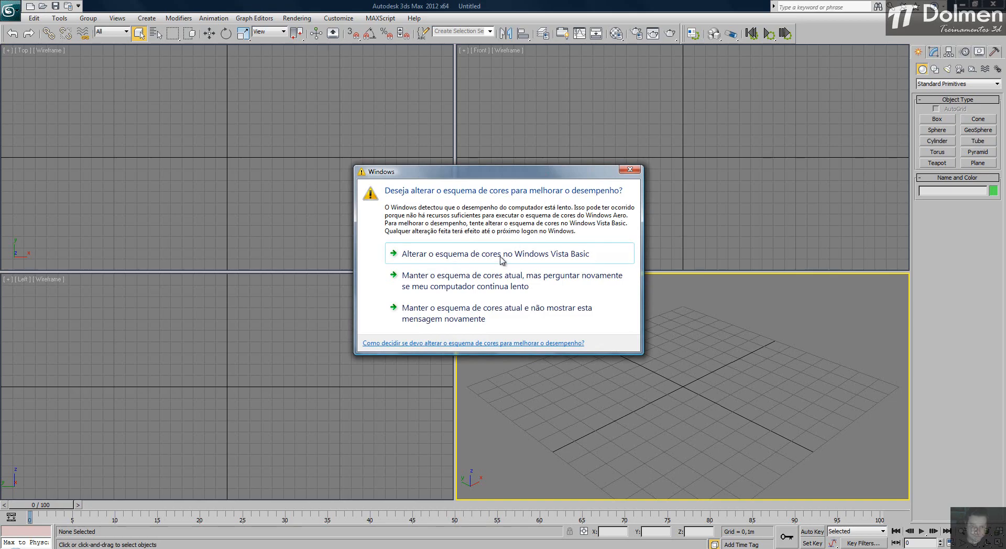
# Step: Accept the Windows Vista Basic colour scheme and open the recent scene Animação.max, adopting the file's gamma and LUT settings
pyautogui.click(498, 255)
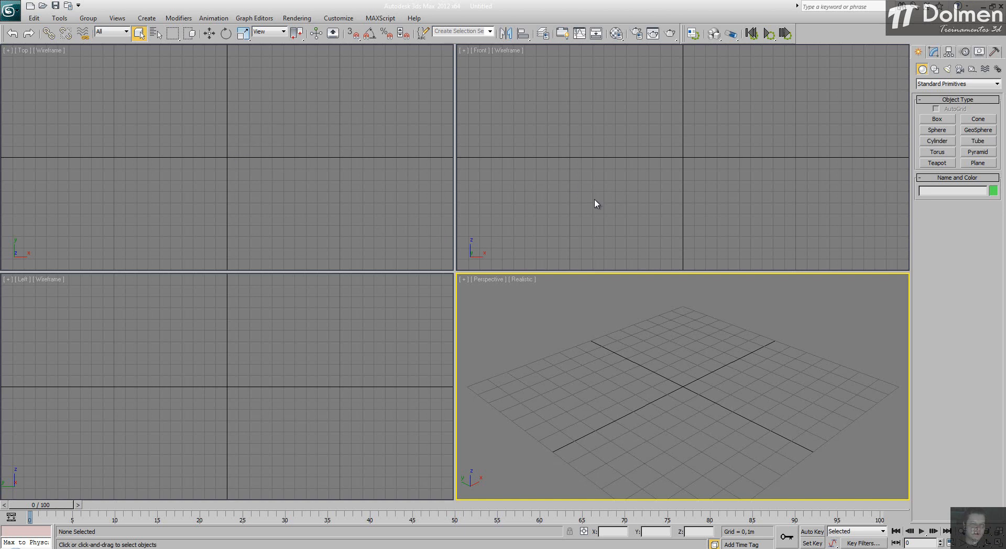
pyautogui.click(10, 11)
pyautogui.click(145, 69)
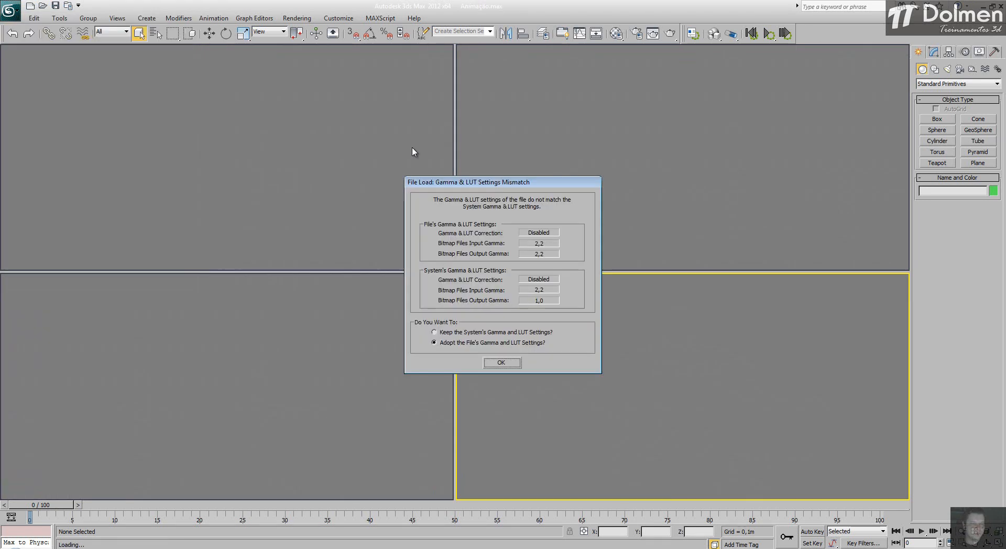
pyautogui.click(502, 363)
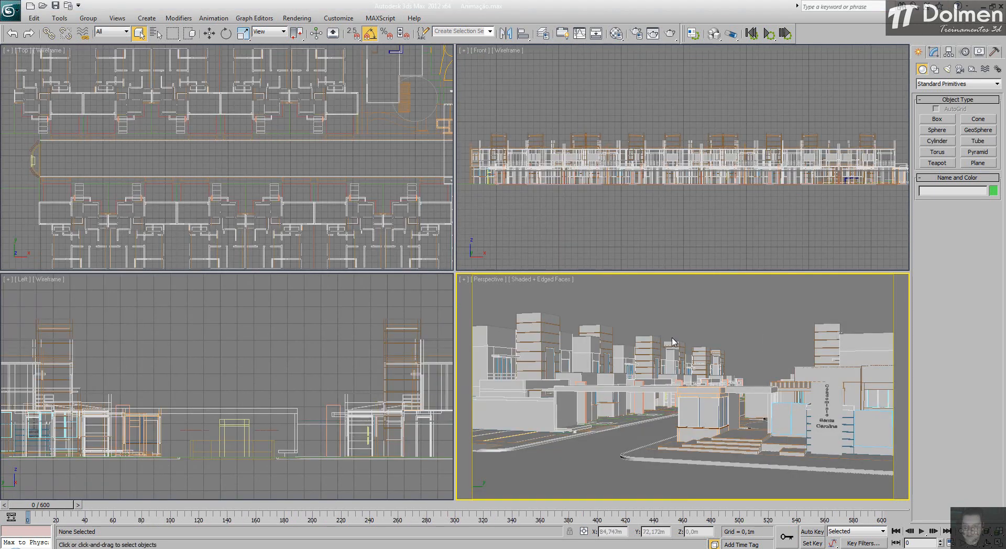
# Step: Maximize the Perspective view and examine the condominium model from several angles and distances
pyautogui.rightClick(672, 342)
pyautogui.press('Escape')
pyautogui.hotkey('alt', 'w')
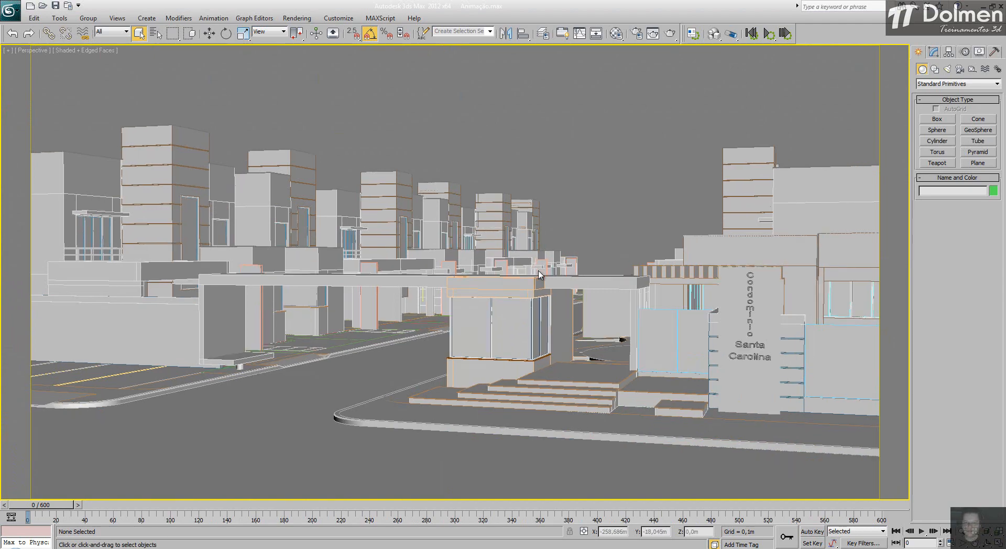
pyautogui.scroll(-6, 539, 271)
pyautogui.keyDown('alt'); pyautogui.moveTo(492, 277); pyautogui.dragTo(477, 313, button='middle'); pyautogui.keyUp('alt')
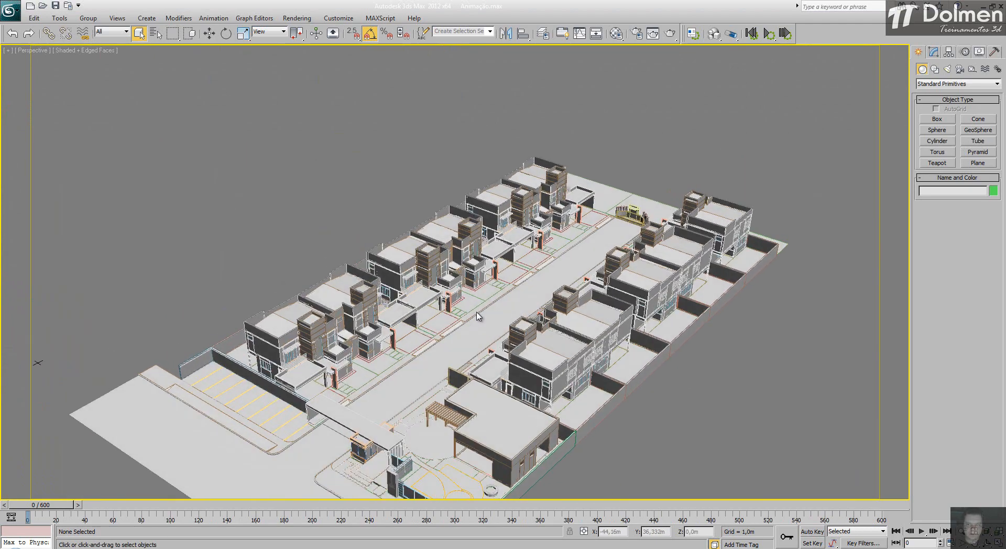
pyautogui.keyDown('alt'); pyautogui.moveTo(391, 359); pyautogui.dragTo(600, 315, button='middle'); pyautogui.keyUp('alt')
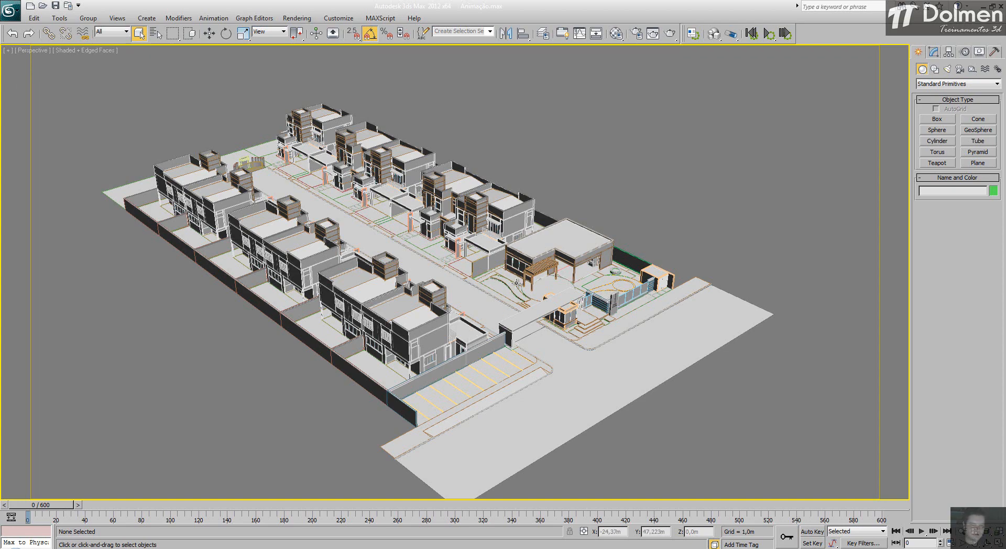
pyautogui.keyDown('alt'); pyautogui.moveTo(487, 308); pyautogui.dragTo(523, 280, button='middle'); pyautogui.keyUp('alt')
pyautogui.scroll(5, 363, 275)
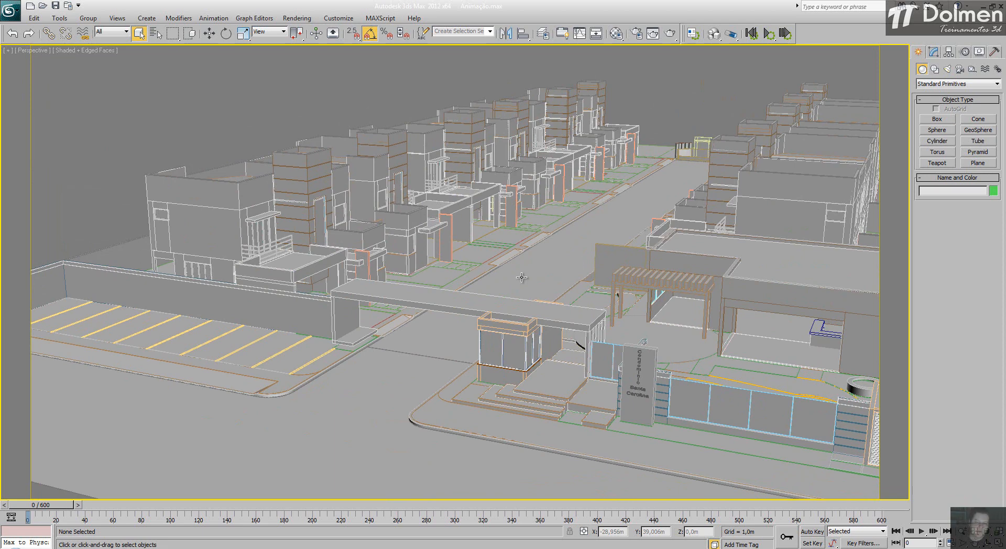
pyautogui.scroll(-3, 502, 230)
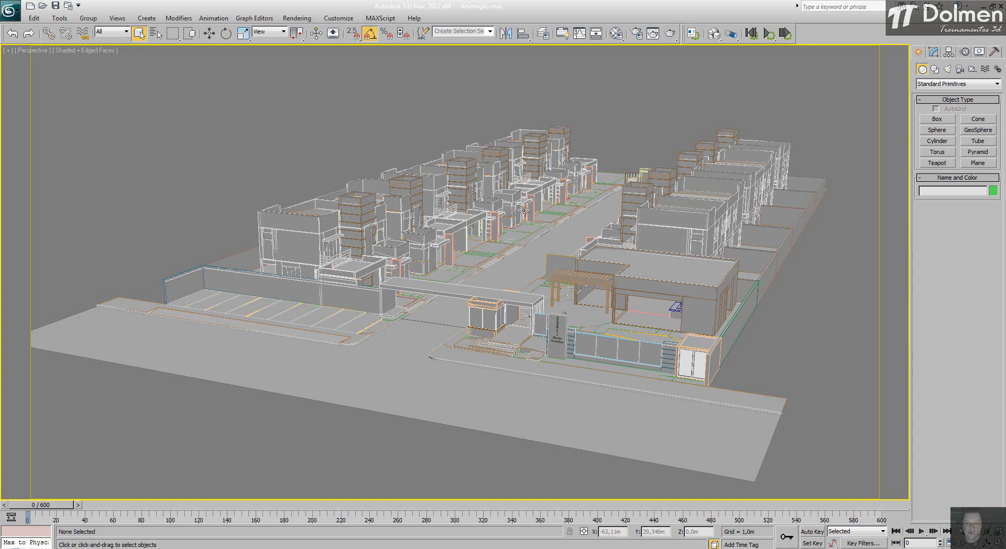
pyautogui.moveTo(527, 215); pyautogui.dragTo(524, 215, button='middle')
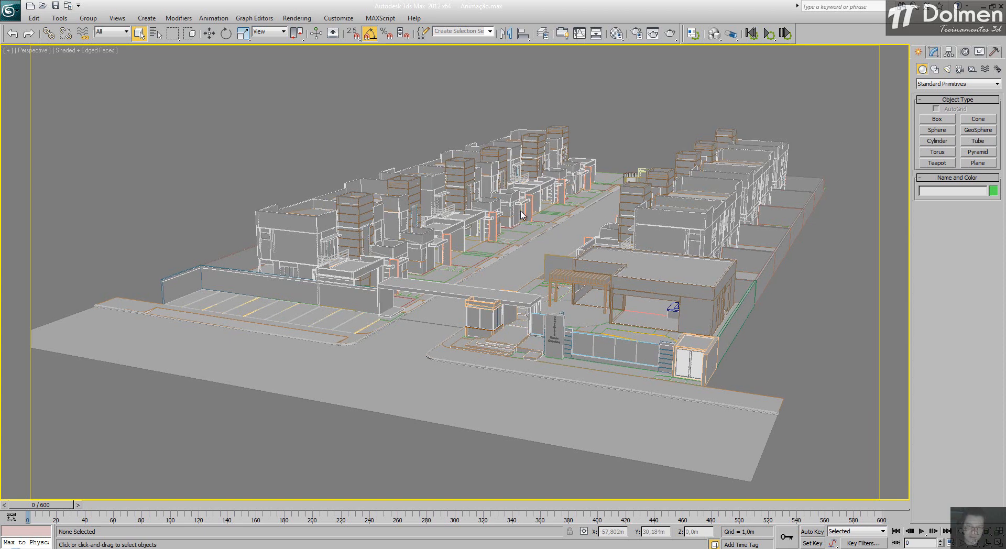
# Step: Restore the four-viewport layout, frame the whole condominium in the Top view and activate the Line spline tool
pyautogui.click(999, 543)
pyautogui.scroll(-3, 235, 134)
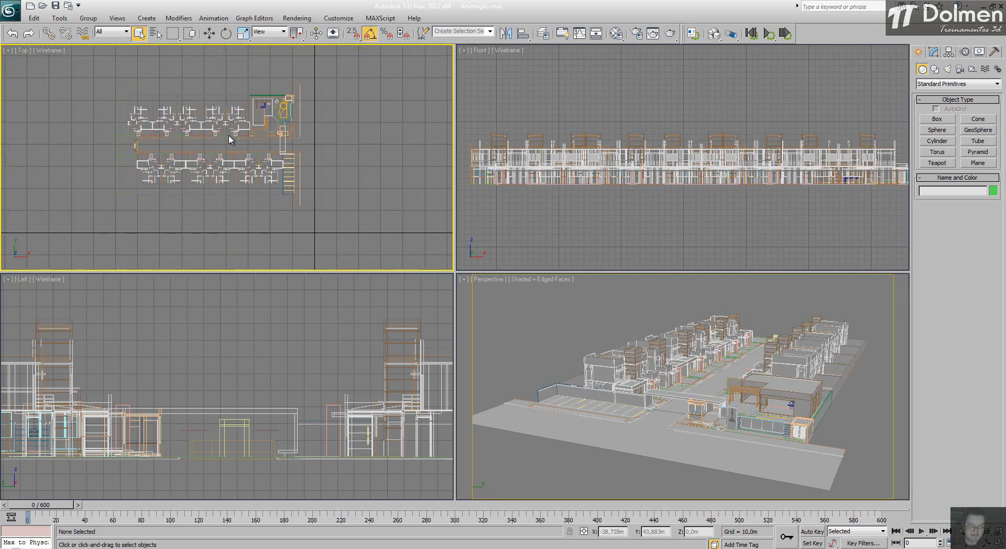
pyautogui.scroll(2, 310, 134)
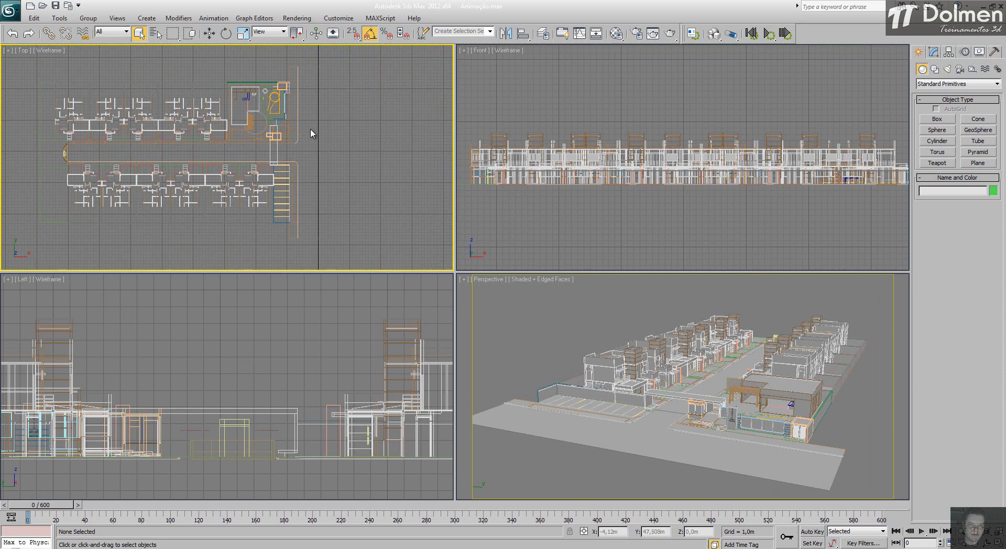
pyautogui.click(936, 69)
pyautogui.click(937, 127)
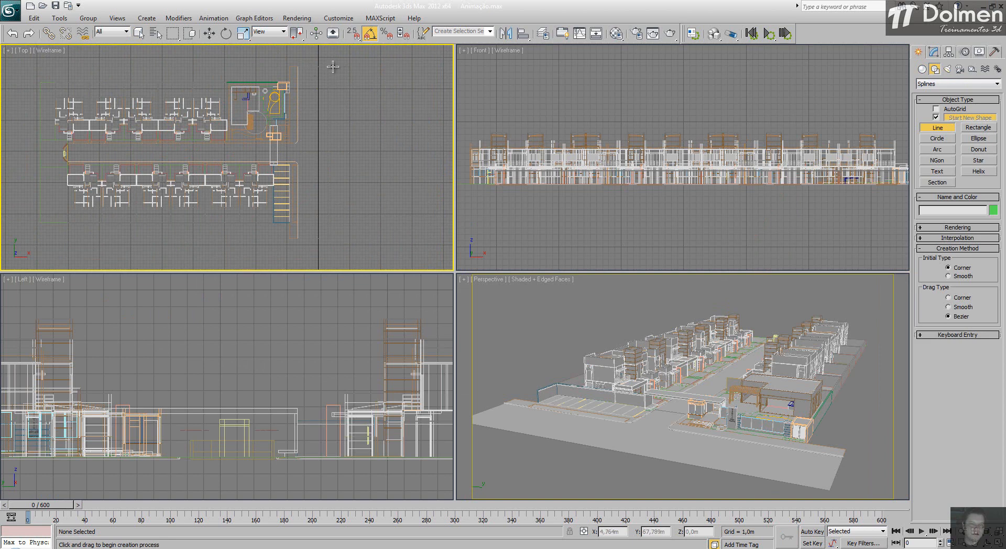
pyautogui.scroll(-3, 324, 117)
pyautogui.scroll(2, 323, 118)
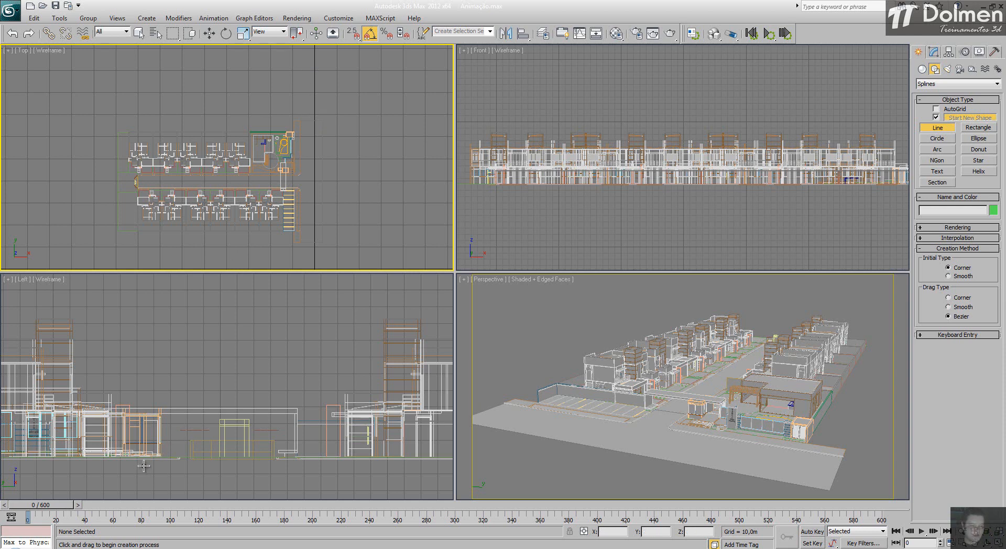
# Step: Check the frame rate and end time in the animation's time configuration
pyautogui.moveTo(62, 511)
pyautogui.mouseDown()
pyautogui.moveTo(209, 509)
pyautogui.moveTo(46, 511)
pyautogui.mouseUp()
pyautogui.click(949, 543)
pyautogui.moveTo(483, 297); pyautogui.dragTo(438, 297)
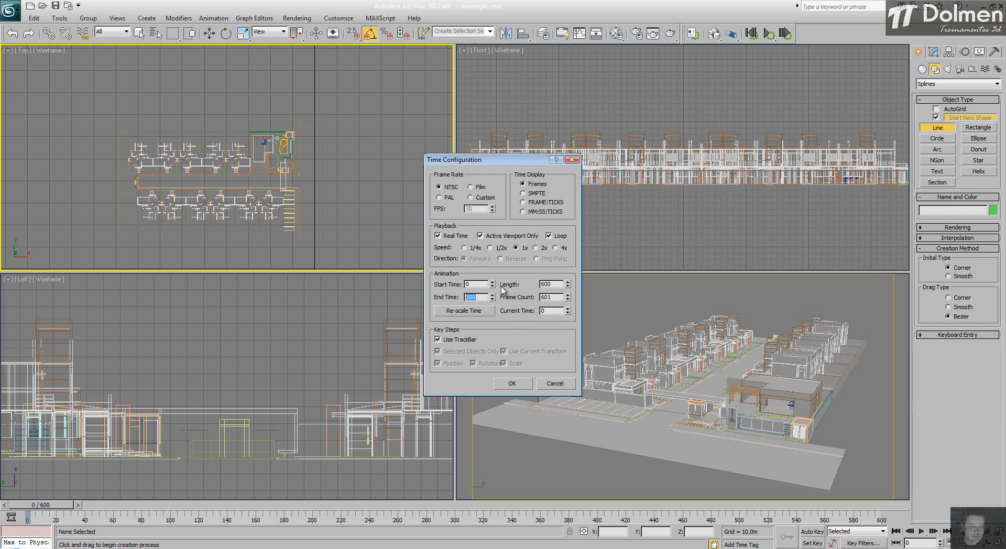
pyautogui.moveTo(476, 296); pyautogui.dragTo(449, 295)
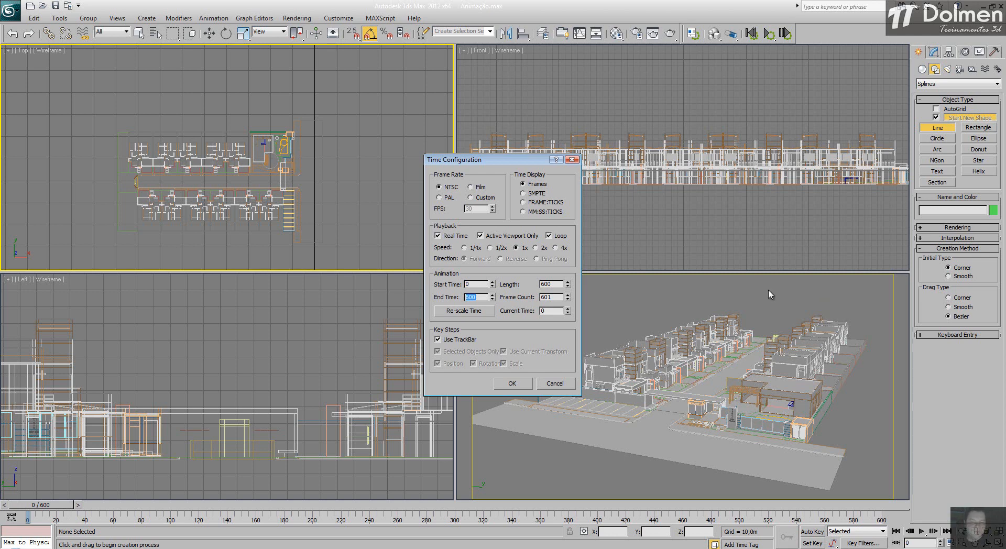
pyautogui.click(507, 383)
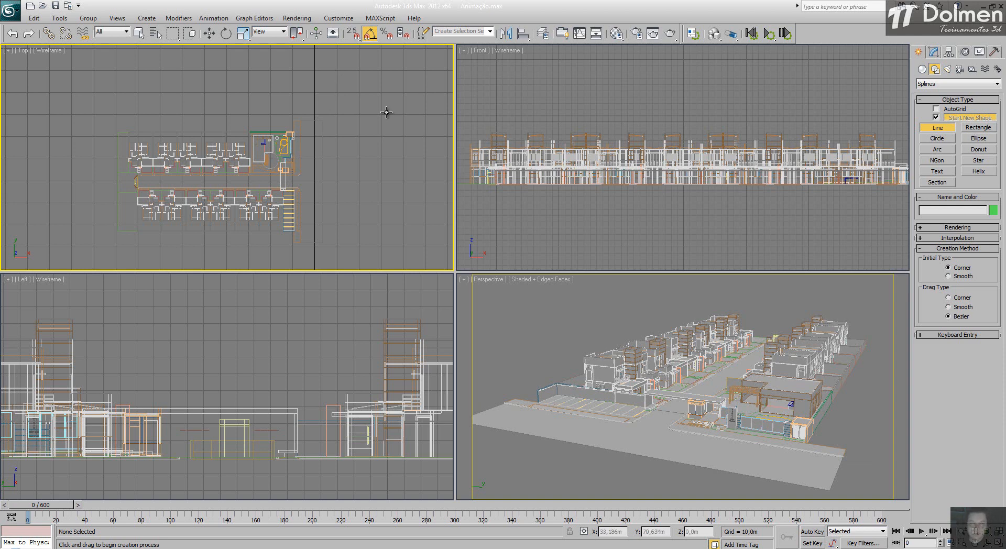
# Step: Draw an open six-point line in the Top view, curving from outside the condominium through the entrance and along the central street
pyautogui.click(343, 85)
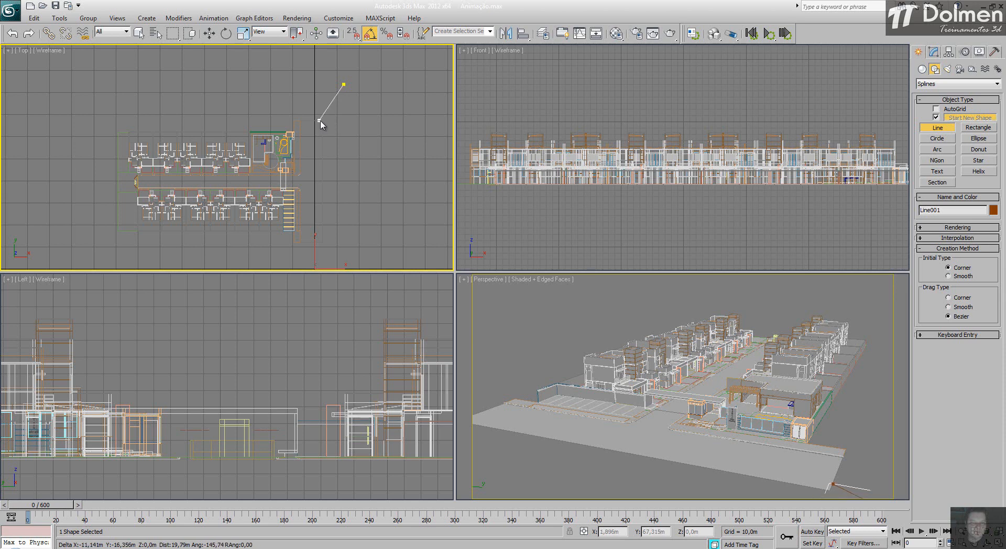
pyautogui.click(323, 123)
pyautogui.click(311, 156)
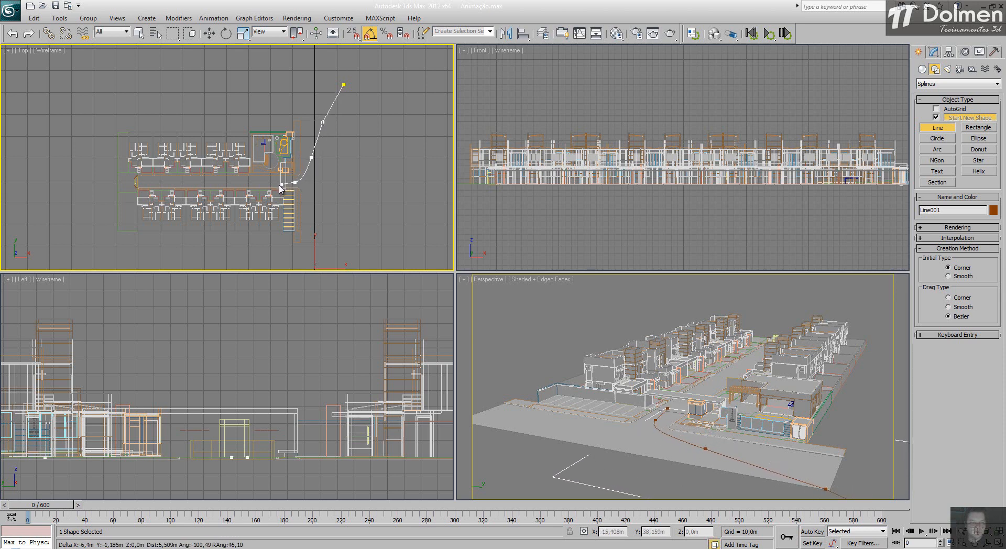
pyautogui.click(295, 183)
pyautogui.click(234, 183)
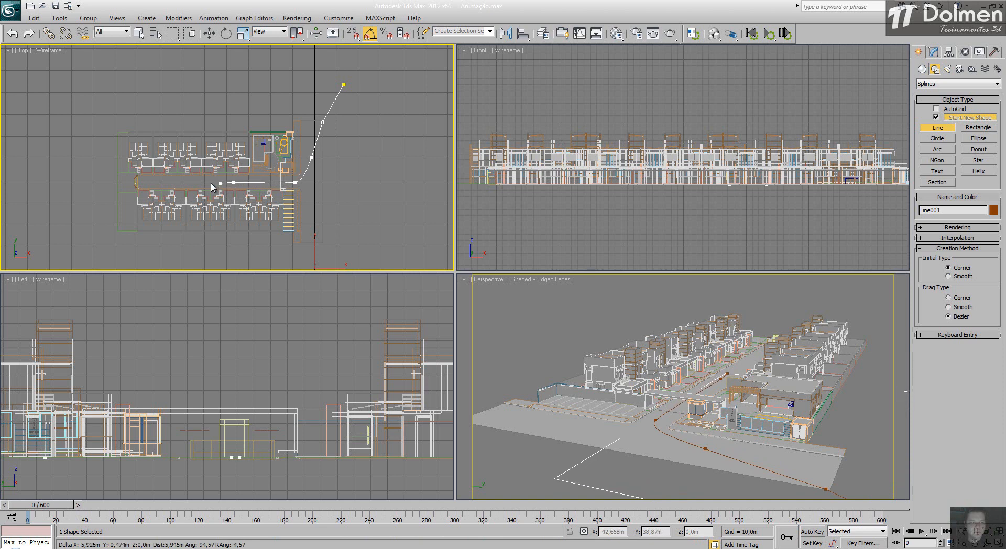
pyautogui.click(177, 183)
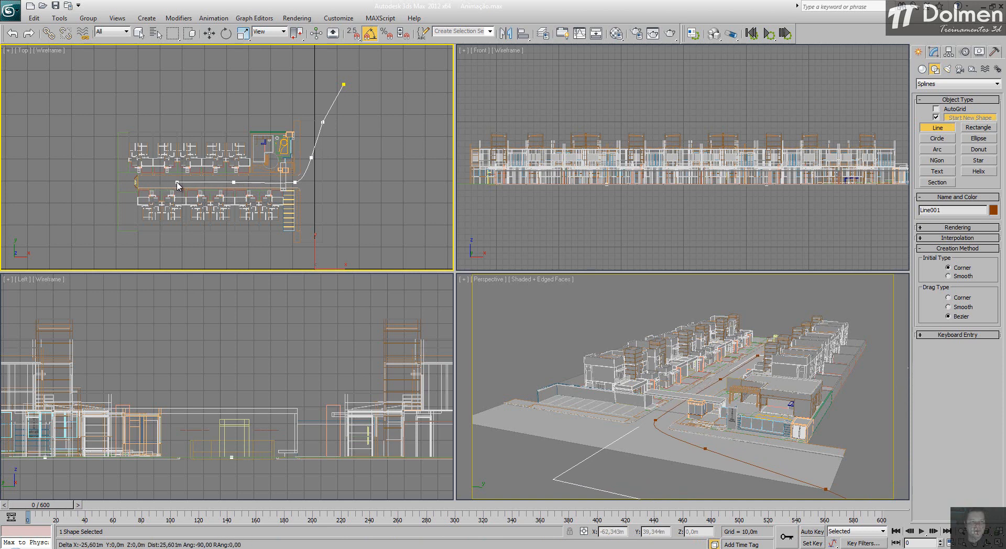
pyautogui.rightClick(177, 185)
pyautogui.rightClick(329, 133)
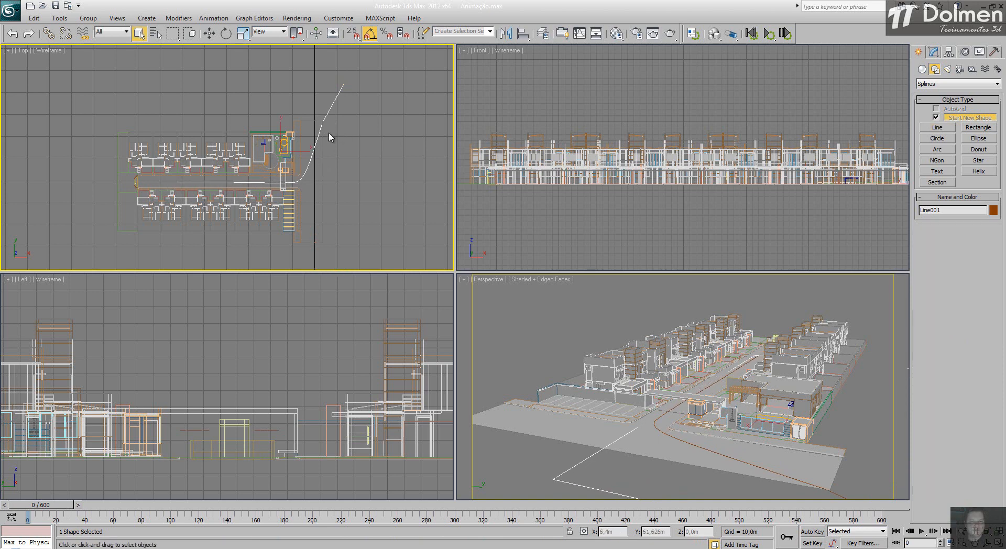
# Step: Select all six vertices of the path line and raise them about 1.6 m above the ground in the Left view
pyautogui.press('1')
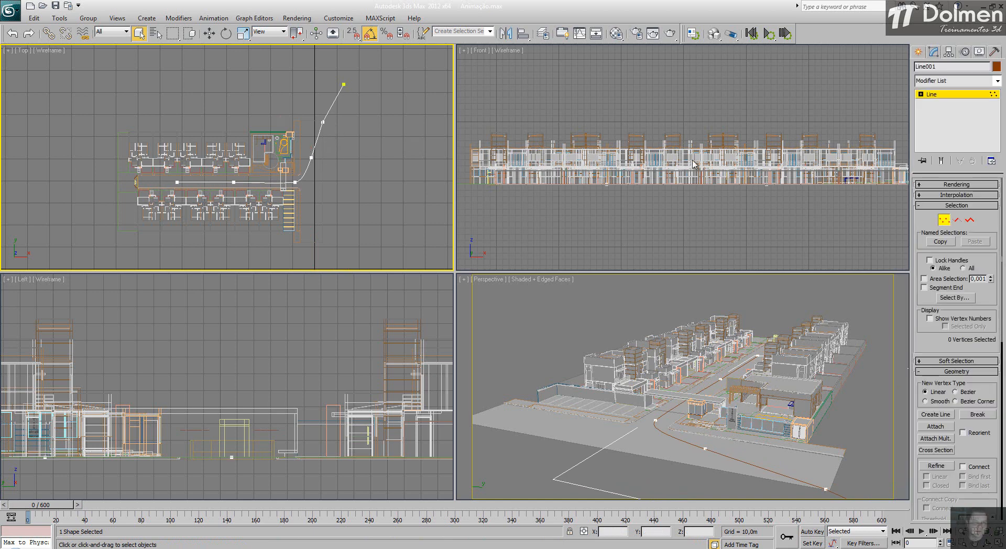
pyautogui.scroll(-5, 551, 197)
pyautogui.scroll(-2, 610, 180)
pyautogui.moveTo(769, 171); pyautogui.dragTo(523, 204)
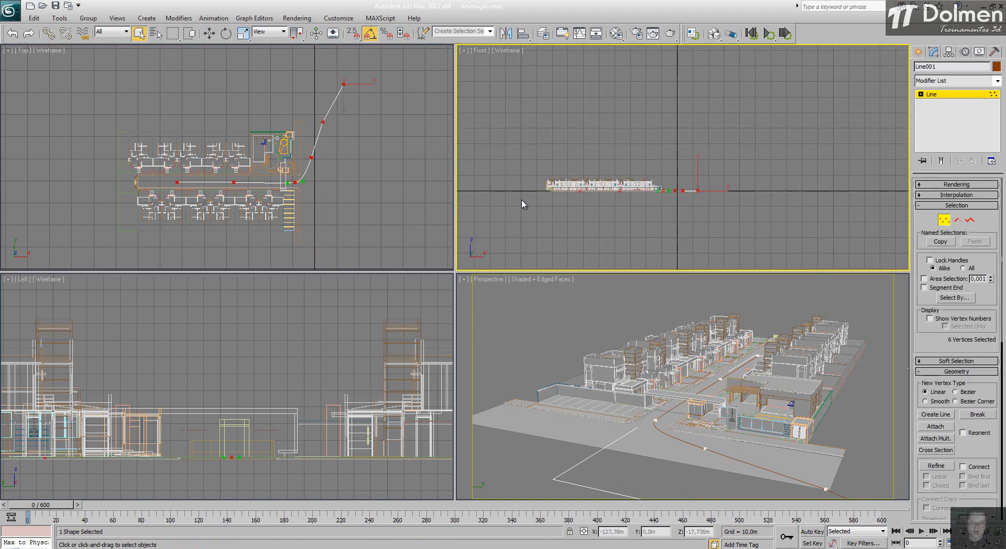
pyautogui.scroll(4, 691, 195)
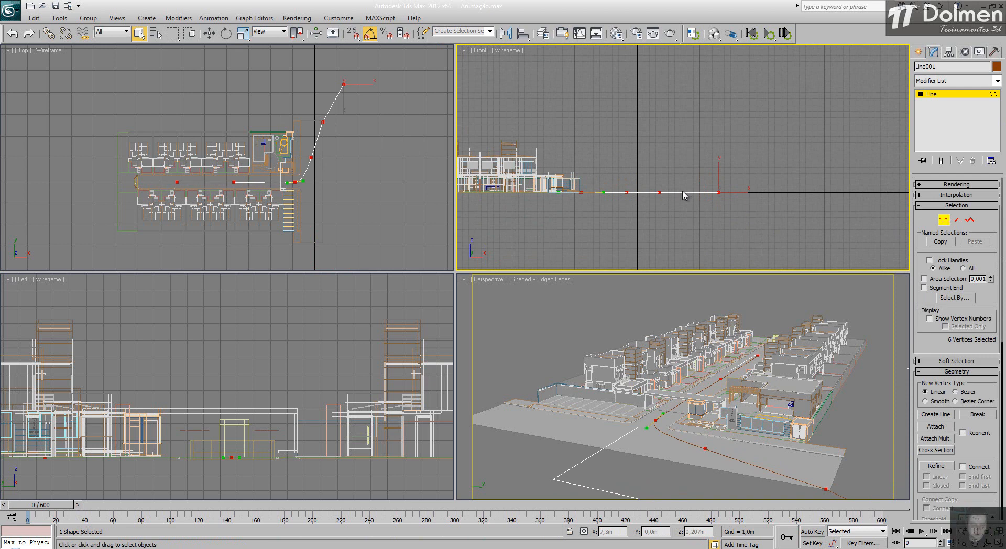
pyautogui.press('w')
pyautogui.moveTo(246, 346); pyautogui.dragTo(293, 311, button='middle')
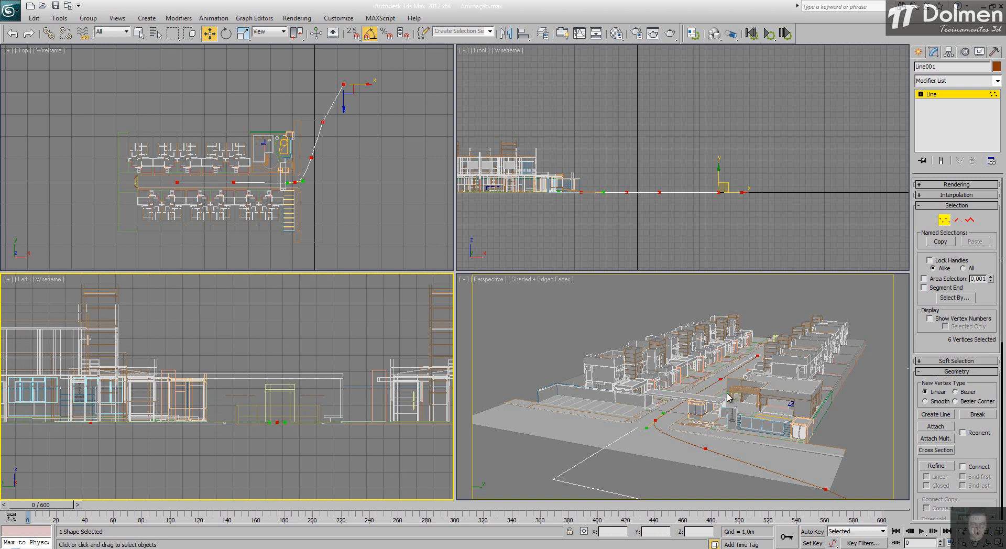
pyautogui.scroll(-3, 249, 407)
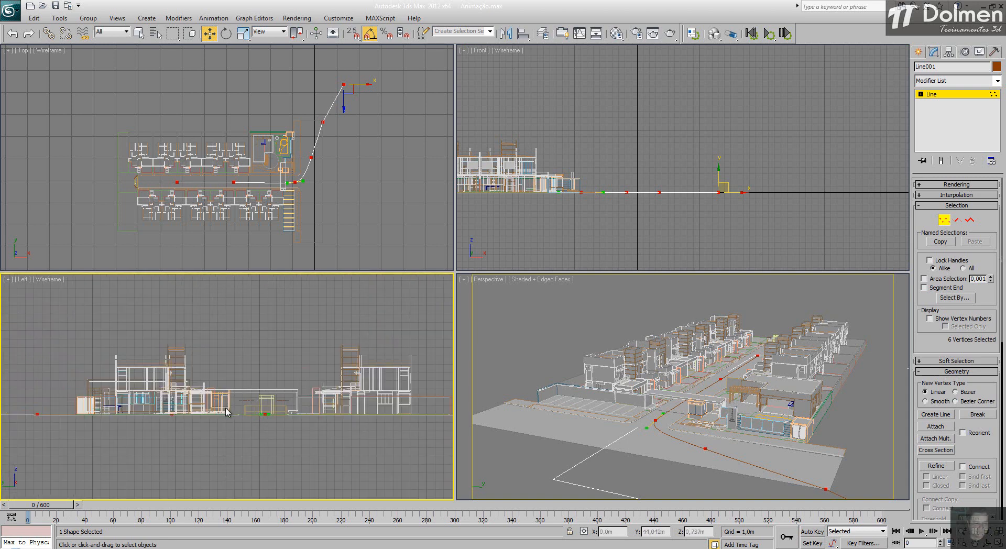
pyautogui.scroll(-2, 228, 412)
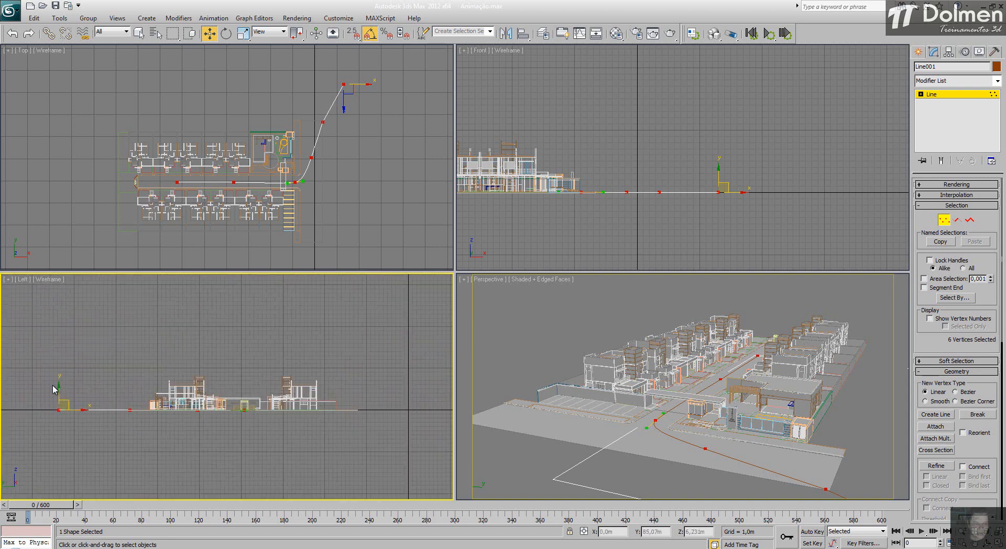
pyautogui.moveTo(58, 390); pyautogui.dragTo(60, 385)
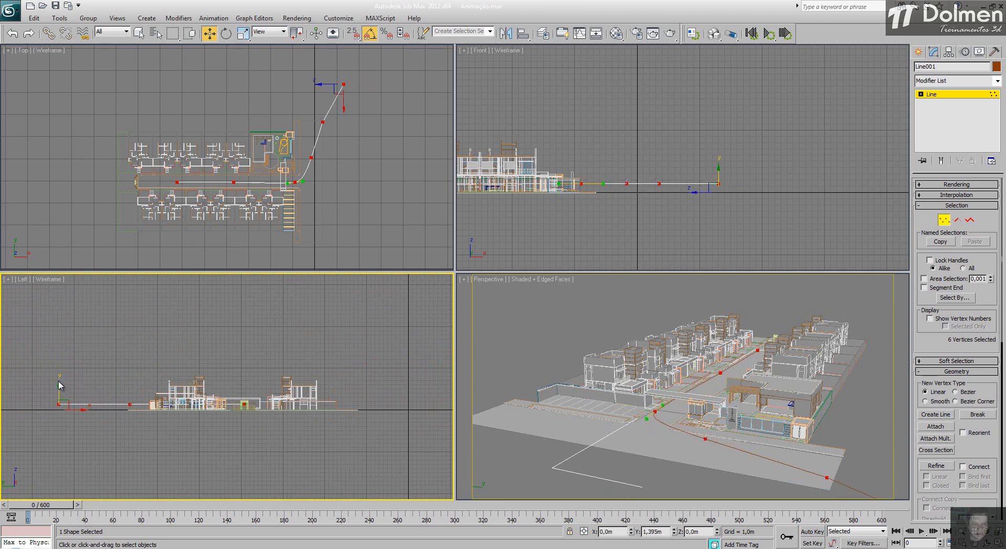
# Step: Lower all the path vertices slightly, by about 0.155 m, in the Left view
pyautogui.scroll(3, 252, 403)
pyautogui.scroll(2, 274, 395)
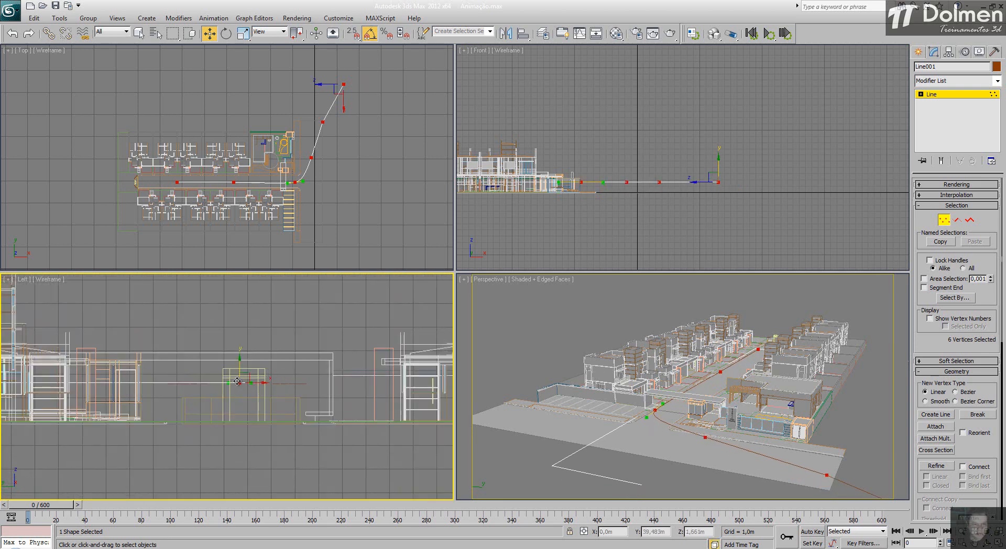
pyautogui.click(238, 374)
pyautogui.moveTo(238, 373); pyautogui.dragTo(255, 387)
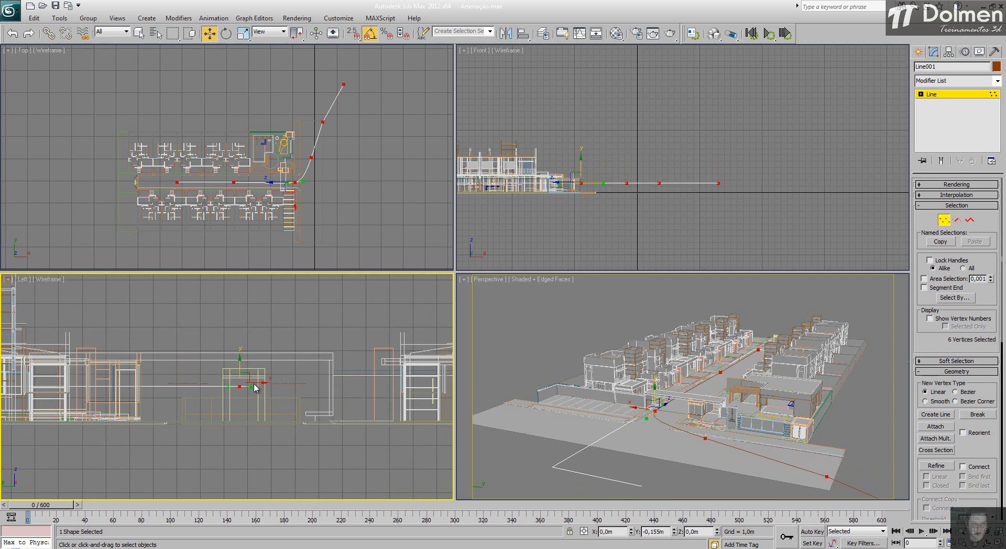
# Step: Move the path's third and second vertices outward in the Top view, away from the entrance, placing the second near X 12.07 m
pyautogui.scroll(2, 312, 188)
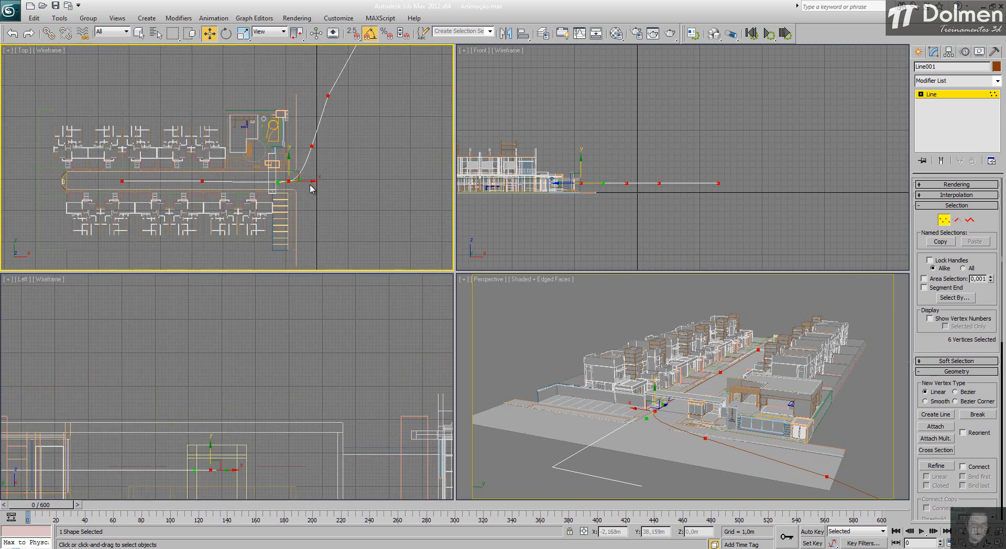
pyautogui.click(312, 147)
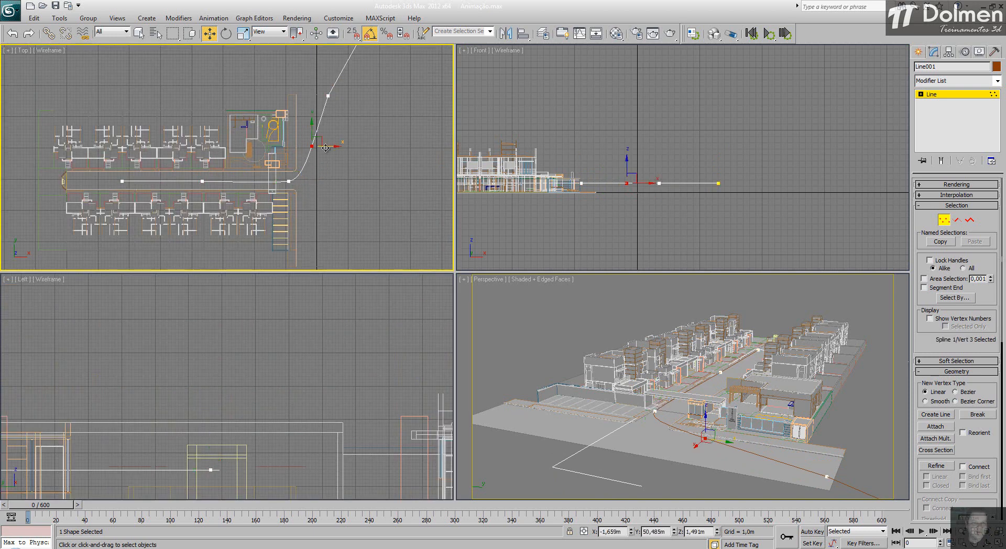
pyautogui.moveTo(326, 148); pyautogui.dragTo(343, 151)
pyautogui.moveTo(317, 86); pyautogui.dragTo(371, 96)
pyautogui.moveTo(373, 97); pyautogui.dragTo(343, 175, button='middle')
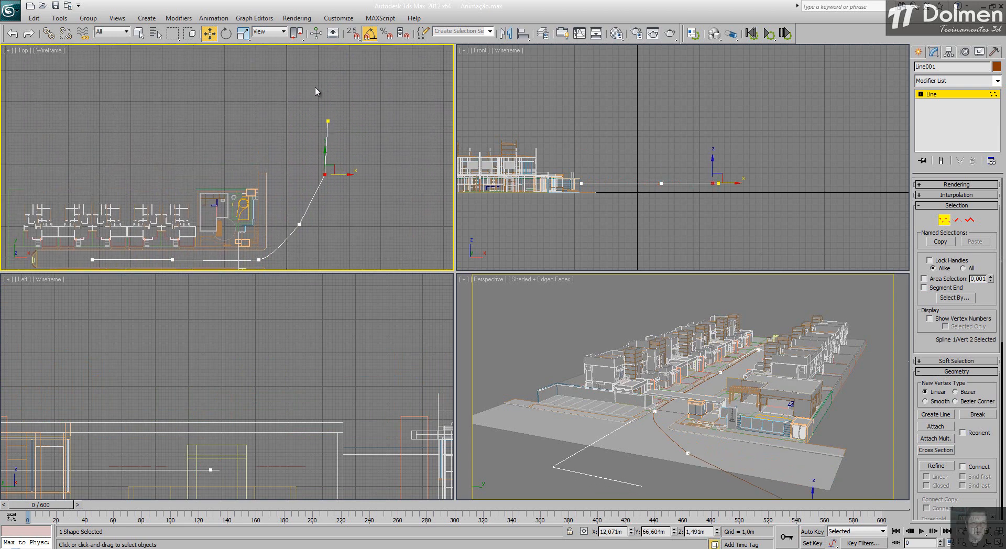
# Step: Move the path's first vertex outward to about X 22.06 m in the Top view and raise it about 14.6 m in the Front view
pyautogui.click(328, 121)
pyautogui.moveTo(350, 125); pyautogui.dragTo(379, 128)
pyautogui.moveTo(774, 141); pyautogui.dragTo(760, 168, button='middle')
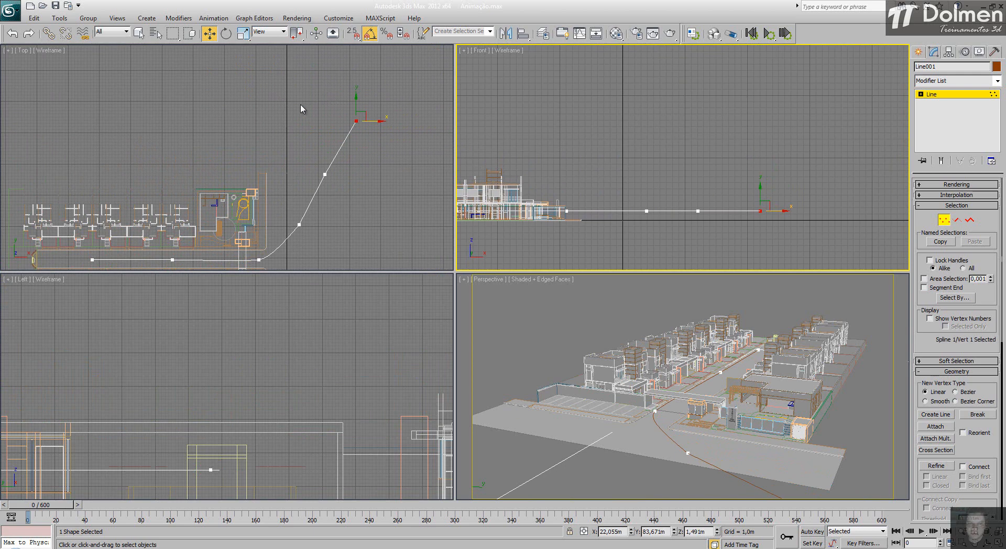
pyautogui.moveTo(760, 198); pyautogui.dragTo(829, 111)
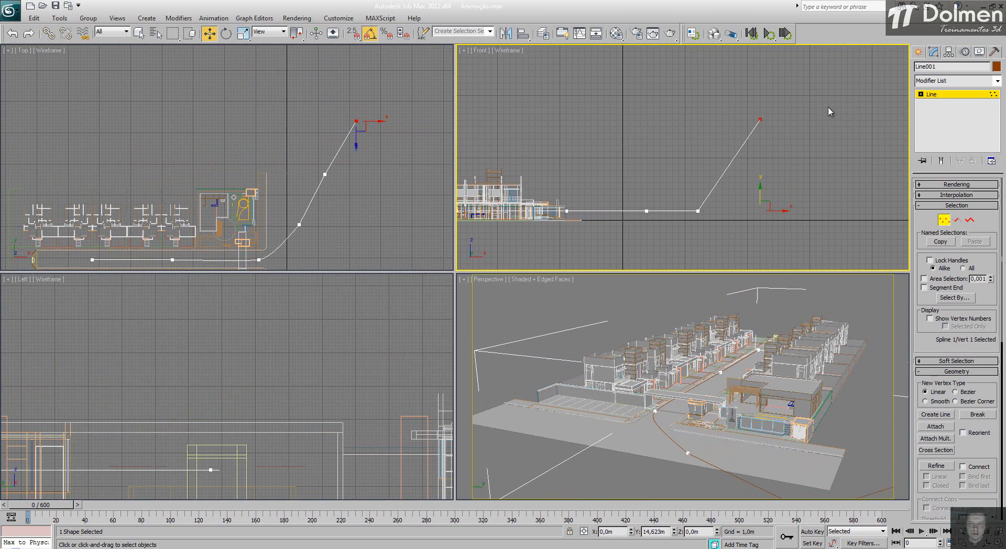
# Step: Raise the path's third vertex and its second vertex, the latter to about Z 9.74 m, in the Front view for a gradual descent
pyautogui.click(698, 211)
pyautogui.moveTo(698, 212); pyautogui.dragTo(698, 174)
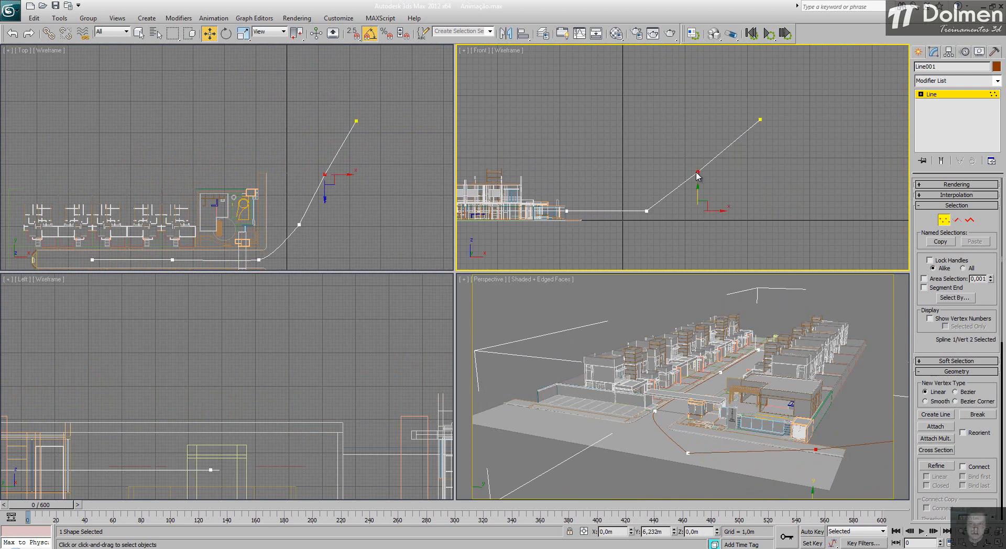
pyautogui.click(647, 211)
pyautogui.moveTo(646, 211); pyautogui.dragTo(697, 163)
pyautogui.click(699, 174)
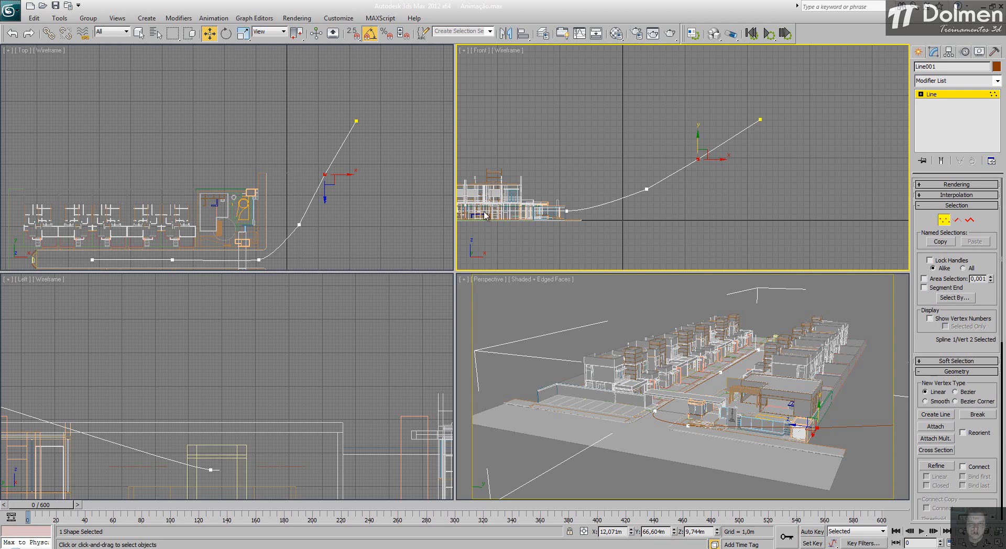
# Step: Examine the path's descent towards the condominium entrance from several angles in the maximized Perspective view
pyautogui.moveTo(231, 205); pyautogui.dragTo(317, 155, button='middle')
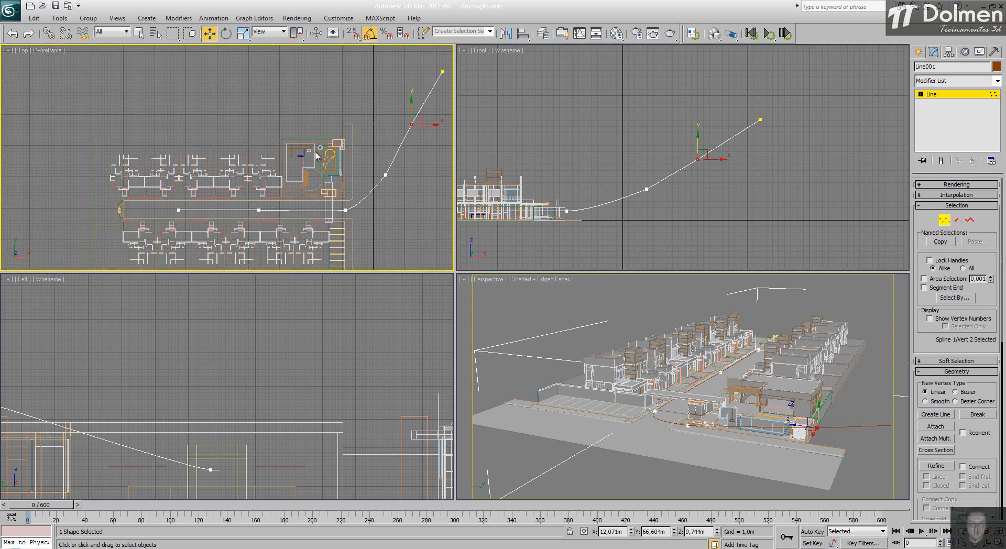
pyautogui.rightClick(790, 349)
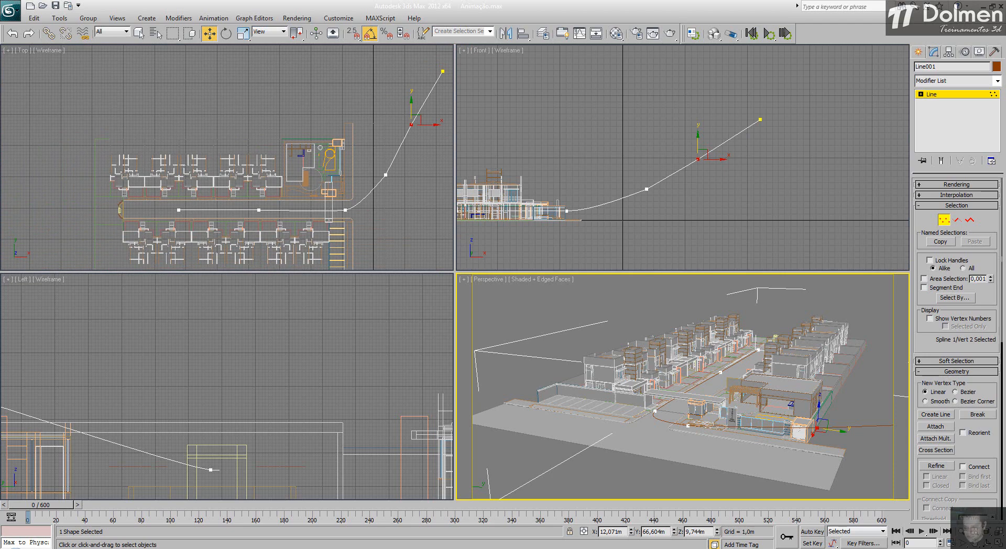
pyautogui.hotkey('alt', 'w')
pyautogui.scroll(2, 395, 362)
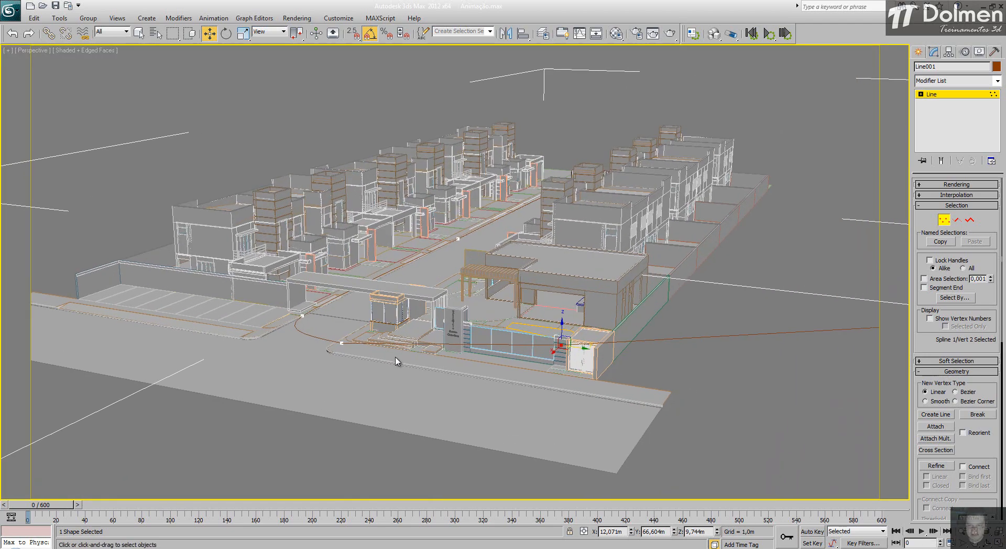
pyautogui.scroll(-5, 396, 361)
pyautogui.keyDown('alt'); pyautogui.moveTo(417, 363); pyautogui.dragTo(505, 341, button='middle'); pyautogui.keyUp('alt')
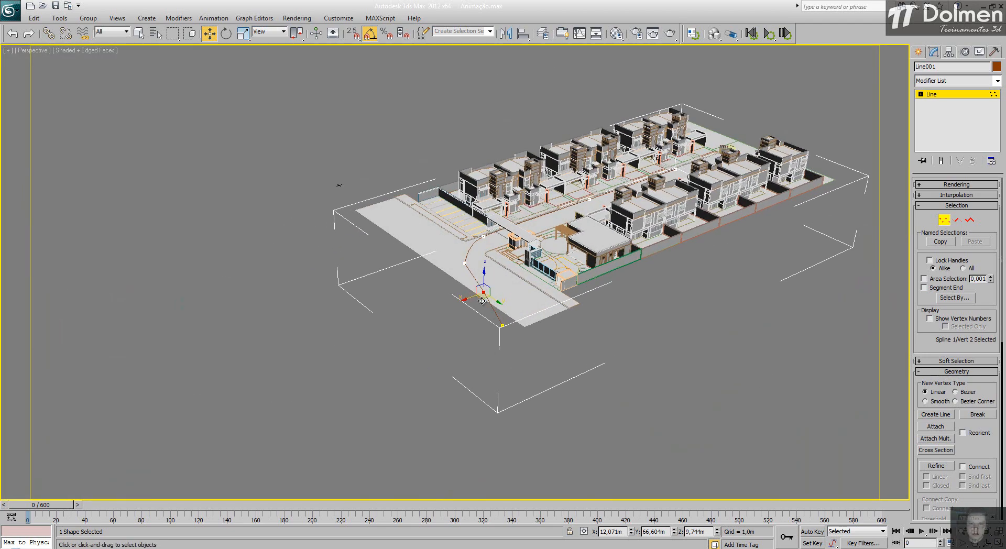
pyautogui.scroll(2, 481, 301)
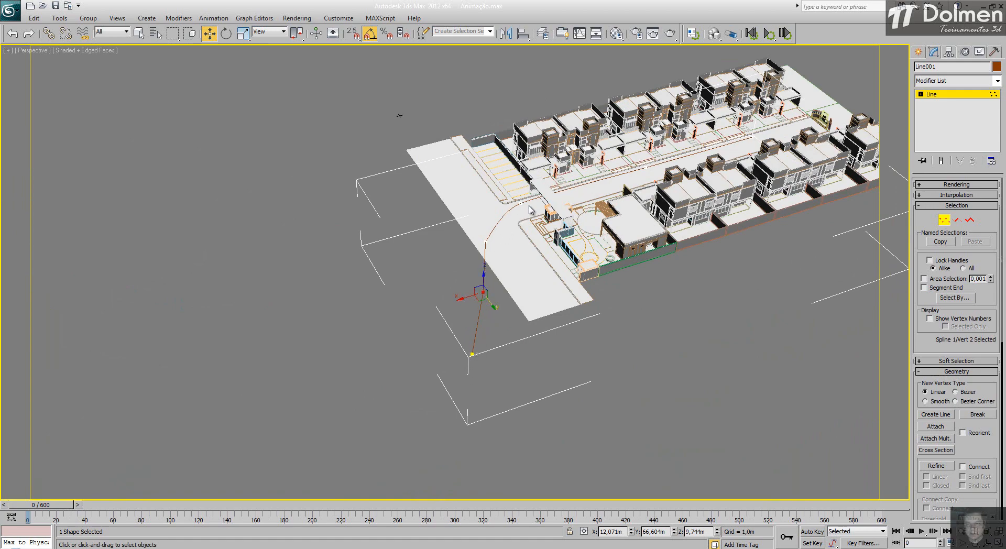
pyautogui.keyDown('alt'); pyautogui.moveTo(483, 286); pyautogui.dragTo(593, 364, button='middle'); pyautogui.keyUp('alt')
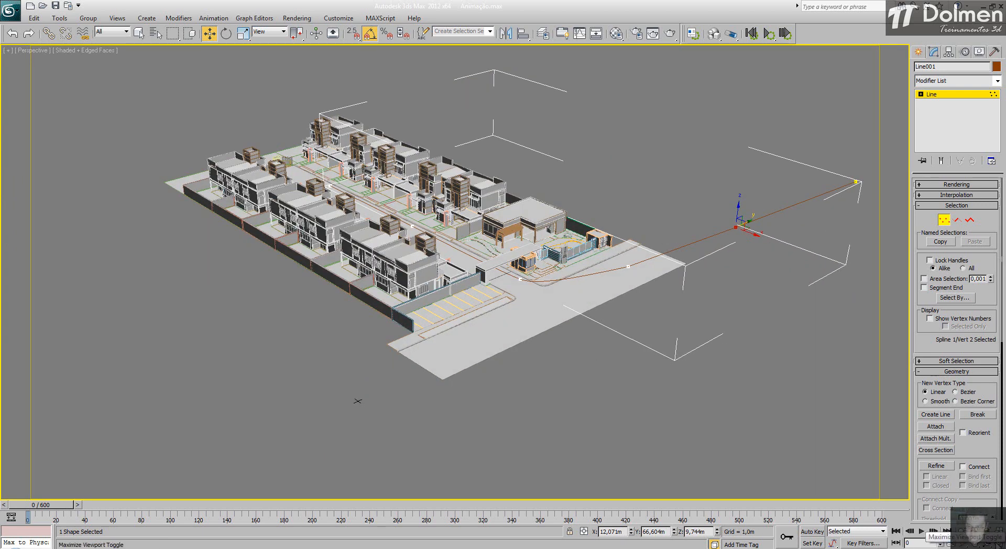
pyautogui.hotkey('alt', 'w')
pyautogui.moveTo(242, 133); pyautogui.dragTo(215, 130, button='middle')
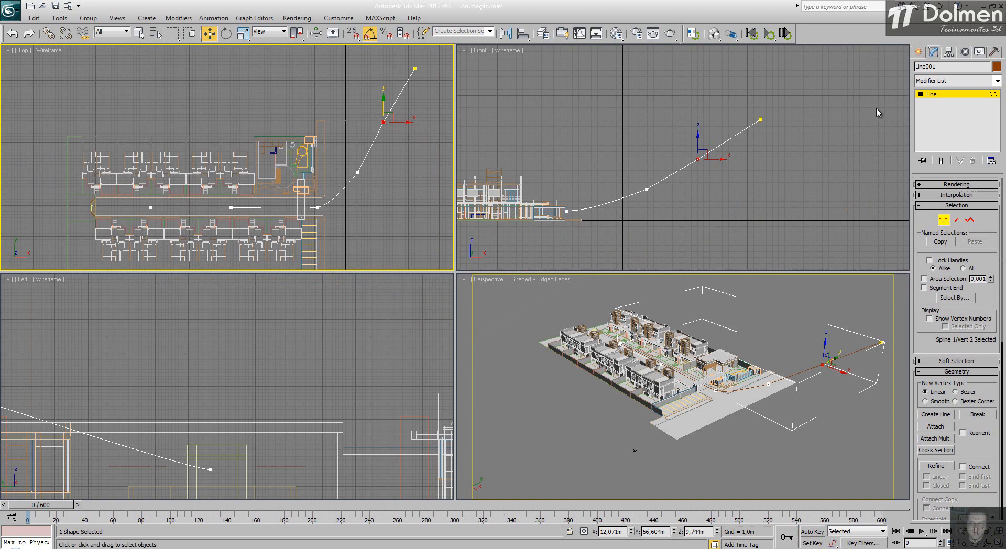
# Step: Finish vertex editing and clone the whole path line as one independent copy, offset about 0.15 m downward in the Front view
pyautogui.click(943, 220)
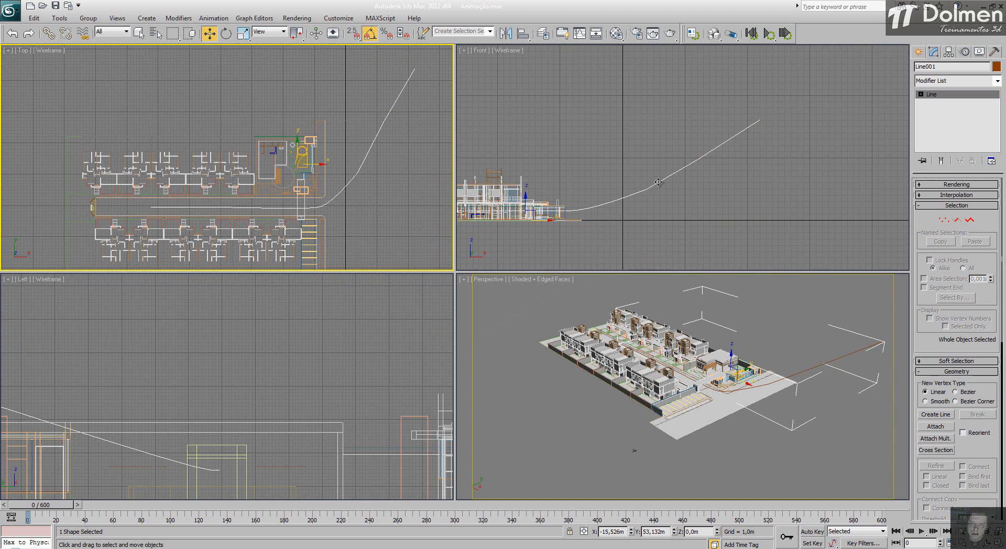
pyautogui.scroll(5, 658, 185)
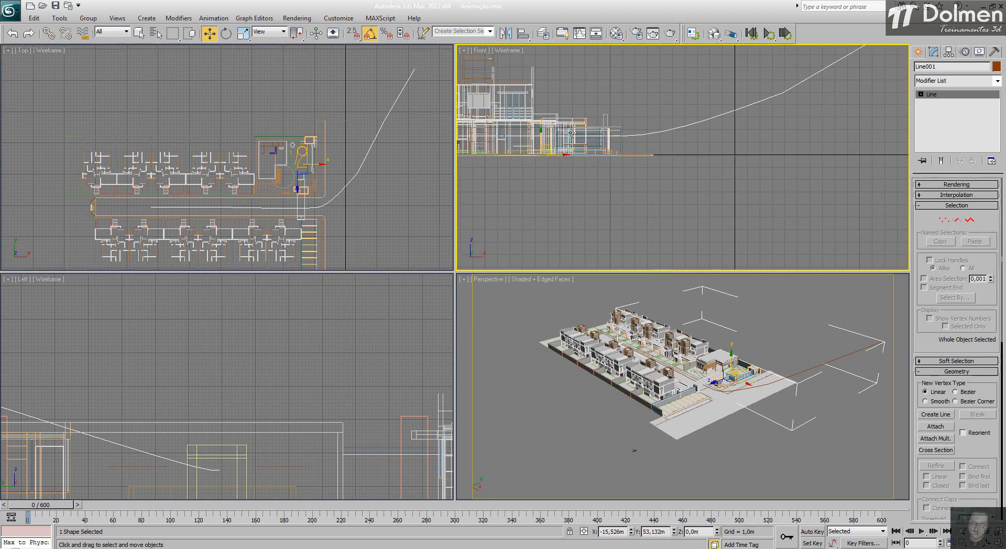
pyautogui.keyDown('shift'); pyautogui.moveTo(531, 147); pyautogui.dragTo(532, 151); pyautogui.keyUp('shift')
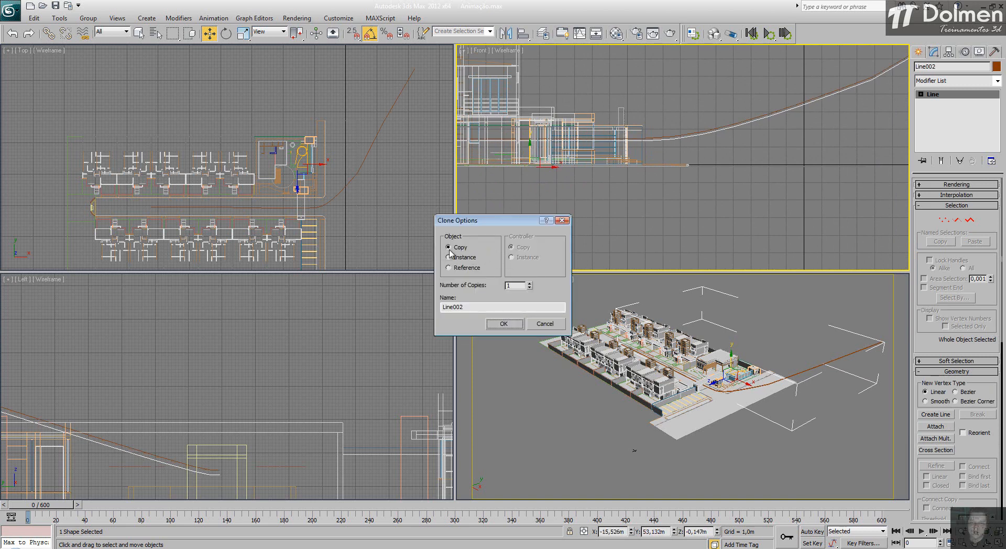
pyautogui.click(511, 327)
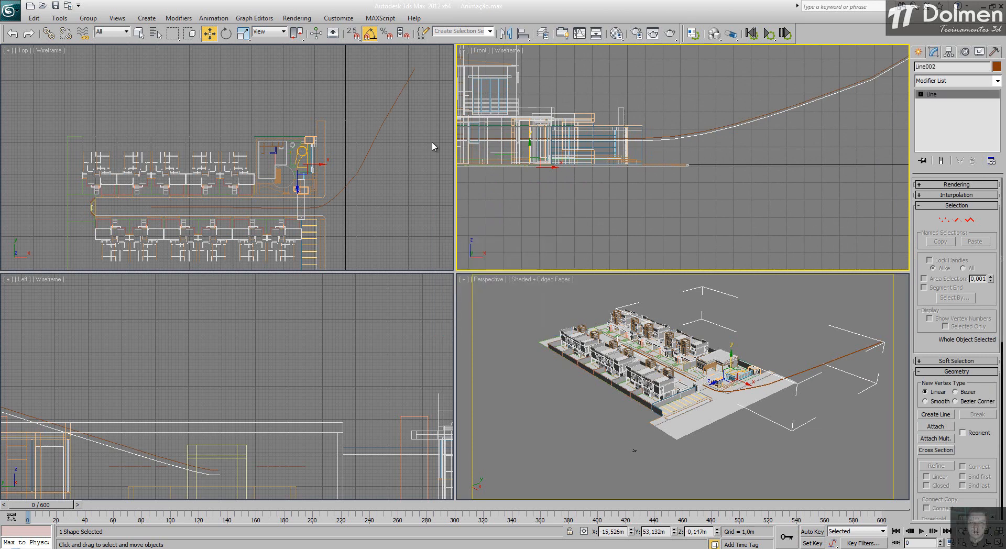
# Step: Delete the first vertex at the outer end of the copied path line
pyautogui.press('1')
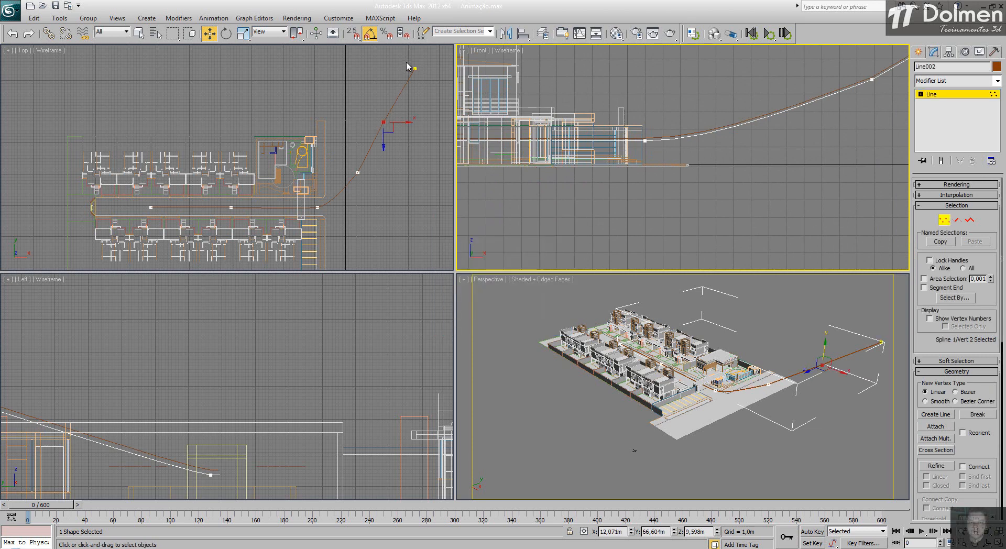
pyautogui.click(414, 68)
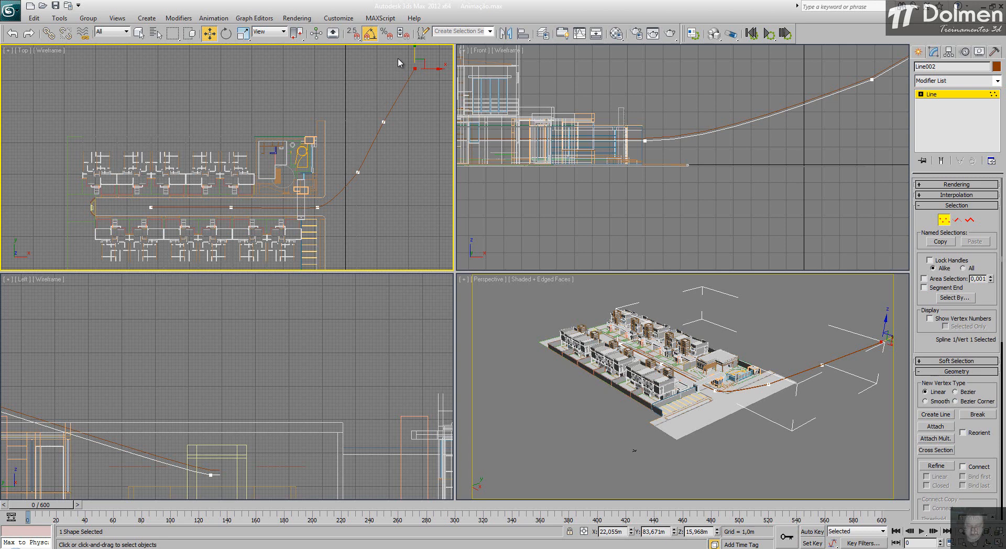
pyautogui.click(384, 122)
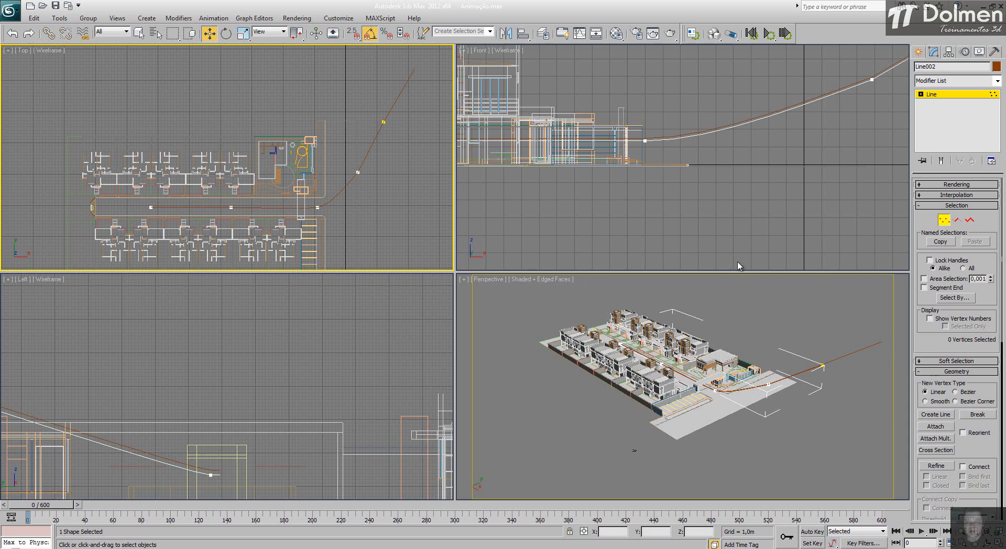
pyautogui.moveTo(411, 172); pyautogui.dragTo(360, 192, button='middle')
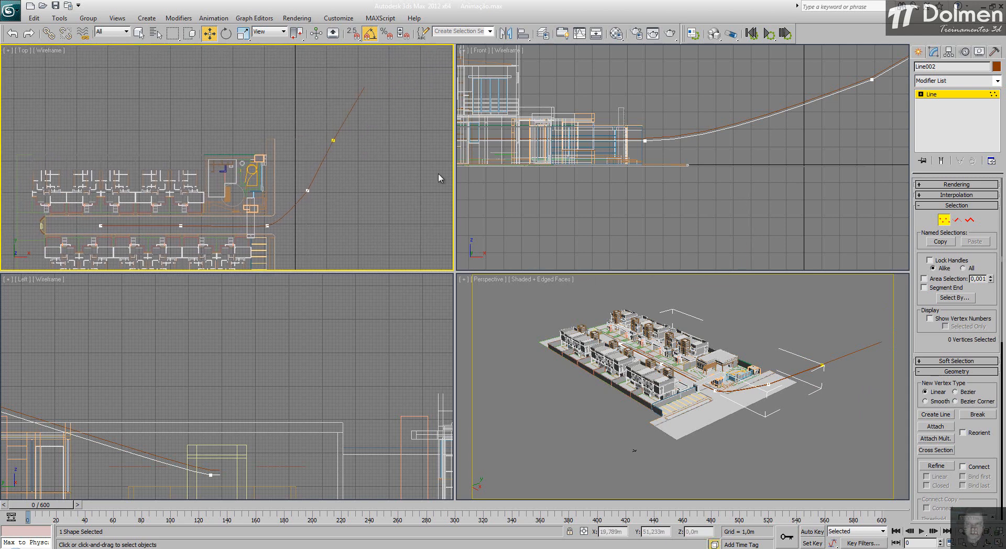
# Step: Move the copied path's second and first vertices inward in the Top view, placing the first near X 10.36 m, Y 68.10 m
pyautogui.click(308, 190)
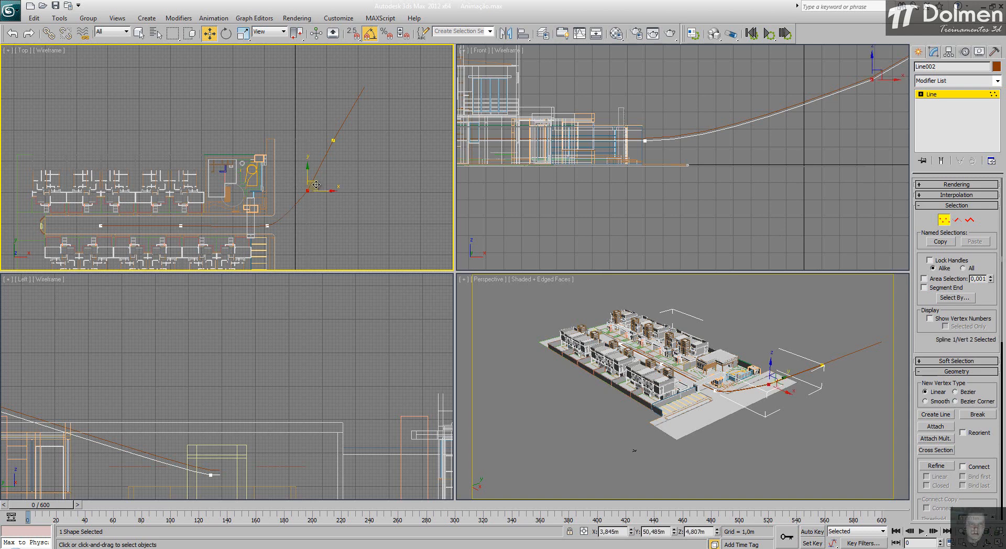
pyautogui.moveTo(316, 184); pyautogui.dragTo(302, 178)
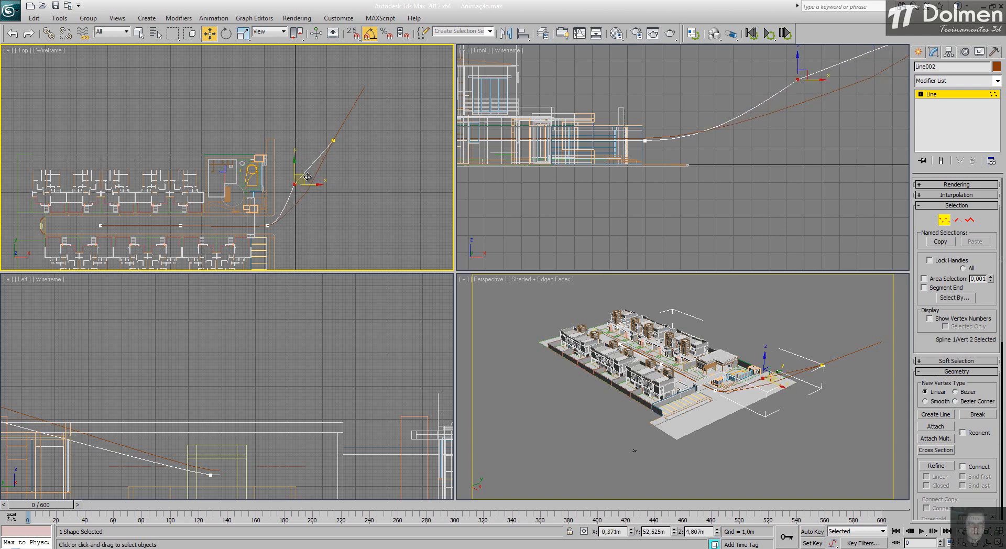
pyautogui.click(333, 140)
pyautogui.moveTo(332, 140); pyautogui.dragTo(328, 135)
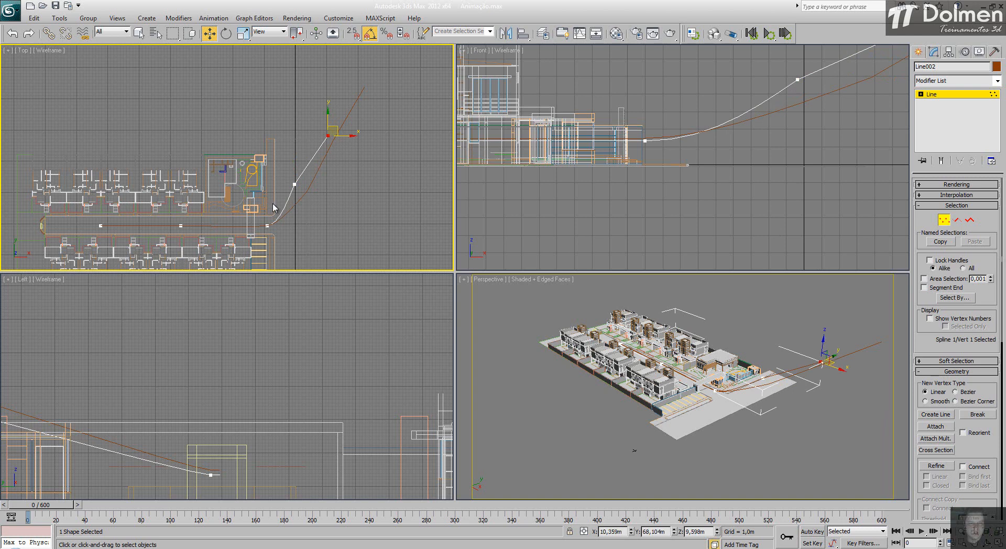
# Step: Move the copied path's third vertex about 2.07 m along Y and its second vertex outward to about X 1.28 m in the Top view
pyautogui.click(267, 225)
pyautogui.moveTo(267, 226); pyautogui.dragTo(267, 220)
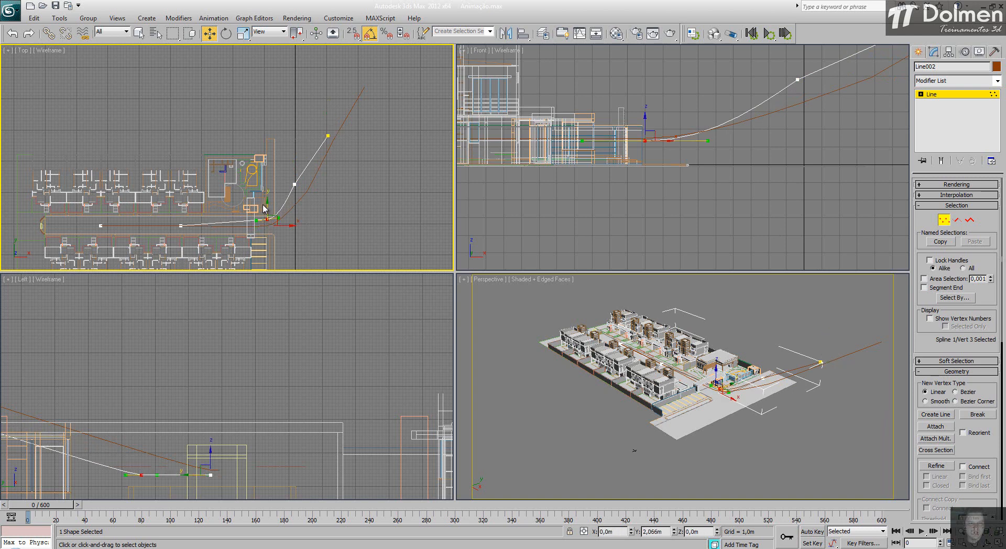
pyautogui.click(291, 184)
pyautogui.moveTo(307, 189); pyautogui.dragTo(315, 190)
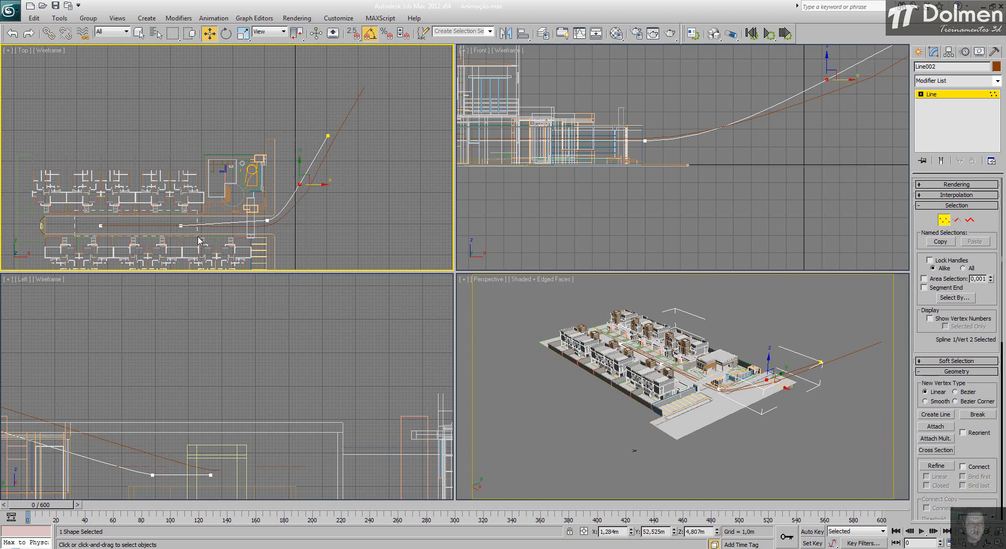
# Step: Shift the copied path's two innermost vertices about 1.23 m along Y, smooth the third vertex's bend with its tangent handle, and finish vertex editing
pyautogui.moveTo(199, 241); pyautogui.dragTo(181, 209)
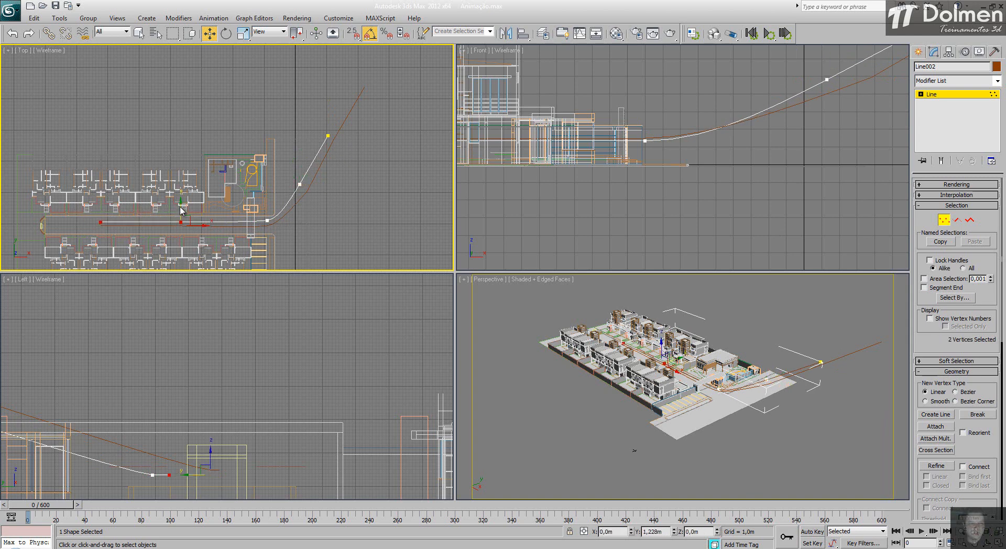
pyautogui.click(267, 221)
pyautogui.scroll(3, 268, 220)
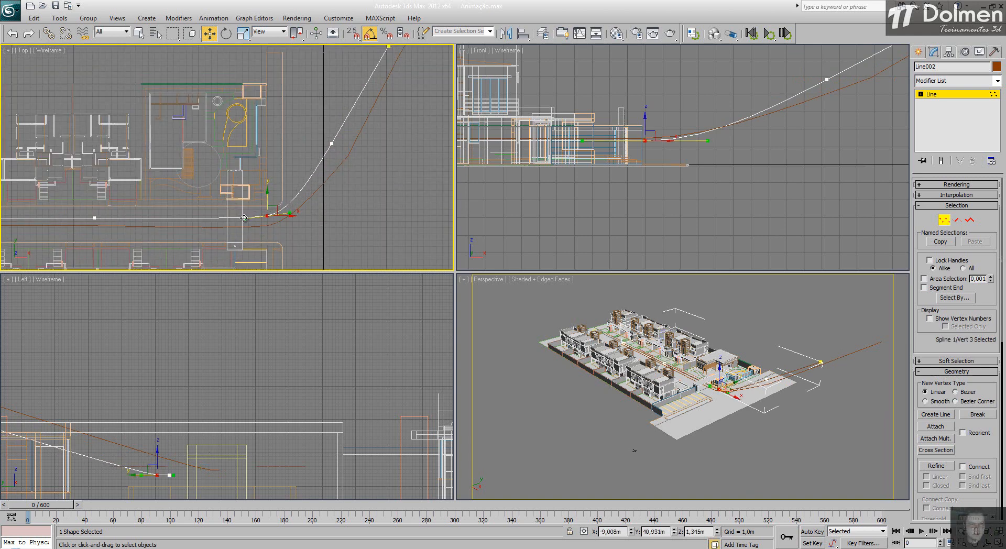
pyautogui.moveTo(245, 217); pyautogui.dragTo(246, 224)
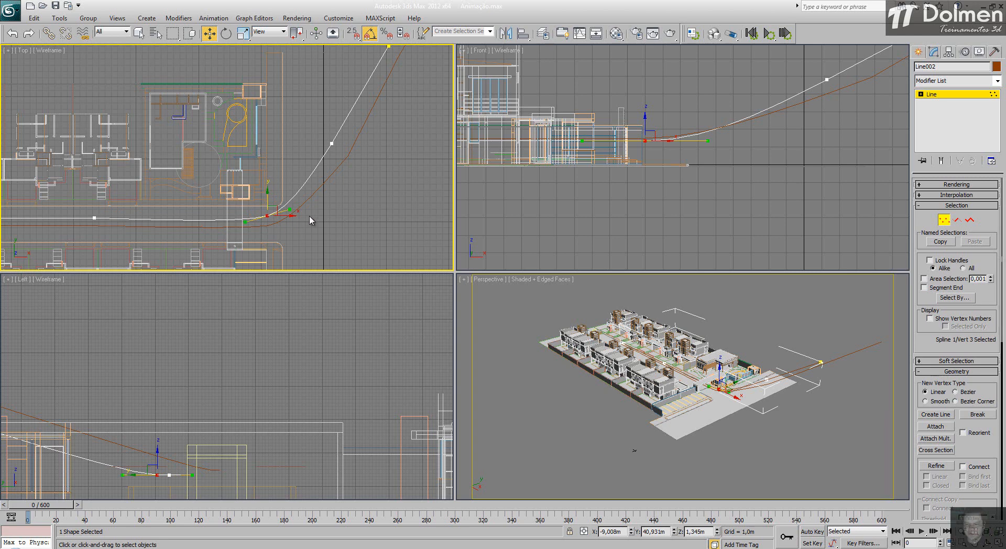
pyautogui.moveTo(198, 204); pyautogui.dragTo(224, 195, button='middle')
pyautogui.scroll(-2, 223, 195)
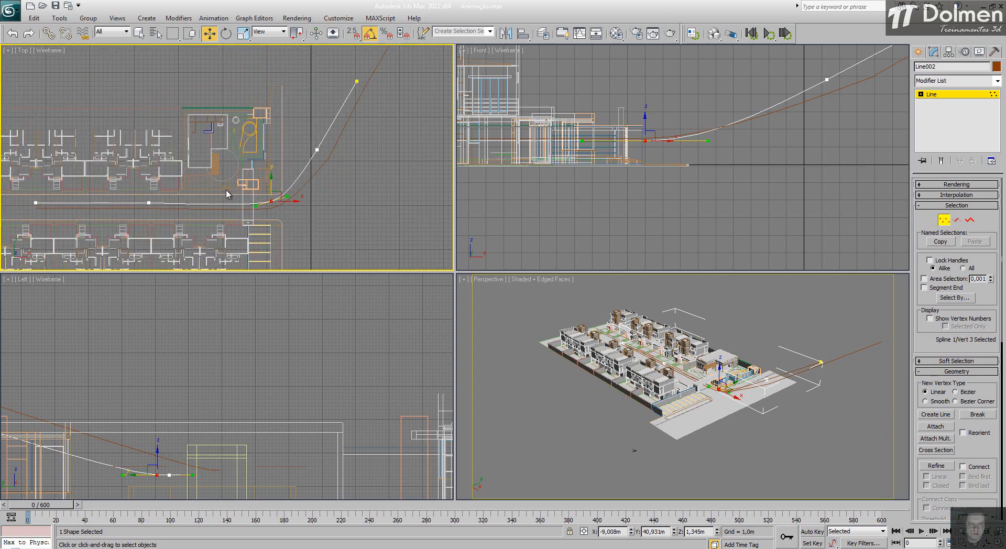
pyautogui.click(944, 220)
pyautogui.click(361, 159)
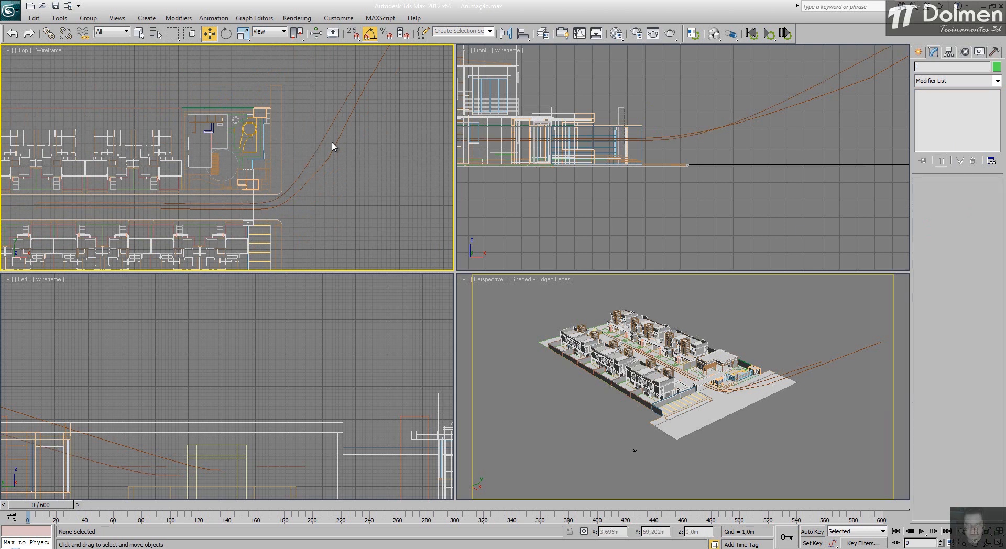
# Step: Compare the original path with its shorter copy by selecting each line in turn in the Perspective view
pyautogui.moveTo(366, 119); pyautogui.dragTo(307, 151, button='middle')
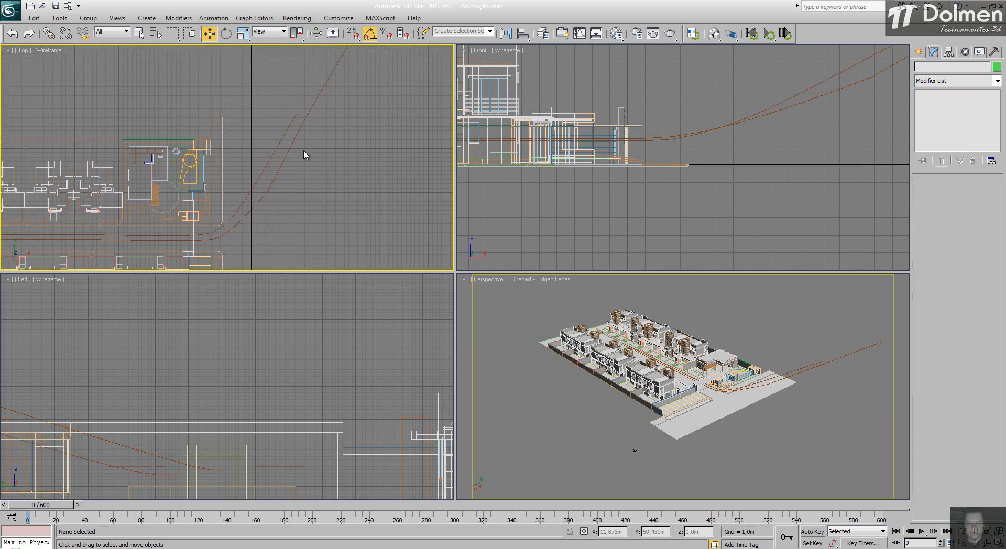
pyautogui.click(849, 342)
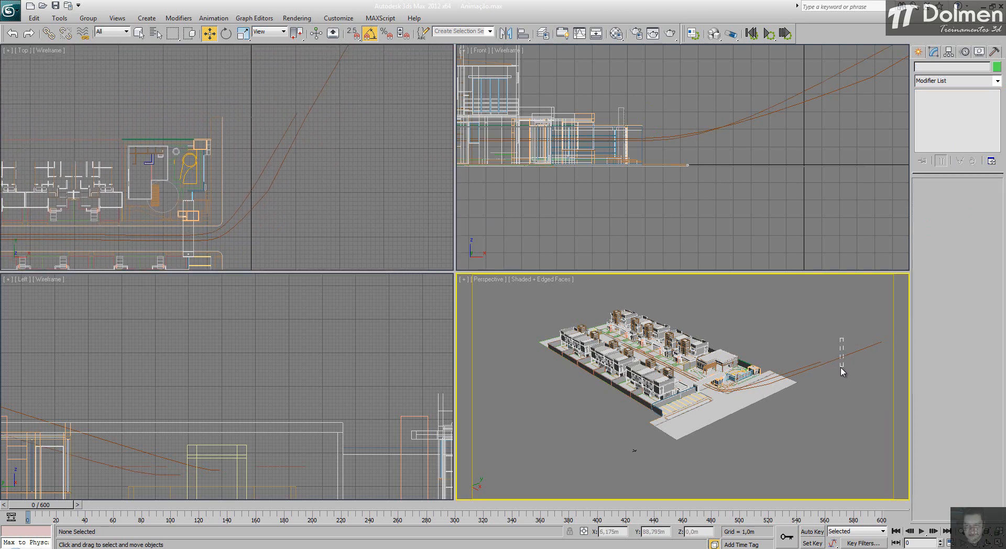
pyautogui.click(833, 370)
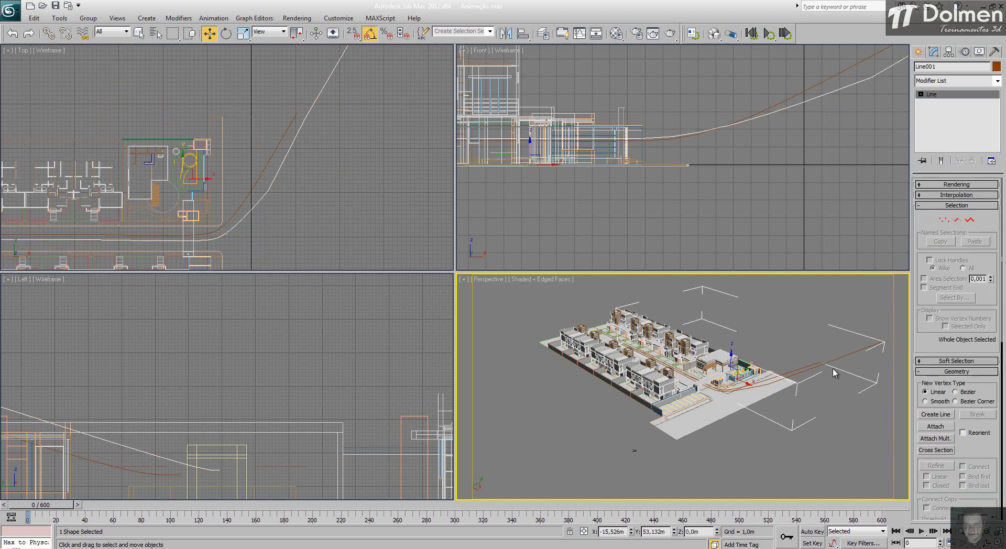
pyautogui.click(806, 367)
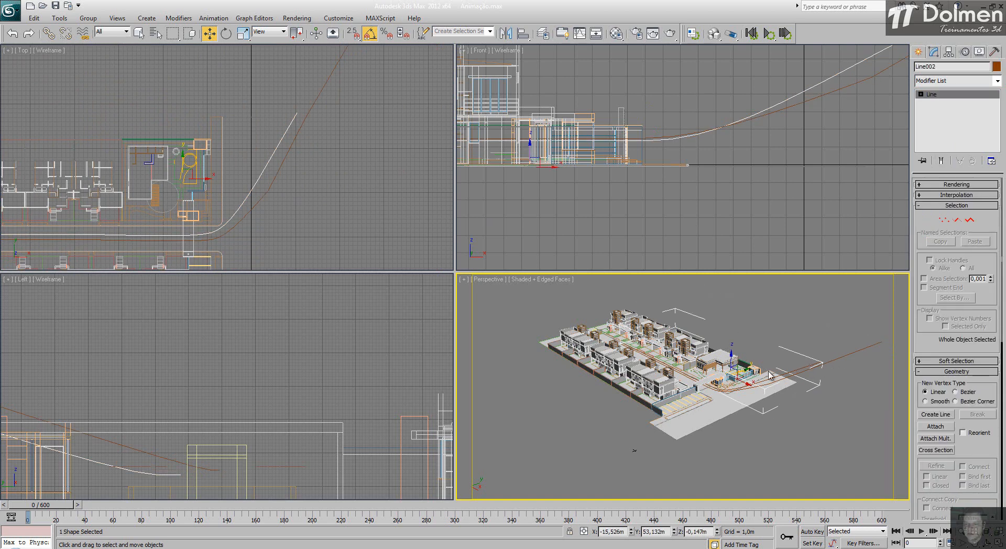
pyautogui.click(400, 168)
# Step: Create a Target camera in the Top view outside the entrance near X 48.29 m, Y 82.06 m, aimed towards the condominium
pyautogui.scroll(-5, 352, 160)
pyautogui.click(917, 52)
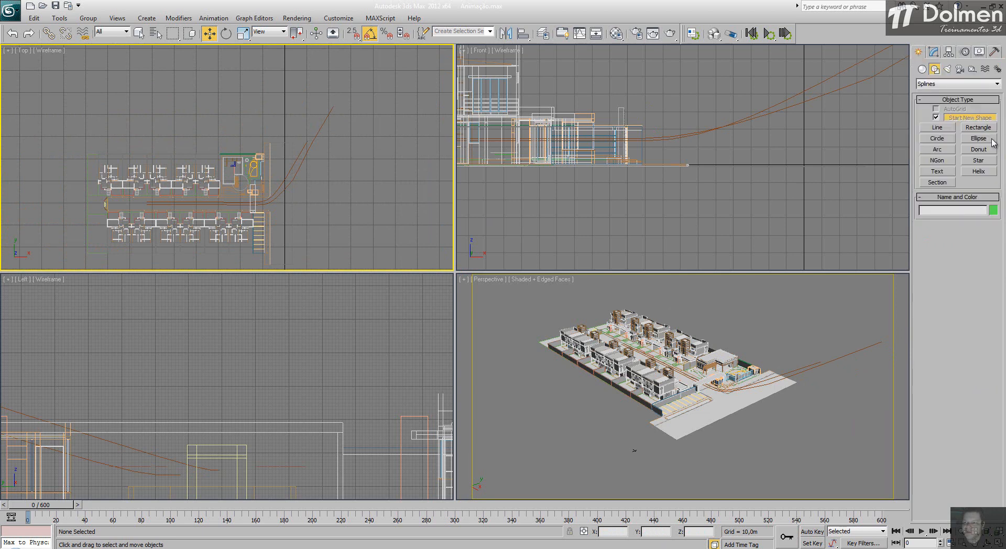
pyautogui.click(959, 68)
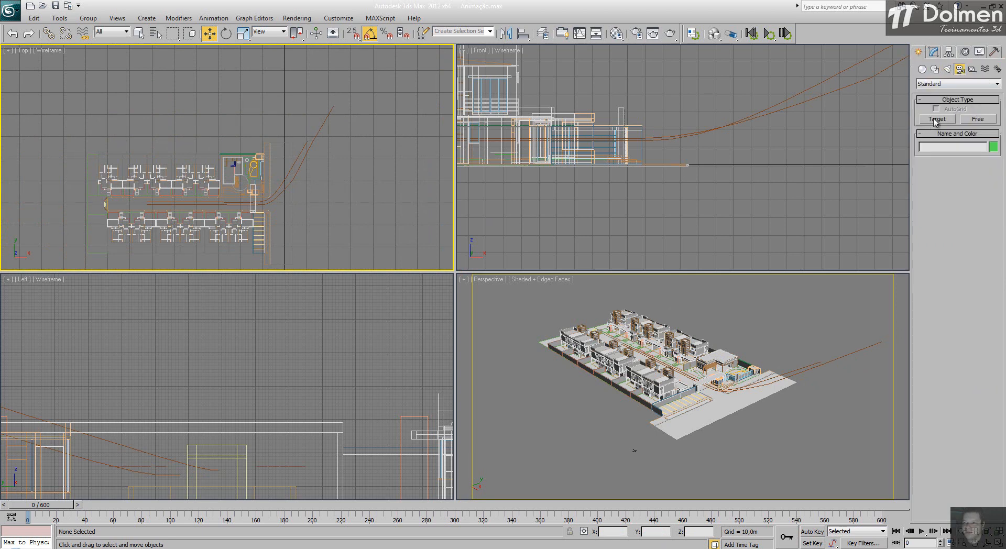
pyautogui.click(937, 119)
pyautogui.moveTo(386, 111); pyautogui.dragTo(316, 175)
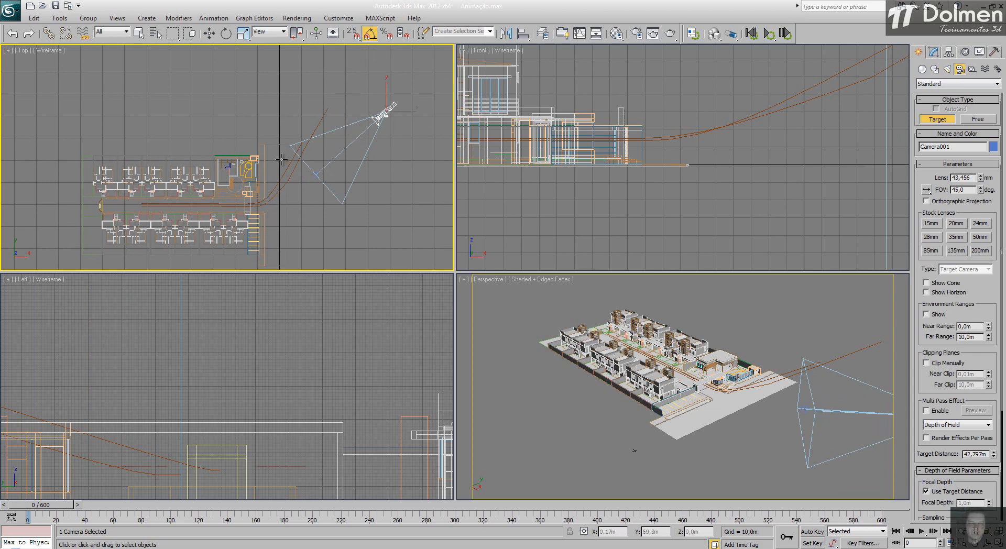
pyautogui.press('w')
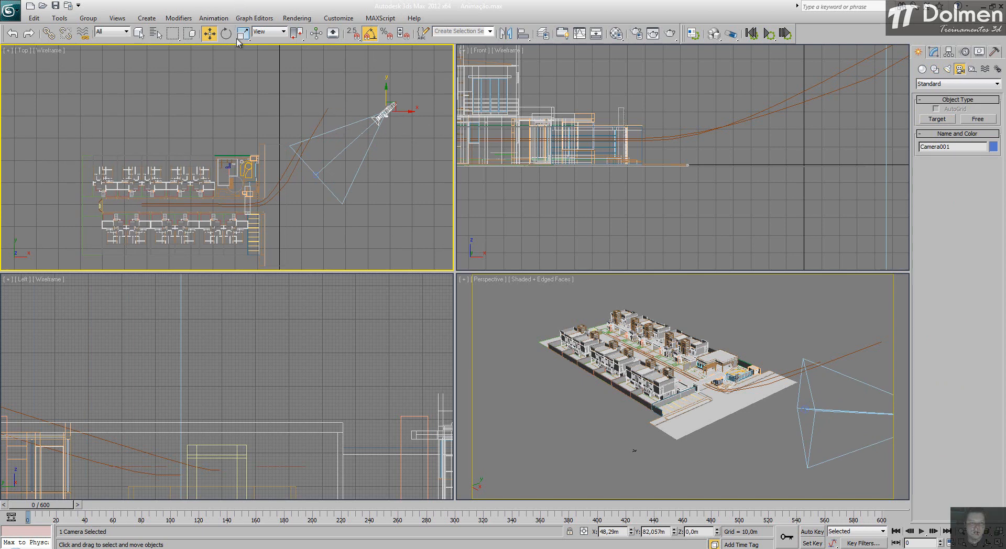
# Step: Attach the camera to the original spline path, Line001, with a Path Constraint
pyautogui.click(214, 19)
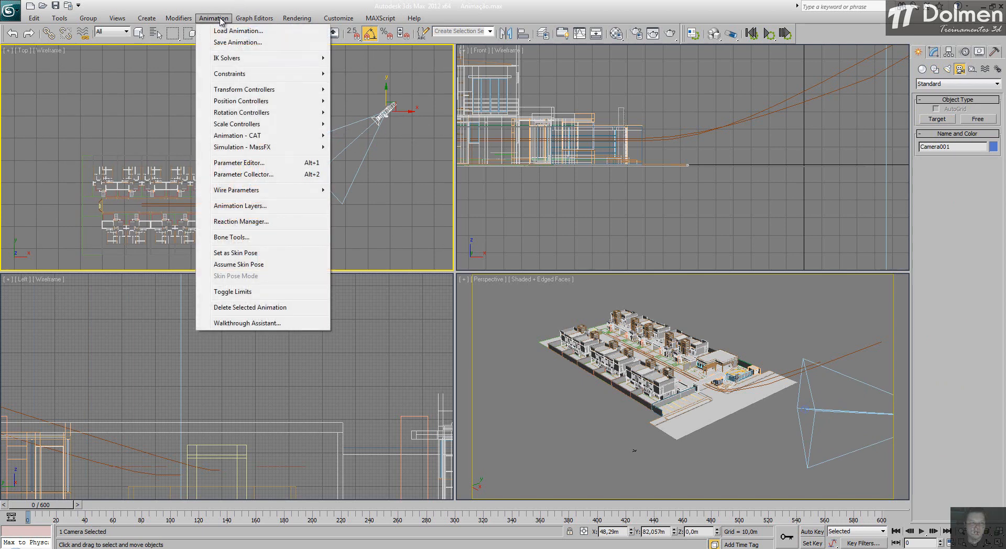
pyautogui.moveTo(242, 78)
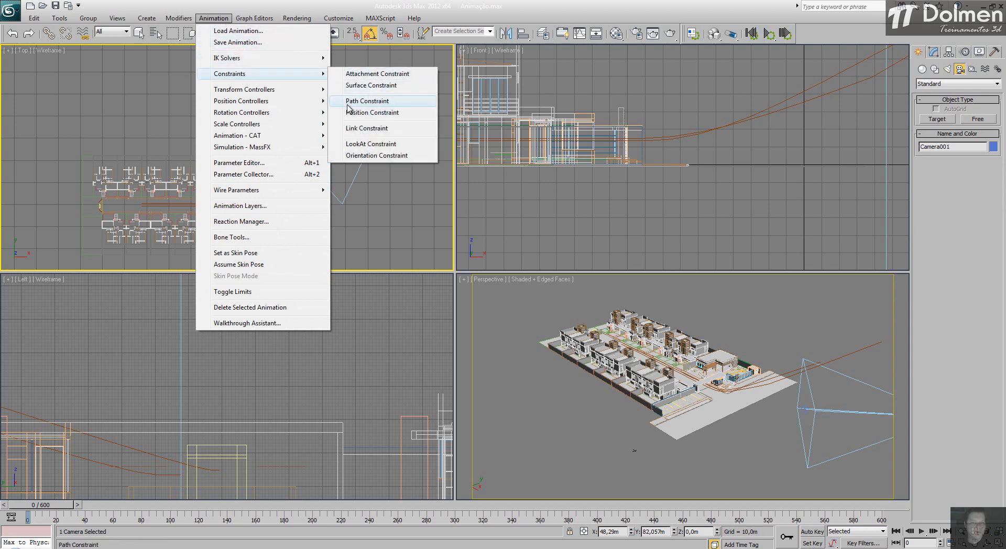
pyautogui.click(402, 102)
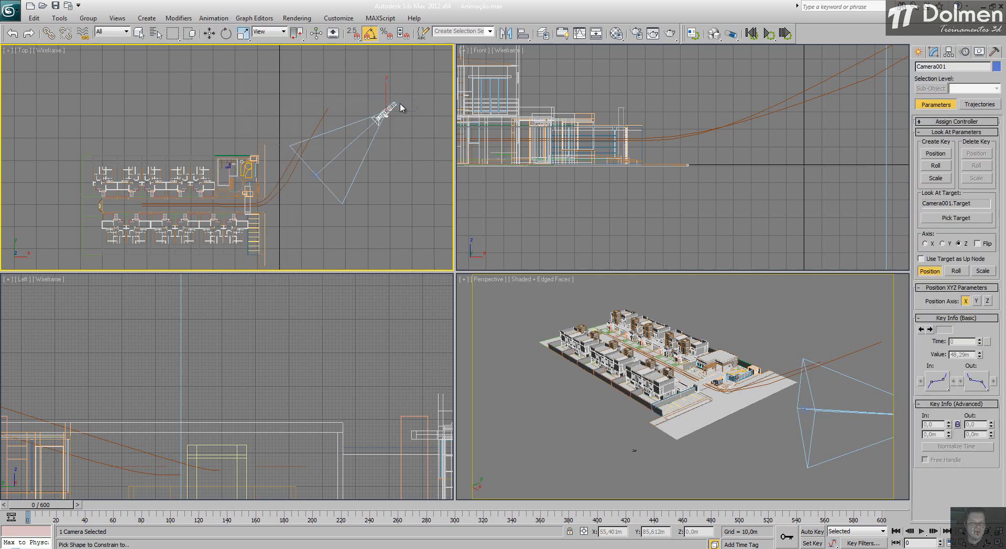
pyautogui.click(325, 120)
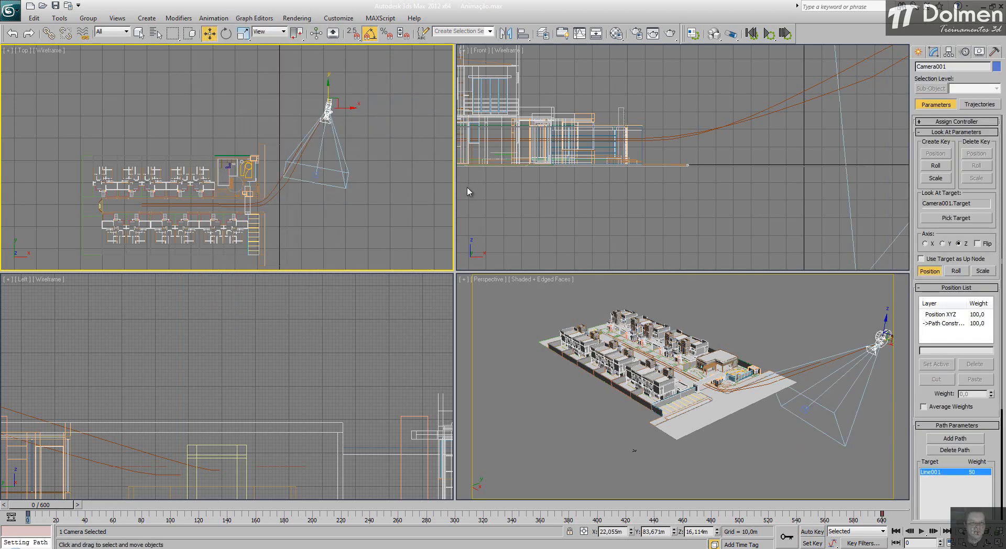
# Step: Switch the Perspective view to Camera001 and scrub the timeline to about frame 128 and back to 0 to check its motion
pyautogui.rightClick(558, 430)
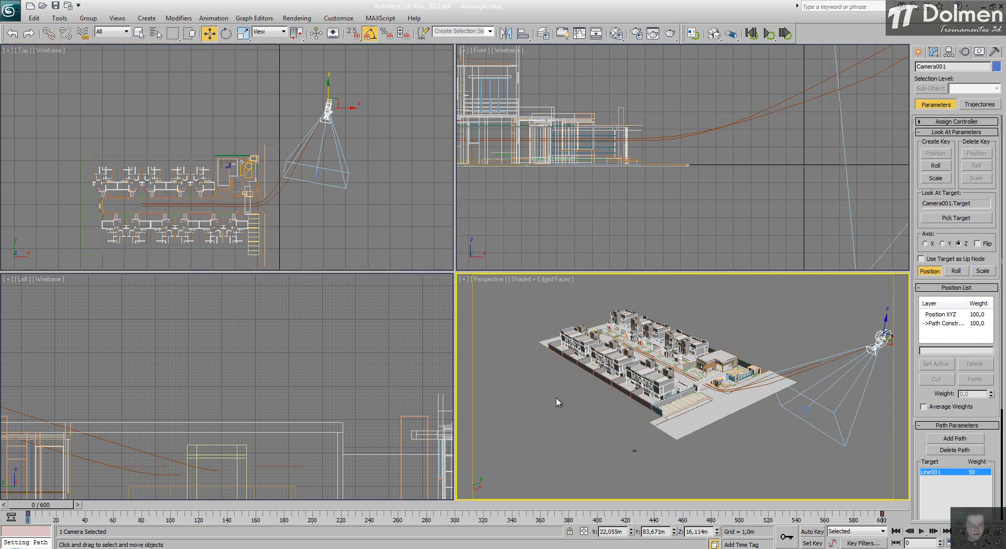
pyautogui.press('c')
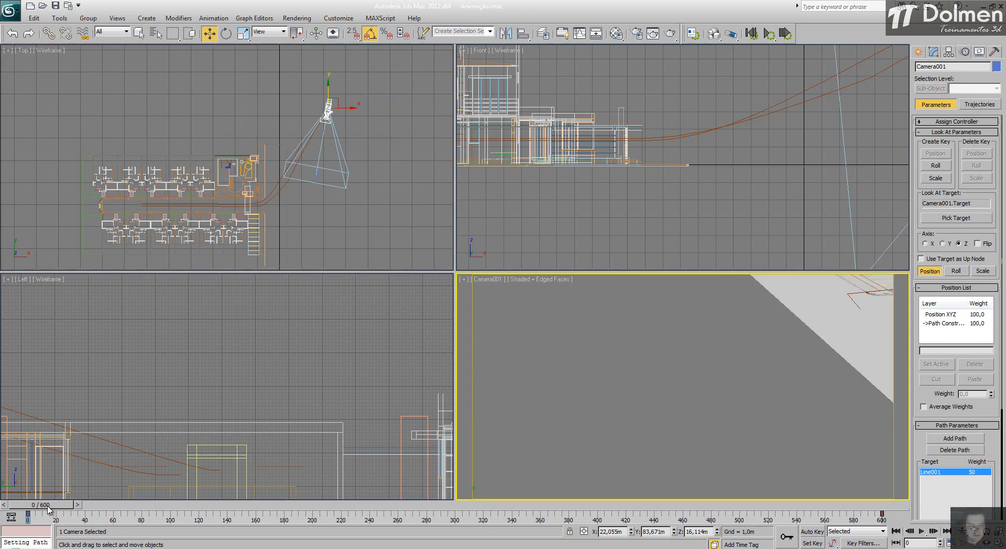
pyautogui.moveTo(47, 507); pyautogui.dragTo(230, 509)
pyautogui.press('w')
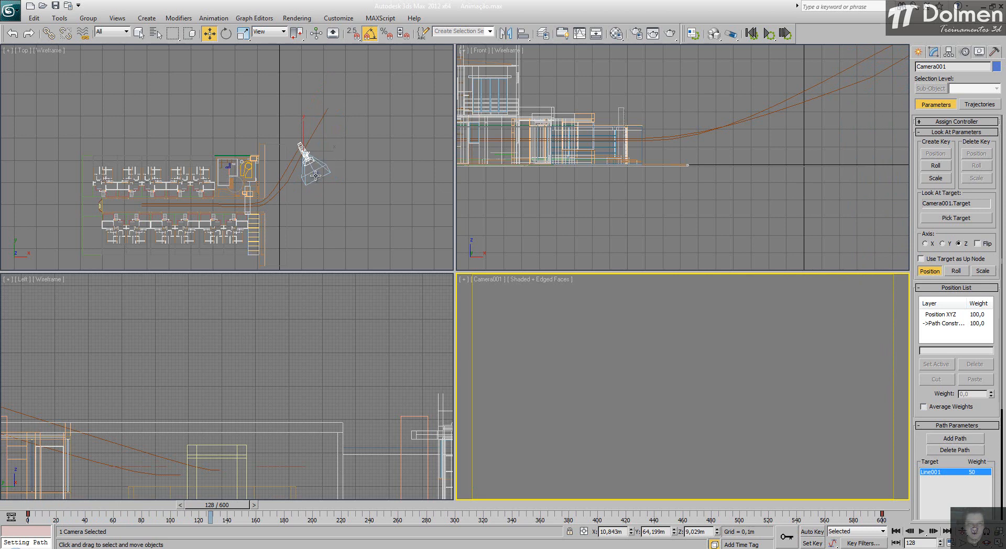
pyautogui.moveTo(210, 506); pyautogui.dragTo(12, 481)
pyautogui.press('w')
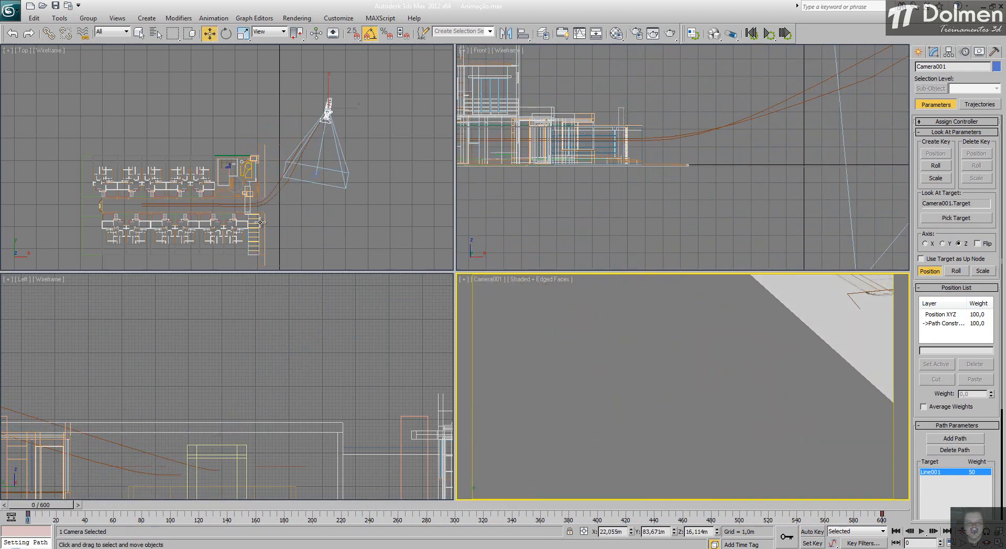
# Step: Attach the camera's target to the copied spline path, Line002, with a Path Constraint
pyautogui.scroll(4, 309, 202)
pyautogui.click(329, 201)
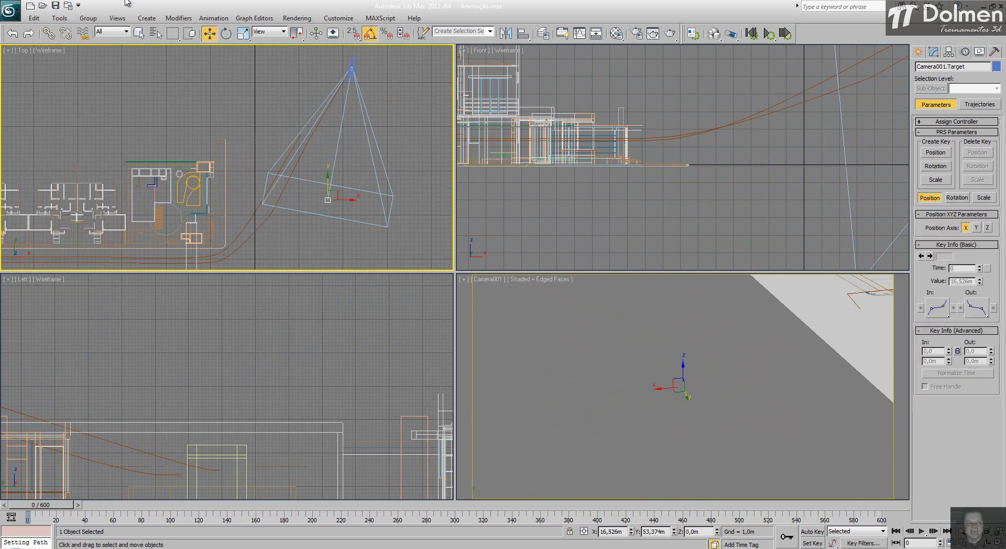
pyautogui.click(213, 18)
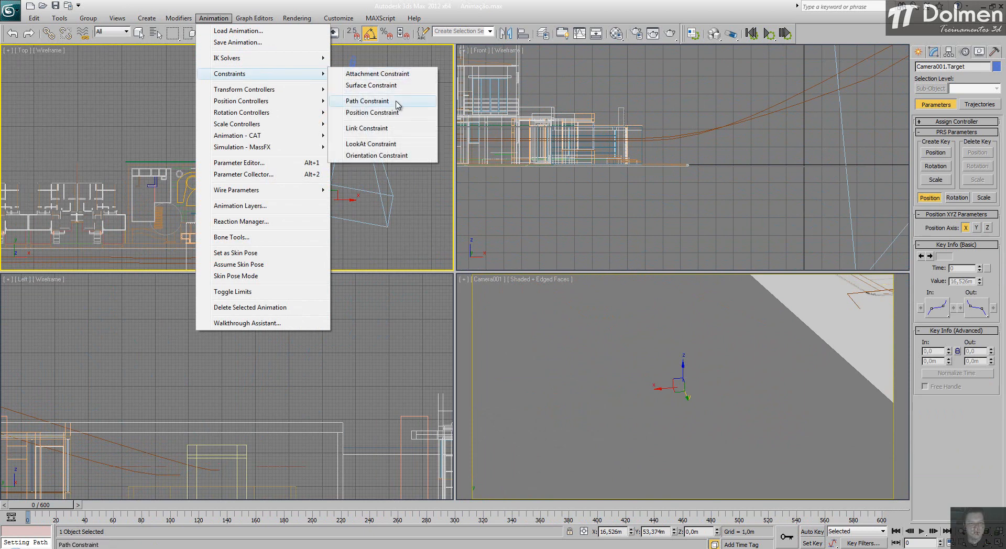
pyautogui.click(397, 104)
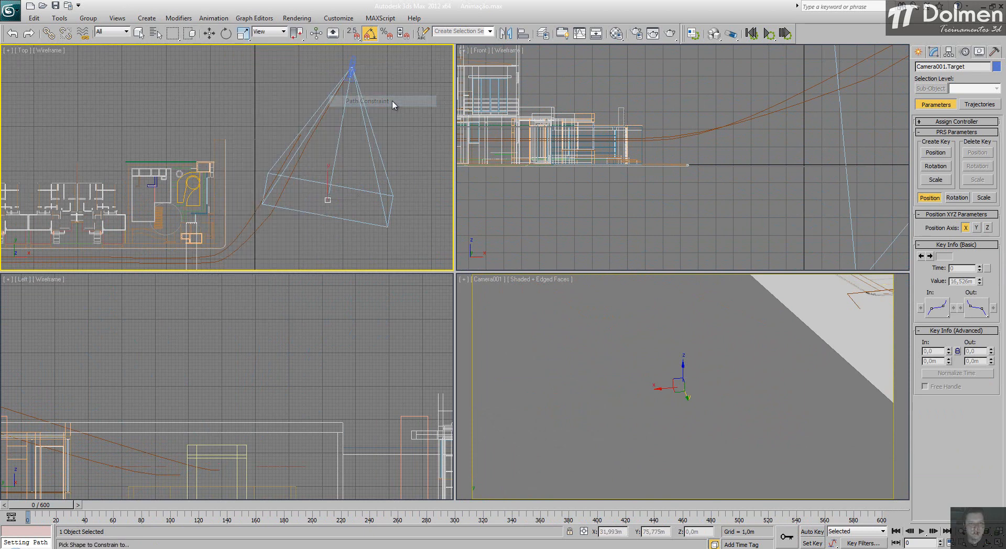
pyautogui.click(286, 166)
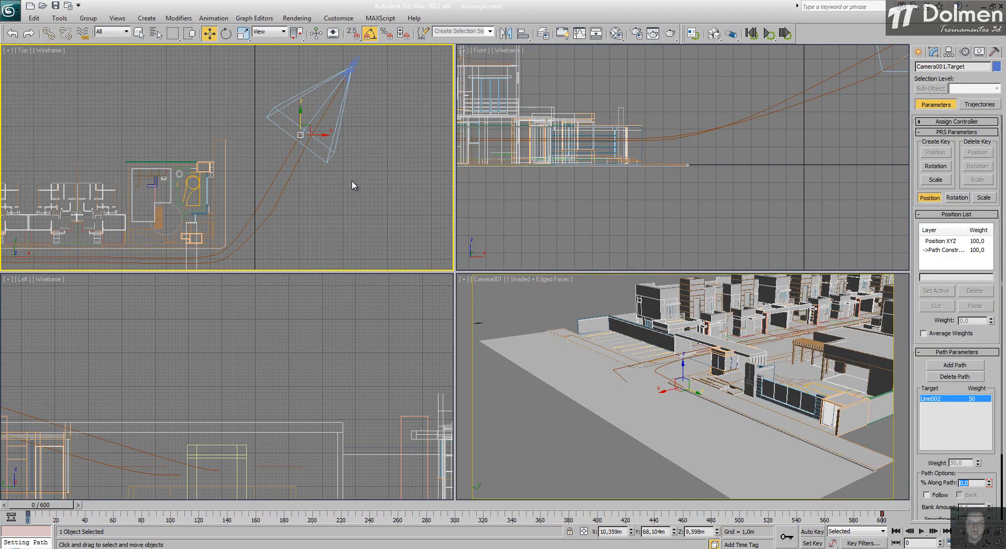
# Step: Scrub the opening frames and return to frame 0 to check the camera and target moving along their paths
pyautogui.rightClick(347, 203)
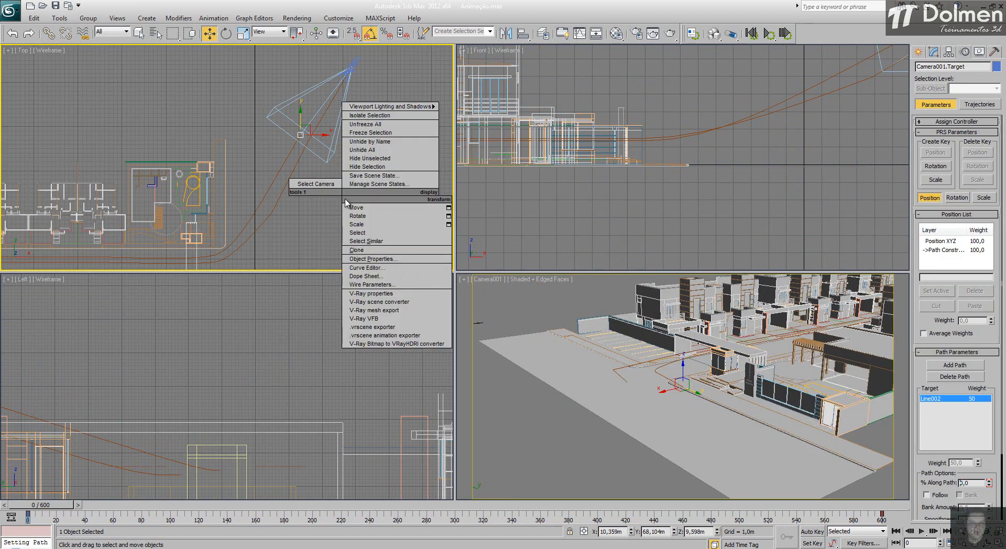
pyautogui.moveTo(44, 507); pyautogui.dragTo(100, 507)
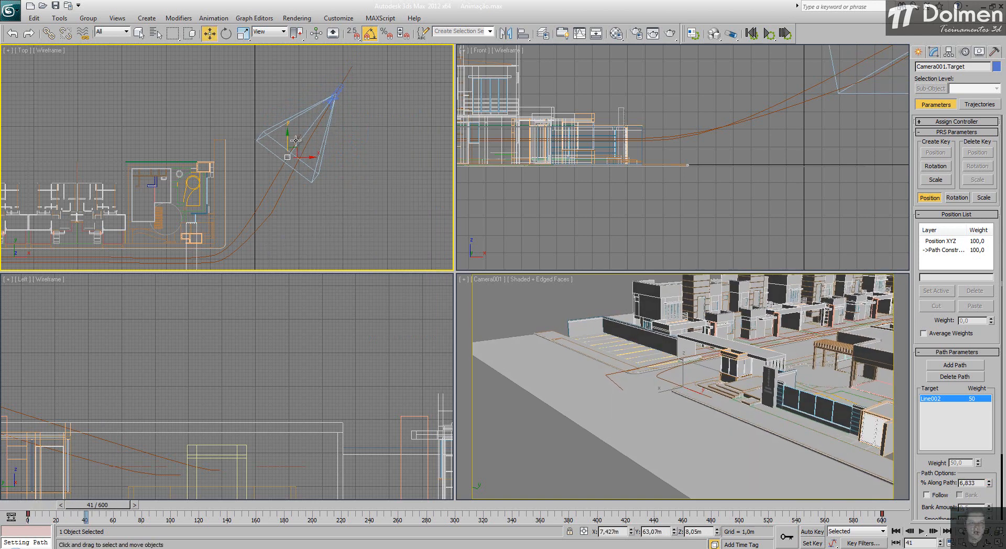
pyautogui.moveTo(122, 507); pyautogui.dragTo(87, 500)
pyautogui.press('w')
# Step: Play the start of the walkthrough in the maximized Camera001 view, stop it and restore the four-view layout
pyautogui.rightClick(615, 343)
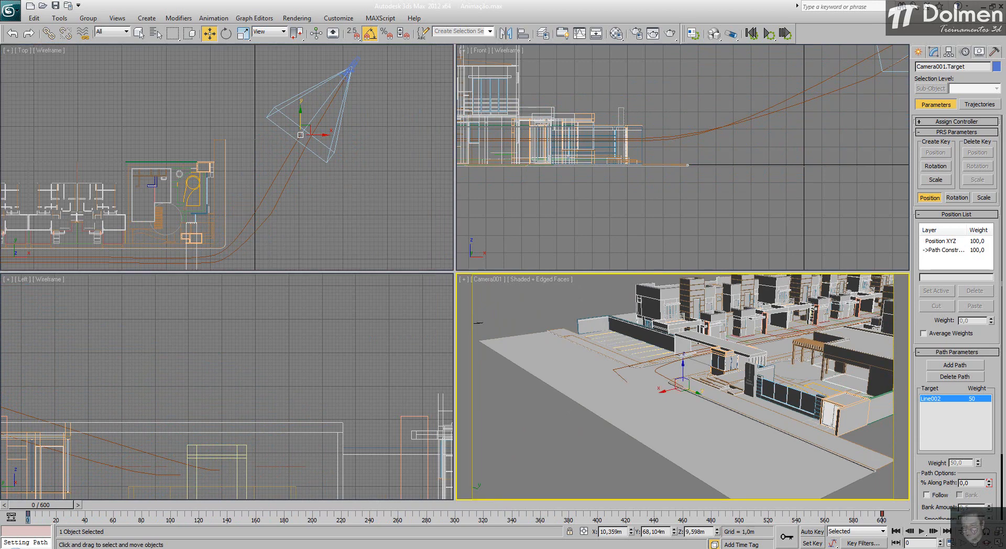
pyautogui.hotkey('alt', 'w')
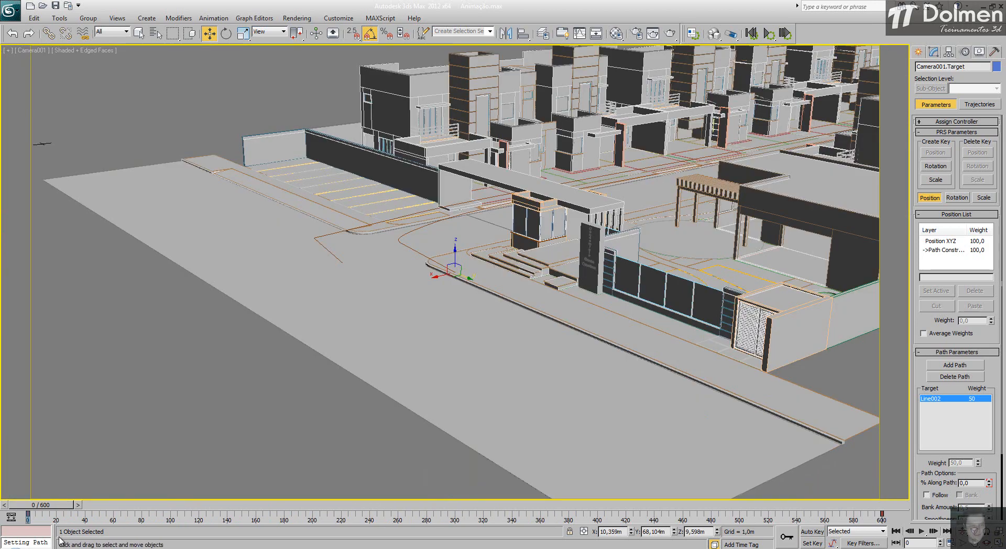
pyautogui.click(921, 531)
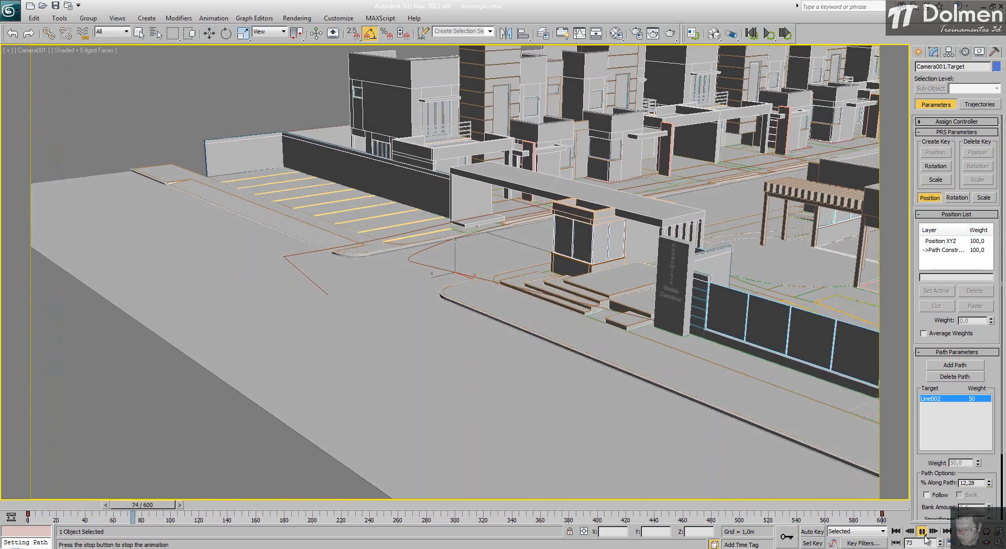
pyautogui.click(922, 531)
pyautogui.hotkey('alt', 'w')
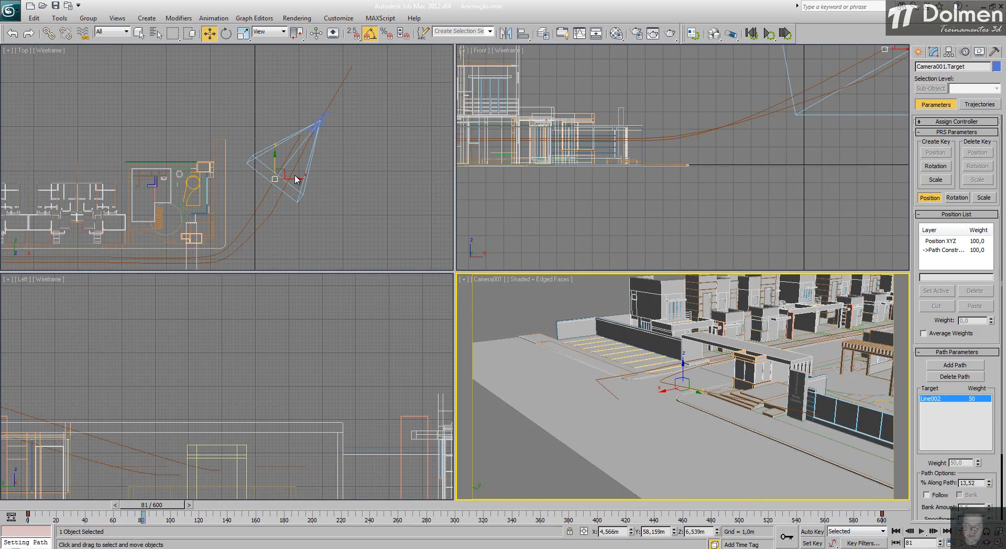
# Step: Select the target's path and scrub between about frames 460 and 571 to examine camera and target near the path ends
pyautogui.scroll(-3, 256, 183)
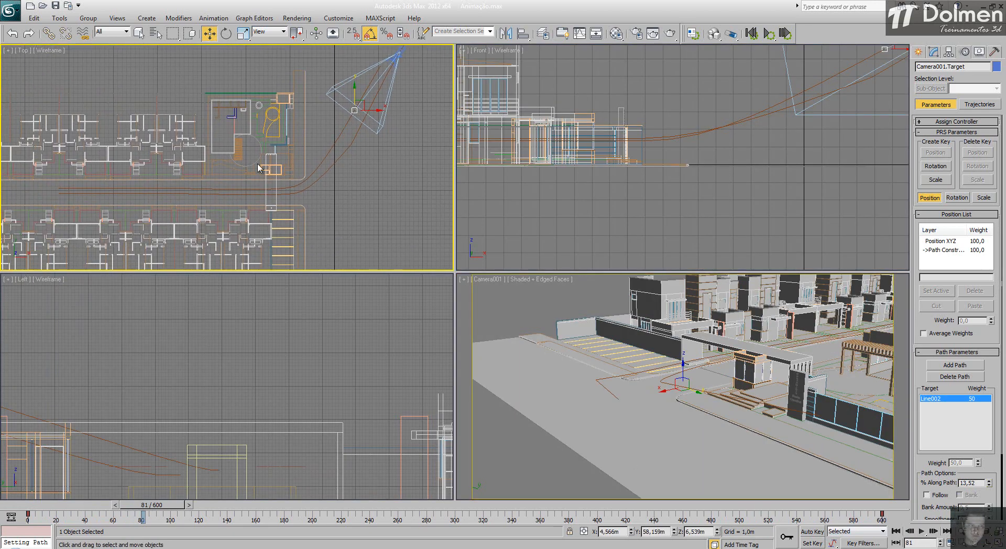
pyautogui.click(163, 189)
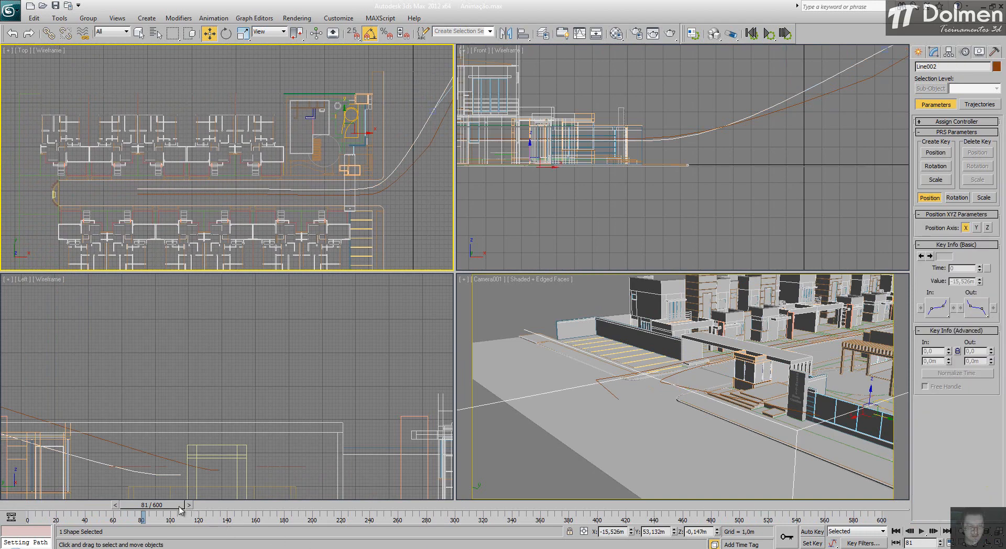
pyautogui.moveTo(180, 509); pyautogui.dragTo(757, 506)
pyautogui.press('w')
pyautogui.scroll(5, 229, 172)
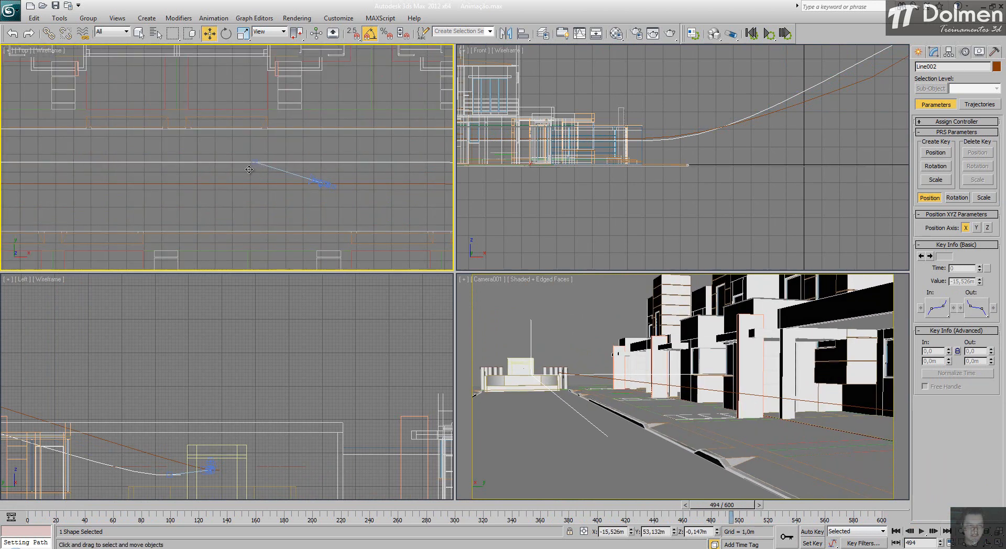
pyautogui.scroll(-3, 274, 162)
pyautogui.moveTo(710, 508); pyautogui.dragTo(815, 507)
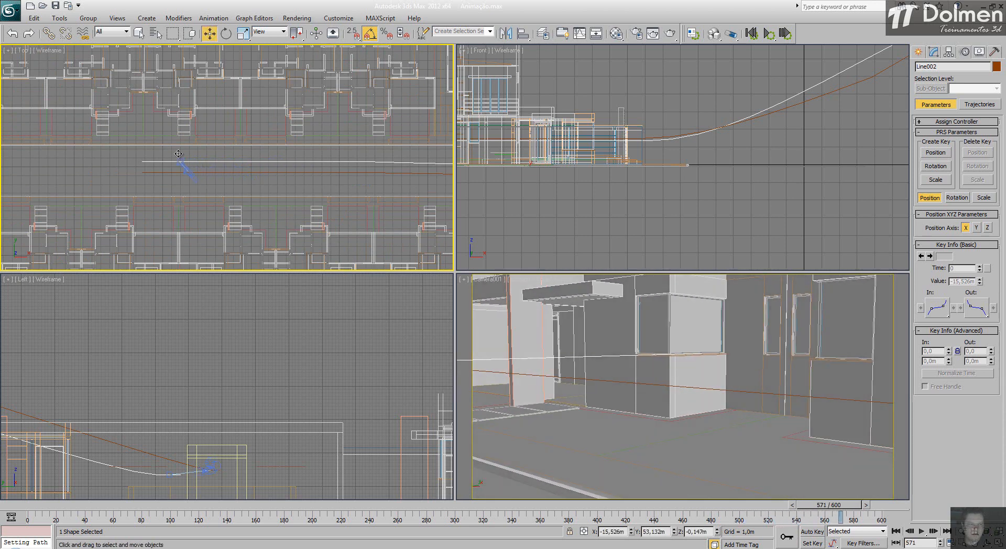
pyautogui.scroll(5, 179, 153)
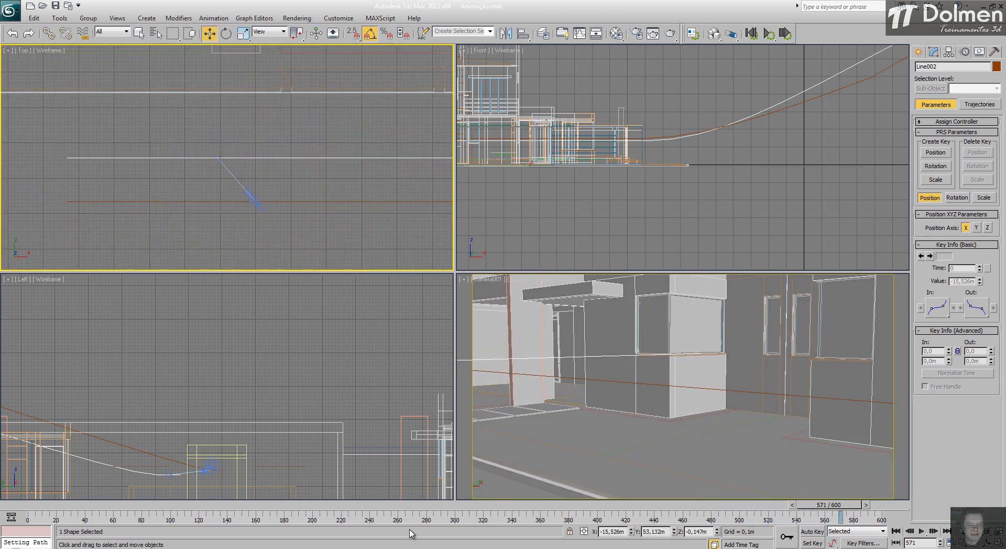
pyautogui.moveTo(834, 512); pyautogui.dragTo(682, 509)
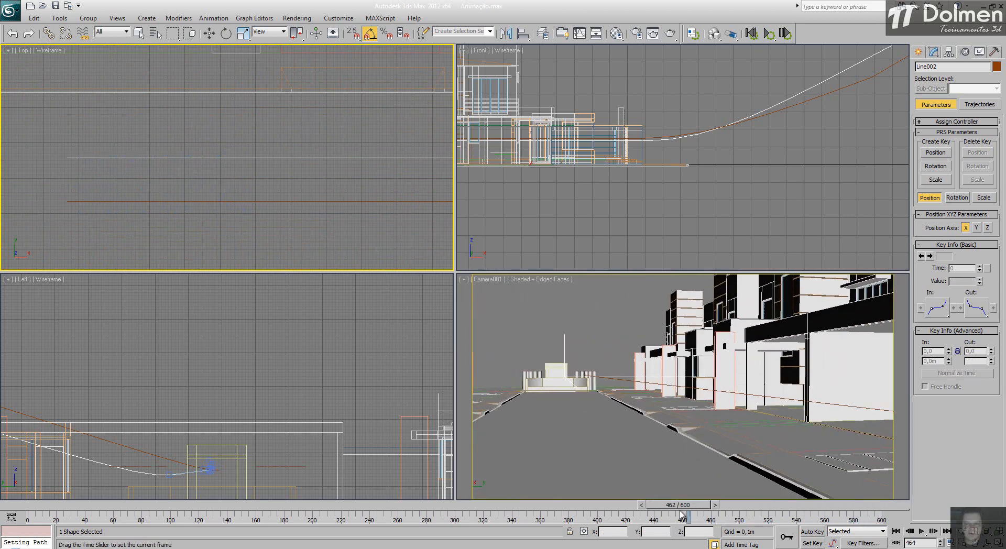
pyautogui.press('w')
pyautogui.scroll(-3, 218, 170)
pyautogui.scroll(2, 218, 170)
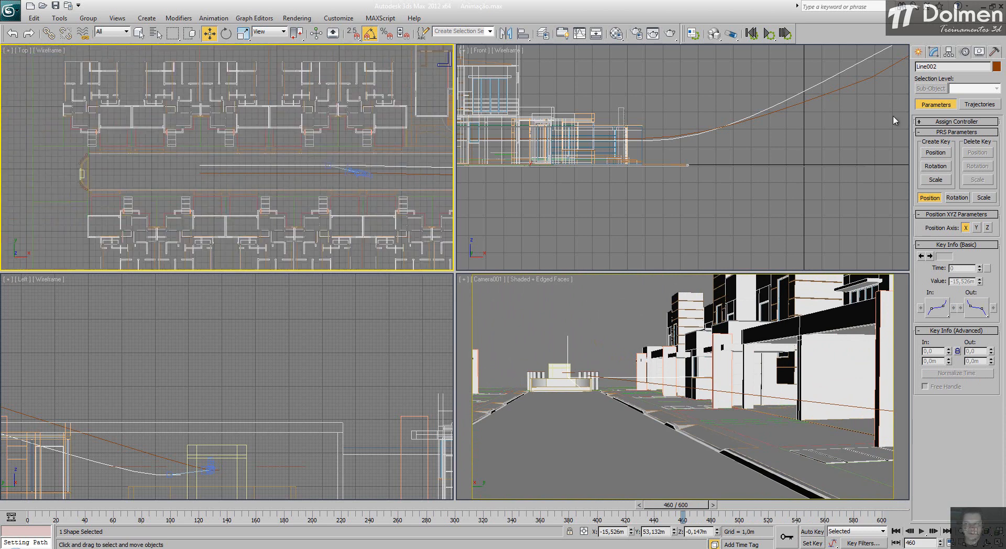
# Step: Move the target path's inner end vertex to about X -82.11 m at the far end of the street in the Top view
pyautogui.click(181, 178)
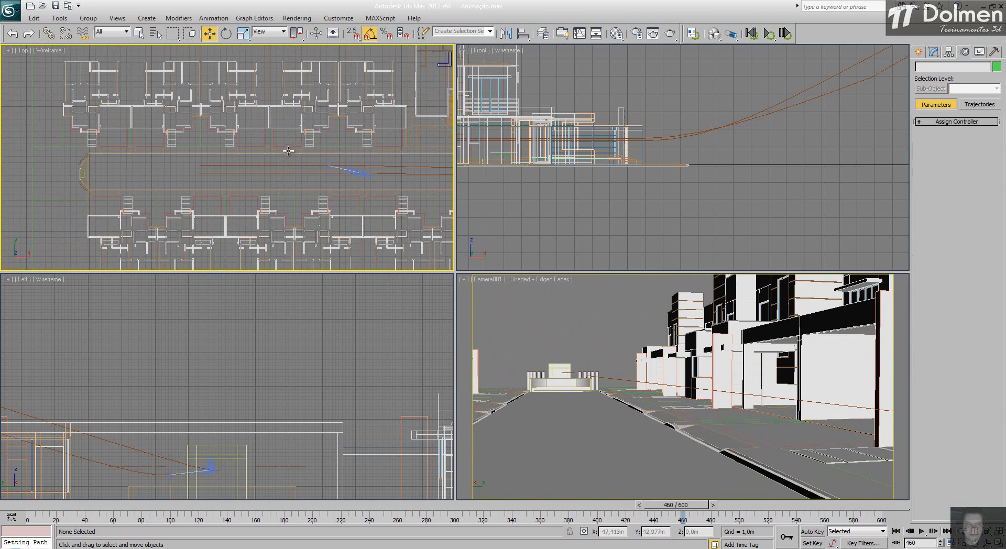
pyautogui.click(245, 166)
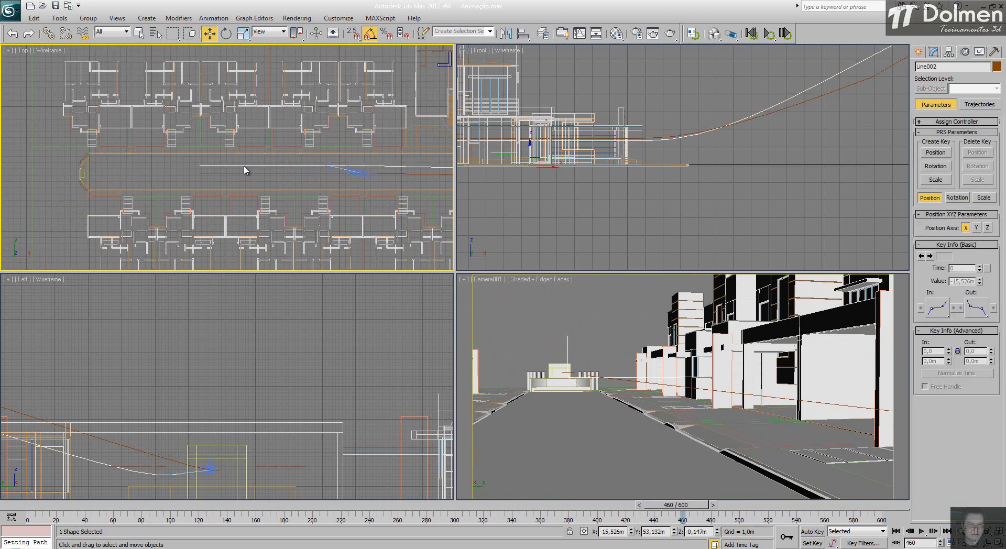
pyautogui.click(934, 53)
pyautogui.click(945, 220)
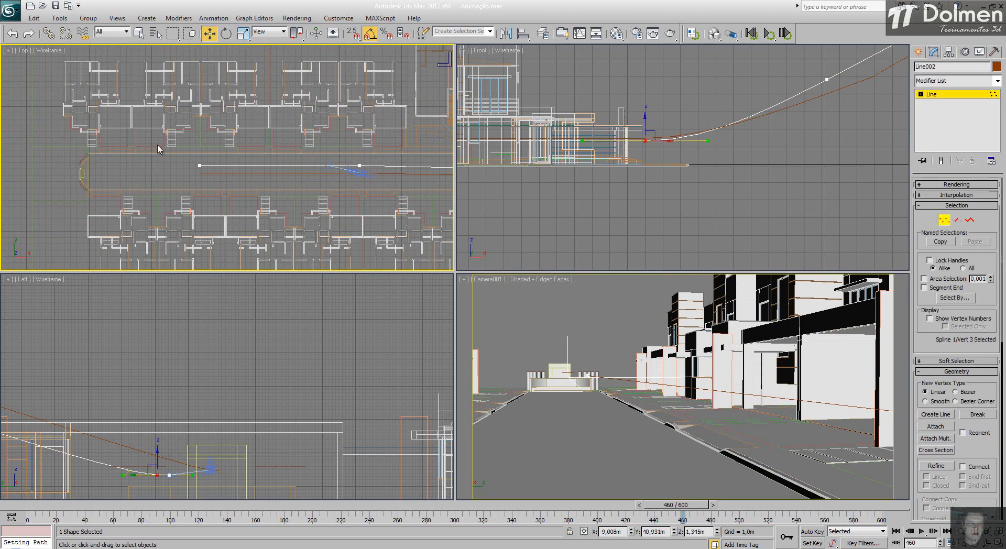
pyautogui.moveTo(161, 150); pyautogui.dragTo(95, 167)
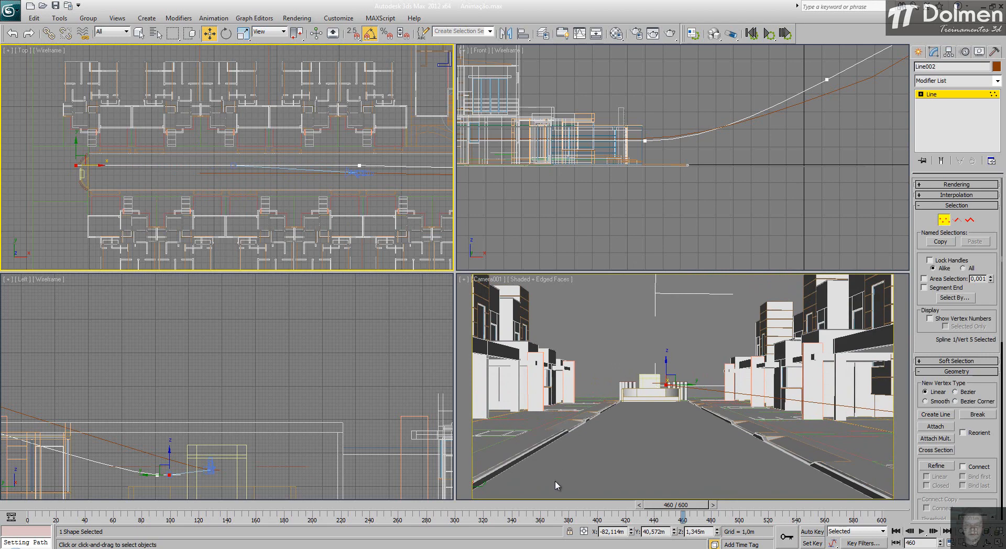
# Step: Scrub the timeline to frame 600 and back to frame 200 to check the camera view with the extended target path
pyautogui.moveTo(657, 509); pyautogui.dragTo(882, 523)
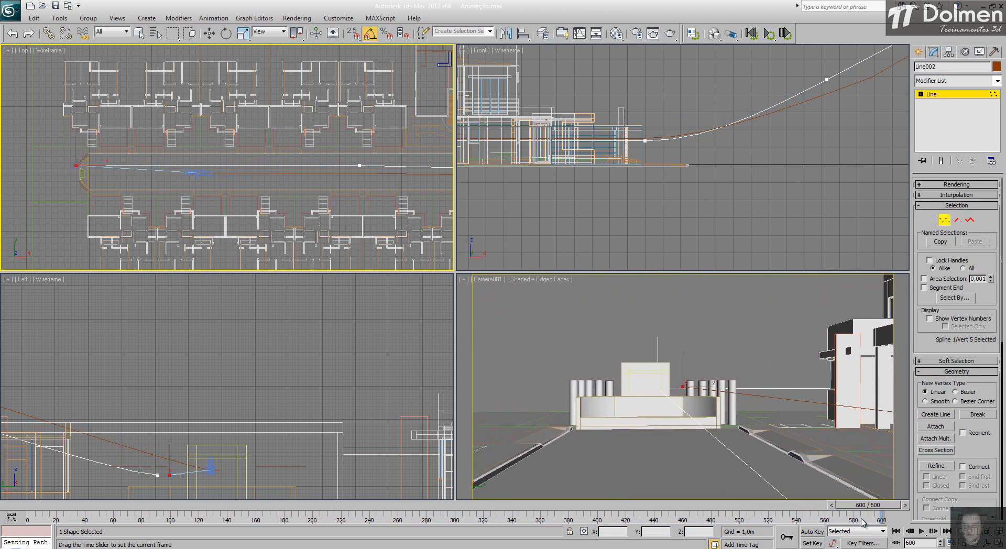
pyautogui.press('w')
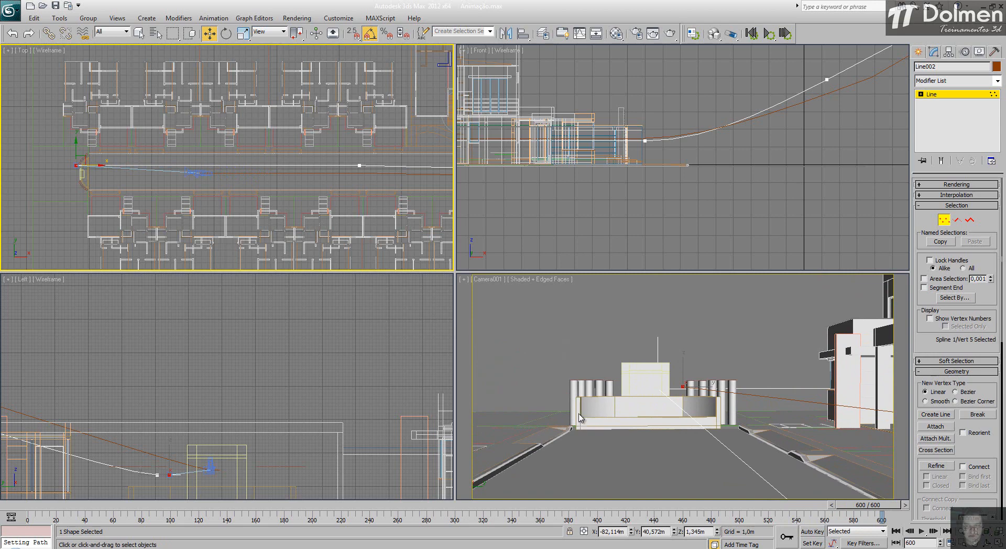
pyautogui.moveTo(859, 511); pyautogui.dragTo(313, 486)
pyautogui.press('w')
# Step: Leave the target path's vertex editing, select the camera's path and lower its third vertex to about Z 2.37 m in the Front view
pyautogui.moveTo(805, 102); pyautogui.dragTo(663, 156, button='middle')
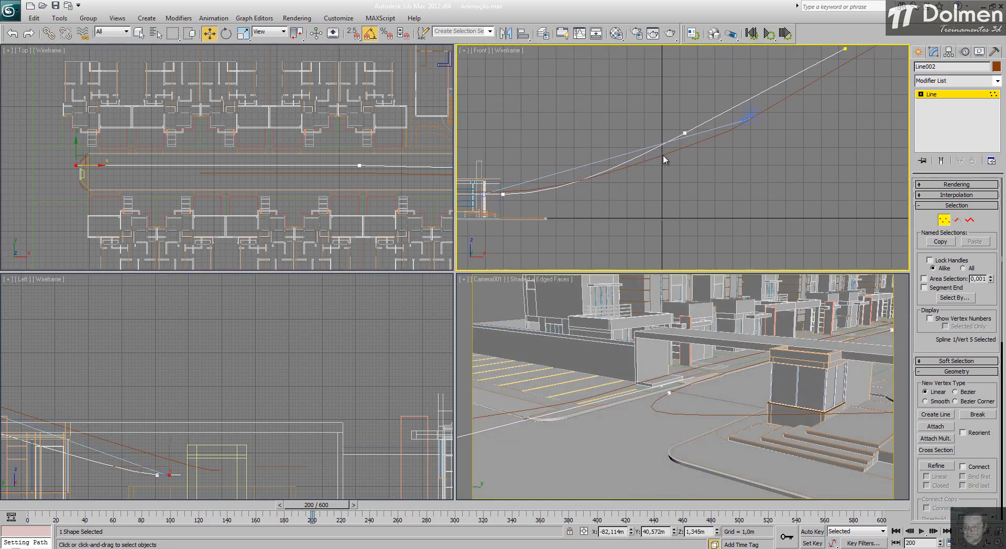
pyautogui.click(944, 221)
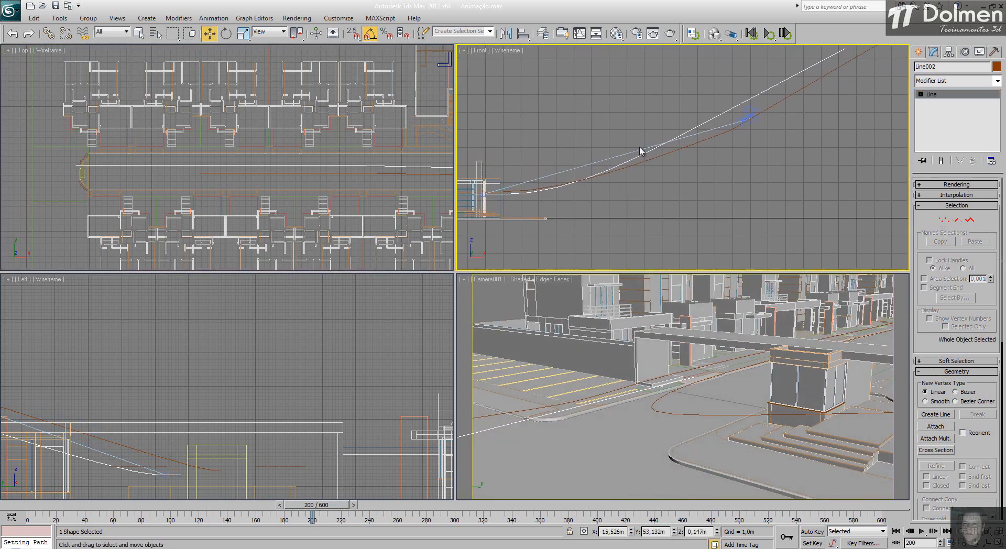
pyautogui.click(702, 144)
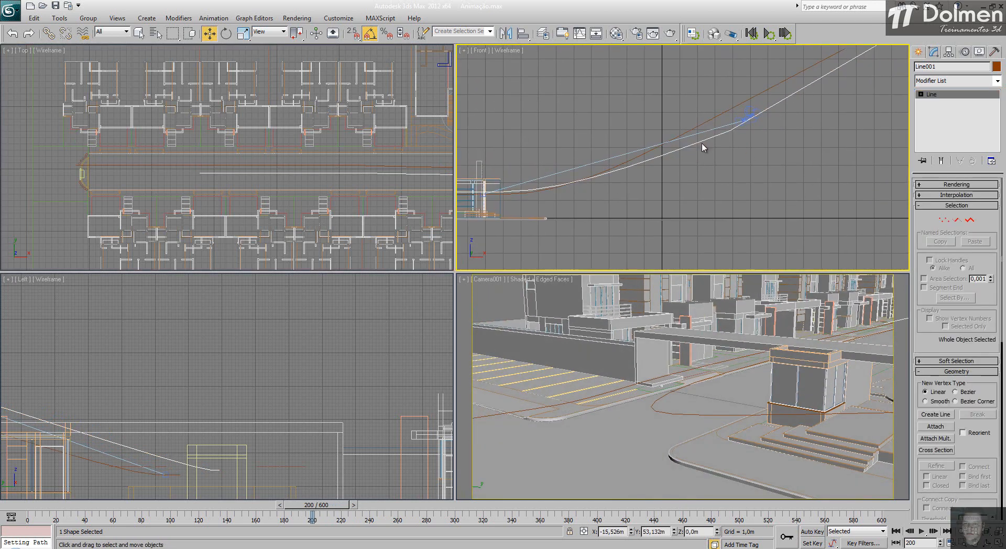
pyautogui.press('1')
pyautogui.click(728, 130)
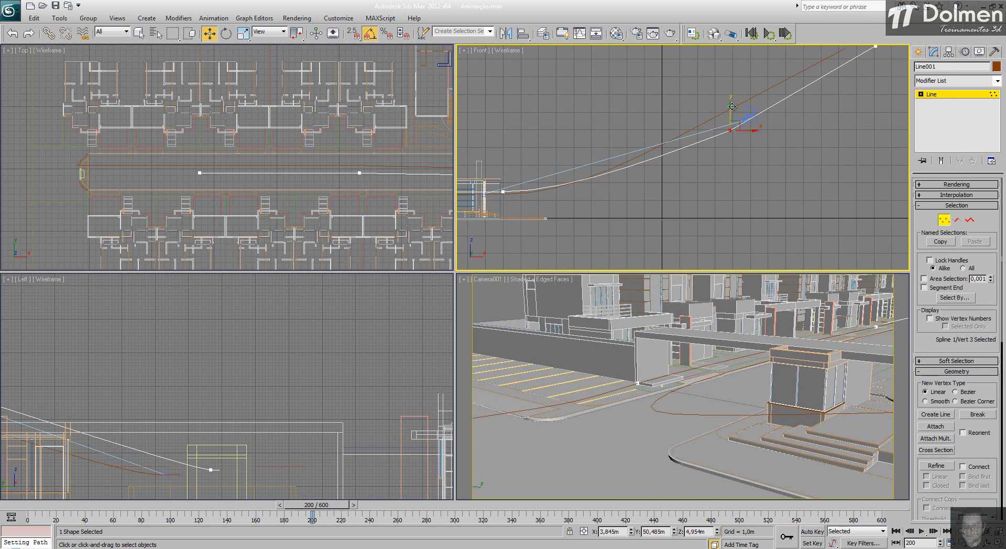
pyautogui.moveTo(728, 130); pyautogui.dragTo(733, 158)
# Step: Lower the camera path's second vertex to about Z 6.86 m in the Front view
pyautogui.moveTo(865, 69); pyautogui.dragTo(748, 111, button='middle')
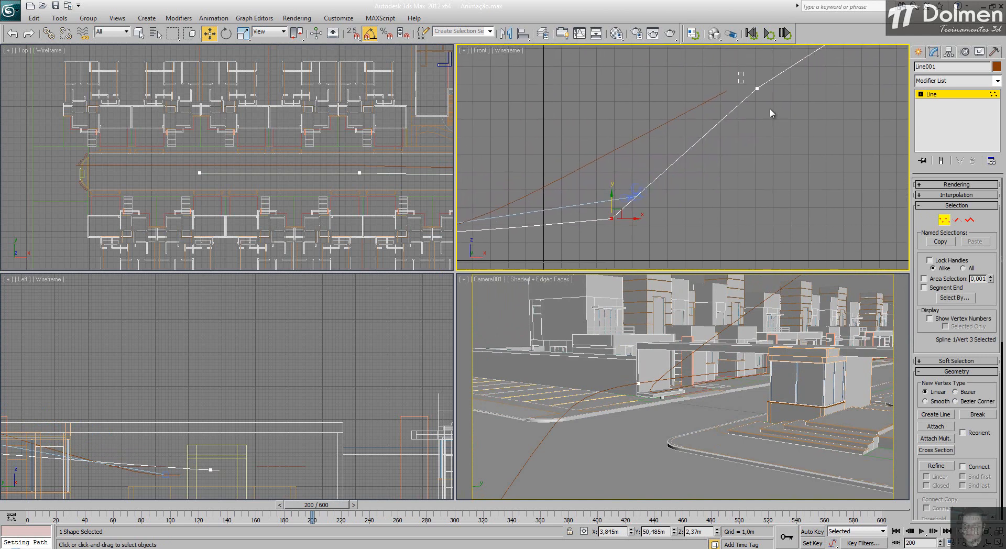
pyautogui.click(757, 88)
pyautogui.moveTo(756, 88); pyautogui.dragTo(756, 139)
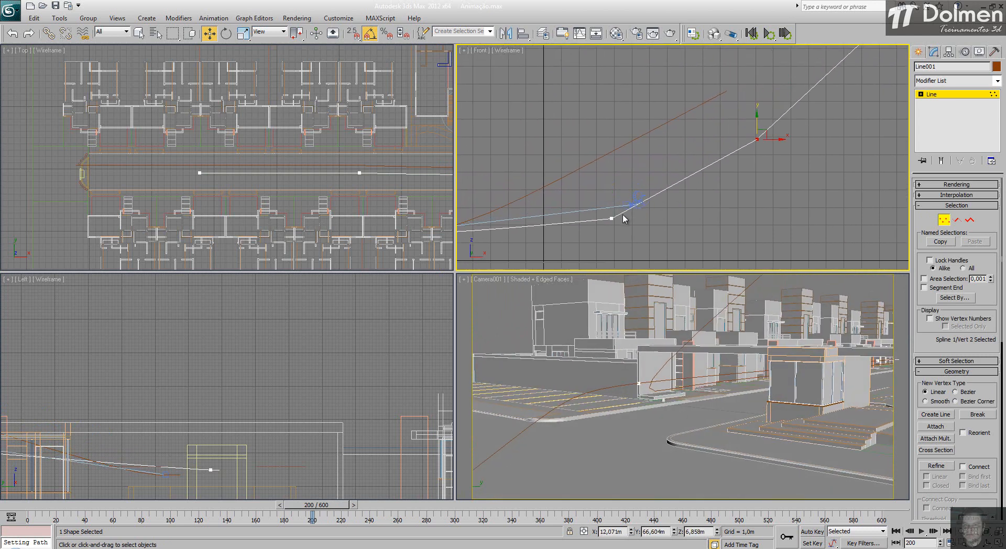
# Step: Adjust the camera path's third vertex to a height of about Z 1.29 m, checking the camera view around frames 200 to 213
pyautogui.moveTo(610, 220); pyautogui.dragTo(612, 206)
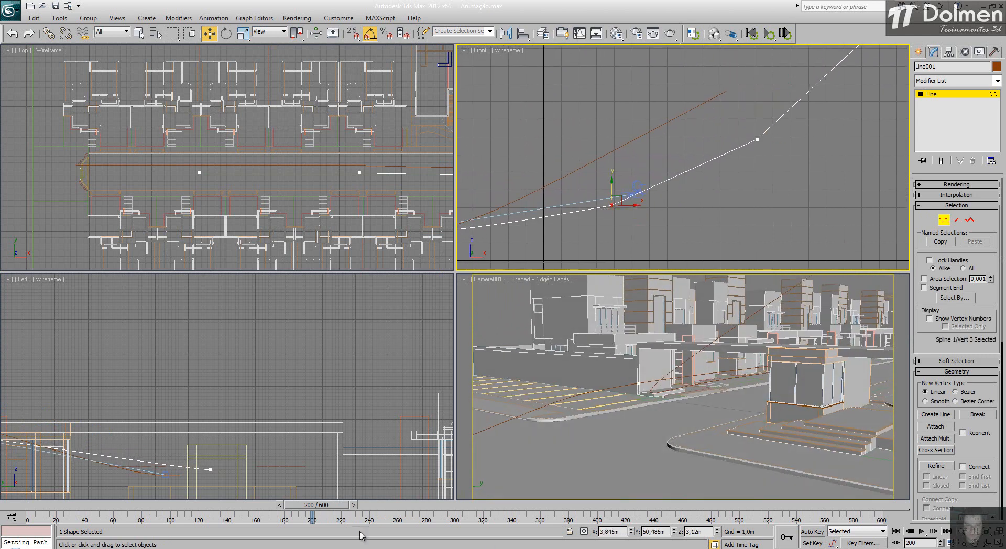
pyautogui.moveTo(312, 506)
pyautogui.mouseDown()
pyautogui.moveTo(180, 504)
pyautogui.moveTo(369, 508)
pyautogui.moveTo(351, 507)
pyautogui.moveTo(334, 527)
pyautogui.moveTo(313, 524)
pyautogui.mouseUp()
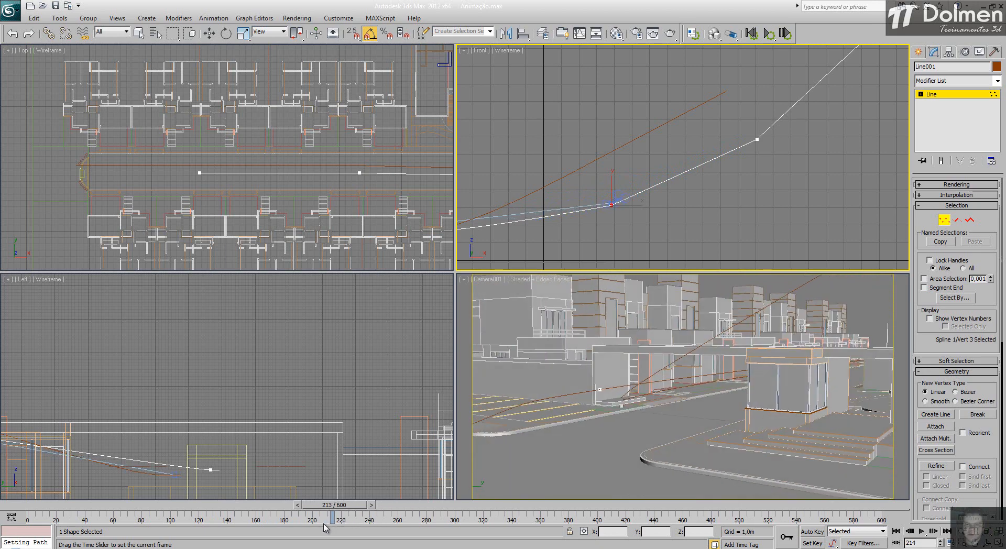
pyautogui.press('w')
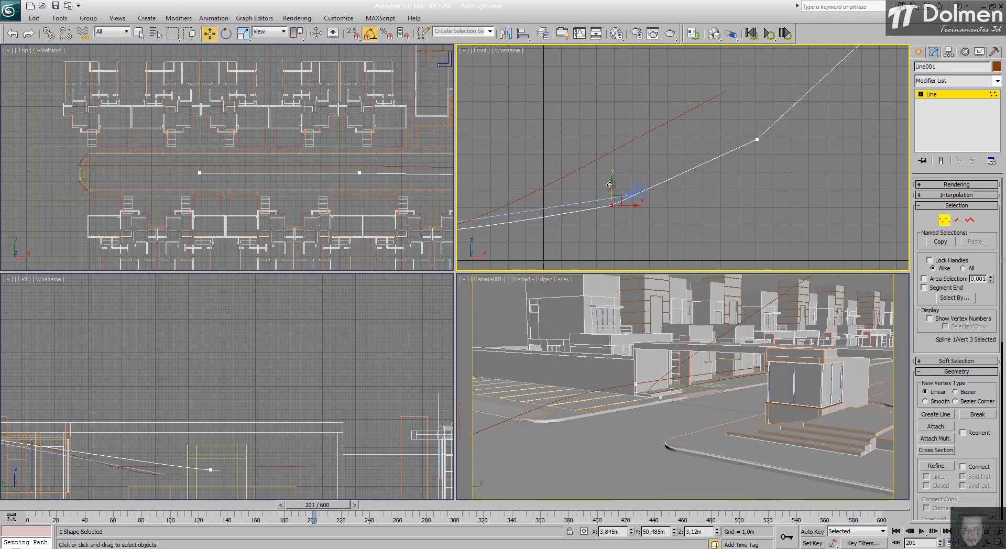
pyautogui.moveTo(608, 191); pyautogui.dragTo(615, 220)
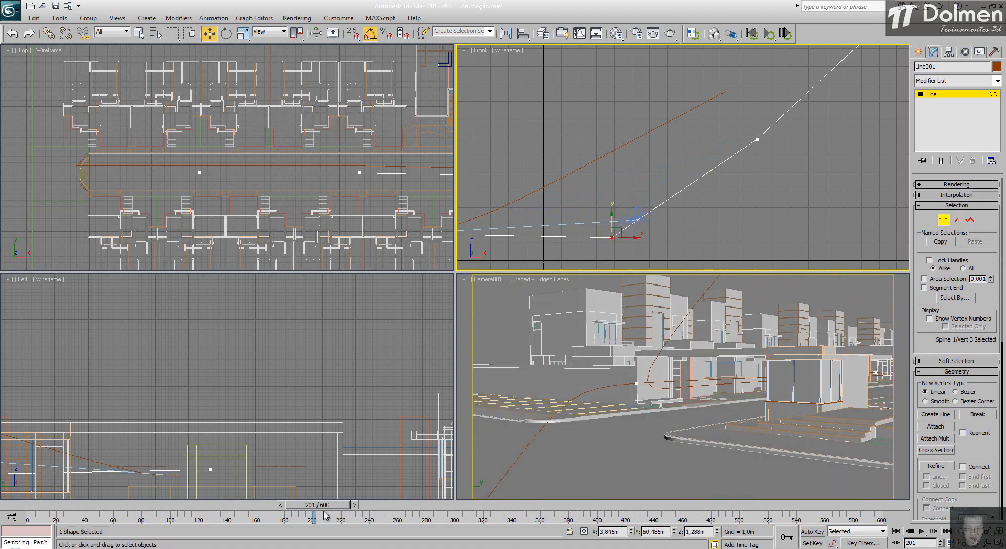
# Step: Play the walkthrough from frame 0 in the Camera001 view, stop it and scrub back to about frame 216
pyautogui.moveTo(325, 513); pyautogui.dragTo(31, 517)
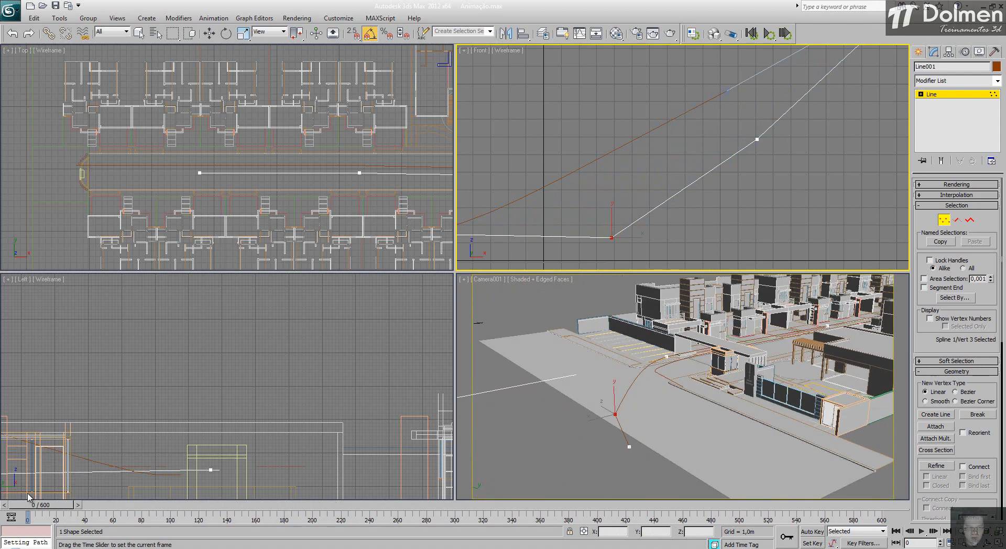
pyautogui.click(922, 532)
pyautogui.rightClick(821, 377)
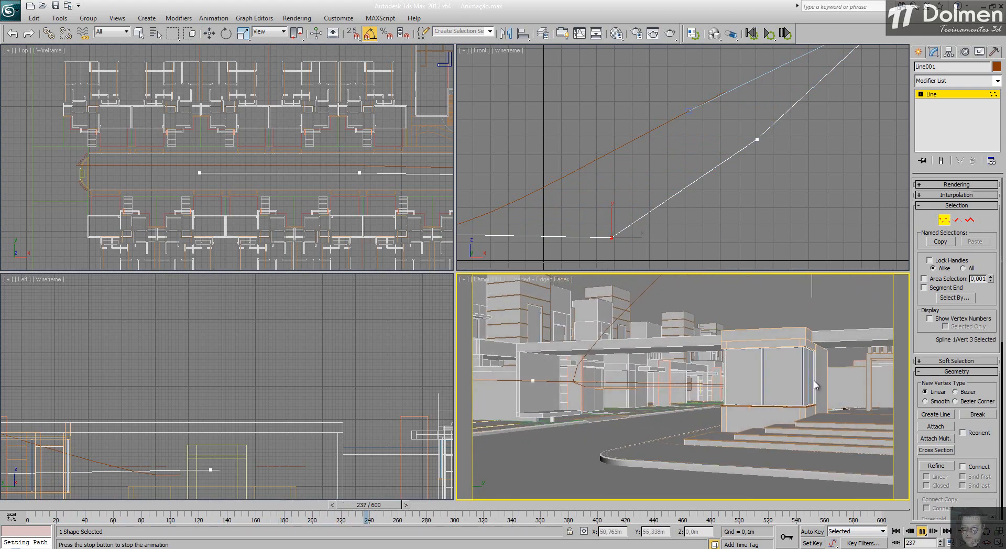
pyautogui.press('Escape')
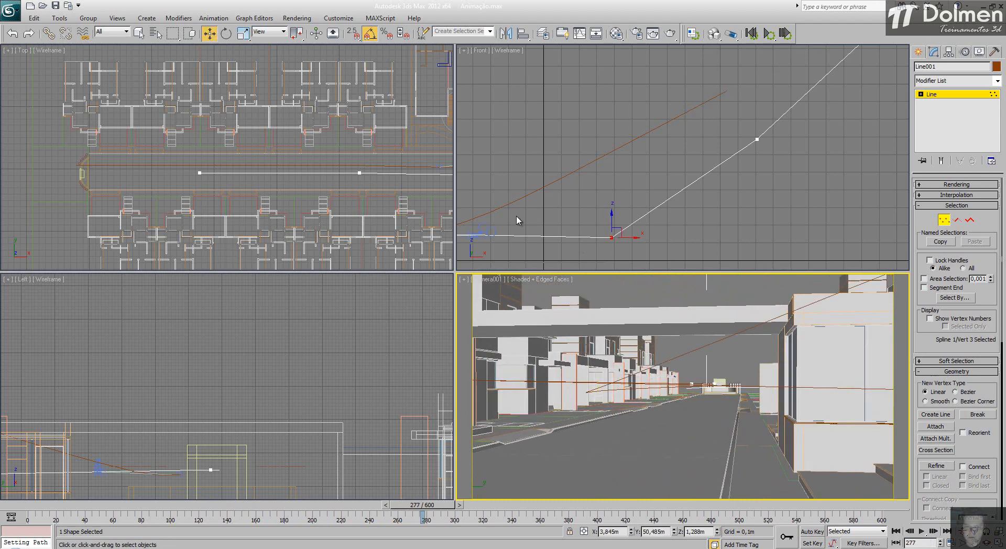
pyautogui.moveTo(418, 516); pyautogui.dragTo(333, 516)
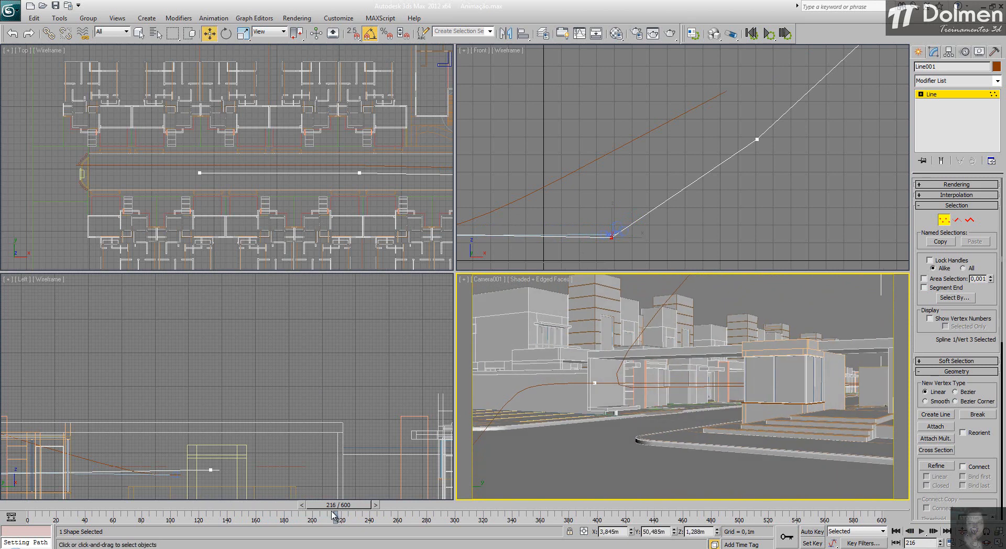
# Step: Leave vertex editing of the camera's path and select Camera001 near the condominium entrance in the Top view
pyautogui.moveTo(376, 99); pyautogui.dragTo(140, 105, button='middle')
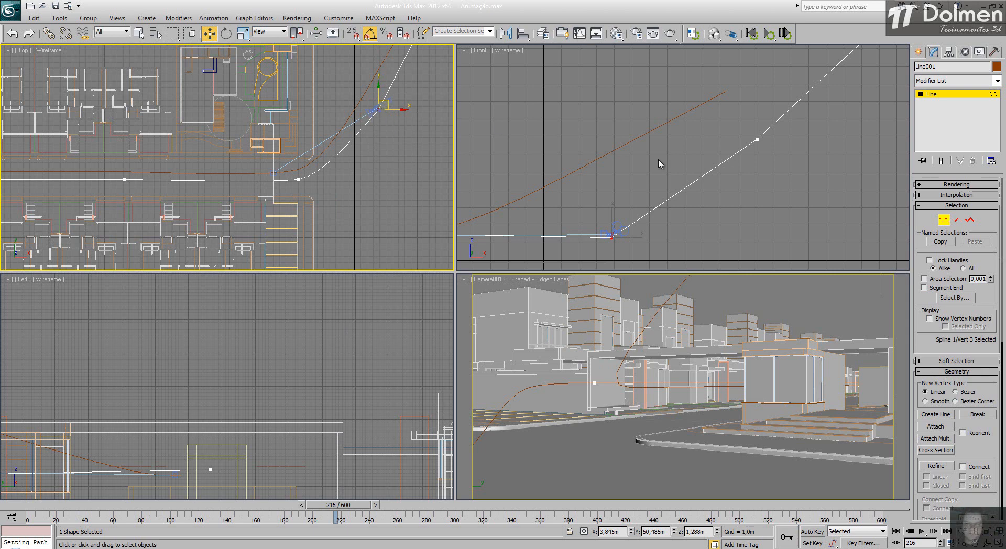
pyautogui.click(947, 221)
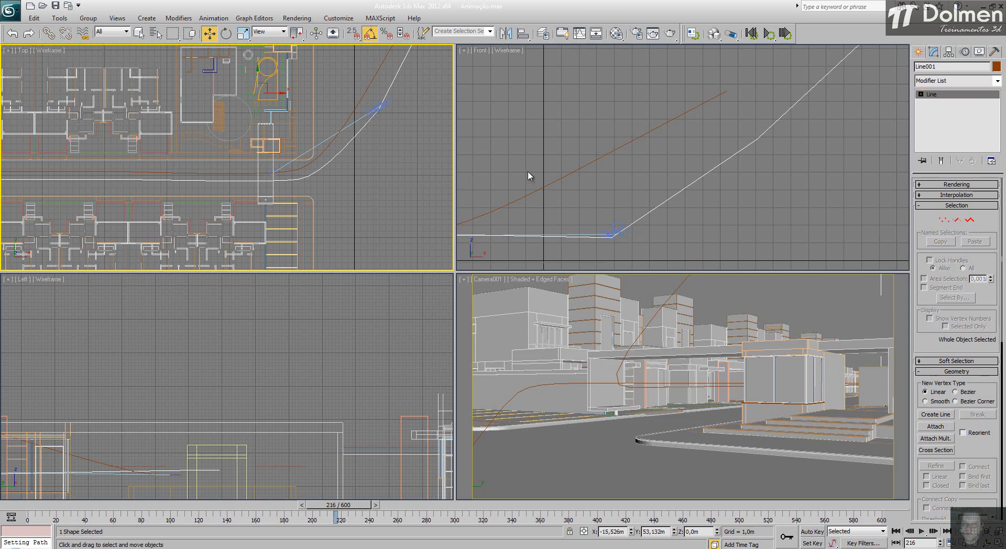
pyautogui.click(370, 111)
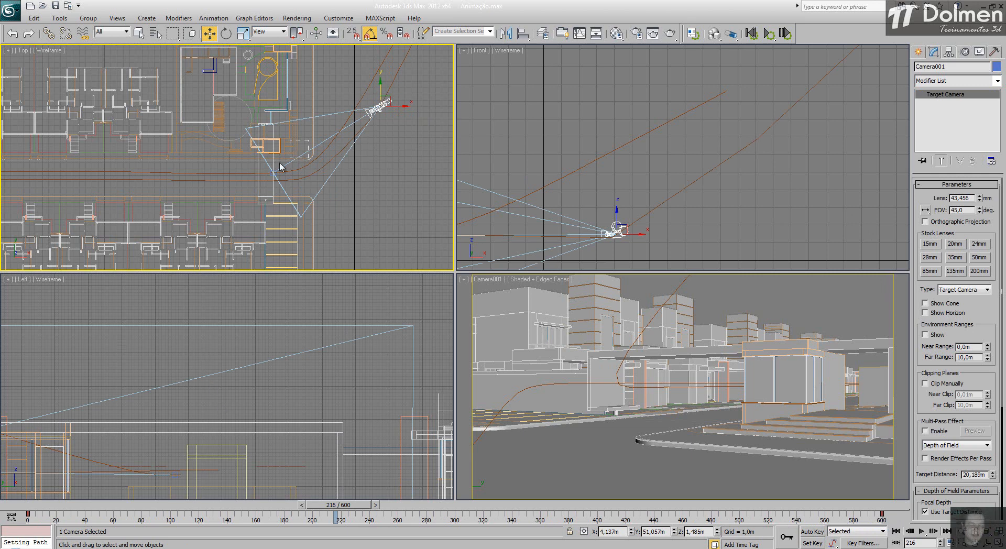
pyautogui.click(240, 174)
pyautogui.click(372, 112)
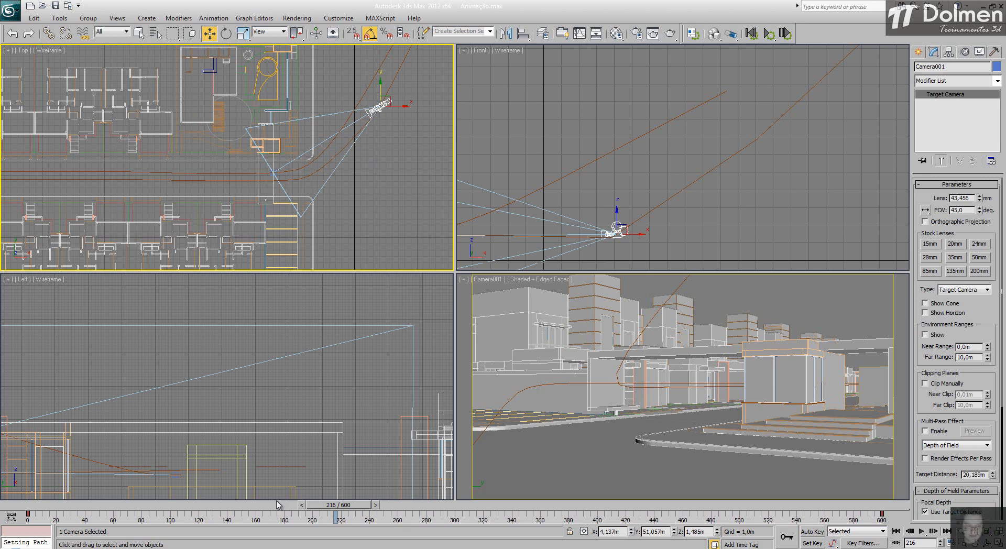
# Step: Turn on Set Key mode and key Camera001 with the same path position at frames 211 and 360
pyautogui.click(817, 540)
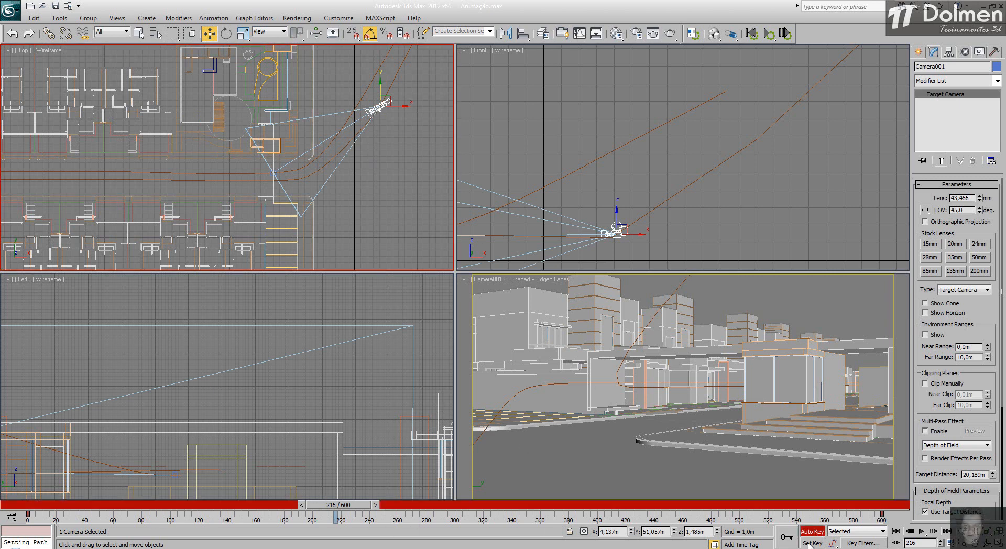
pyautogui.moveTo(340, 506); pyautogui.dragTo(334, 509)
pyautogui.press('w')
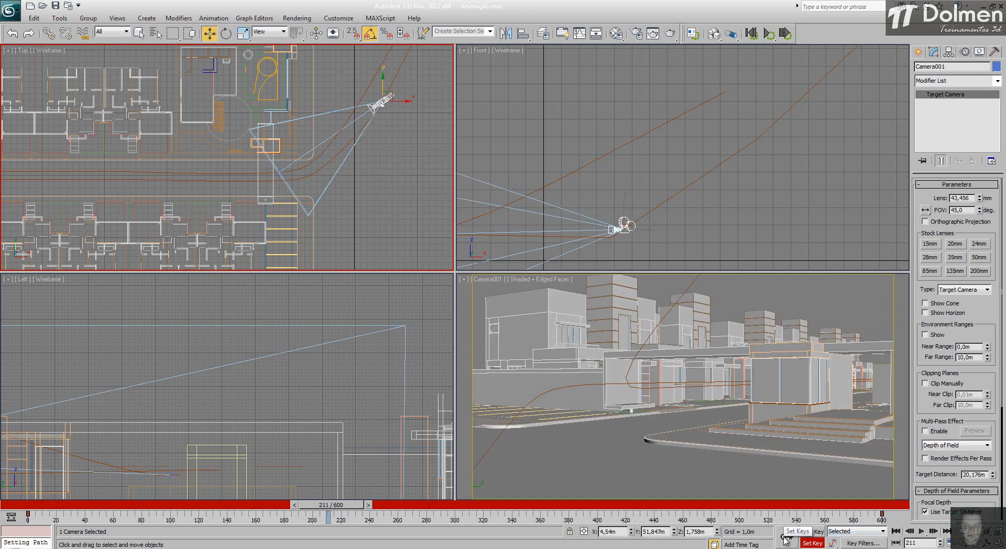
pyautogui.moveTo(338, 507)
pyautogui.mouseDown()
pyautogui.moveTo(252, 504)
pyautogui.moveTo(337, 503)
pyautogui.mouseUp()
pyautogui.press('w')
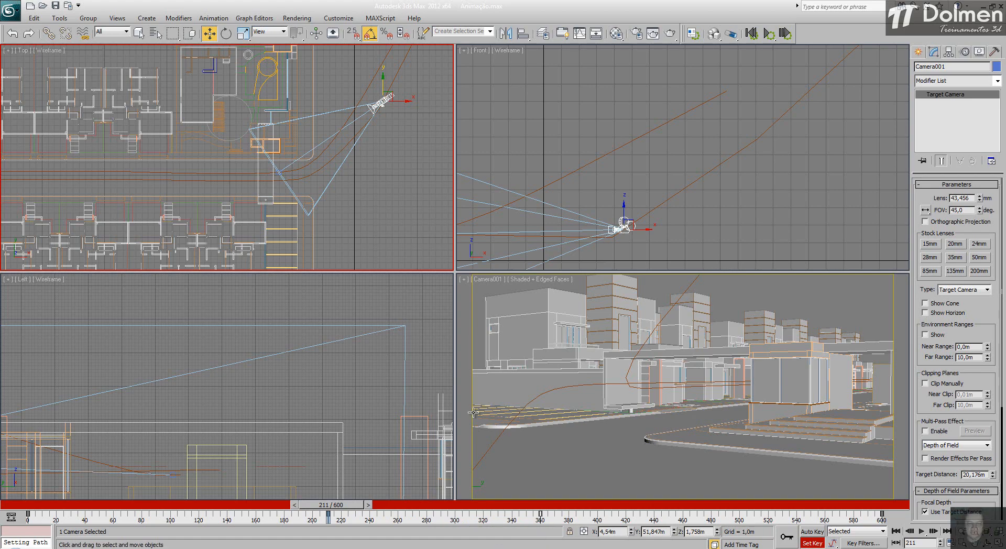
pyautogui.moveTo(339, 506)
pyautogui.mouseDown()
pyautogui.moveTo(209, 508)
pyautogui.moveTo(487, 530)
pyautogui.moveTo(759, 536)
pyautogui.moveTo(347, 523)
pyautogui.moveTo(344, 508)
pyautogui.mouseUp()
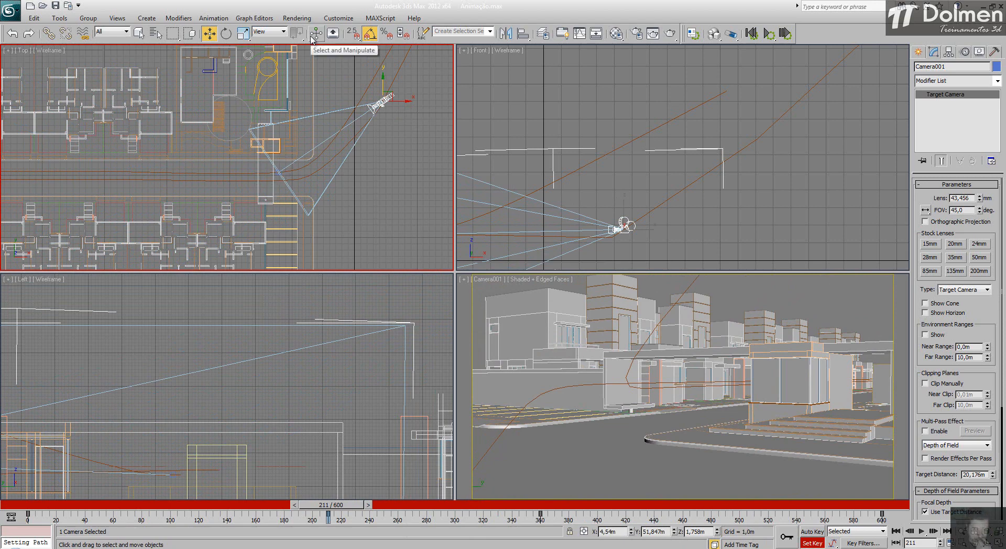
# Step: Play the animation from frame 0 to check the camera's pause, and scrub back to about frame 288
pyautogui.moveTo(336, 512); pyautogui.dragTo(41, 504)
pyautogui.press('w')
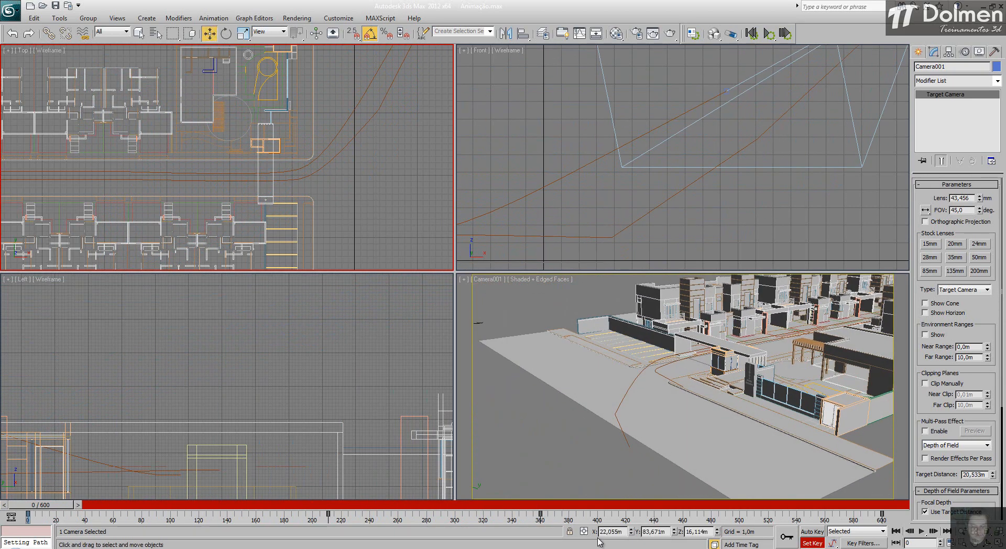
pyautogui.click(922, 532)
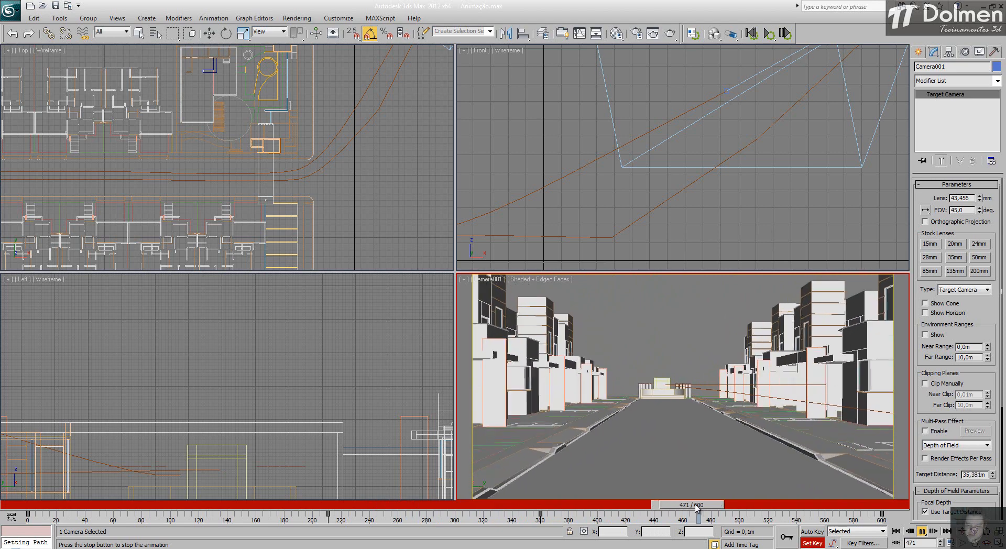
pyautogui.moveTo(660, 506); pyautogui.dragTo(442, 523)
pyautogui.press('w')
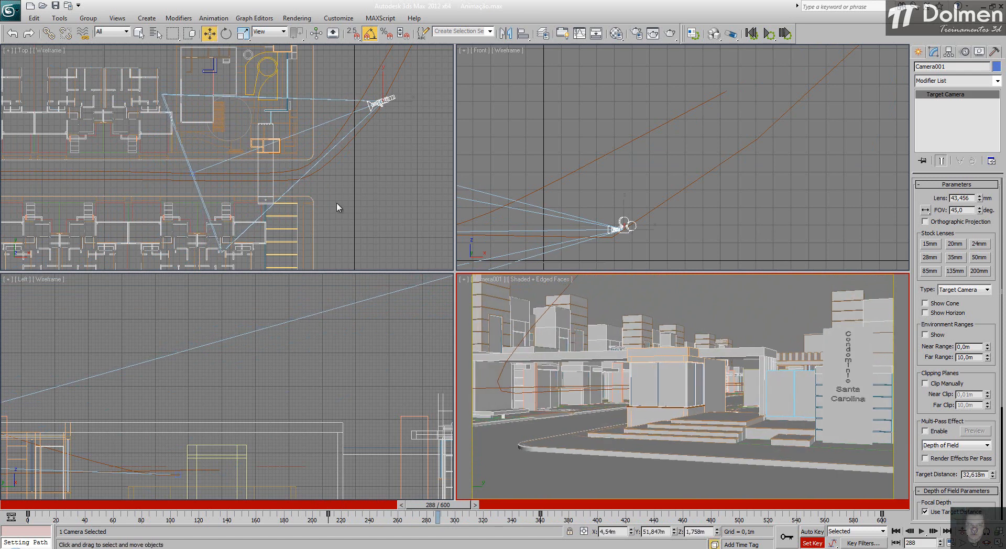
# Step: Select the target's path and set a key for it at frame 218
pyautogui.click(239, 175)
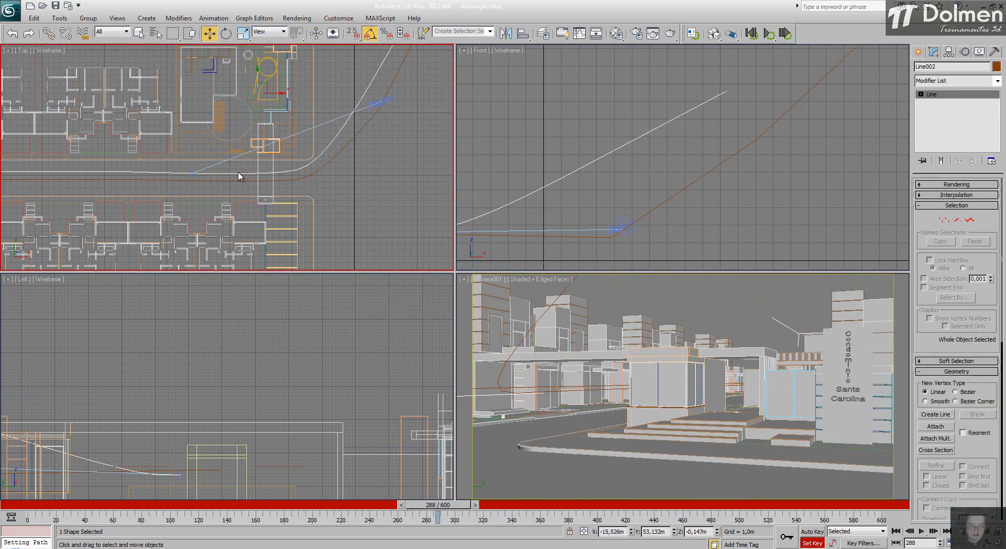
pyautogui.moveTo(448, 510); pyautogui.dragTo(351, 509)
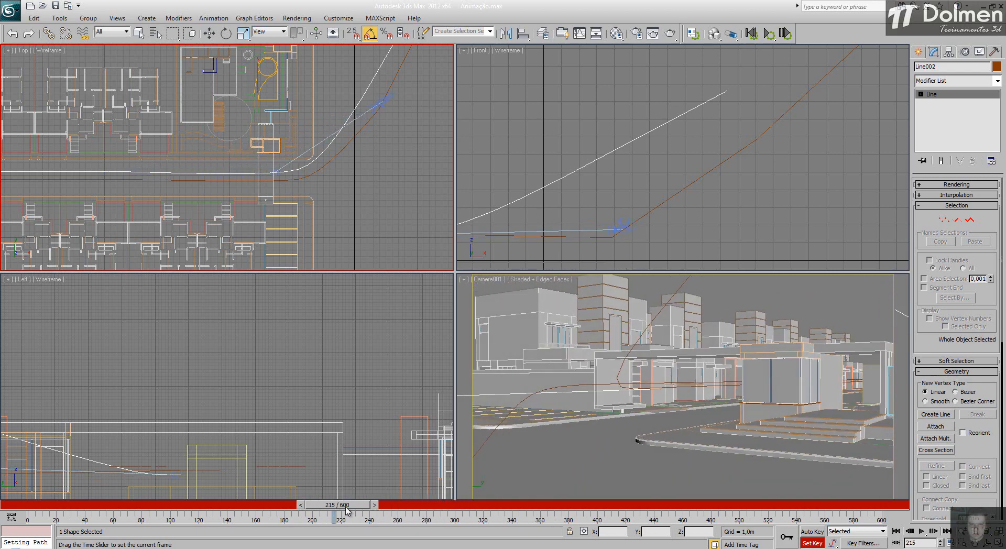
pyautogui.press('w')
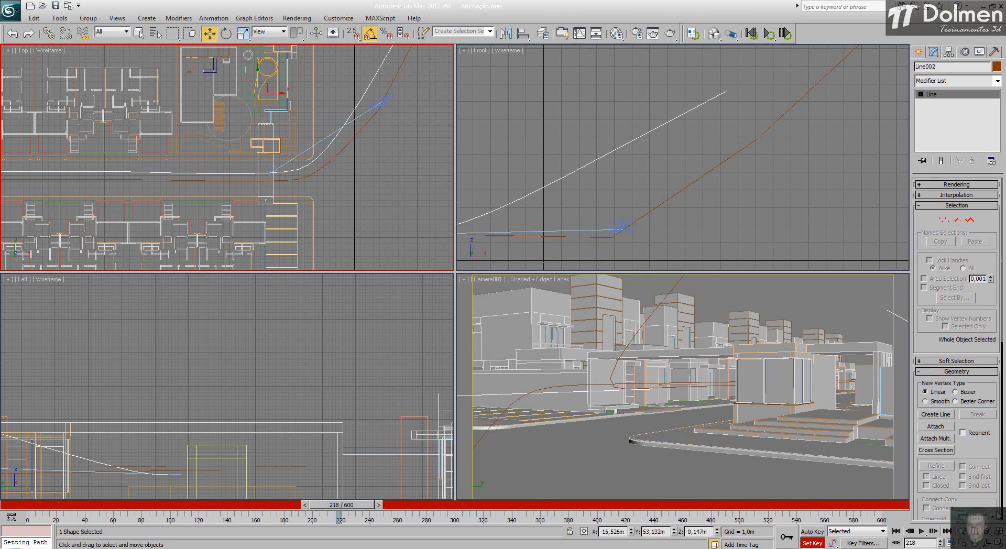
pyautogui.click(786, 537)
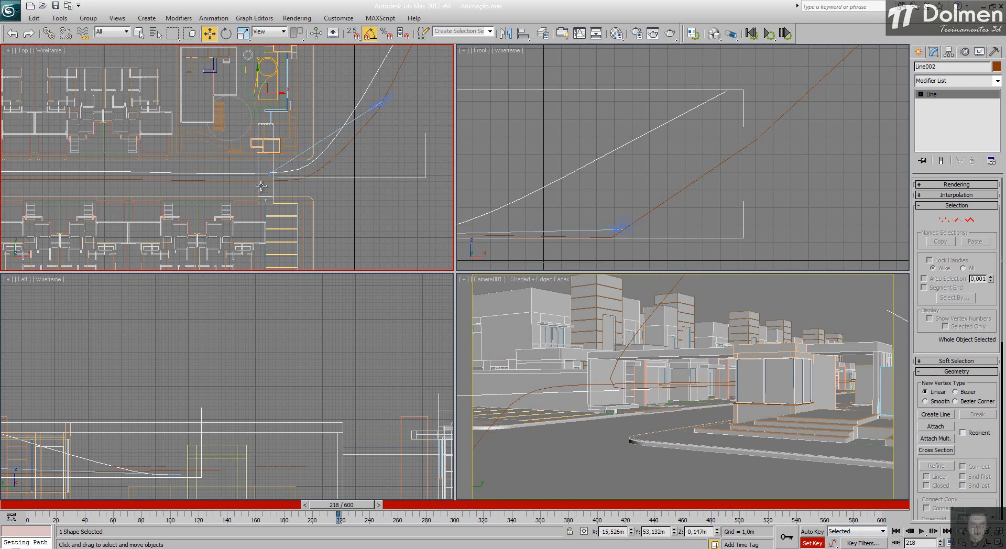
# Step: Try moving the target path's fourth vertex to about Y 65.3 m in the Top view and bring it back to the street
pyautogui.click(944, 220)
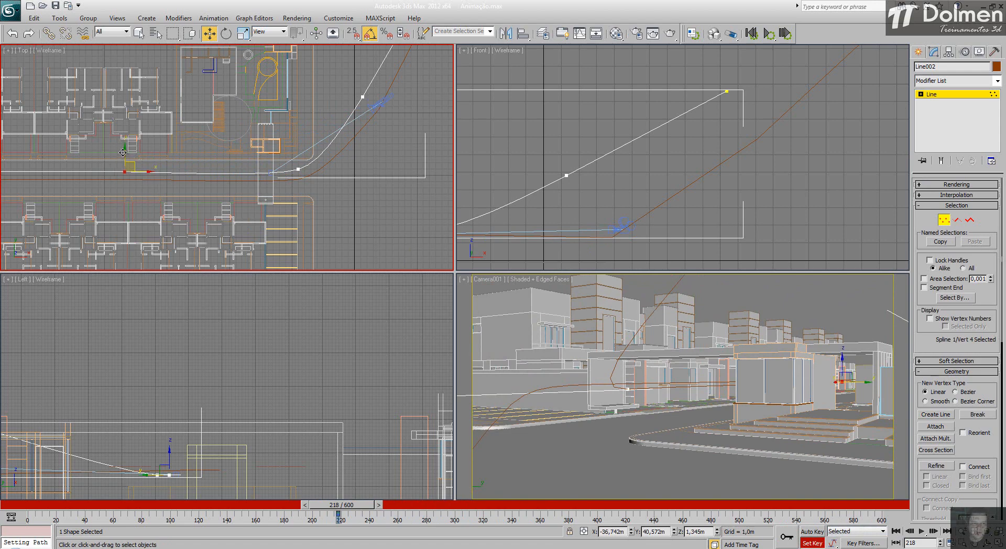
pyautogui.moveTo(125, 160); pyautogui.dragTo(156, 4)
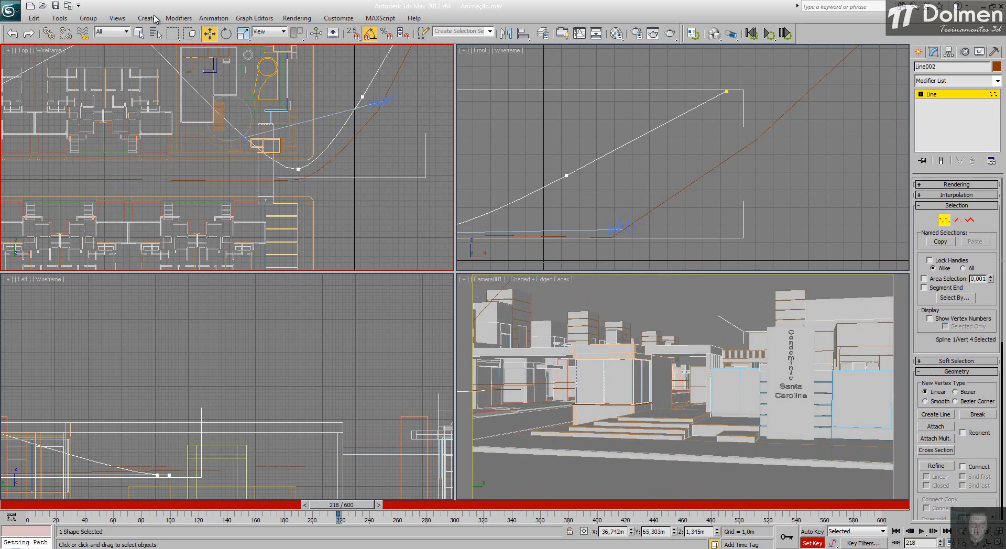
pyautogui.moveTo(177, 151); pyautogui.dragTo(256, 234, button='middle')
pyautogui.scroll(-4, 256, 233)
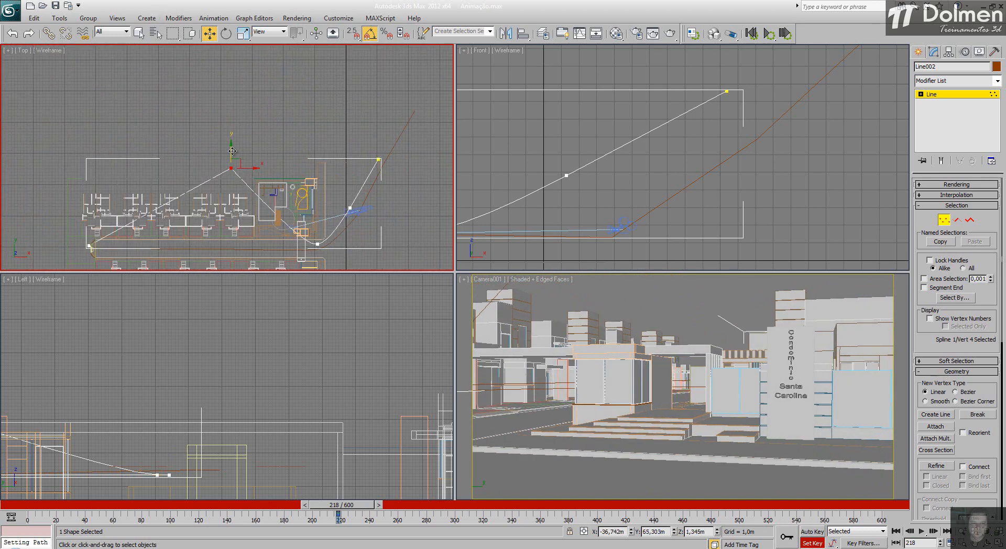
pyautogui.moveTo(232, 151); pyautogui.dragTo(233, 233)
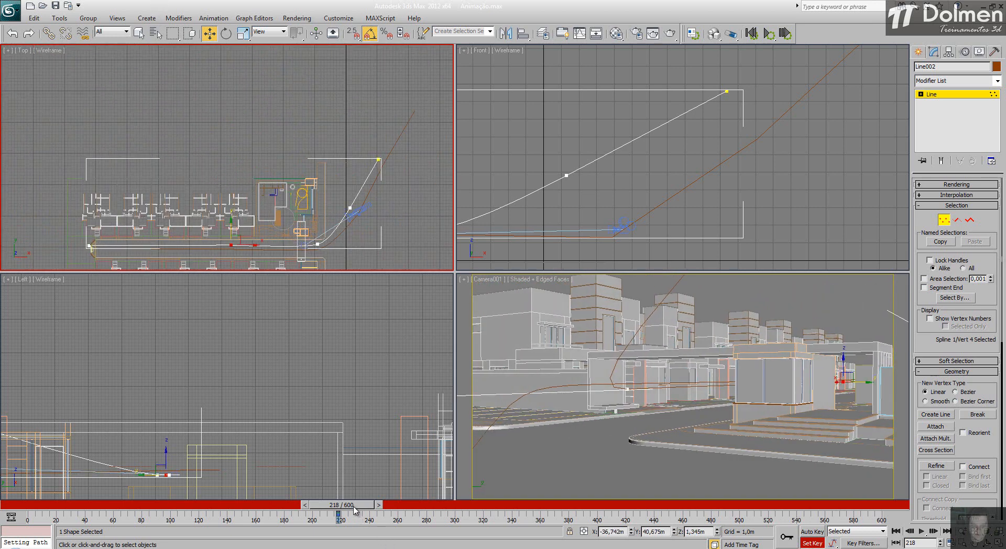
# Step: At frame 291, move the target path's fourth vertex down to about Y 18.9 m in the Top view and set a key
pyautogui.moveTo(354, 508); pyautogui.dragTo(454, 524)
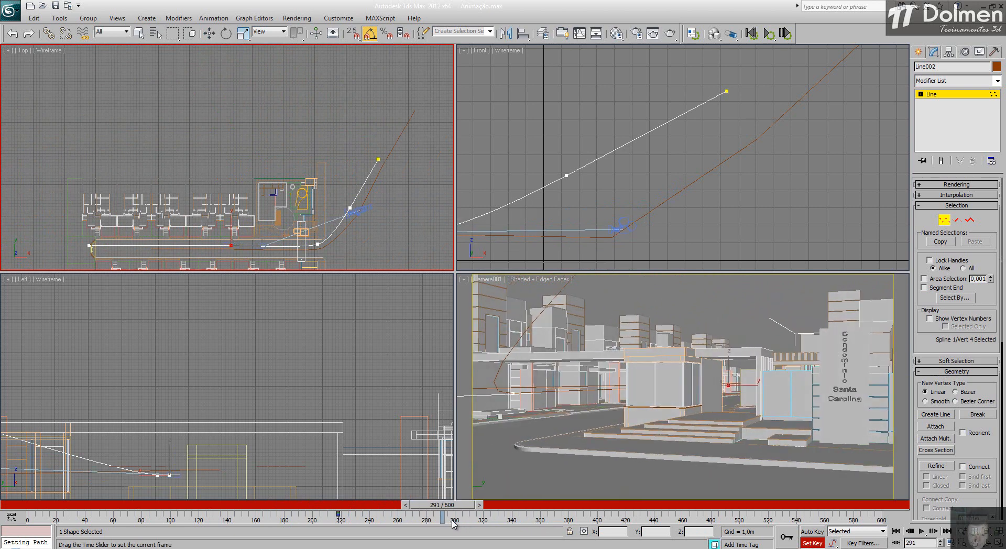
pyautogui.press('w')
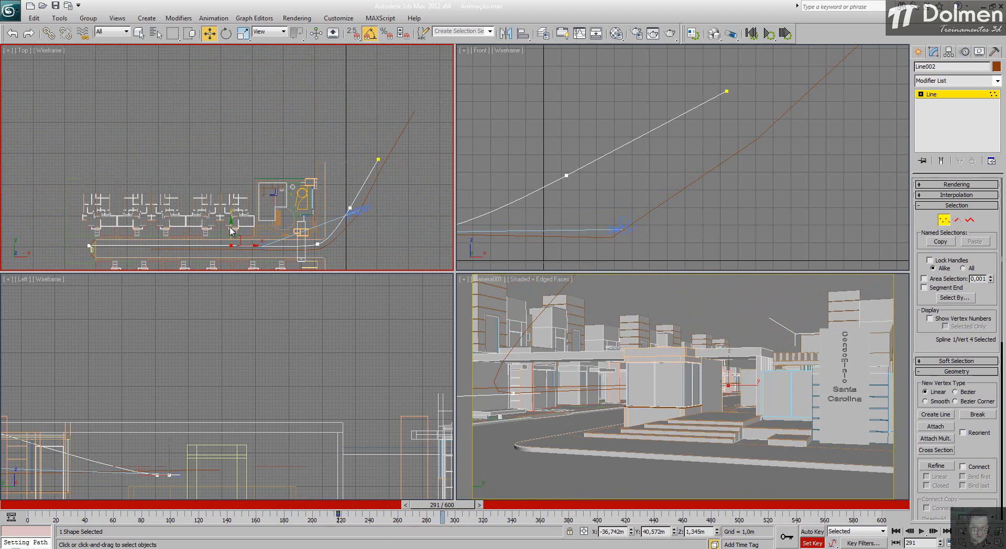
pyautogui.moveTo(232, 231); pyautogui.dragTo(218, 298)
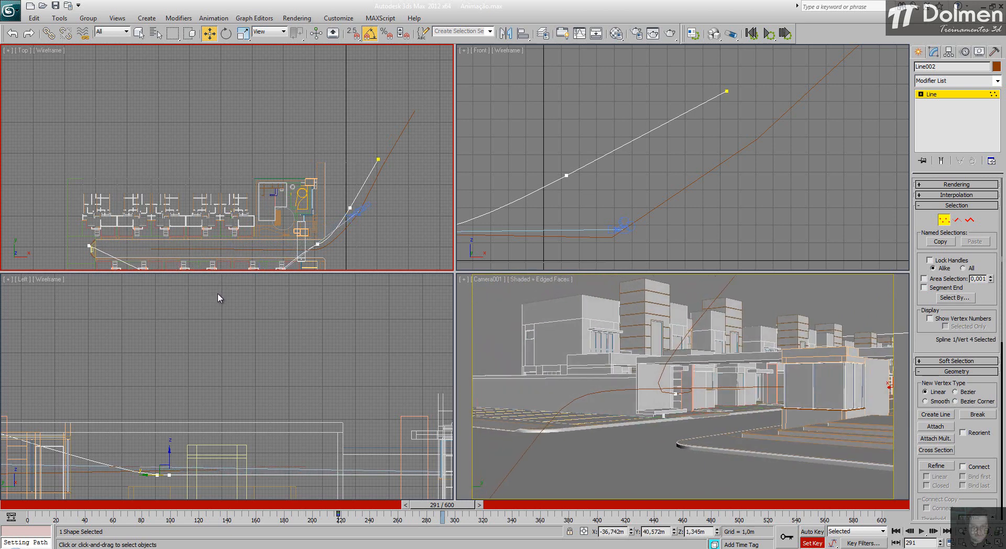
pyautogui.click(791, 537)
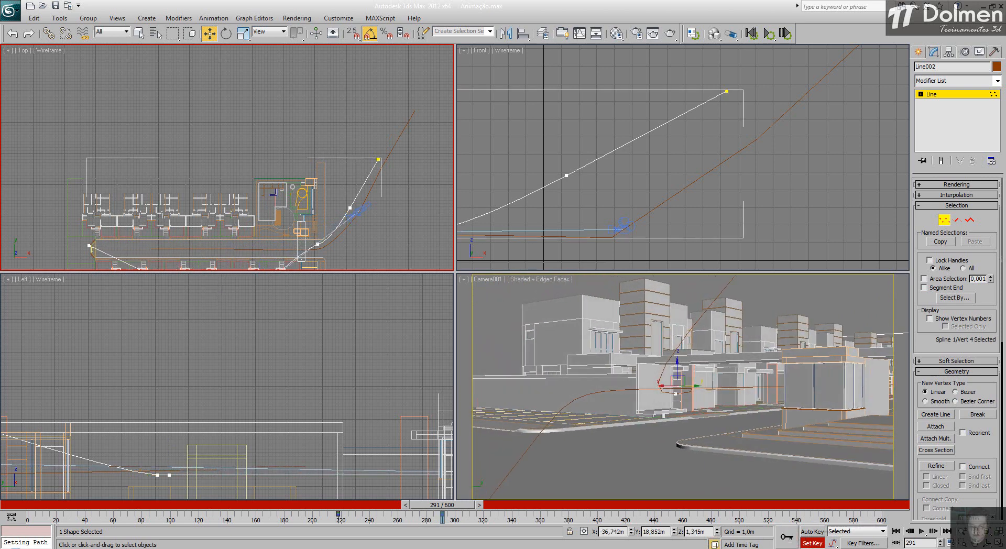
# Step: Switch to Auto Key mode and move the target path's fourth vertex to about Y 25.7 m at frame 291
pyautogui.moveTo(449, 508); pyautogui.dragTo(345, 520)
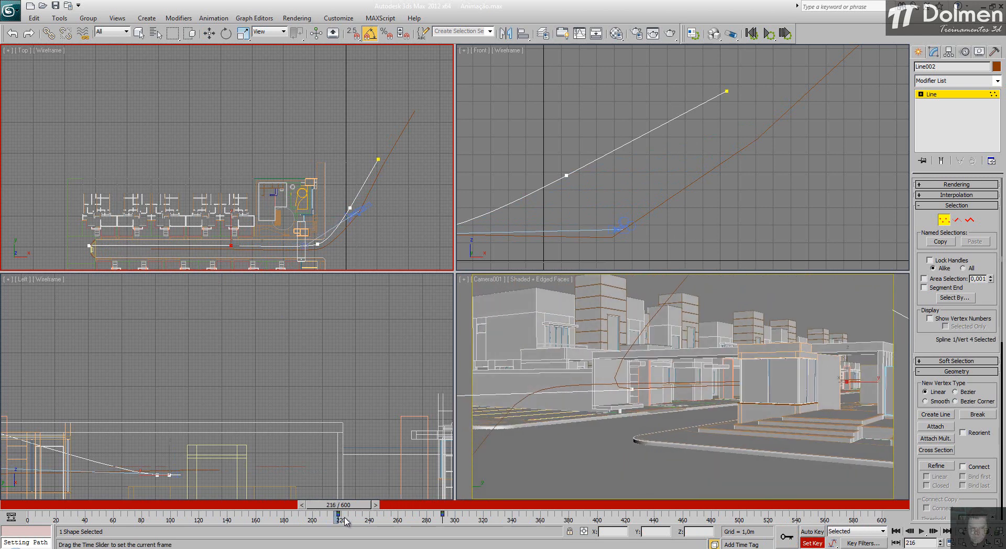
pyautogui.press('w')
pyautogui.click(812, 532)
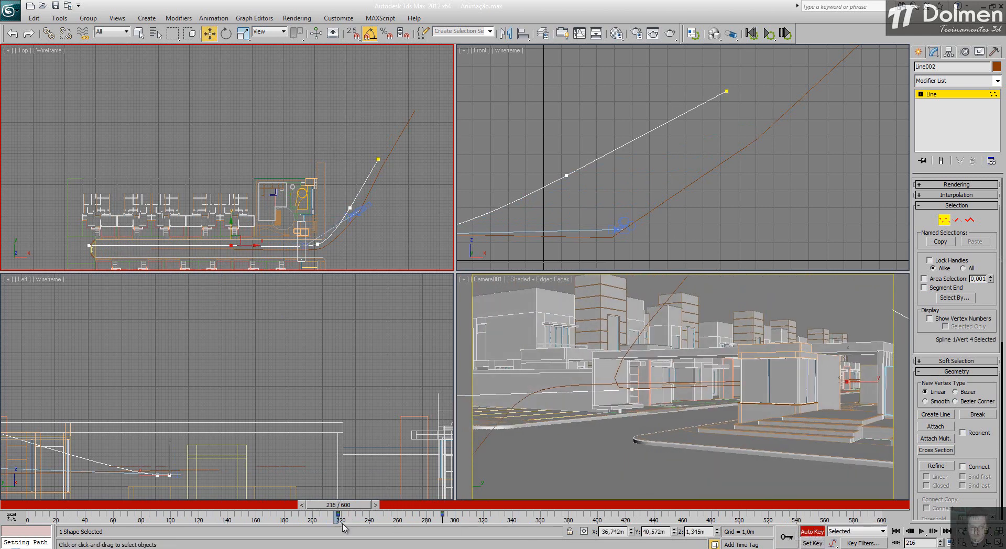
pyautogui.moveTo(343, 507); pyautogui.dragTo(347, 507)
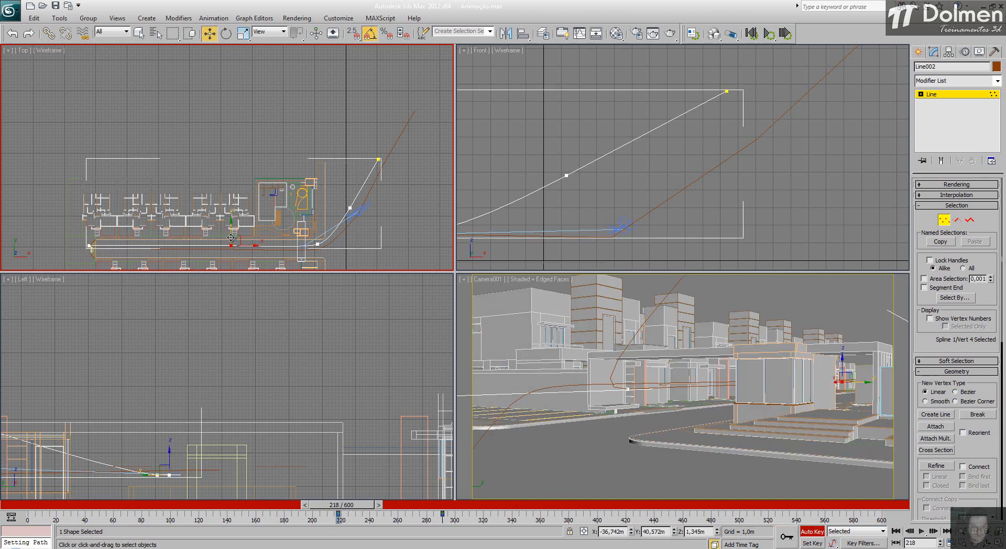
pyautogui.moveTo(347, 507); pyautogui.dragTo(442, 508)
pyautogui.moveTo(231, 229); pyautogui.dragTo(220, 277)
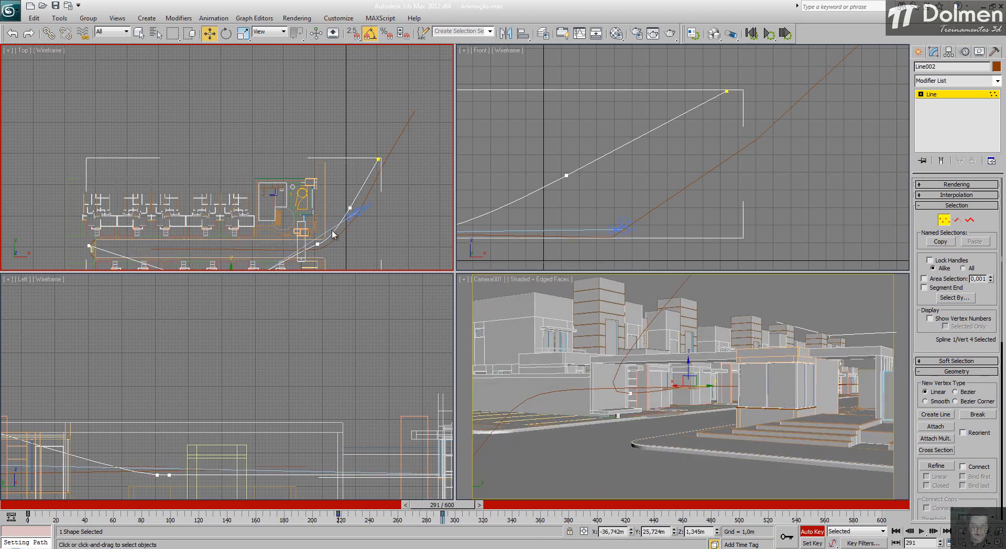
# Step: Check the target path at earlier frames and move its frame 0 key to frame 220
pyautogui.moveTo(462, 507); pyautogui.dragTo(317, 506)
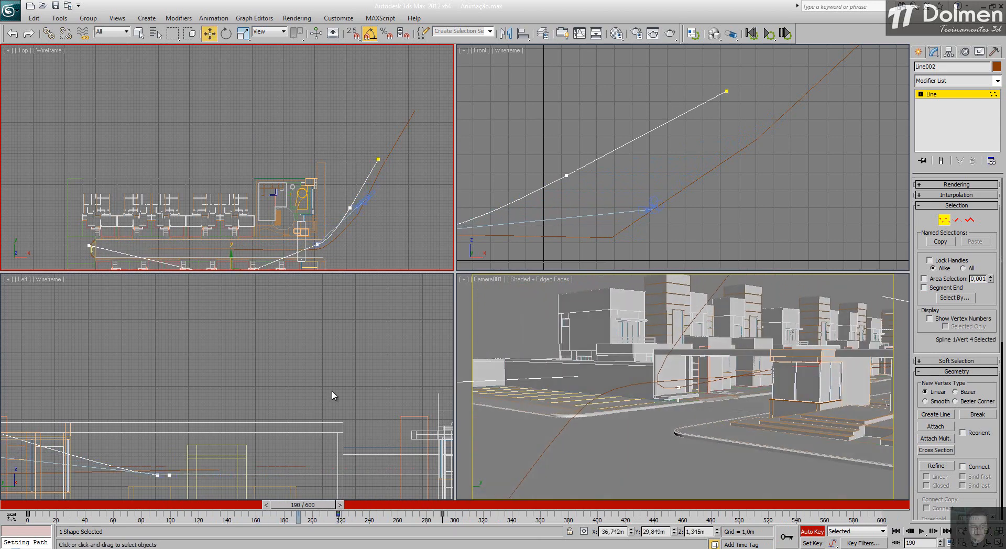
pyautogui.press('w')
pyautogui.moveTo(310, 183); pyautogui.dragTo(303, 121, button='middle')
pyautogui.moveTo(309, 506); pyautogui.dragTo(265, 506)
pyautogui.press('w')
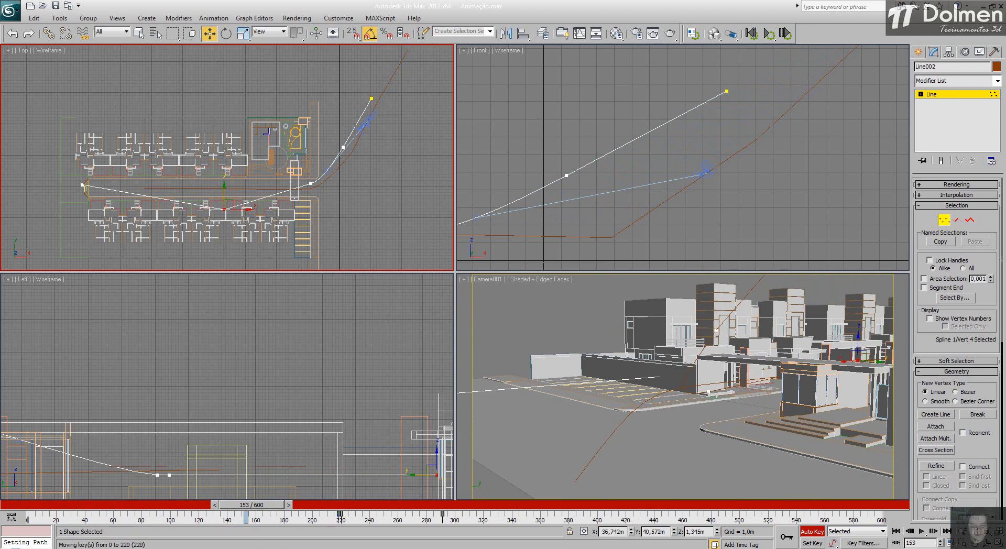
pyautogui.moveTo(337, 519); pyautogui.dragTo(338, 530)
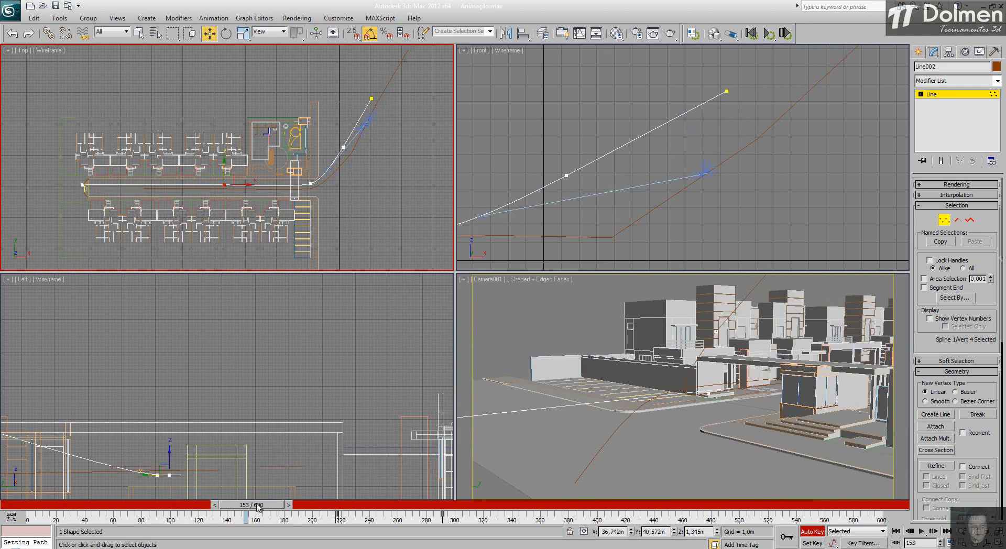
# Step: At frame 357, move the target path's fourth vertex back onto the street at about Y 40.2 m
pyautogui.moveTo(256, 506); pyautogui.dragTo(540, 536)
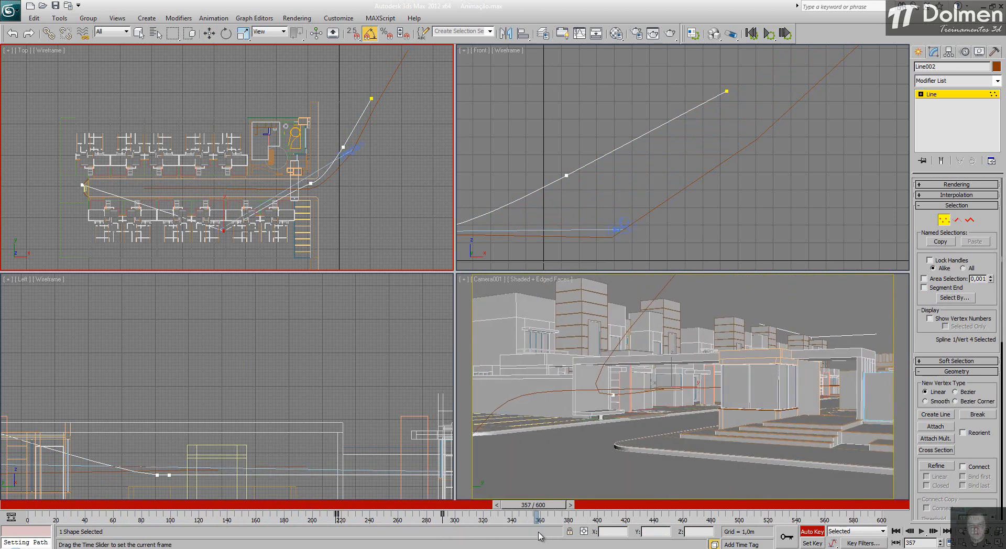
pyautogui.press('w')
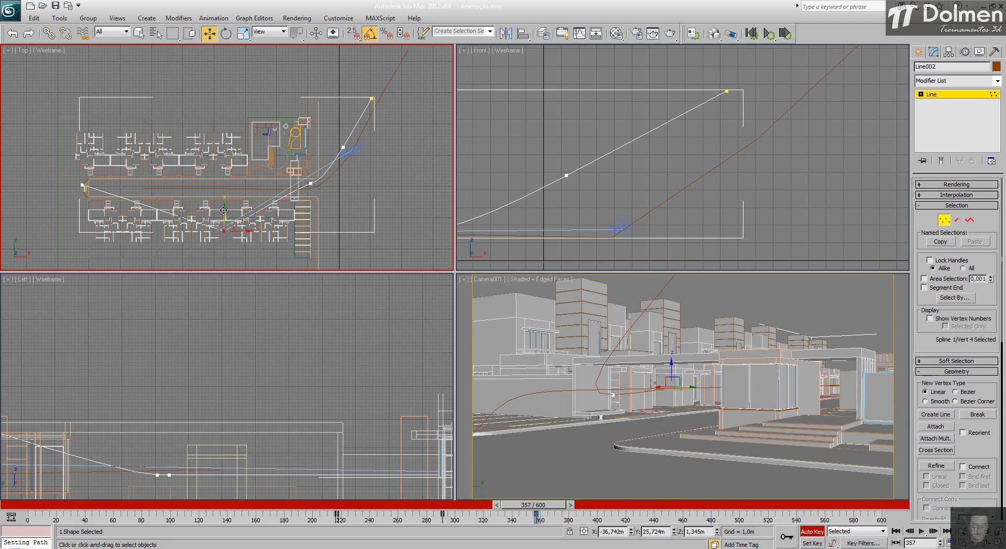
pyautogui.moveTo(224, 210); pyautogui.dragTo(247, 169)
# Step: Play the animation from frame 0 to check the camera's view during the pause and the ride down the street
pyautogui.moveTo(543, 506); pyautogui.dragTo(30, 477)
pyautogui.press('w')
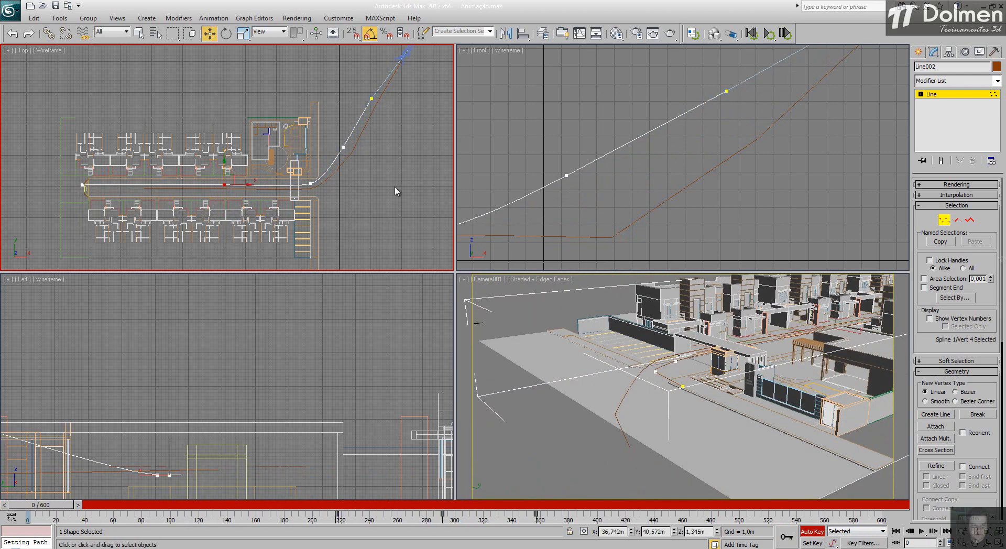
pyautogui.click(922, 532)
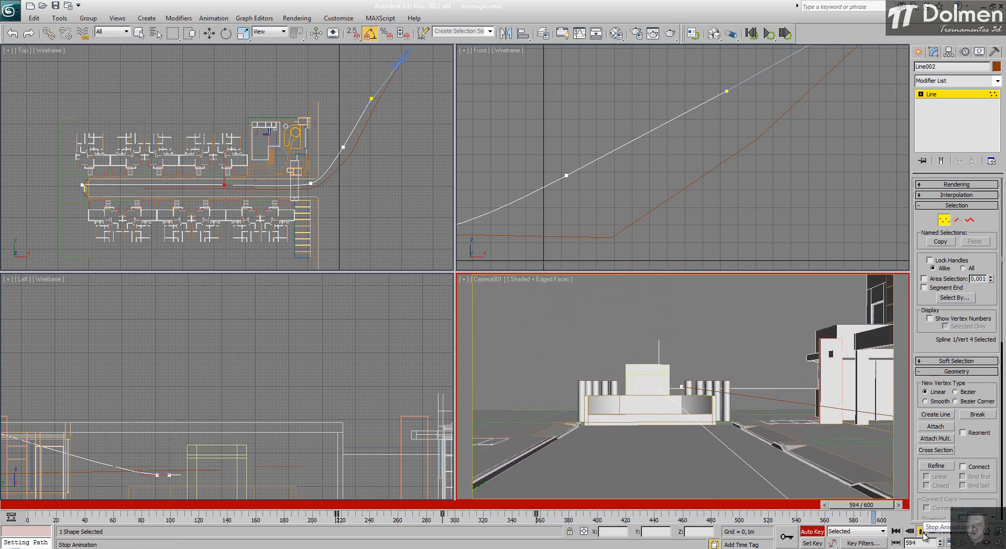
pyautogui.click(923, 532)
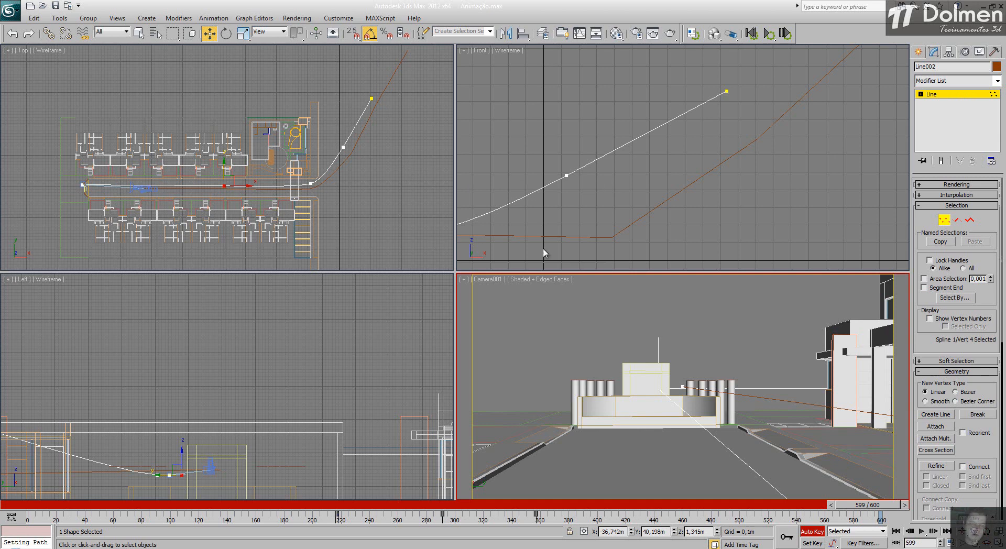
# Step: Leave vertex editing and delete the target's path together with the target camera
pyautogui.click(944, 218)
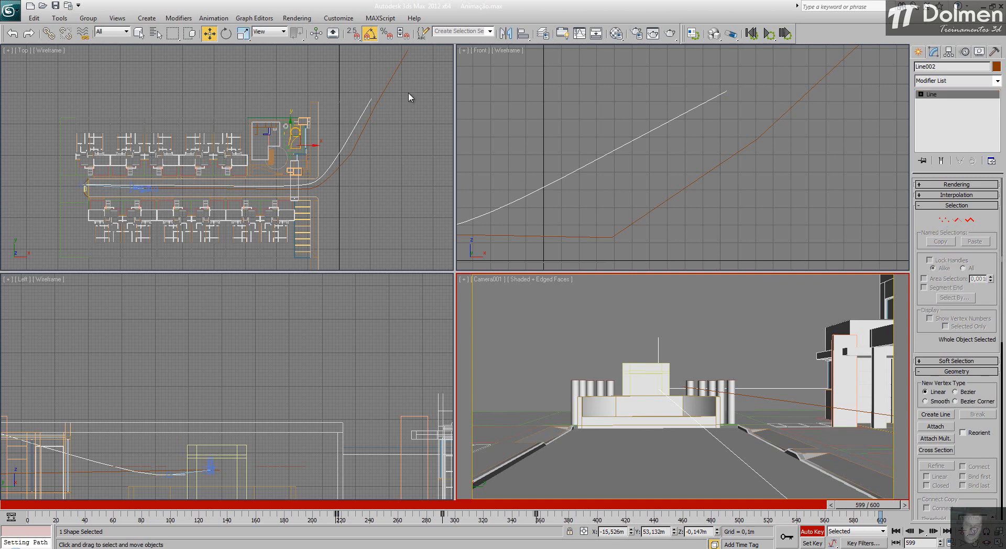
pyautogui.click(342, 145)
pyautogui.press('Delete')
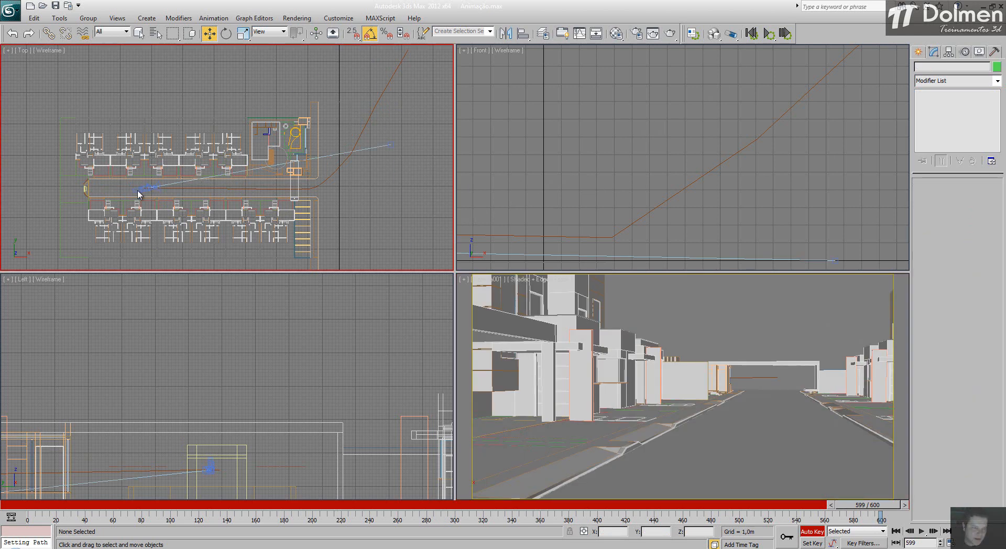
# Step: Select the remaining camera path and raise its third vertex to about Z 2.7 m in the Front view
pyautogui.click(361, 149)
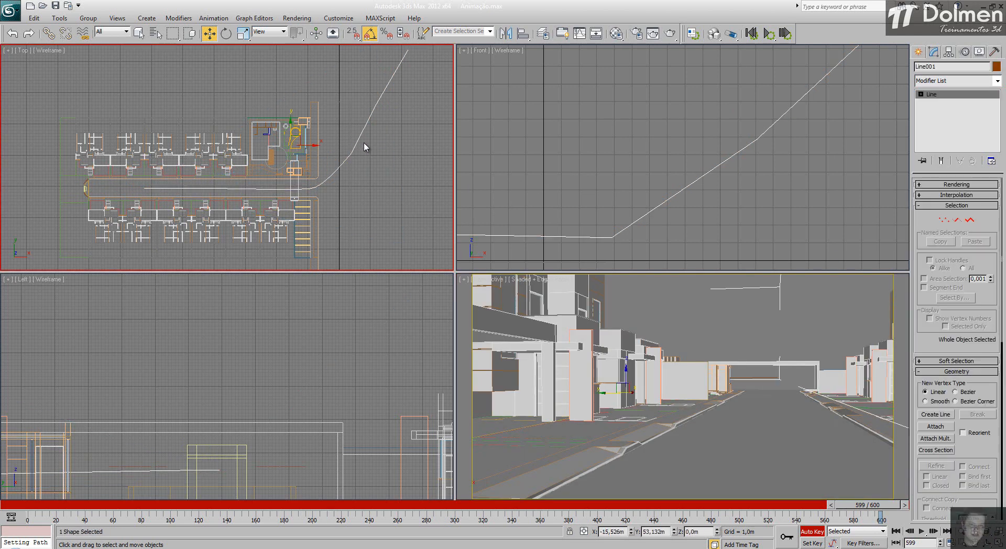
pyautogui.scroll(-2, 365, 147)
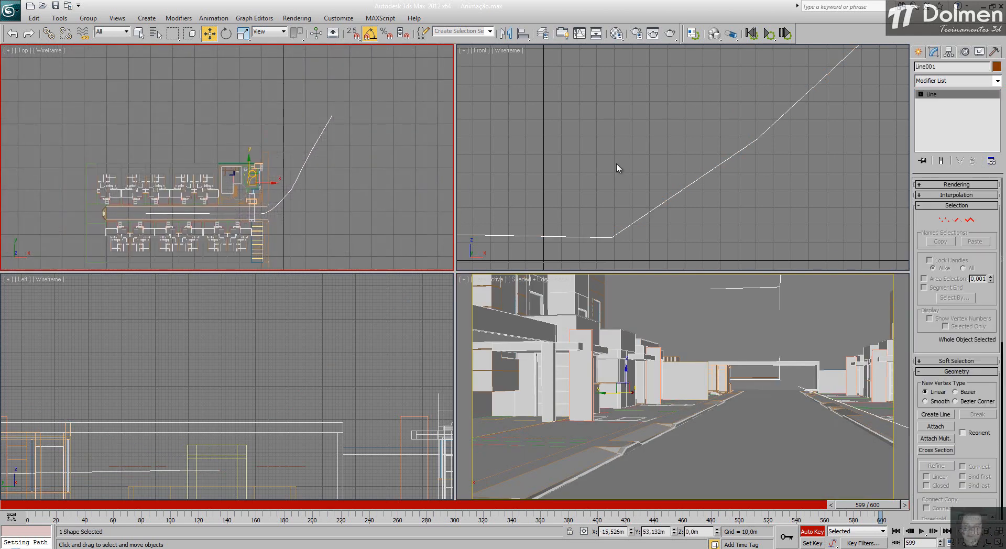
pyautogui.press('1')
pyautogui.moveTo(591, 216); pyautogui.dragTo(639, 257)
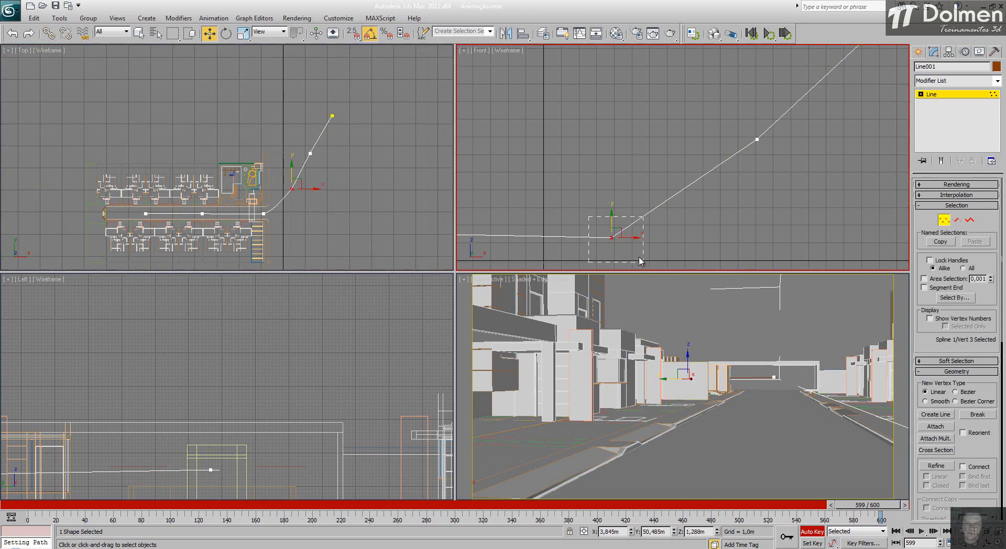
pyautogui.moveTo(613, 226); pyautogui.dragTo(612, 202)
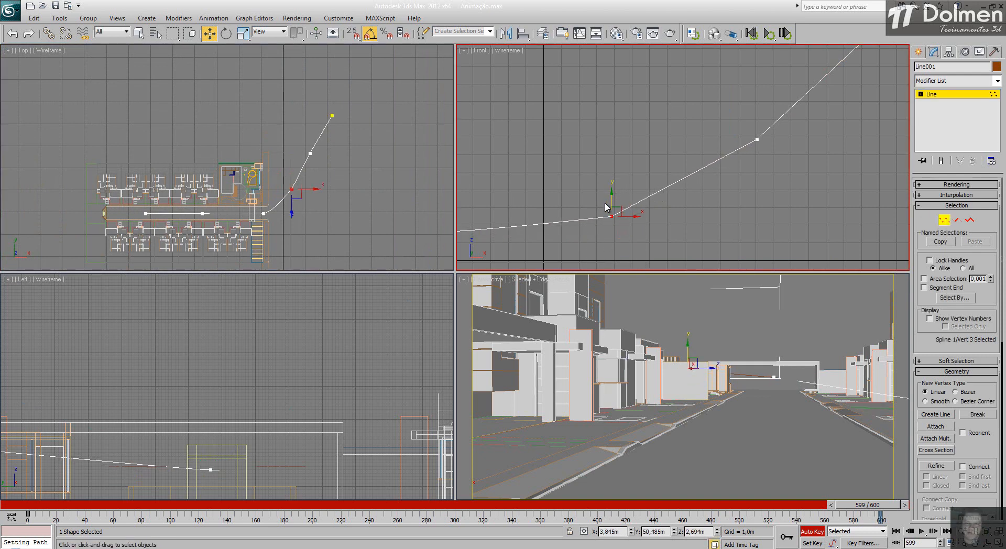
# Step: Lower the camera path's fourth vertex slightly in the Front view, leave vertex editing and turn off Auto Key mode
pyautogui.moveTo(544, 219); pyautogui.dragTo(793, 214, button='middle')
pyautogui.scroll(-2, 763, 212)
pyautogui.click(671, 225)
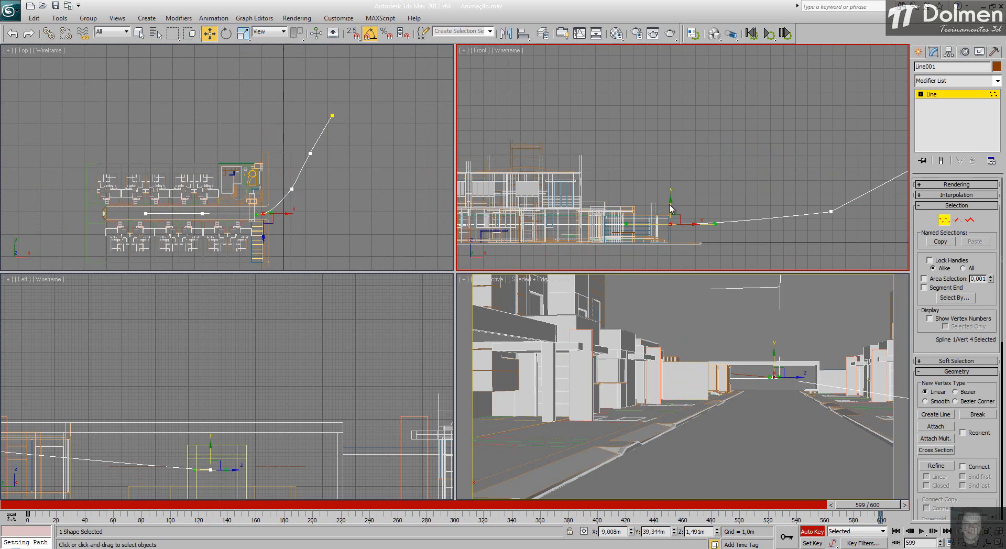
pyautogui.moveTo(671, 225); pyautogui.dragTo(671, 229)
pyautogui.click(943, 219)
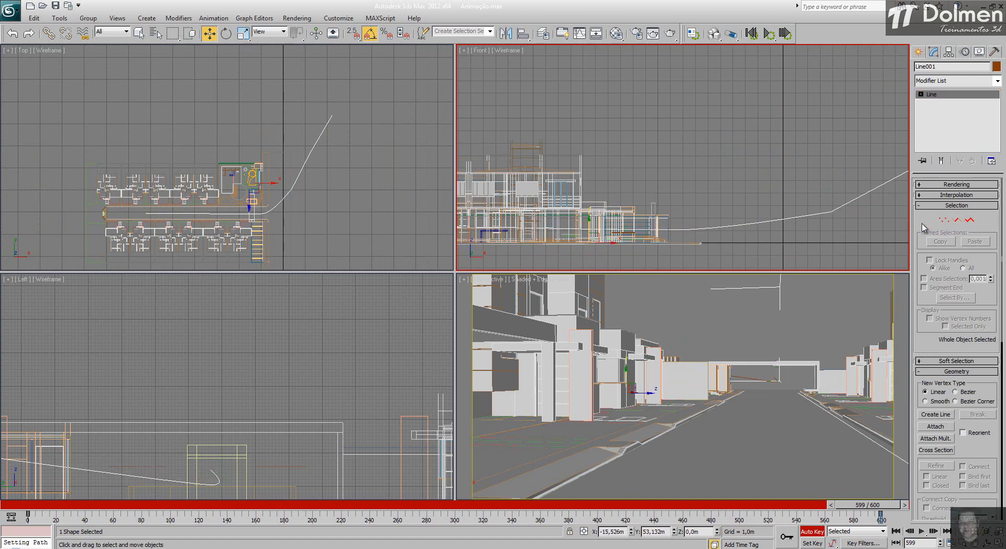
pyautogui.click(812, 531)
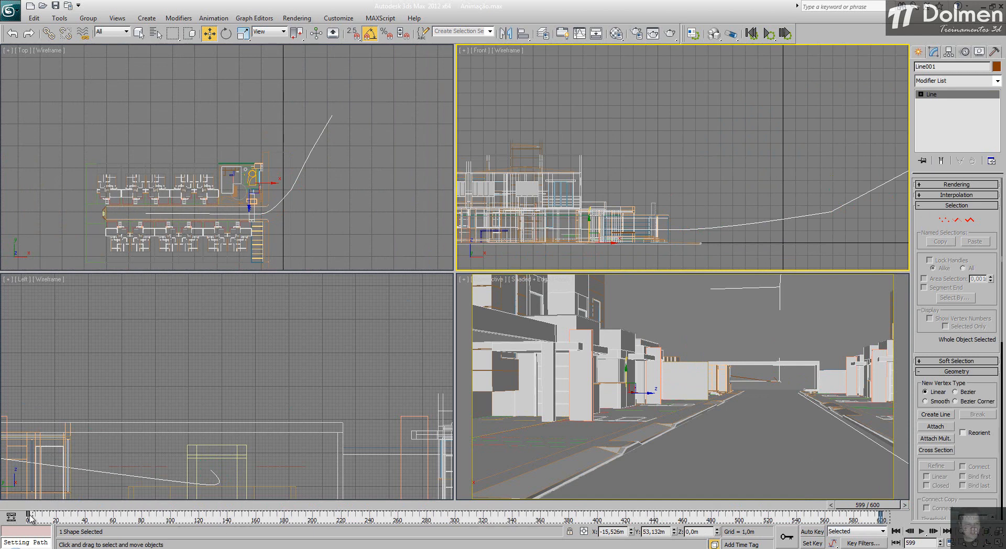
# Step: Create a free camera in the Front view beyond the upper end of the path
pyautogui.click(355, 174)
pyautogui.click(918, 51)
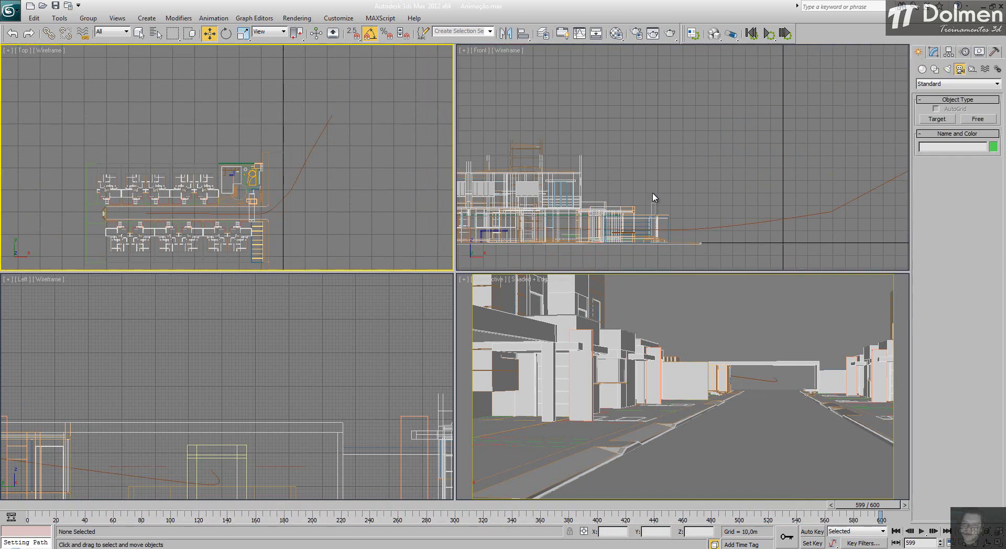
pyautogui.scroll(-3, 602, 173)
pyautogui.moveTo(713, 163); pyautogui.dragTo(709, 192, button='middle')
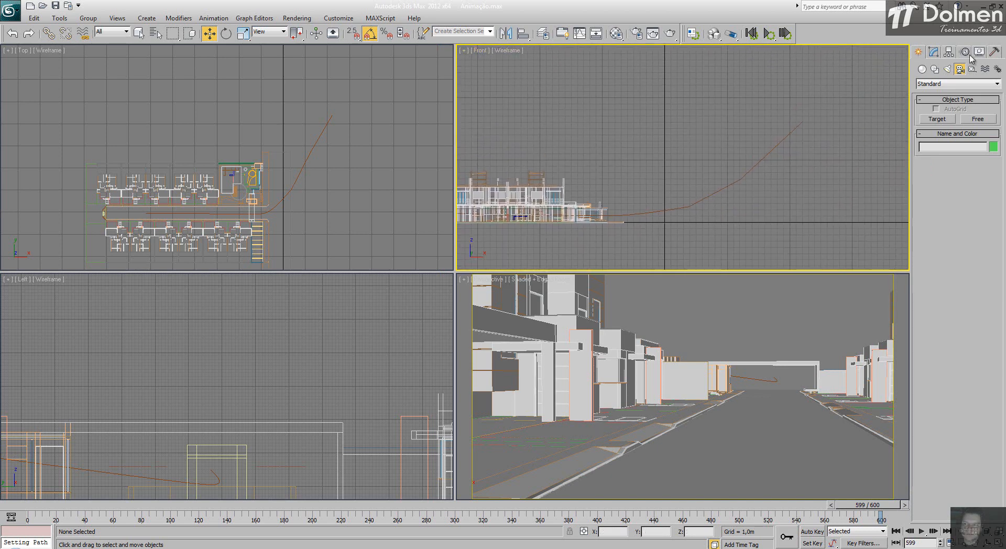
pyautogui.click(978, 119)
pyautogui.click(828, 155)
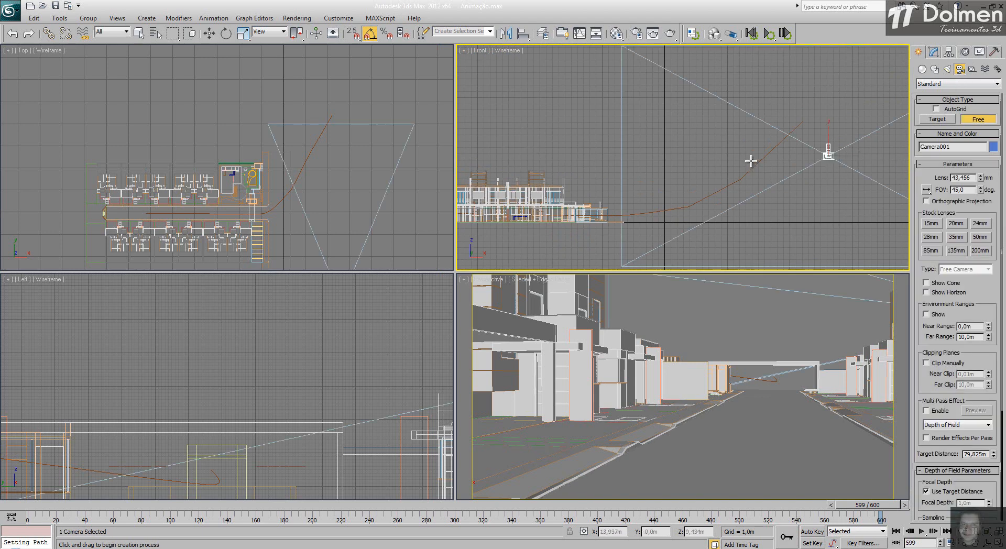
pyautogui.press('w')
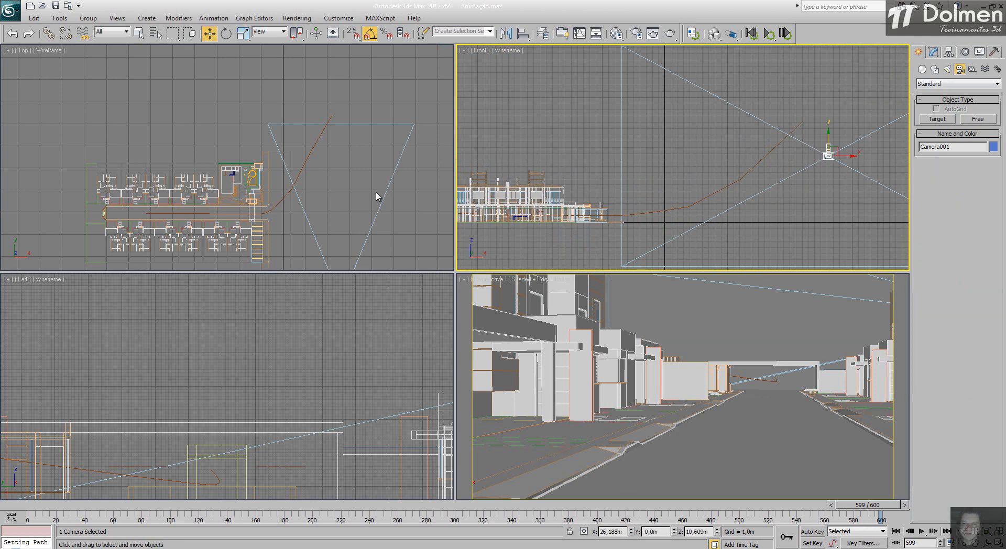
# Step: Assign a Path Constraint to Camera001 with Line001 as its path and return to frame 0
pyautogui.scroll(-3, 336, 198)
pyautogui.moveTo(330, 198); pyautogui.dragTo(321, 155, button='middle')
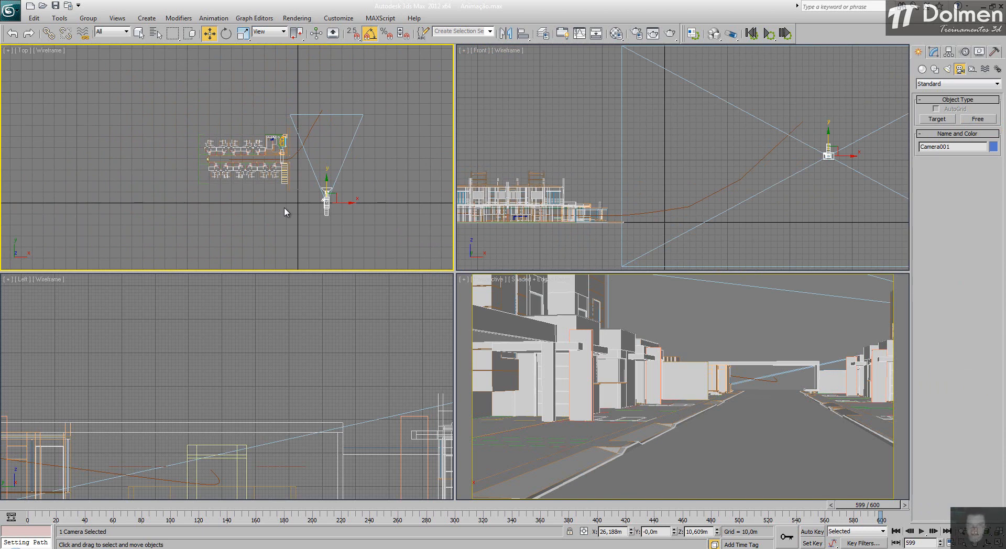
pyautogui.scroll(1, 313, 171)
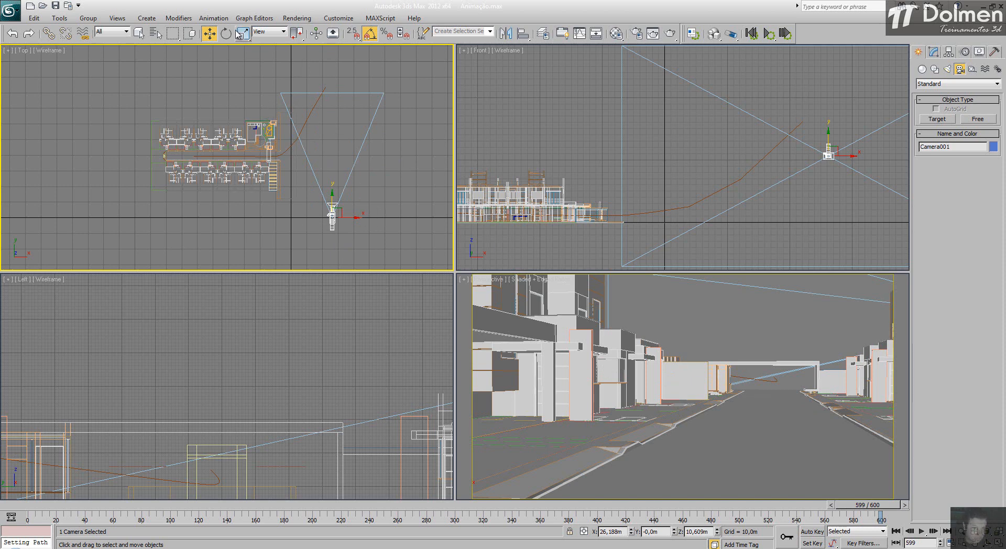
pyautogui.click(213, 18)
pyautogui.moveTo(230, 74)
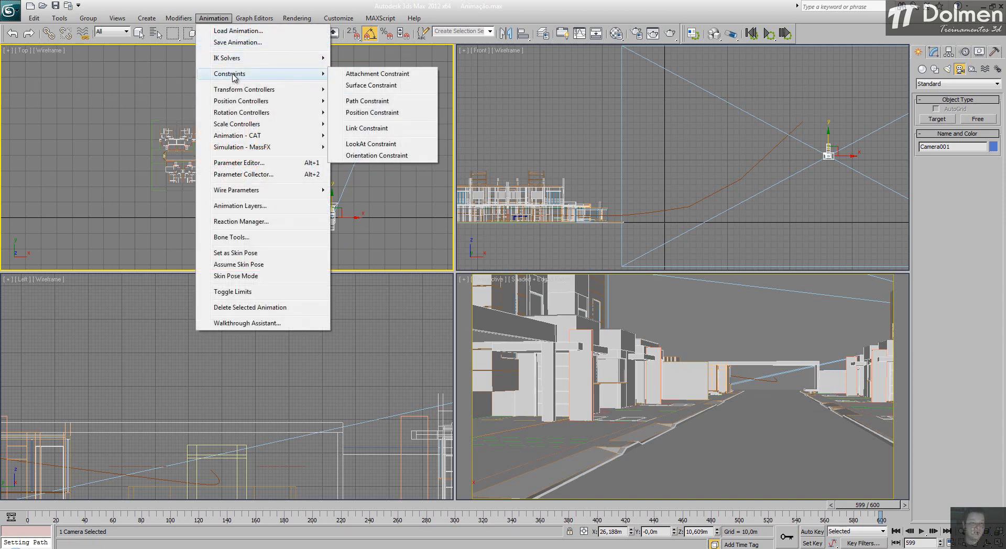
pyautogui.click(376, 102)
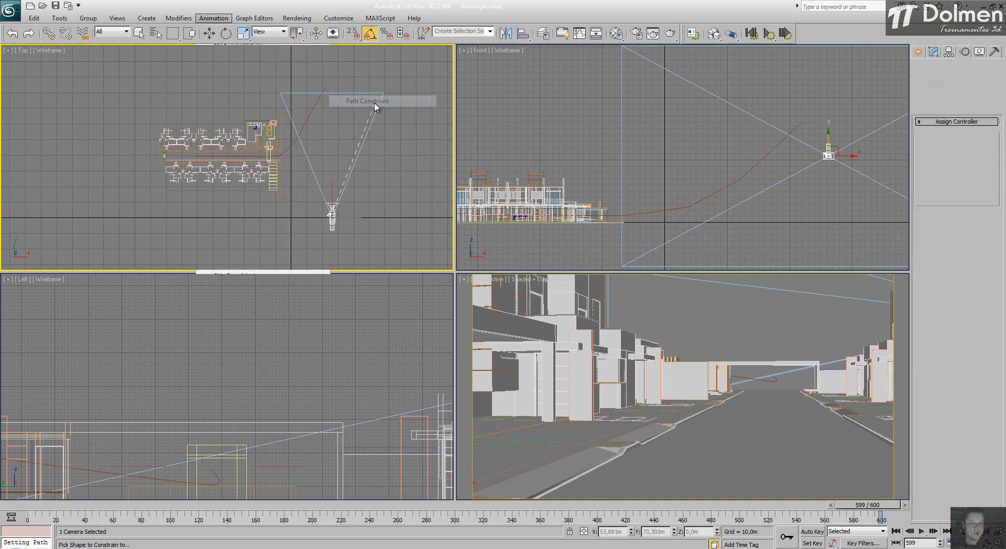
pyautogui.click(316, 106)
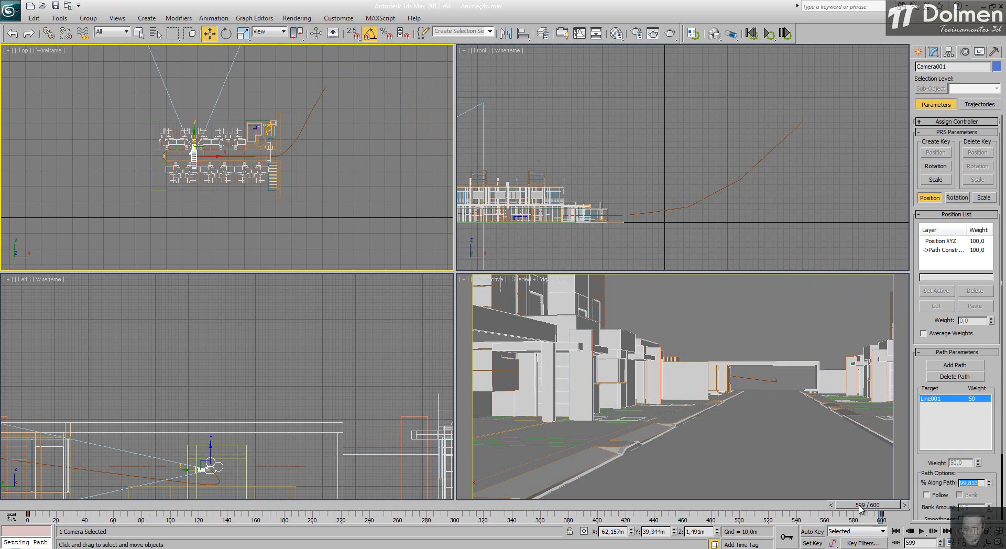
pyautogui.moveTo(862, 505); pyautogui.dragTo(27, 522)
pyautogui.press('w')
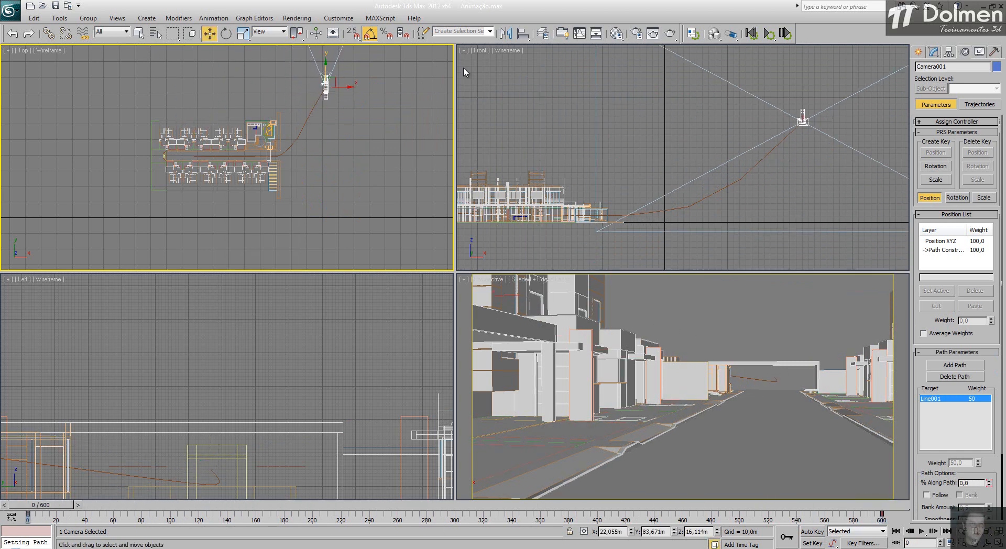
# Step: Enable Follow in the path constraint options of Camera001
pyautogui.moveTo(307, 109); pyautogui.dragTo(296, 154, button='middle')
pyautogui.moveTo(293, 83); pyautogui.dragTo(293, 102, button='middle')
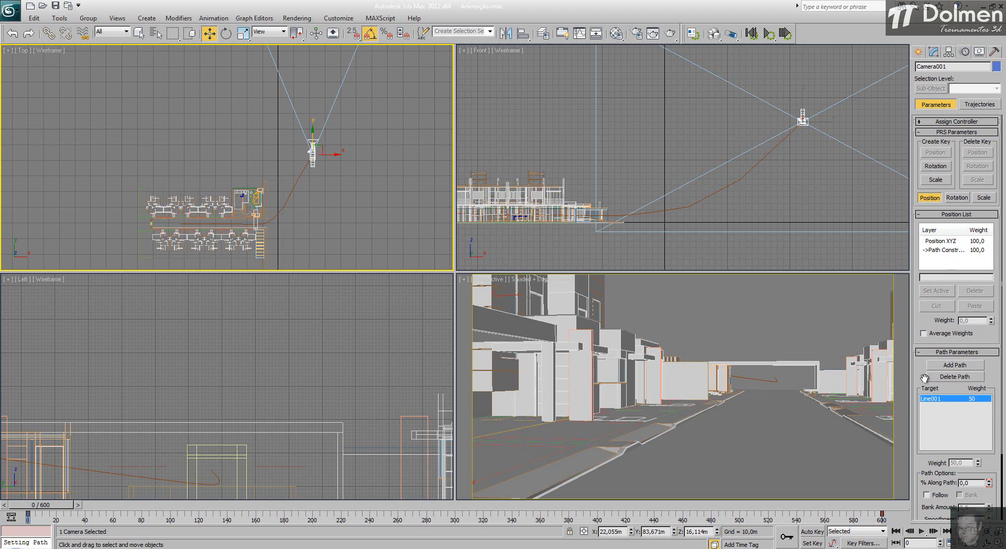
pyautogui.moveTo(922, 370); pyautogui.dragTo(922, 288)
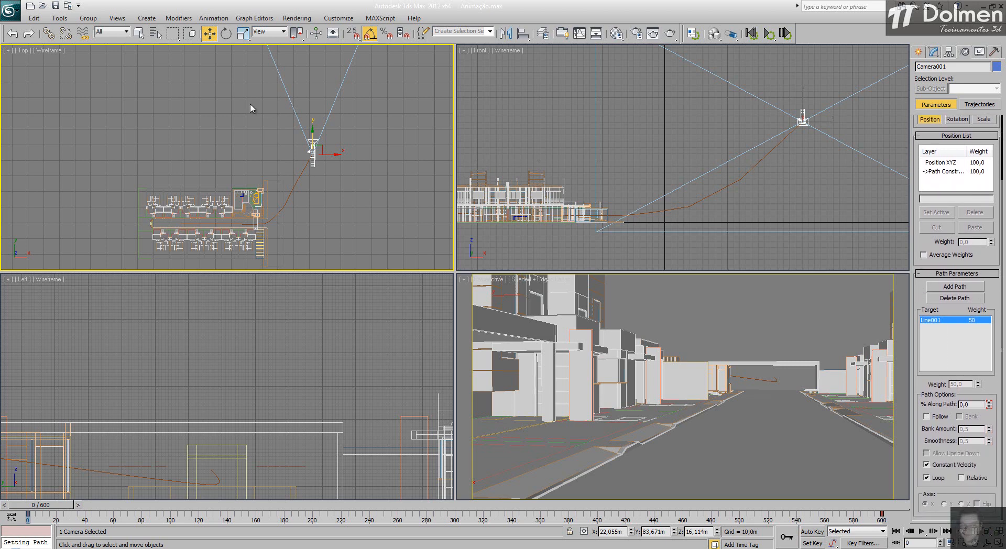
pyautogui.scroll(-3, 298, 134)
pyautogui.moveTo(299, 143)
pyautogui.mouseDown(button='middle')
pyautogui.moveTo(296, 131)
pyautogui.moveTo(293, 139)
pyautogui.mouseUp(button='middle')
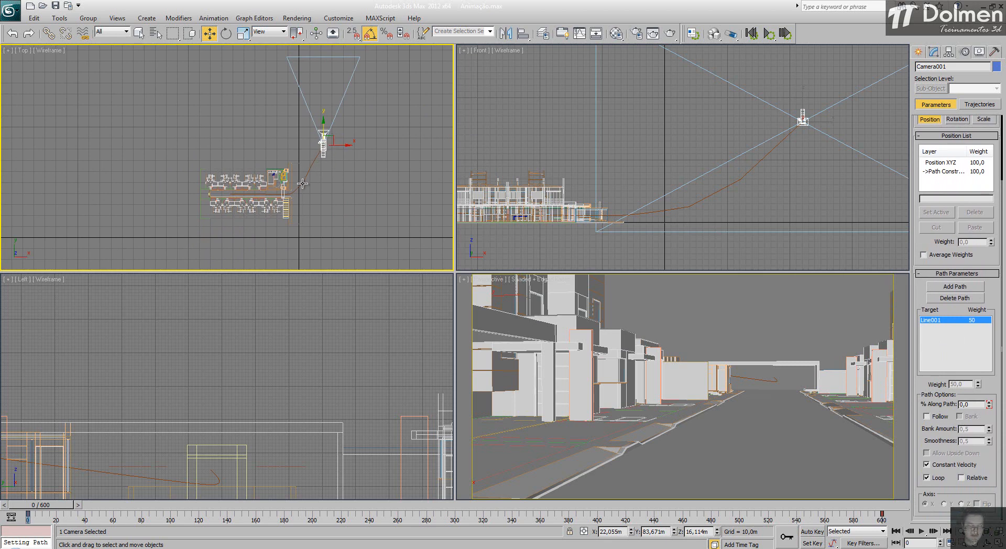
pyautogui.click(937, 418)
pyautogui.scroll(4, 301, 153)
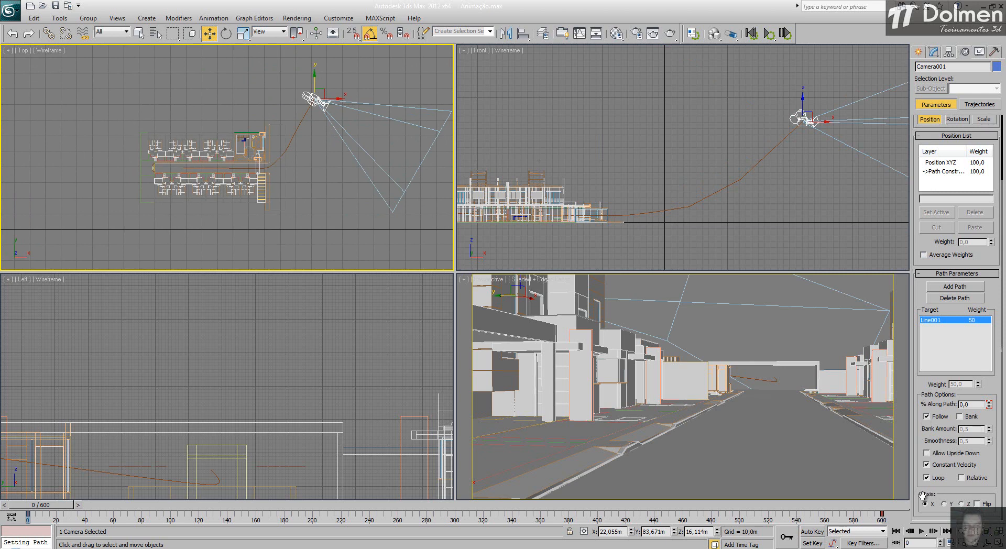
# Step: Set the path constraint's follow axis to Y and show the Camera001 view in the perspective viewport
pyautogui.click(944, 504)
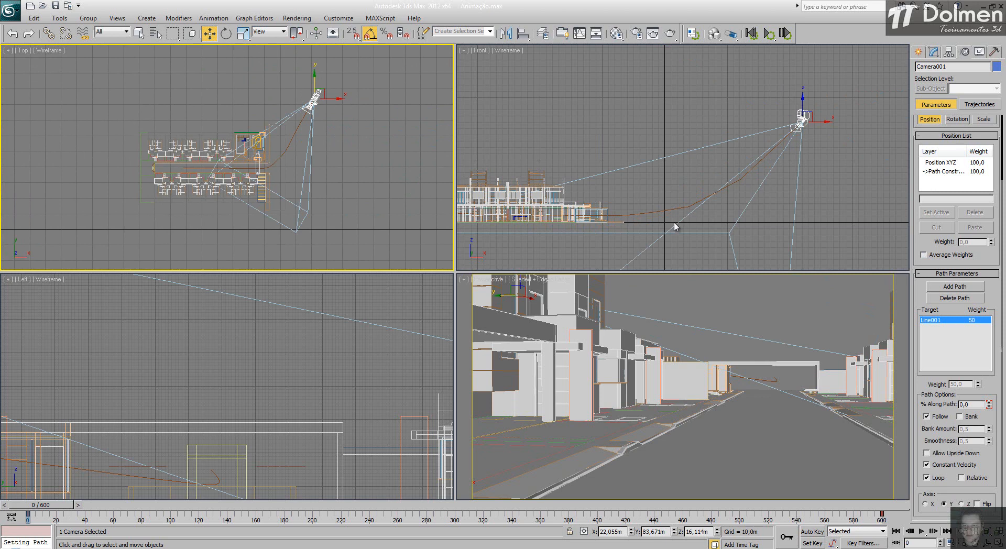
pyautogui.rightClick(664, 360)
pyautogui.press('c')
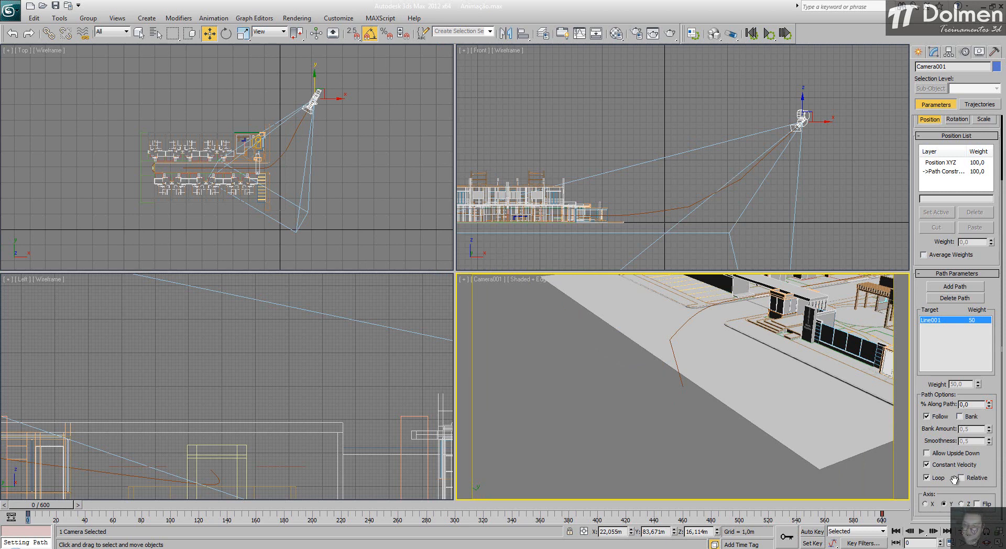
# Step: Try the X and Z follow axes and the Flip option for Camera001, returning to Y without Flip
pyautogui.click(943, 504)
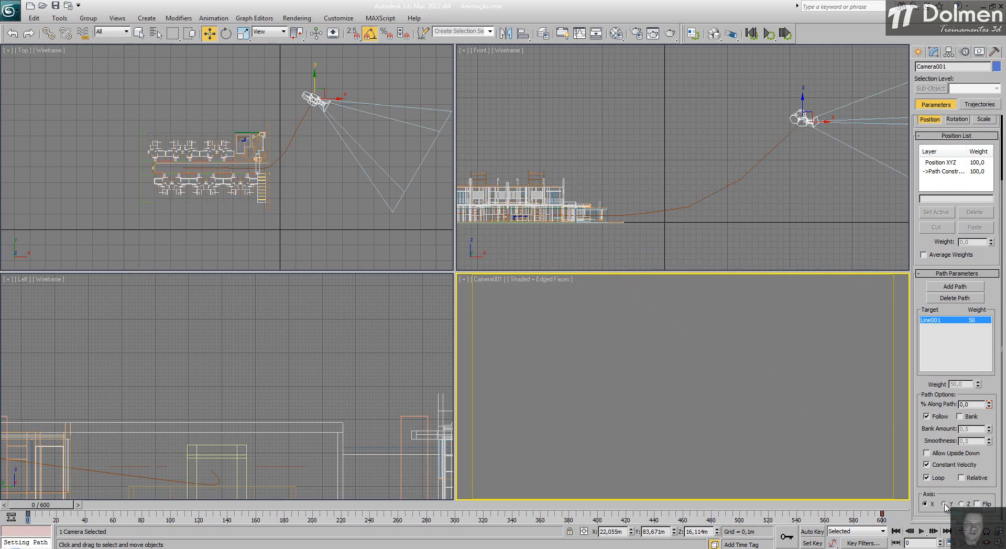
pyautogui.click(944, 504)
pyautogui.click(962, 504)
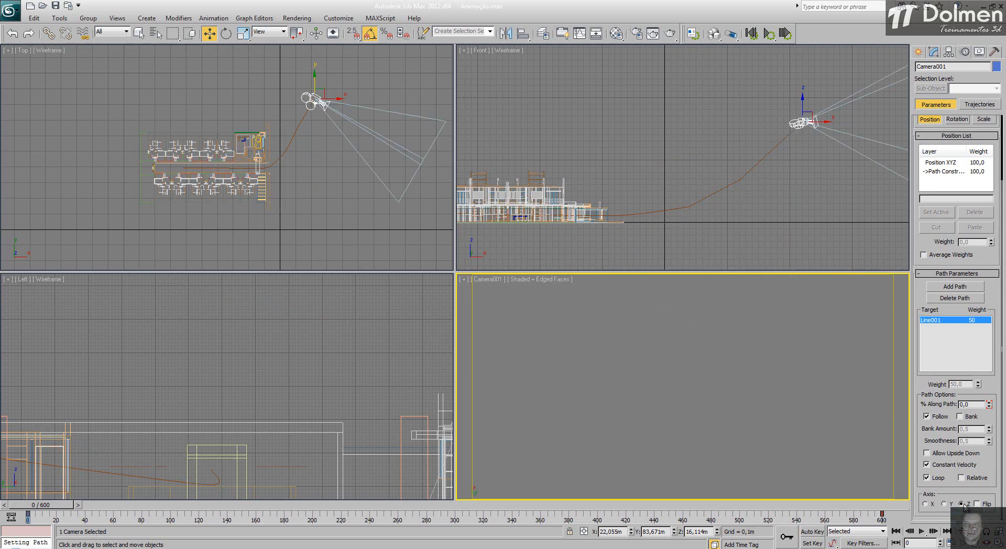
pyautogui.click(976, 504)
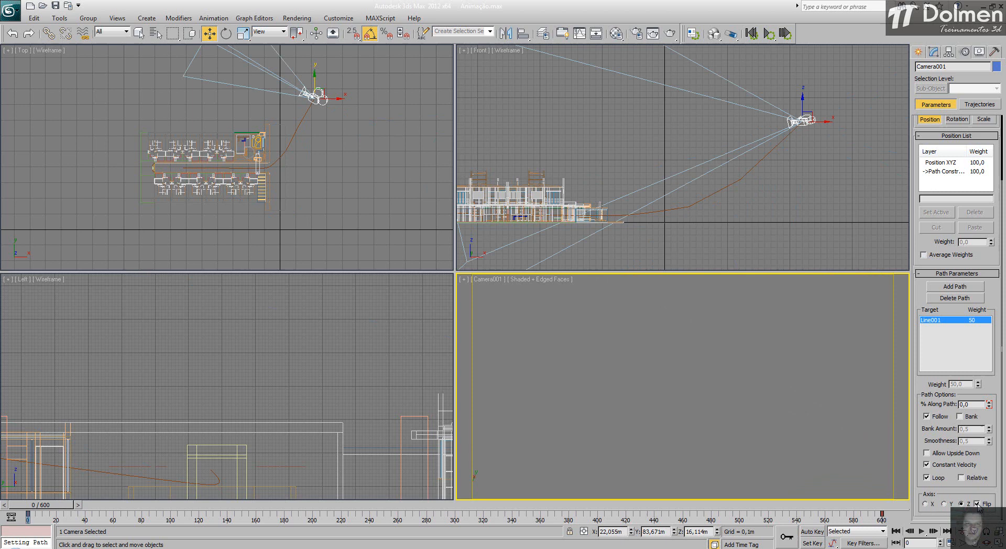
pyautogui.click(944, 504)
pyautogui.click(977, 504)
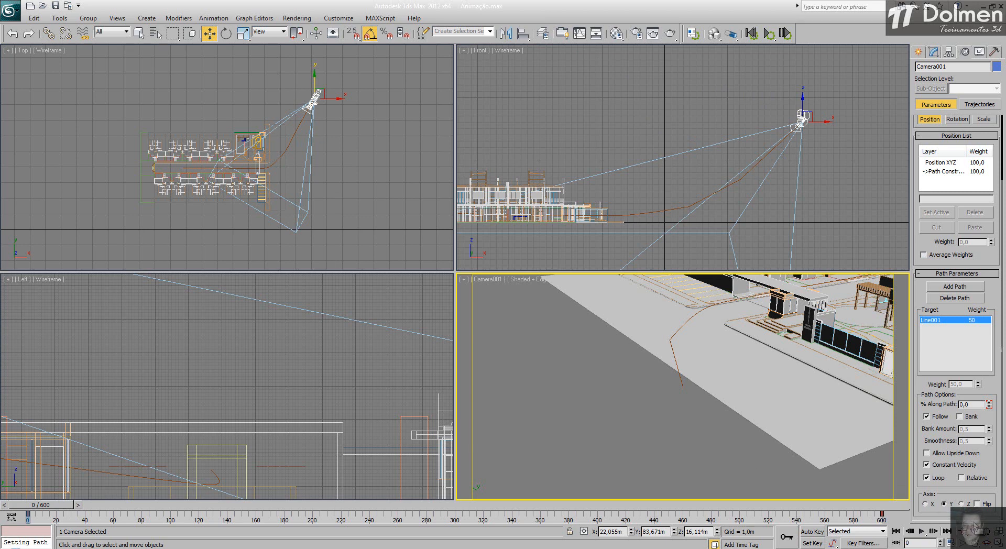
# Step: Play the animation through Camera001 and return the timeline to frame 0
pyautogui.click(933, 532)
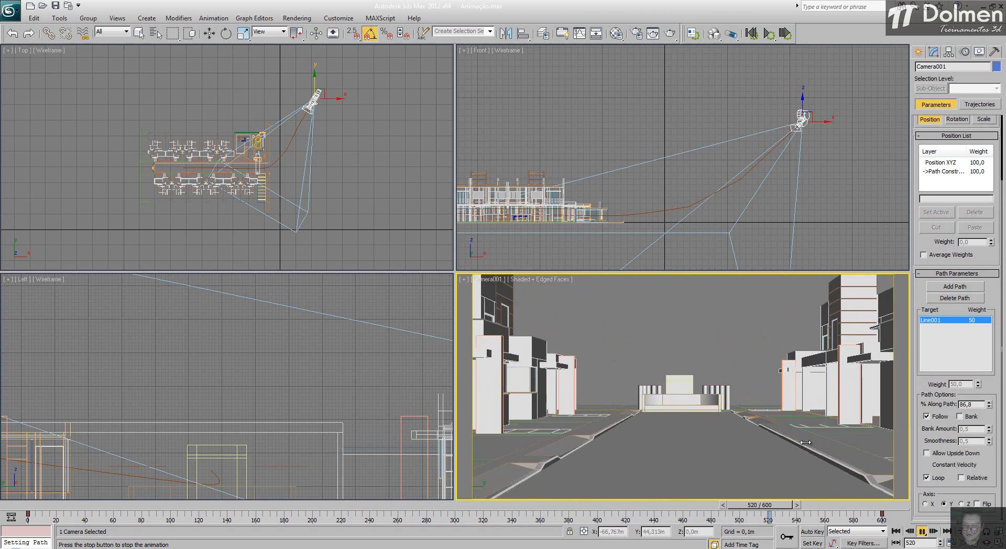
pyautogui.click(826, 509)
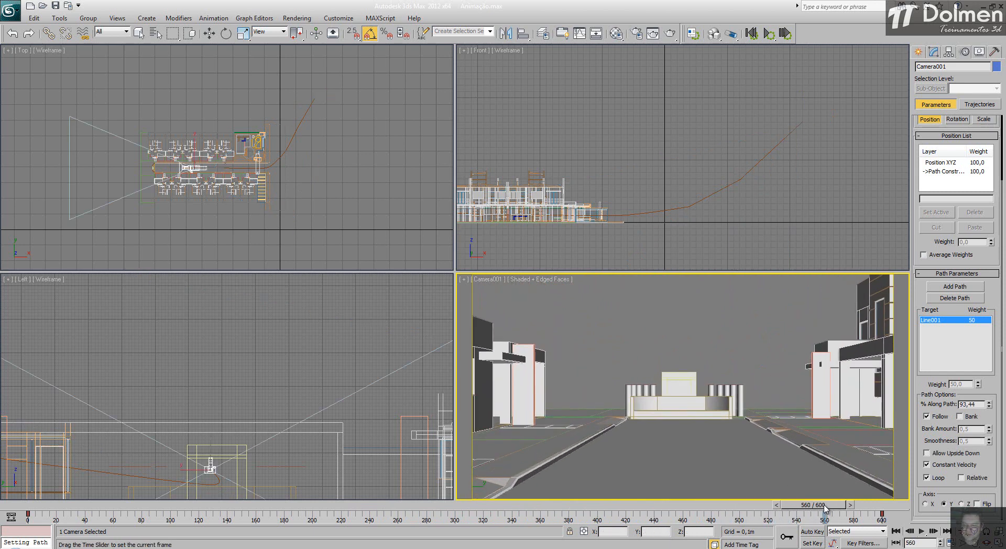
pyautogui.moveTo(826, 509); pyautogui.dragTo(52, 508)
pyautogui.press('w')
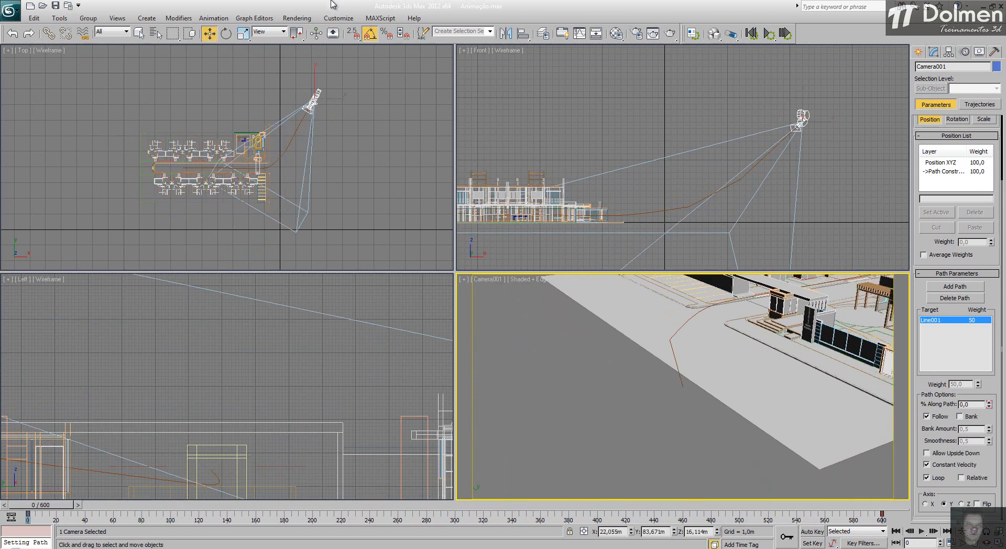
# Step: Convert the four inner vertices of the camera path Line001 to Smooth
pyautogui.click(707, 195)
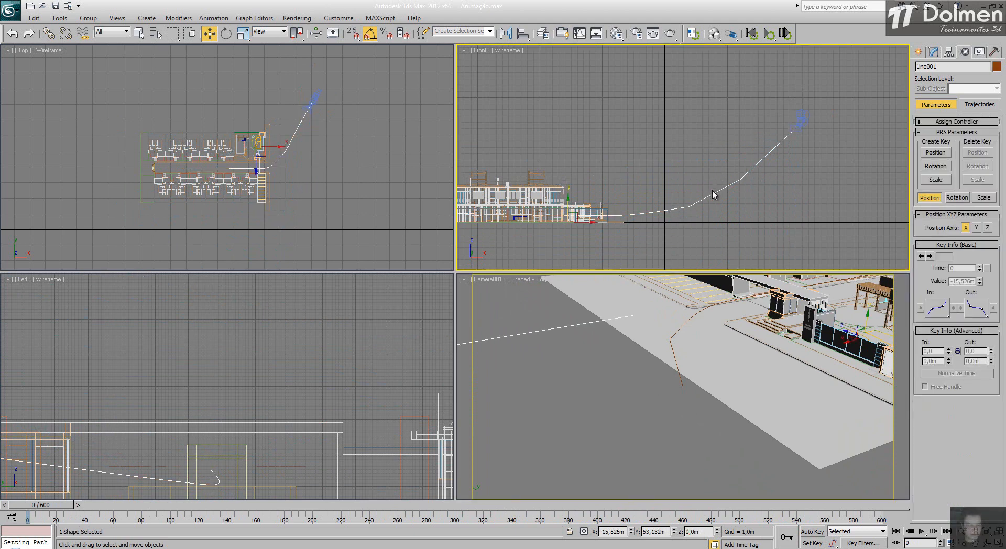
pyautogui.click(934, 52)
pyautogui.press('1')
pyautogui.moveTo(749, 191); pyautogui.dragTo(749, 191)
pyautogui.scroll(5, 746, 184)
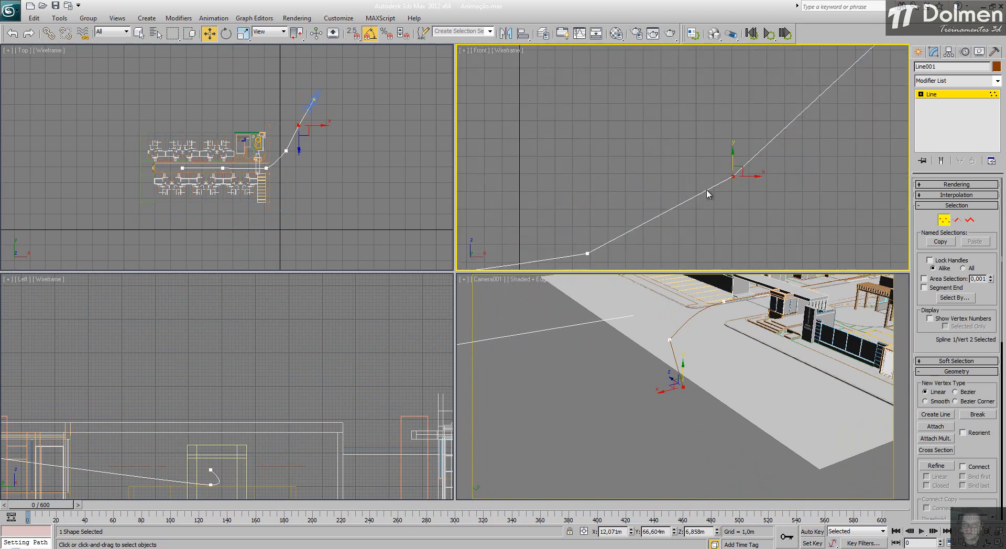
pyautogui.moveTo(365, 164); pyautogui.dragTo(404, 155, button='middle')
pyautogui.moveTo(182, 240); pyautogui.dragTo(169, 234)
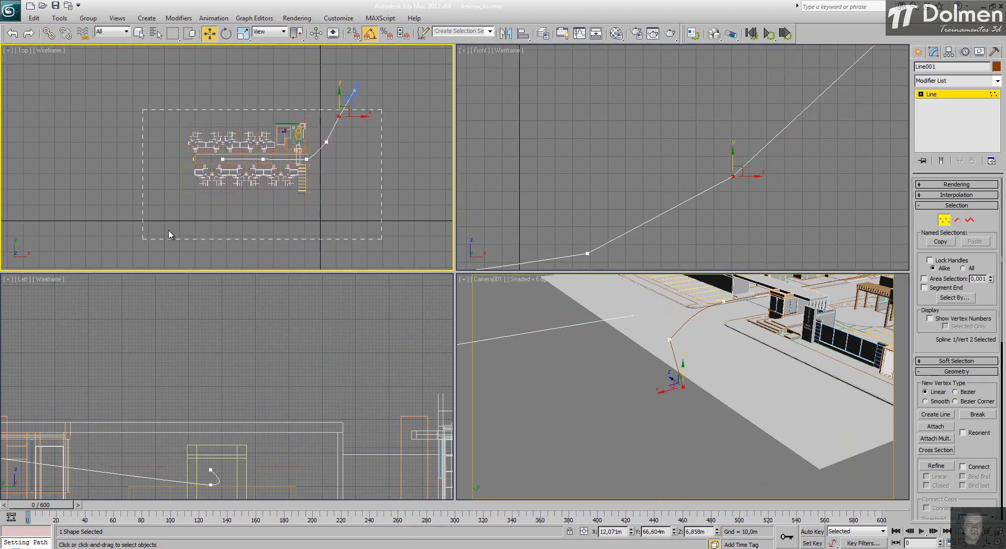
pyautogui.moveTo(250, 205); pyautogui.dragTo(250, 205)
pyautogui.rightClick(283, 148)
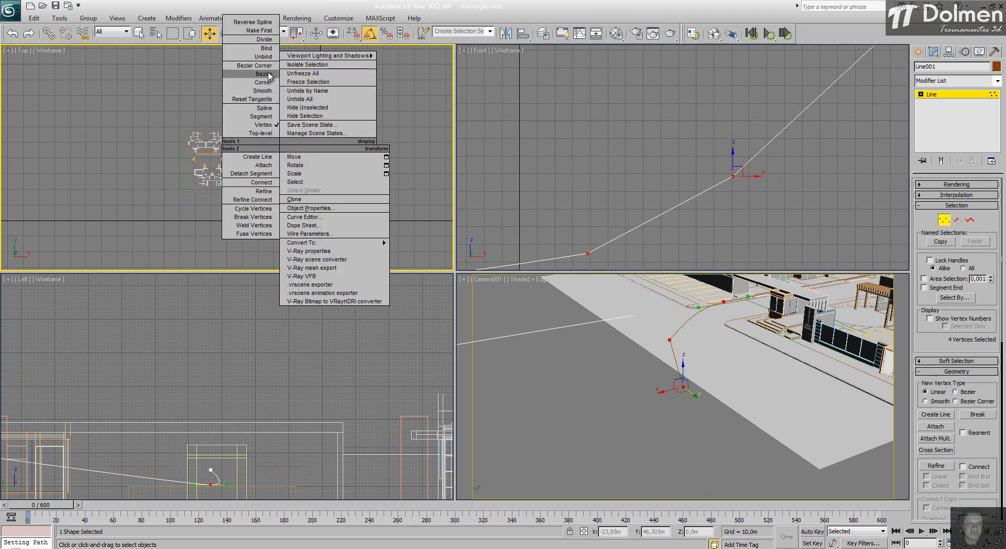
pyautogui.click(264, 95)
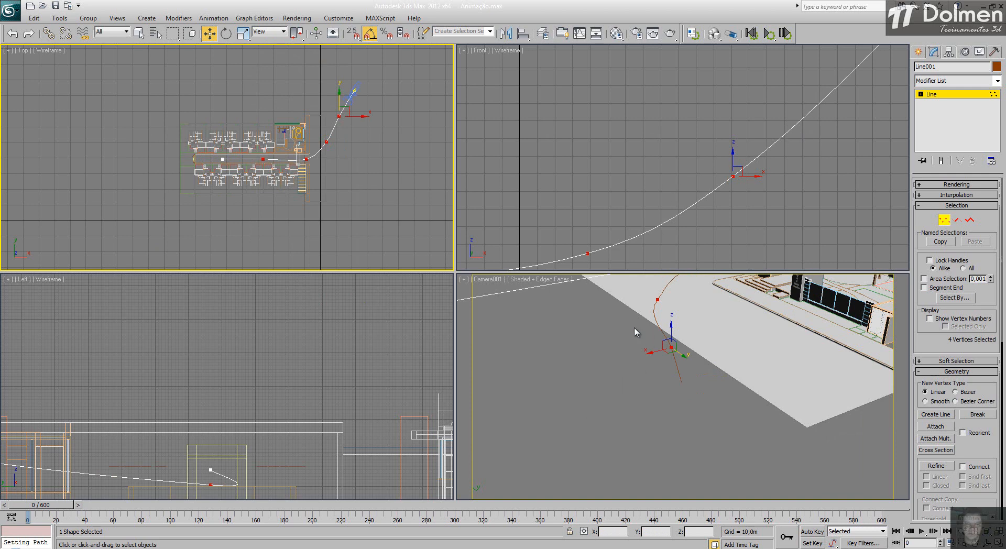
# Step: Shift the path's fourth vertex, at the condominium entrance, slightly upward in the Top view to straighten the curve along the street
pyautogui.scroll(5, 257, 153)
pyautogui.scroll(2, 341, 179)
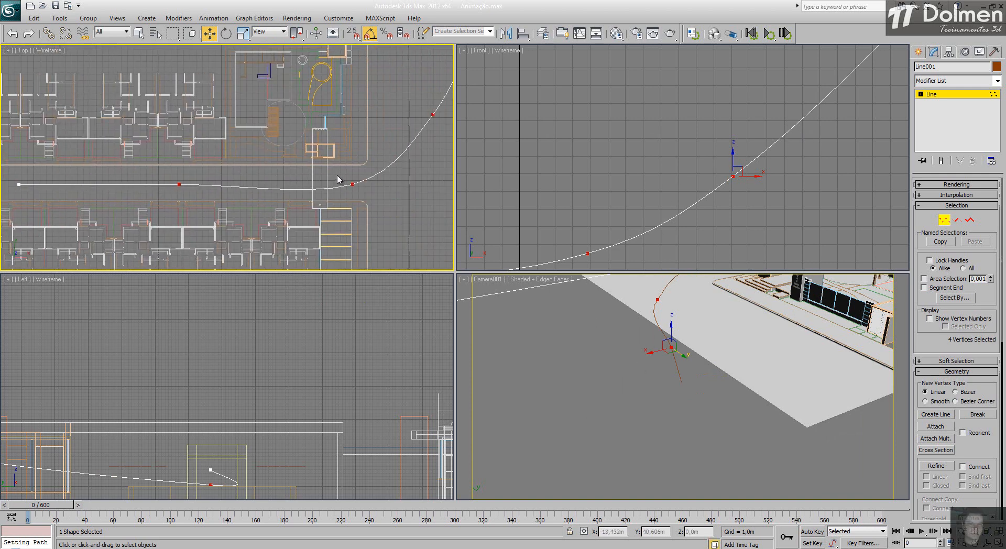
pyautogui.click(353, 184)
pyautogui.moveTo(356, 172); pyautogui.dragTo(355, 164)
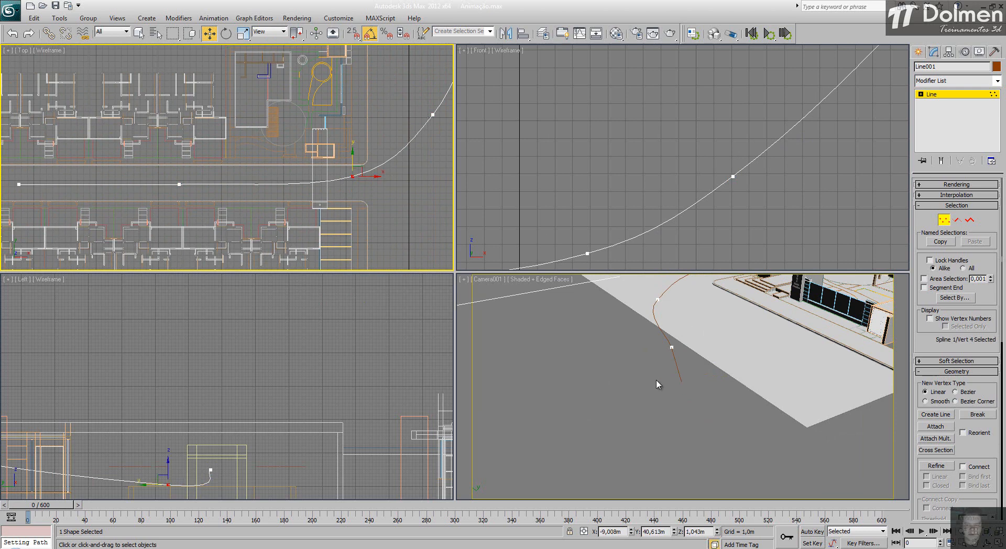
# Step: Try to move the path's second vertex along X in the Camera001 view
pyautogui.rightClick(668, 363)
pyautogui.click(672, 347)
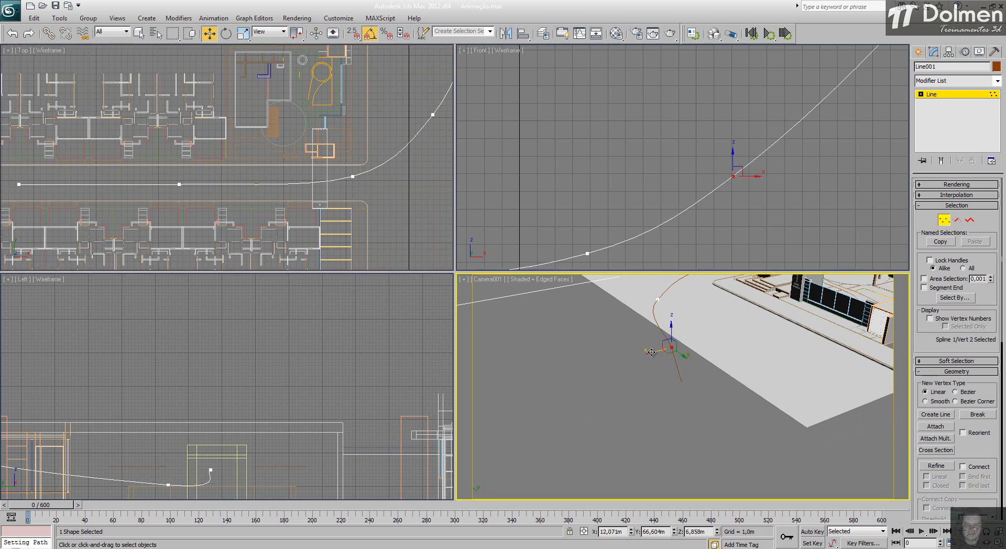
pyautogui.moveTo(652, 352); pyautogui.dragTo(637, 353)
pyautogui.hotkey('ctrl', 'z')
# Step: Move the path's second vertex outward along X to about 13.5 m in the Top view
pyautogui.scroll(-5, 659, 144)
pyautogui.scroll(-1, 375, 159)
pyautogui.moveTo(376, 160); pyautogui.dragTo(265, 219, button='middle')
pyautogui.scroll(-3, 265, 219)
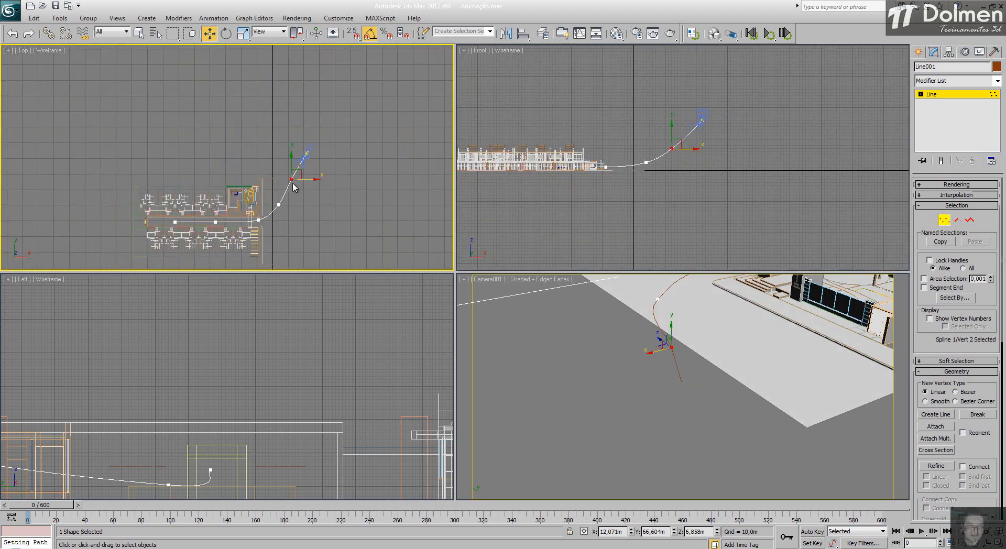
pyautogui.scroll(3, 292, 176)
pyautogui.moveTo(309, 189); pyautogui.dragTo(317, 191)
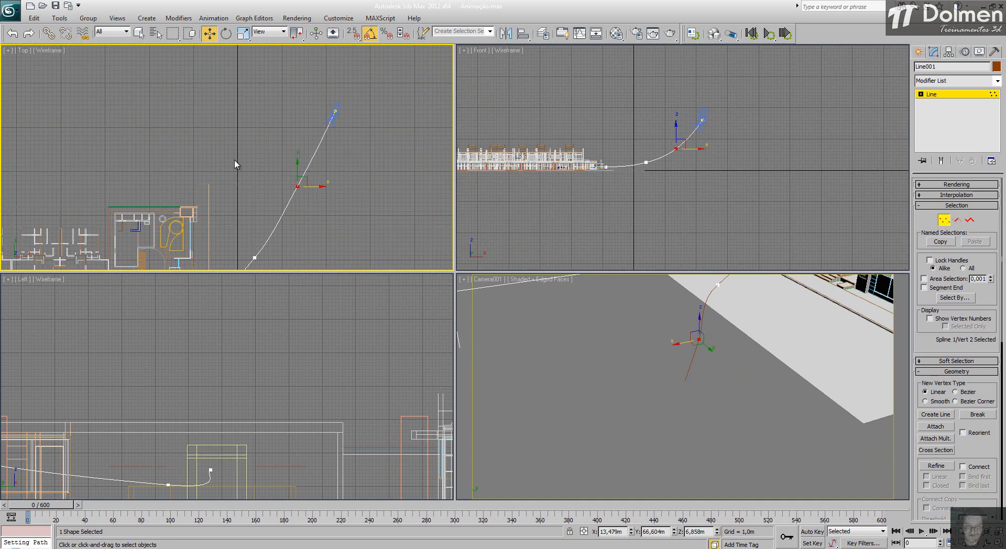
pyautogui.scroll(-3, 235, 164)
# Step: Lower the last two vertices of the camera path by about 0.28 m in the Left view
pyautogui.rightClick(260, 516)
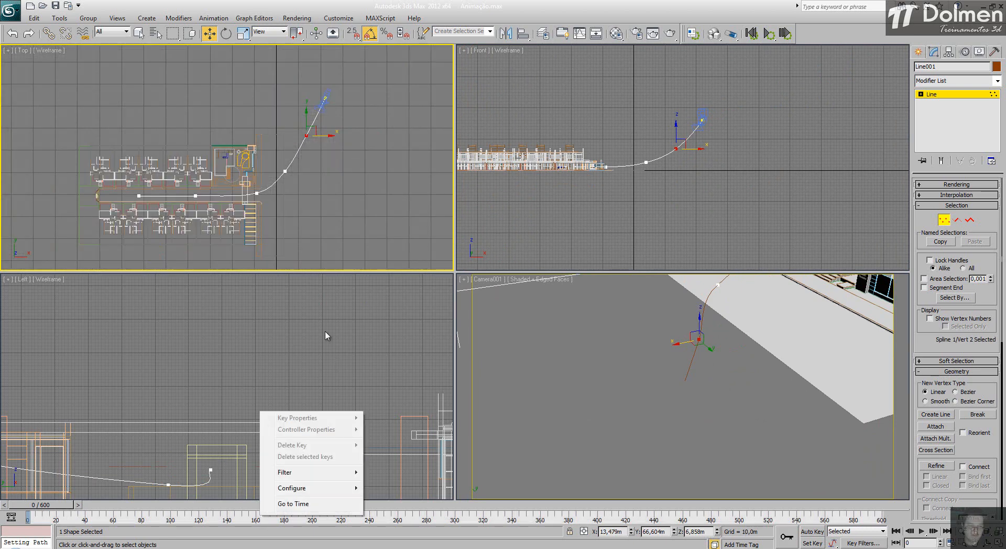
pyautogui.click(294, 355)
pyautogui.scroll(-5, 399, 331)
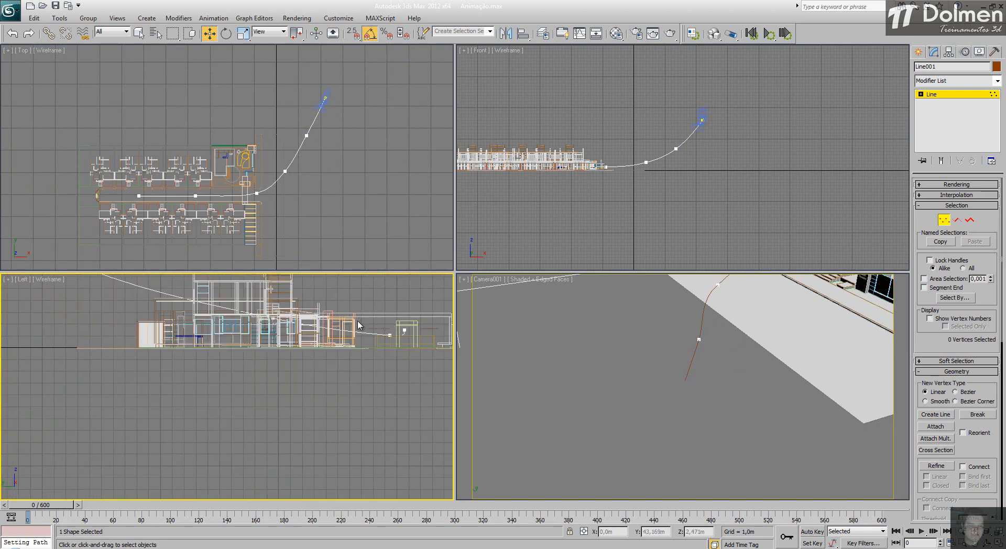
pyautogui.moveTo(381, 448); pyautogui.dragTo(591, 482, button='middle')
pyautogui.scroll(-3, 181, 328)
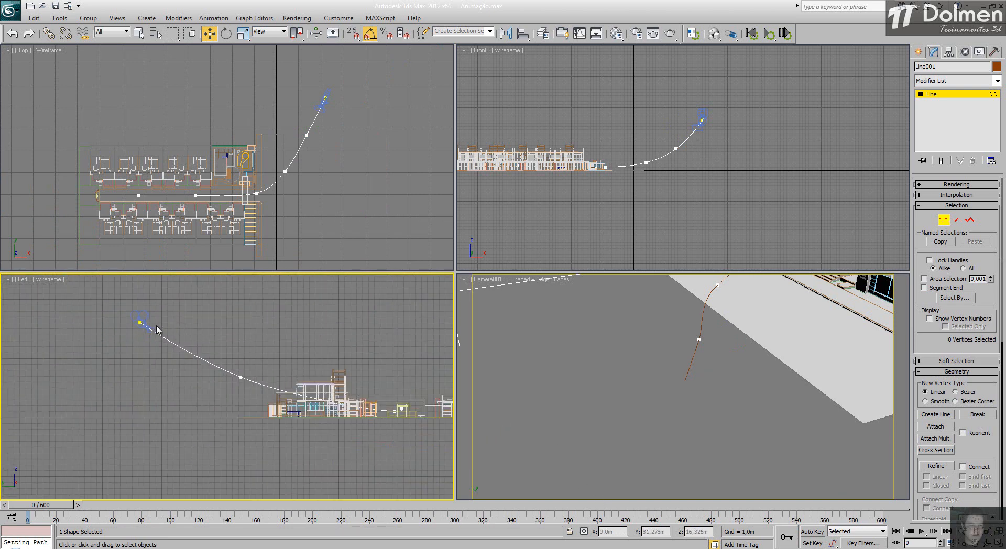
pyautogui.scroll(5, 396, 412)
pyautogui.click(342, 410)
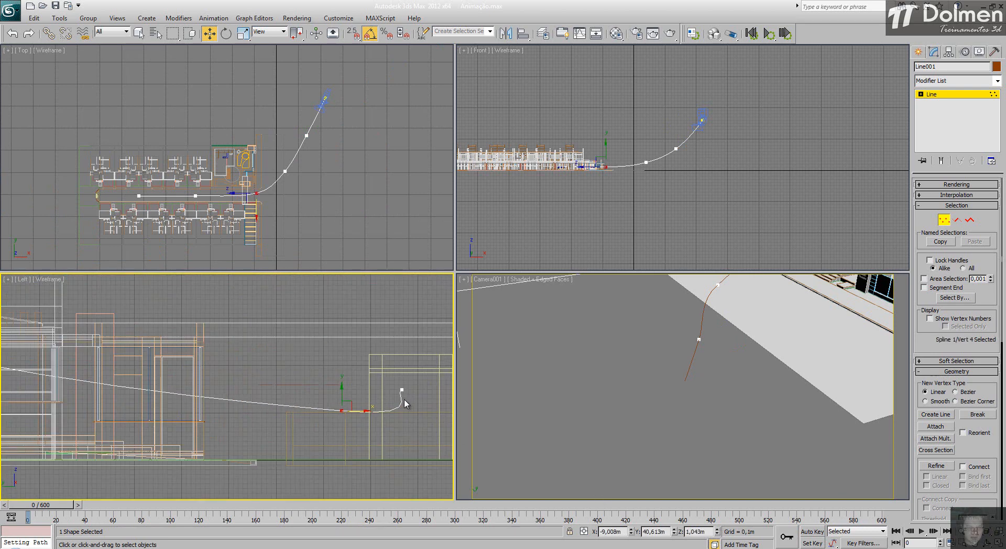
pyautogui.moveTo(385, 375); pyautogui.dragTo(405, 386)
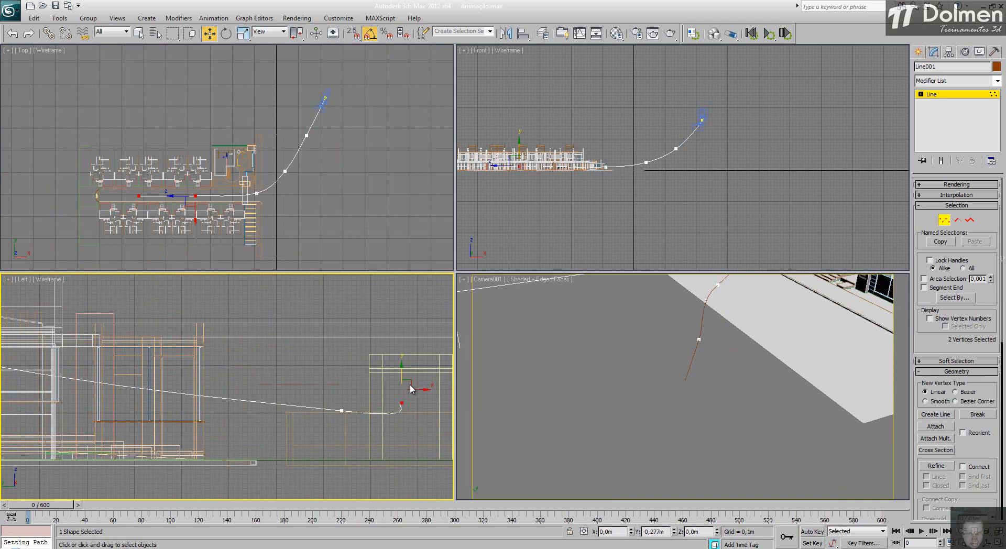
# Step: Raise the path's fourth vertex to about Z 1.39 m and its third vertex to about Z 2.78 m in the Left view
pyautogui.click(341, 410)
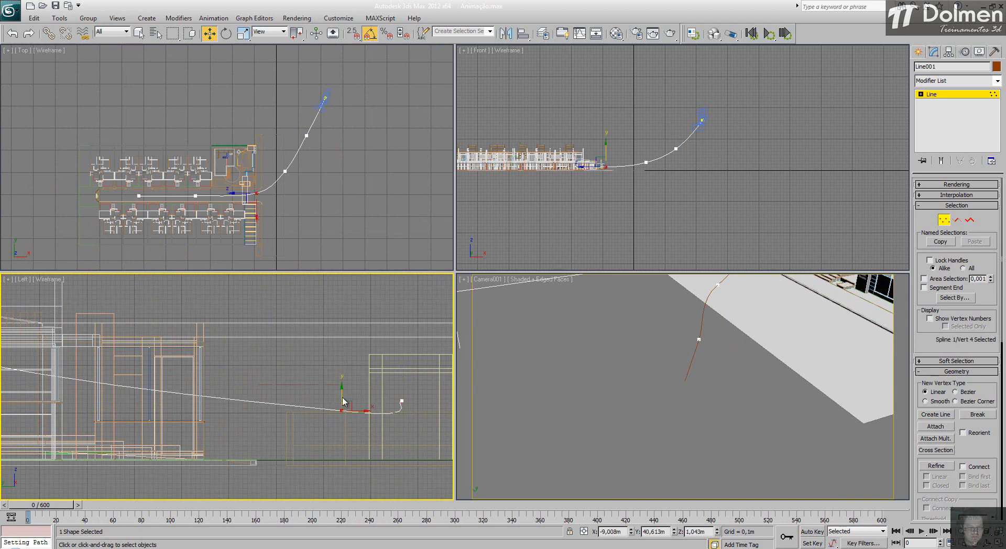
pyautogui.moveTo(343, 402); pyautogui.dragTo(343, 382)
pyautogui.scroll(-5, 223, 378)
pyautogui.moveTo(174, 310); pyautogui.dragTo(306, 341, button='middle')
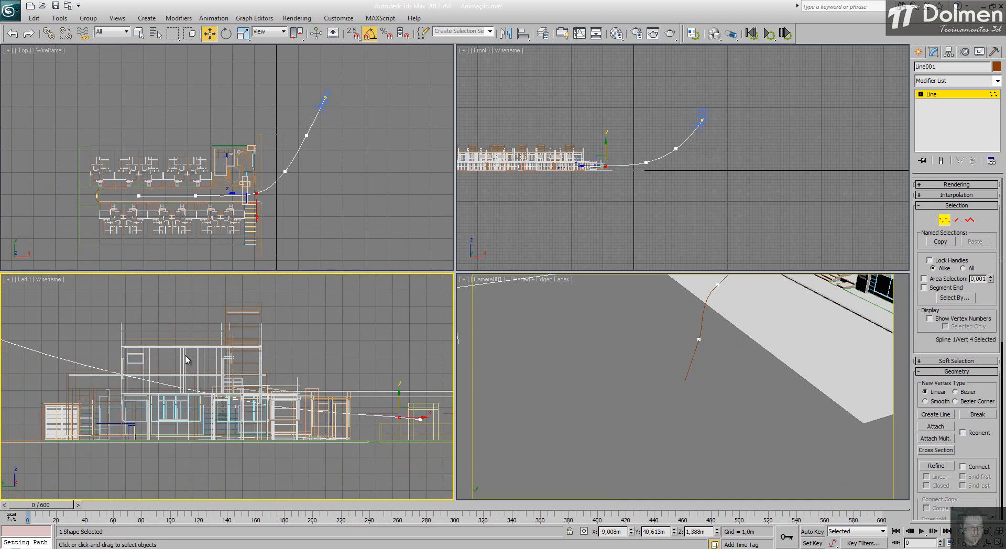
pyautogui.click(234, 399)
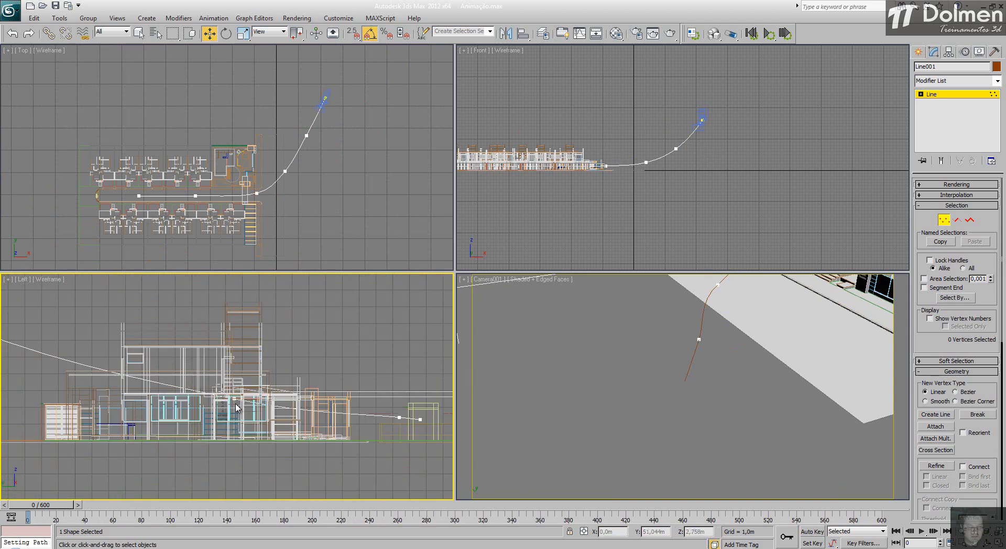
pyautogui.moveTo(234, 381); pyautogui.dragTo(236, 375)
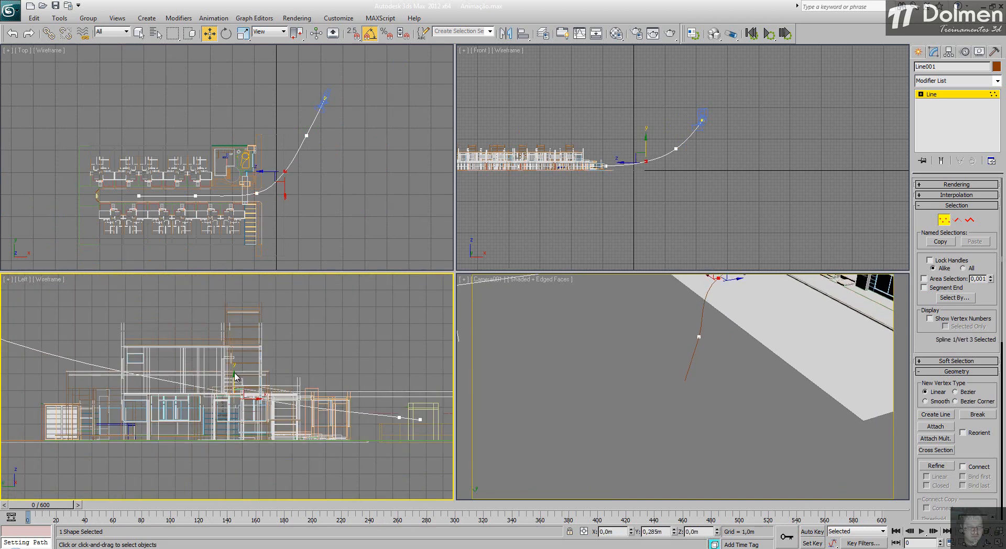
# Step: Play the animation in the Camera001 view to check the smoothed path, and leave vertex editing
pyautogui.rightClick(817, 388)
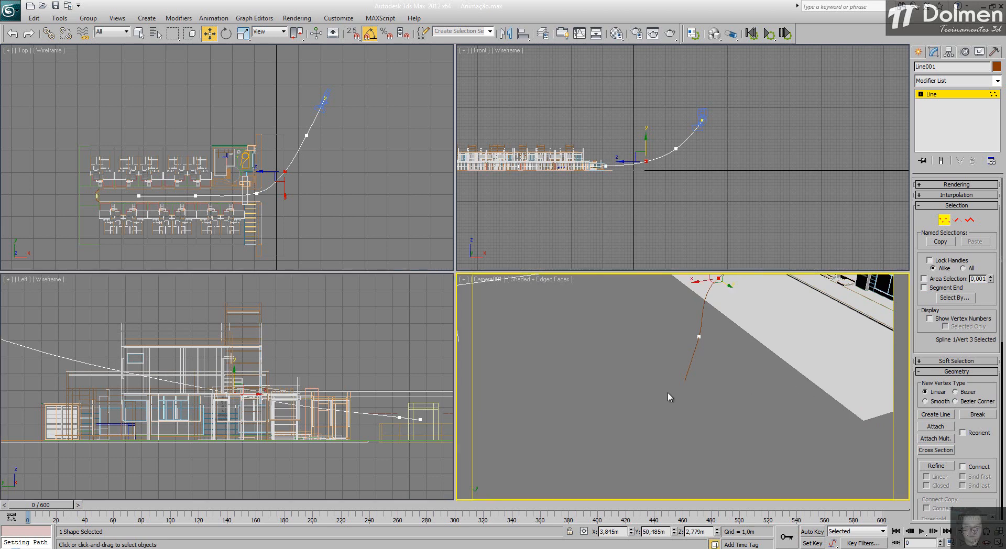
pyautogui.click(922, 532)
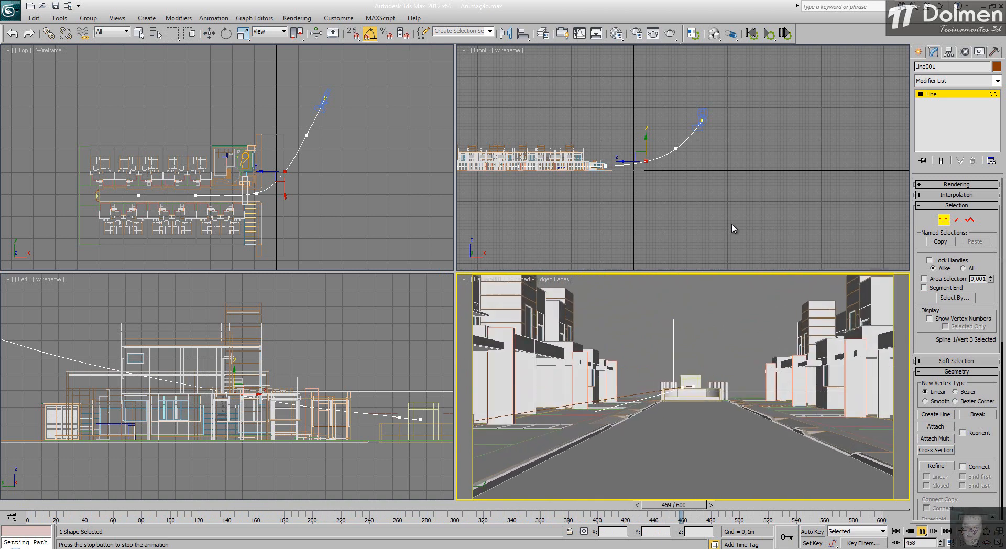
pyautogui.click(944, 221)
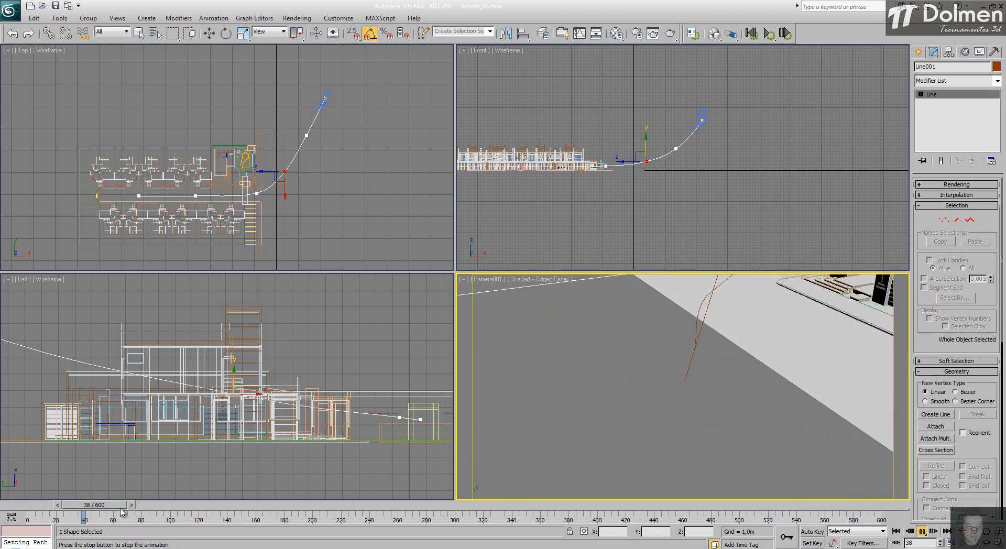
# Step: Select the free camera at frame 263, turn on automatic keying and set a key there
pyautogui.click(92, 507)
pyautogui.press('Home')
pyautogui.press('w')
pyautogui.rightClick(341, 130)
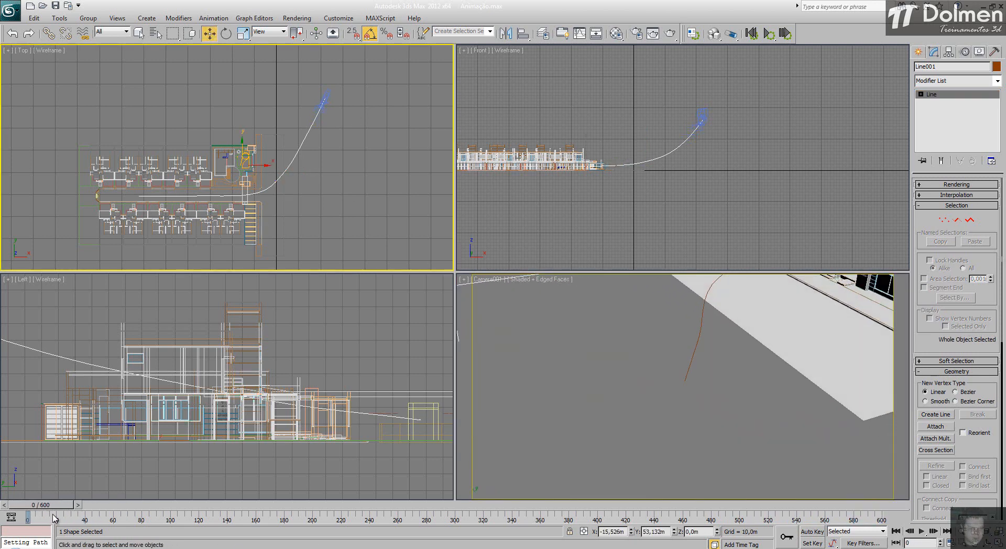
pyautogui.moveTo(57, 505); pyautogui.dragTo(420, 521)
pyautogui.press('w')
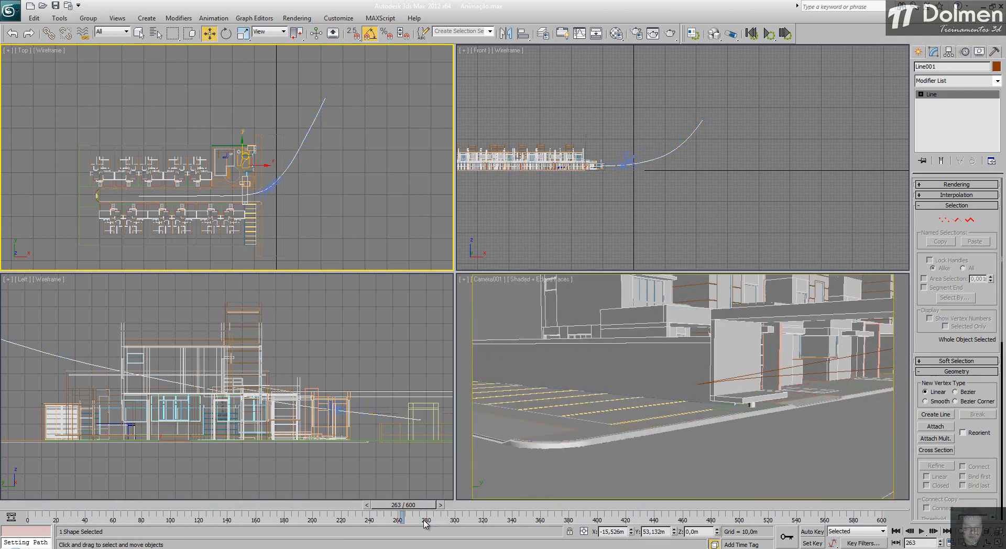
pyautogui.click(270, 192)
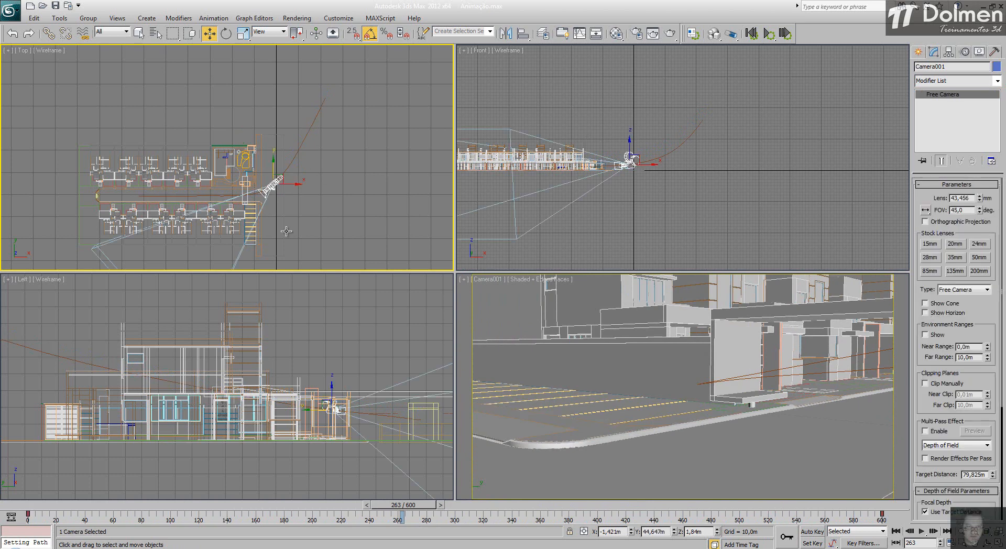
pyautogui.click(813, 531)
pyautogui.click(787, 537)
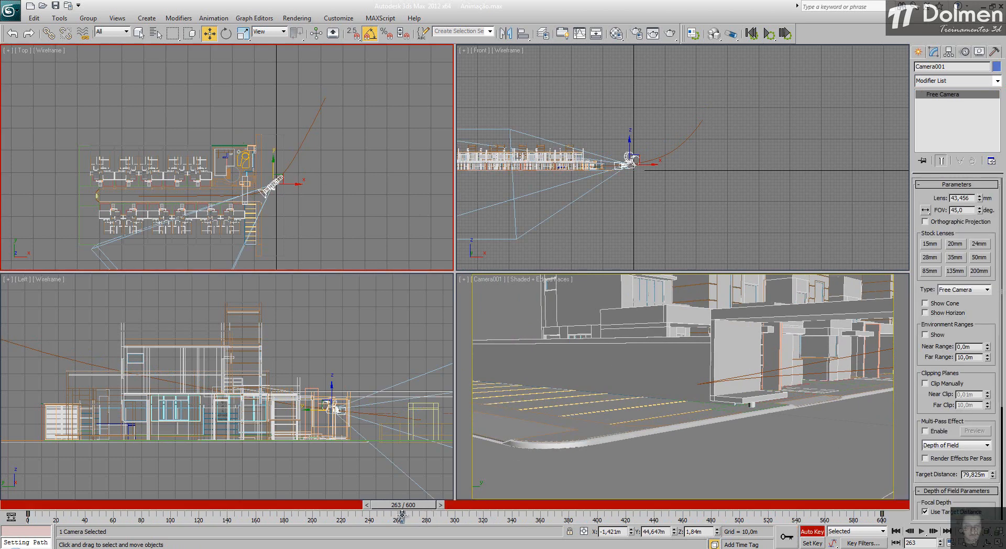
# Step: Copy the camera's frame 263 key to about frame 420 and go to frame 419
pyautogui.keyDown('shift'); pyautogui.moveTo(401, 516); pyautogui.dragTo(627, 520); pyautogui.keyUp('shift')
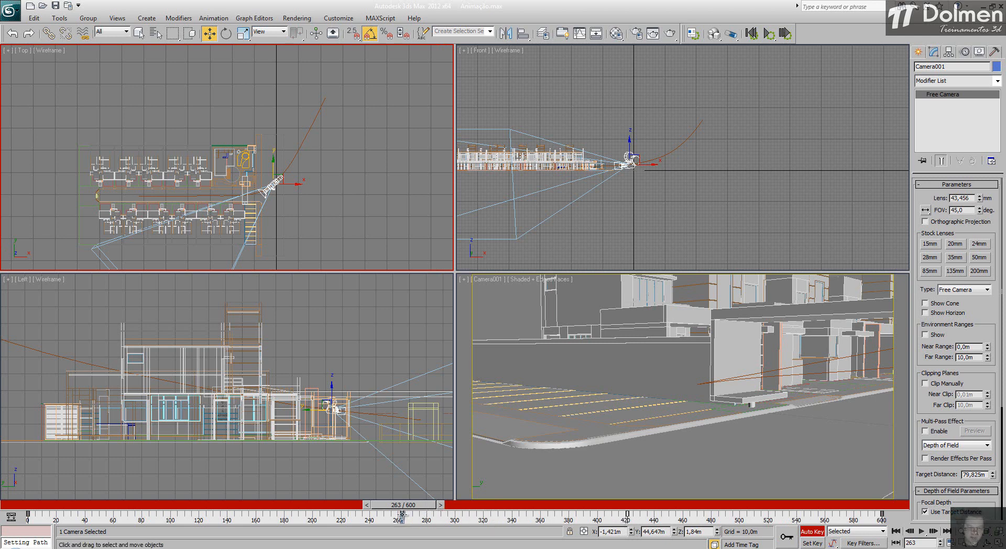
pyautogui.moveTo(403, 506); pyautogui.dragTo(630, 522)
pyautogui.press('w')
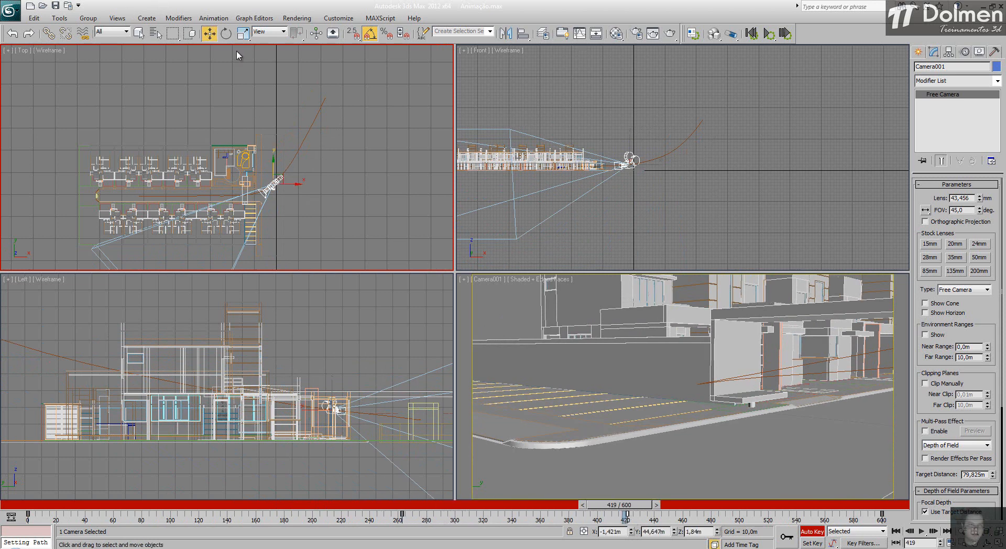
# Step: Try rotating the camera at frame 326 in the Top view, undo the rotation and turn off angle snap
pyautogui.moveTo(629, 519); pyautogui.dragTo(491, 519)
pyautogui.press('e')
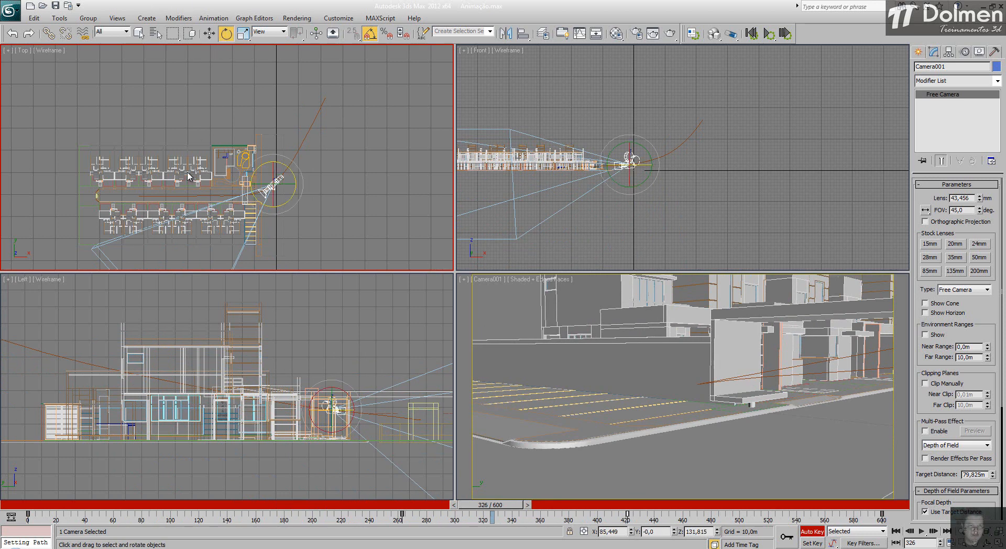
pyautogui.moveTo(247, 202); pyautogui.dragTo(250, 194)
pyautogui.hotkey('ctrl', 'z')
pyautogui.press('a')
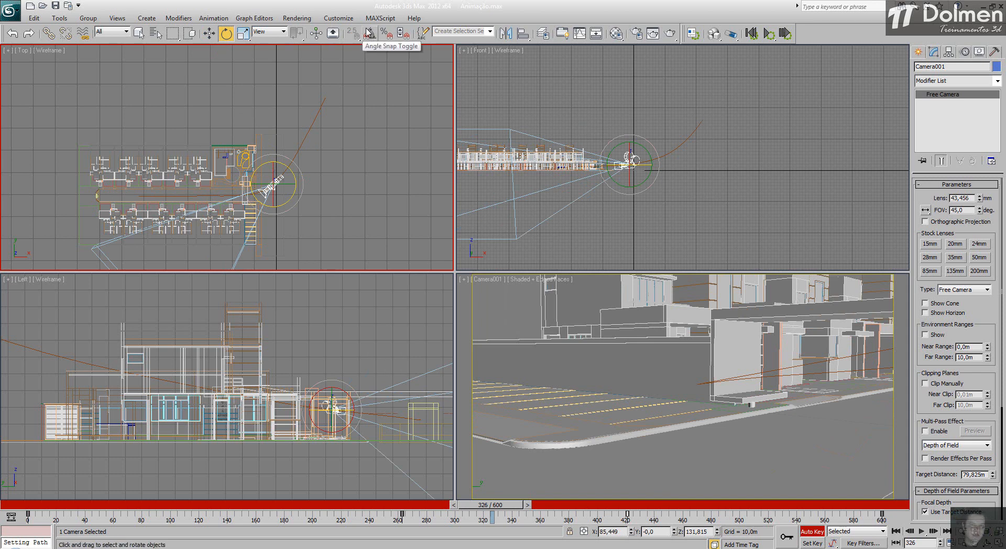
# Step: At frame 326, rotate the camera to about 108° around Z in the Top view and tilt it upward in the Front view
pyautogui.moveTo(250, 201); pyautogui.dragTo(251, 188)
pyautogui.moveTo(251, 180); pyautogui.dragTo(530, 462)
pyautogui.moveTo(500, 507)
pyautogui.mouseDown()
pyautogui.moveTo(392, 509)
pyautogui.moveTo(499, 515)
pyautogui.mouseUp()
pyautogui.press('e')
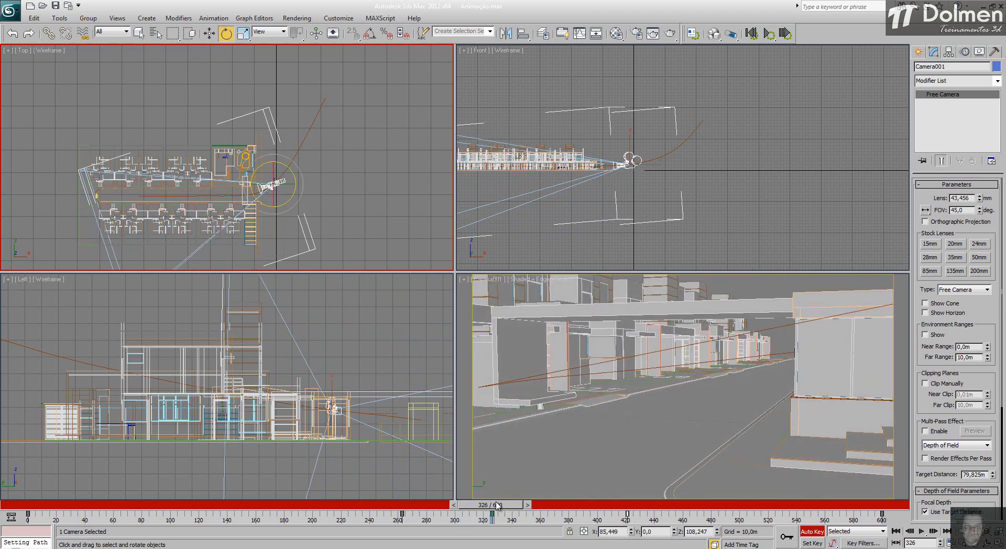
pyautogui.moveTo(611, 147); pyautogui.dragTo(748, 133, button='middle')
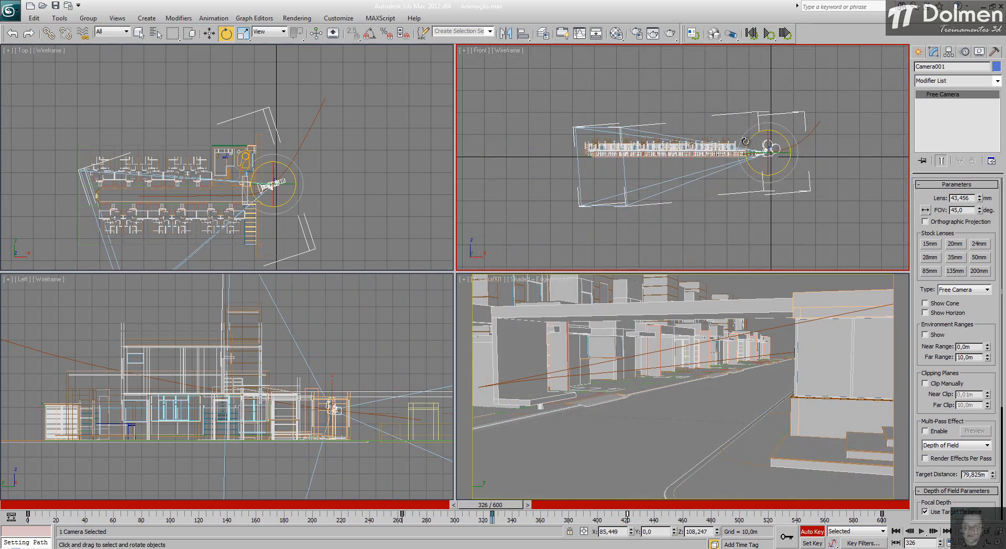
pyautogui.moveTo(746, 137); pyautogui.dragTo(746, 140)
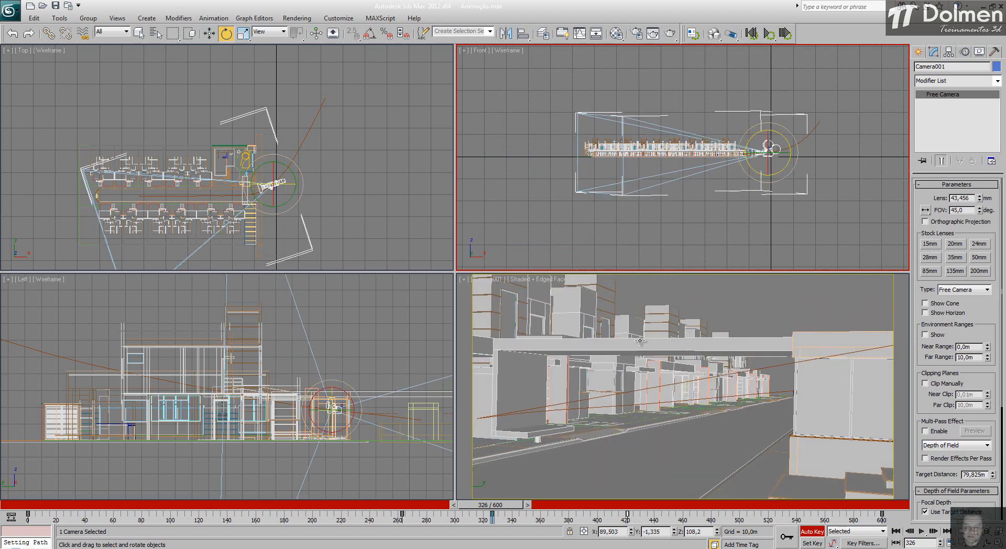
# Step: Rotate the camera toward the street entrance at frame 392 in the Top view
pyautogui.moveTo(494, 512); pyautogui.dragTo(586, 528)
pyautogui.click(226, 33)
pyautogui.rightClick(223, 135)
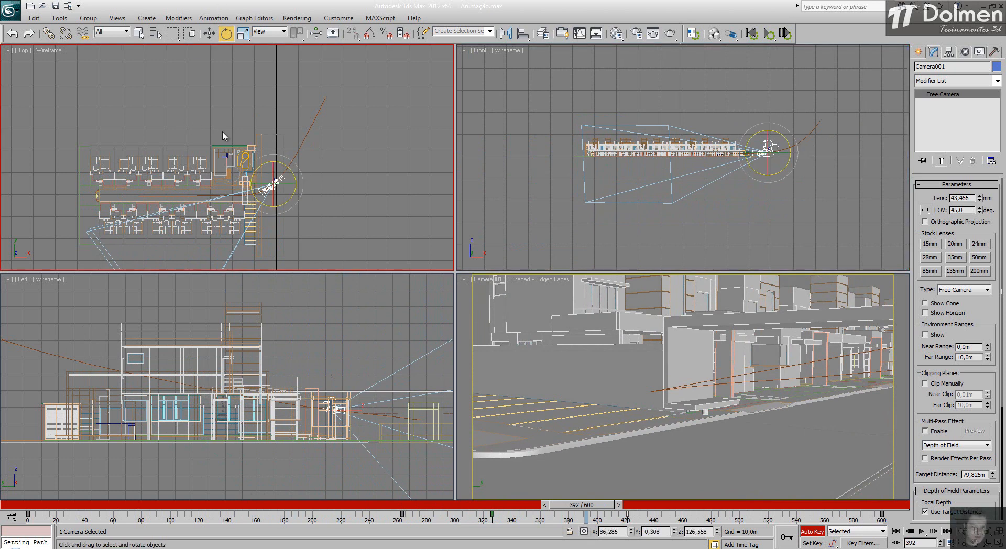
pyautogui.moveTo(249, 202); pyautogui.dragTo(243, 192)
# Step: At frame 422, rotate the camera to about 110° around Z in the Top view
pyautogui.moveTo(597, 507); pyautogui.dragTo(621, 508)
pyautogui.press('e')
pyautogui.moveTo(214, 178); pyautogui.dragTo(223, 175, button='middle')
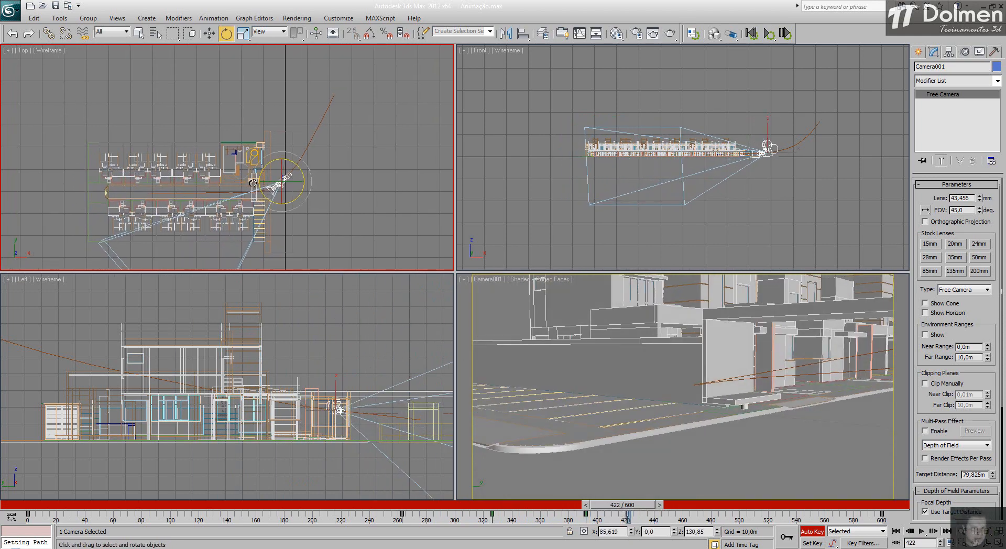
pyautogui.moveTo(253, 182); pyautogui.dragTo(258, 158)
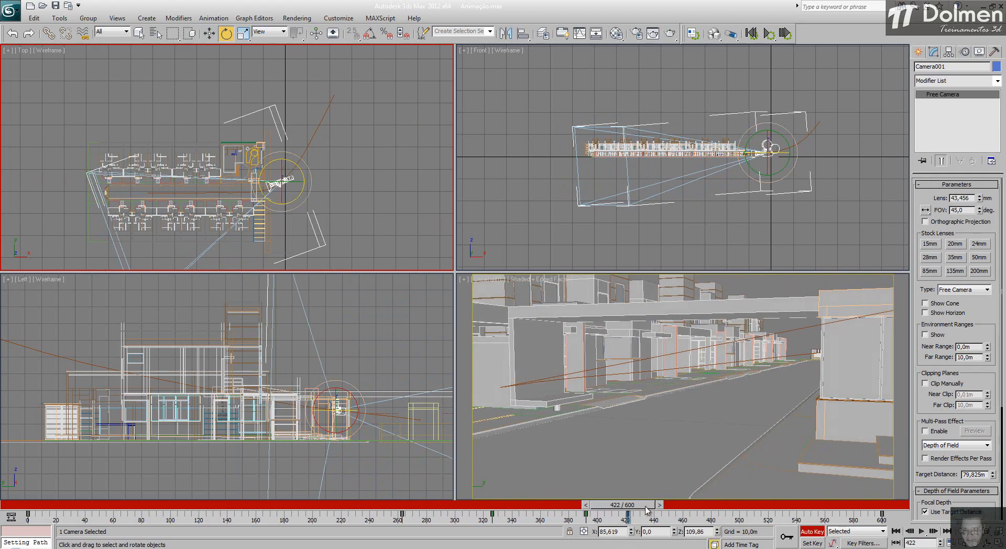
# Step: Play the camera animation in the Camera001 view from frame 0, and replay it from frame 269
pyautogui.moveTo(647, 511); pyautogui.dragTo(2, 503)
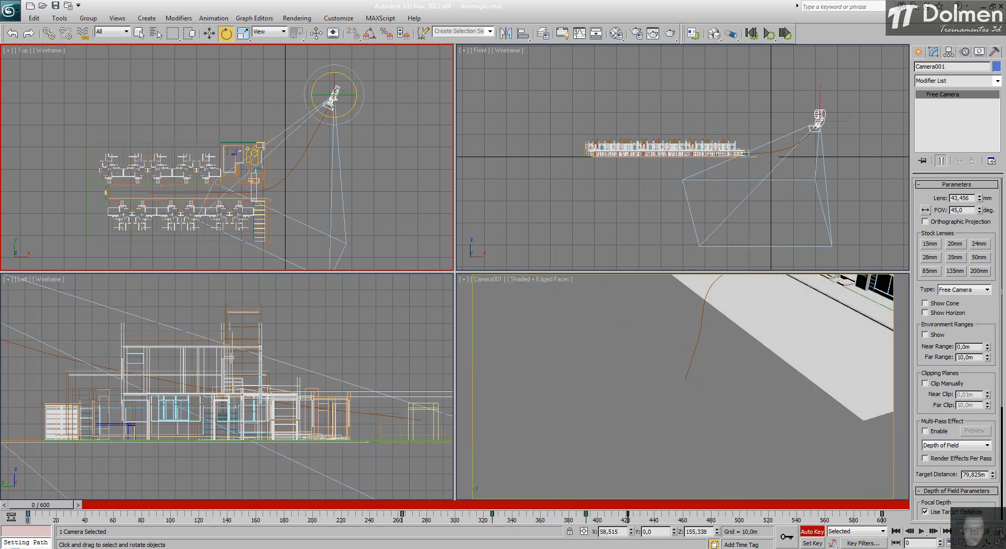
pyautogui.click(922, 532)
pyautogui.rightClick(644, 370)
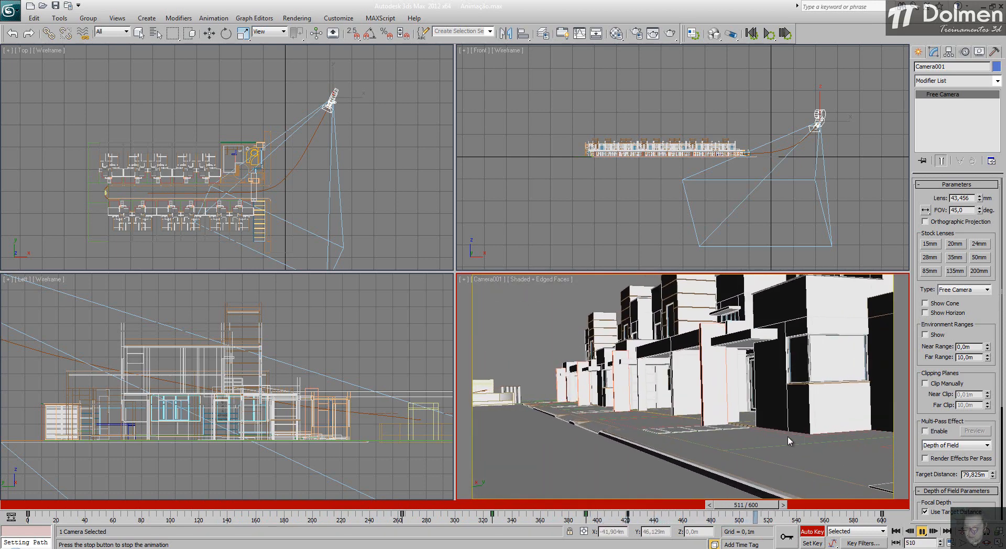
pyautogui.moveTo(787, 505); pyautogui.dragTo(411, 518)
pyautogui.press('e')
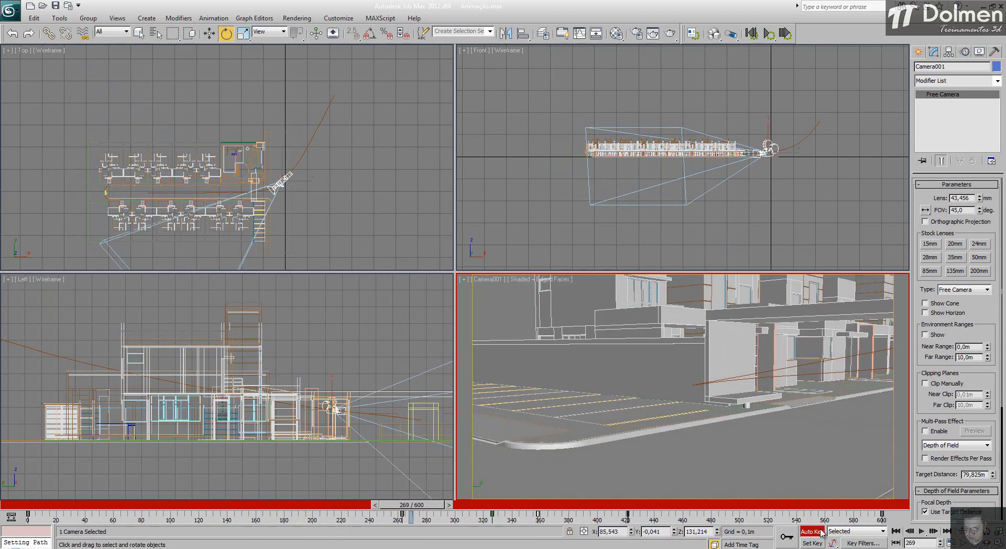
pyautogui.click(922, 531)
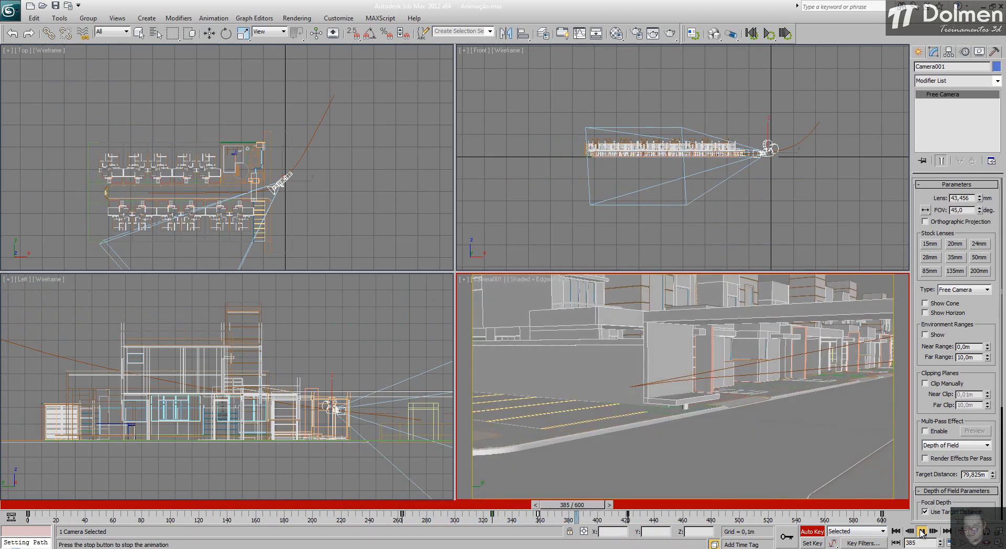
pyautogui.click(922, 531)
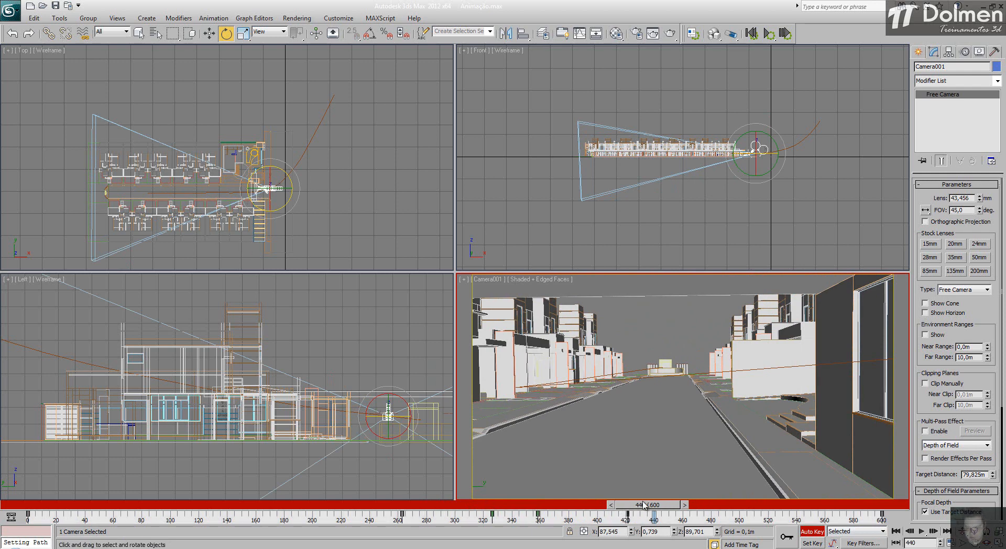
# Step: Rotate the camera toward the street at frame 421 in the Top view and return to frame 0
pyautogui.moveTo(644, 505); pyautogui.dragTo(617, 504)
pyautogui.moveTo(153, 136); pyautogui.dragTo(171, 128, button='middle')
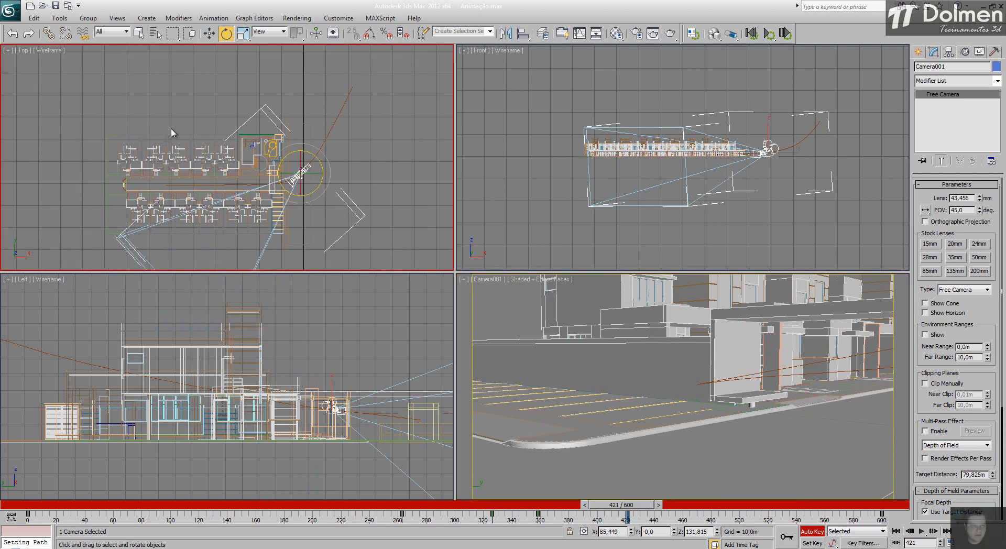
pyautogui.scroll(-5, 257, 163)
pyautogui.moveTo(252, 167); pyautogui.dragTo(246, 143)
pyautogui.moveTo(618, 504); pyautogui.dragTo(29, 506)
pyautogui.press('e')
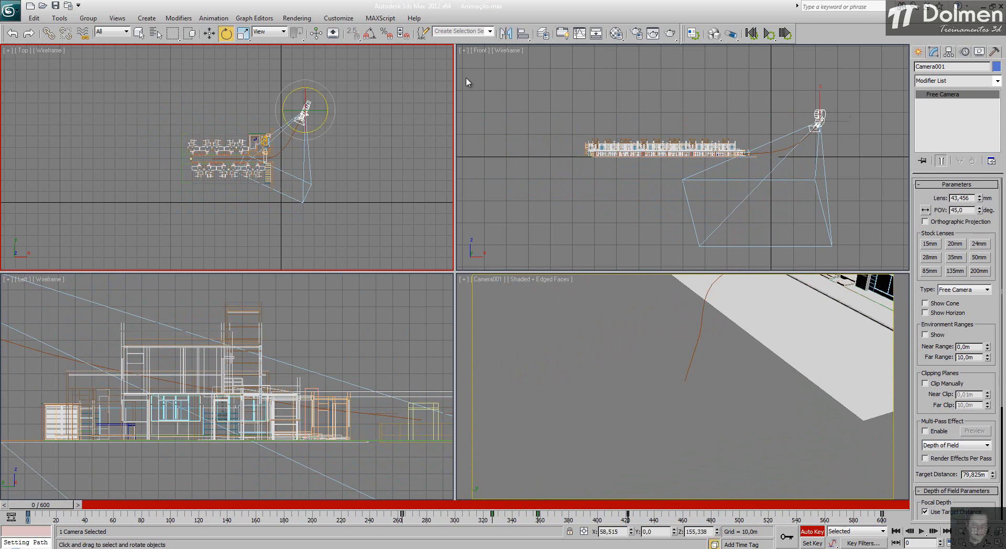
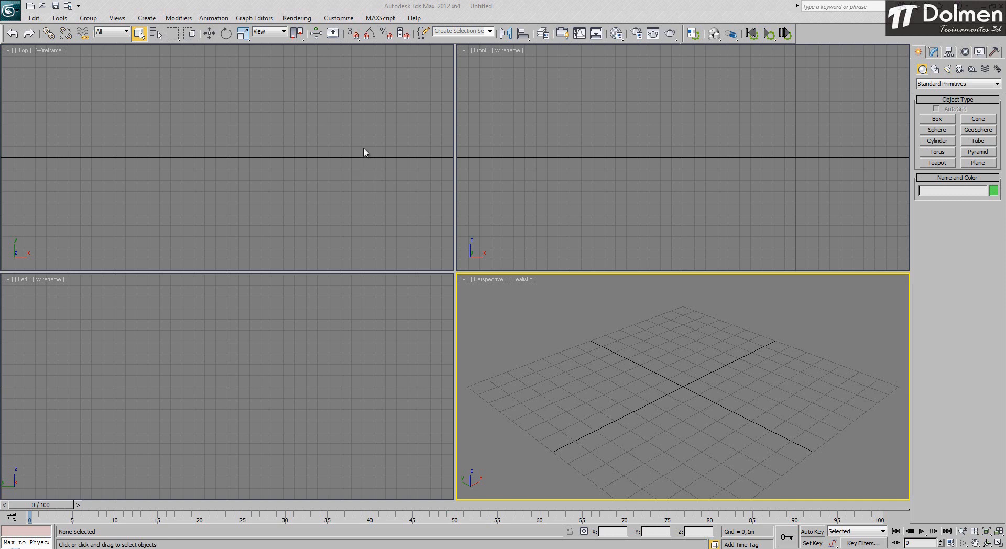
# Step: Open the recent scene Mocap.max, adopting the file's gamma and LUT settings
pyautogui.click(11, 10)
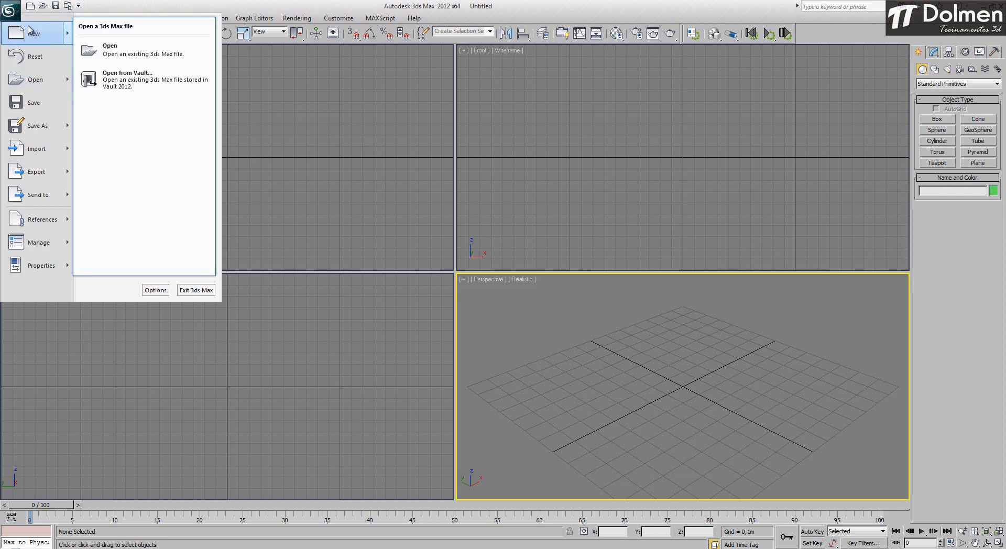
pyautogui.click(9, 9)
pyautogui.click(10, 9)
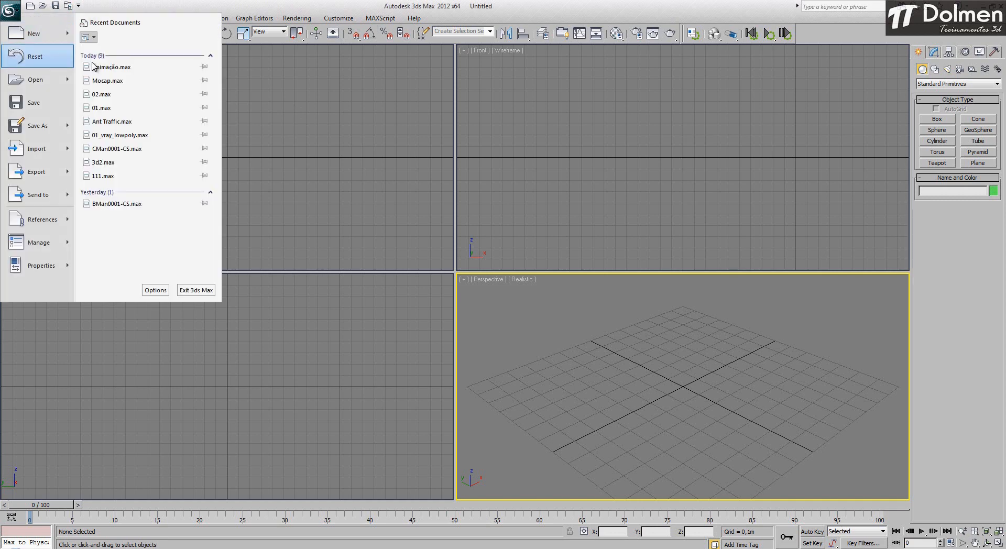
pyautogui.click(128, 82)
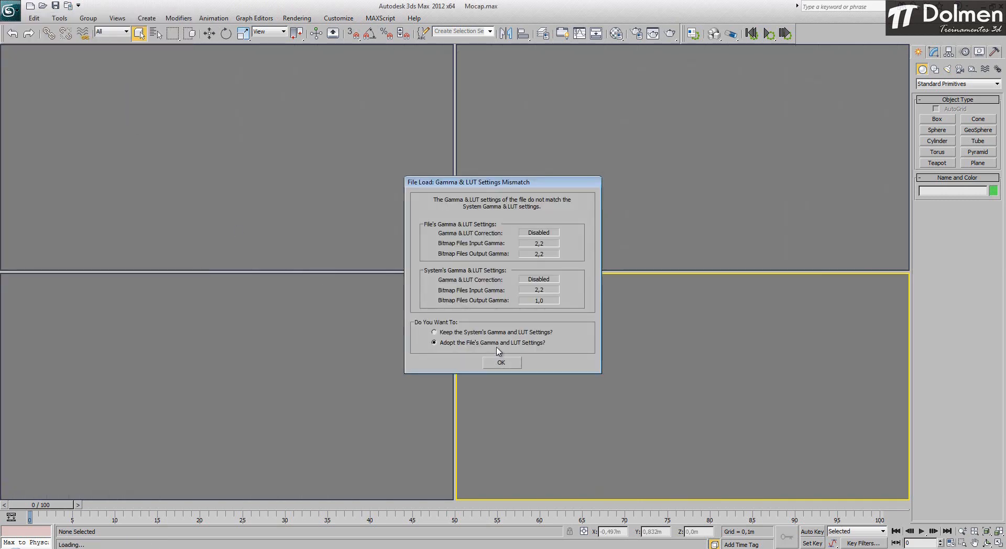
pyautogui.click(513, 362)
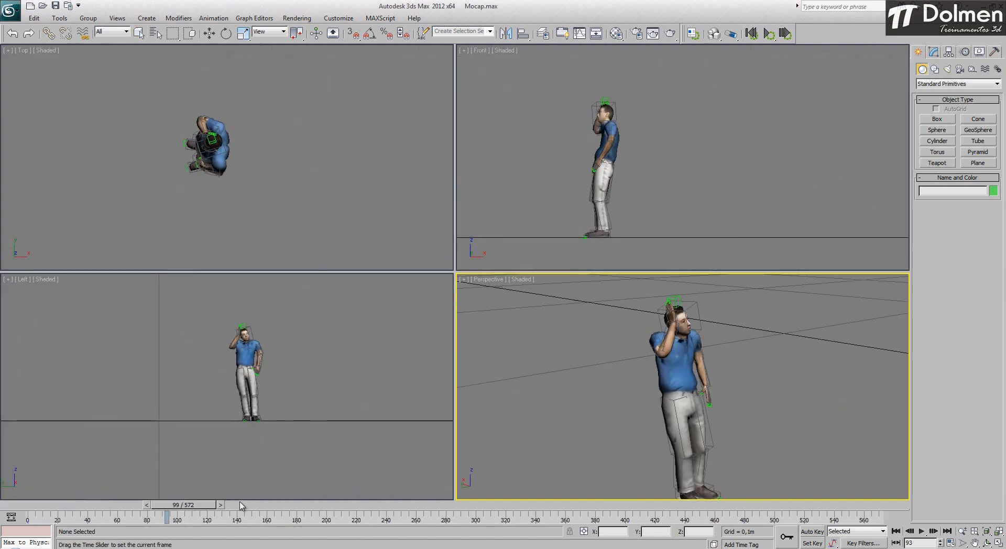
# Step: Select the whole character with its skeleton in the Left view, delete all its animation keys and clear the selection
pyautogui.moveTo(65, 505)
pyautogui.mouseDown()
pyautogui.moveTo(295, 507)
pyautogui.moveTo(58, 501)
pyautogui.mouseUp()
pyautogui.press('q')
pyautogui.moveTo(177, 319); pyautogui.dragTo(319, 435)
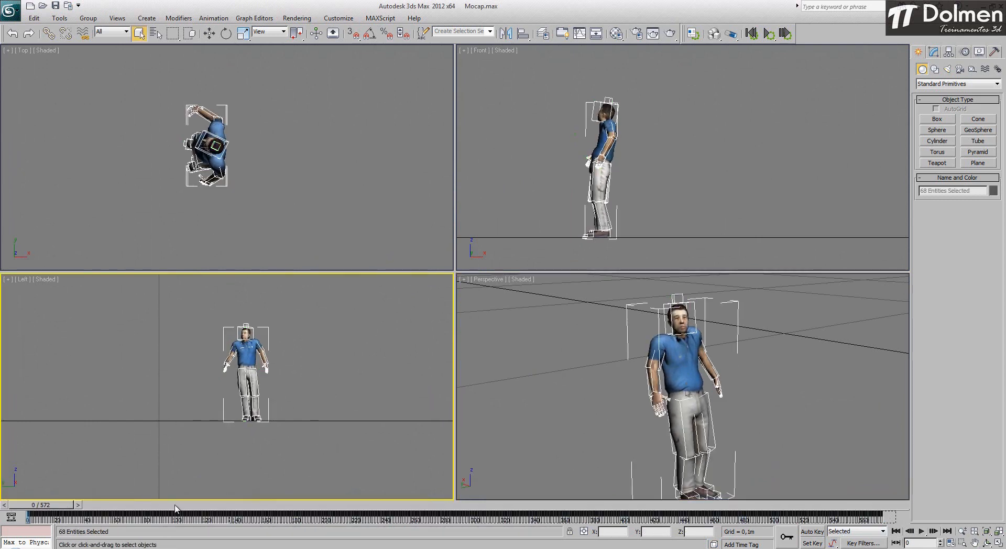
pyautogui.moveTo(62, 508); pyautogui.dragTo(25, 506)
pyautogui.press('Delete')
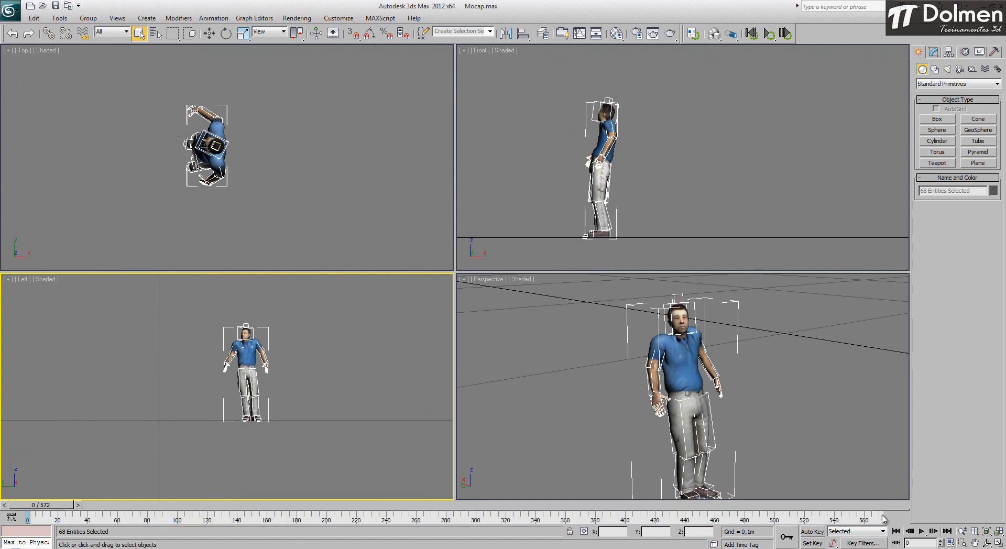
pyautogui.click(592, 357)
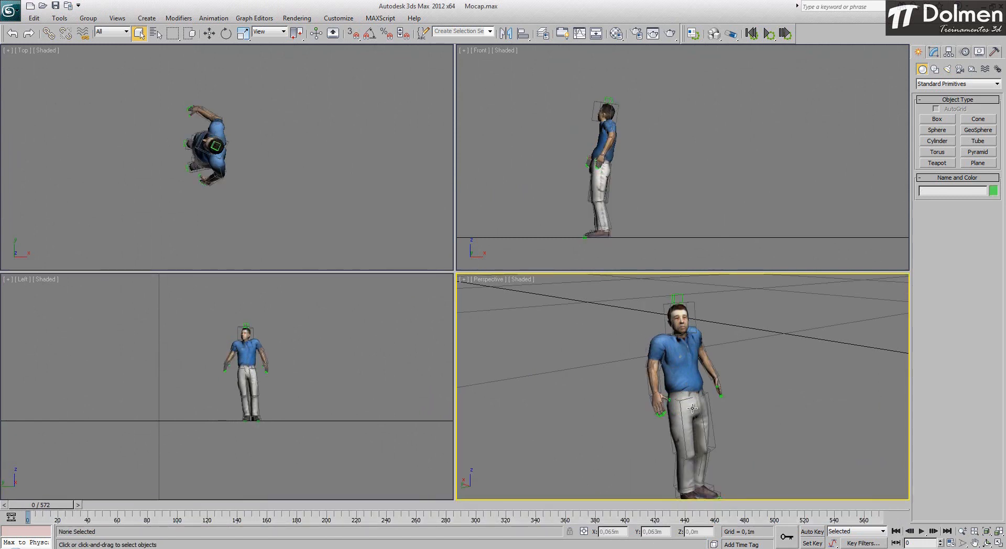
# Step: Examine the character's skeleton in a maximized Perspective view by hiding CMan0001-Mesh, and unhide all objects
pyautogui.click(999, 543)
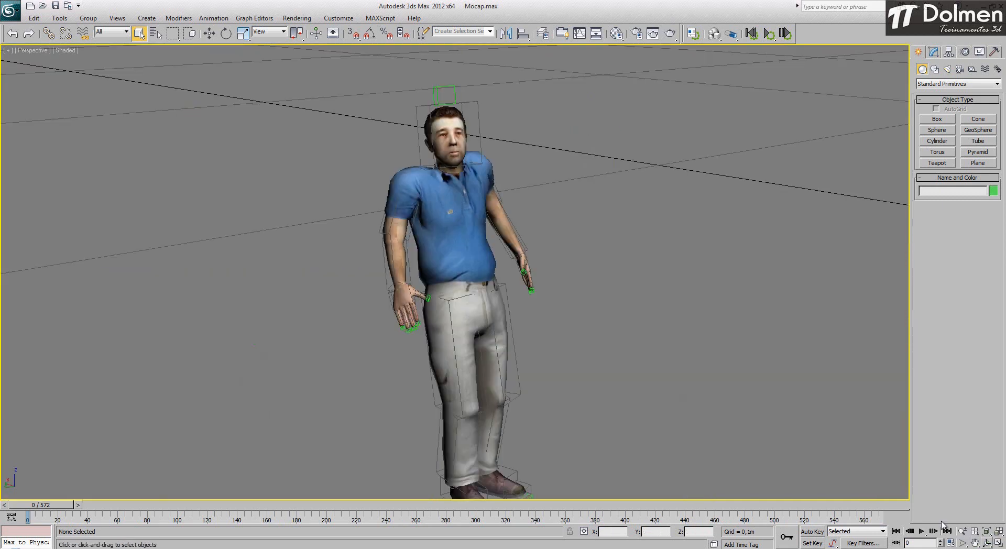
pyautogui.moveTo(495, 276); pyautogui.dragTo(485, 247, button='middle')
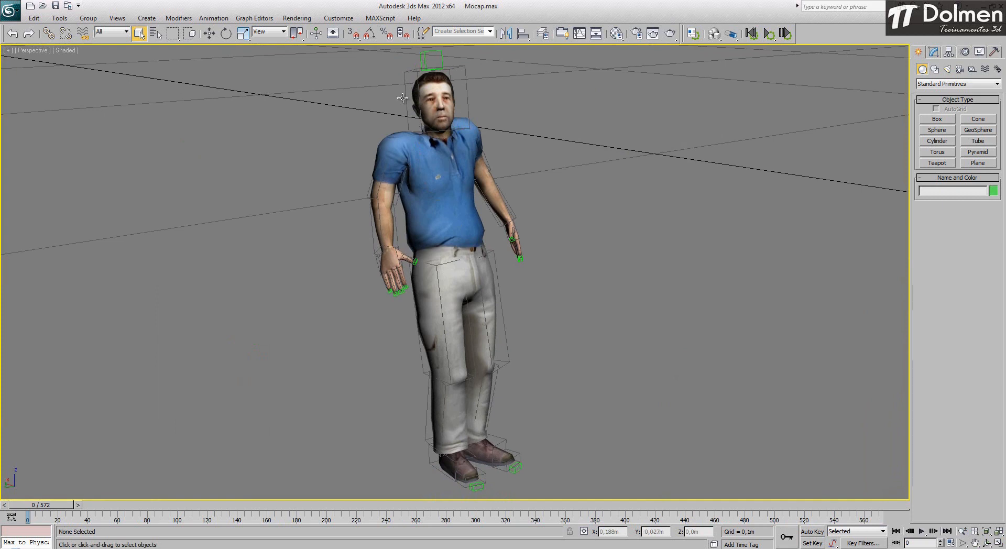
pyautogui.click(409, 148)
pyautogui.rightClick(409, 148)
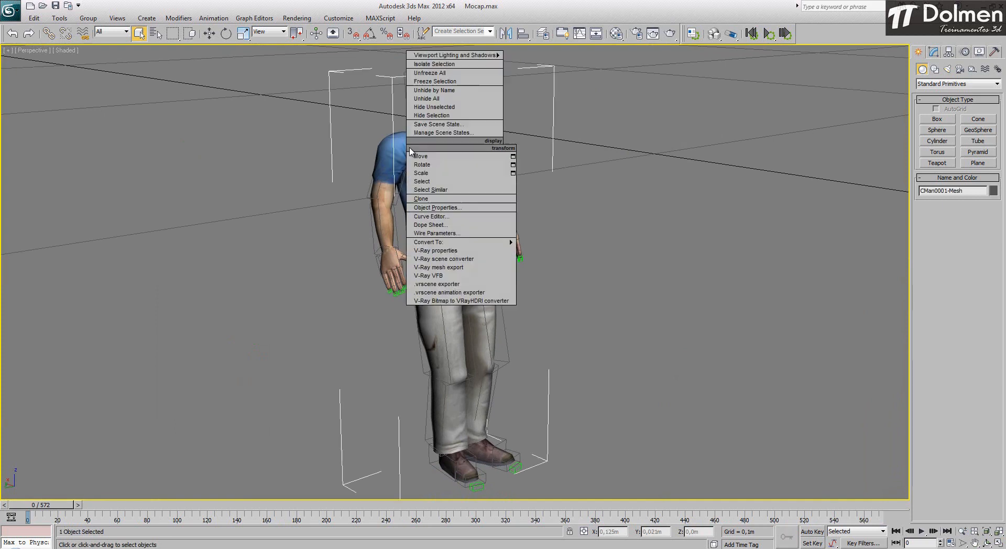
pyautogui.click(444, 116)
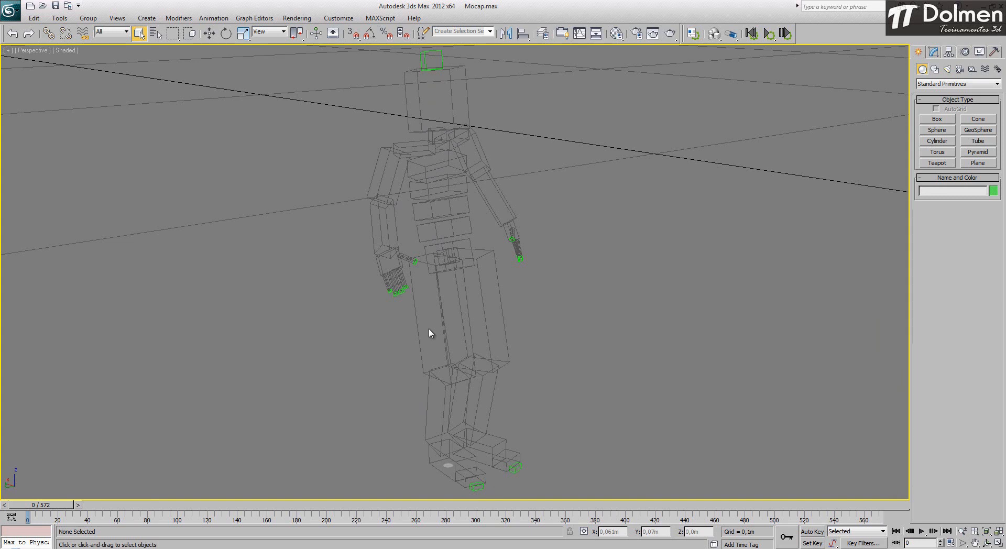
pyautogui.rightClick(432, 230)
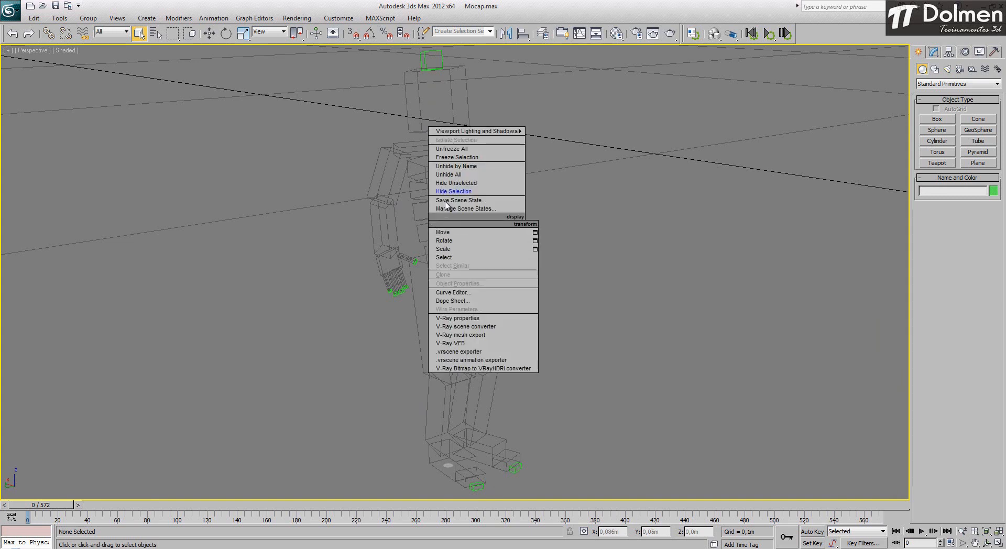
pyautogui.click(459, 176)
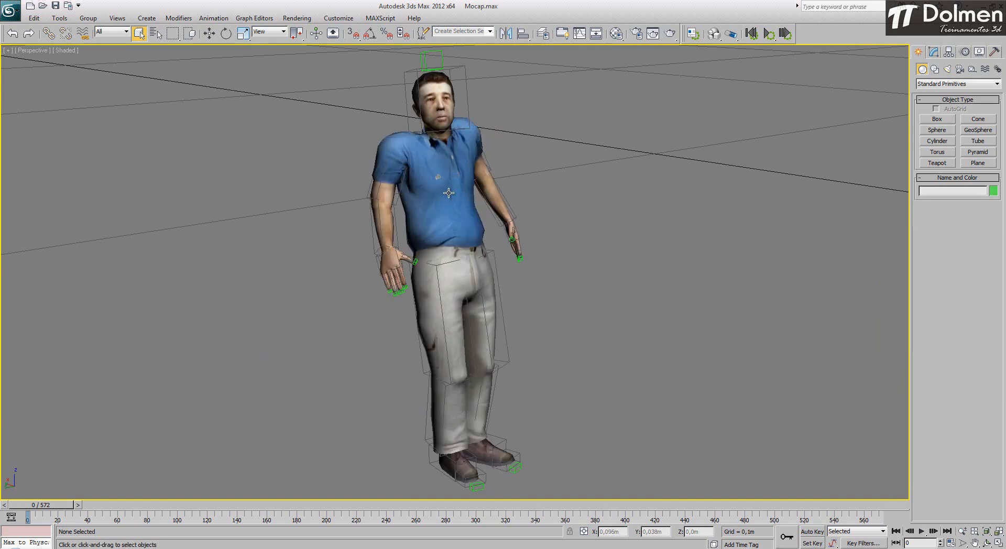
# Step: Inspect the modifiers applied to the character mesh CMan0001-Mesh
pyautogui.click(382, 227)
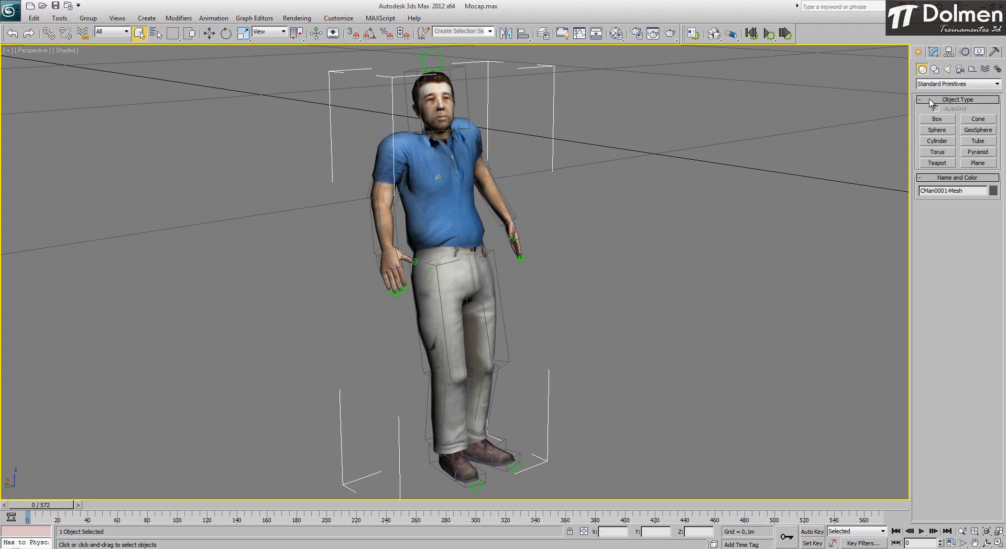
pyautogui.click(933, 53)
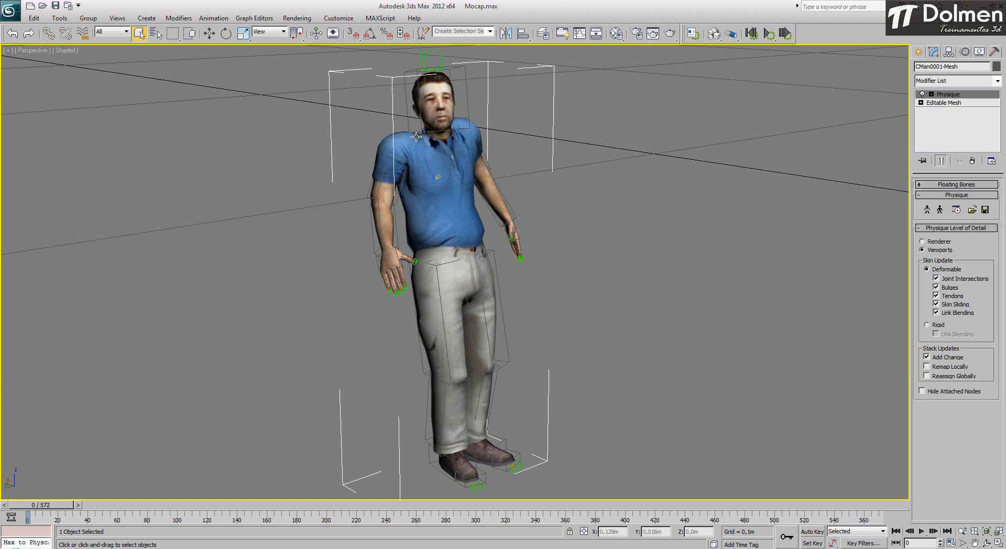
pyautogui.click(703, 220)
# Step: Select the character's right forearm bone and try to move it
pyautogui.click(398, 233)
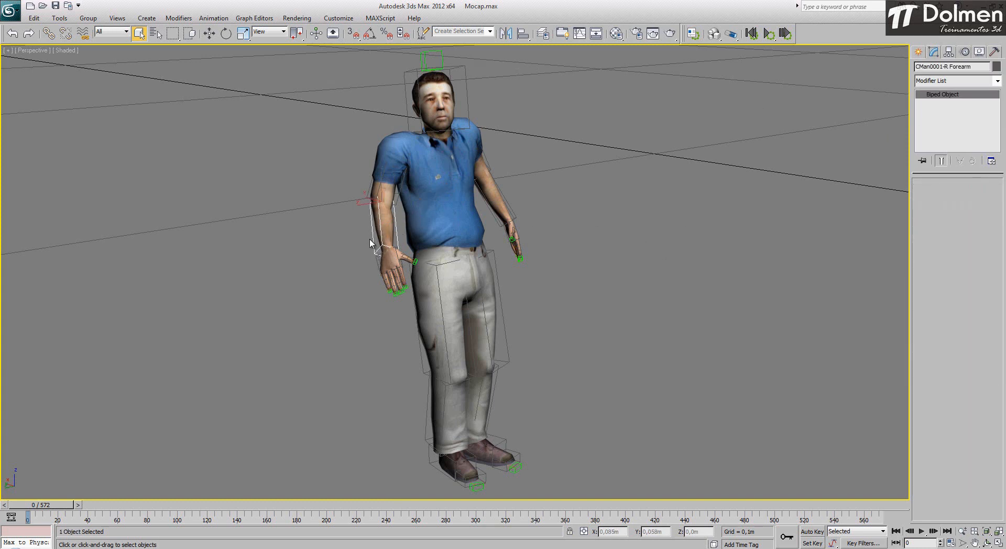
pyautogui.press('e')
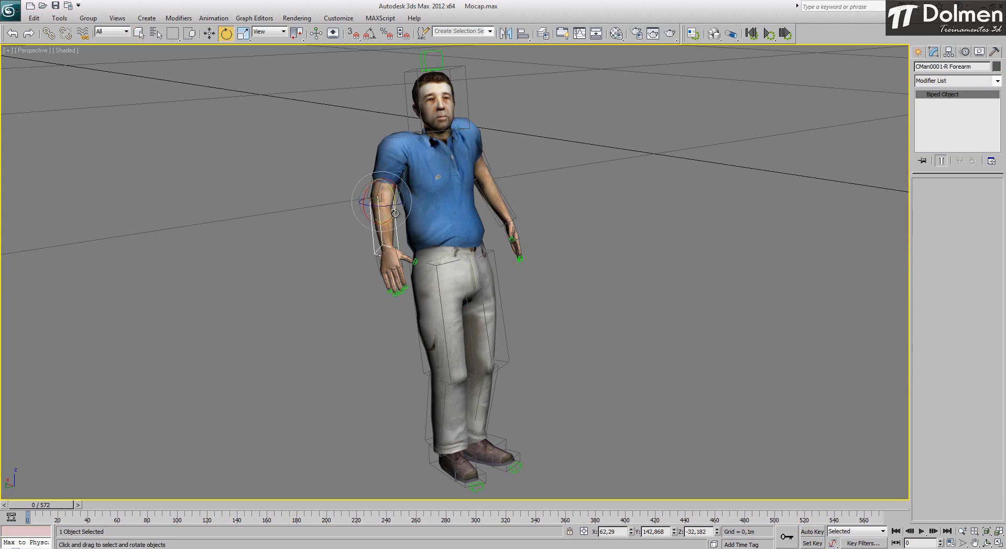
pyautogui.press('w')
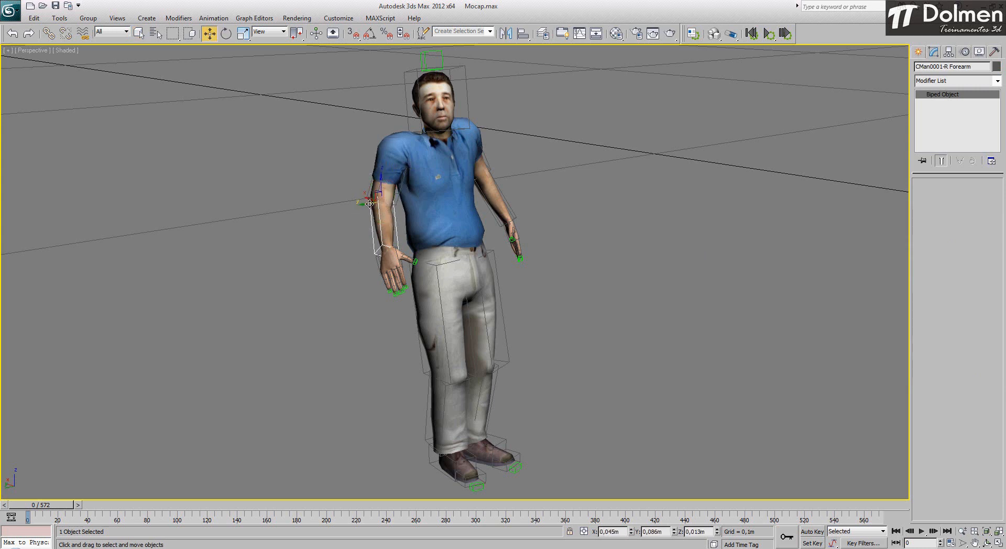
pyautogui.moveTo(368, 204)
pyautogui.mouseDown()
pyautogui.moveTo(330, 210)
pyautogui.moveTo(195, 126)
pyautogui.moveTo(511, 171)
pyautogui.moveTo(403, 144)
pyautogui.moveTo(231, 174)
pyautogui.moveTo(207, 152)
pyautogui.moveTo(369, 200)
pyautogui.mouseUp()
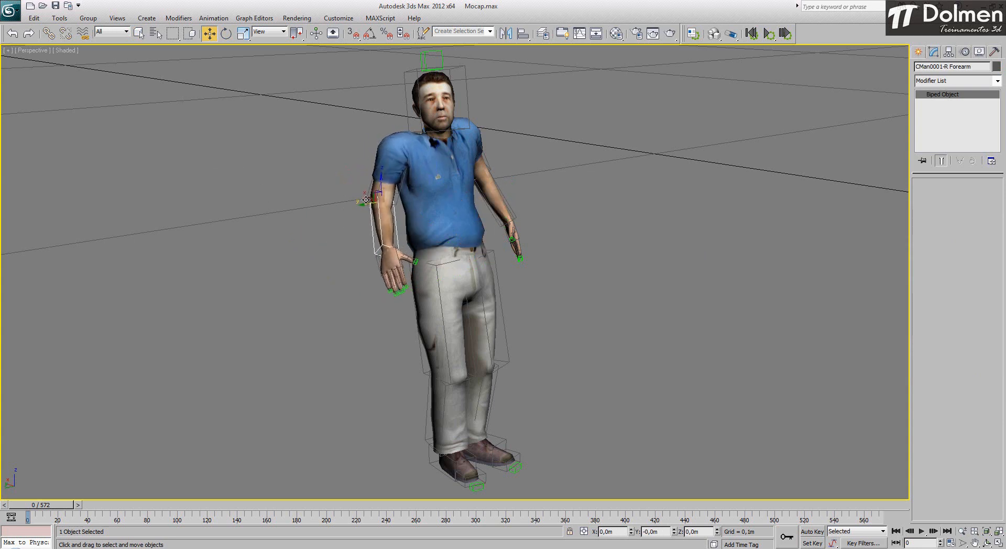
# Step: Rotate the character's head bone to tilt it forward and back, and turn it slightly about its Z axis
pyautogui.click(461, 90)
pyautogui.press('e')
pyautogui.moveTo(445, 130); pyautogui.dragTo(430, 74)
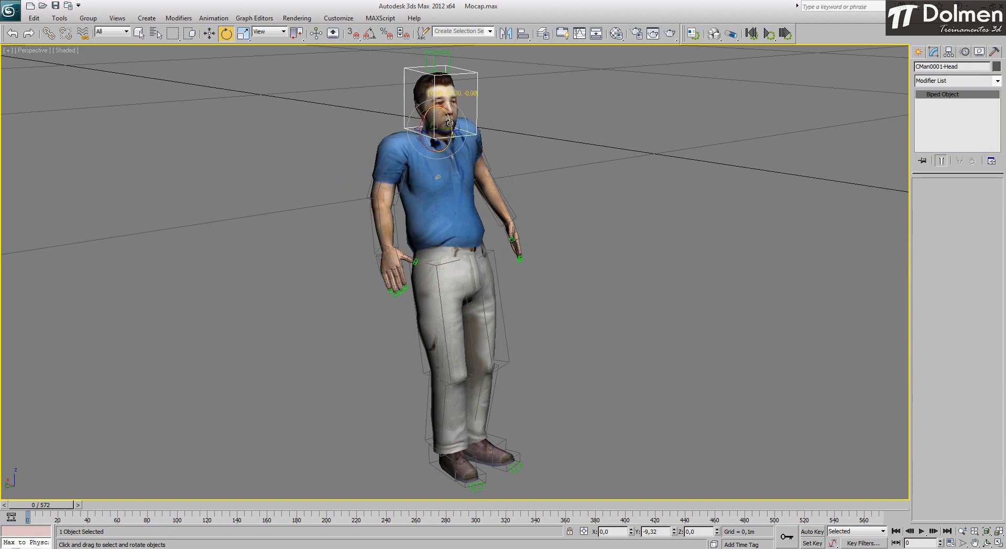
pyautogui.moveTo(414, 53); pyautogui.dragTo(283, 89)
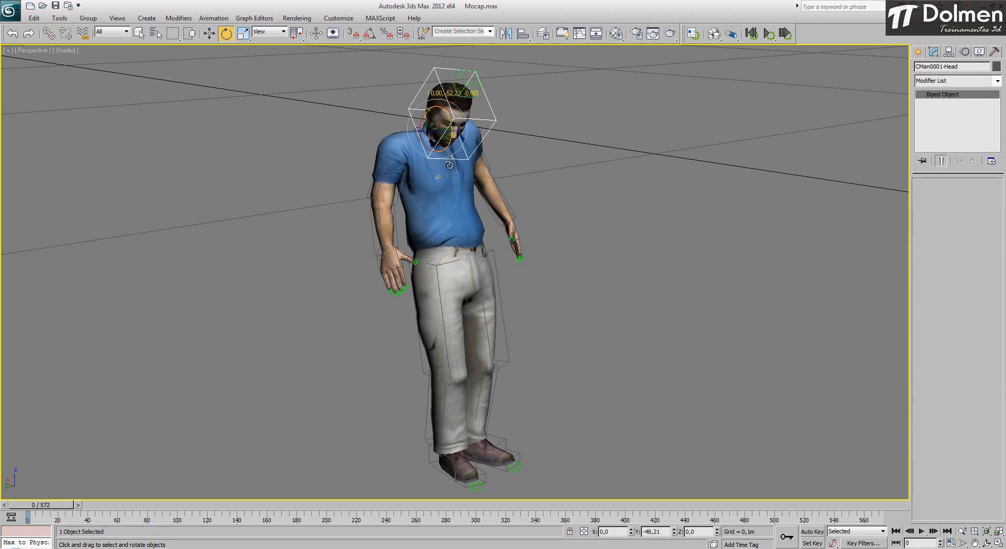
pyautogui.moveTo(450, 165); pyautogui.dragTo(452, 152)
pyautogui.scroll(5, 454, 127)
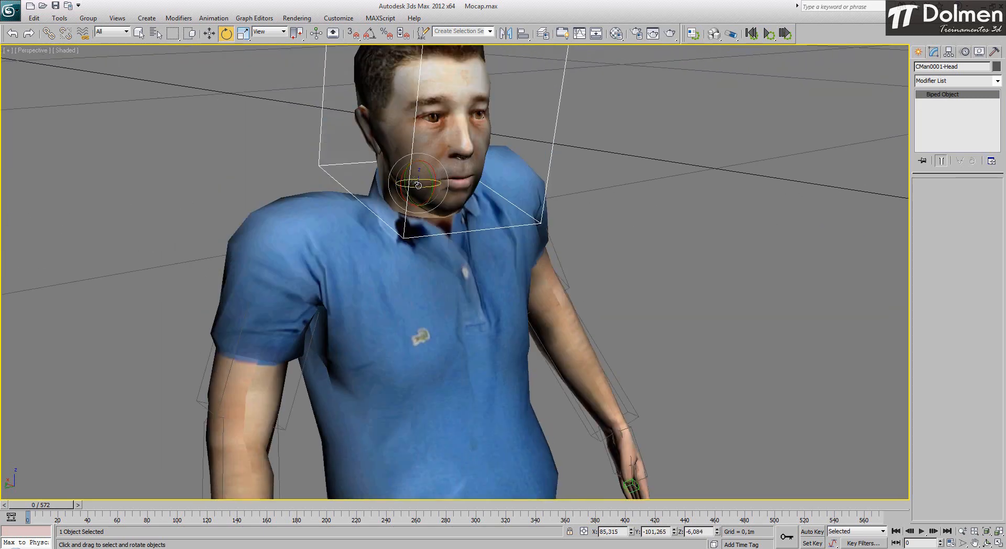
pyautogui.moveTo(418, 184)
pyautogui.mouseDown()
pyautogui.moveTo(701, 172)
pyautogui.moveTo(618, 186)
pyautogui.moveTo(417, 181)
pyautogui.mouseUp()
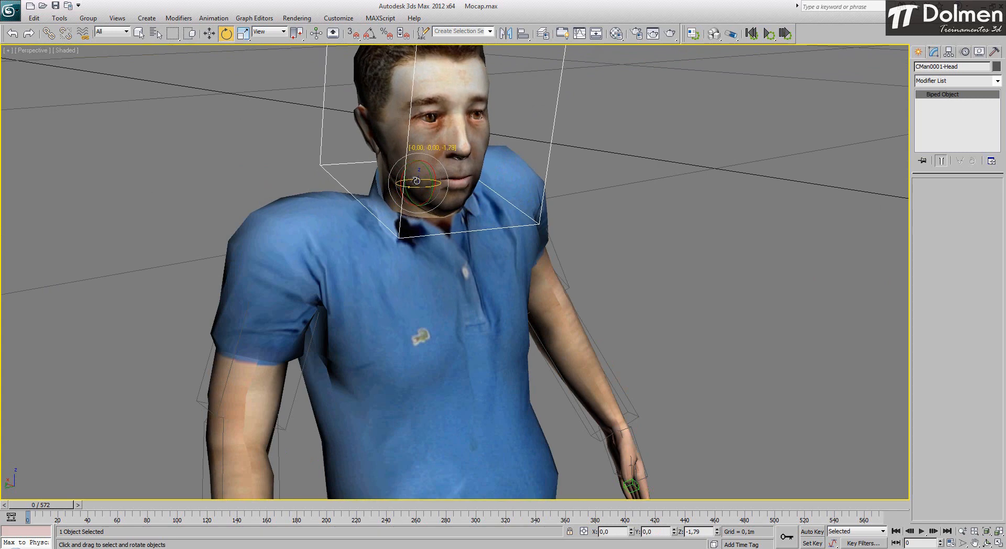
pyautogui.scroll(-6, 495, 206)
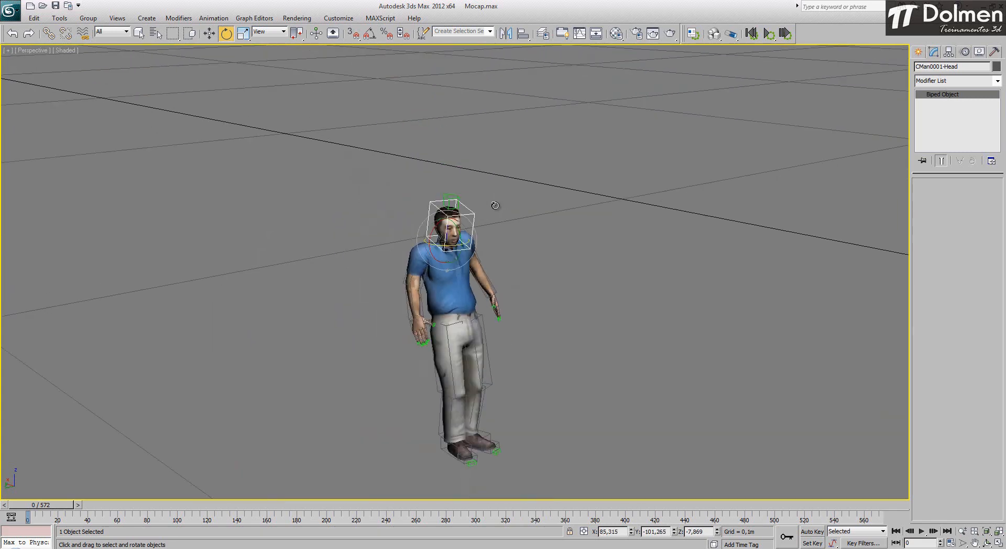
# Step: Make room beside the character and open the creation parameters of the Biped system
pyautogui.press('w')
pyautogui.moveTo(512, 305); pyautogui.dragTo(380, 241, button='middle')
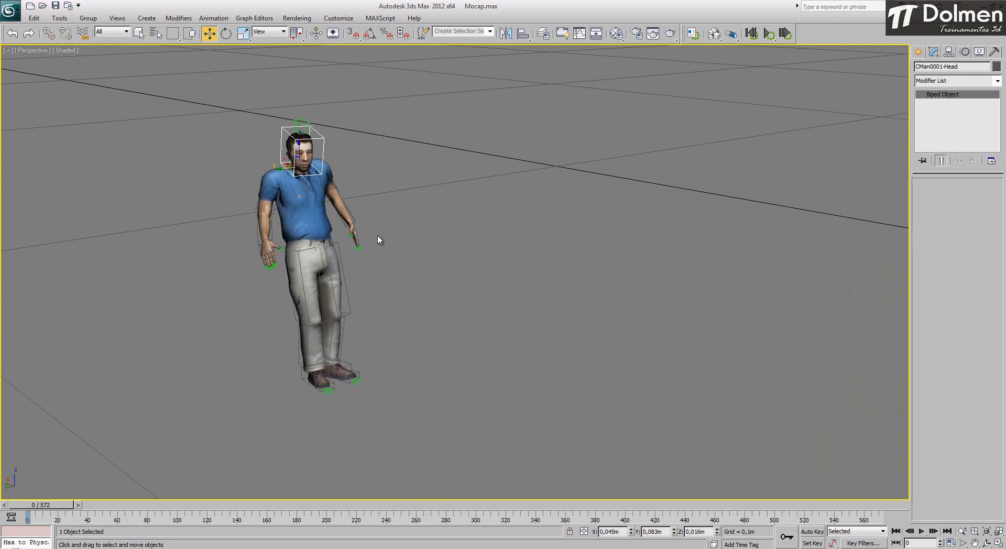
pyautogui.moveTo(404, 207); pyautogui.dragTo(368, 218, button='middle')
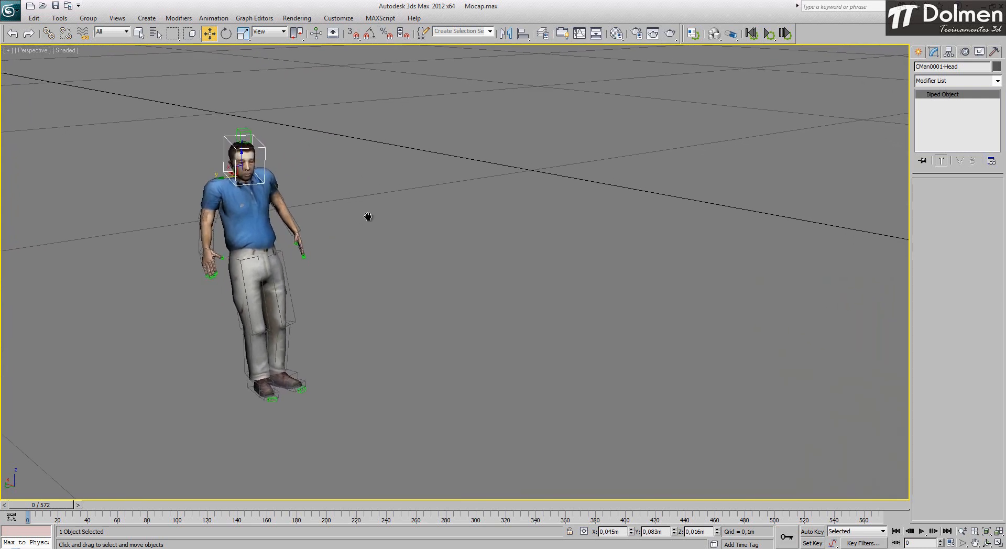
pyautogui.click(918, 53)
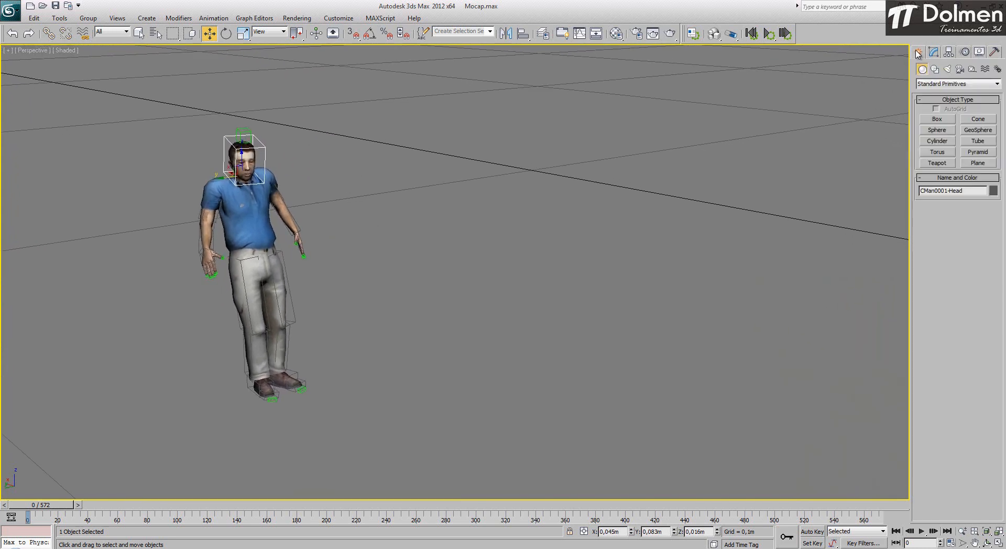
pyautogui.click(997, 71)
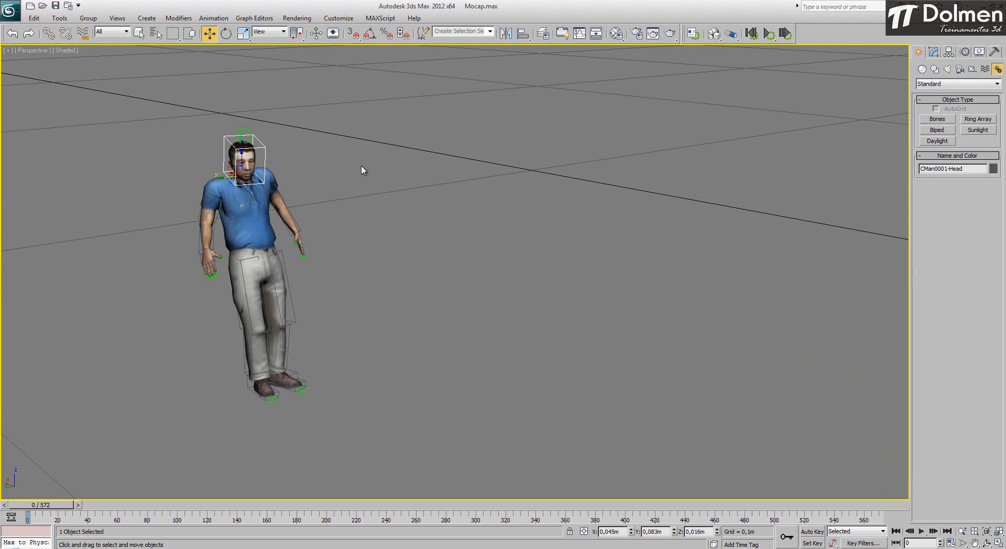
pyautogui.click(937, 131)
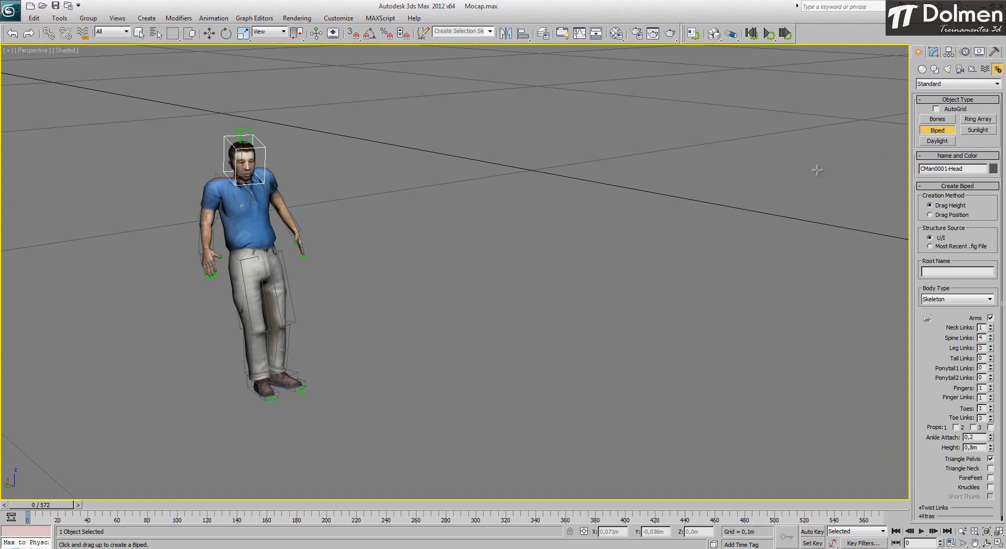
# Step: Draw a zigzag chain of three bones with an end bone on the ground beside the character
pyautogui.click(937, 119)
pyautogui.keyDown('ctrl'); pyautogui.keyDown('alt'); pyautogui.moveTo(754, 181); pyautogui.dragTo(624, 222, button='middle'); pyautogui.keyUp('alt'); pyautogui.keyUp('ctrl')
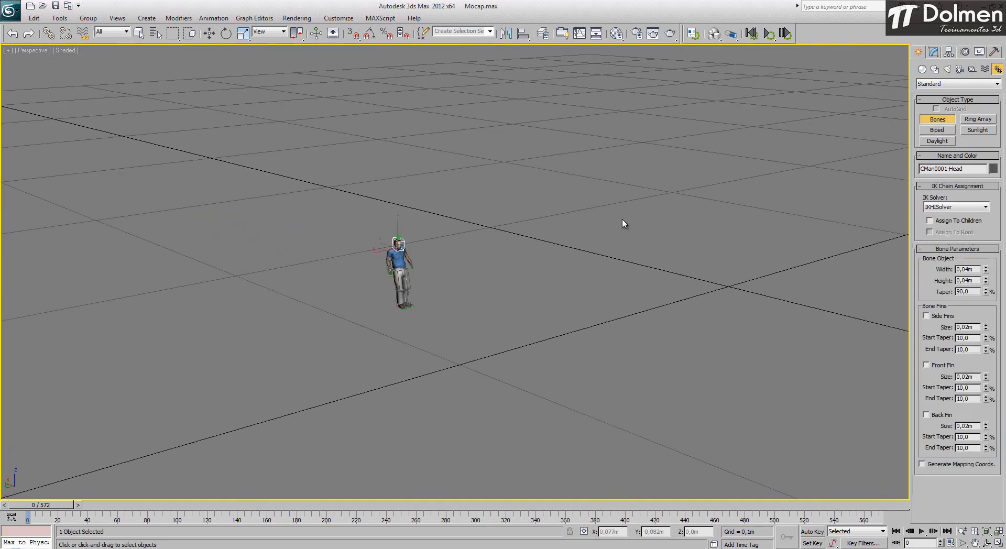
pyautogui.click(475, 229)
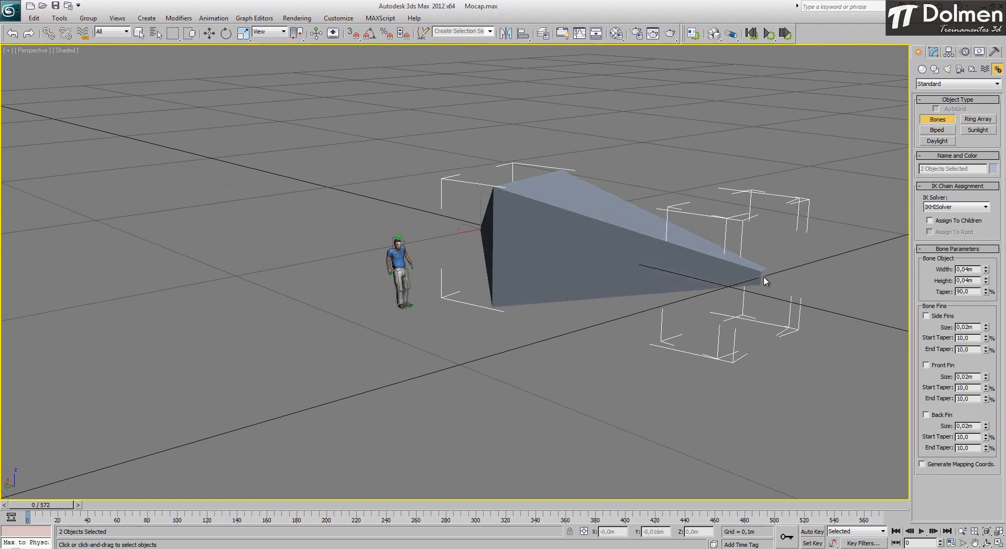
pyautogui.click(764, 281)
pyautogui.click(642, 346)
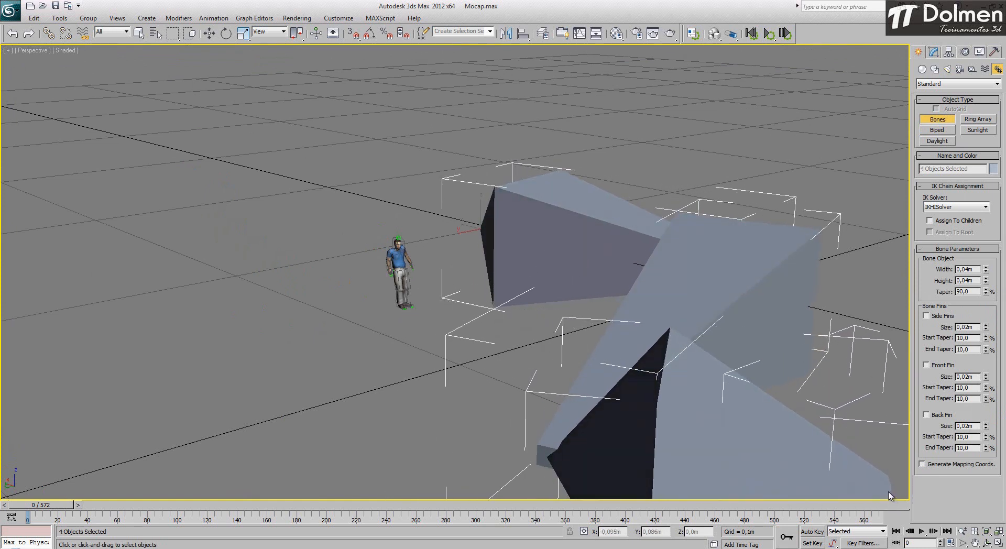
pyautogui.click(835, 442)
pyautogui.rightClick(786, 385)
pyautogui.scroll(-8, 411, 216)
pyautogui.press('w')
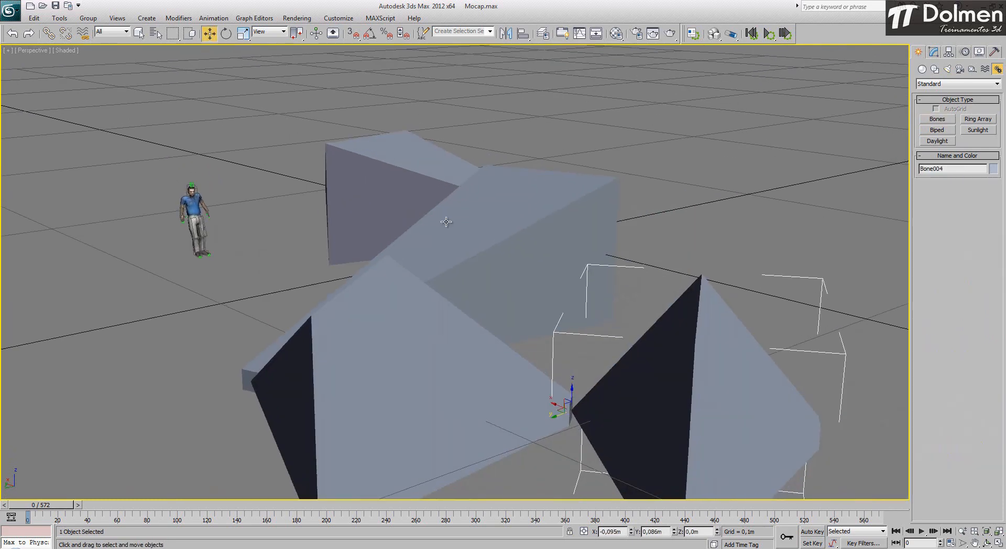
pyautogui.scroll(8, 458, 289)
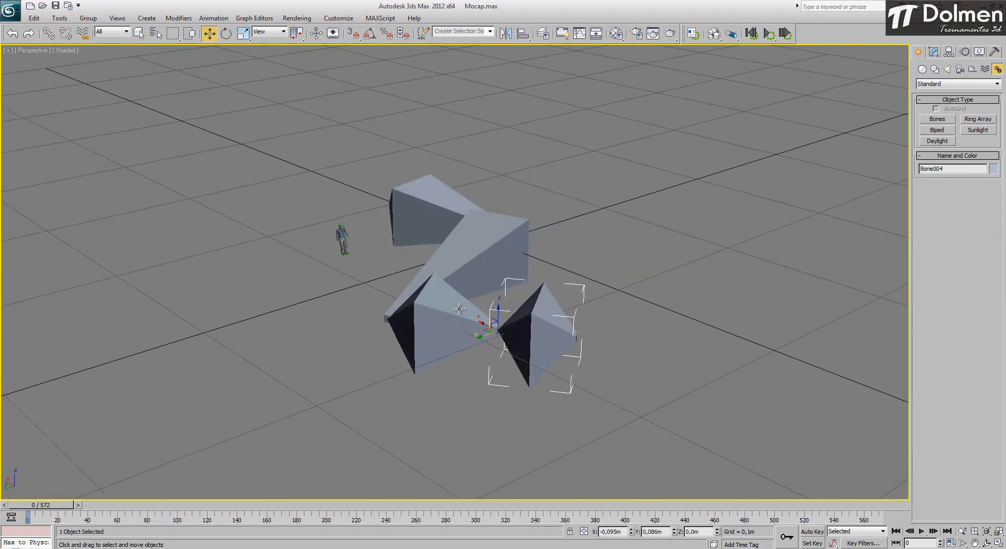
# Step: Rotate the chain's second and third bones about the Z axis to test how the child bones follow
pyautogui.click(469, 224)
pyautogui.press('e')
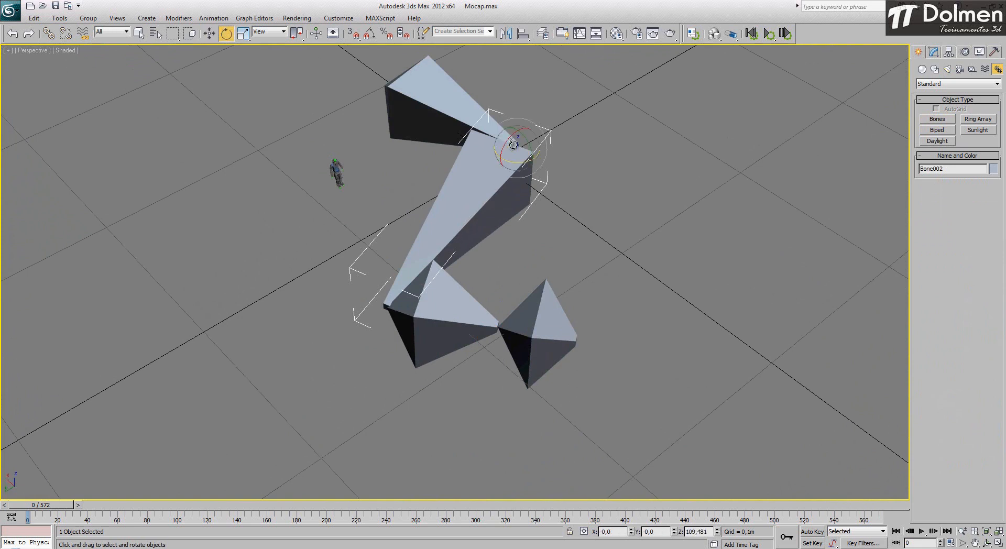
pyautogui.moveTo(515, 158); pyautogui.dragTo(582, 198)
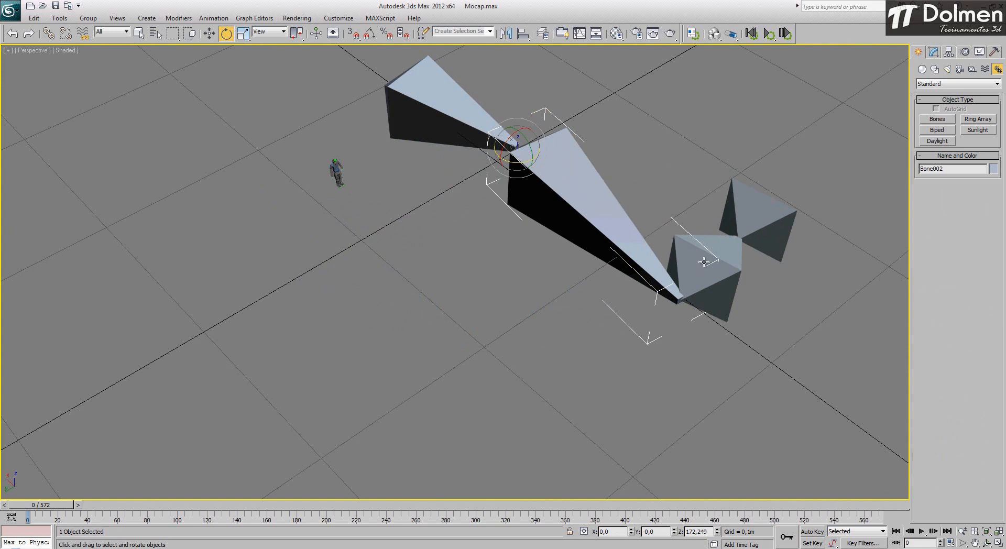
pyautogui.click(688, 272)
pyautogui.moveTo(676, 316); pyautogui.dragTo(434, 152)
# Step: Swing the chain's root bone back and forth about Z, and bend the second bone again
pyautogui.click(448, 120)
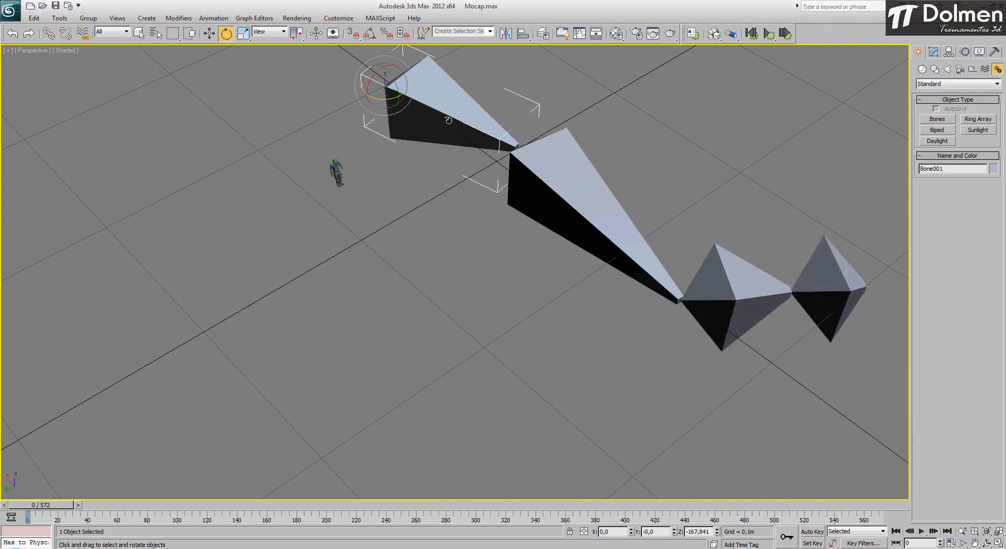
pyautogui.moveTo(381, 100); pyautogui.dragTo(385, 141)
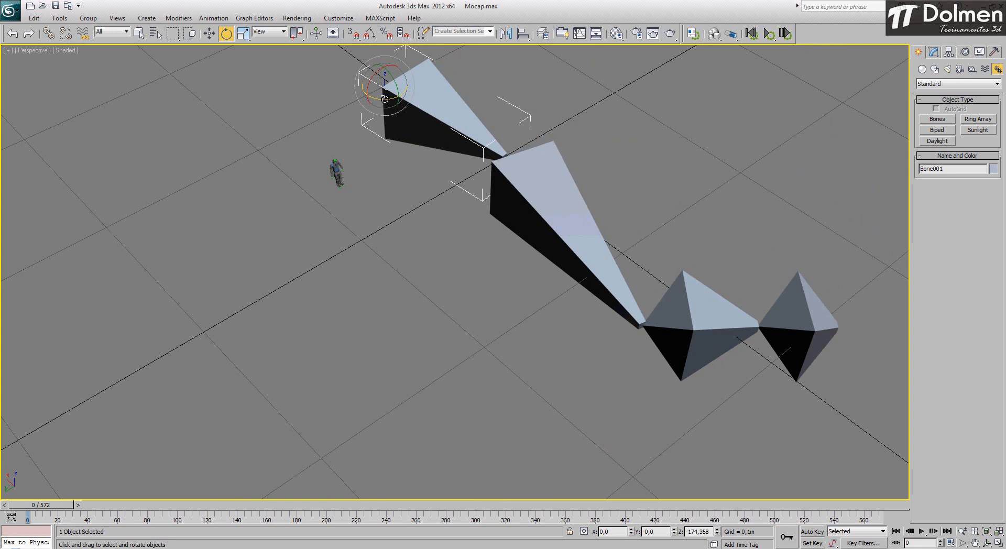
pyautogui.moveTo(385, 99); pyautogui.dragTo(427, 117)
pyautogui.click(583, 139)
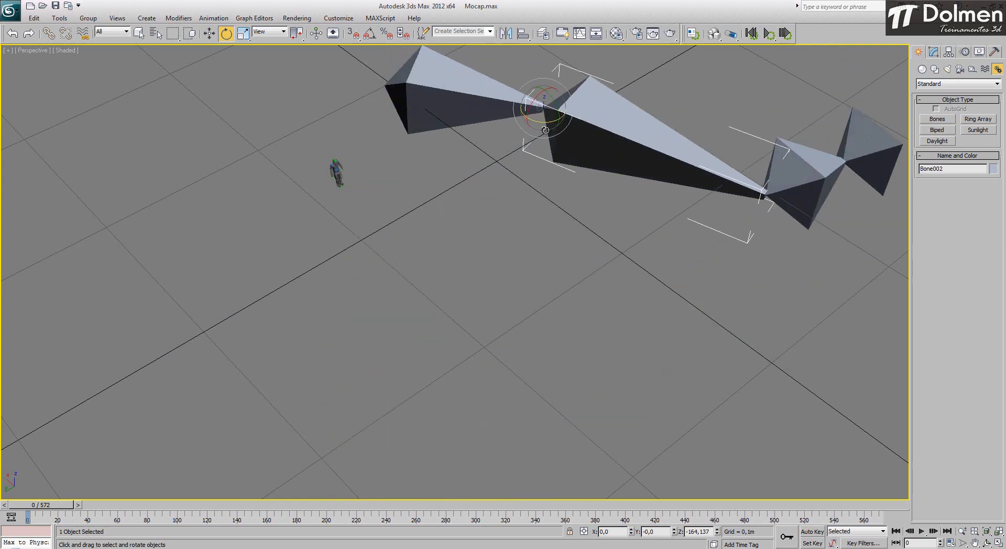
pyautogui.moveTo(545, 130); pyautogui.dragTo(513, 138)
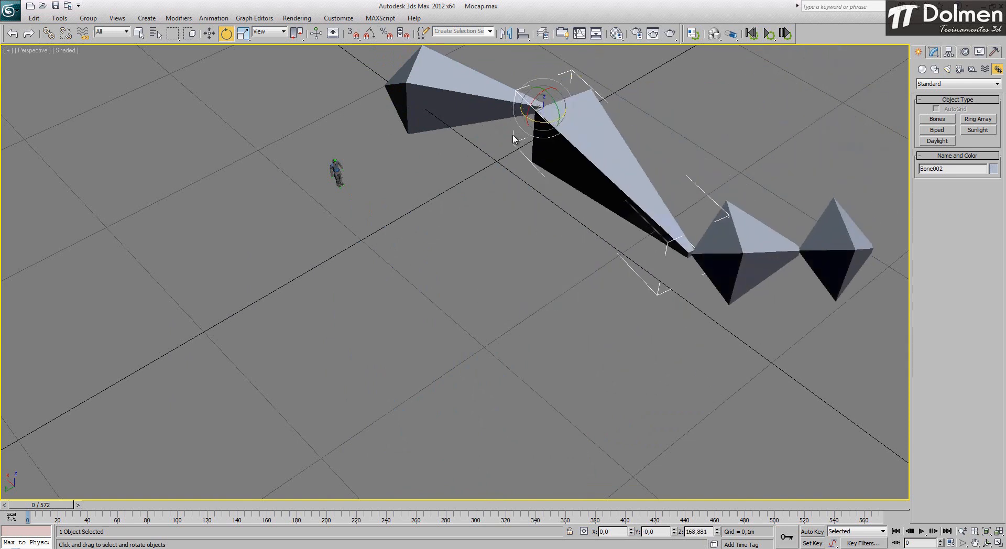
# Step: Delete all the bones of the test chain
pyautogui.press('Delete')
pyautogui.moveTo(533, 84); pyautogui.dragTo(786, 330)
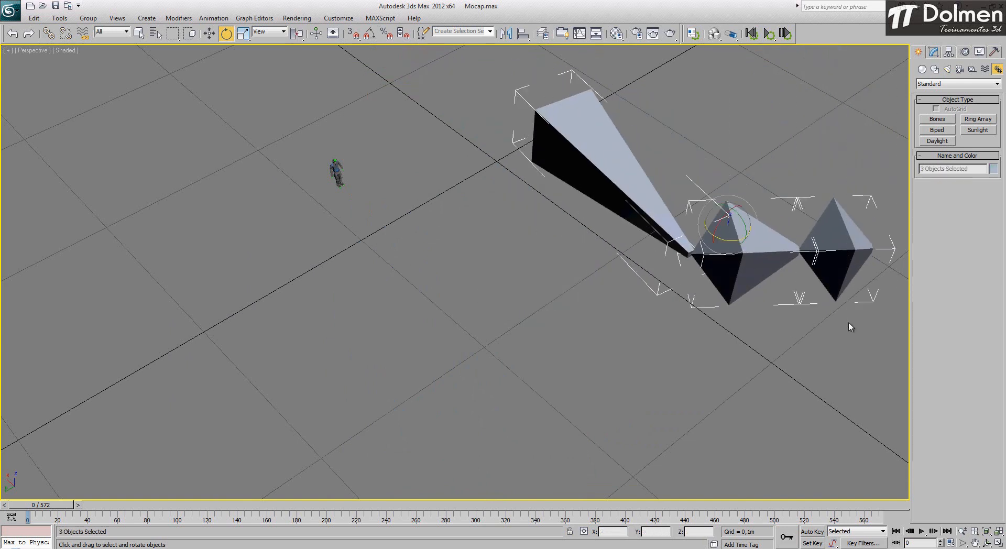
pyautogui.press('Delete')
# Step: Create a skeleton-type Biped about 0,021 m high on the ground beside the character
pyautogui.scroll(3, 482, 209)
pyautogui.moveTo(332, 170); pyautogui.dragTo(432, 226, button='middle')
pyautogui.scroll(3, 346, 213)
pyautogui.moveTo(347, 156); pyautogui.dragTo(408, 253, button='middle')
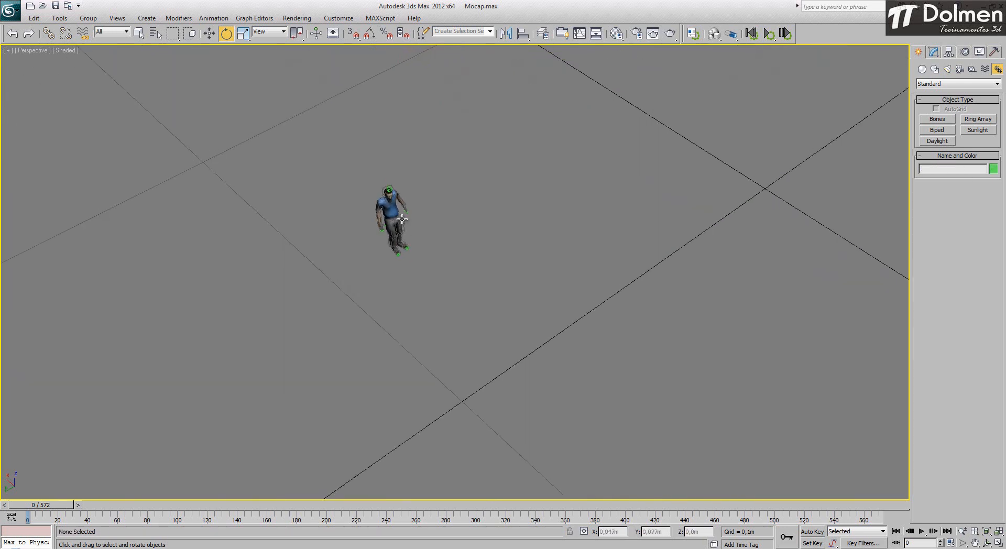
pyautogui.scroll(5, 402, 219)
pyautogui.keyDown('alt'); pyautogui.moveTo(321, 213); pyautogui.dragTo(312, 181, button='middle'); pyautogui.keyUp('alt')
pyautogui.press('z')
pyautogui.scroll(-3, 637, 229)
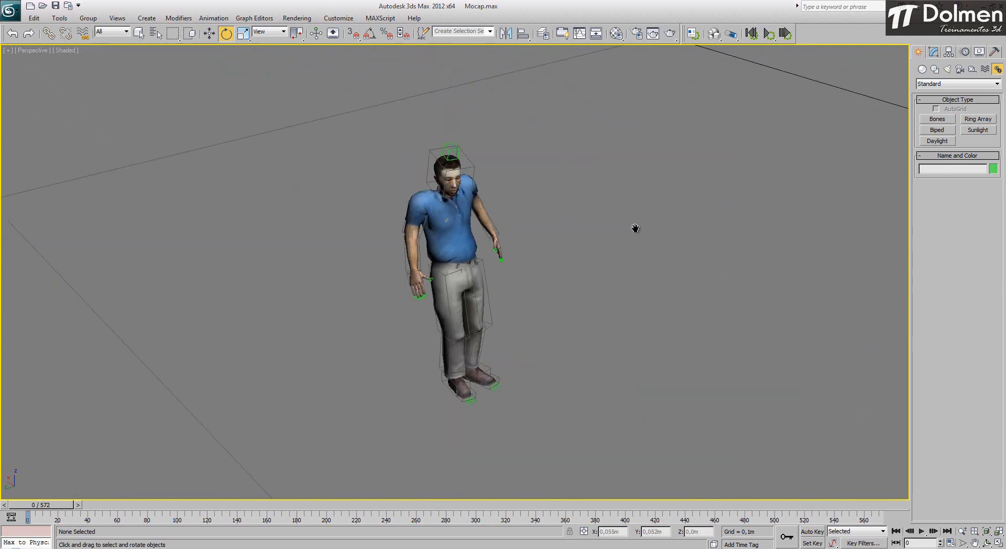
pyautogui.moveTo(635, 230); pyautogui.dragTo(430, 252, button='middle')
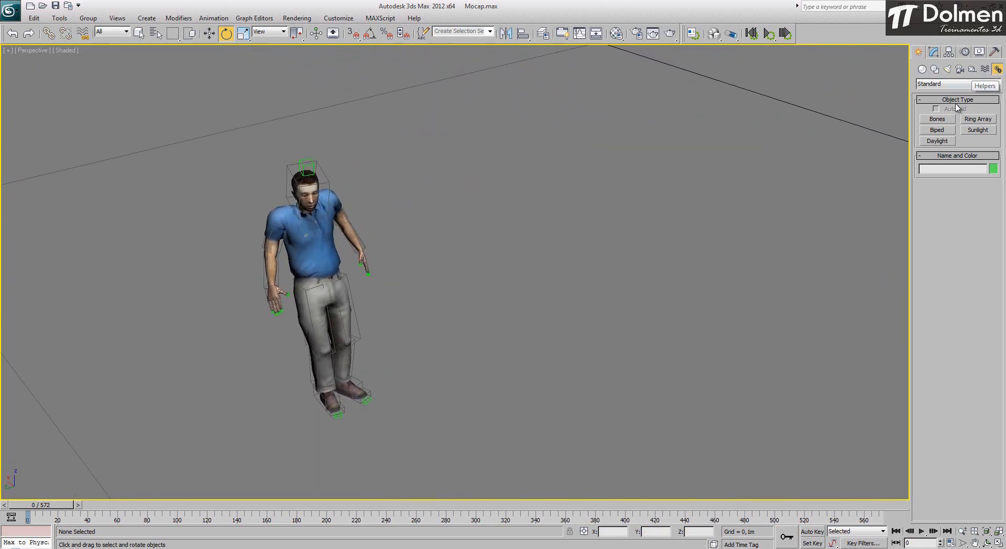
pyautogui.click(942, 131)
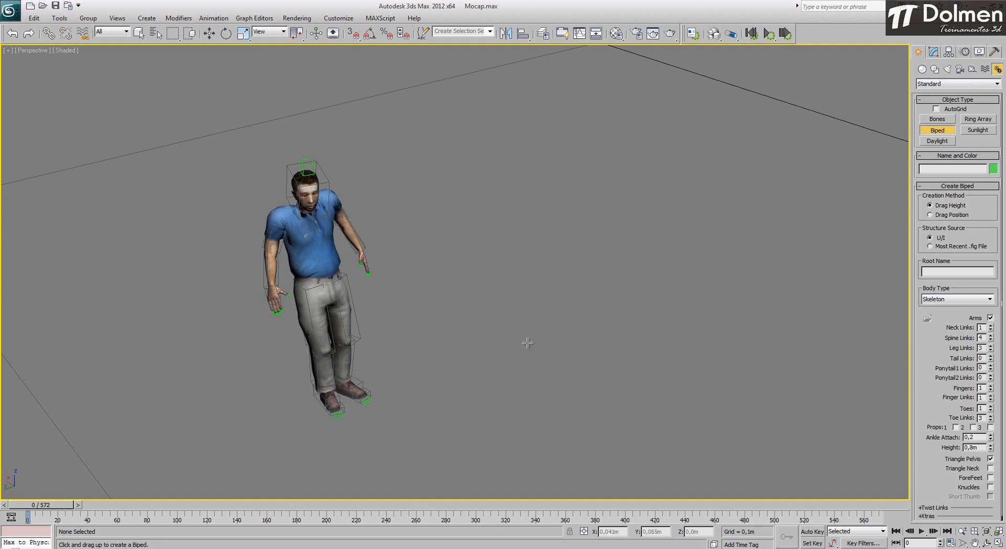
pyautogui.click(512, 338)
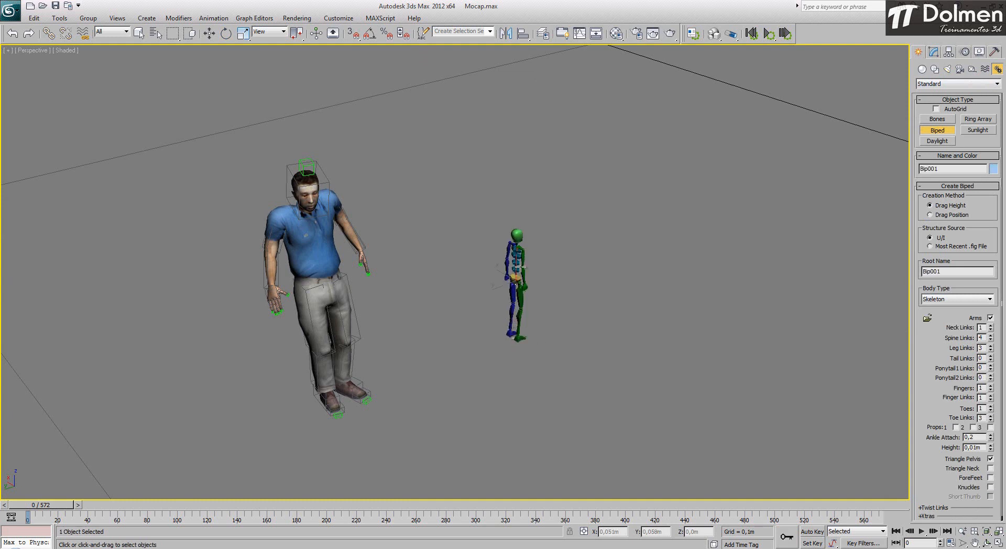
pyautogui.moveTo(579, 189); pyautogui.dragTo(516, 84)
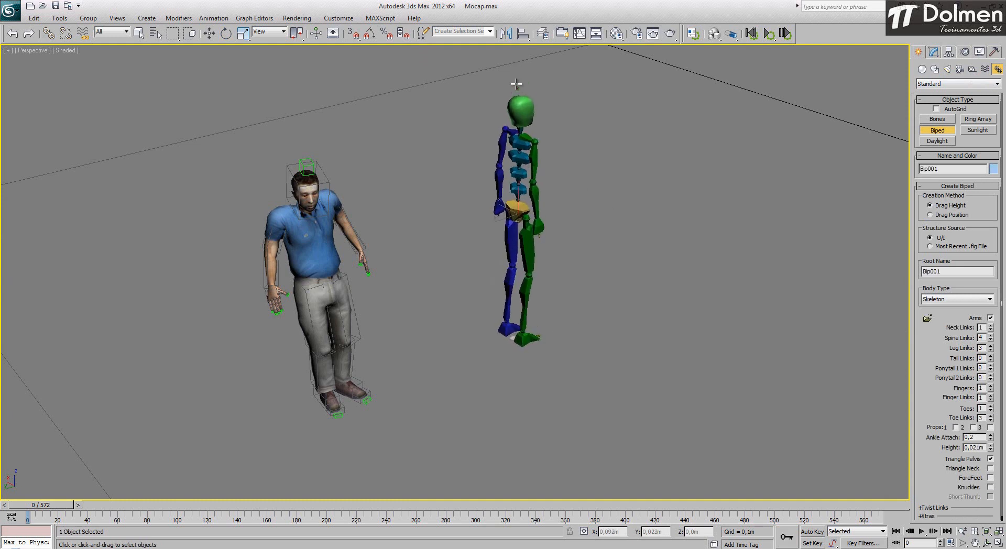
pyautogui.press('e')
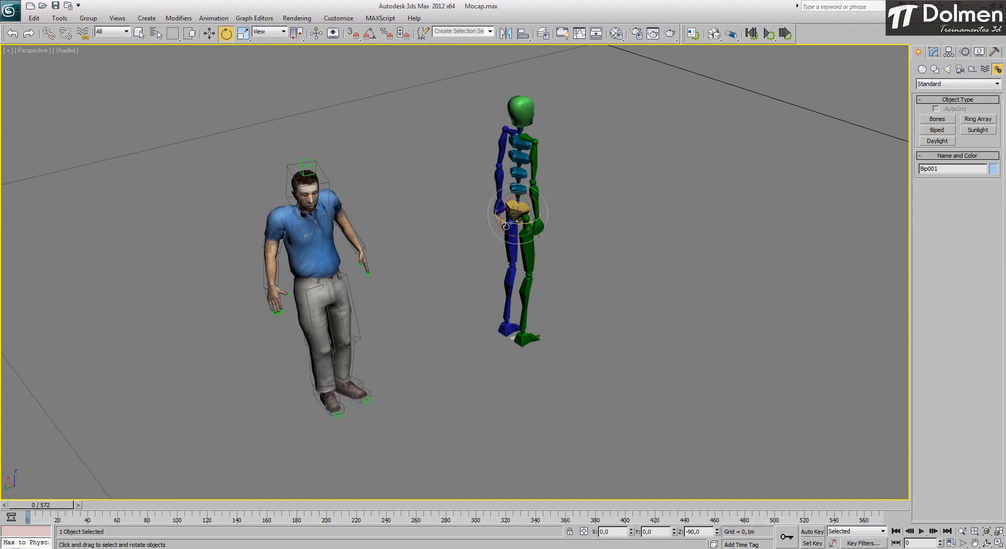
# Step: Rotate the whole Biped about the Z axis to about -178,5°
pyautogui.moveTo(506, 225); pyautogui.dragTo(417, 214)
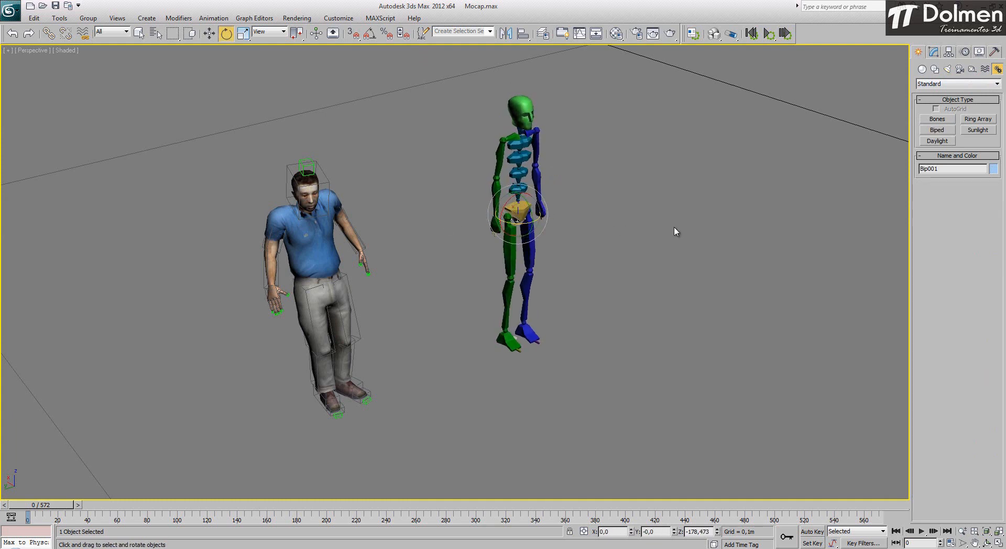
pyautogui.press('w')
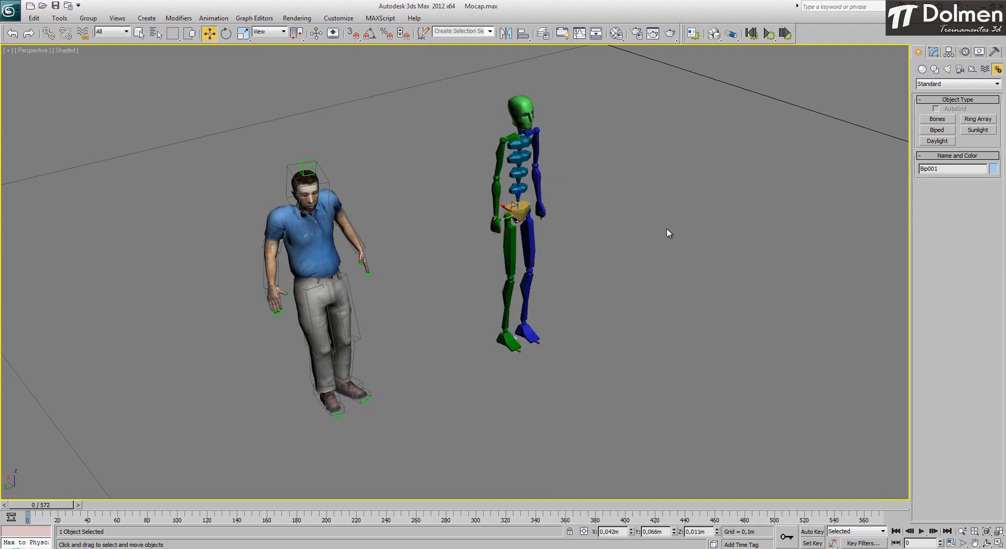
# Step: Try rotating and moving the Biped's left forearm to test the arm's pose, and undo the move
pyautogui.click(535, 180)
pyautogui.press('e')
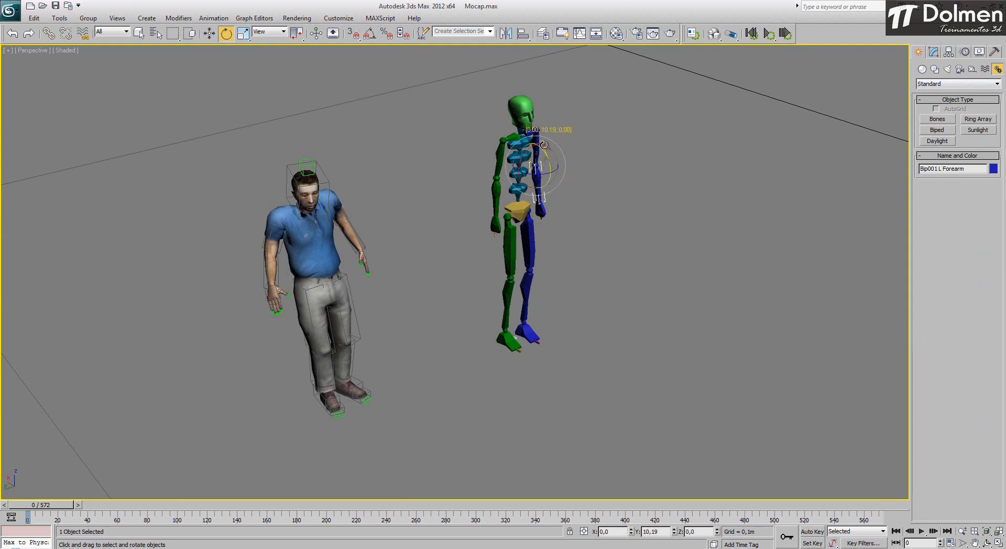
pyautogui.press('w')
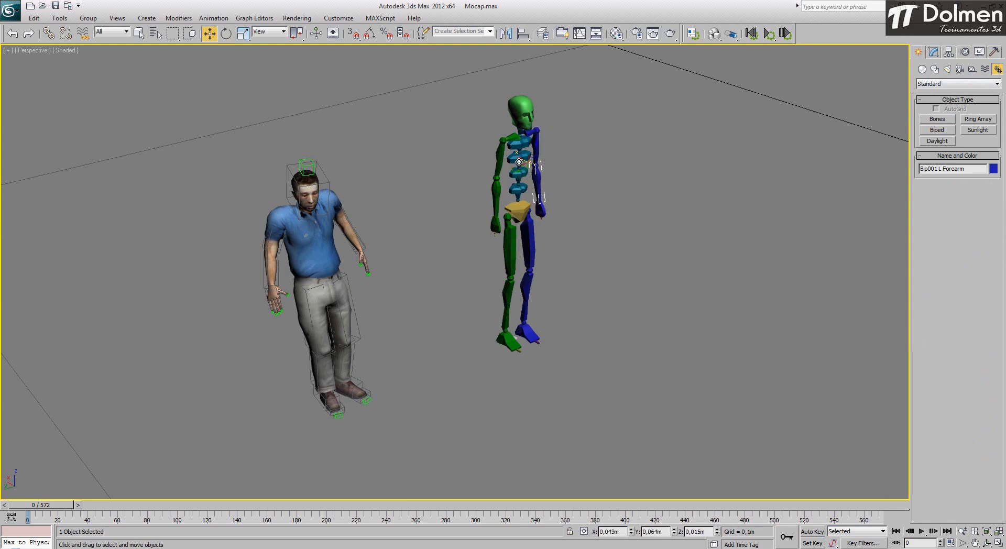
pyautogui.moveTo(519, 162); pyautogui.dragTo(492, 232)
pyautogui.hotkey('ctrl', 'z')
# Step: Display the motion parameters of the Biped with its left forearm selected
pyautogui.click(934, 52)
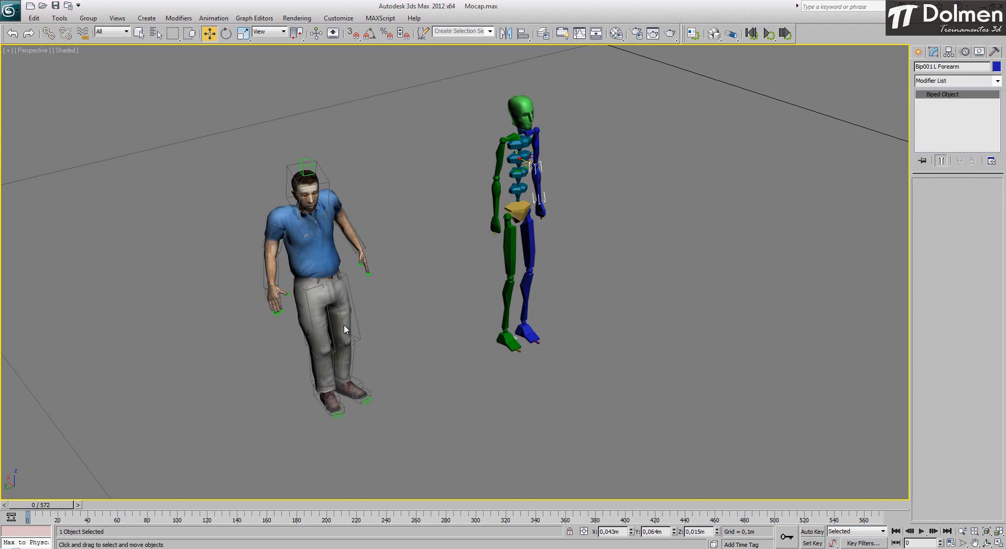
pyautogui.moveTo(545, 136); pyautogui.dragTo(417, 122, button='middle')
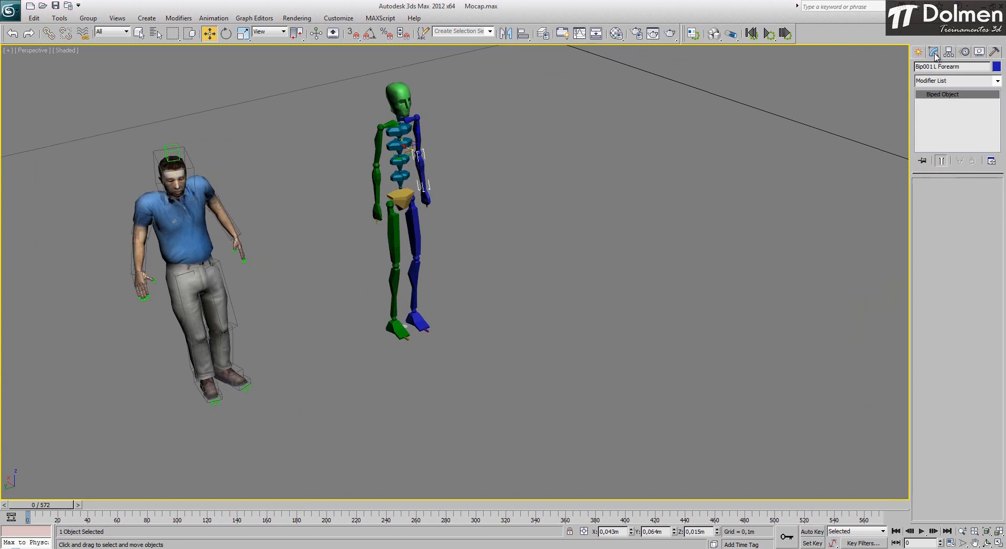
pyautogui.click(966, 52)
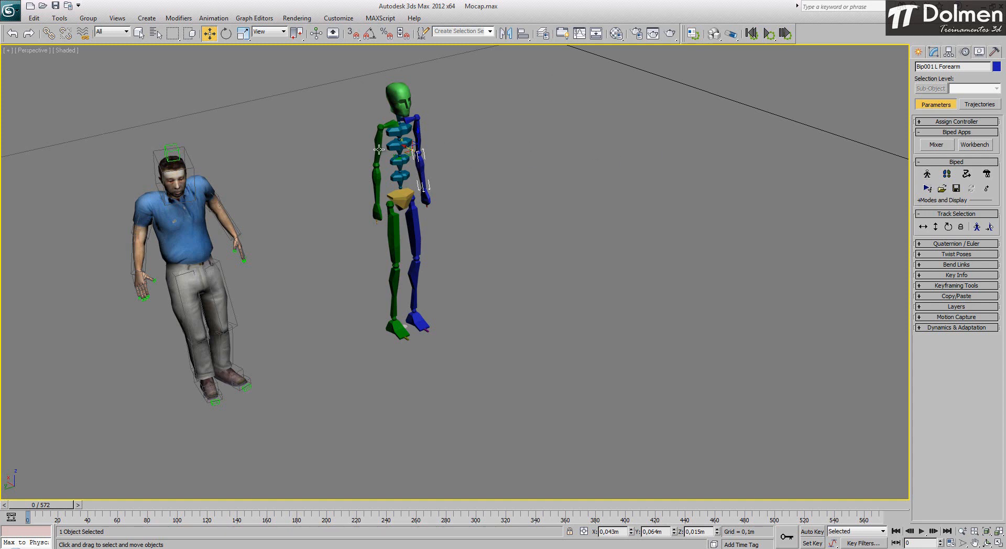
# Step: Select the Biped's head, its right upper arm and the complete skeleton in turn to compare their motion parameters
pyautogui.click(396, 145)
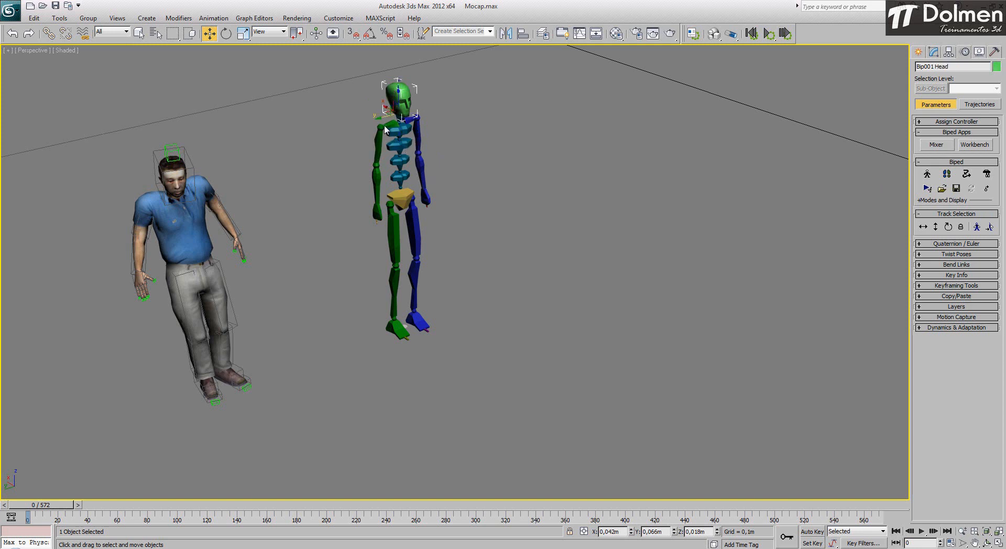
pyautogui.click(377, 146)
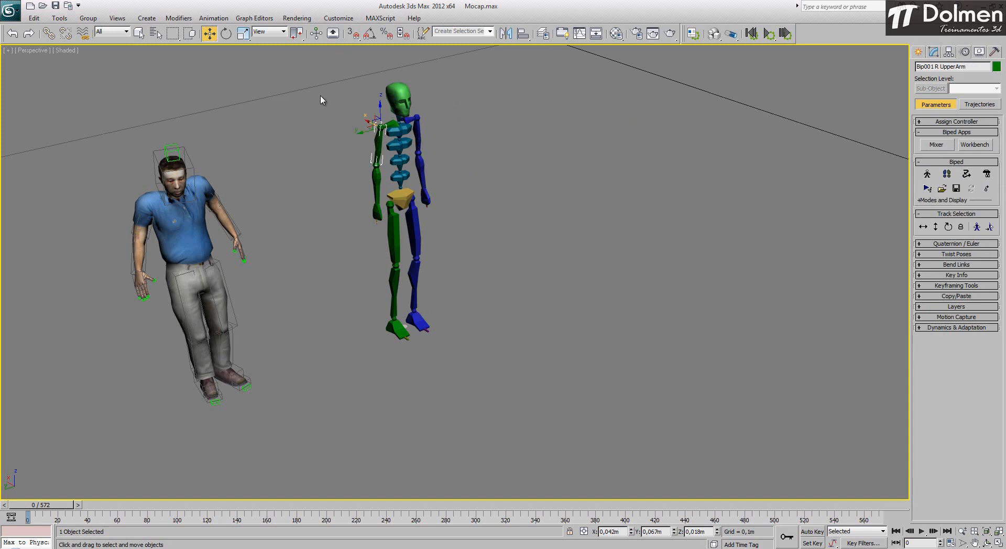
pyautogui.moveTo(325, 72); pyautogui.dragTo(556, 428)
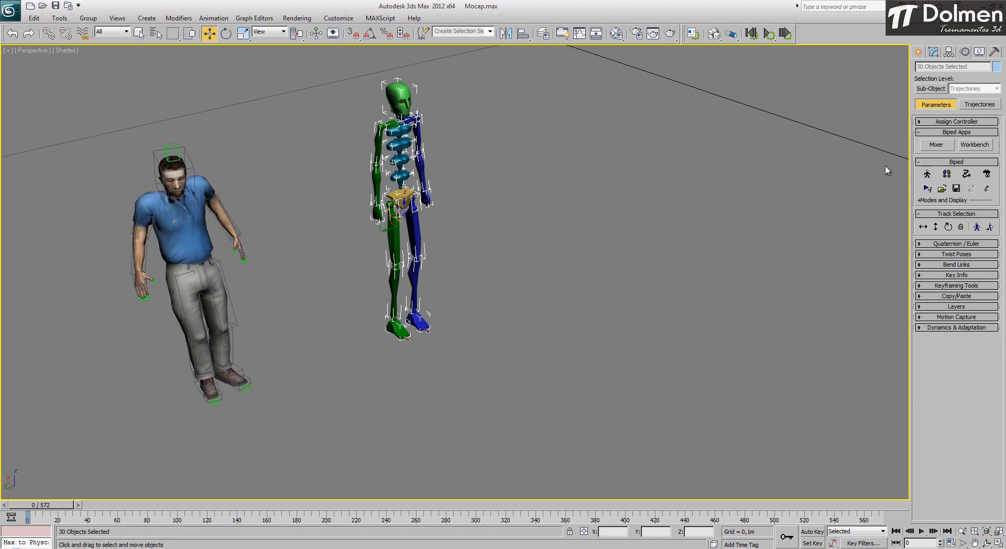
pyautogui.click(497, 147)
# Step: Select the Biped's pelvis, turn on Figure Mode and open the Structure settings
pyautogui.click(405, 197)
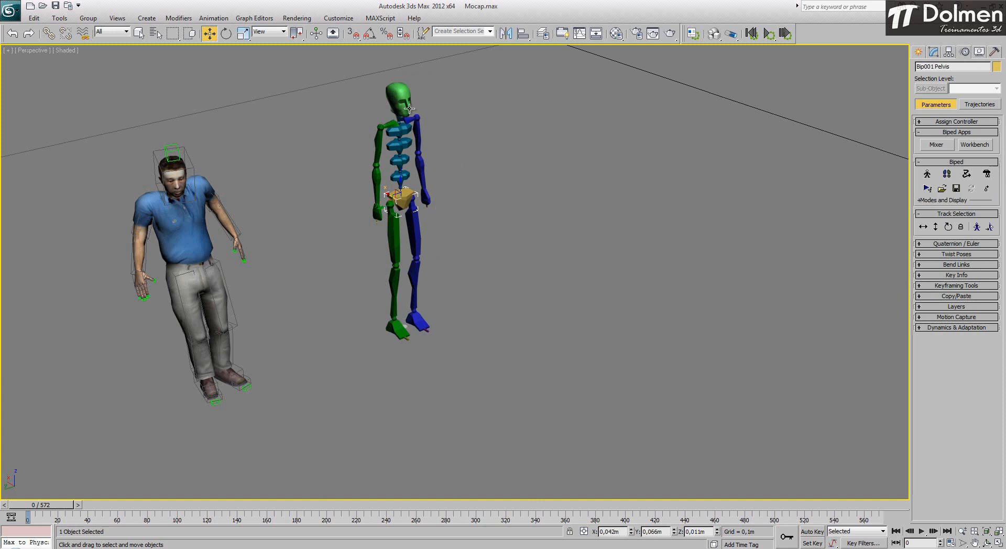
pyautogui.click(927, 175)
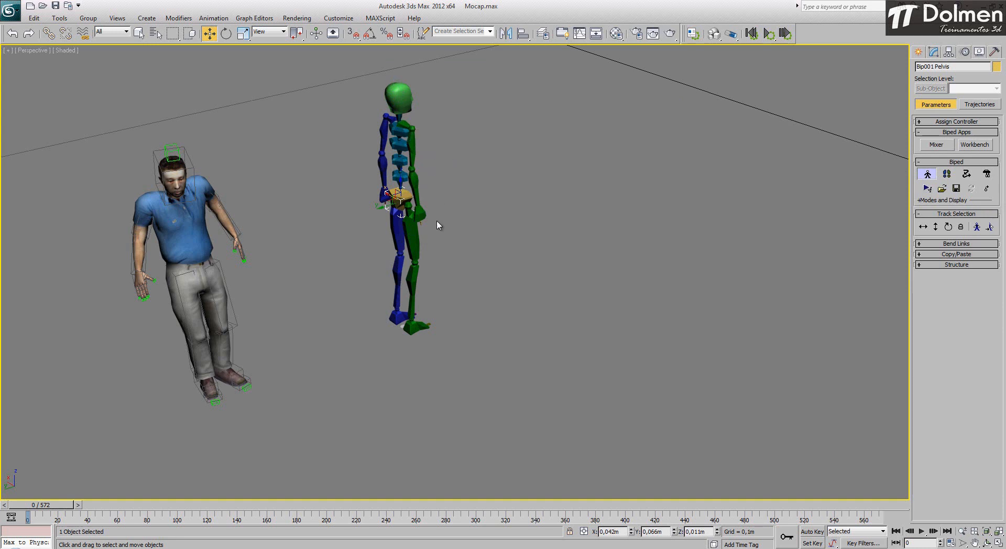
pyautogui.keyDown('alt'); pyautogui.moveTo(440, 249); pyautogui.dragTo(347, 238, button='middle'); pyautogui.keyUp('alt')
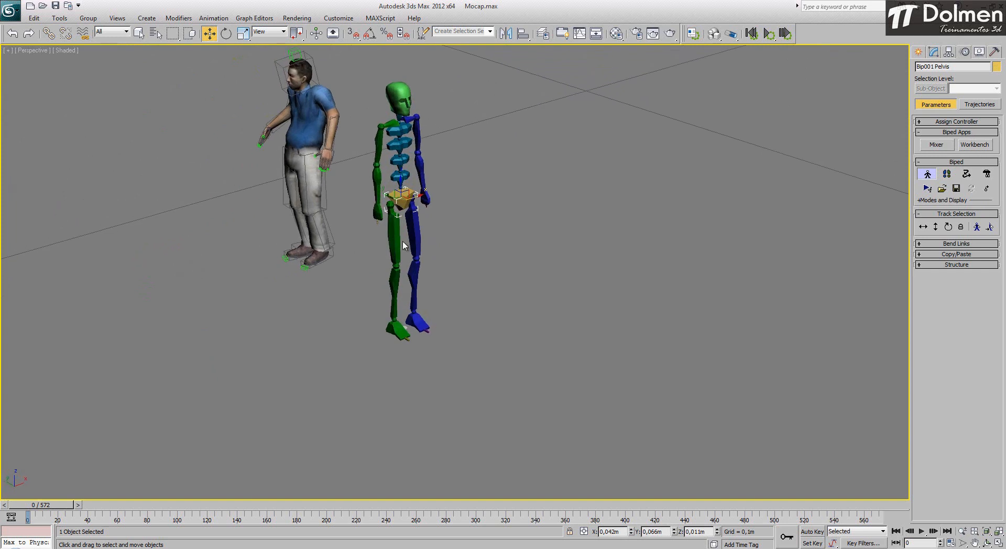
pyautogui.scroll(-3, 519, 237)
pyautogui.moveTo(514, 237); pyautogui.dragTo(392, 192, button='middle')
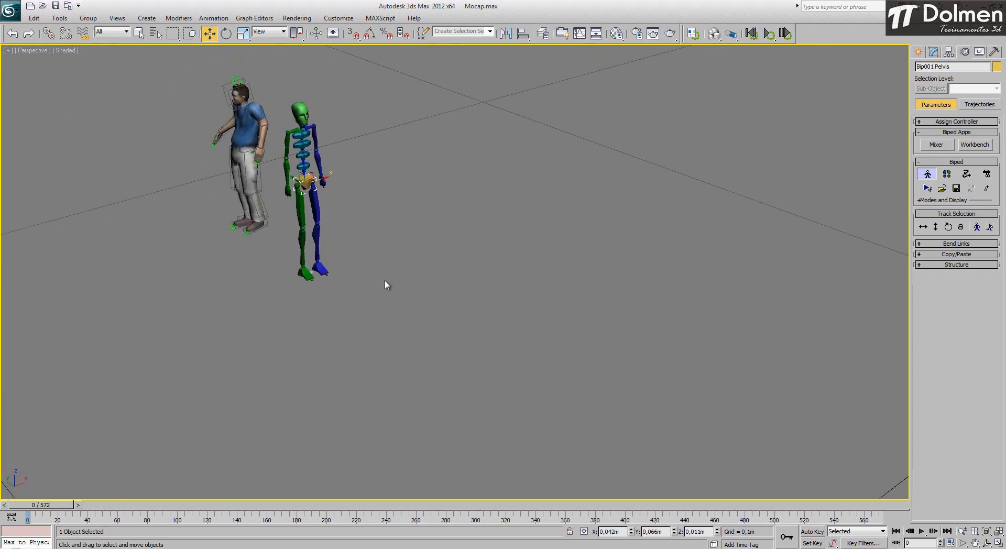
pyautogui.moveTo(387, 282); pyautogui.dragTo(420, 268, button='middle')
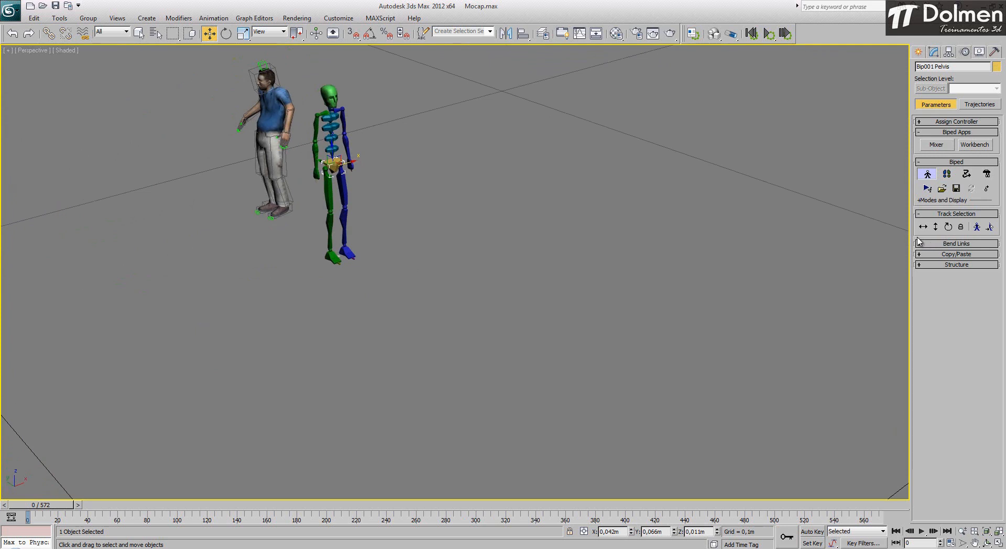
pyautogui.click(957, 264)
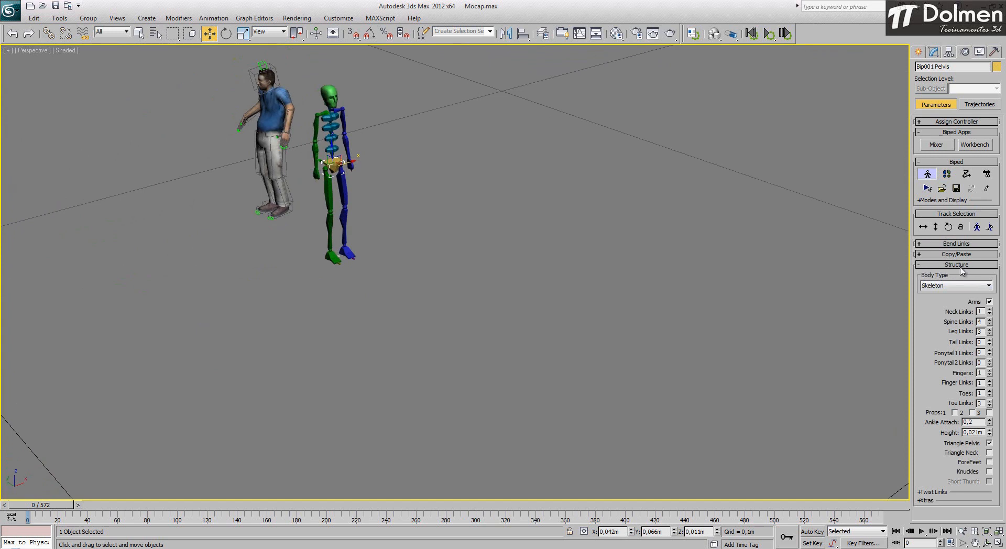
# Step: Switch the Biped's body type through Male, Female and Classic to compare their shapes beside the character
pyautogui.click(957, 287)
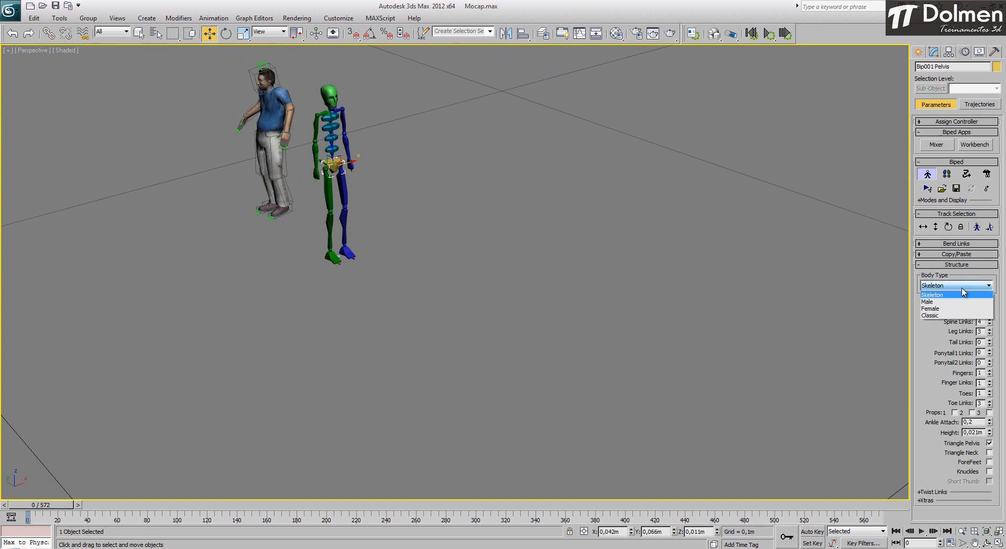
pyautogui.click(935, 302)
pyautogui.click(935, 287)
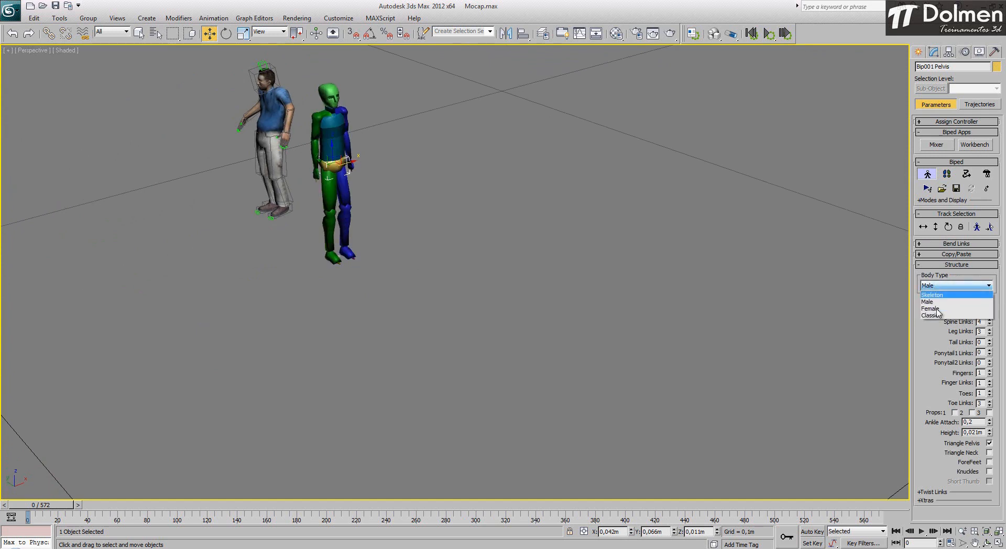
pyautogui.click(935, 310)
pyautogui.click(942, 286)
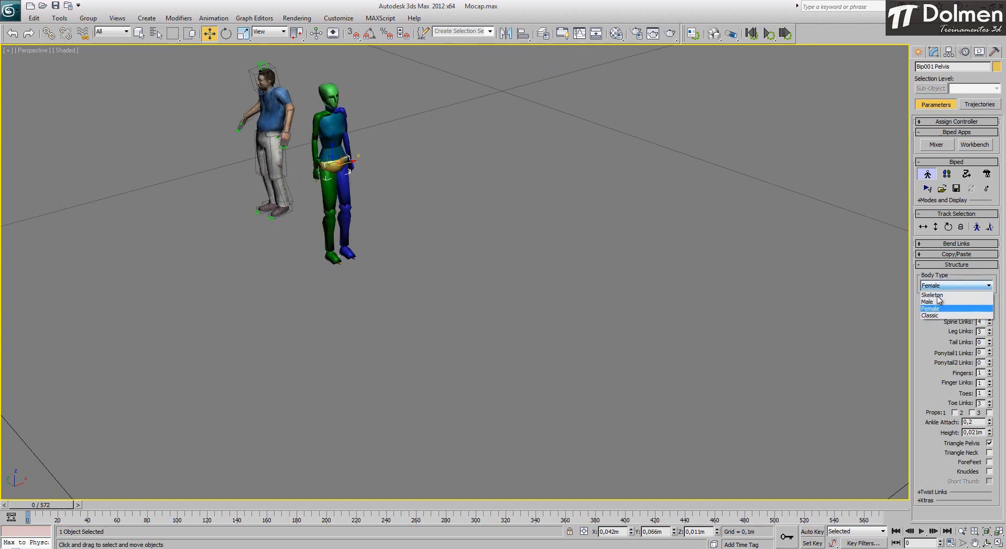
pyautogui.click(939, 317)
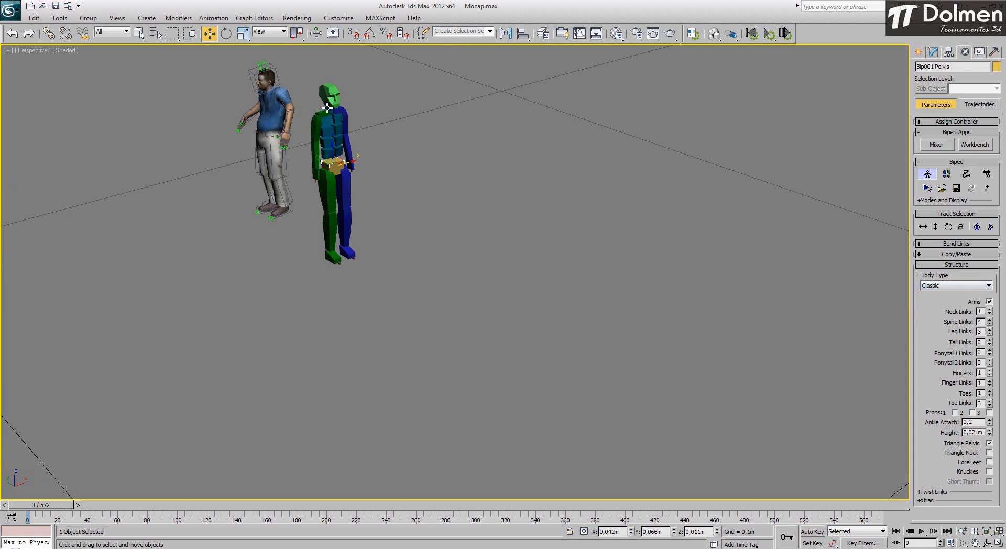
pyautogui.scroll(3, 348, 134)
pyautogui.moveTo(348, 135); pyautogui.dragTo(459, 253, button='middle')
pyautogui.scroll(-3, 514, 307)
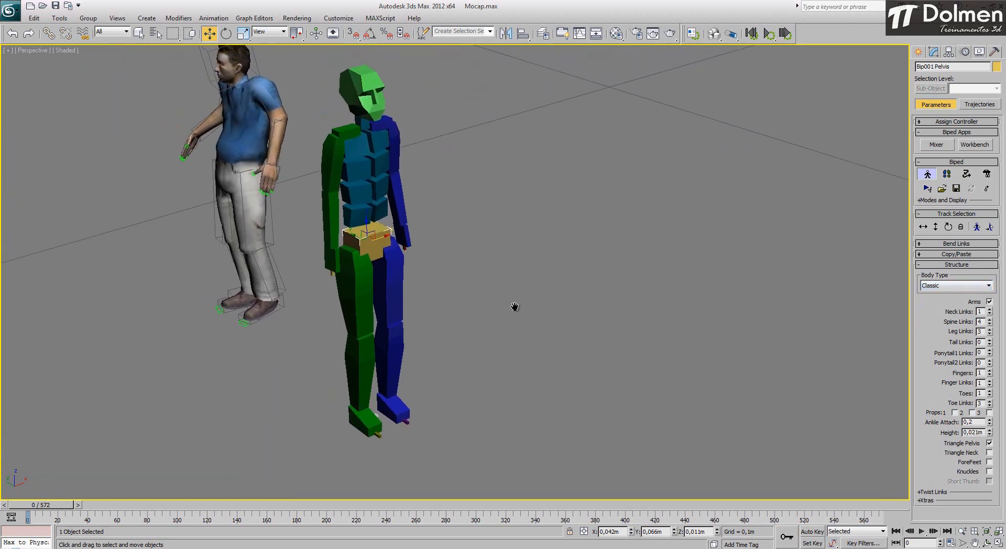
pyautogui.scroll(-2, 595, 278)
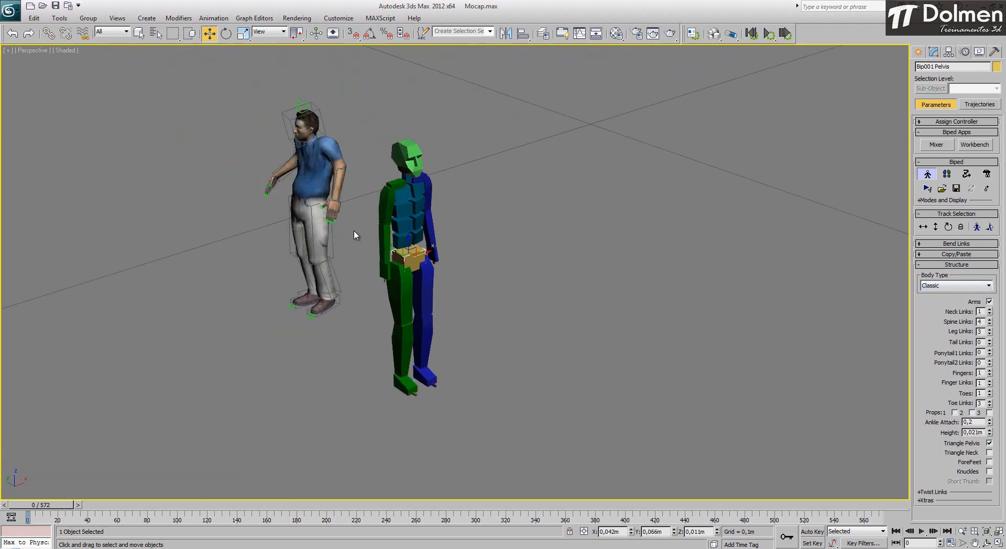
# Step: Preview the Female body type once more and return the Biped to the Skeleton type
pyautogui.click(964, 285)
pyautogui.click(932, 308)
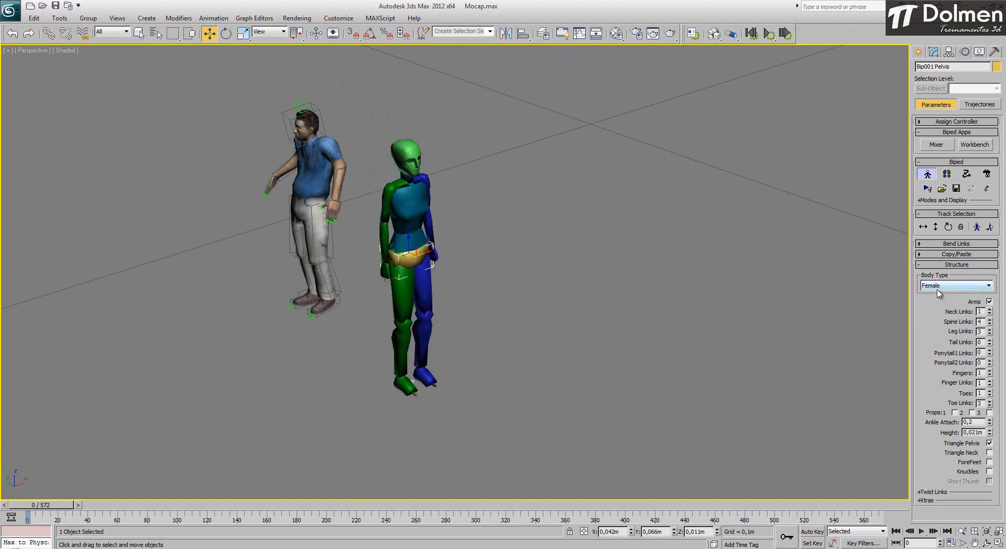
pyautogui.click(937, 288)
pyautogui.click(932, 295)
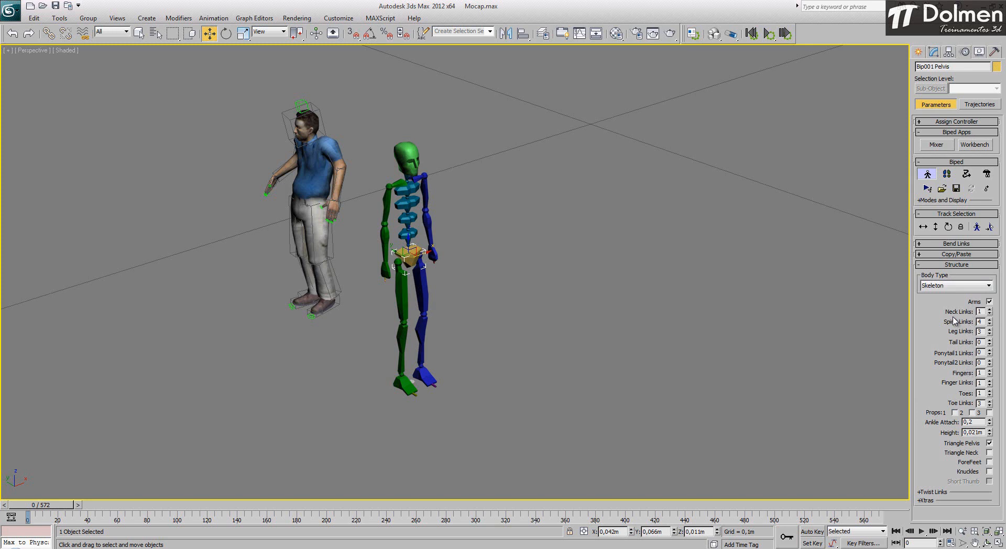
# Step: Raise the Biped's neck links to 8 to demonstrate a longer neck, and return them to 1
pyautogui.click(990, 310)
pyautogui.click(990, 309)
pyautogui.click(989, 310)
pyautogui.click(990, 310)
pyautogui.click(990, 309)
pyautogui.click(990, 310)
pyautogui.click(990, 310)
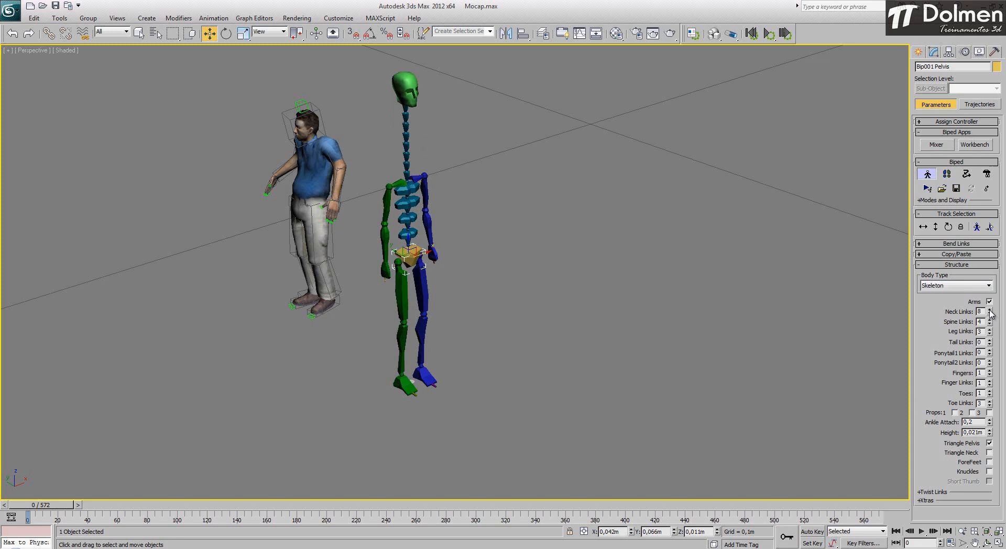
pyautogui.click(990, 313)
pyautogui.click(990, 313)
pyautogui.click(989, 313)
pyautogui.click(990, 313)
pyautogui.click(989, 313)
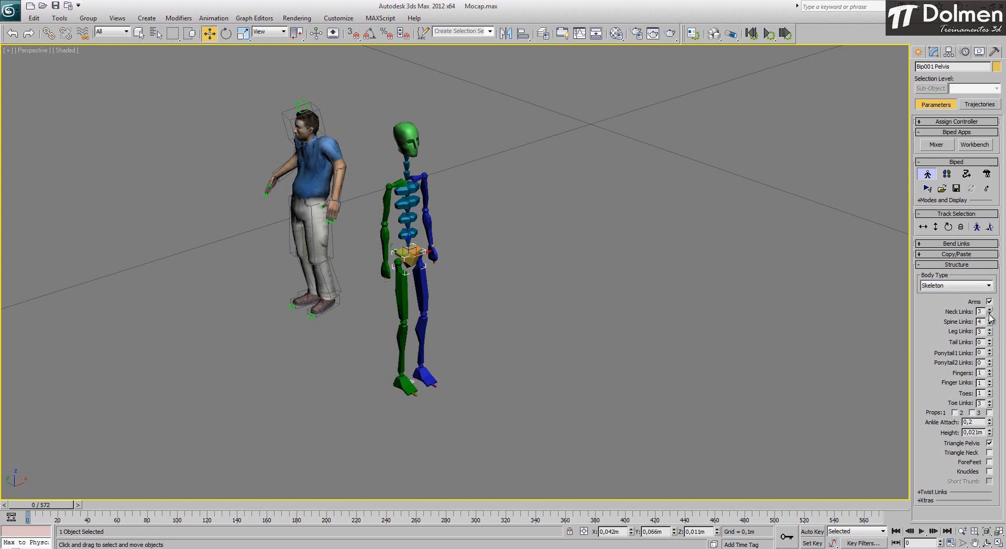
pyautogui.click(990, 313)
pyautogui.click(990, 314)
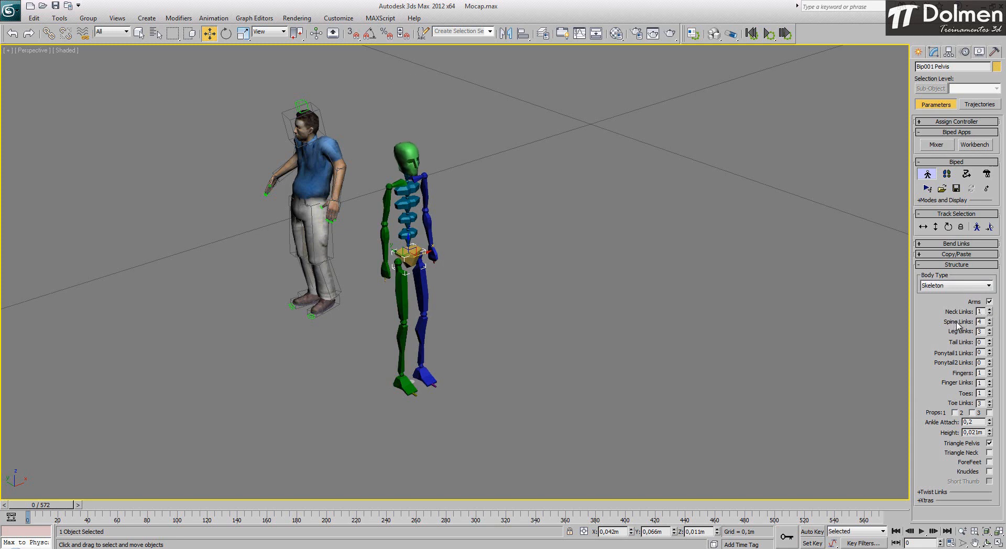
# Step: Increase the Biped's spine links to 10 to demonstrate a denser spine, and return them to 4
pyautogui.click(990, 320)
pyautogui.click(989, 320)
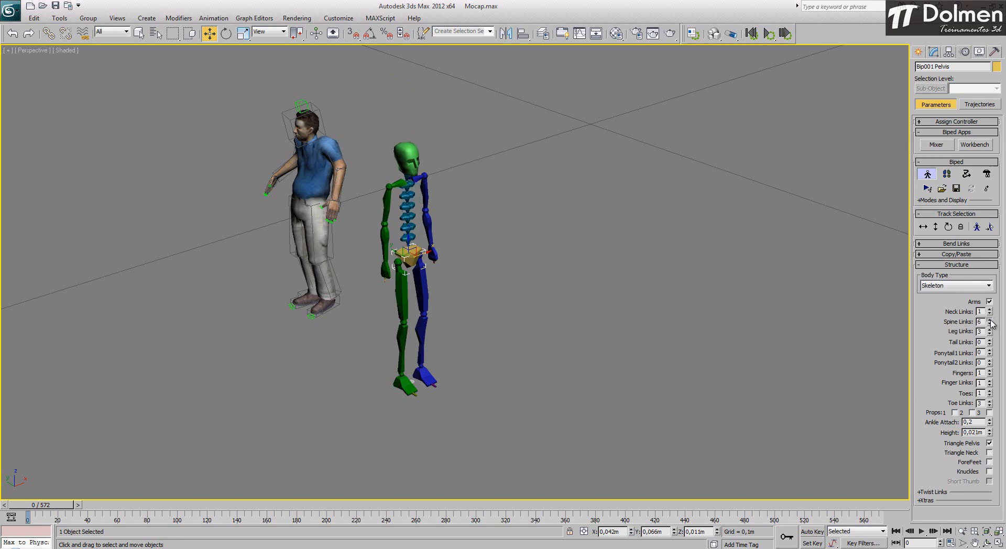
pyautogui.click(989, 319)
pyautogui.click(990, 320)
pyautogui.click(989, 320)
pyautogui.click(990, 320)
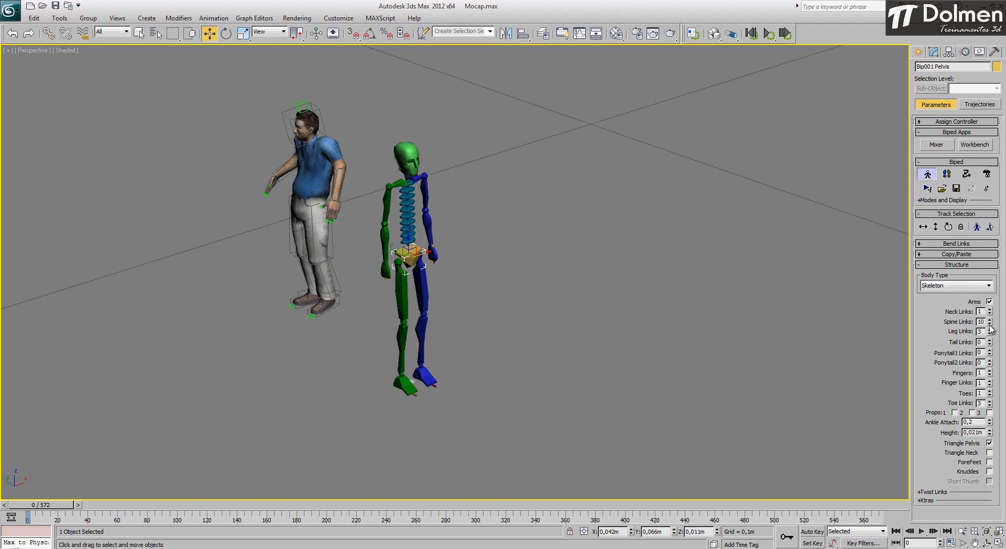
pyautogui.click(990, 324)
pyautogui.click(990, 324)
pyautogui.click(990, 323)
pyautogui.click(989, 324)
pyautogui.click(990, 323)
pyautogui.click(990, 324)
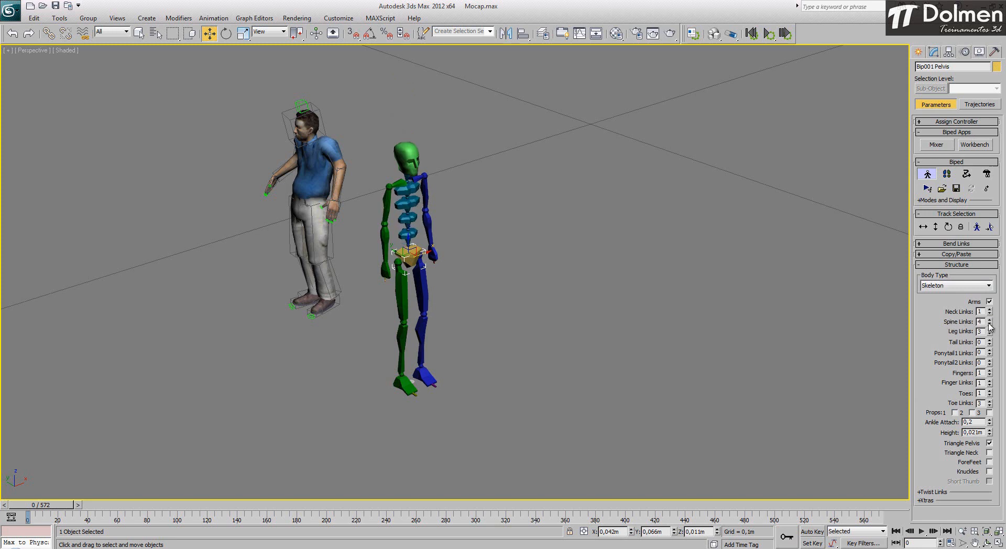
# Step: Set the Biped's structure to 4 leg links, 5 fingers and 5 toes
pyautogui.click(990, 330)
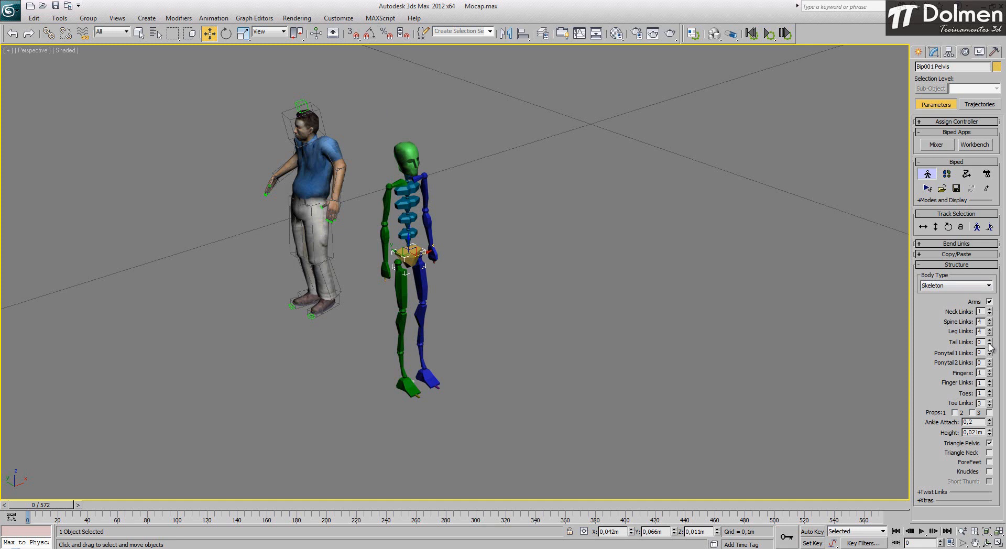
pyautogui.click(990, 371)
pyautogui.click(989, 392)
pyautogui.click(989, 392)
pyautogui.click(990, 392)
pyautogui.click(989, 392)
# Step: Change the system unit scale so that 1 unit equals 1,0 meter, keeping the display units metric
pyautogui.click(338, 17)
pyautogui.click(412, 156)
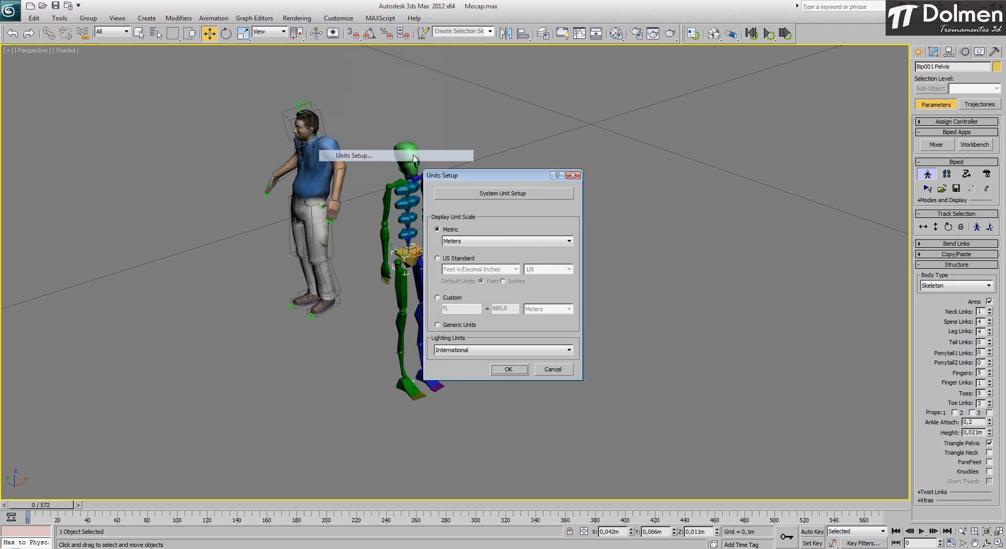
pyautogui.click(507, 192)
pyautogui.moveTo(516, 215); pyautogui.dragTo(734, 172)
pyautogui.click(733, 199)
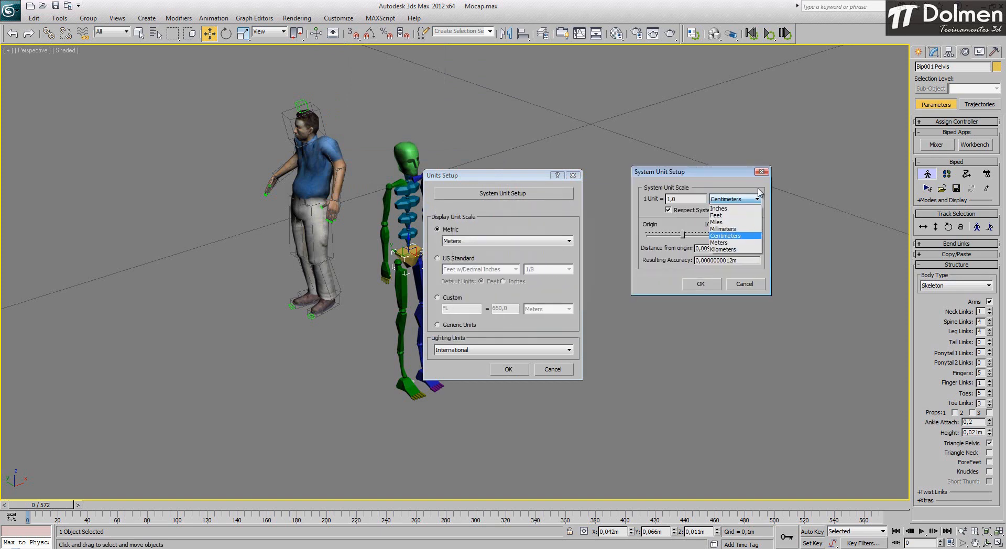
pyautogui.click(748, 243)
pyautogui.click(700, 284)
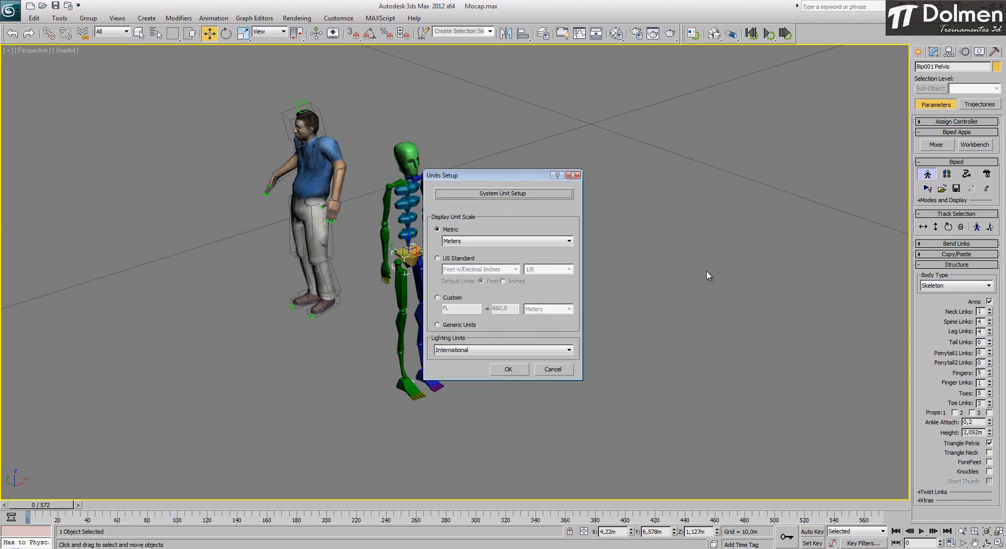
pyautogui.click(508, 369)
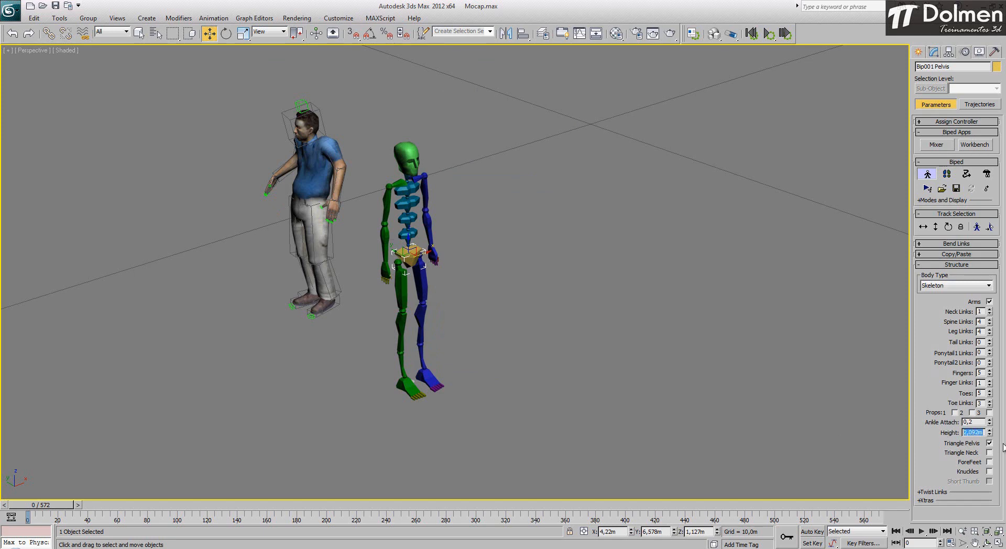
# Step: Recheck the system unit scale in Units Setup and set the Biped's height to 1,792m
pyautogui.moveTo(333, 309); pyautogui.dragTo(363, 311, button='middle')
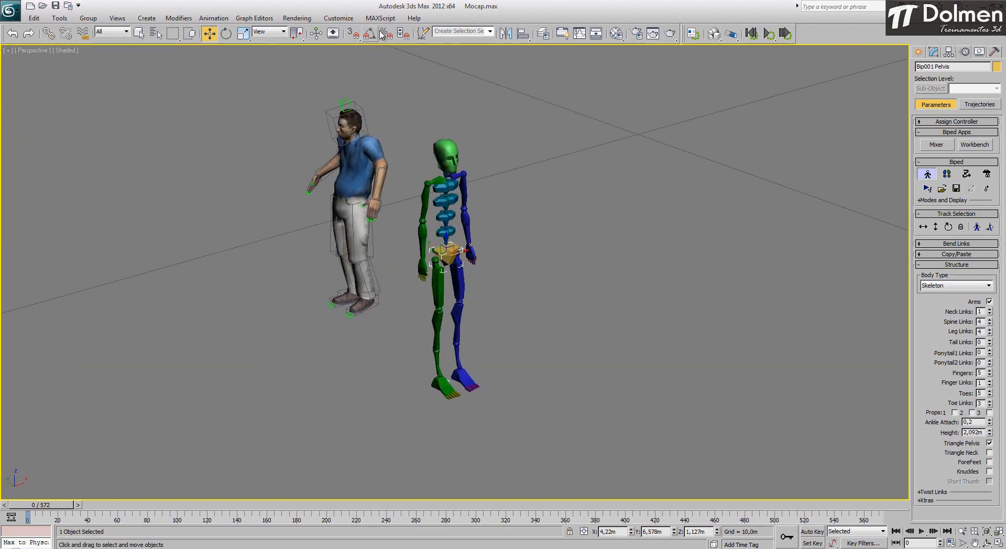
pyautogui.click(345, 19)
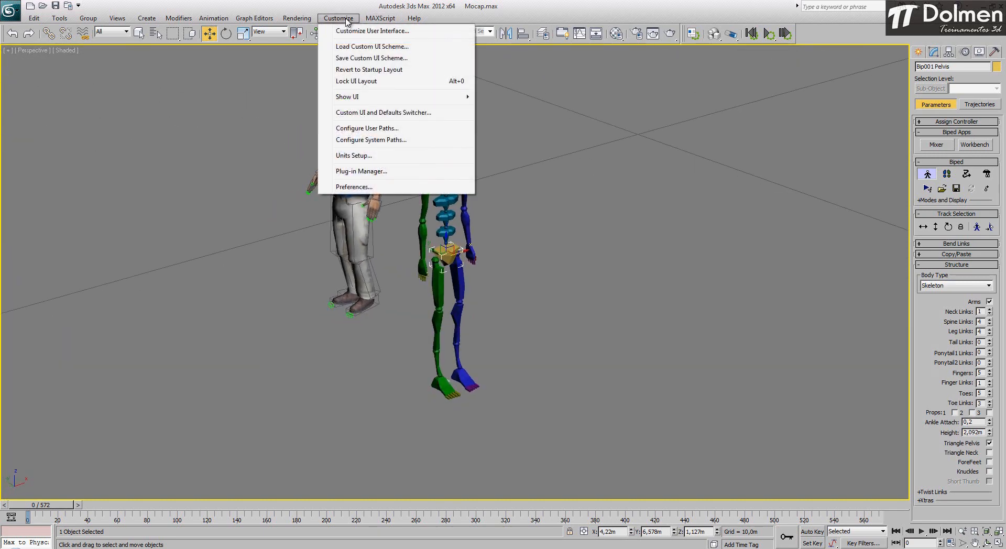
pyautogui.click(381, 158)
pyautogui.click(516, 198)
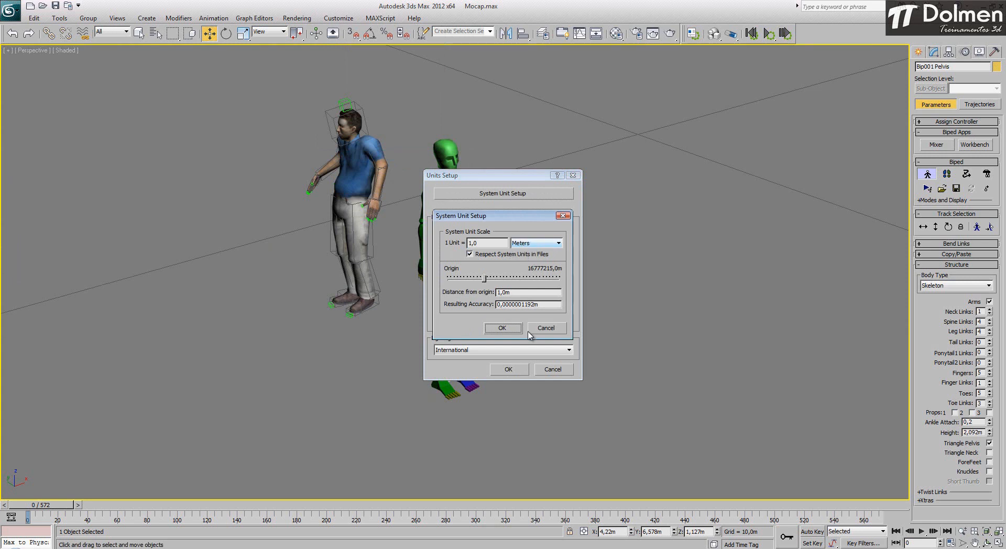
pyautogui.click(504, 328)
pyautogui.click(509, 369)
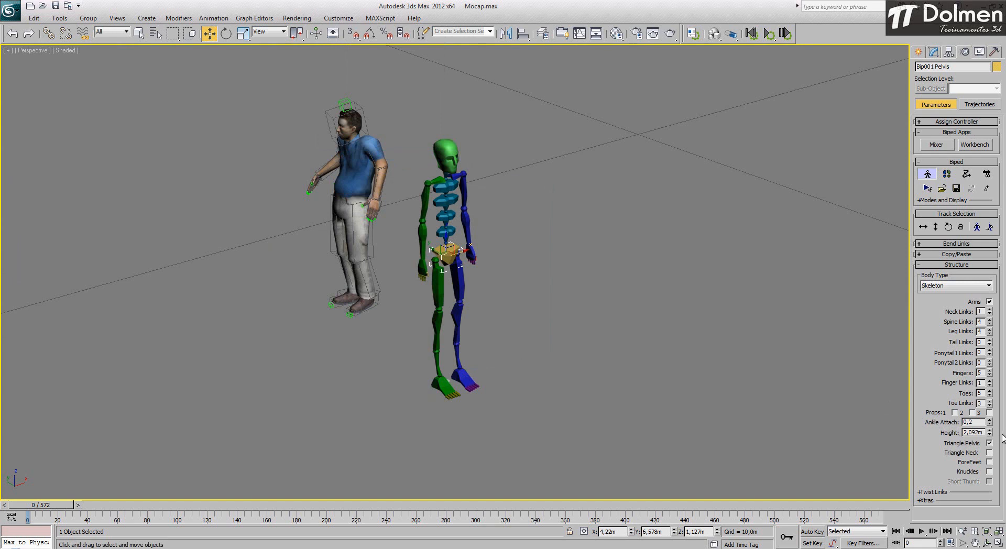
pyautogui.moveTo(989, 433)
pyautogui.mouseDown()
pyautogui.moveTo(990, 426)
pyautogui.moveTo(989, 434)
pyautogui.mouseUp()
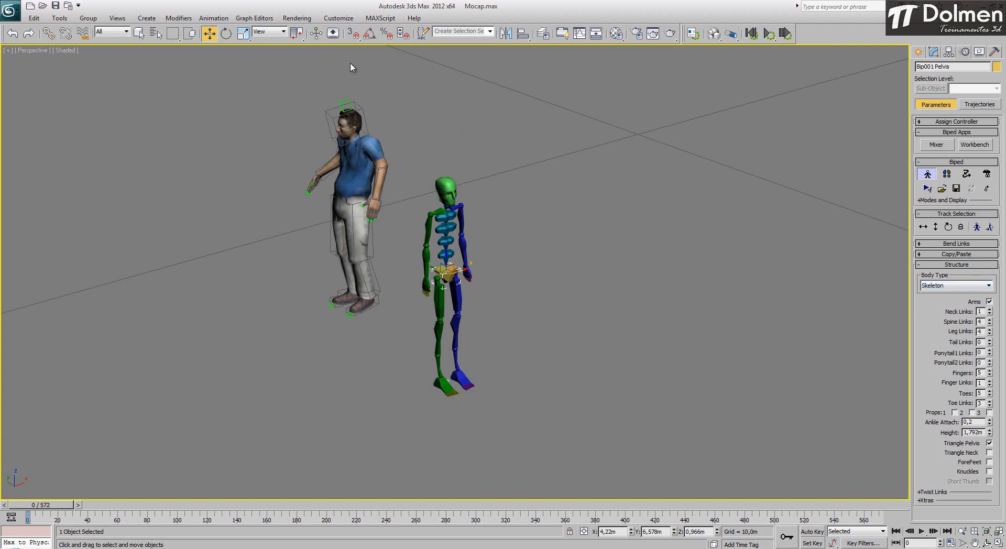
# Step: In Footstep Mode, create 12 alternating walk footsteps at the current frame in a trail leading forward from the Biped
pyautogui.click(947, 175)
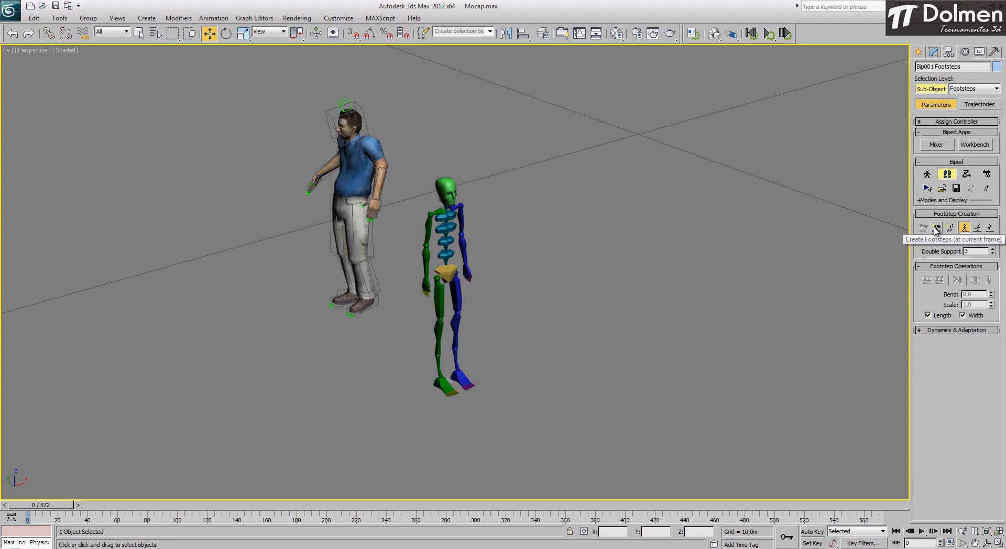
pyautogui.click(936, 229)
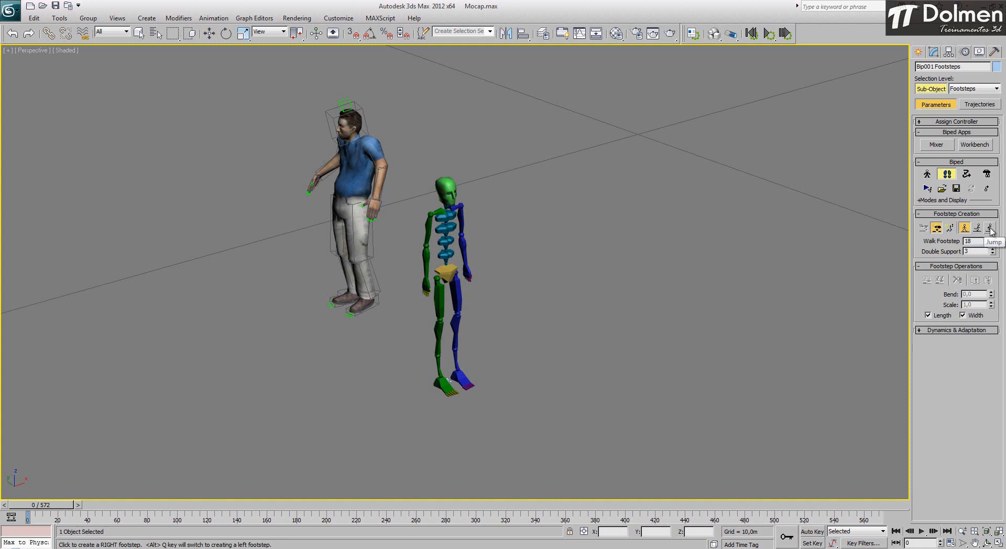
pyautogui.moveTo(543, 240); pyautogui.dragTo(532, 181, button='middle')
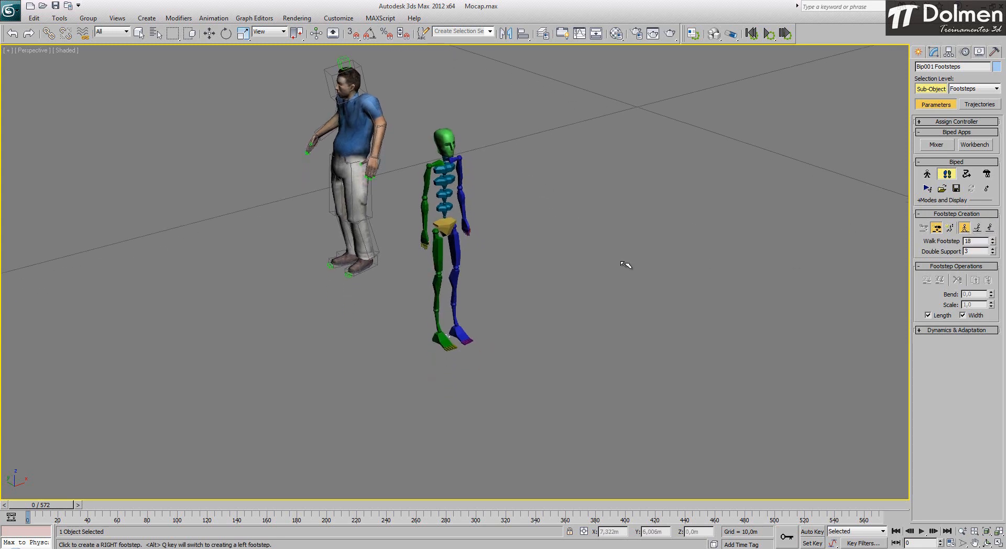
pyautogui.scroll(-5, 577, 250)
pyautogui.scroll(1, 472, 300)
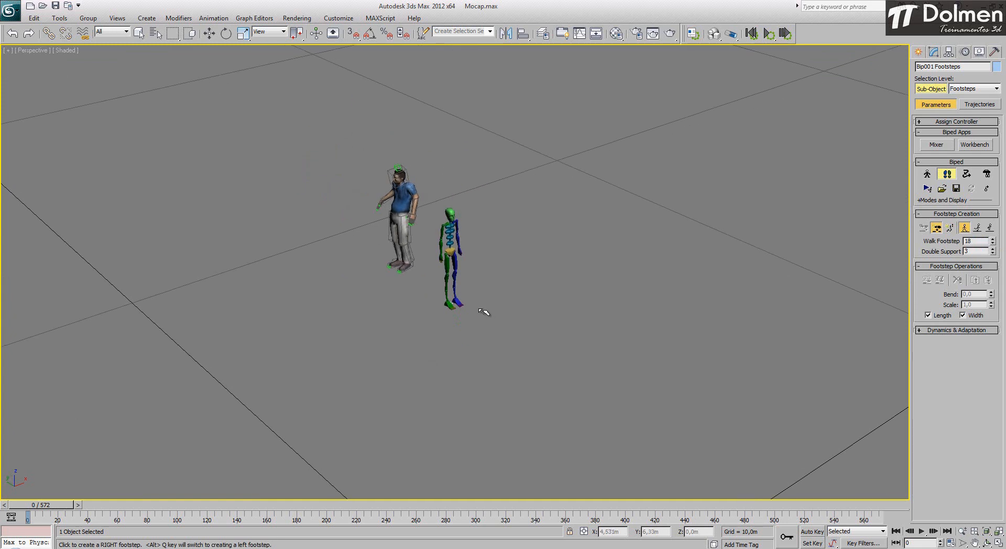
pyautogui.moveTo(483, 312); pyautogui.dragTo(367, 184, button='middle')
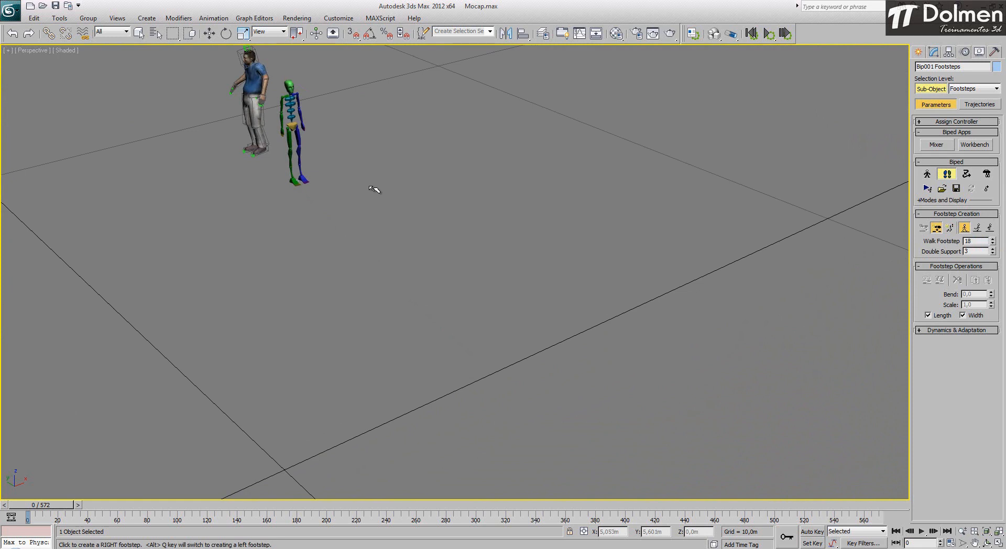
pyautogui.click(315, 196)
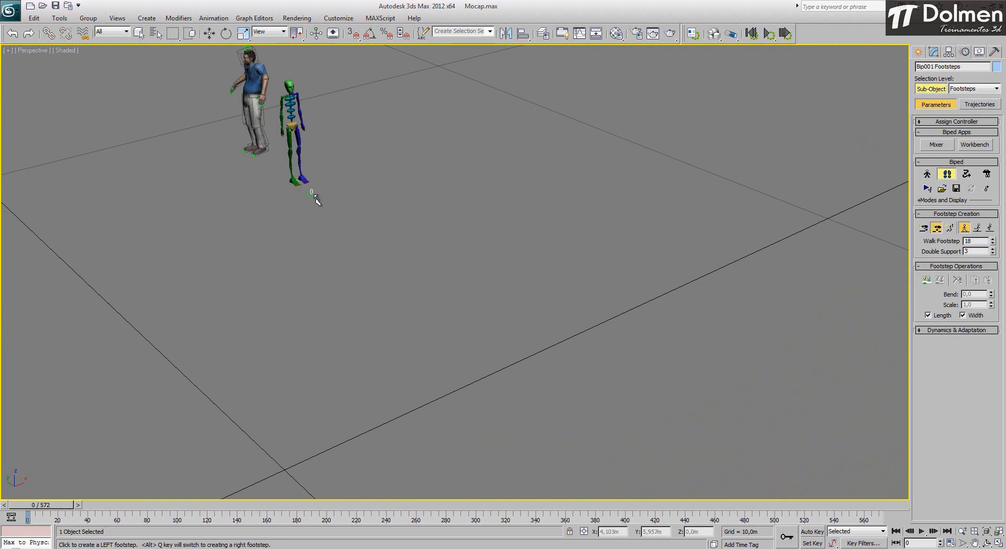
pyautogui.click(331, 200)
pyautogui.click(342, 215)
pyautogui.click(362, 222)
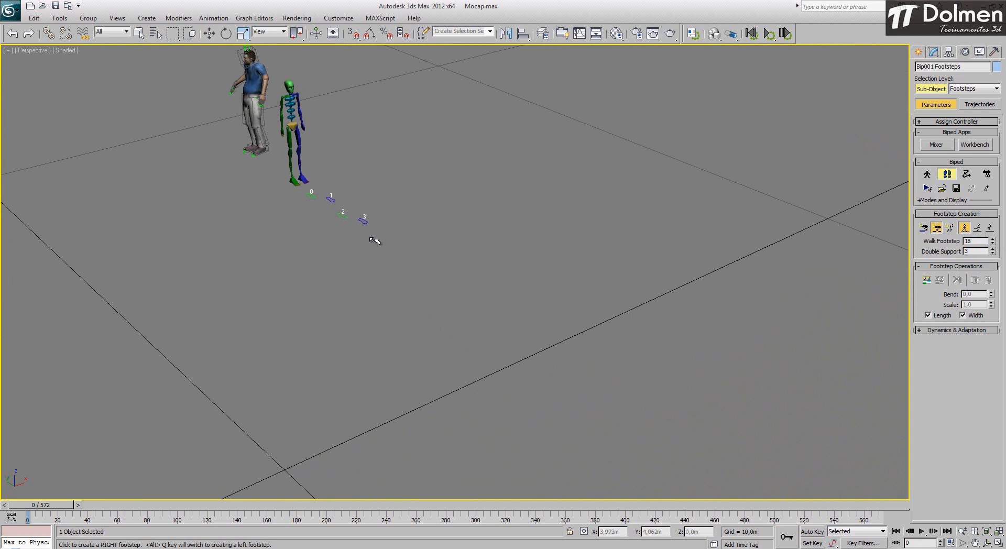
pyautogui.click(373, 239)
pyautogui.click(395, 244)
pyautogui.click(405, 260)
pyautogui.click(429, 270)
pyautogui.click(442, 287)
pyautogui.click(466, 295)
pyautogui.click(483, 314)
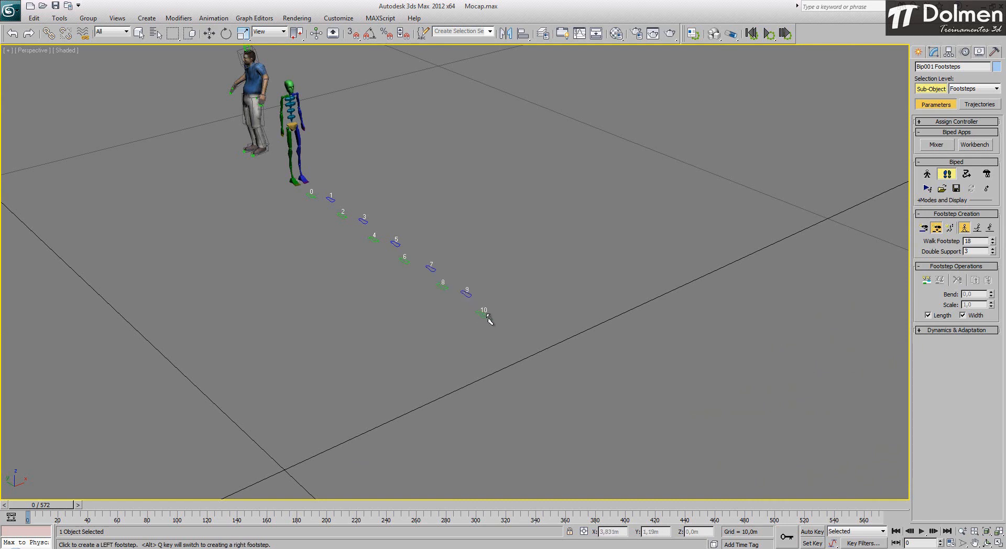
pyautogui.click(510, 327)
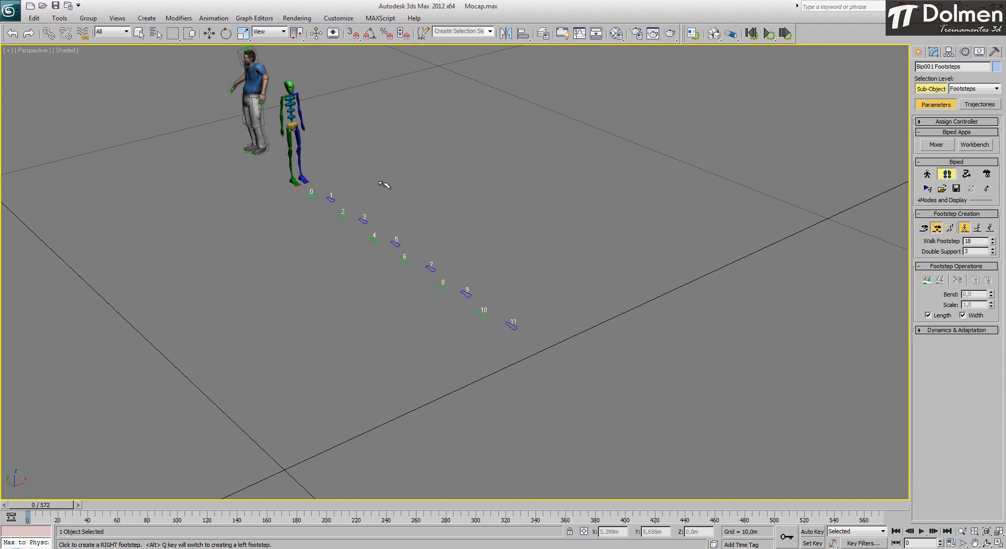
pyautogui.press('w')
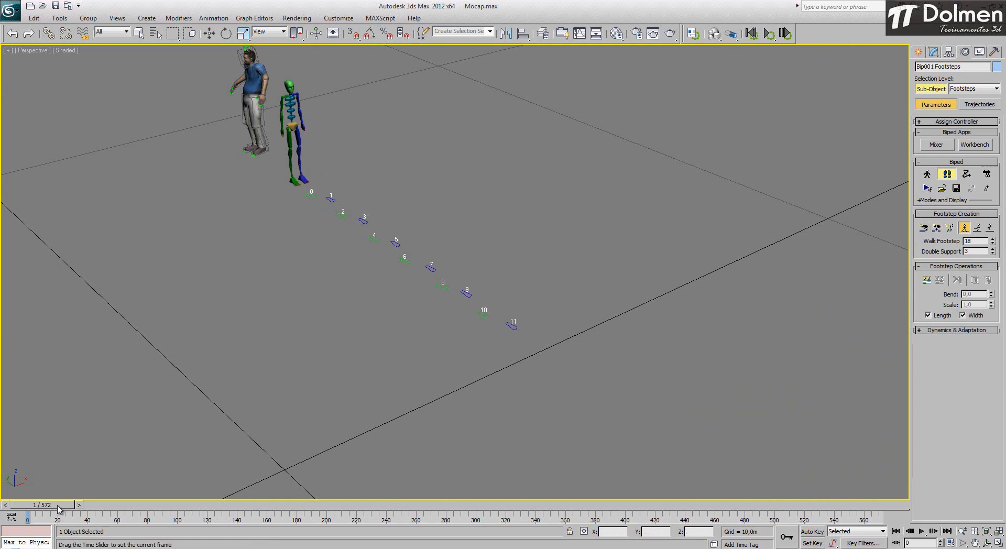
# Step: Create keys for the inactive footsteps and scrub the timeline from frame 0 to 149 to preview the walk
pyautogui.moveTo(58, 510); pyautogui.dragTo(28, 515)
pyautogui.press('w')
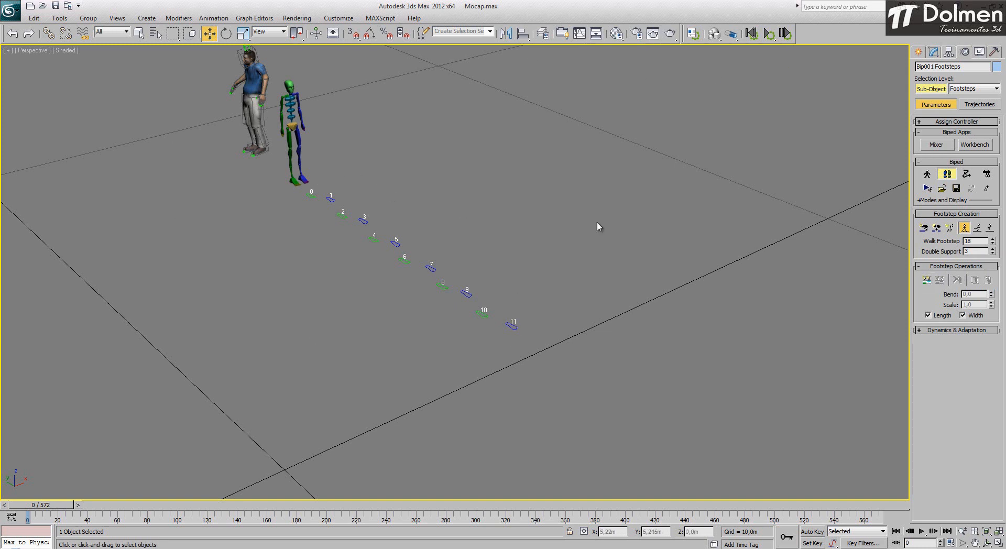
pyautogui.click(926, 280)
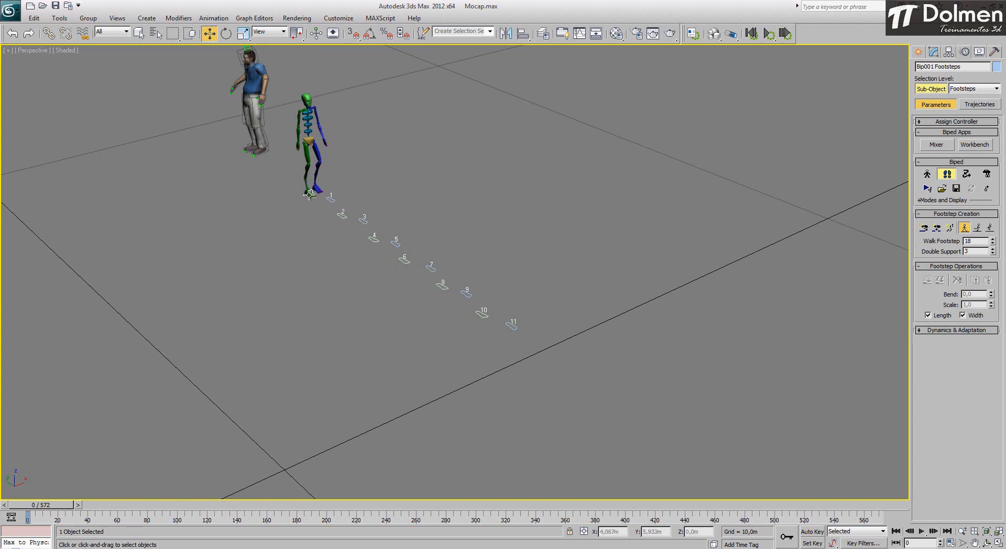
pyautogui.moveTo(55, 509); pyautogui.dragTo(270, 539)
pyautogui.press('w')
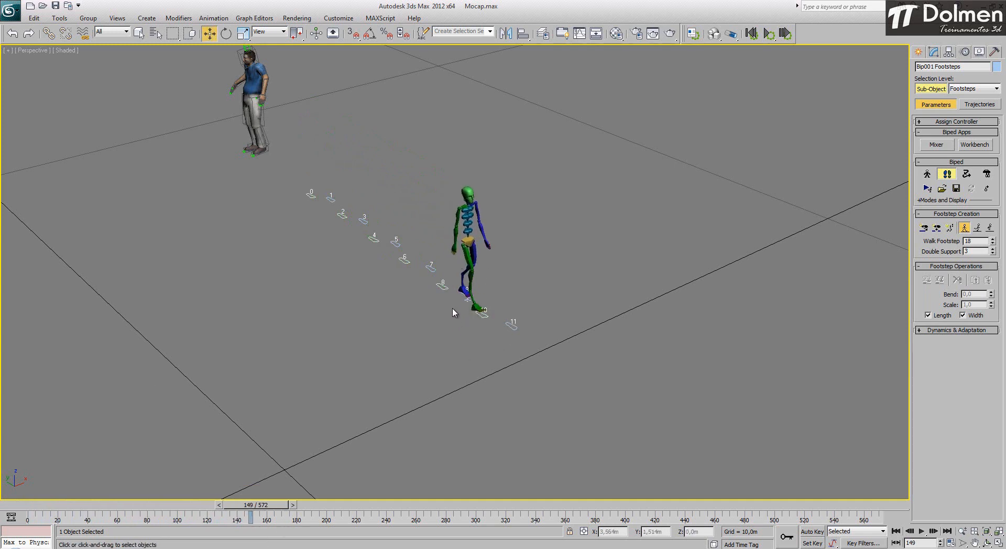
# Step: Move footsteps 10, 6, 5 and 2 sideways away from the walking line, scrubbing the timeline to check the Biped's adapted walk
pyautogui.moveTo(459, 319)
pyautogui.mouseDown()
pyautogui.moveTo(498, 300)
pyautogui.moveTo(464, 329)
pyautogui.mouseUp()
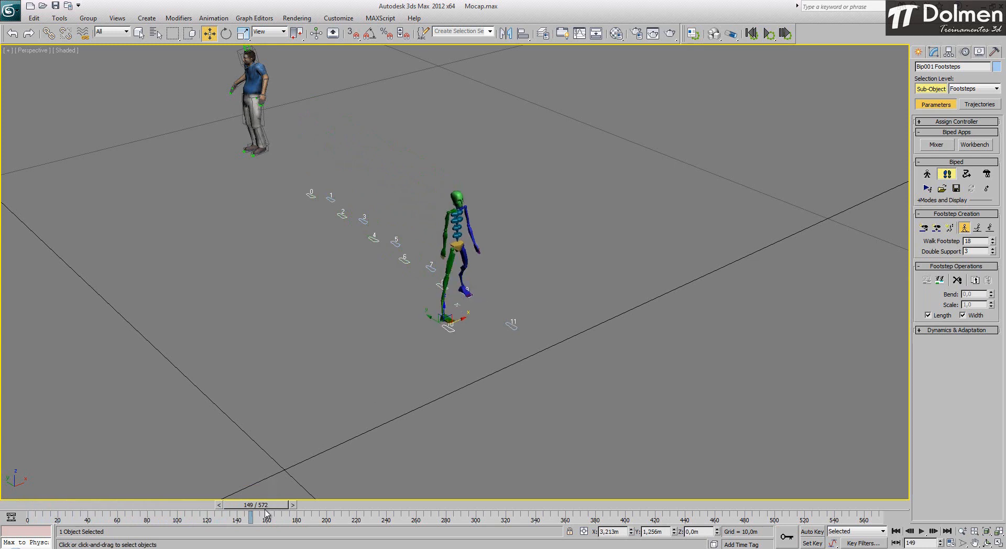
pyautogui.moveTo(263, 511); pyautogui.dragTo(209, 519)
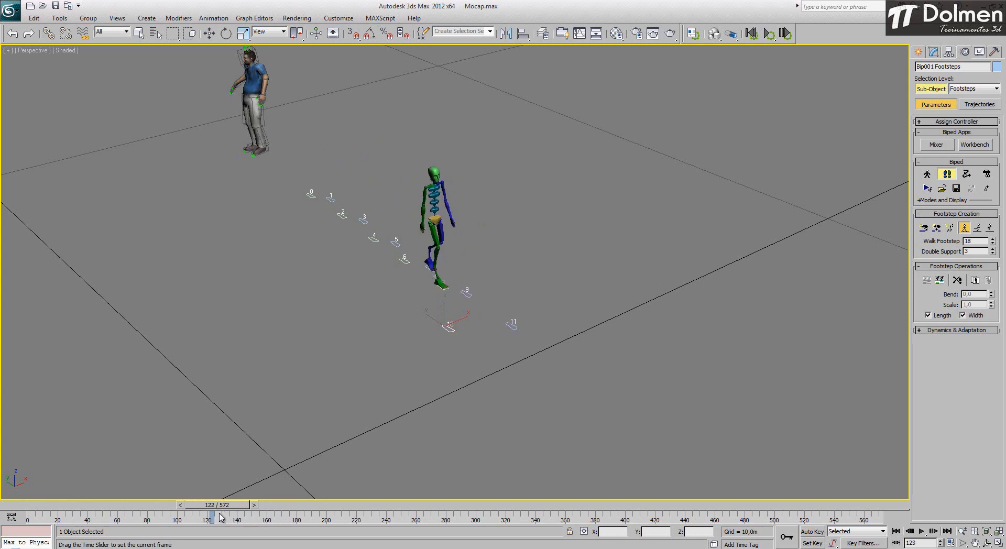
pyautogui.press('w')
pyautogui.click(403, 260)
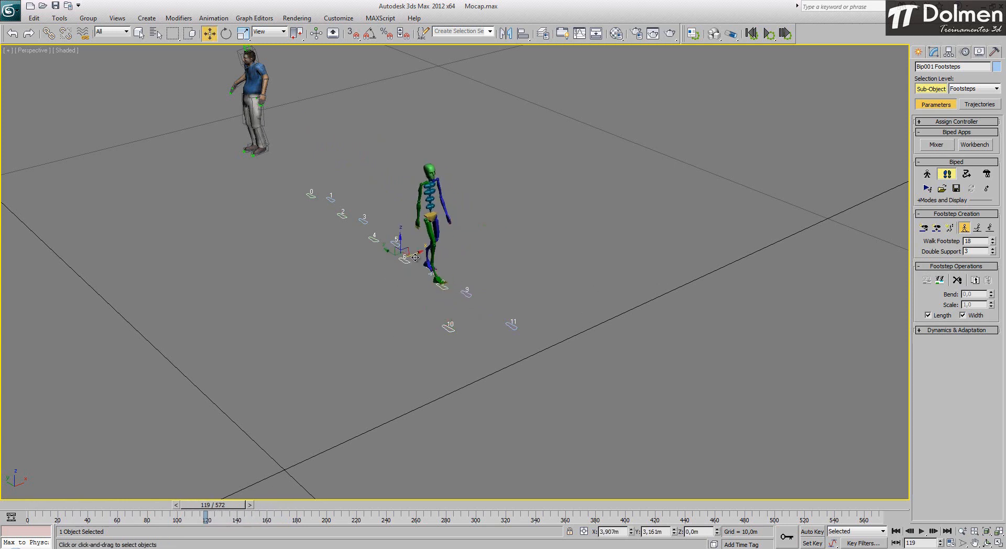
pyautogui.moveTo(404, 259); pyautogui.dragTo(394, 258)
pyautogui.click(397, 242)
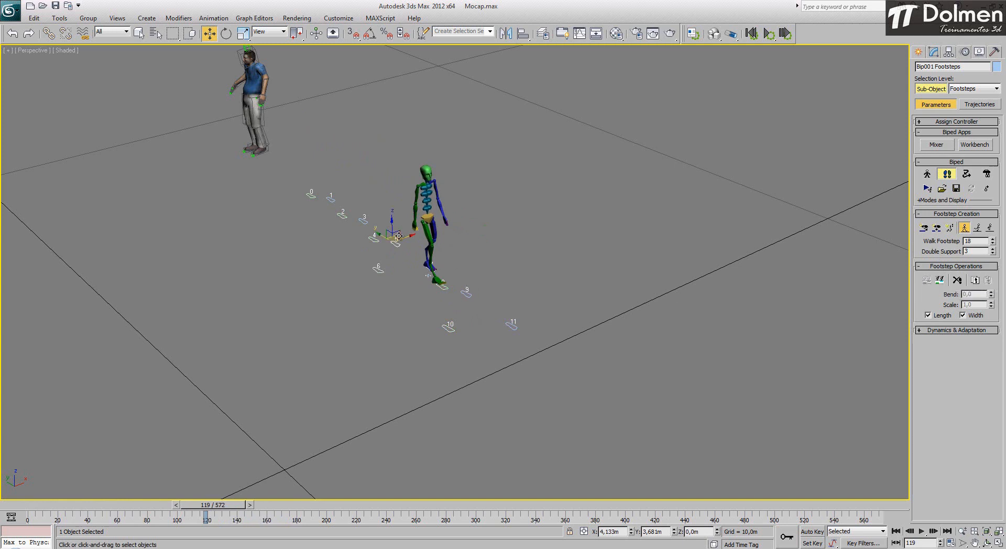
pyautogui.moveTo(408, 237); pyautogui.dragTo(422, 231)
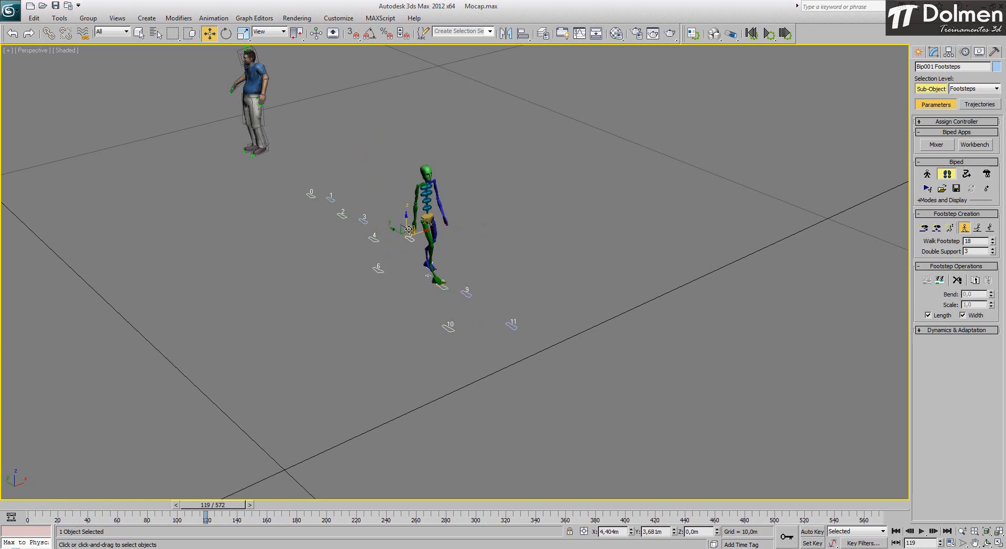
pyautogui.click(342, 215)
pyautogui.moveTo(356, 210); pyautogui.dragTo(336, 218)
# Step: Play the edited walk animation from frame 0 and stop it at frame 150
pyautogui.moveTo(221, 511); pyautogui.dragTo(27, 518)
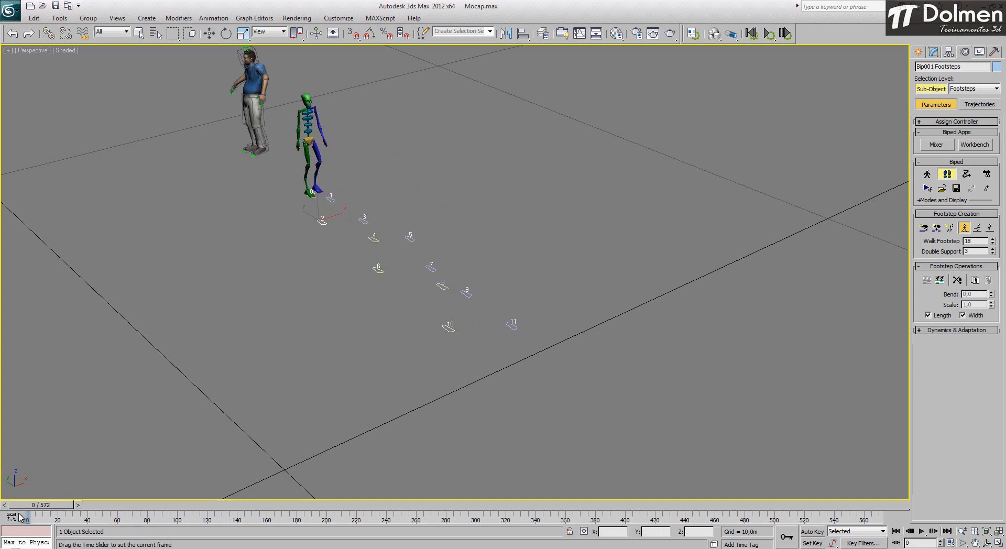
pyautogui.click(921, 532)
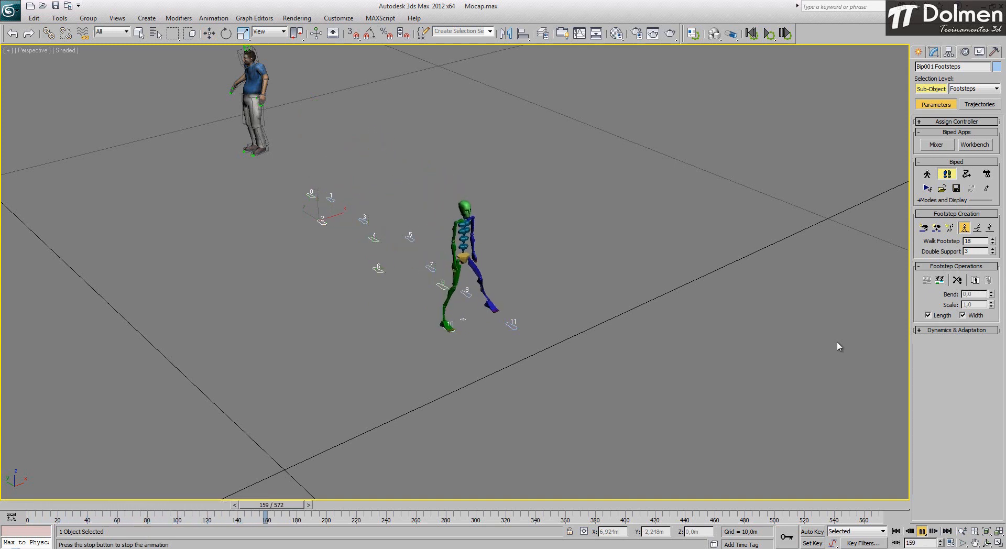
pyautogui.moveTo(329, 505); pyautogui.dragTo(257, 516)
# Step: Show all four viewports, examine the whole footstep trail in the Top view, and return to frame 0
pyautogui.click(998, 543)
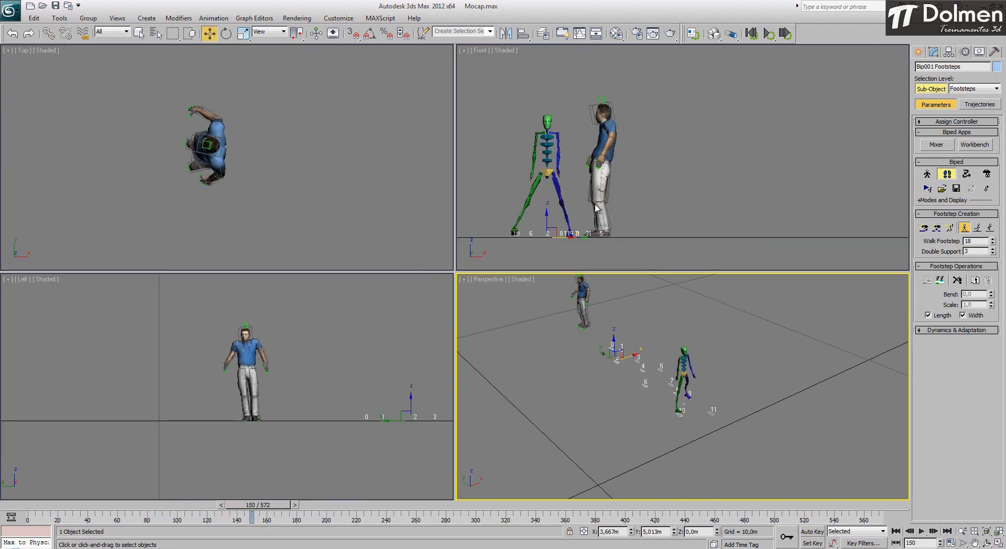
pyautogui.scroll(-6, 184, 145)
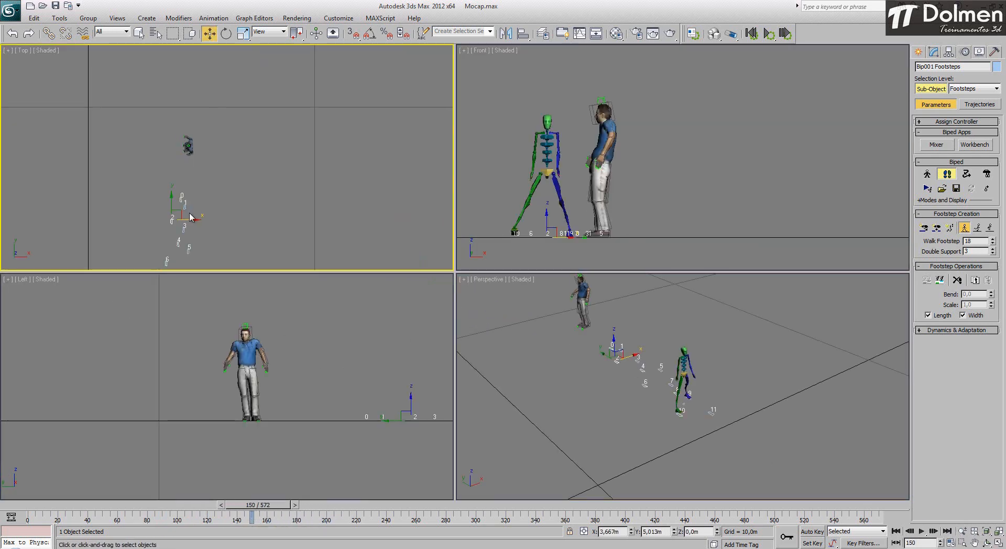
pyautogui.moveTo(191, 215); pyautogui.dragTo(237, 154, button='middle')
pyautogui.moveTo(254, 219); pyautogui.dragTo(287, 163, button='middle')
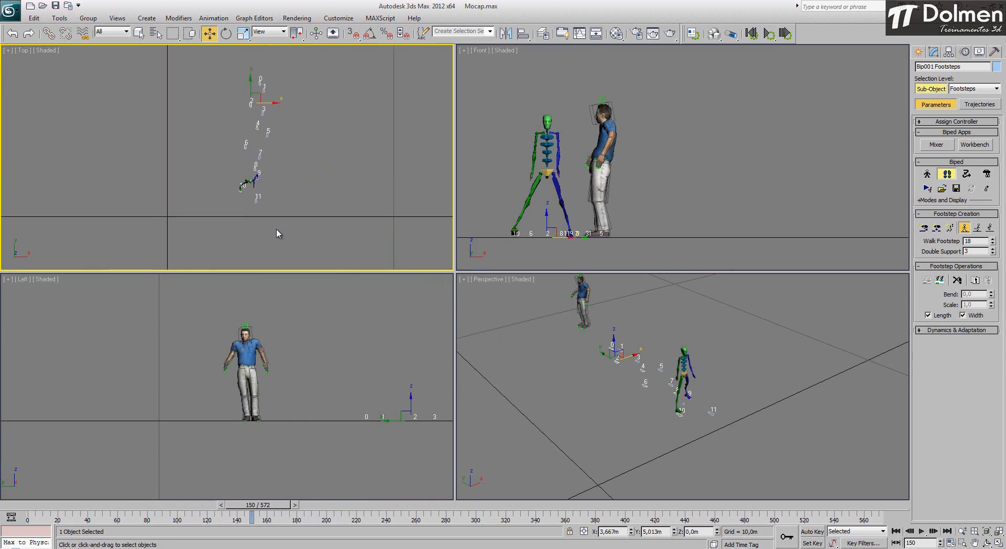
pyautogui.moveTo(257, 507); pyautogui.dragTo(21, 508)
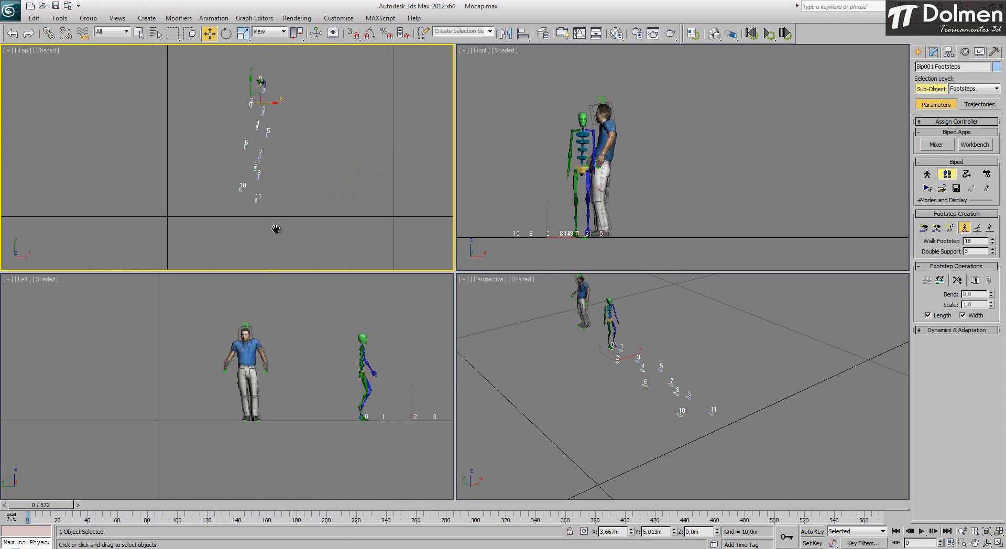
pyautogui.moveTo(275, 229); pyautogui.dragTo(278, 232, button='middle')
# Step: Append six widely spaced Run footsteps, numbers 12 to 17, beyond the walking trail in the Perspective view
pyautogui.rightClick(781, 387)
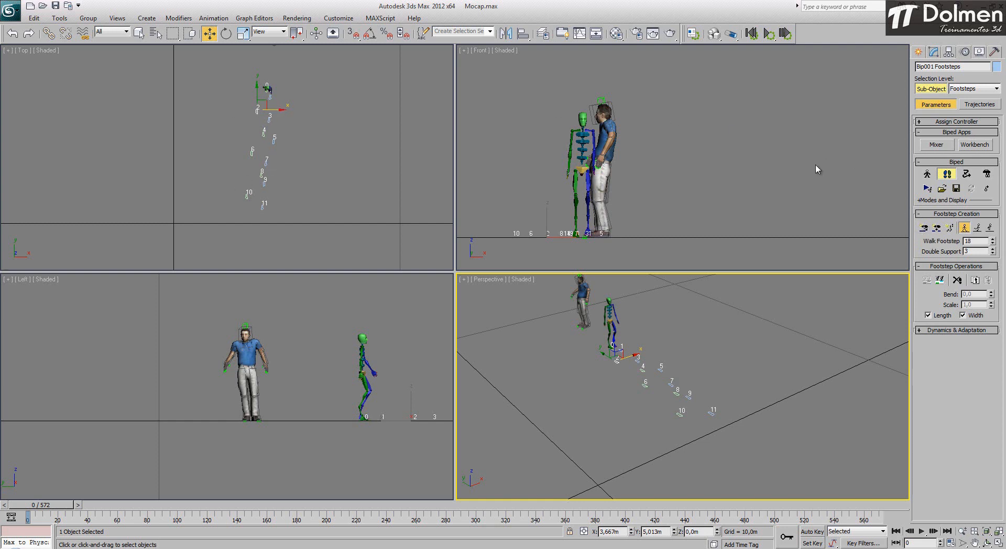
pyautogui.scroll(-5, 757, 345)
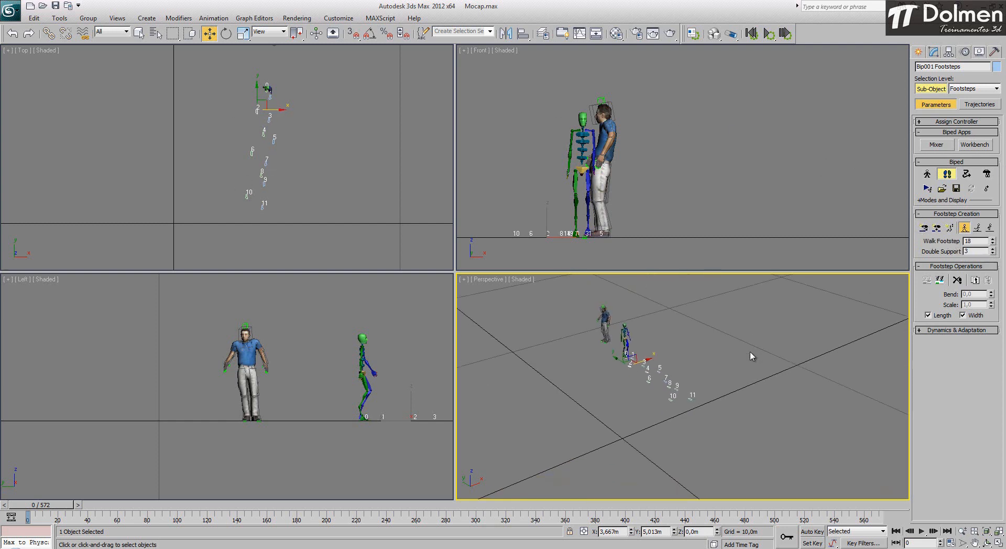
pyautogui.click(977, 229)
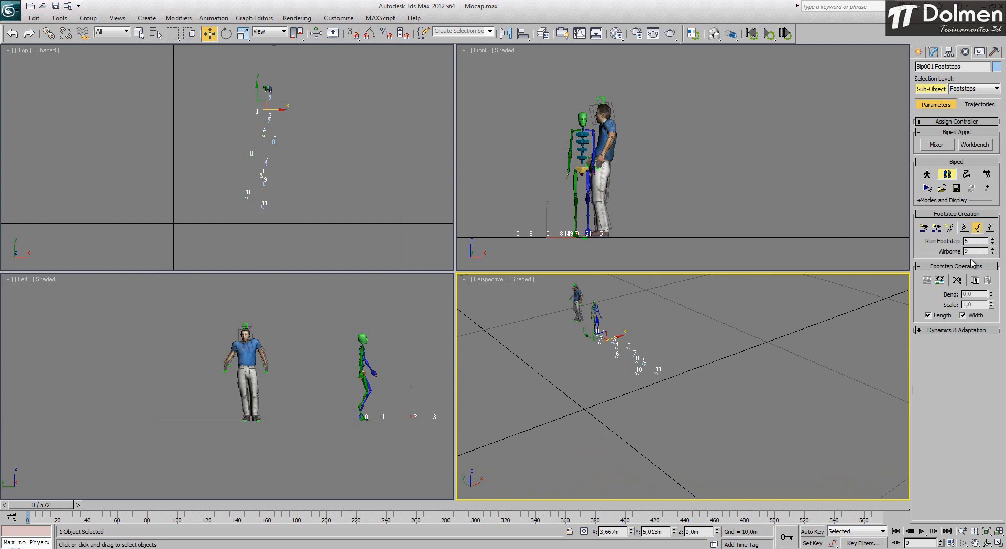
pyautogui.click(923, 228)
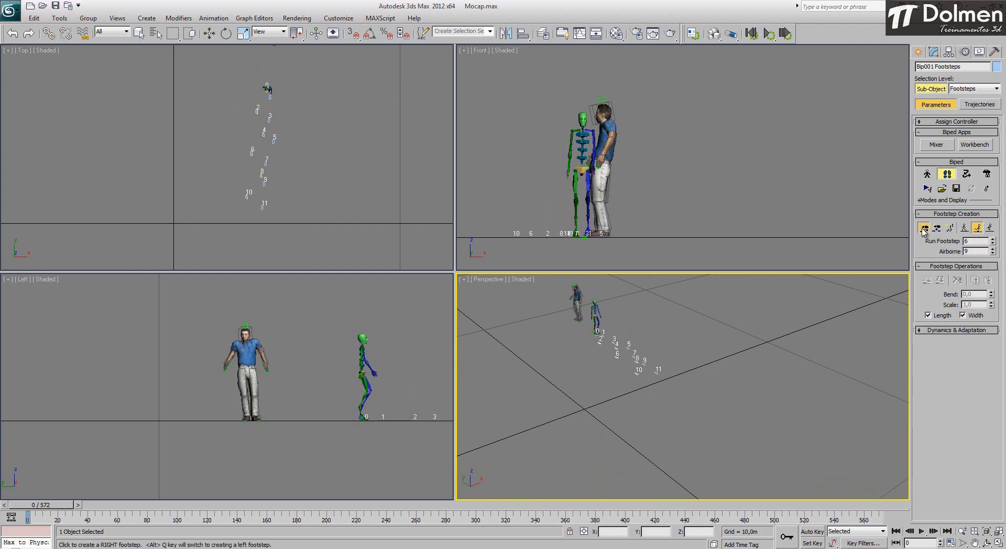
pyautogui.click(662, 390)
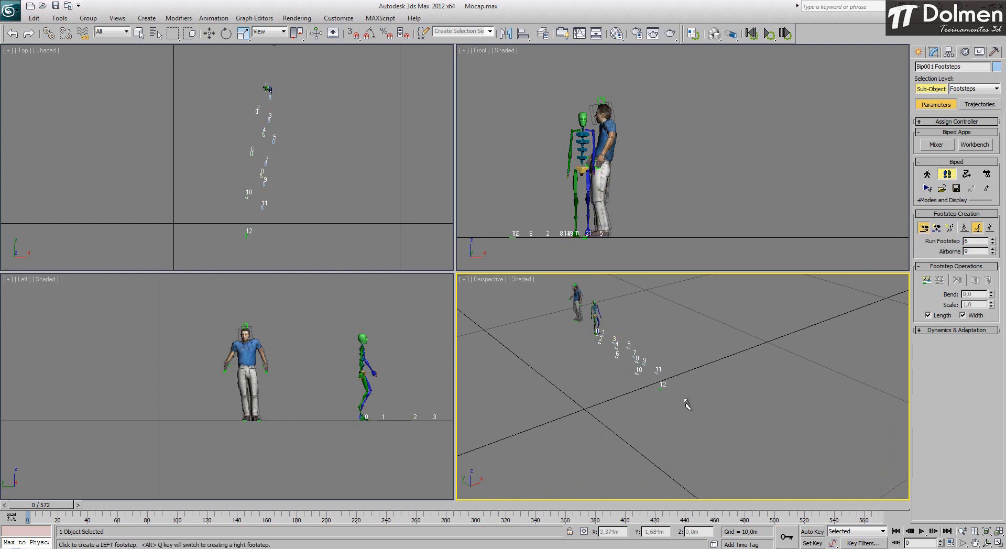
pyautogui.click(701, 406)
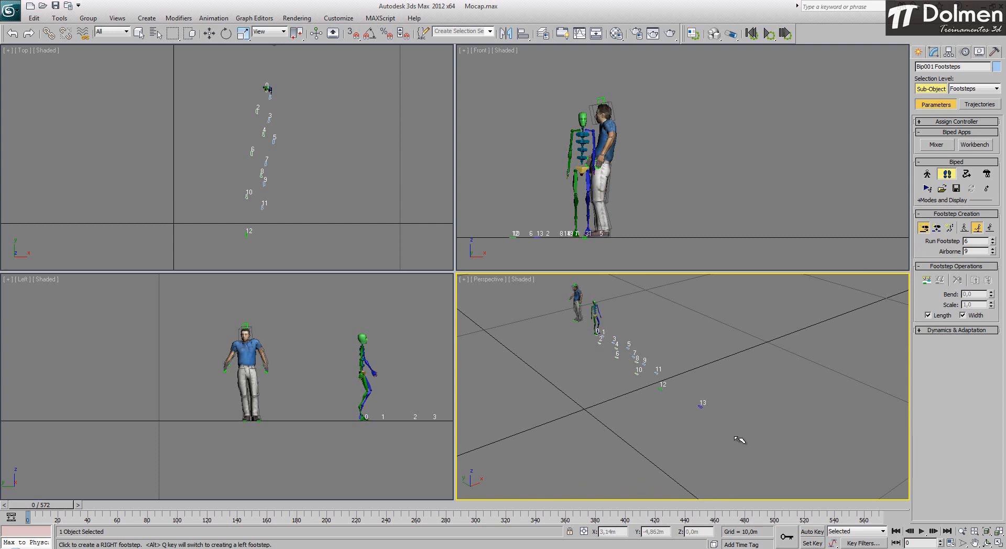
pyautogui.click(739, 442)
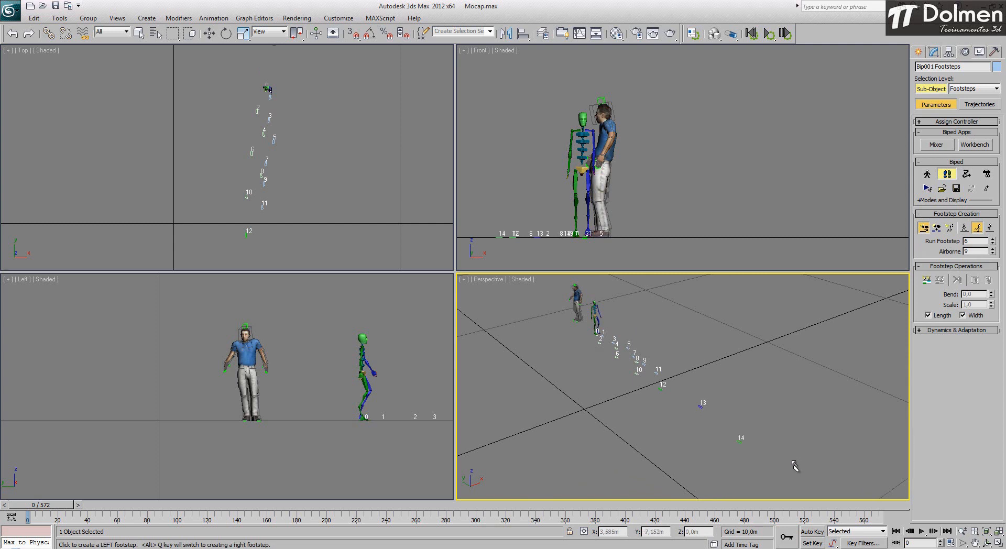
pyautogui.click(794, 466)
pyautogui.moveTo(793, 466); pyautogui.dragTo(764, 434, button='middle')
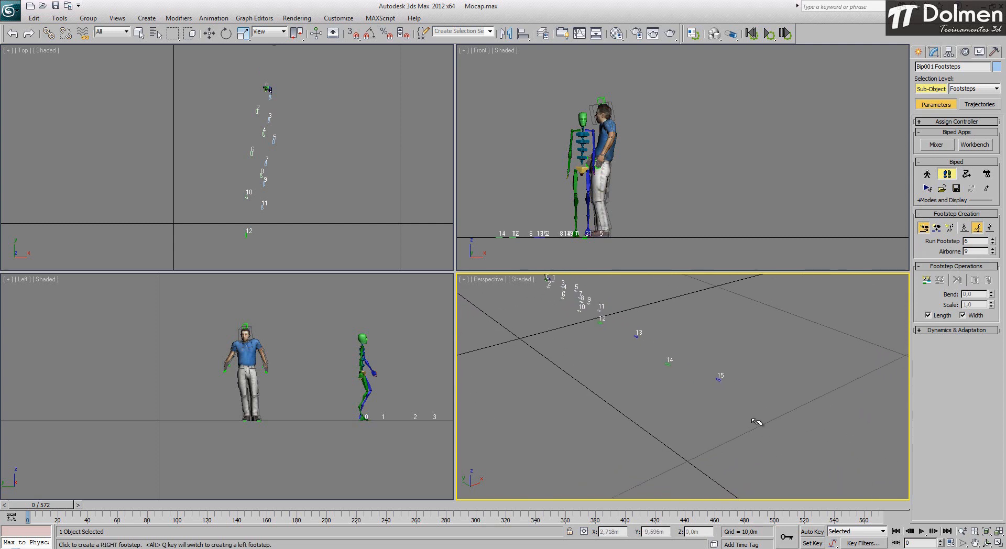
pyautogui.click(753, 419)
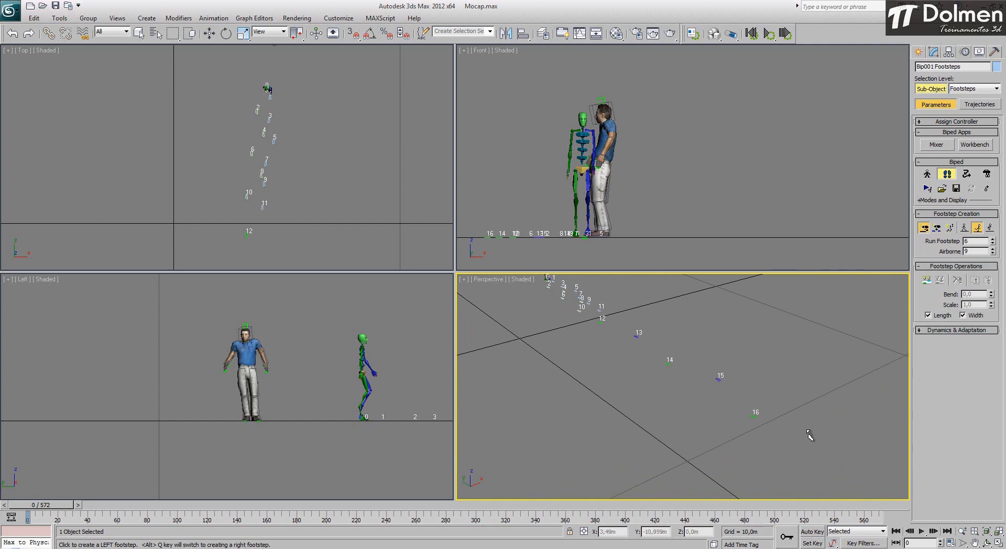
pyautogui.click(815, 439)
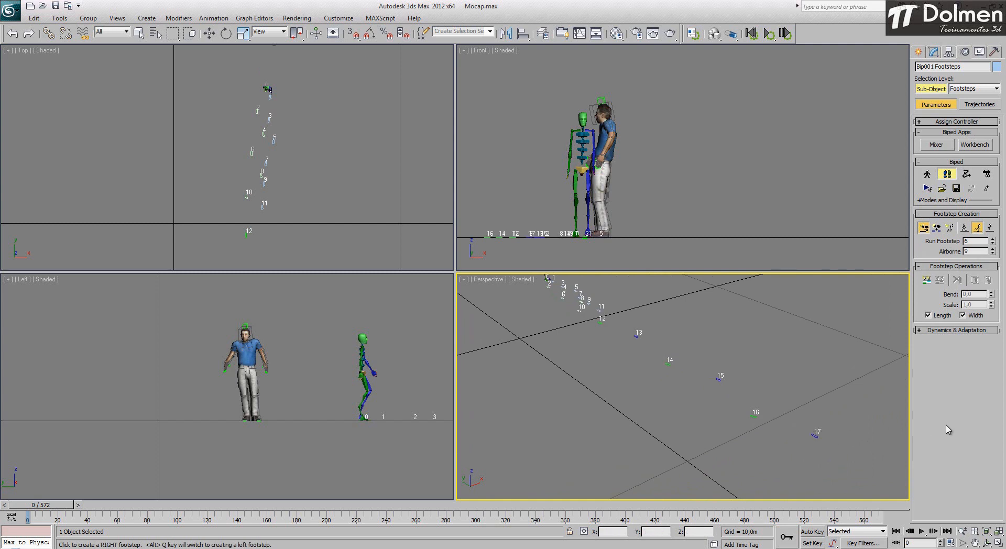
pyautogui.press('w')
# Step: Scrub the timeline to frame 247 and back to frame 5, and create keys for the inactive run footsteps
pyautogui.moveTo(745, 399); pyautogui.dragTo(745, 420, button='middle')
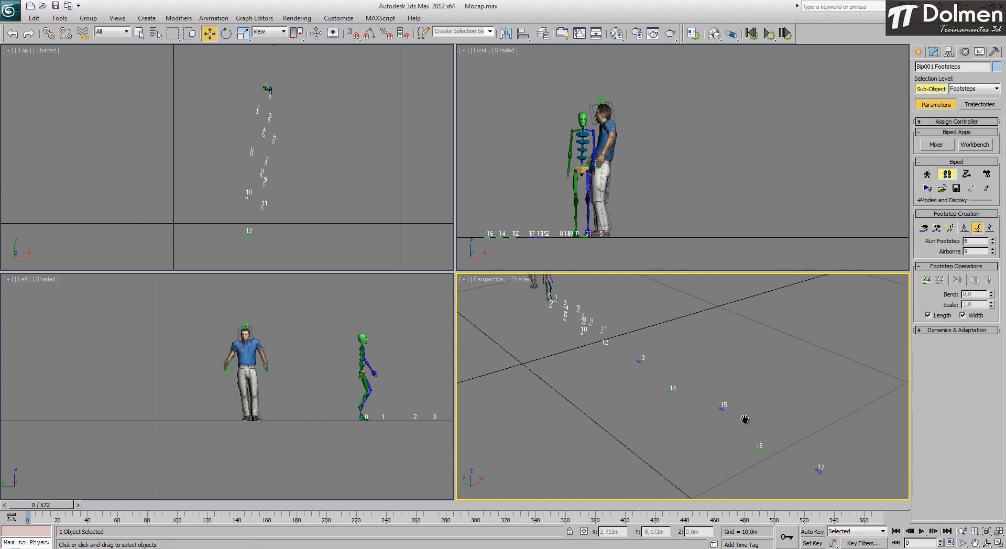
pyautogui.moveTo(60, 504); pyautogui.dragTo(413, 536)
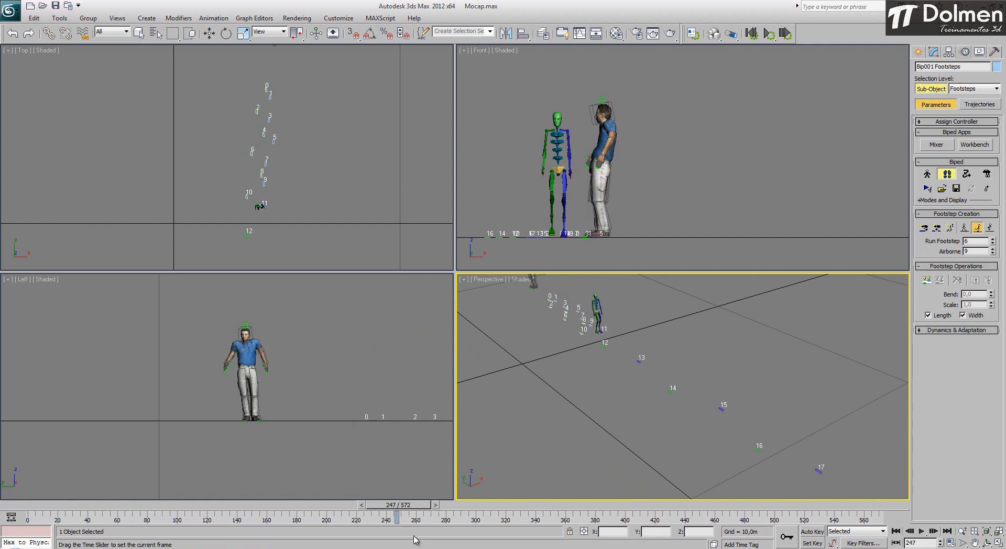
pyautogui.moveTo(416, 540); pyautogui.dragTo(67, 529)
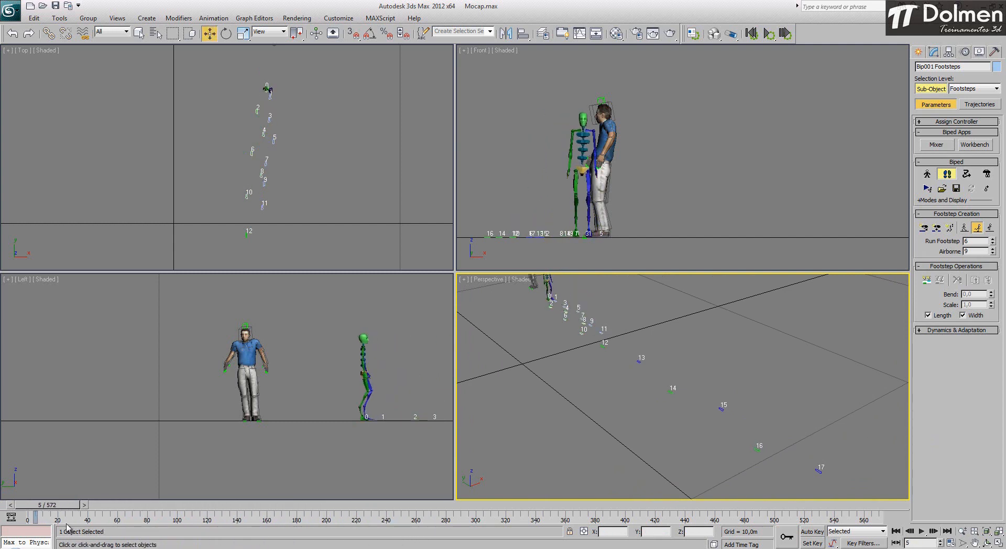
pyautogui.click(926, 282)
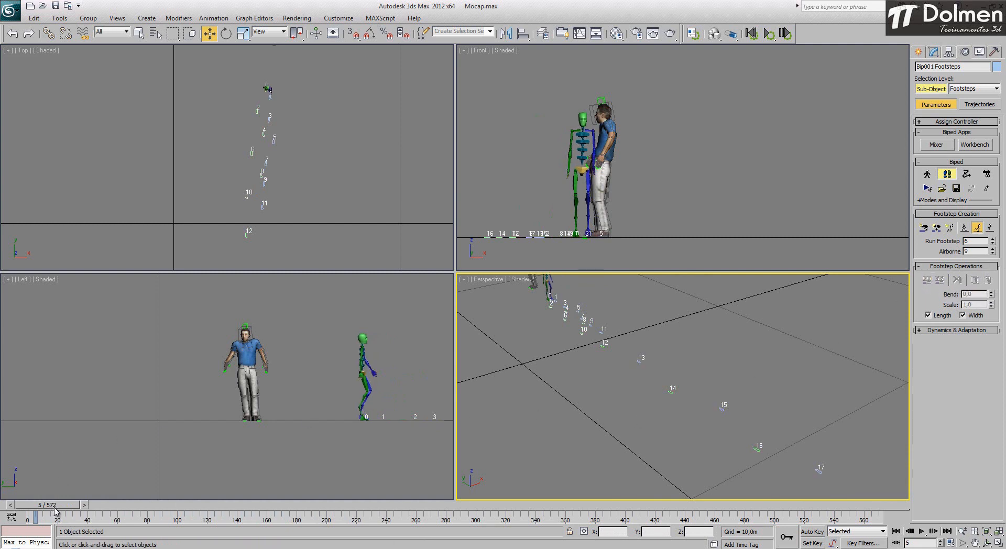
# Step: Maximize the Perspective view, play the walk-and-run animation from frame 0, and return to frame 0
pyautogui.moveTo(56, 511); pyautogui.dragTo(22, 488)
pyautogui.click(999, 544)
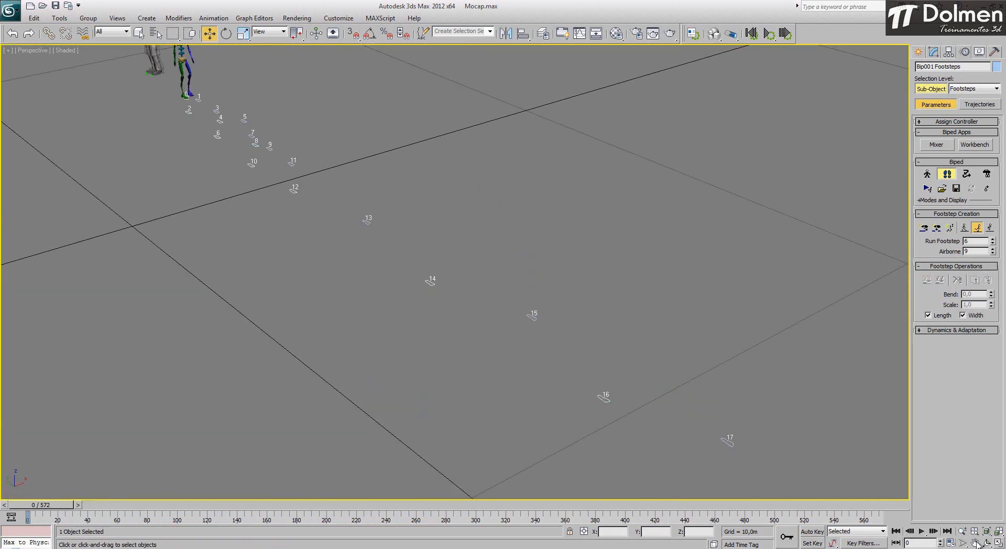
pyautogui.moveTo(647, 366); pyautogui.dragTo(653, 392, button='middle')
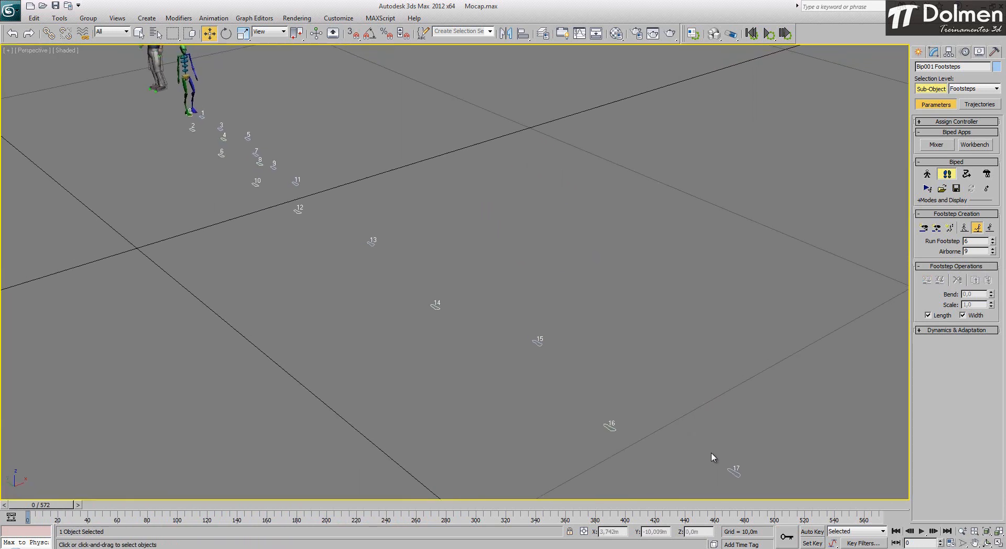
pyautogui.click(922, 532)
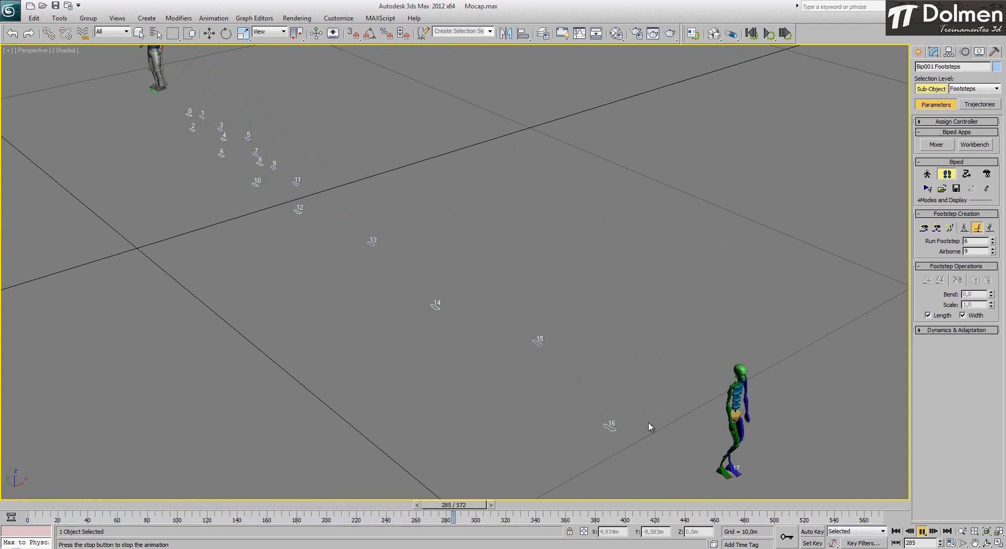
pyautogui.moveTo(498, 504); pyautogui.dragTo(18, 504)
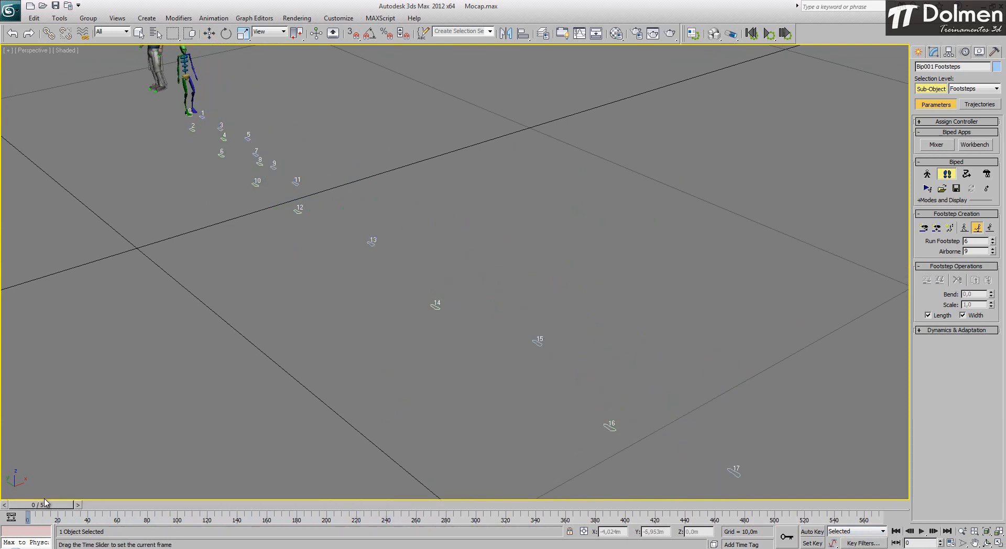
pyautogui.press('w')
# Step: Append three side-by-side pairs of Jump footsteps, numbers 18 to 23, beyond the run trail
pyautogui.moveTo(548, 218); pyautogui.dragTo(536, 280, button='middle')
pyautogui.scroll(-2, 536, 281)
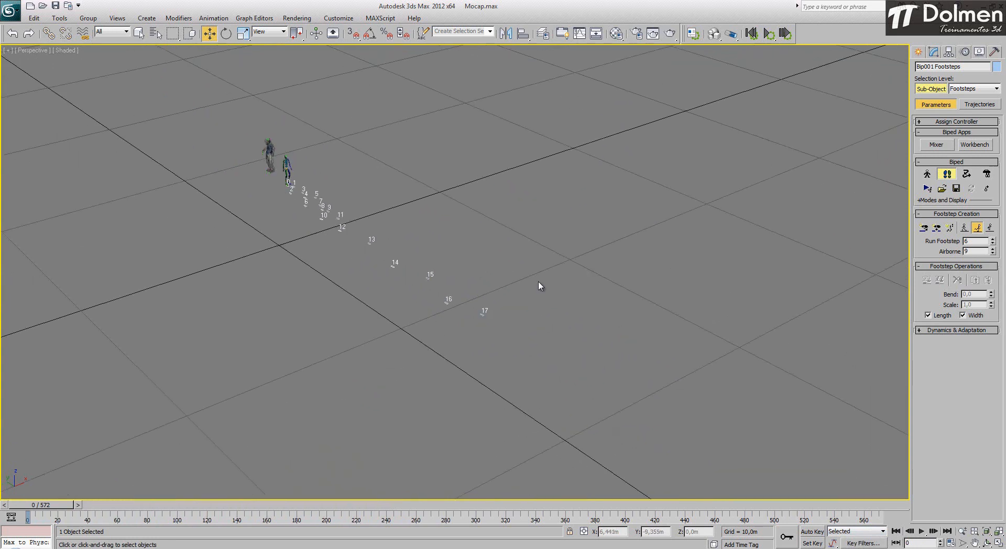
pyautogui.click(990, 230)
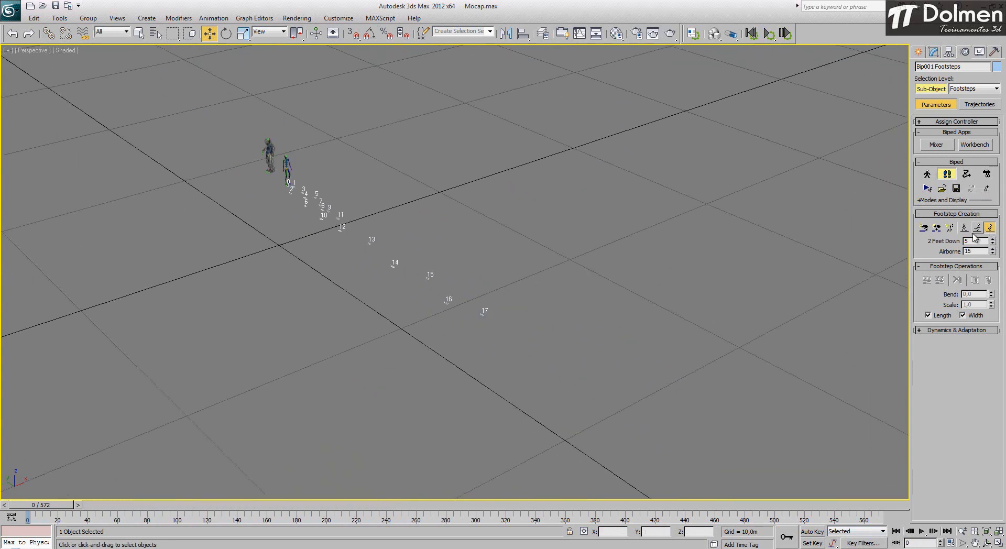
pyautogui.click(924, 229)
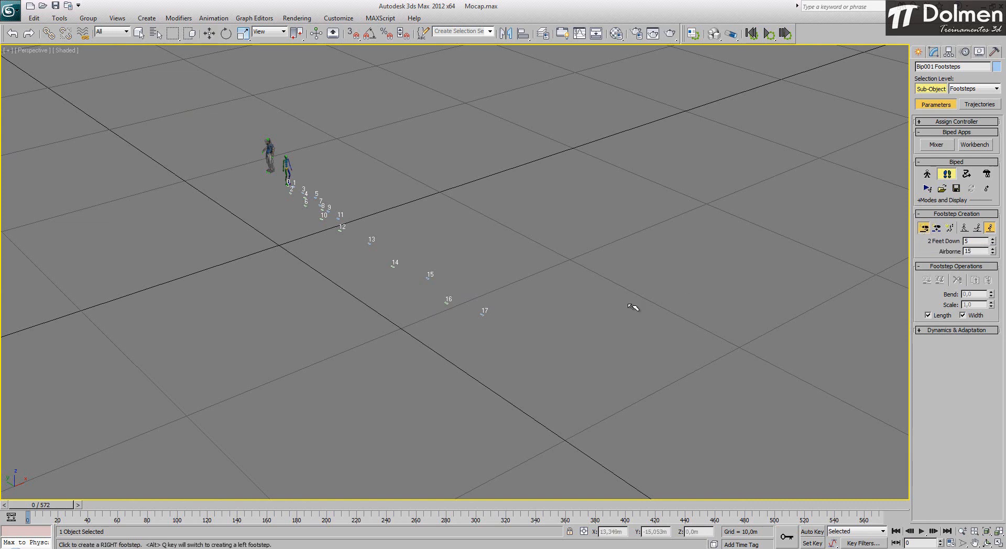
pyautogui.click(544, 360)
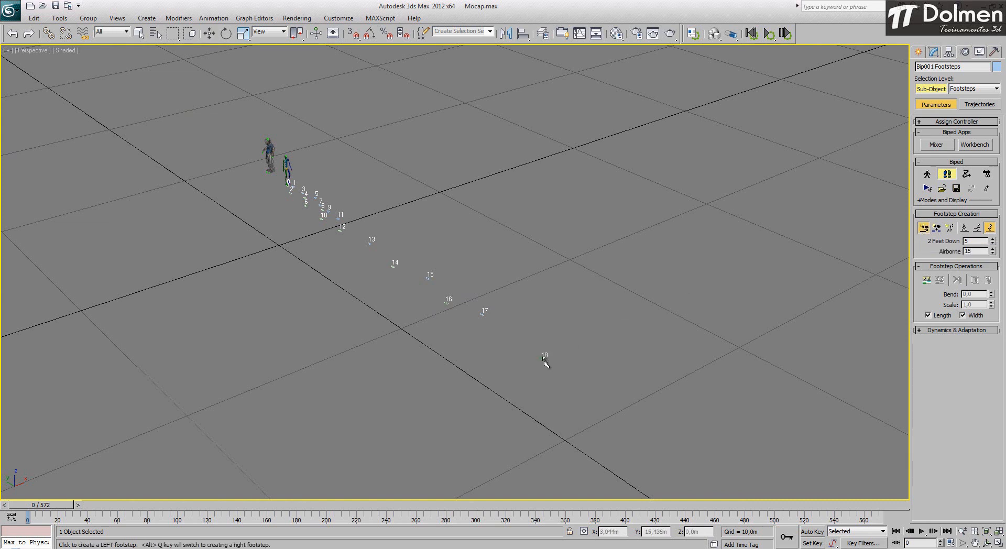
pyautogui.click(551, 356)
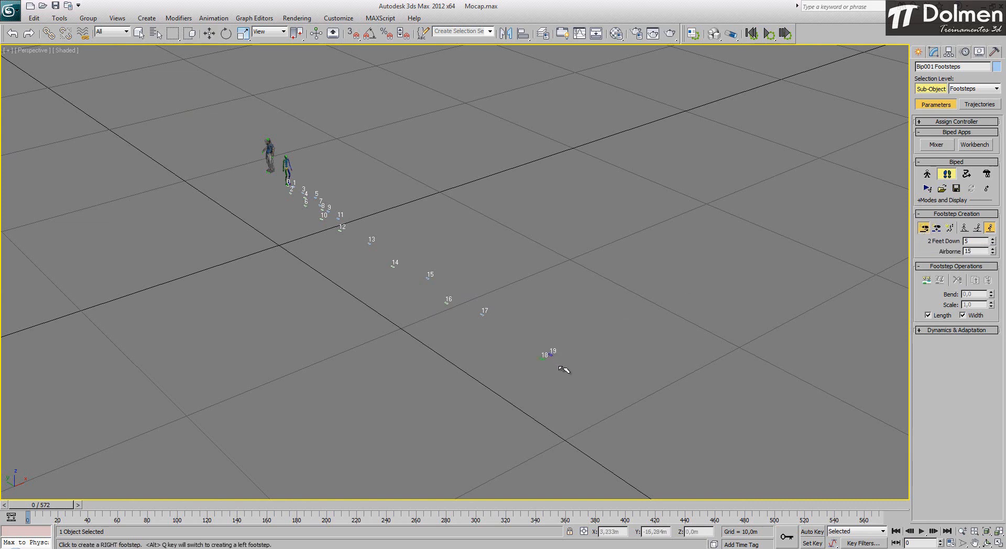
pyautogui.click(624, 419)
pyautogui.click(635, 414)
pyautogui.moveTo(687, 463); pyautogui.dragTo(649, 422, button='middle')
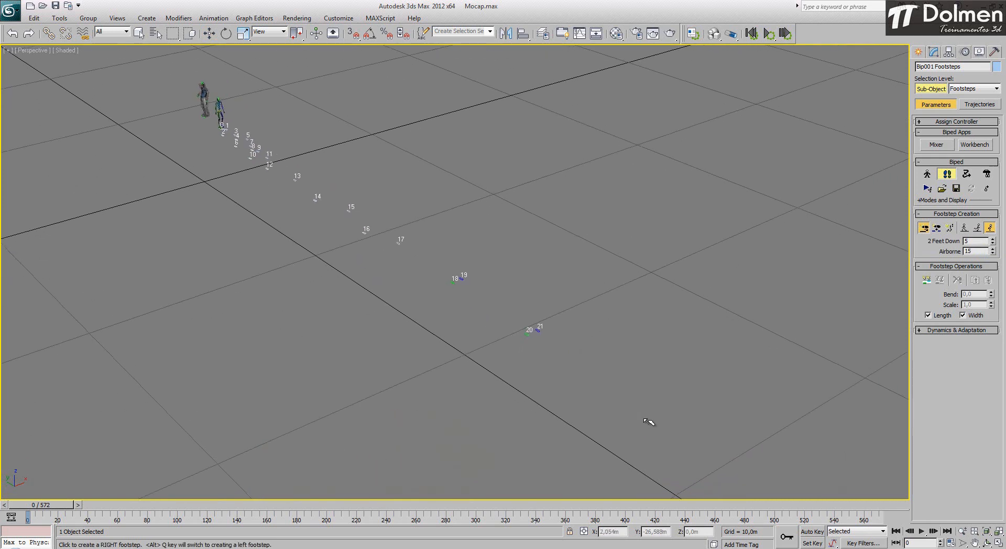
pyautogui.click(652, 422)
pyautogui.click(659, 415)
pyautogui.press('w')
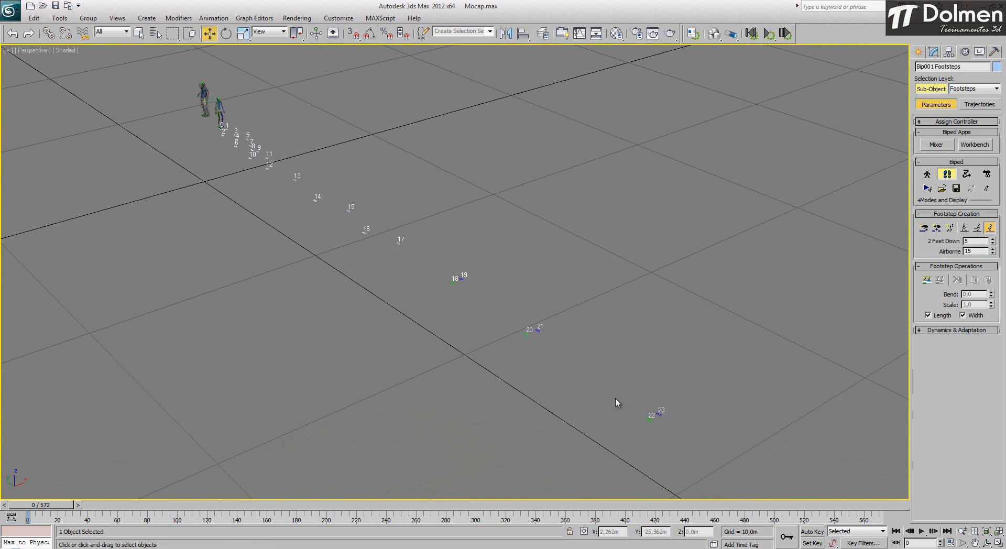
# Step: Create keys for the inactive jump footsteps, play the animation from the start, and return to frame 0
pyautogui.click(927, 280)
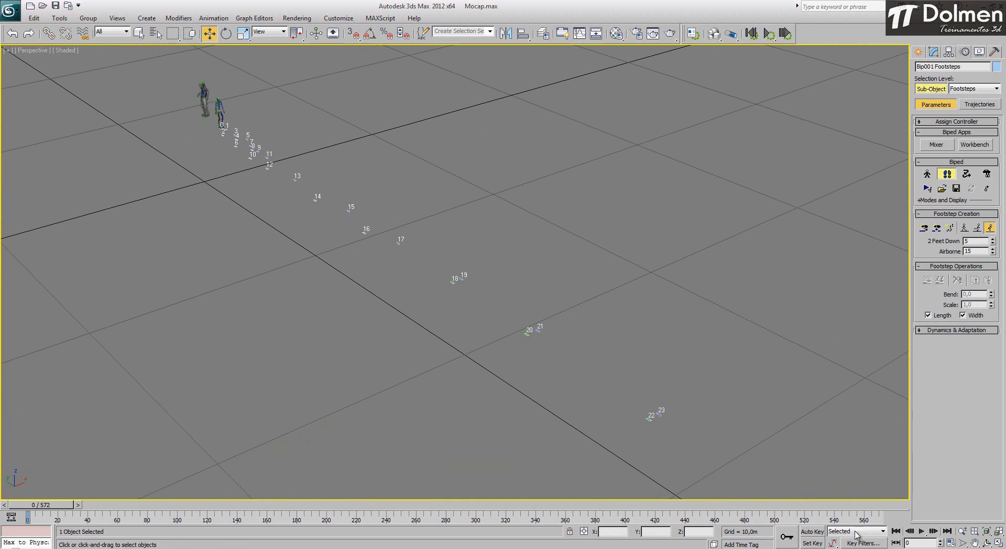
pyautogui.click(921, 531)
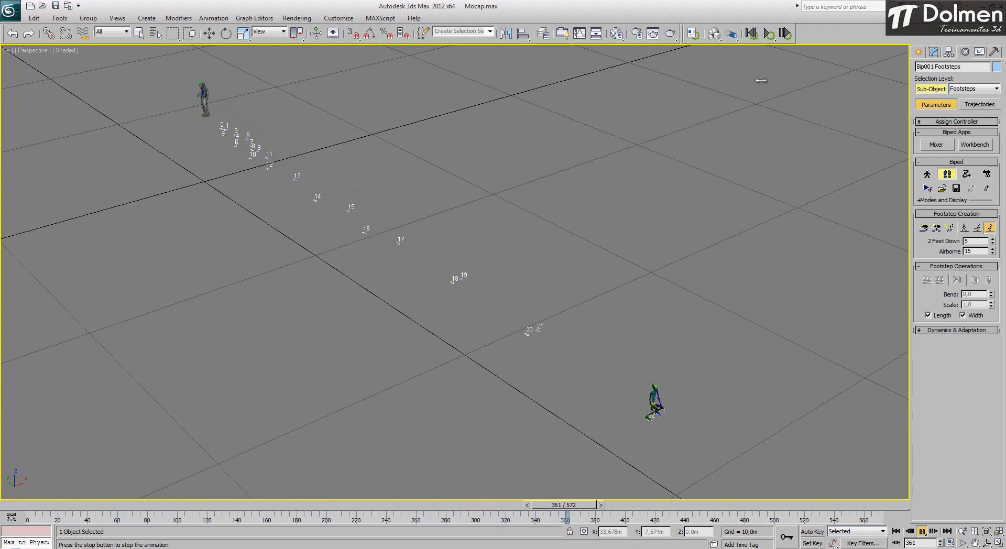
pyautogui.moveTo(643, 510); pyautogui.dragTo(40, 509)
pyautogui.press('w')
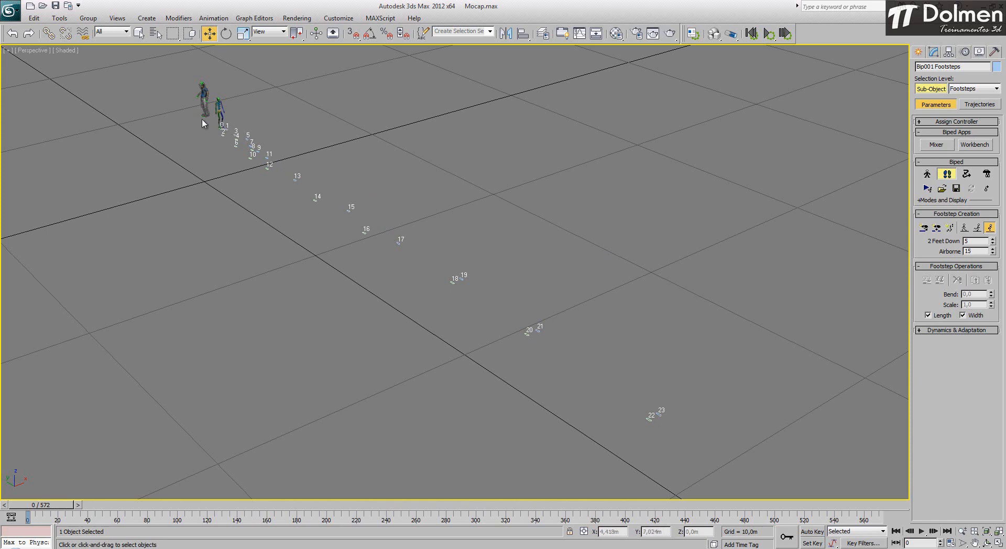
# Step: Move footstep pairs 18–19, 20–21 and 22–23 sideways to alternating sides of the trail
pyautogui.click(461, 278)
pyautogui.moveTo(460, 278); pyautogui.dragTo(476, 307)
pyautogui.click(538, 330)
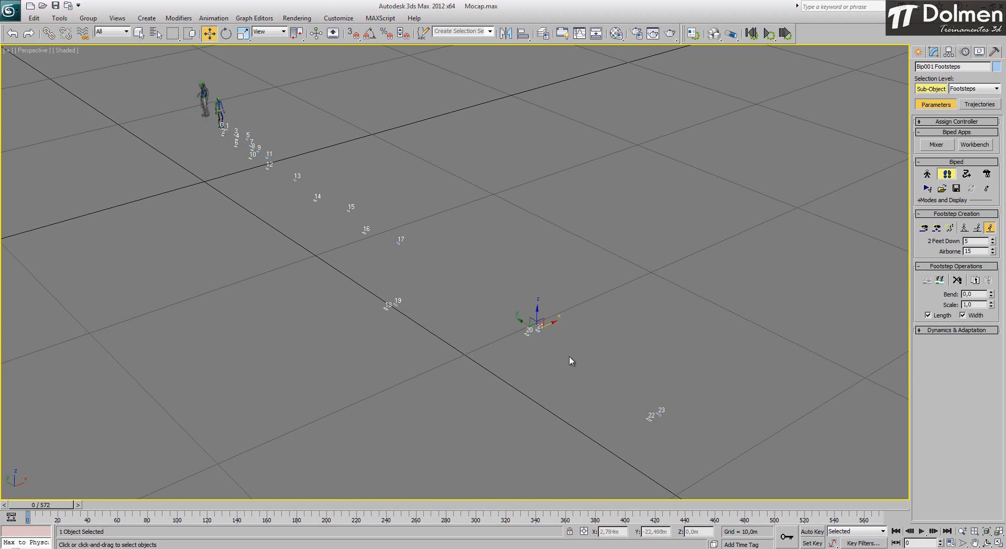
pyautogui.moveTo(550, 327); pyautogui.dragTo(612, 302)
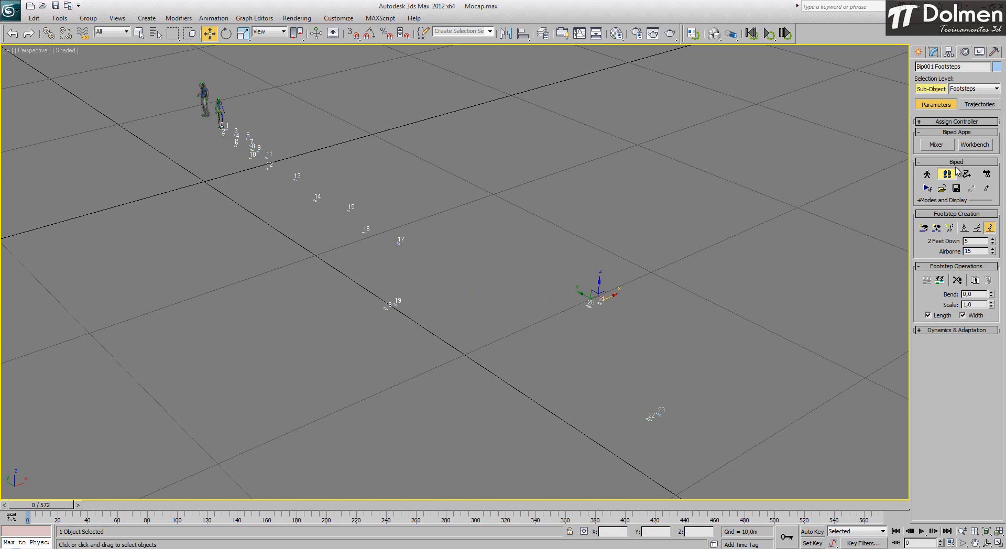
pyautogui.moveTo(714, 383); pyautogui.dragTo(641, 443)
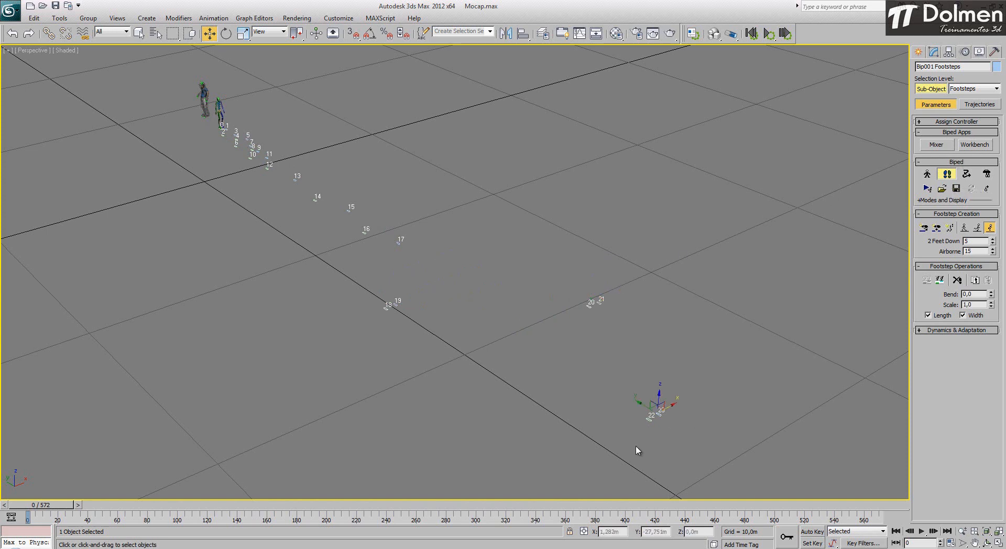
pyautogui.click(615, 448)
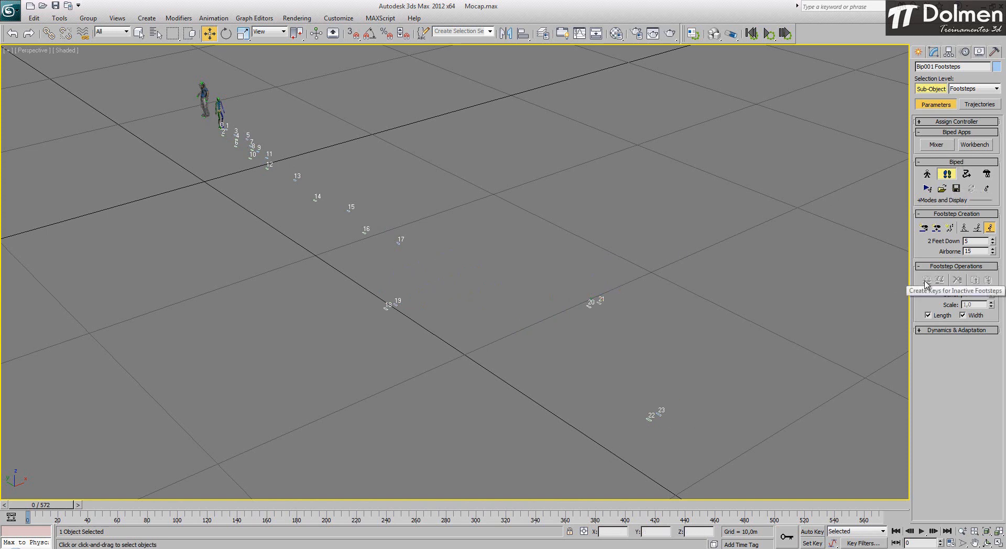
pyautogui.moveTo(788, 349); pyautogui.dragTo(625, 444)
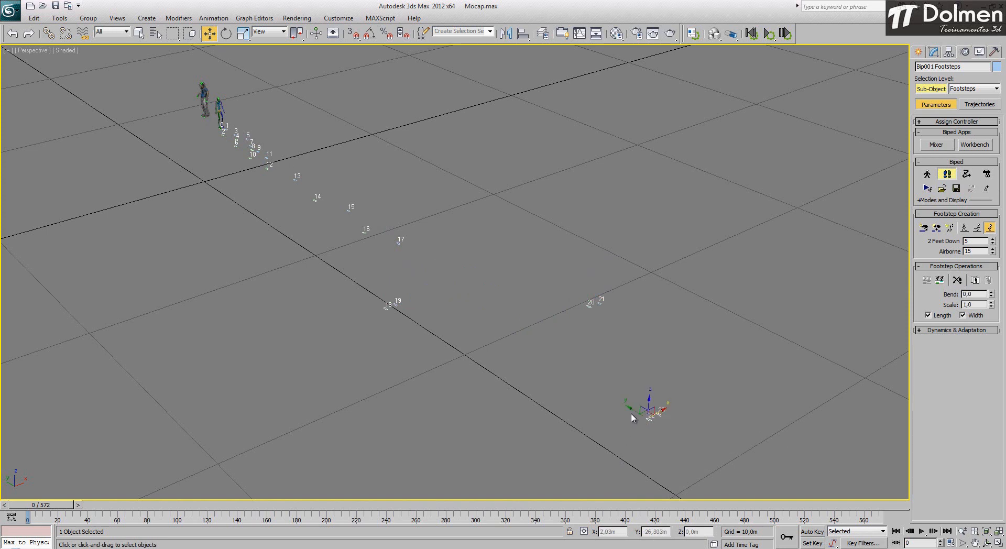
pyautogui.moveTo(664, 408); pyautogui.dragTo(597, 444)
# Step: Play the animation with the shifted jumps from frame 0 and stop it at frame 458
pyautogui.click(921, 531)
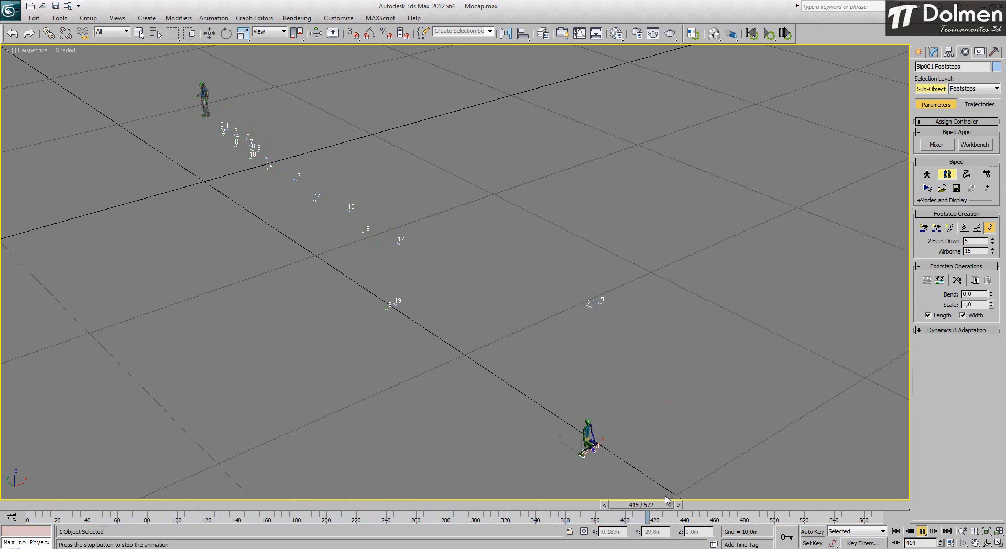
pyautogui.press('/')
pyautogui.press('w')
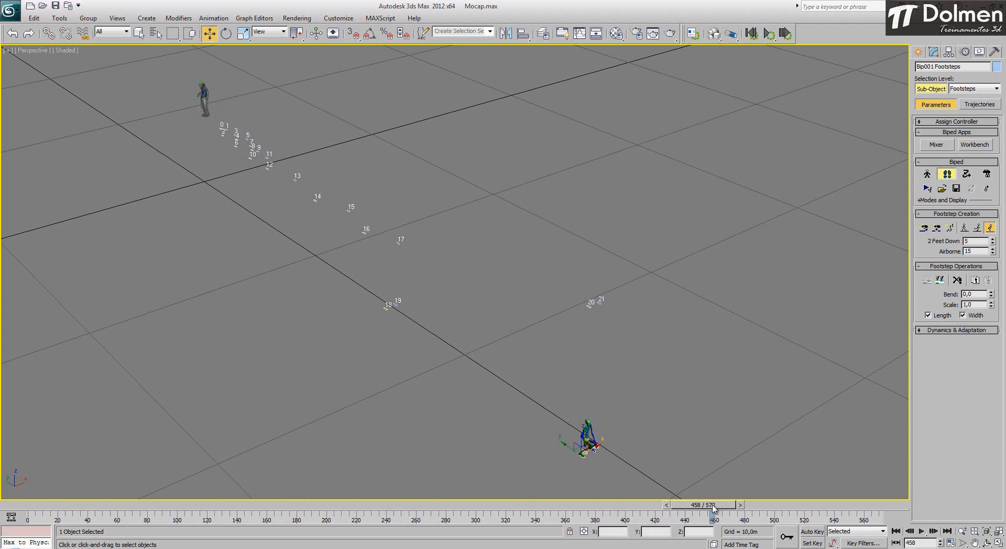
# Step: Return to frame 0, delete all the footsteps from the scene, and scrub the remaining biped to frame 5
pyautogui.moveTo(713, 504); pyautogui.dragTo(27, 521)
pyautogui.click(209, 34)
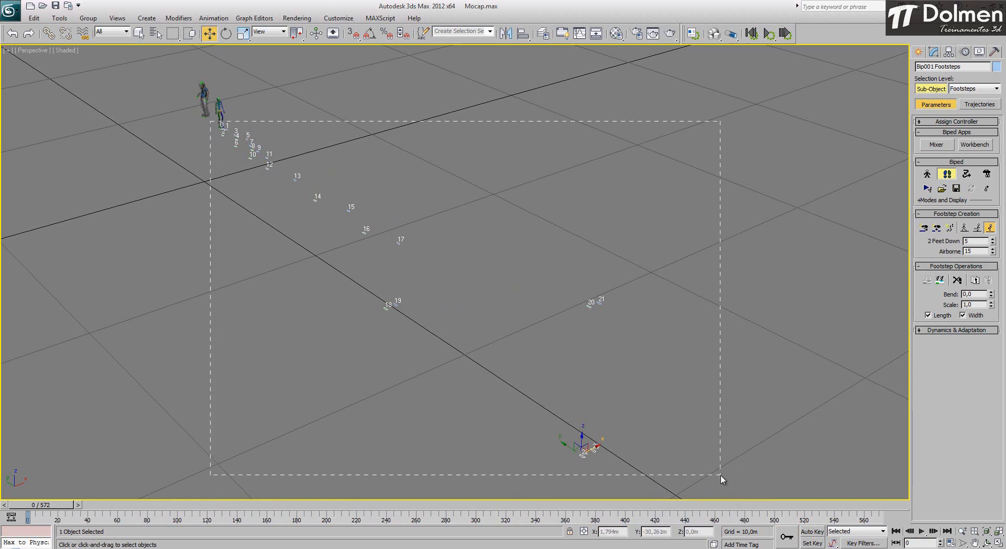
pyautogui.moveTo(721, 479); pyautogui.dragTo(722, 480)
pyautogui.press('Delete')
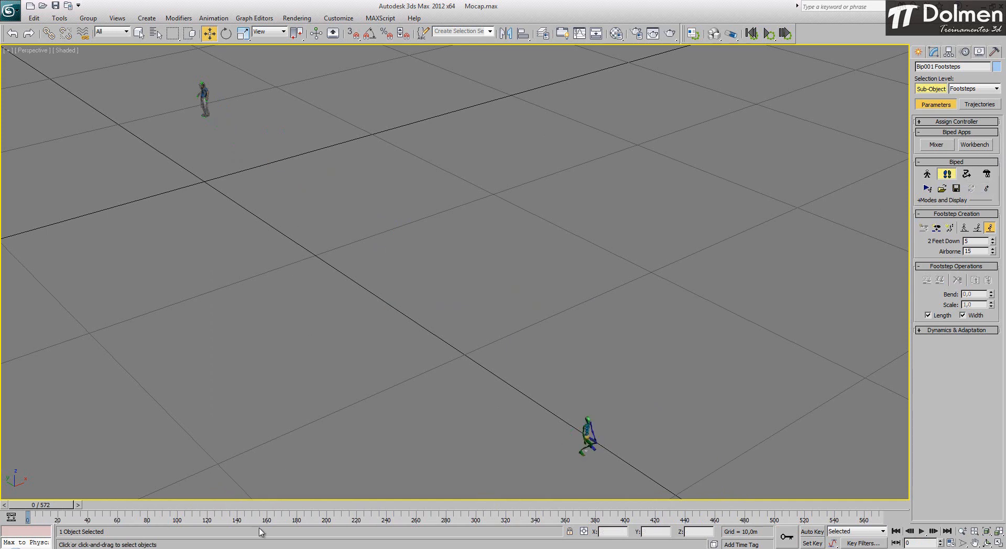
pyautogui.moveTo(35, 506)
pyautogui.mouseDown()
pyautogui.moveTo(226, 506)
pyautogui.moveTo(41, 506)
pyautogui.mouseUp()
pyautogui.press('z')
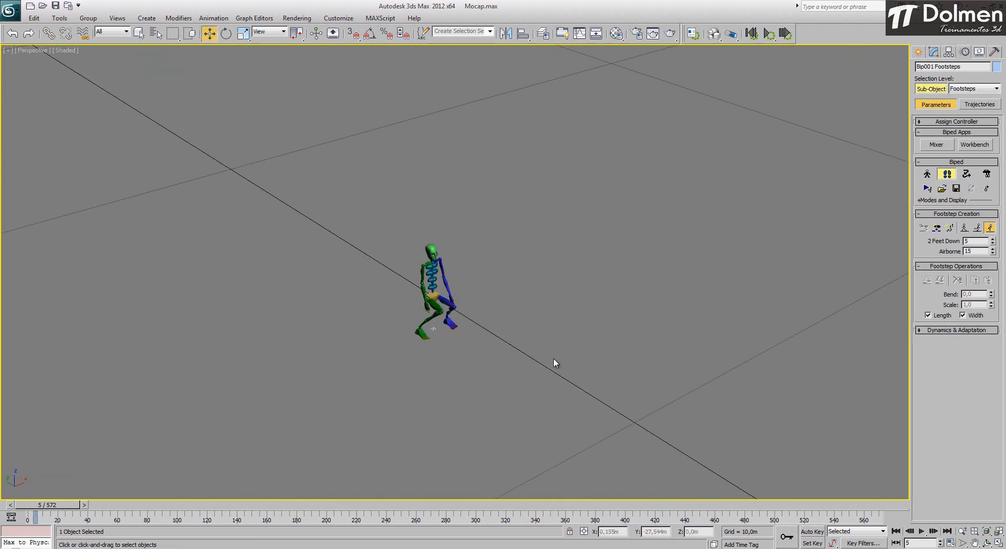
# Step: Leave the Footsteps sub-object level, select the biped's head, and open the Load File dialog for BIP files from Footstep Mode
pyautogui.rightClick(780, 219)
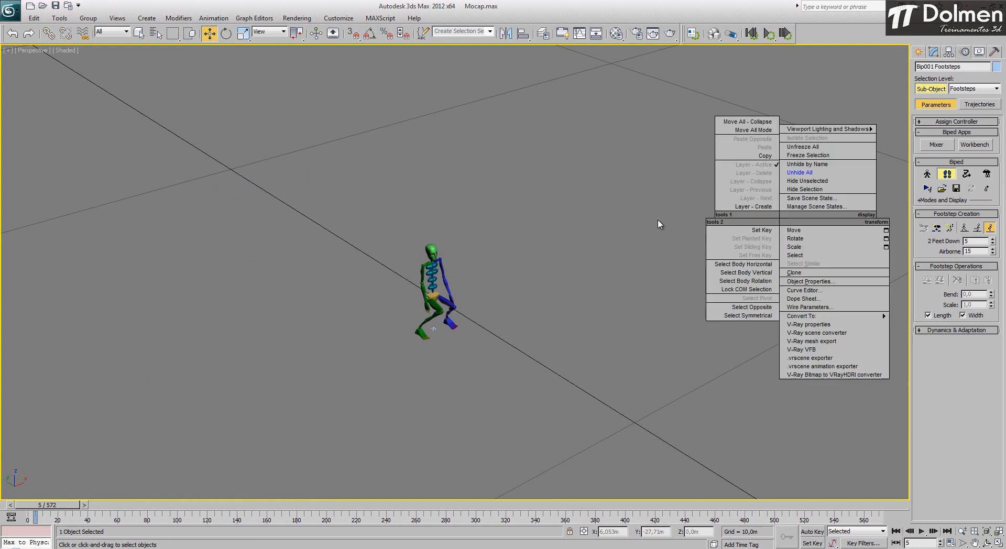
pyautogui.click(930, 89)
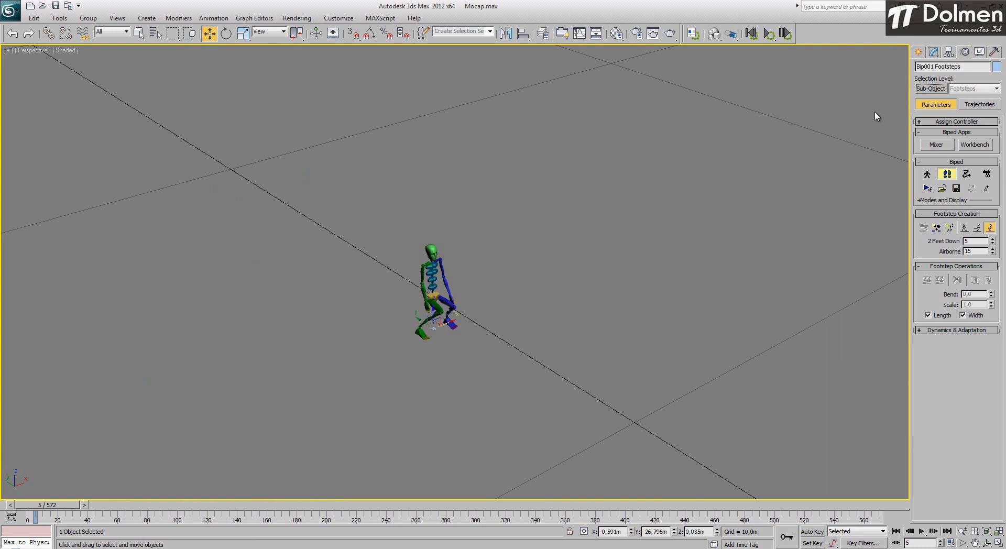
pyautogui.click(435, 248)
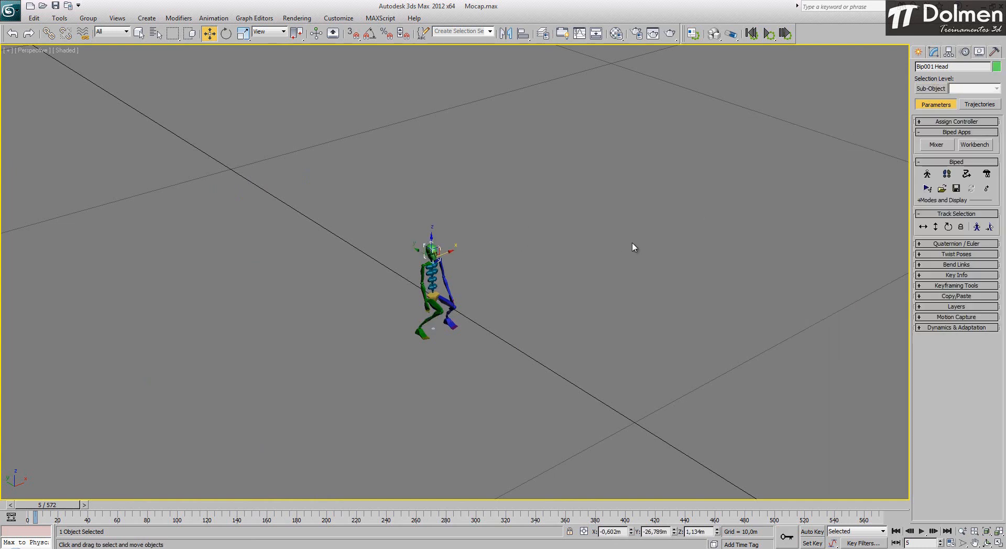
pyautogui.click(945, 176)
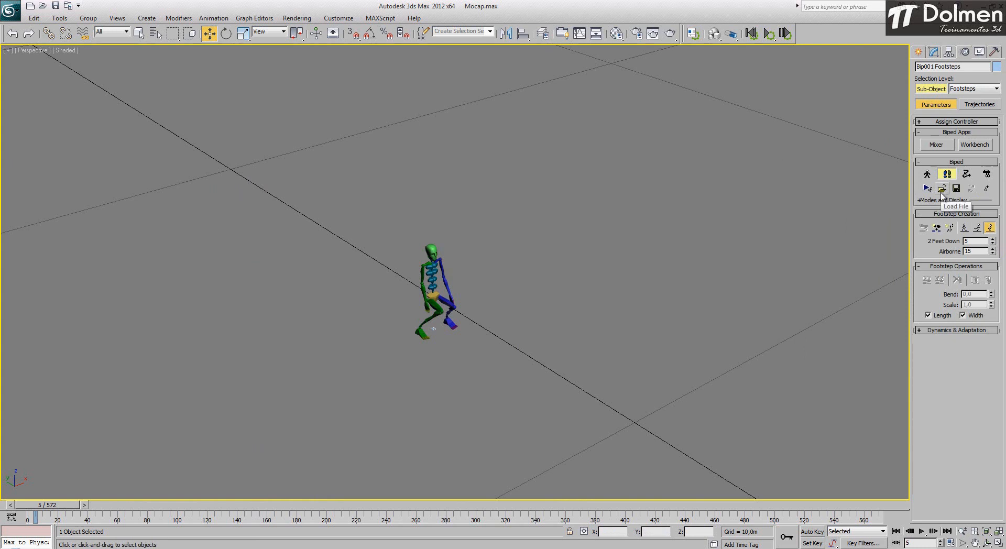
pyautogui.click(942, 189)
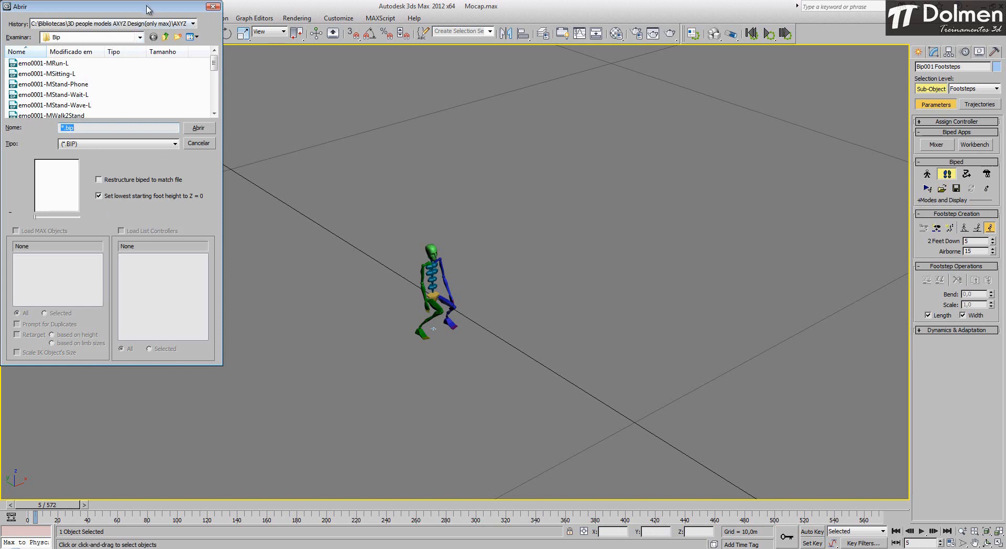
pyautogui.moveTo(147, 9); pyautogui.dragTo(273, 66)
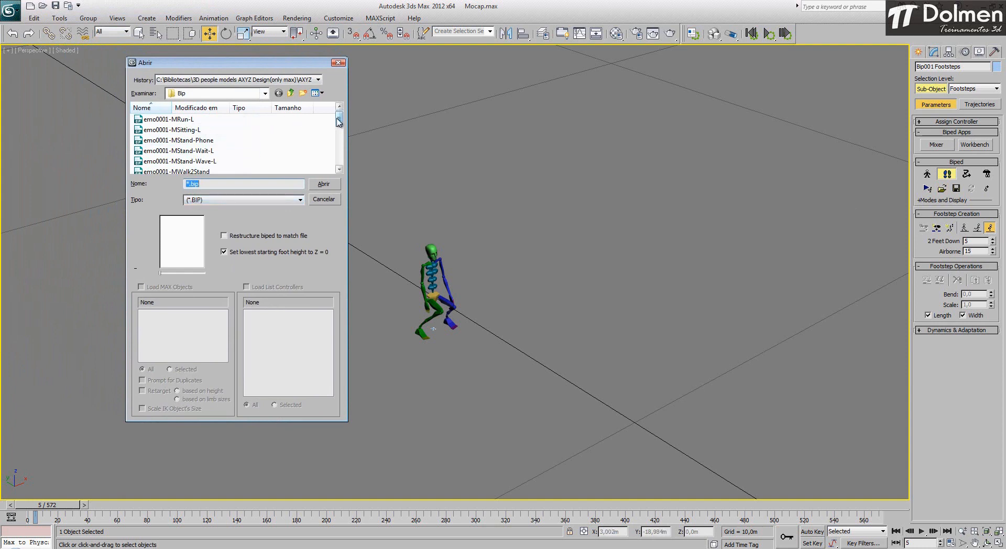
# Step: Load the emo0001-MStand-Wait-L motion file onto the skeleton biped
pyautogui.moveTo(339, 120)
pyautogui.mouseDown()
pyautogui.moveTo(343, 168)
pyautogui.moveTo(343, 120)
pyautogui.mouseUp()
pyautogui.click(189, 152)
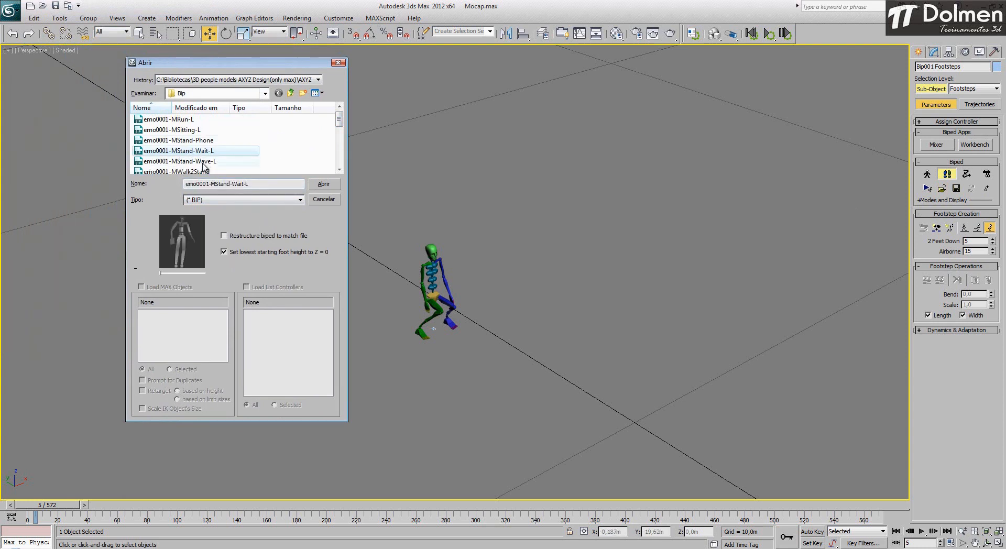
pyautogui.click(325, 184)
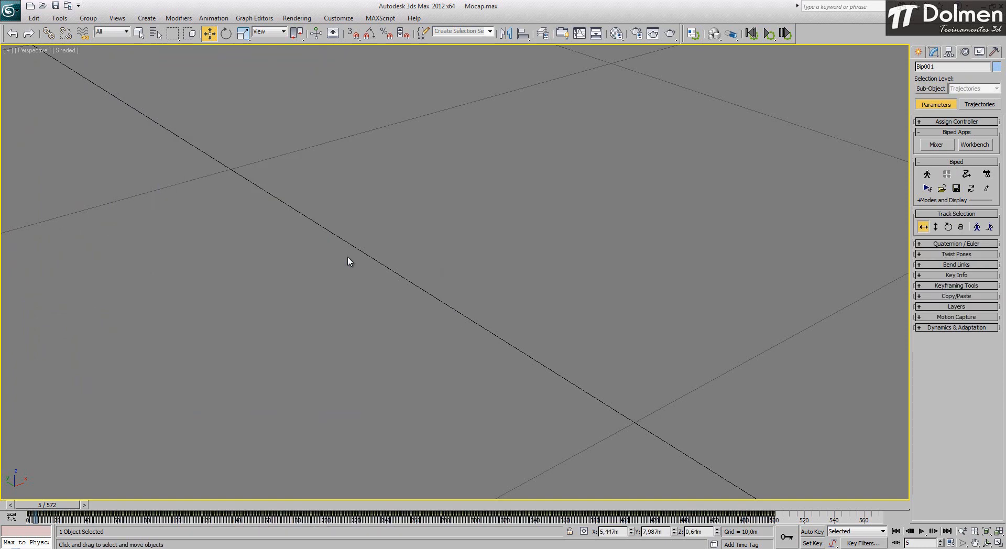
pyautogui.scroll(-8, 381, 305)
pyautogui.scroll(4, 382, 225)
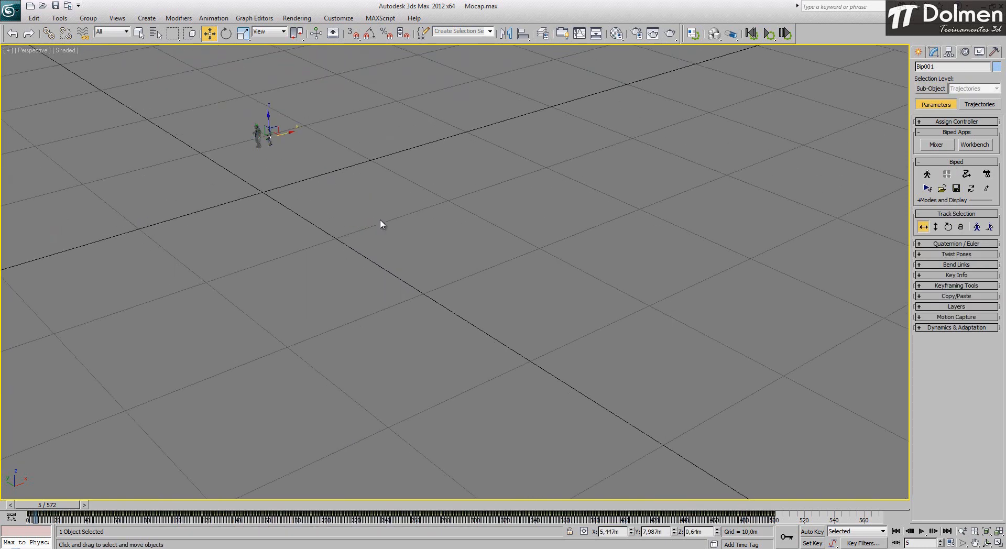
pyautogui.moveTo(308, 203); pyautogui.dragTo(361, 289, button='middle')
pyautogui.scroll(5, 316, 224)
pyautogui.press('z')
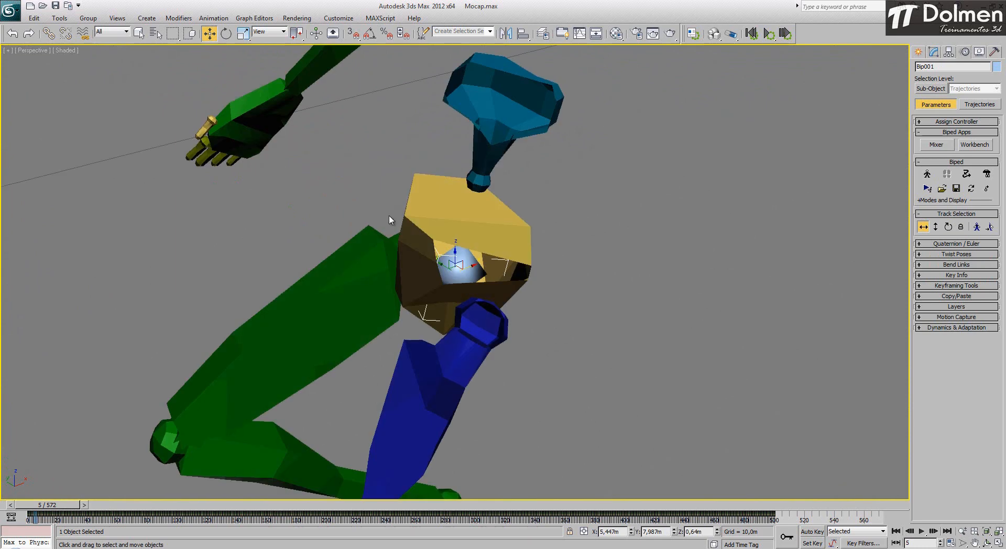
pyautogui.scroll(-6, 426, 238)
pyautogui.scroll(-4, 426, 239)
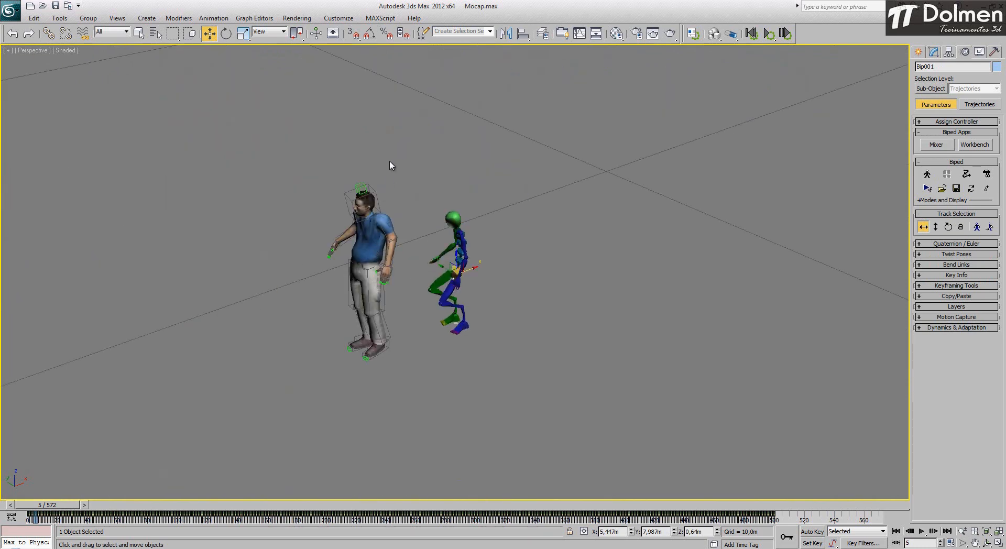
# Step: Hide the clothed man character so only the skeleton biped is displayed
pyautogui.click(360, 331)
pyautogui.rightClick(338, 259)
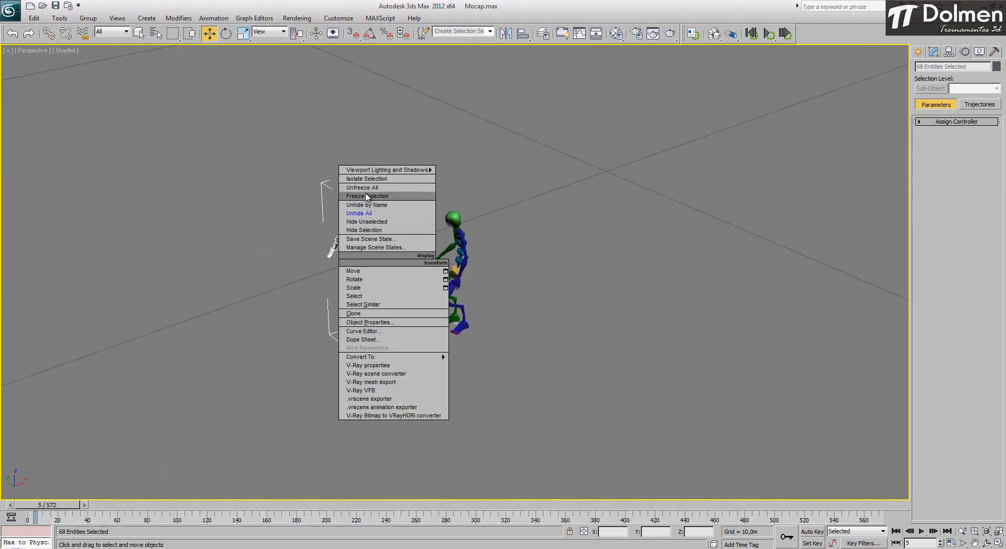
pyautogui.click(367, 231)
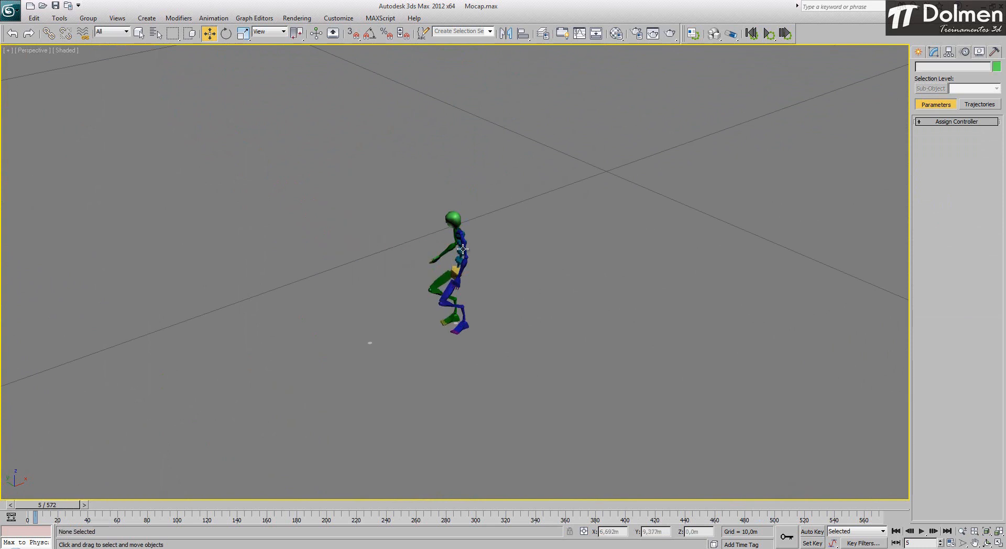
# Step: Play back the waiting animation on the skeleton biped and stop it
pyautogui.keyDown('alt'); pyautogui.moveTo(402, 305); pyautogui.dragTo(464, 303, button='middle'); pyautogui.keyUp('alt')
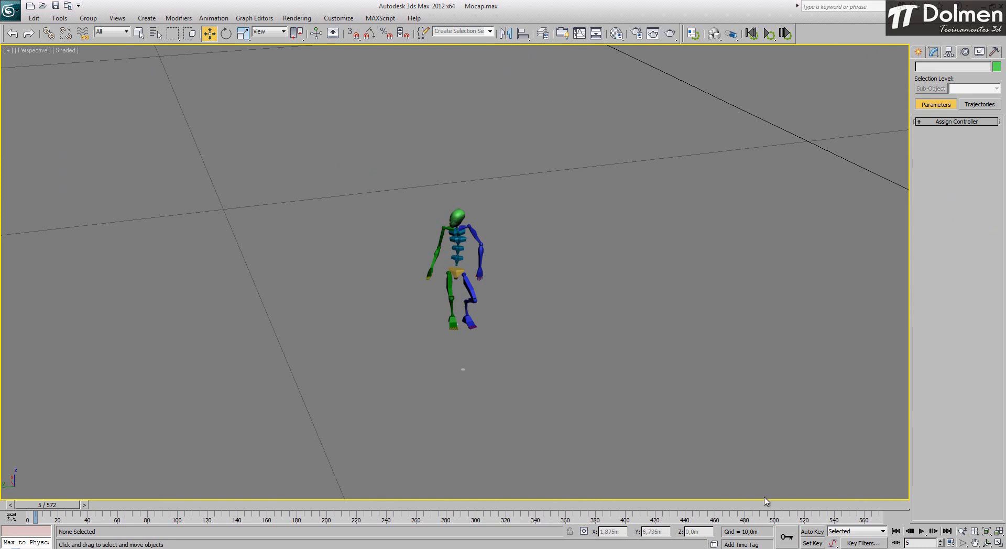
pyautogui.click(921, 532)
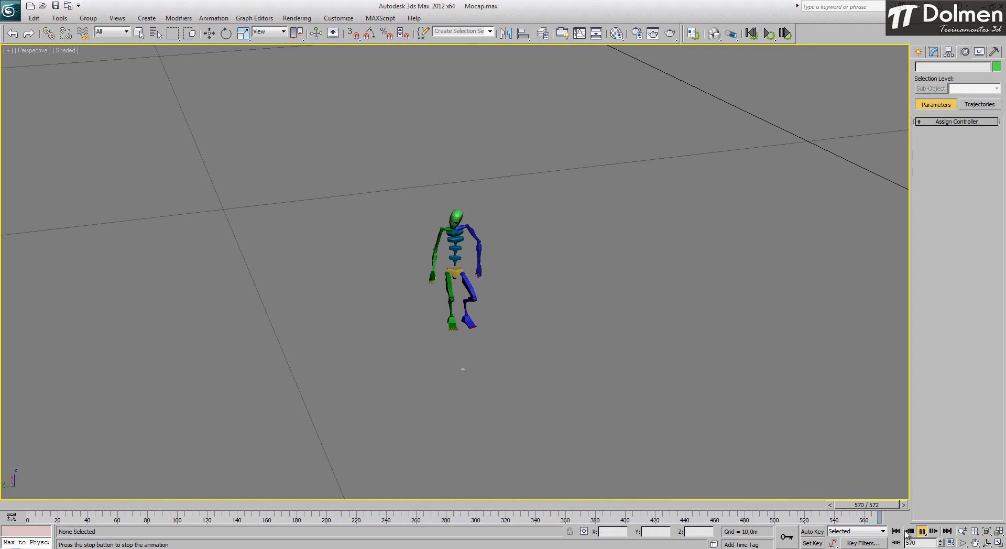
pyautogui.press('w')
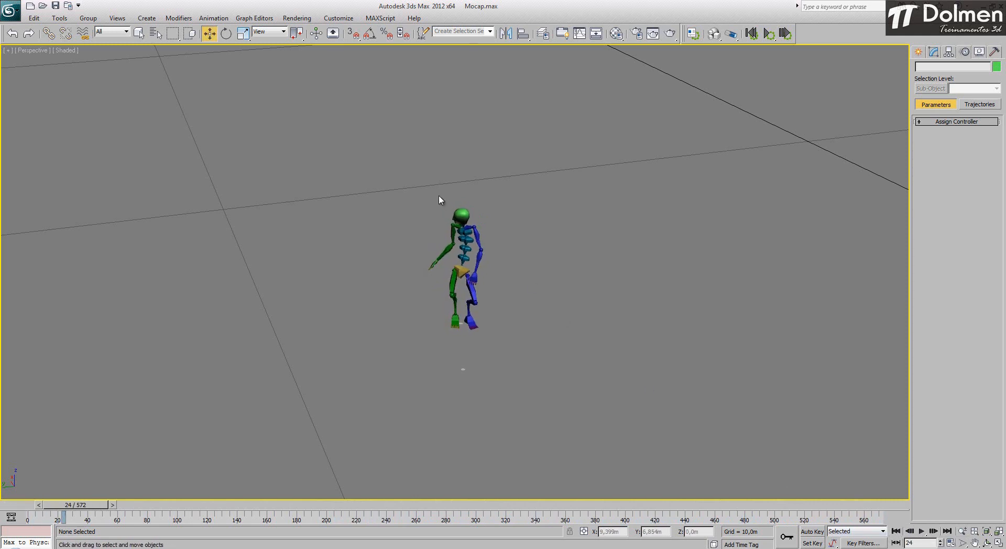
# Step: Delete the whole skeleton biped and unhide all hidden objects
pyautogui.moveTo(419, 192); pyautogui.dragTo(532, 424)
pyautogui.press('Delete')
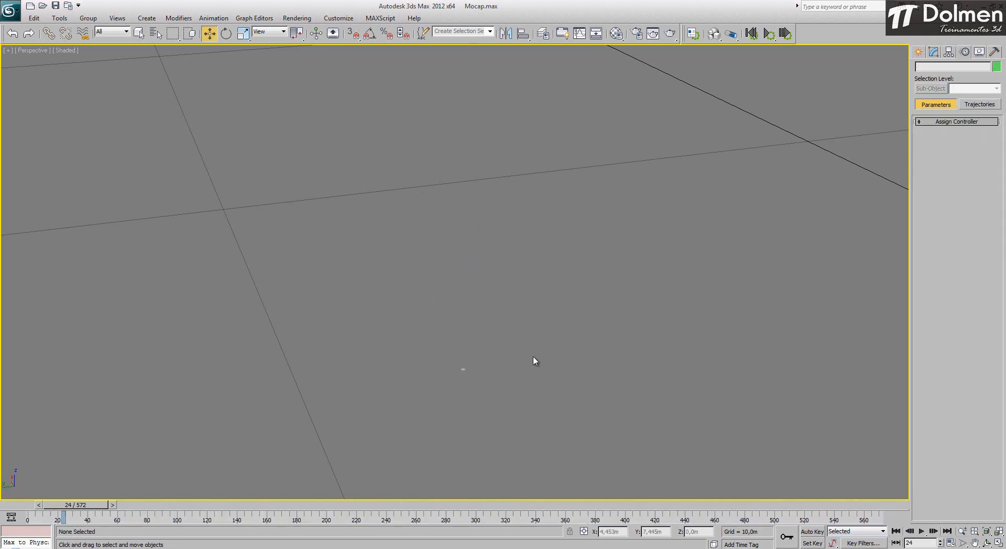
pyautogui.rightClick(447, 279)
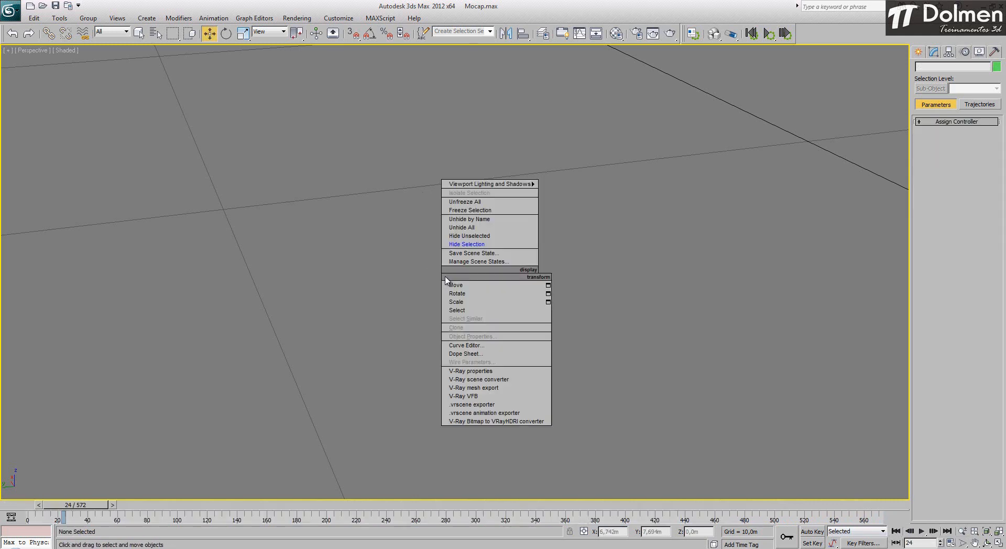
pyautogui.click(473, 227)
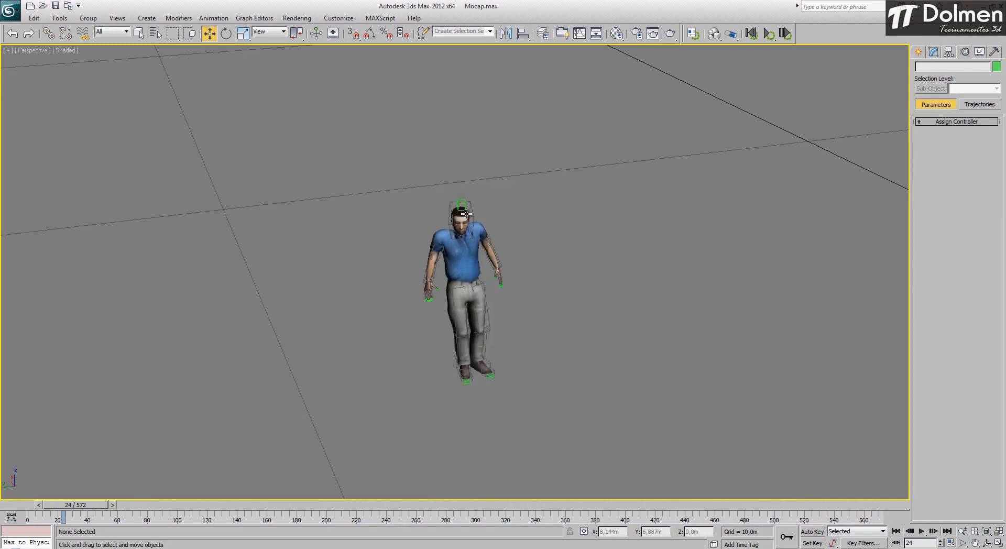
# Step: Load the emo0001-MStand-Phone motion file onto the clothed man's biped in Footstep mode
pyautogui.click(469, 212)
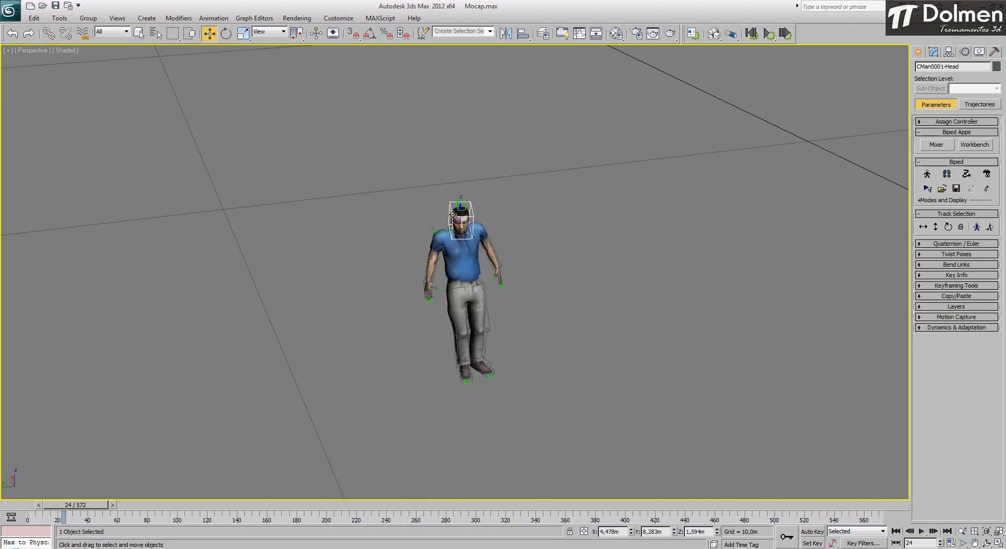
pyautogui.click(946, 175)
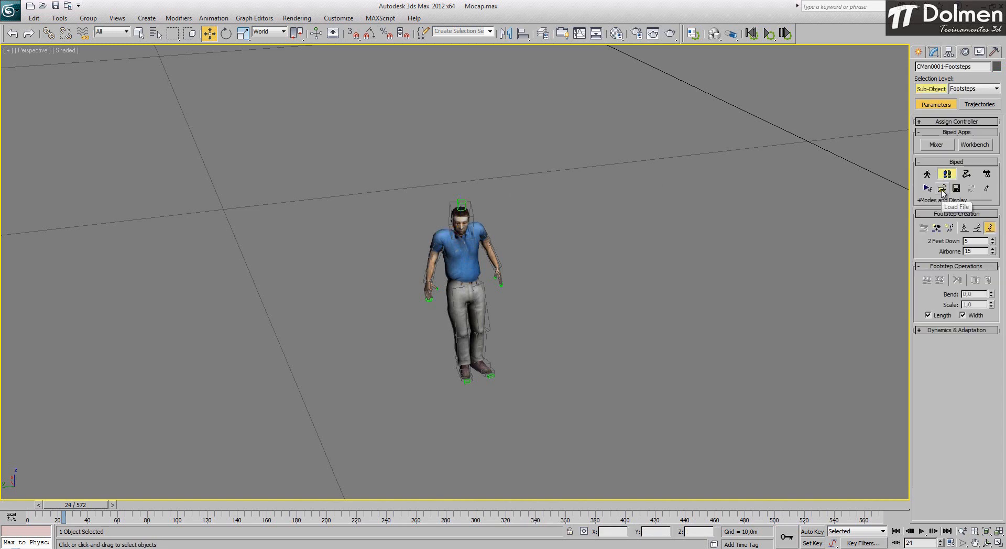
pyautogui.click(942, 190)
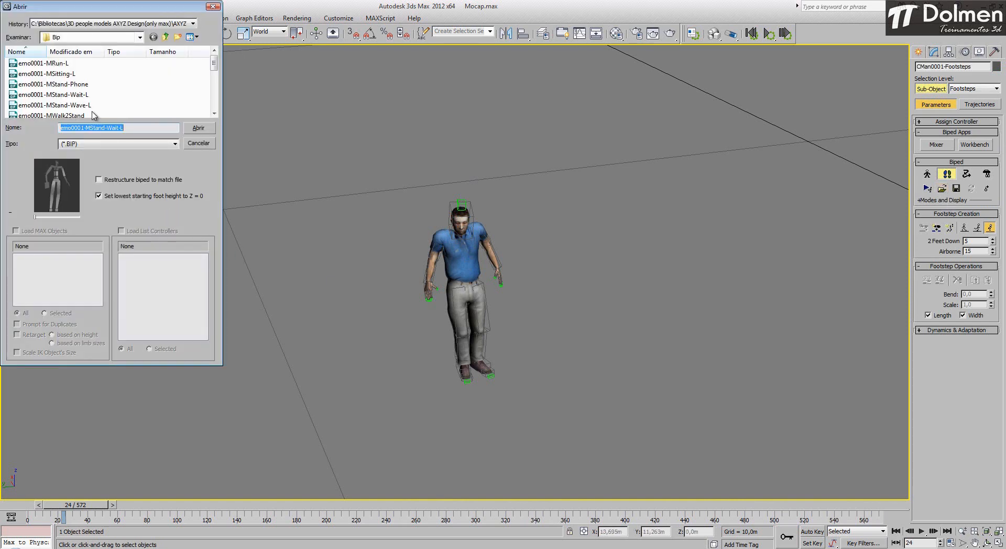
pyautogui.click(77, 84)
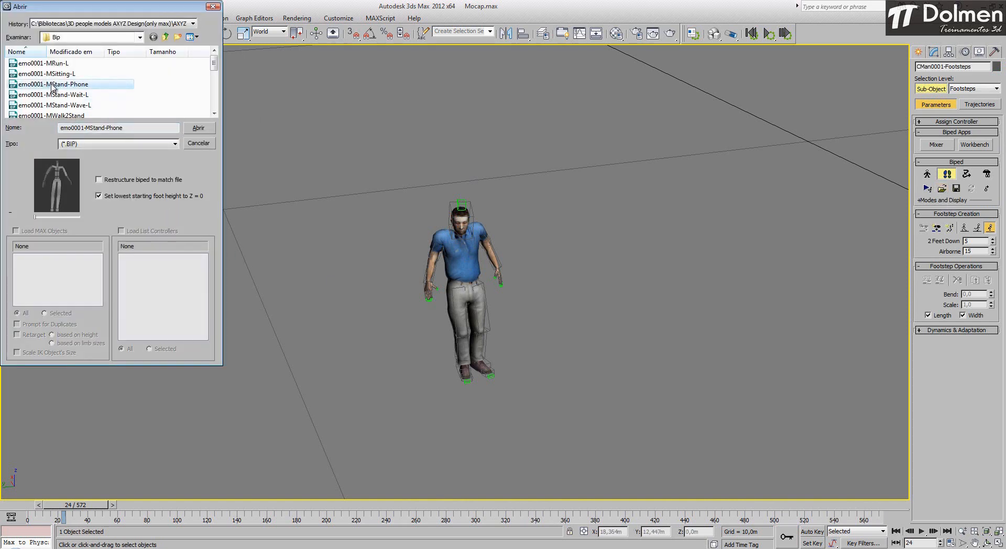
pyautogui.click(199, 128)
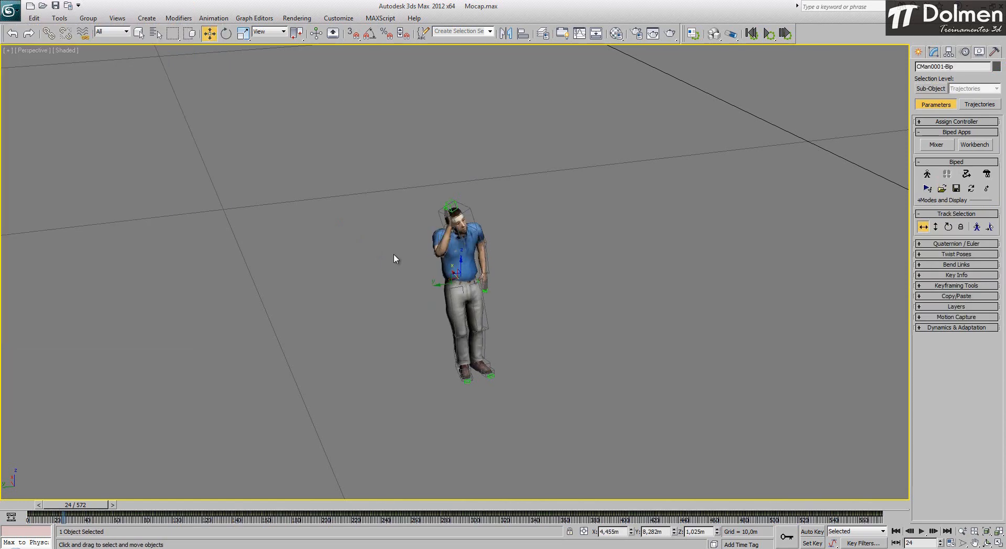
# Step: Play the man's phone animation from frame 0, stop it, and return the timeline to frame 0
pyautogui.scroll(4, 416, 265)
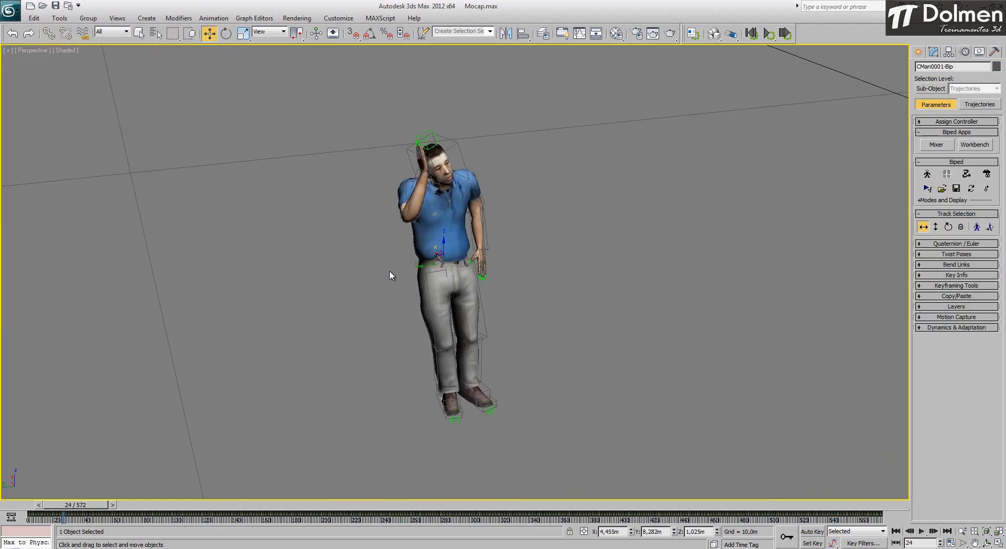
pyautogui.moveTo(84, 504); pyautogui.dragTo(31, 506)
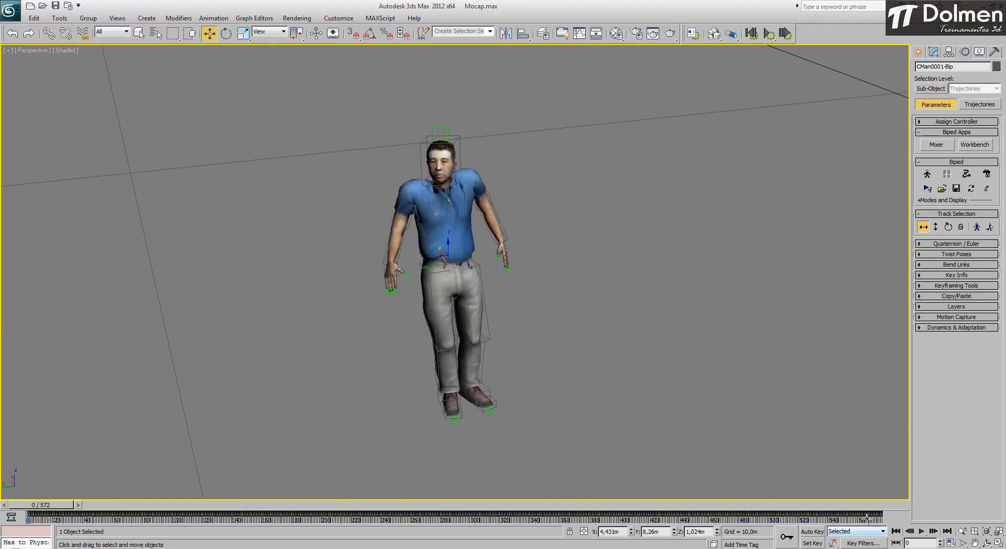
pyautogui.press('/')
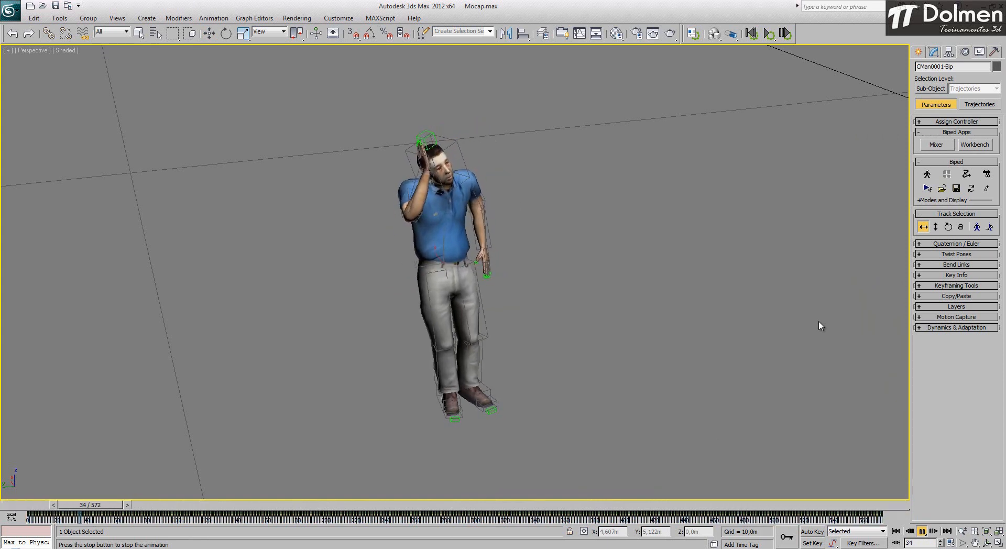
pyautogui.click(922, 531)
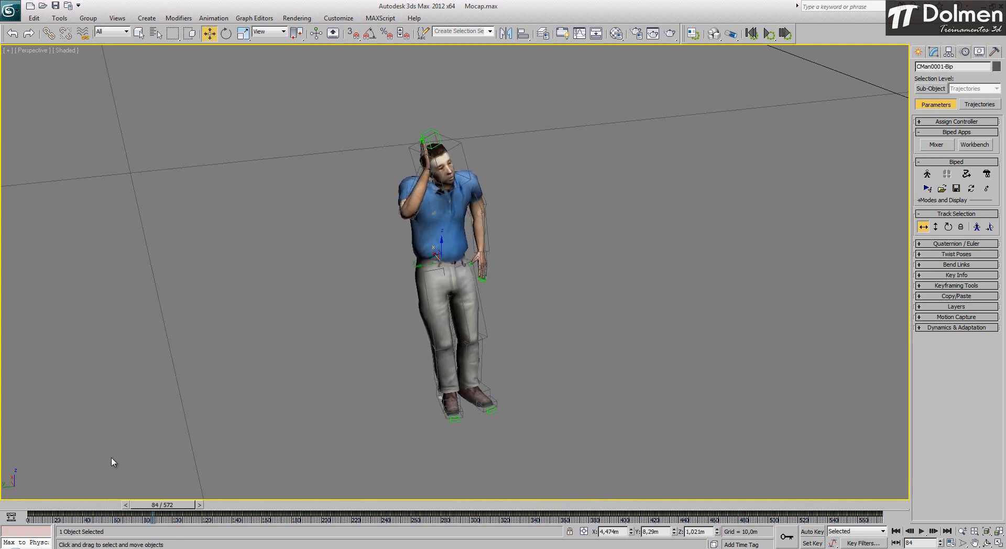
pyautogui.moveTo(171, 511); pyautogui.dragTo(43, 508)
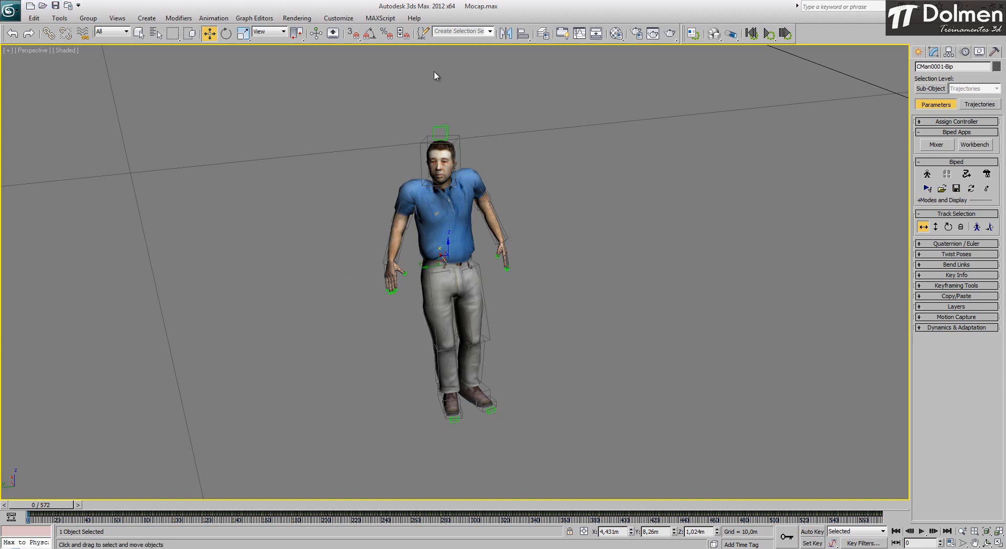
# Step: Launch a second 3ds Max 2012 session and open Animação.max, adopting the file's gamma and LUT settings
pyautogui.click(16, 548)
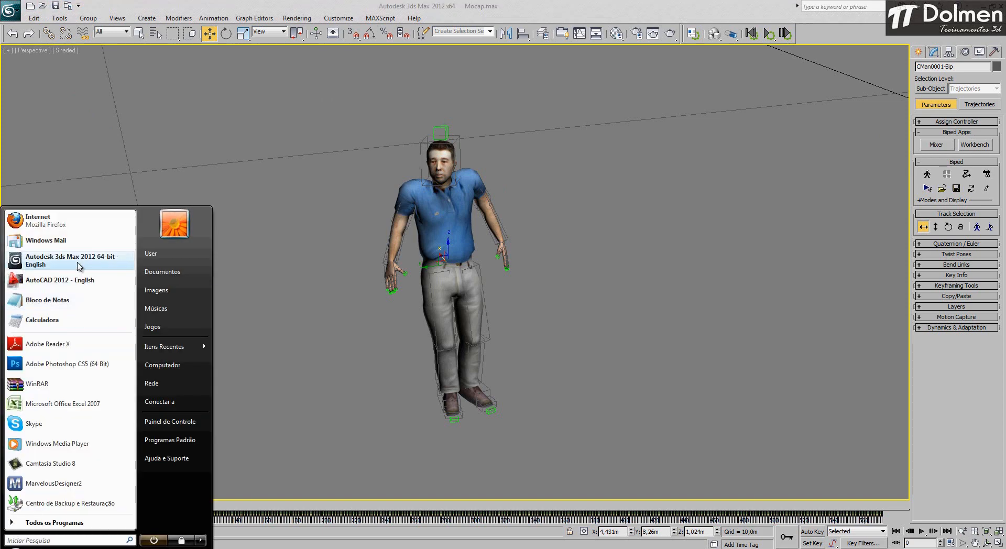
pyautogui.click(78, 264)
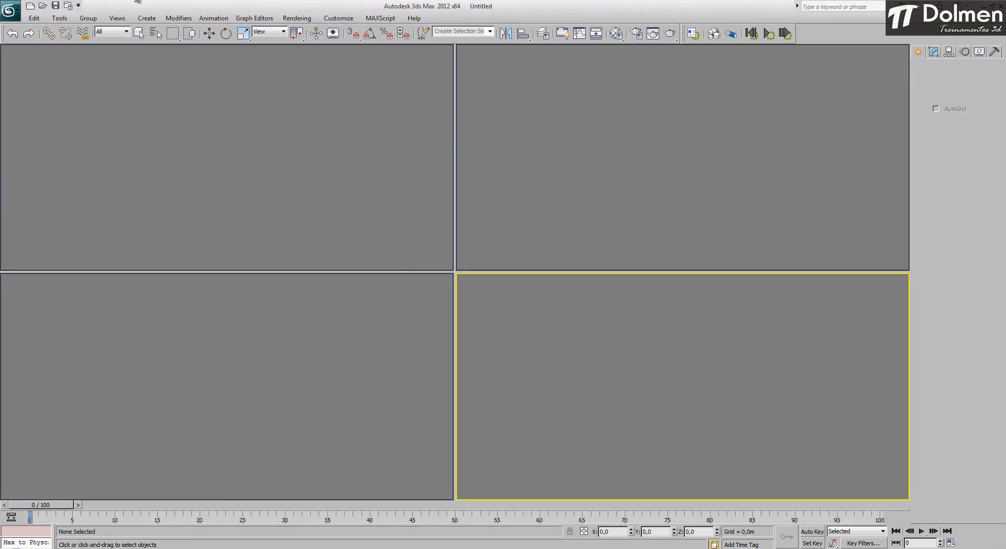
pyautogui.click(10, 12)
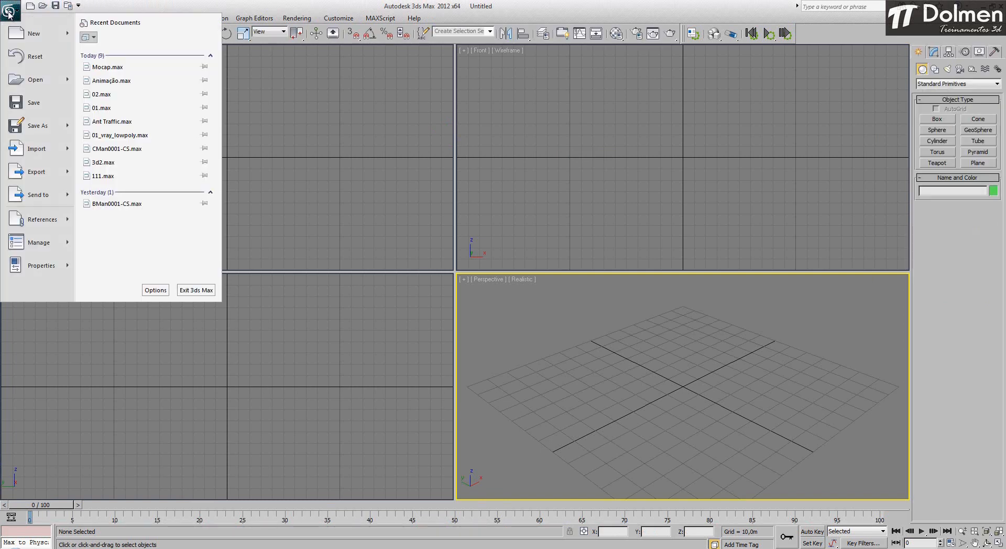
pyautogui.click(148, 81)
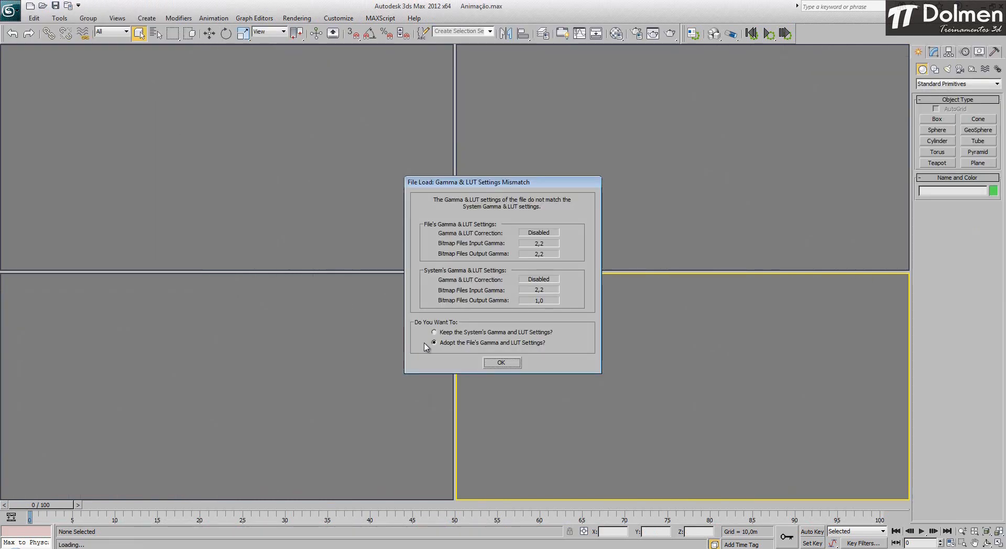
pyautogui.click(502, 362)
pyautogui.click(503, 325)
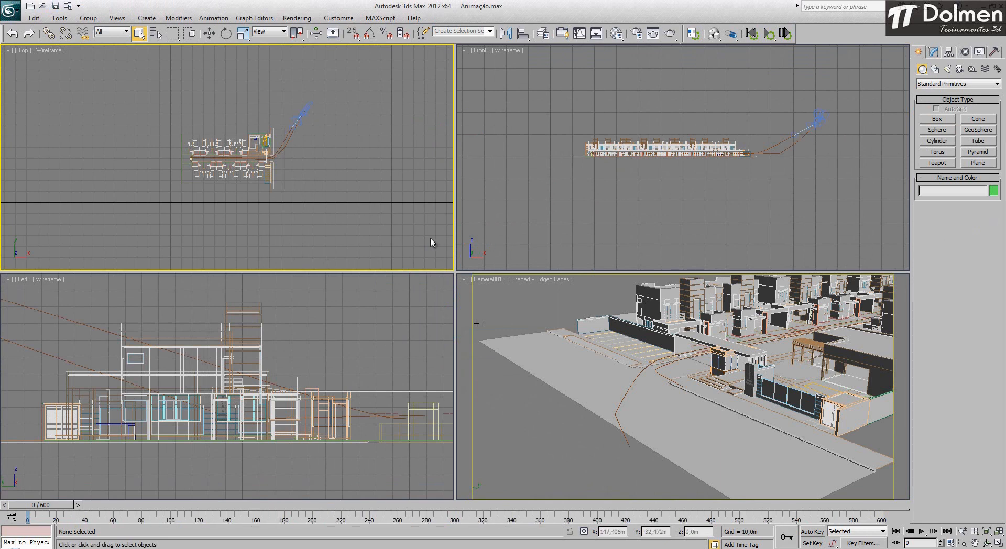
# Step: Check the system unit scale of the Animação.max scene in the units setup and close the dialogs
pyautogui.click(338, 18)
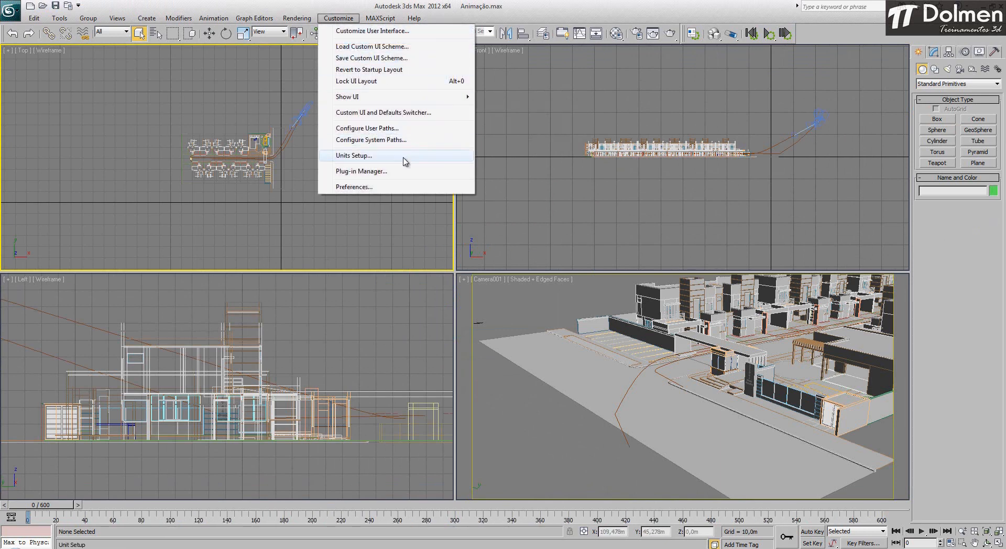
pyautogui.click(404, 155)
pyautogui.click(502, 194)
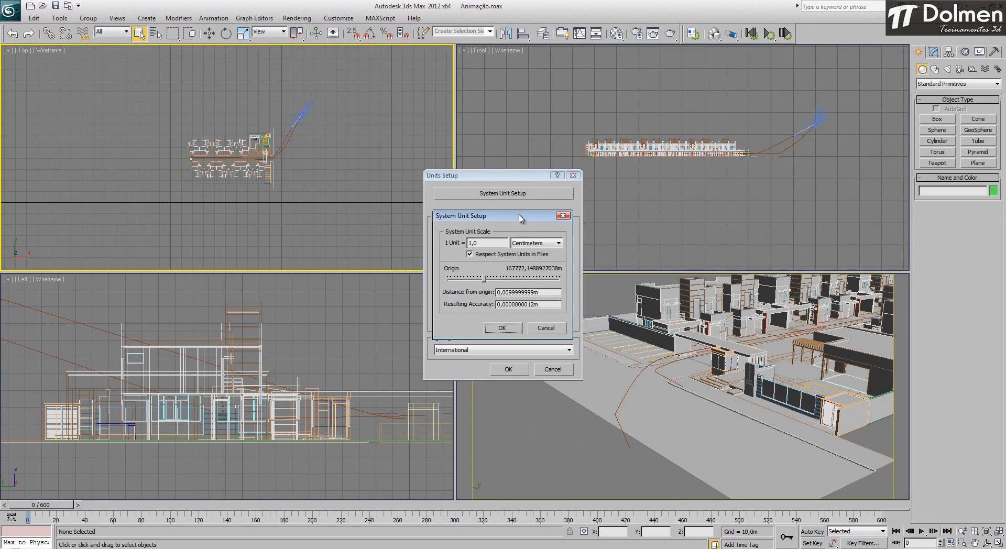
pyautogui.moveTo(522, 219); pyautogui.dragTo(673, 186)
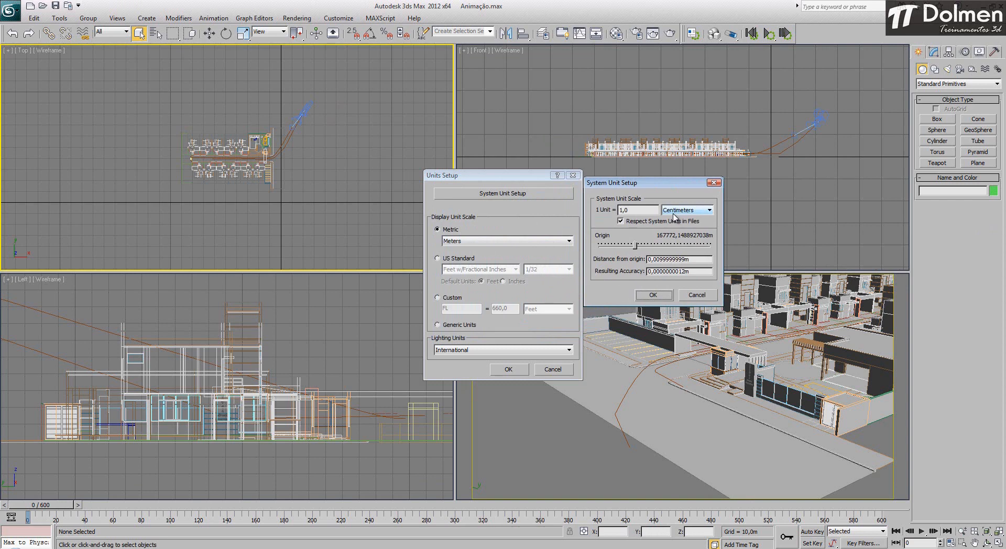
pyautogui.click(653, 295)
pyautogui.click(508, 369)
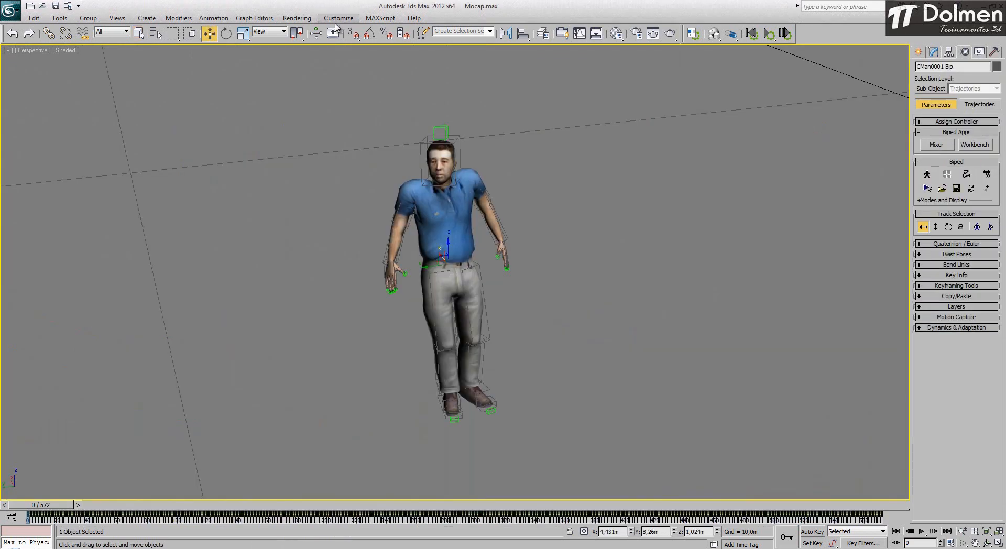
# Step: Check the system unit scale of the Mocap.max scene in the units setup and close both dialogs
pyautogui.click(344, 21)
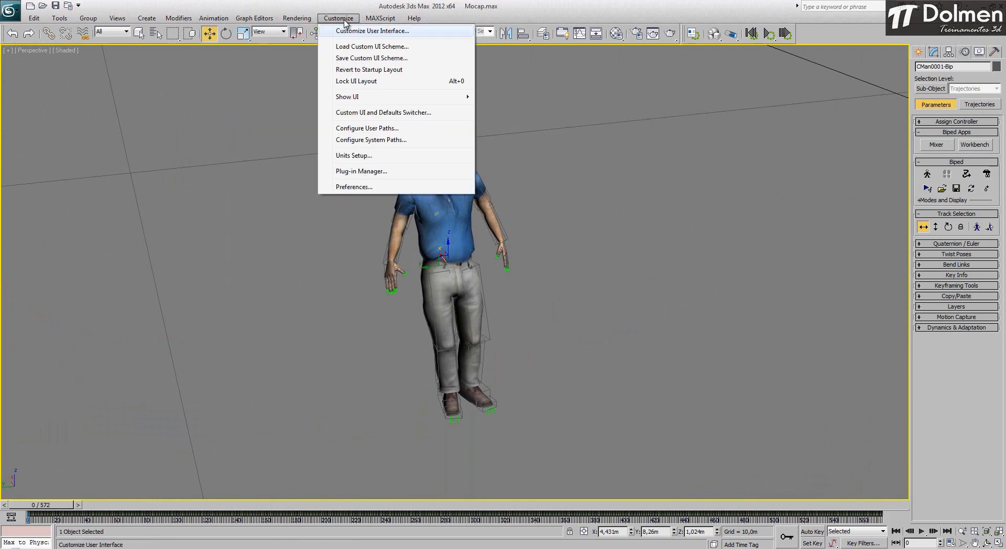
pyautogui.click(366, 156)
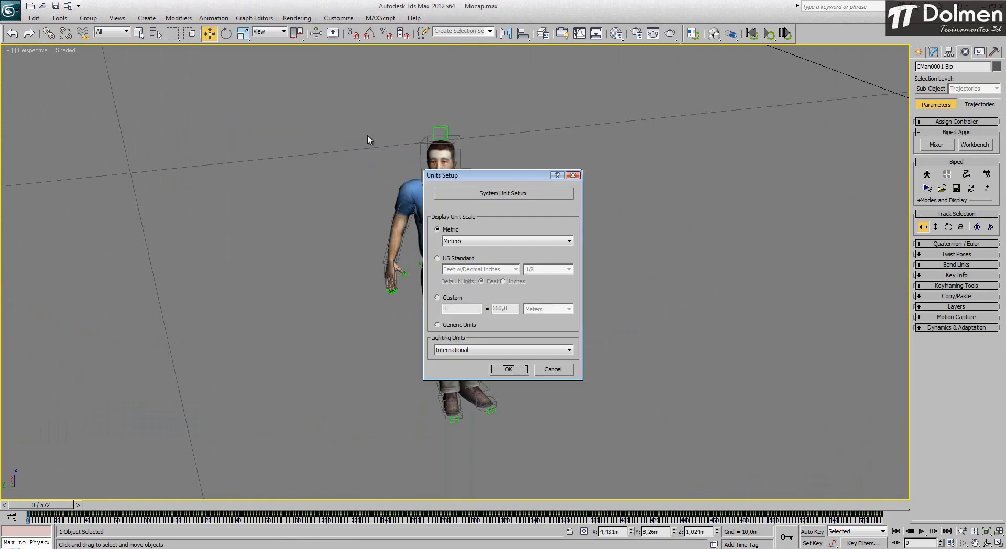
pyautogui.click(534, 196)
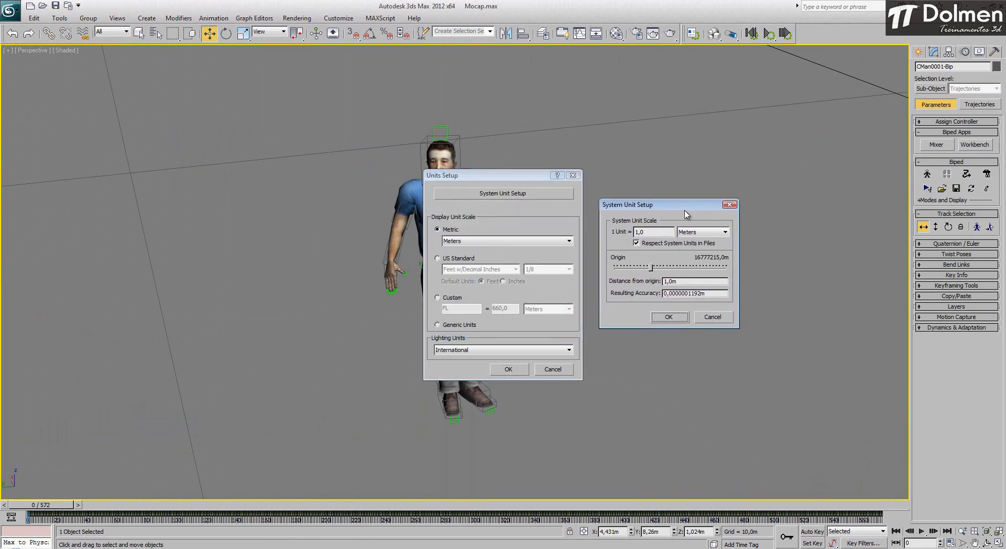
pyautogui.click(660, 318)
pyautogui.click(509, 370)
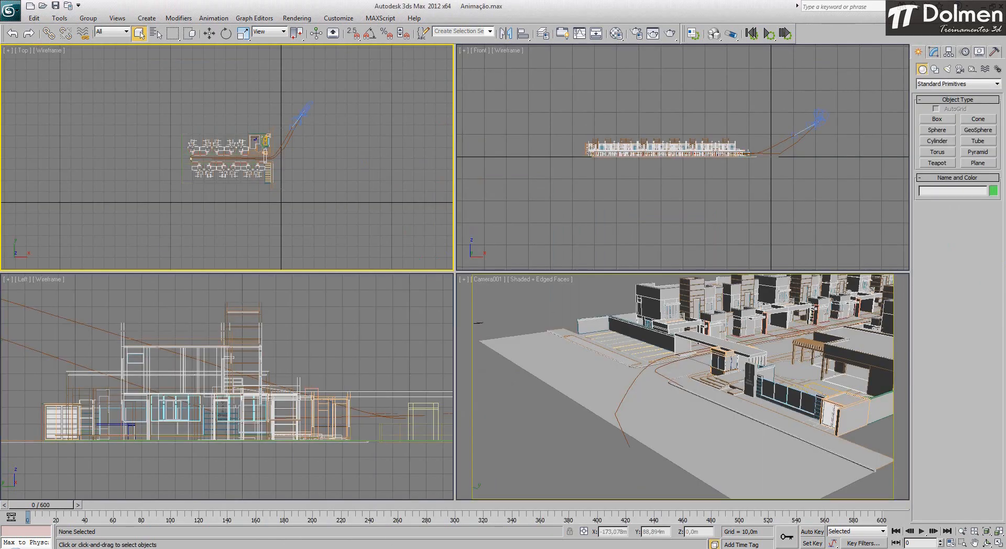
# Step: Switch to the Animação.max session and merge all objects from Mocap.max in the Aula25 folder into the scene
pyautogui.click(10, 9)
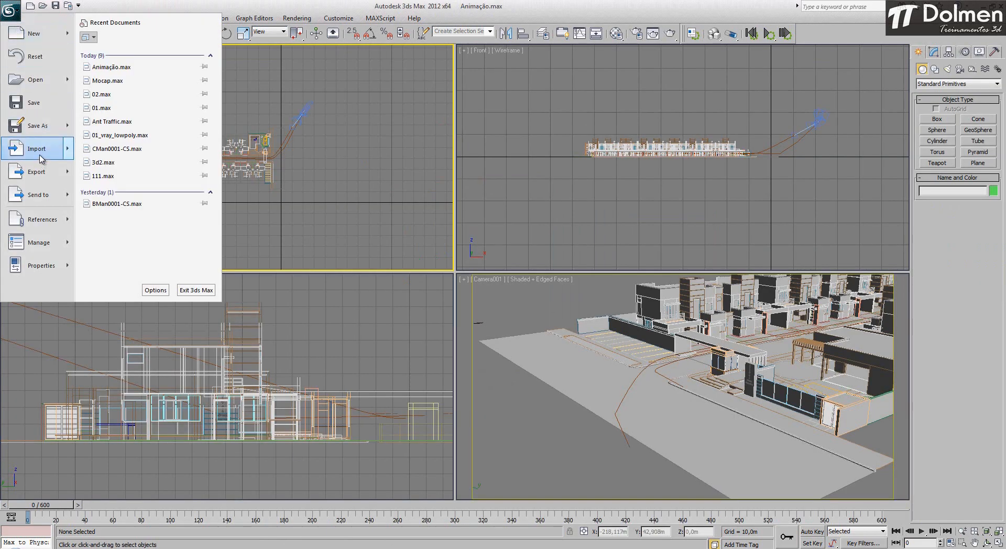
pyautogui.moveTo(43, 158)
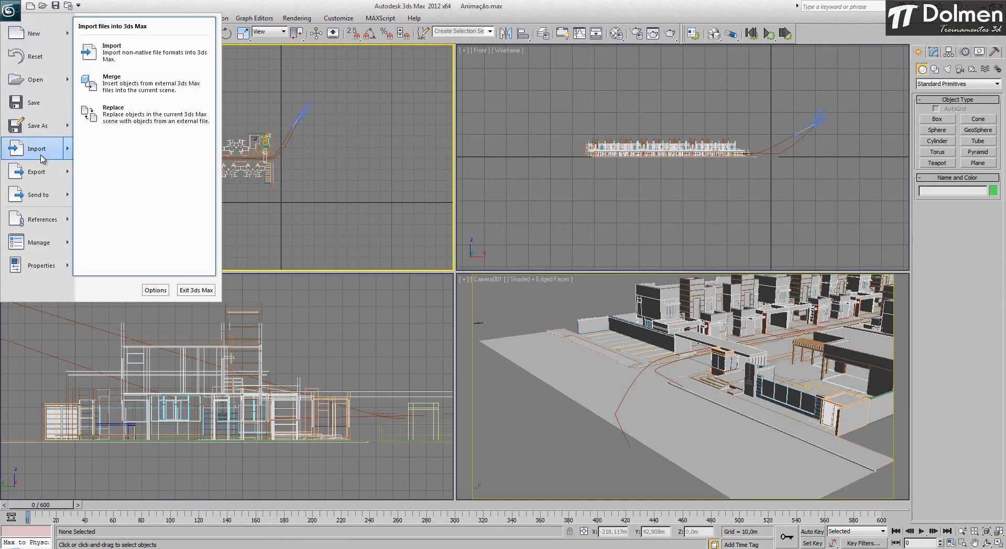
pyautogui.click(168, 83)
pyautogui.click(138, 24)
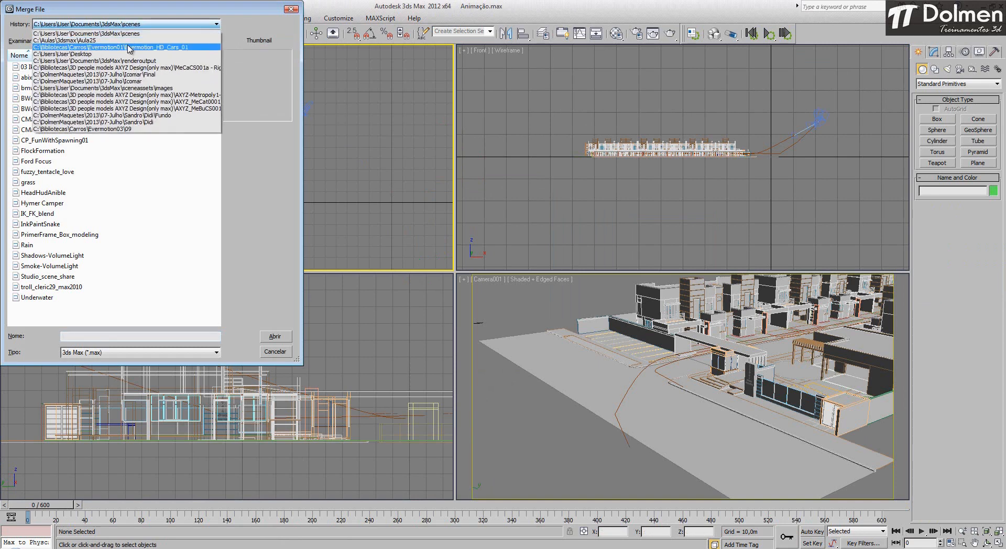
pyautogui.click(129, 40)
pyautogui.doubleClick(31, 86)
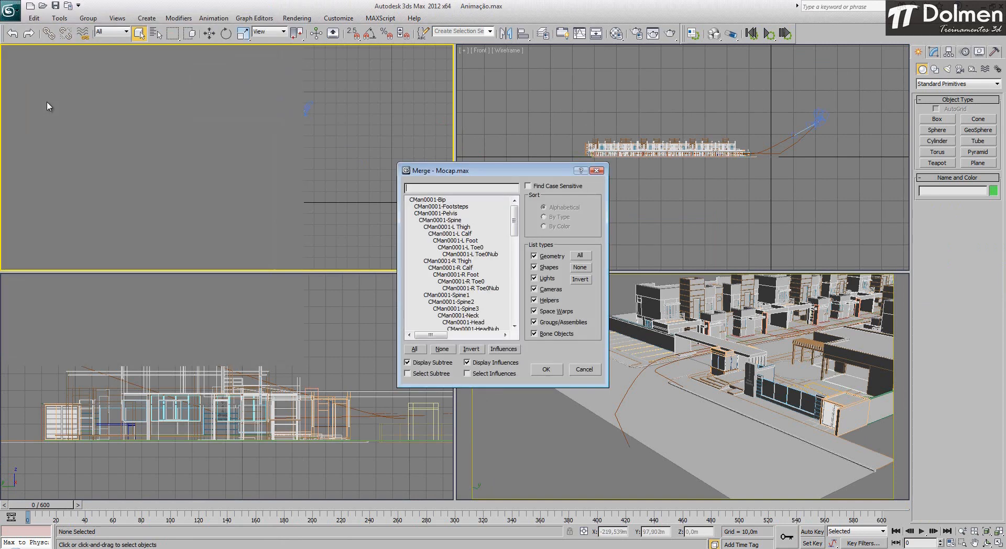
pyautogui.click(414, 349)
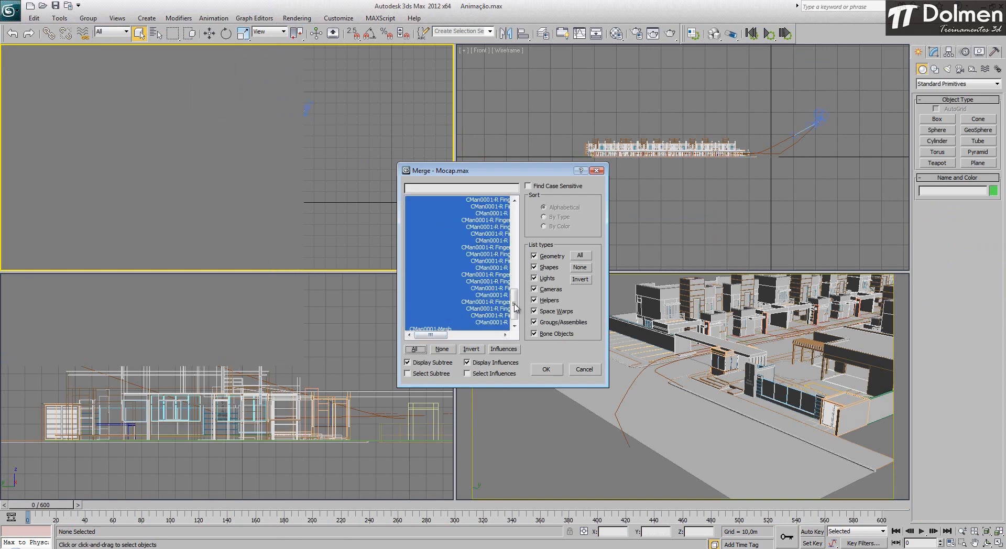
pyautogui.click(545, 370)
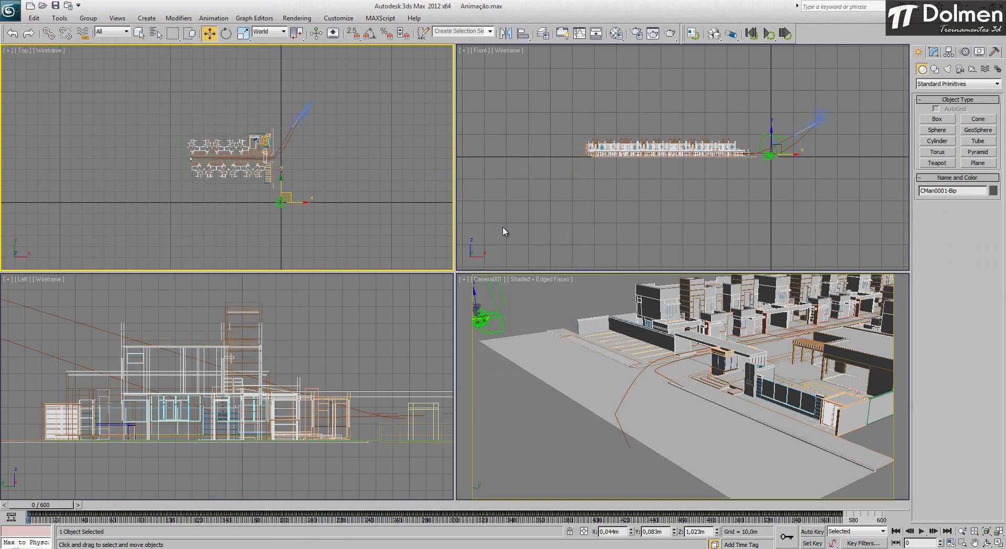
# Step: Examine the merged man's mesh and biped skeleton in a maximized Perspective view
pyautogui.rightClick(564, 320)
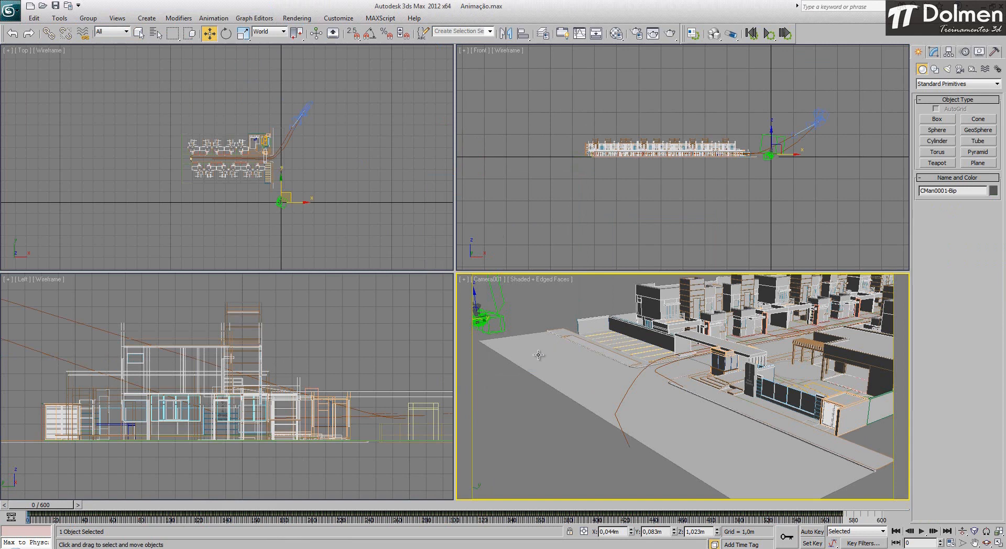
pyautogui.press('p')
pyautogui.press('z')
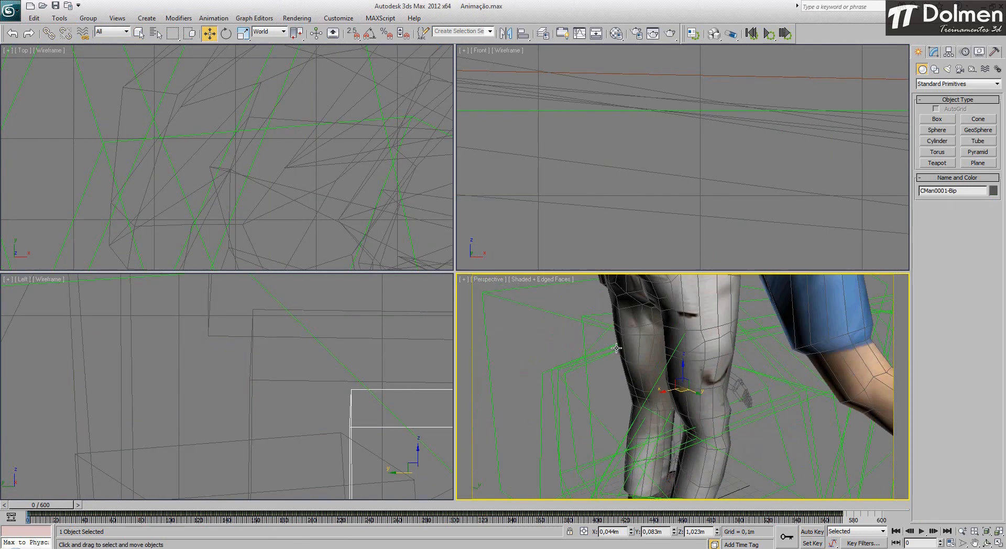
pyautogui.keyDown('alt'); pyautogui.moveTo(662, 330); pyautogui.dragTo(585, 333, button='middle'); pyautogui.keyUp('alt')
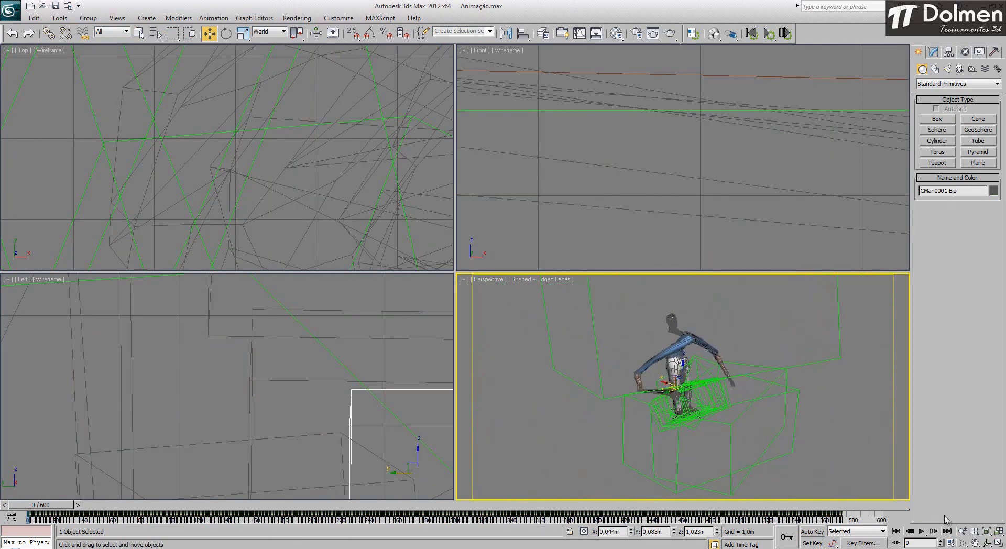
pyautogui.click(998, 530)
pyautogui.scroll(4, 543, 278)
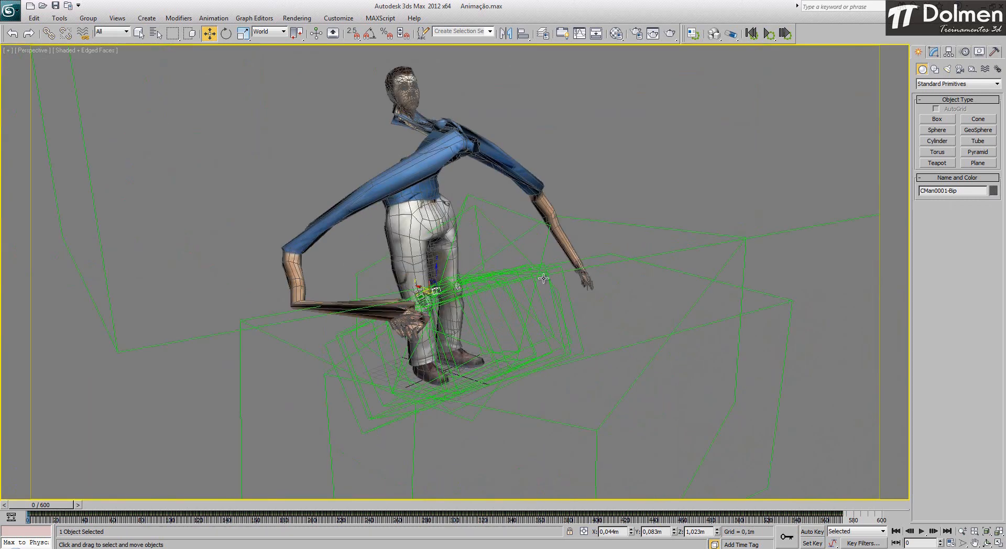
pyautogui.scroll(-5, 544, 278)
pyautogui.keyDown('alt'); pyautogui.moveTo(543, 279); pyautogui.dragTo(402, 262, button='middle'); pyautogui.keyUp('alt')
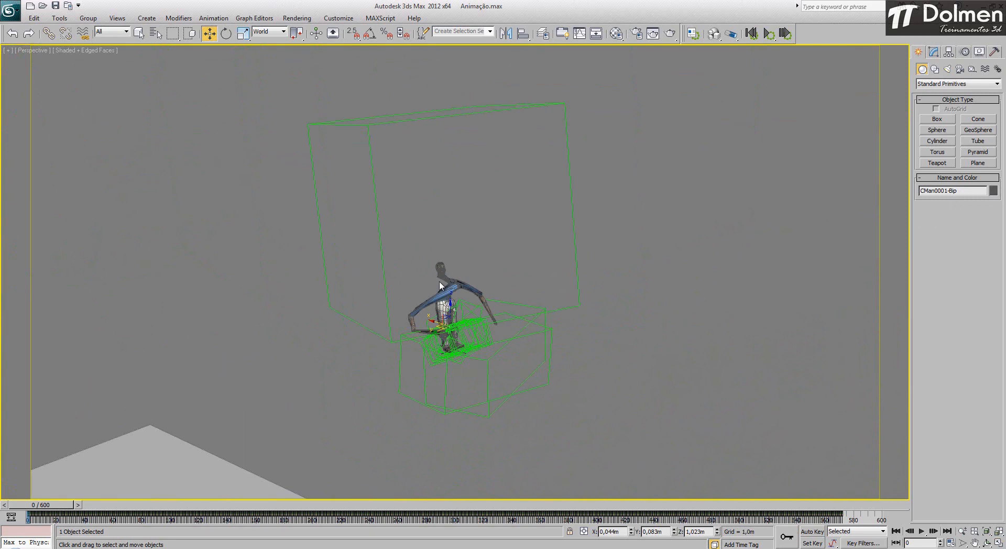
pyautogui.scroll(5, 462, 317)
pyautogui.scroll(-3, 604, 262)
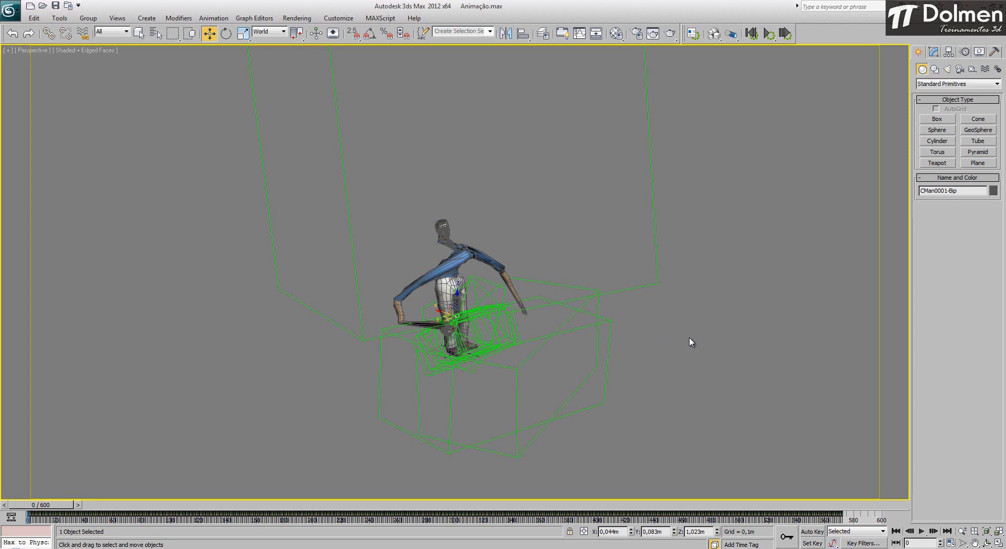
# Step: Play the merged man's animation, stop it, and scrub the timeline back to frame 297
pyautogui.click(921, 532)
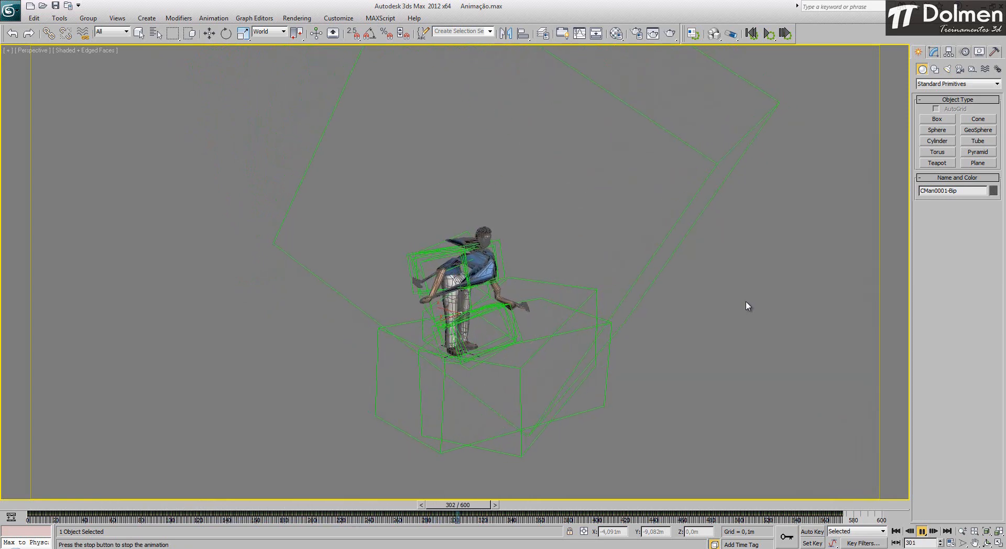
pyautogui.click(923, 532)
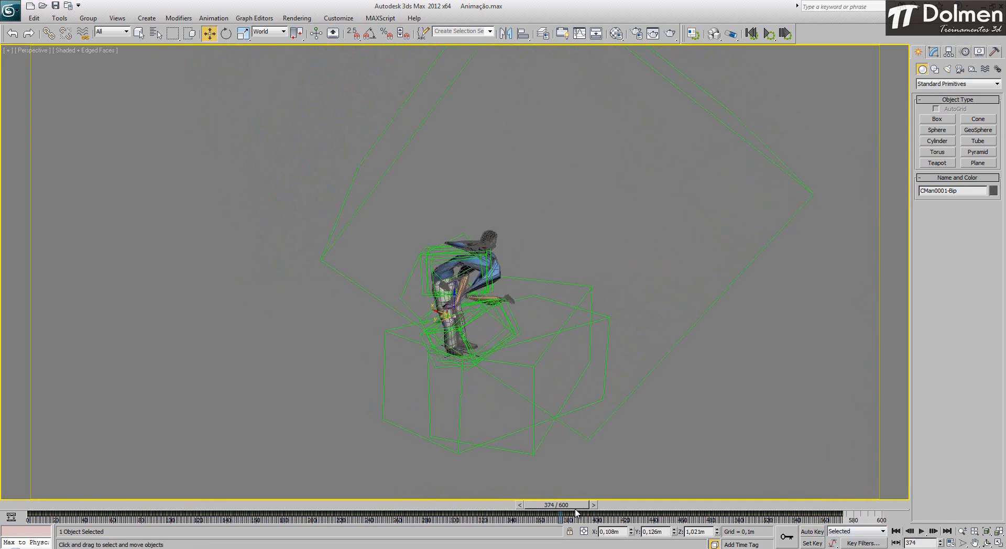
pyautogui.moveTo(571, 513); pyautogui.dragTo(470, 512)
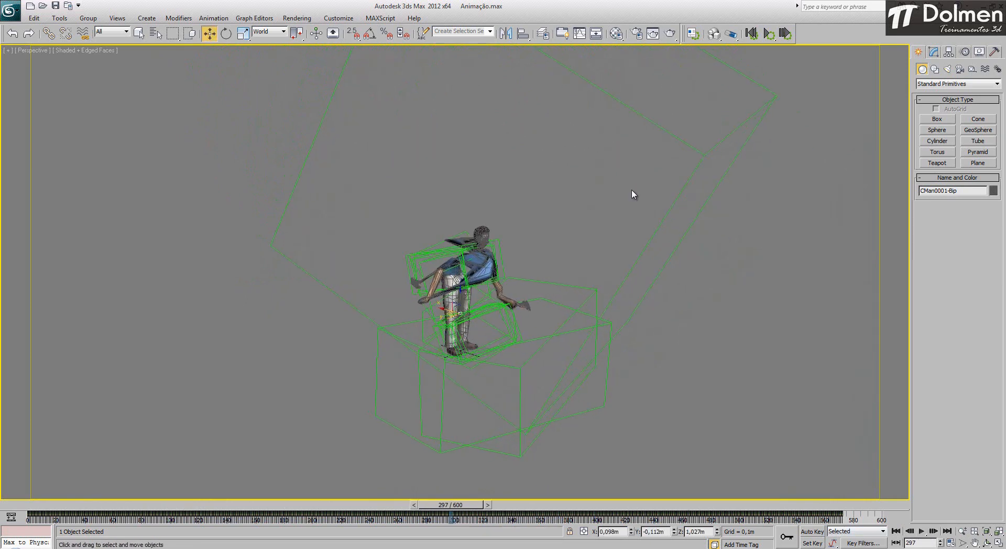
# Step: Delete the whole merged man and his biped from the Animação.max scene and frame the remaining buildings
pyautogui.moveTo(874, 153); pyautogui.dragTo(187, 464)
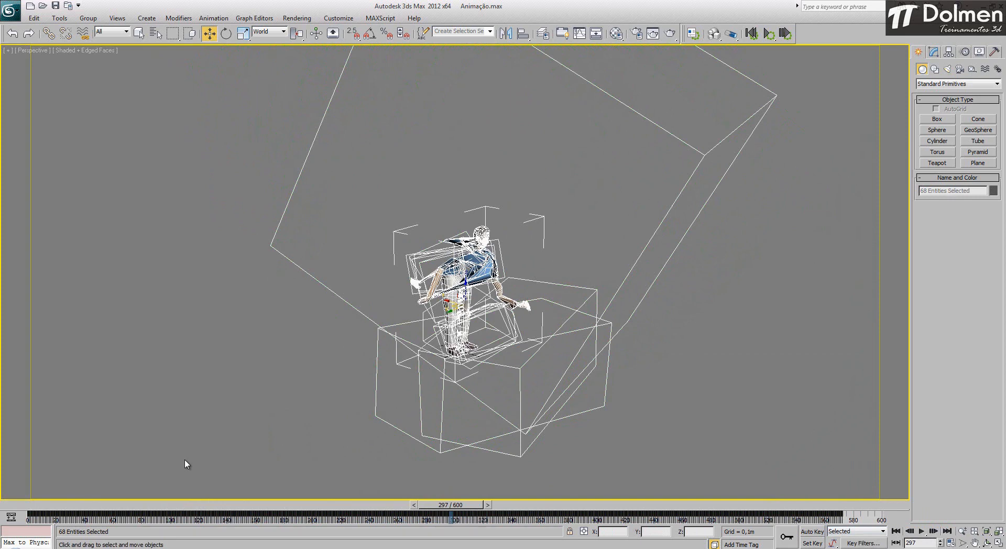
pyautogui.press('Delete')
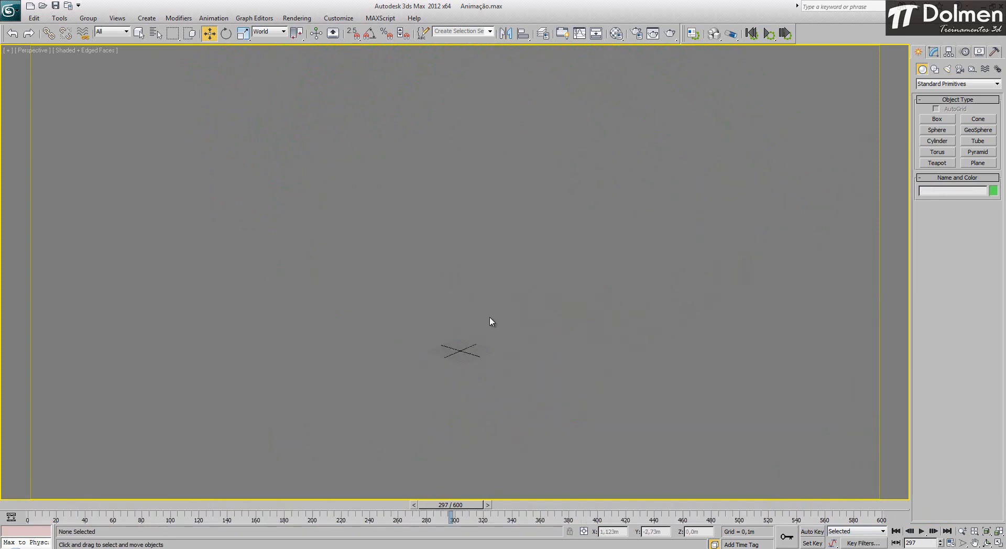
pyautogui.press('z')
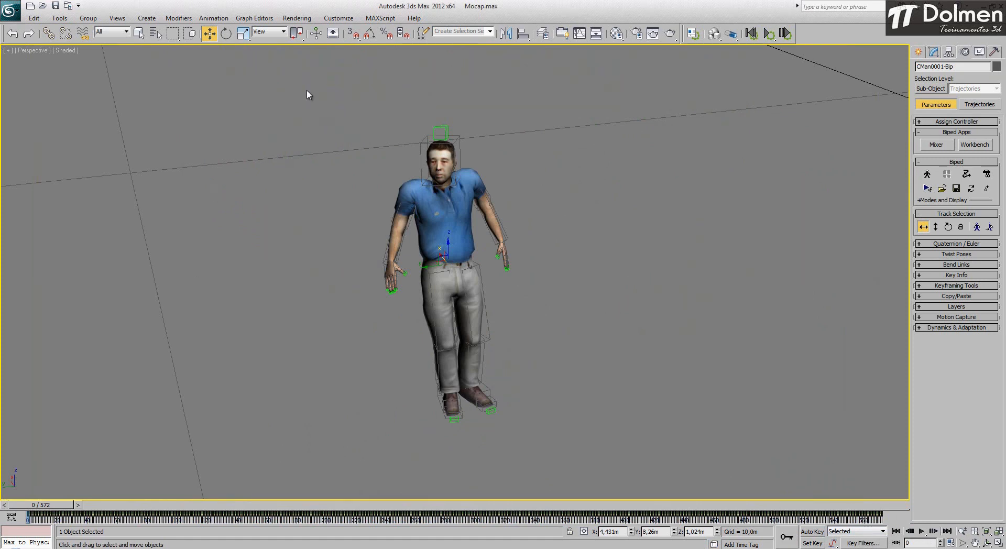
# Step: Switch to the Mocap.max session and set its system unit scale to 1 unit = 1,0 Centimeters
pyautogui.click(338, 17)
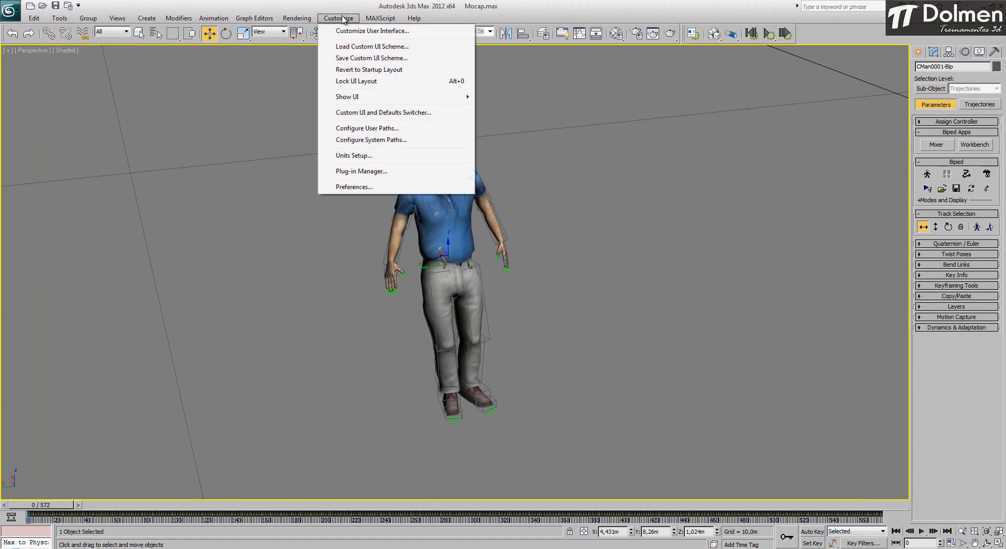
pyautogui.click(391, 157)
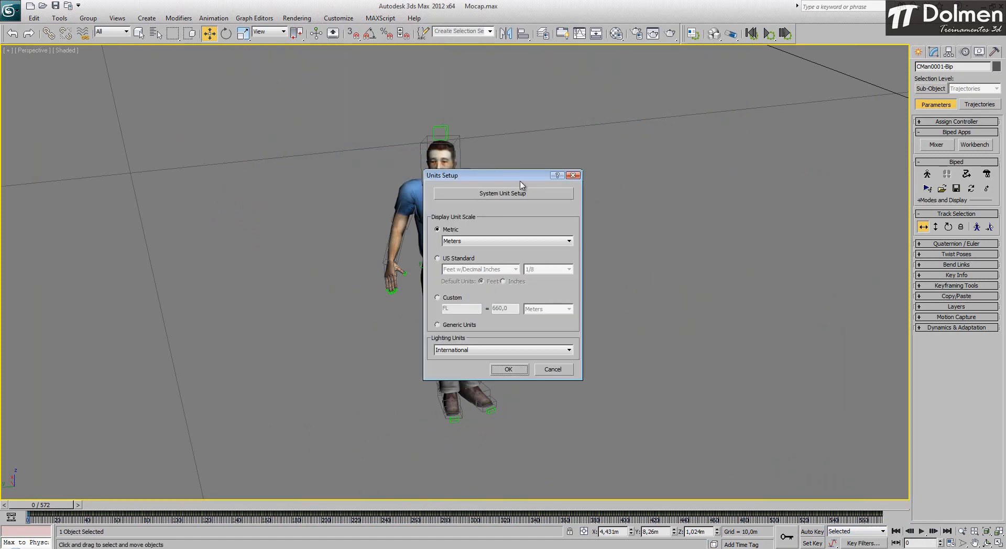
pyautogui.click(522, 194)
pyautogui.moveTo(529, 211); pyautogui.dragTo(761, 181)
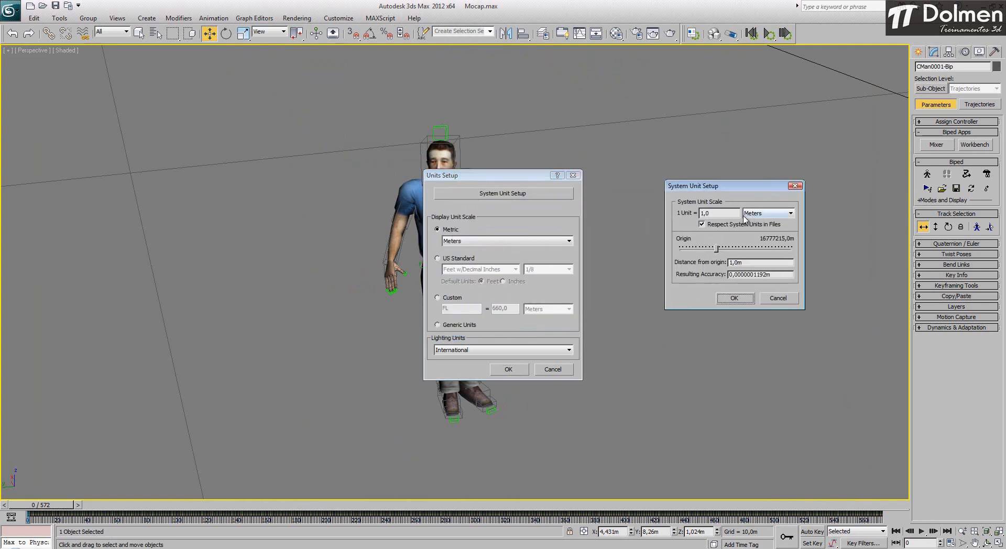
pyautogui.click(765, 216)
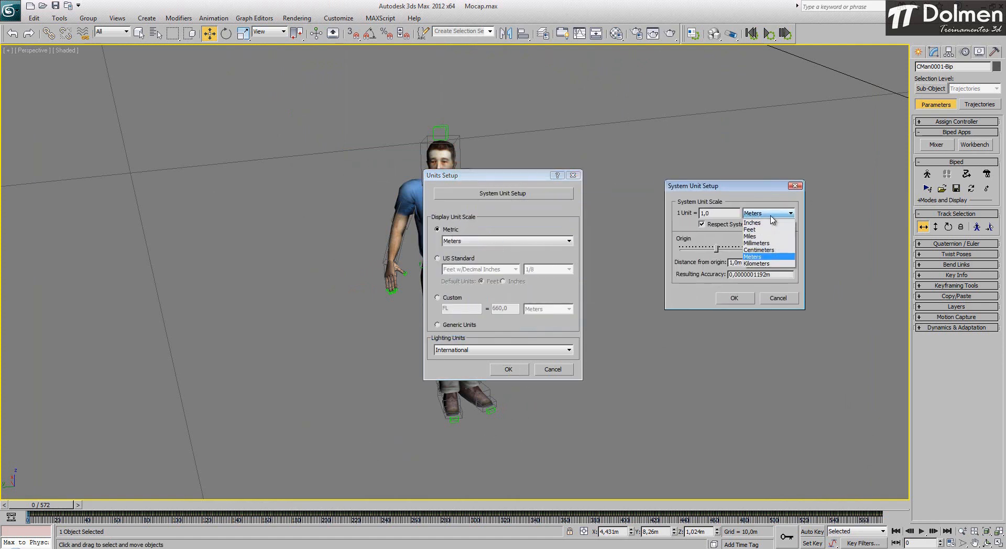
pyautogui.click(759, 251)
pyautogui.click(729, 299)
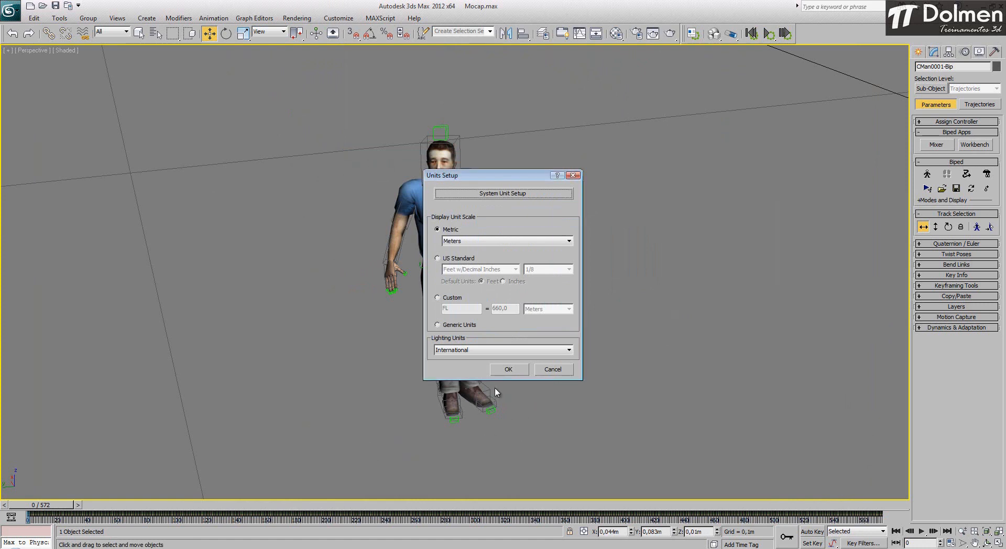
pyautogui.click(508, 370)
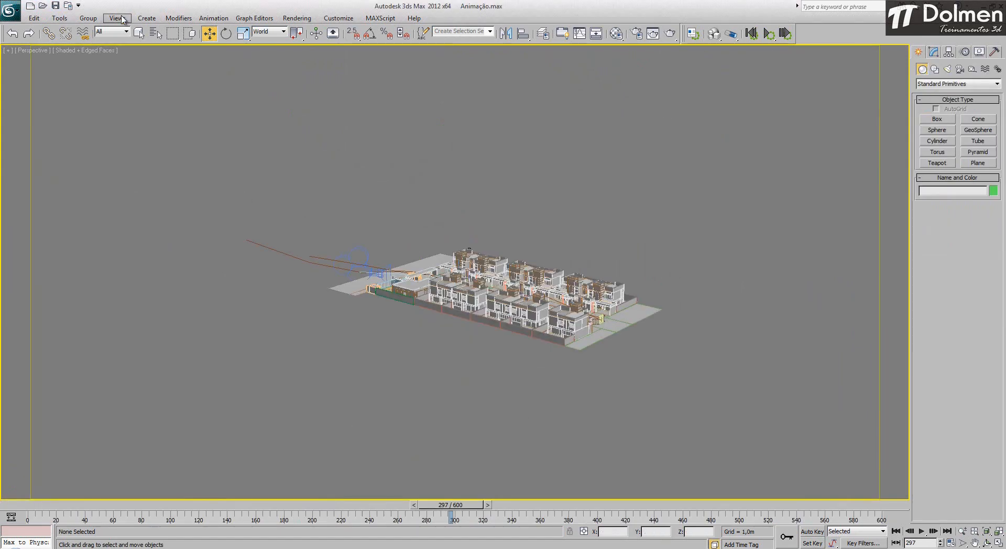
# Step: Return to the Animação.max session and merge all objects from the unit-corrected Mocap.max file again
pyautogui.click(10, 10)
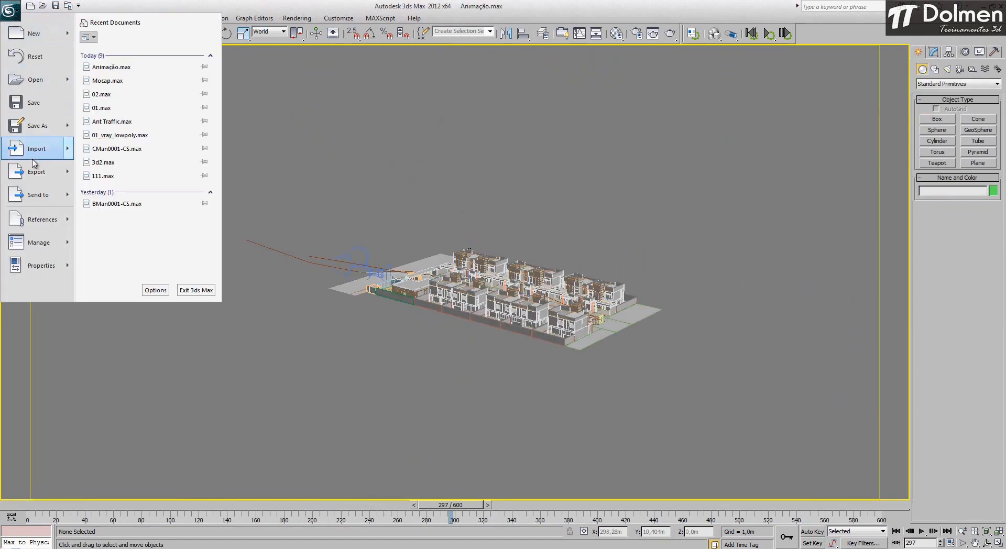
pyautogui.moveTo(37, 148)
pyautogui.click(161, 94)
pyautogui.doubleClick(45, 91)
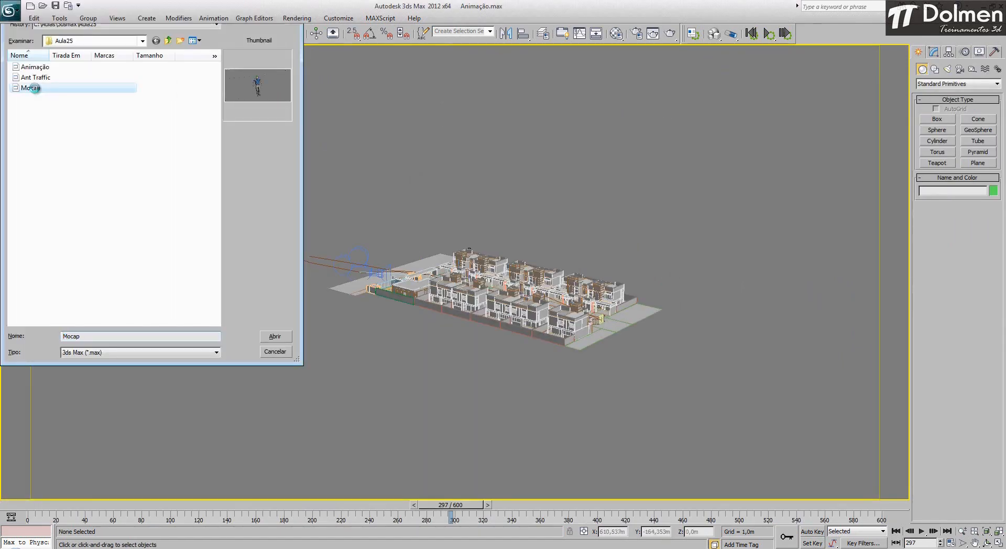
pyautogui.click(414, 349)
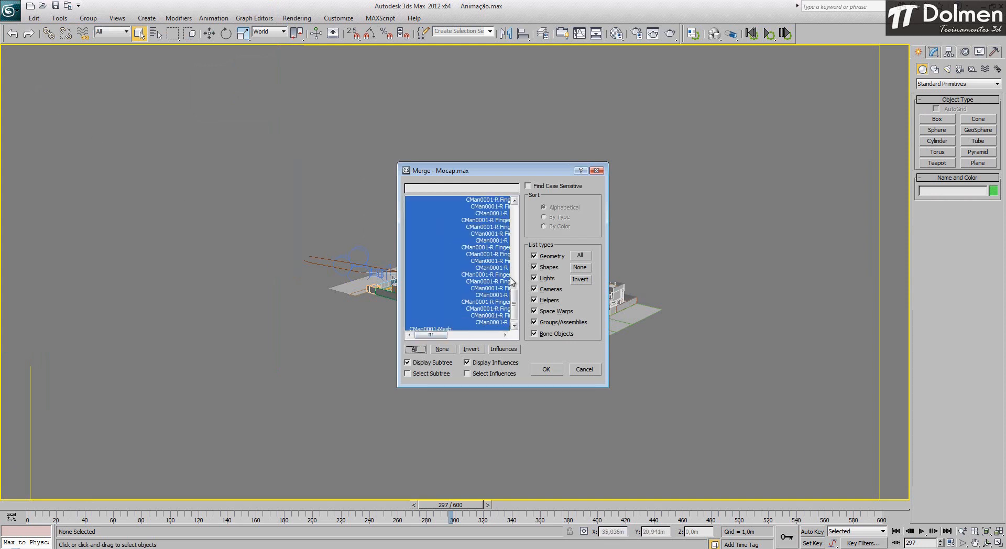
pyautogui.click(552, 367)
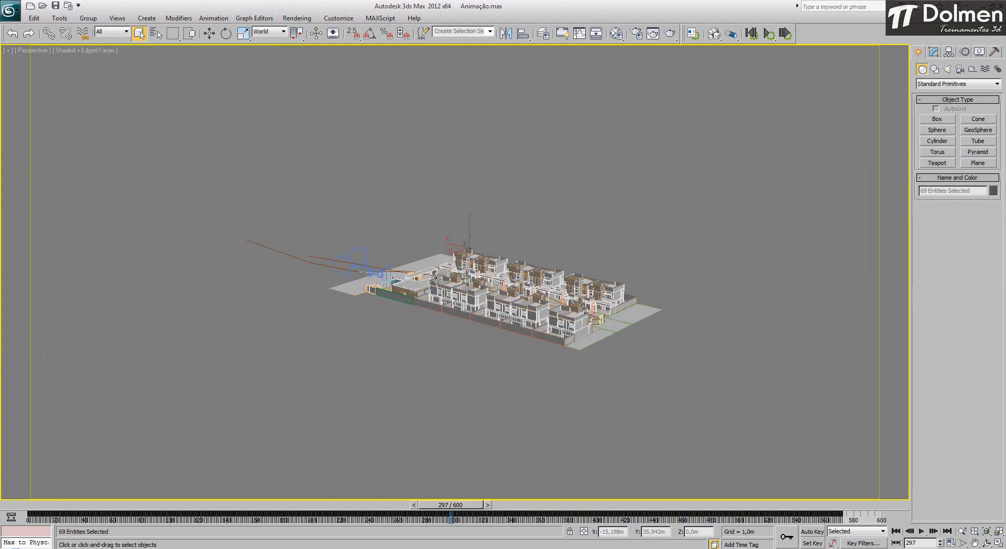
# Step: Examine the merged man up close and against the buildings to judge his scale, and clear the selection
pyautogui.press('z')
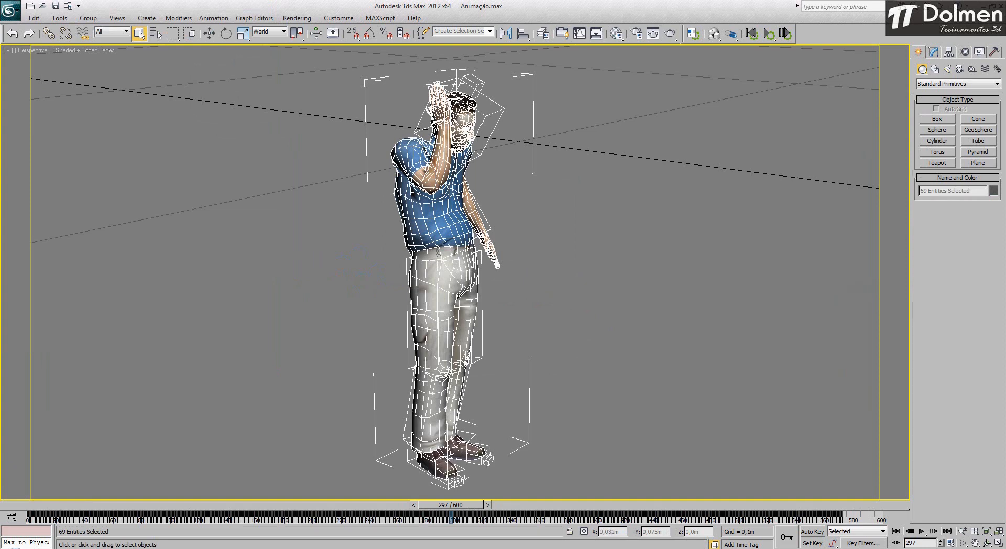
pyautogui.scroll(-10, 327, 251)
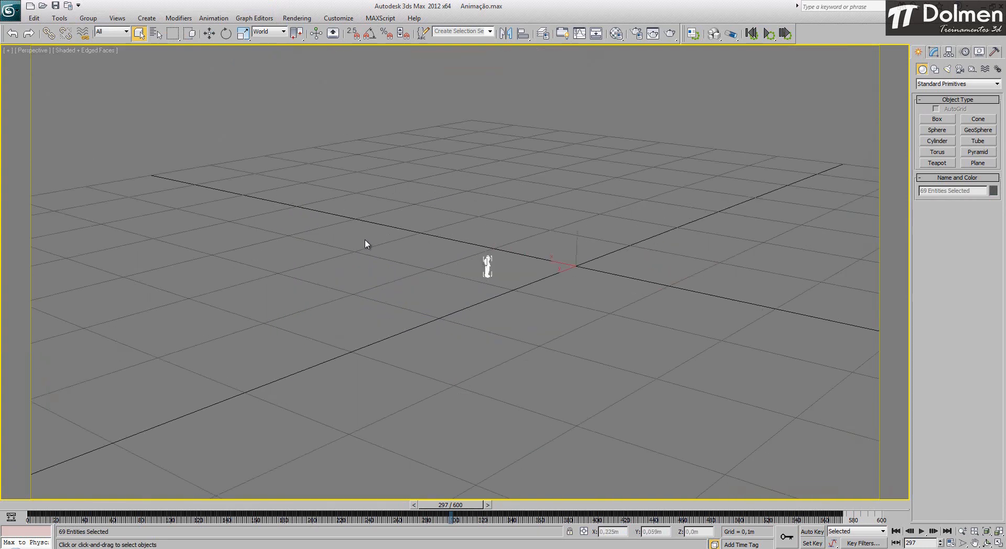
pyautogui.scroll(-5, 440, 247)
pyautogui.scroll(10, 465, 274)
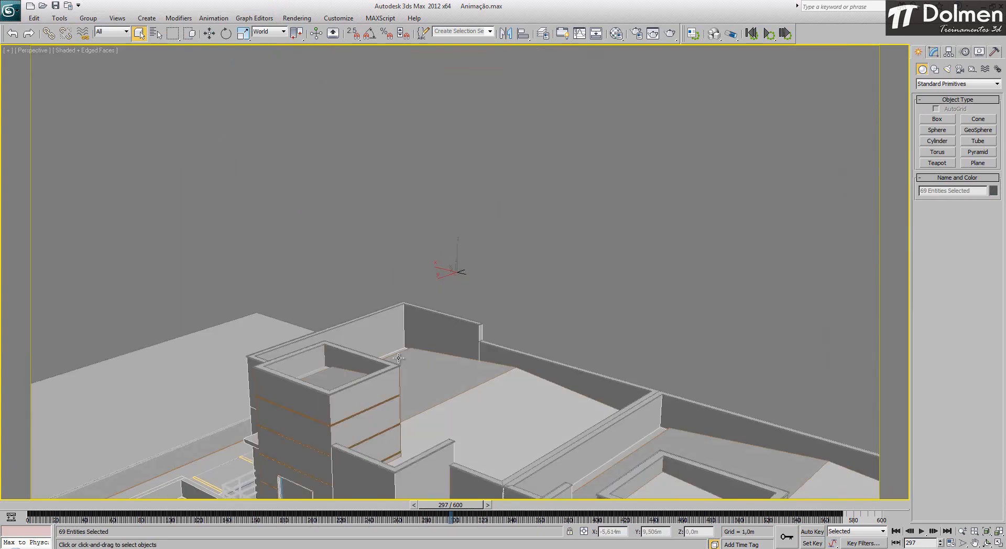
pyautogui.press('z')
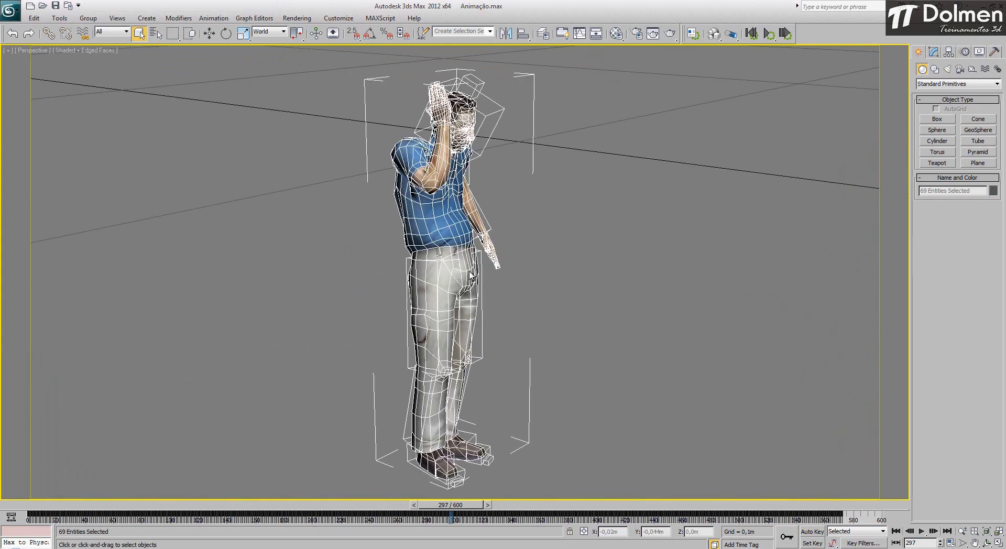
pyautogui.click(623, 219)
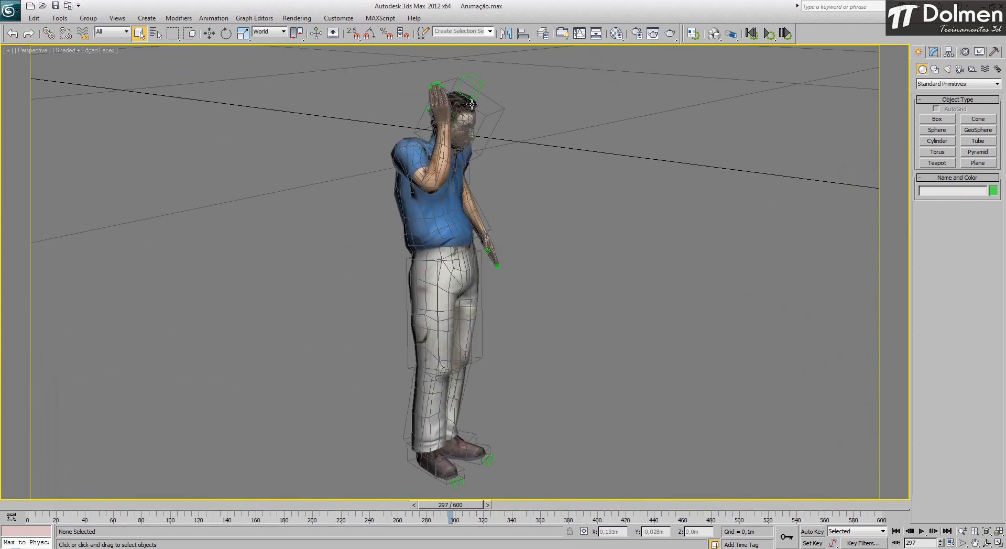
pyautogui.keyDown('alt'); pyautogui.moveTo(474, 228); pyautogui.dragTo(411, 231, button='middle'); pyautogui.keyUp('alt')
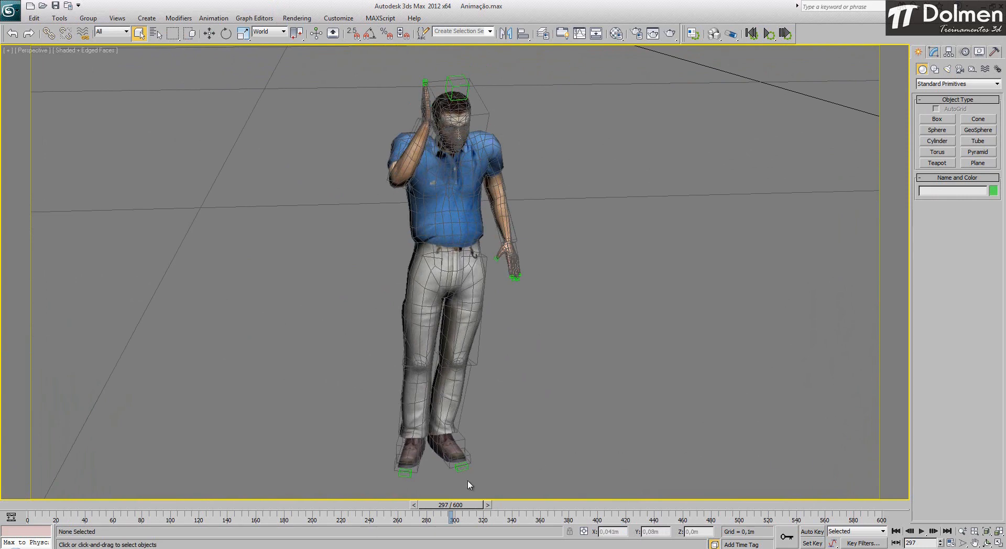
# Step: Play the man's animation from frame 0, stop it, and return to frame 0
pyautogui.moveTo(452, 505); pyautogui.dragTo(23, 505)
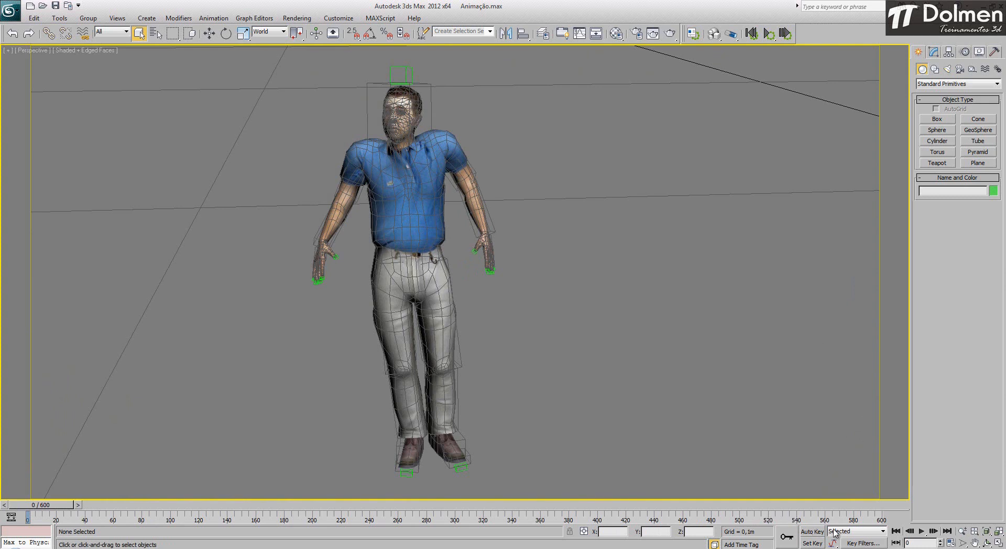
pyautogui.click(922, 532)
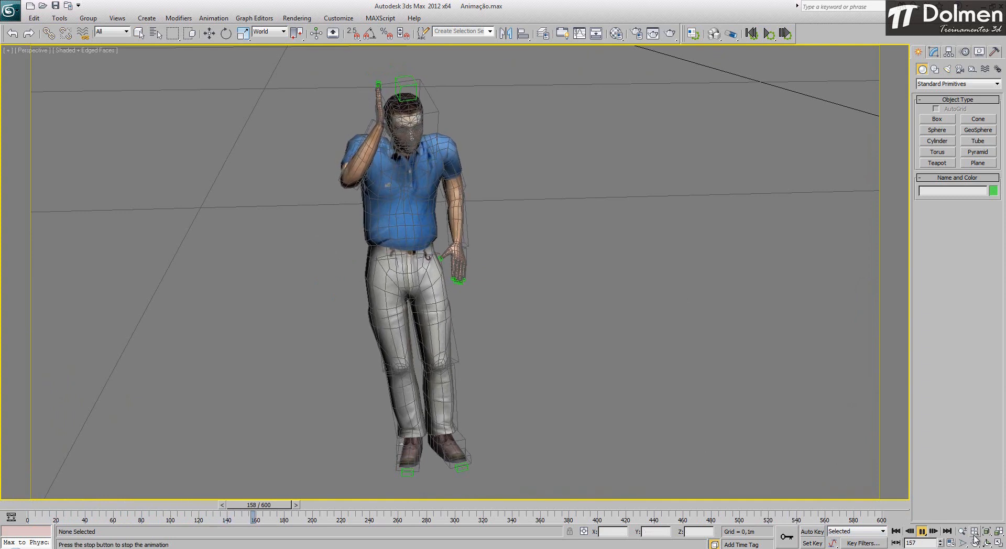
pyautogui.click(921, 532)
pyautogui.moveTo(245, 506); pyautogui.dragTo(32, 507)
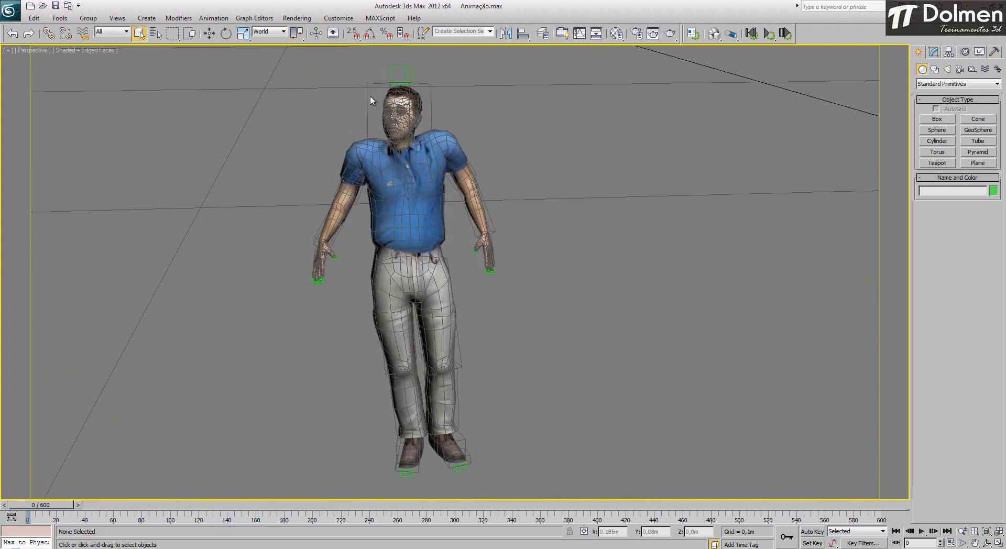
# Step: Put the man's biped into Figure mode and set its structure height to 1,8 m
pyautogui.click(370, 111)
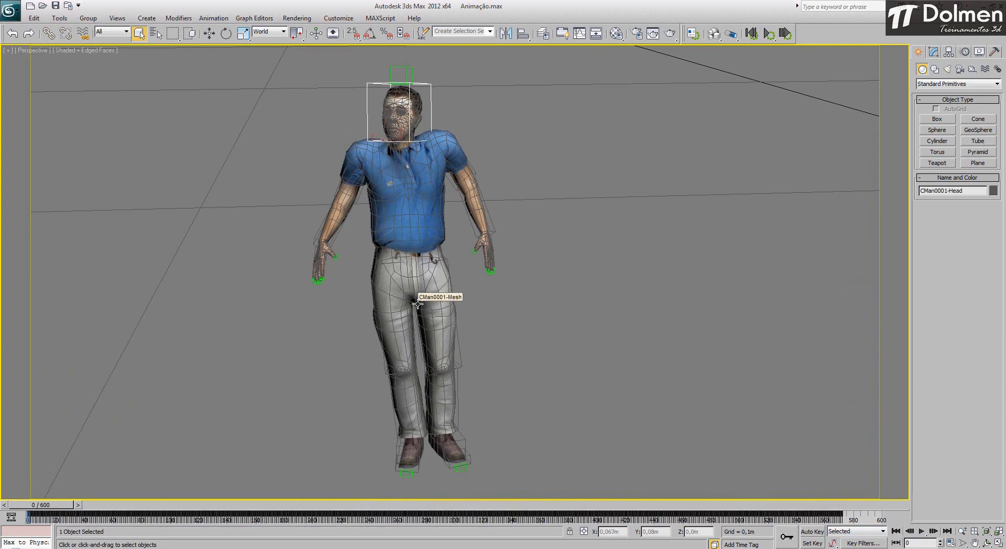
pyautogui.click(964, 52)
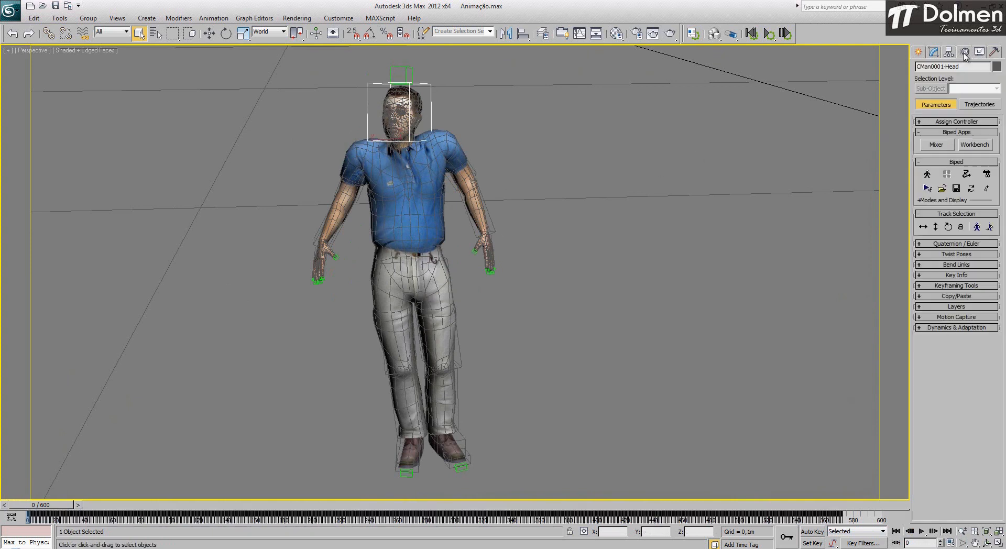
pyautogui.click(928, 174)
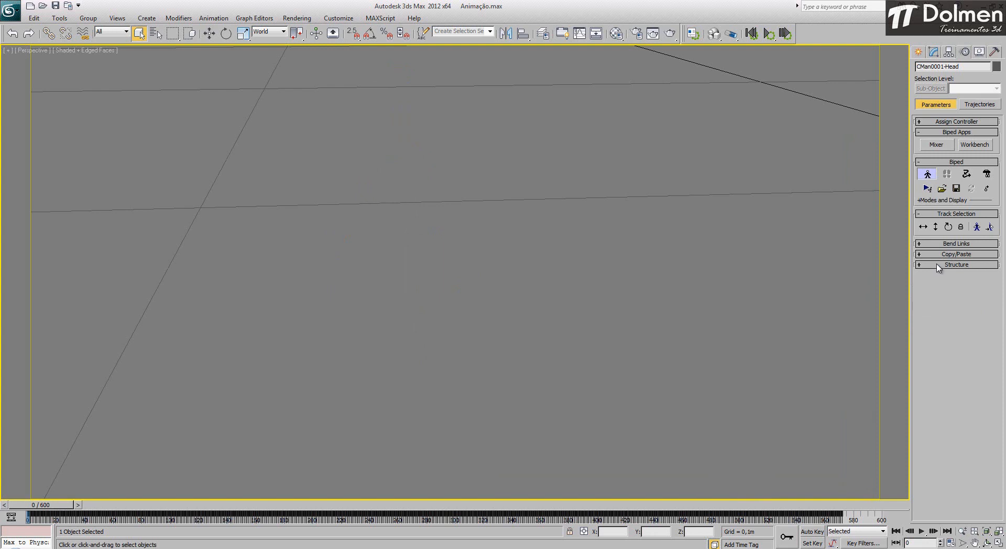
pyautogui.click(957, 265)
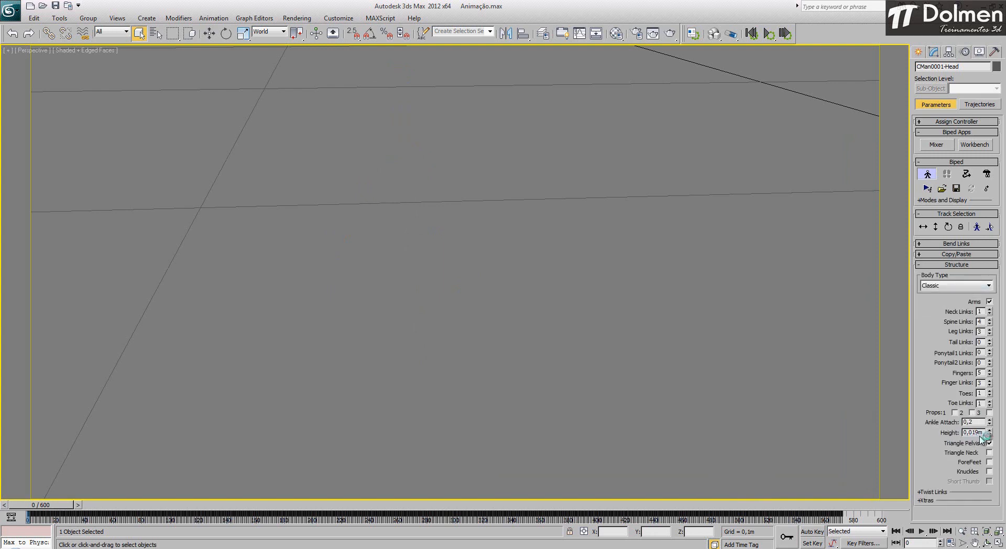
pyautogui.moveTo(987, 433); pyautogui.dragTo(963, 433)
pyautogui.write('1,8')
pyautogui.press('Return')
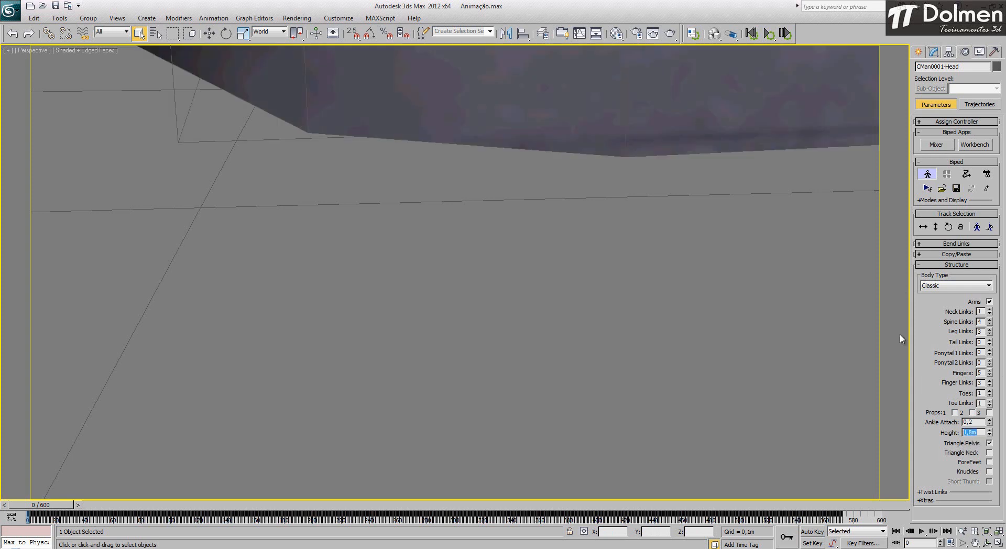
# Step: Compare the resized man with the housing complex and leave the biped's Figure mode
pyautogui.scroll(-10, 725, 156)
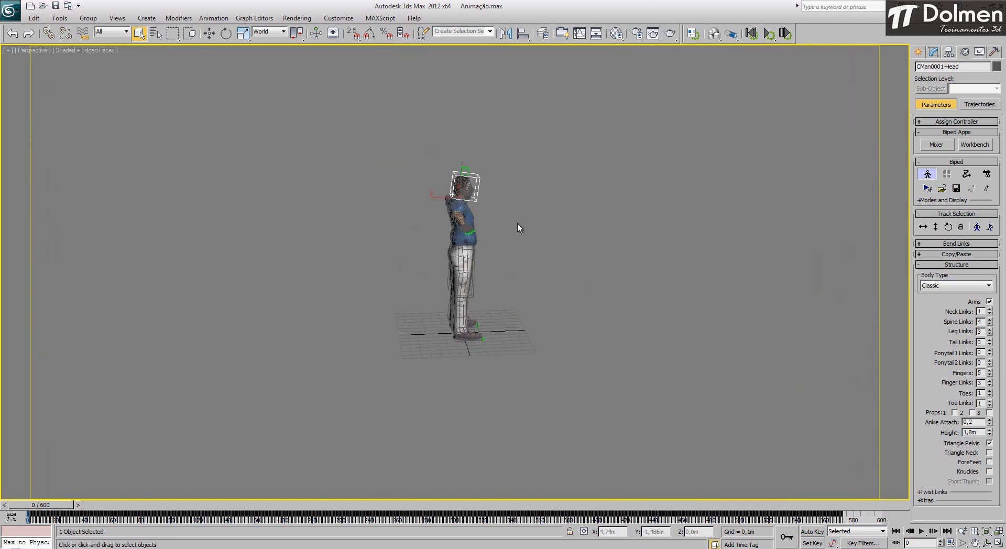
pyautogui.keyDown('alt'); pyautogui.moveTo(474, 228); pyautogui.dragTo(452, 213, button='middle'); pyautogui.keyUp('alt')
pyautogui.scroll(3, 463, 185)
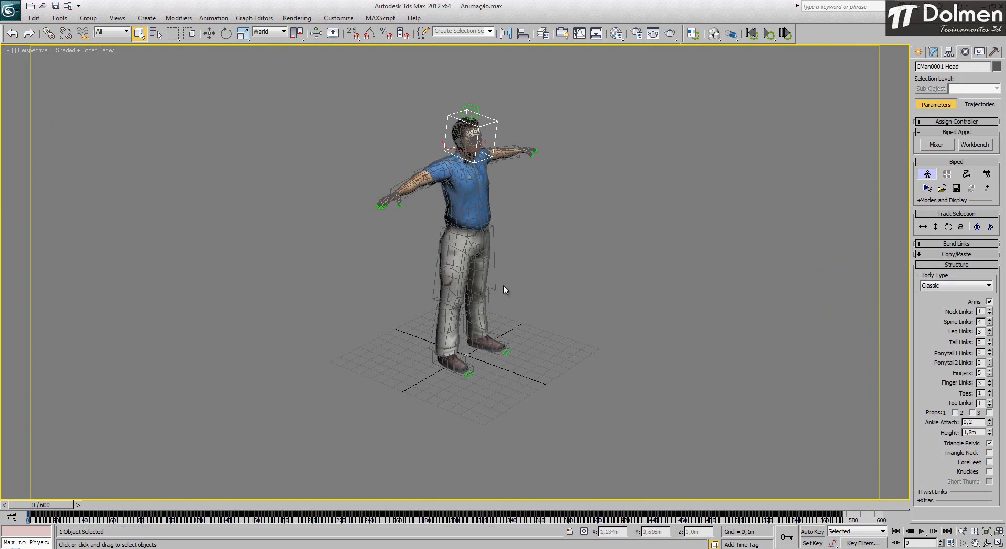
pyautogui.scroll(-8, 440, 254)
pyautogui.keyDown('alt'); pyautogui.moveTo(418, 251); pyautogui.dragTo(405, 357, button='middle'); pyautogui.keyUp('alt')
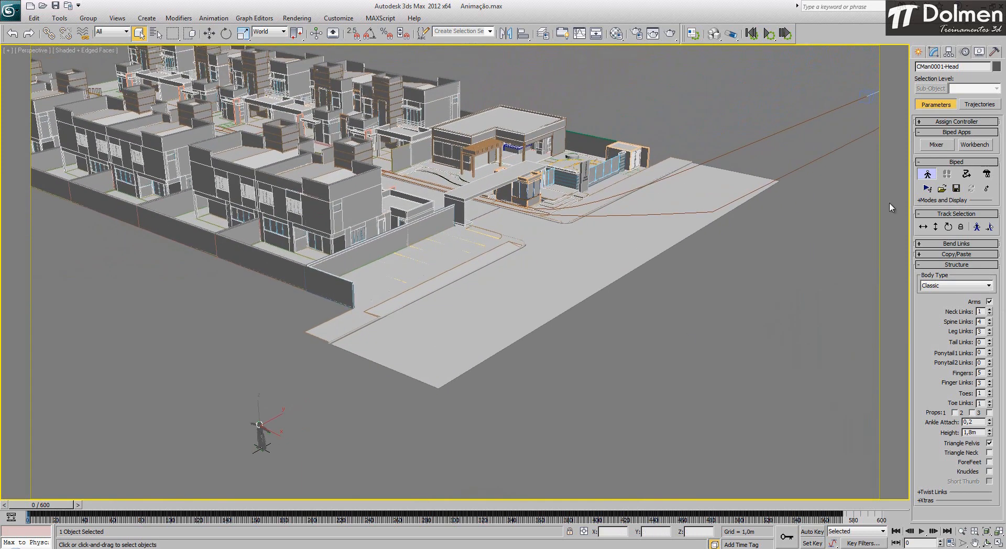
pyautogui.click(927, 173)
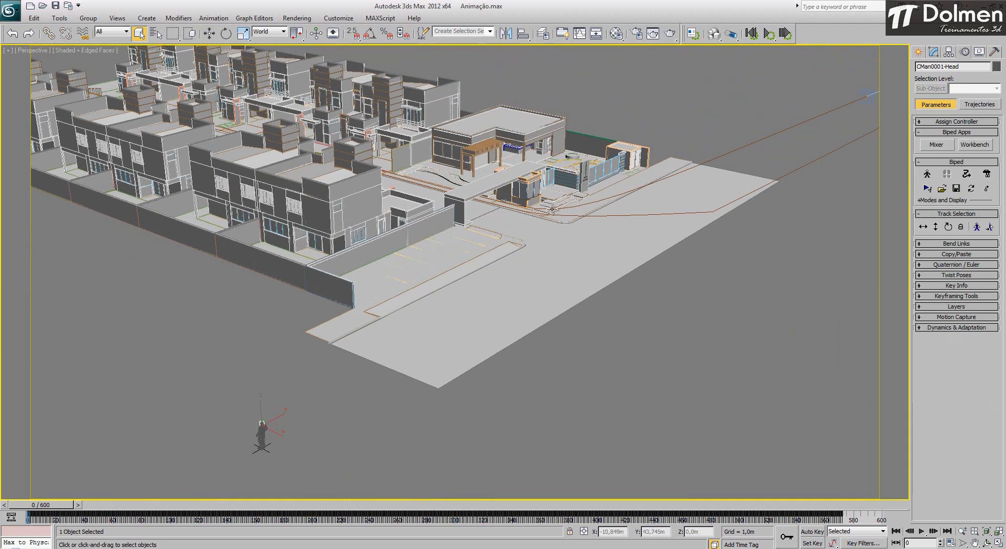
# Step: Try to move the man's mesh and all biped parts together onto the street by the complex entrance, and inspect his body up close
pyautogui.moveTo(237, 383); pyautogui.dragTo(290, 466)
pyautogui.press('w')
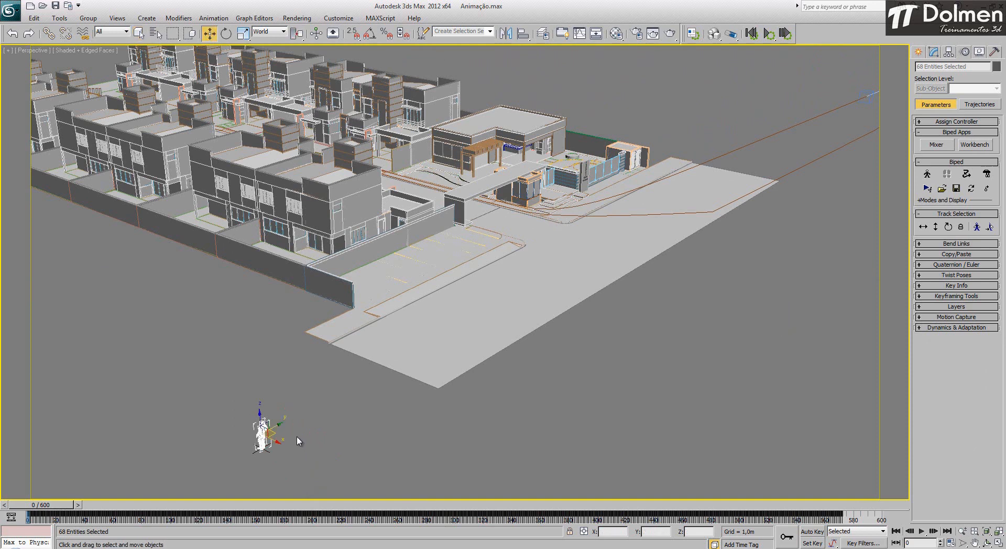
pyautogui.moveTo(288, 420); pyautogui.dragTo(621, 235)
pyautogui.scroll(2, 629, 230)
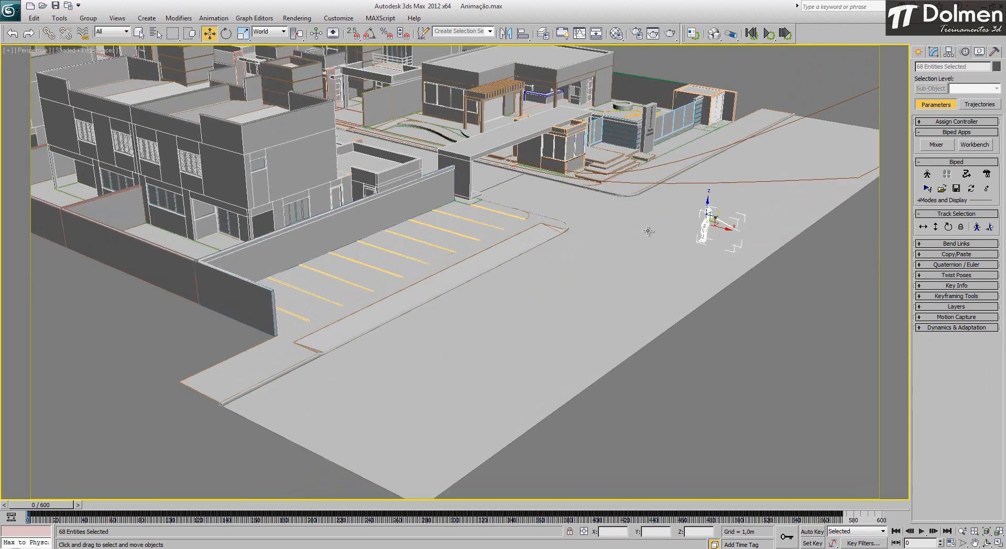
pyautogui.scroll(-1, 637, 322)
pyautogui.scroll(4, 660, 346)
pyautogui.keyDown('alt'); pyautogui.moveTo(634, 355); pyautogui.dragTo(564, 344, button='middle'); pyautogui.keyUp('alt')
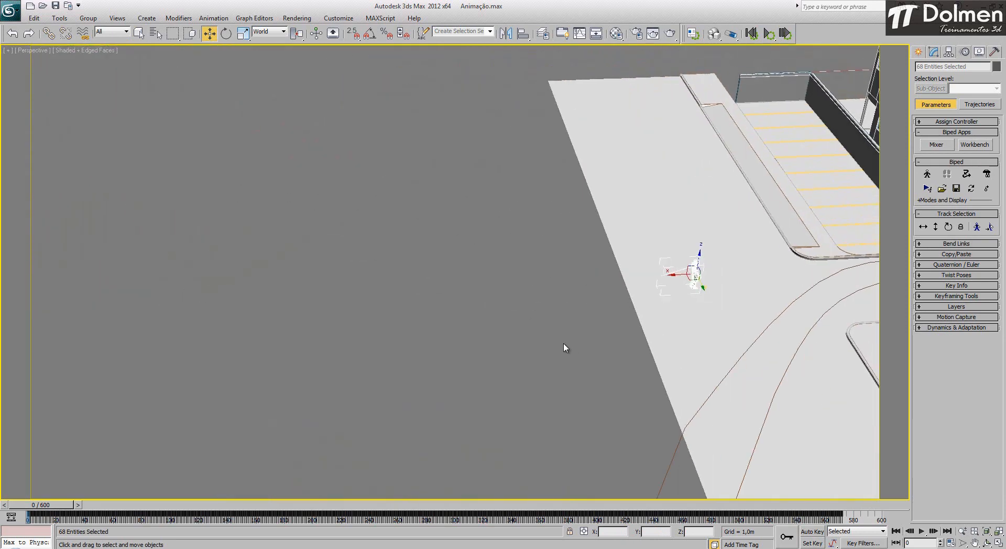
pyautogui.moveTo(691, 276); pyautogui.dragTo(879, 342)
pyautogui.press('z')
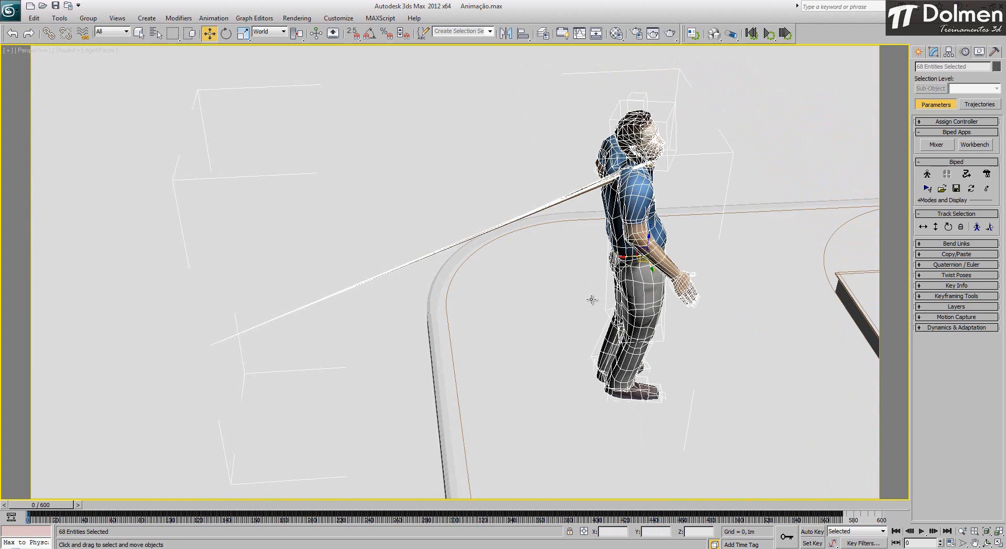
pyautogui.keyDown('alt'); pyautogui.moveTo(591, 299); pyautogui.dragTo(580, 309, button='middle'); pyautogui.keyUp('alt')
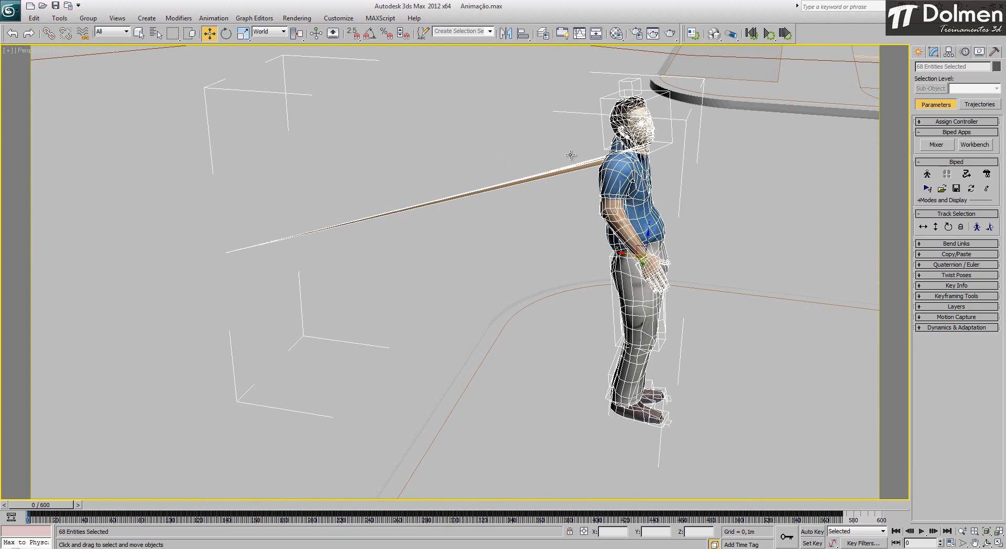
pyautogui.scroll(-5, 597, 209)
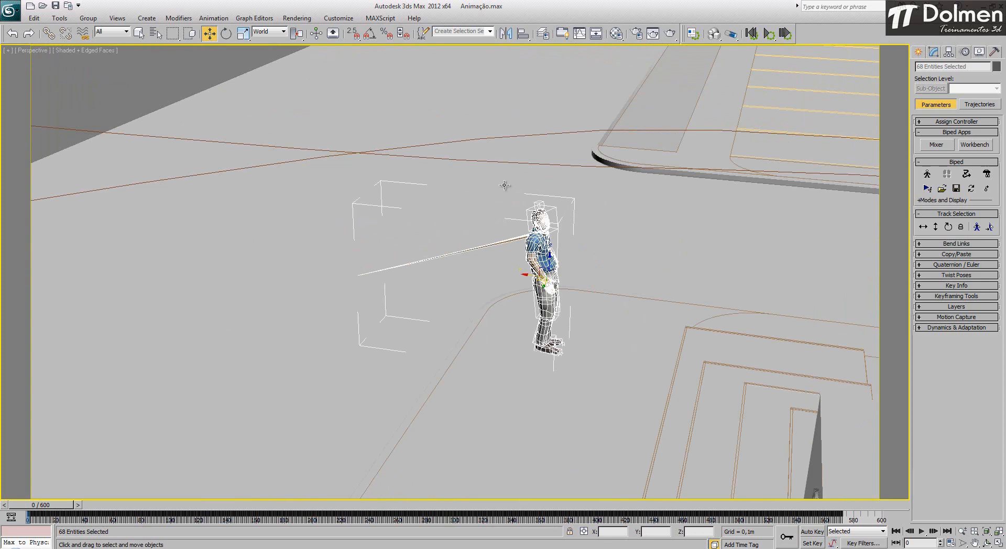
# Step: Undo the moves that placed the selected man on the street and frame him again
pyautogui.hotkey('ctrl', 'z')
pyautogui.hotkey('ctrl', 'z')
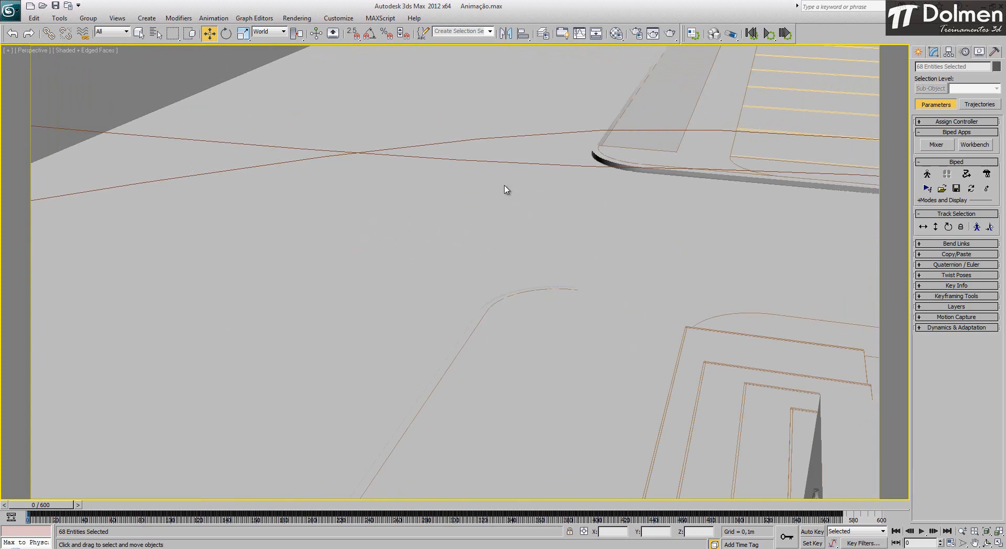
pyautogui.press('z')
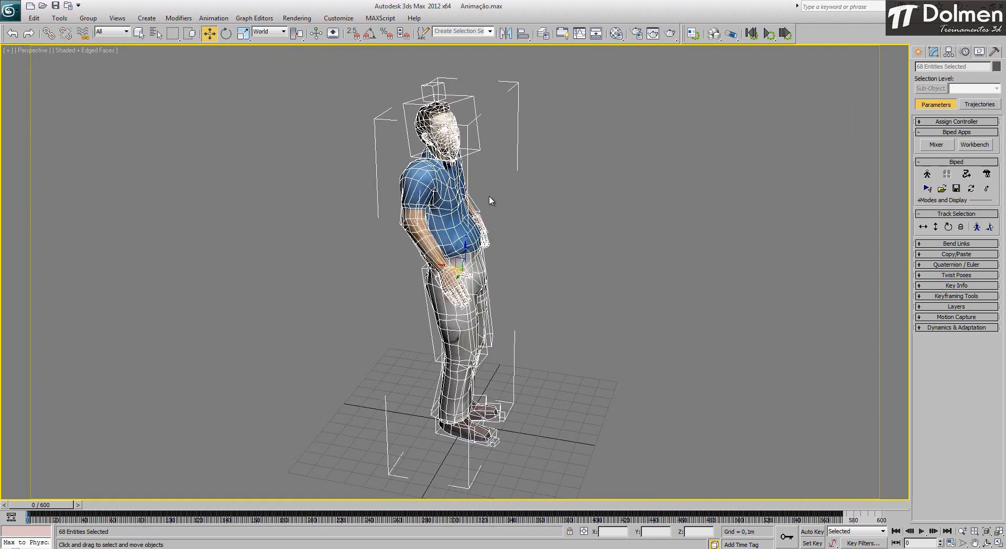
pyautogui.scroll(-6, 492, 202)
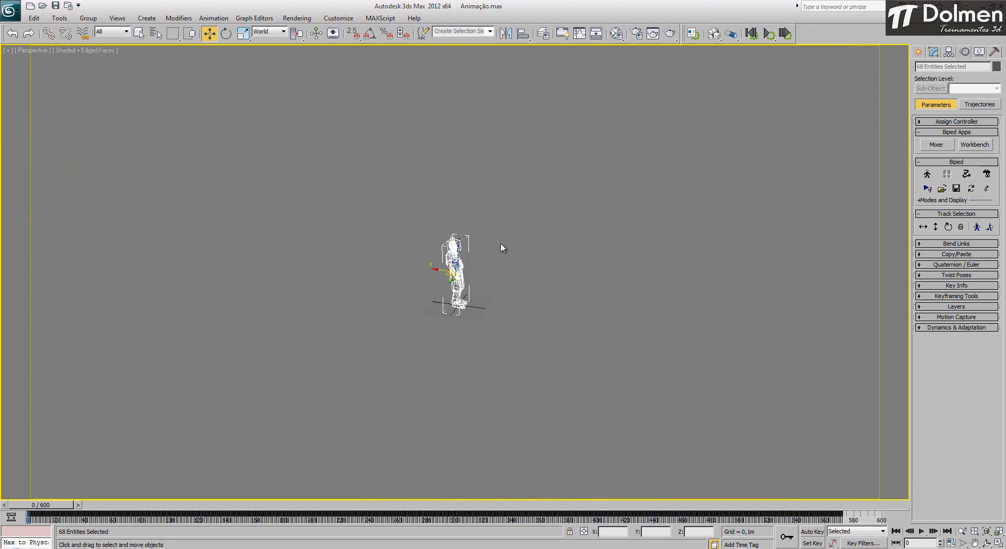
pyautogui.scroll(-2, 503, 260)
pyautogui.scroll(-4, 461, 341)
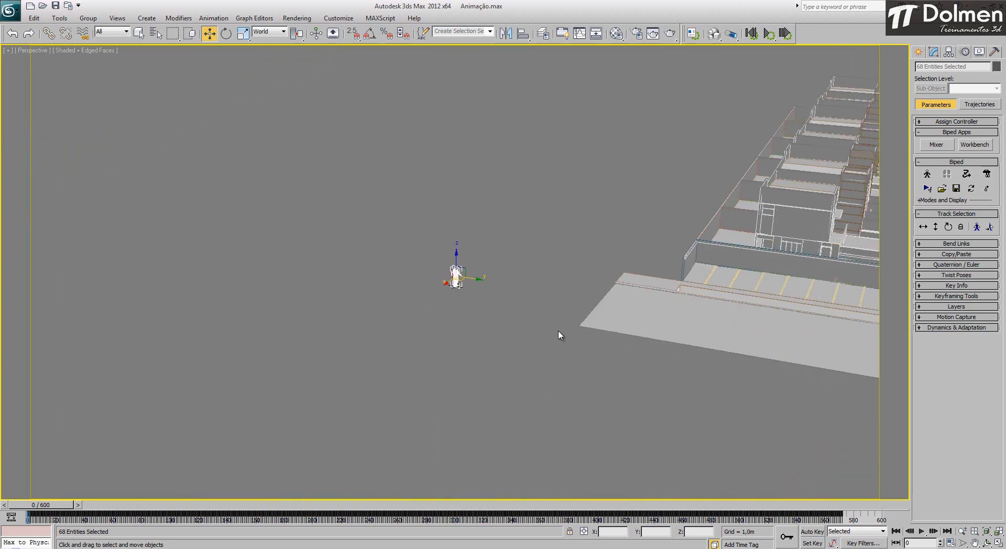
pyautogui.scroll(5, 571, 338)
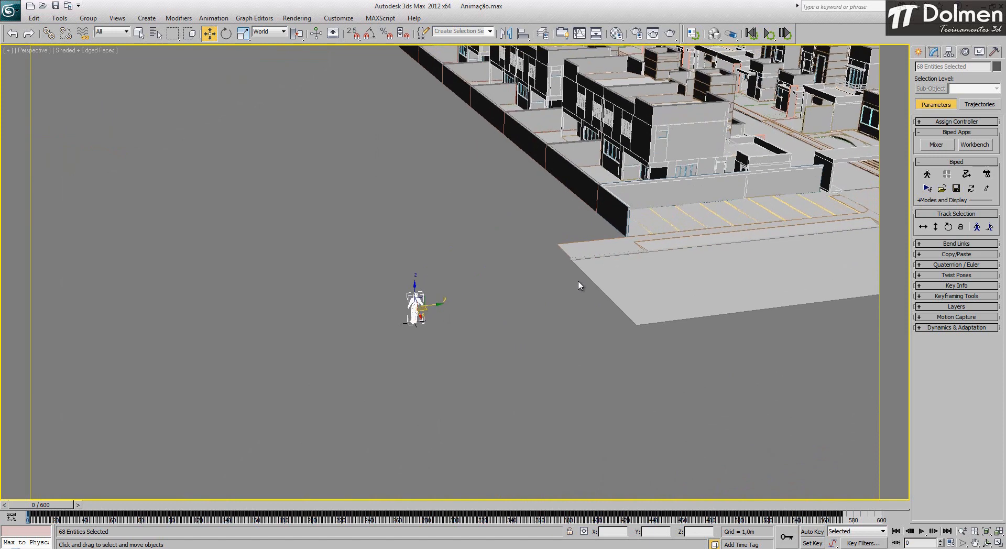
# Step: Select the man's biped and turn on Move All mode, placing its offset dialog clear of the biped settings
pyautogui.click(474, 275)
pyautogui.click(415, 292)
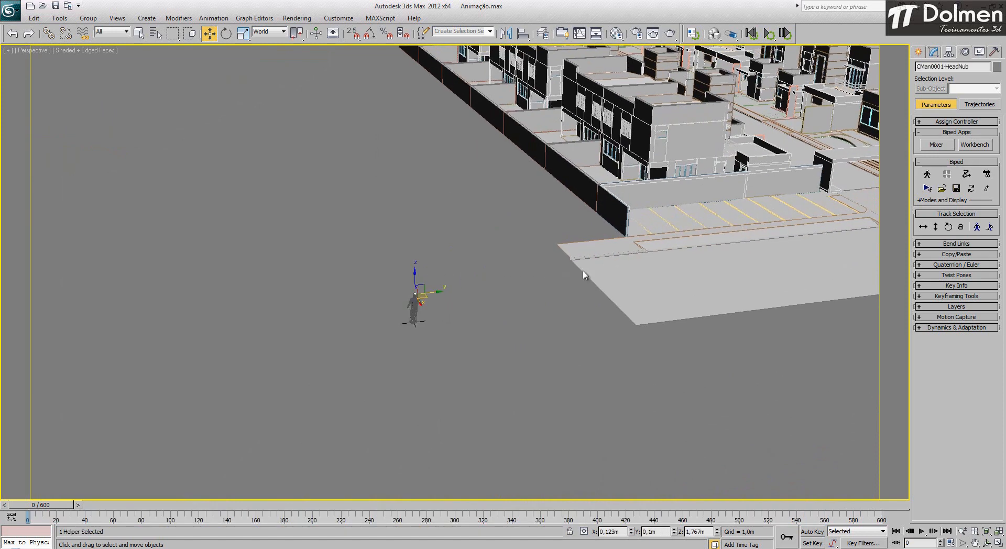
pyautogui.press('z')
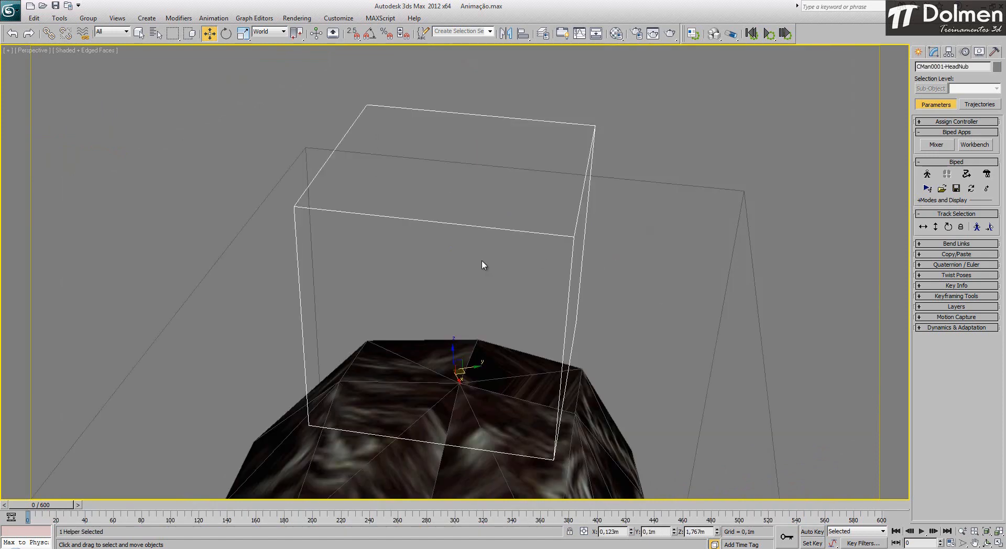
pyautogui.scroll(-12, 482, 260)
pyautogui.moveTo(620, 242); pyautogui.dragTo(477, 277, button='middle')
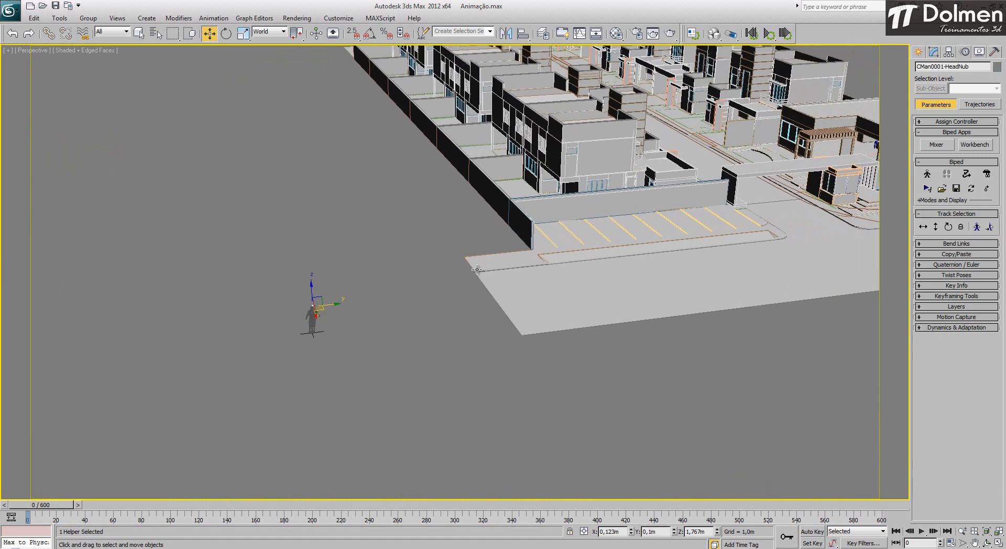
pyautogui.click(987, 189)
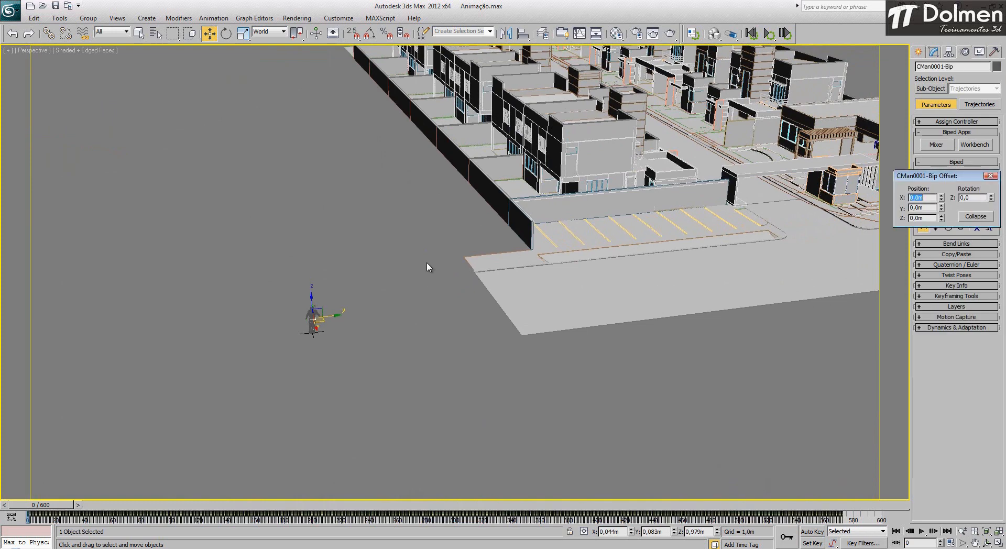
pyautogui.write('2')
pyautogui.press('Return')
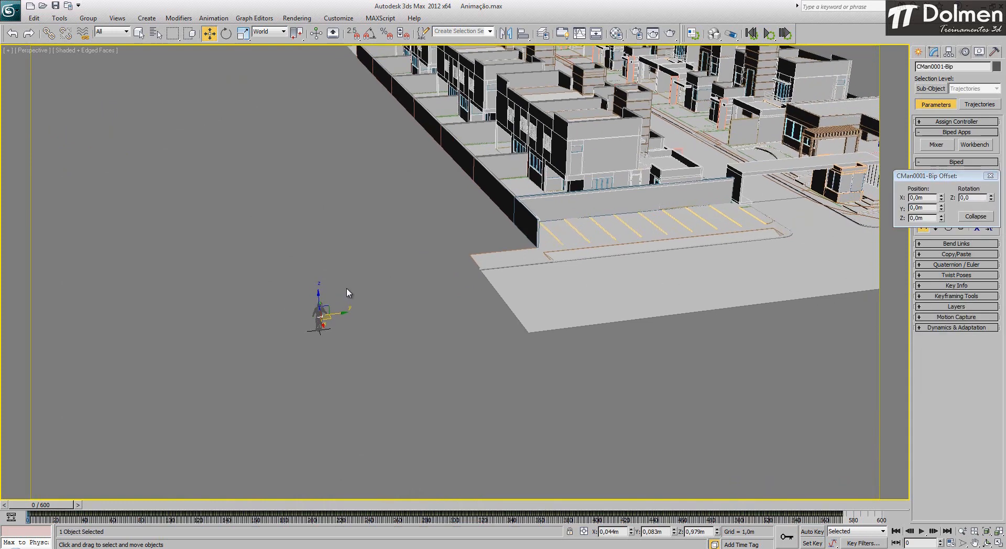
pyautogui.scroll(5, 341, 311)
pyautogui.moveTo(263, 344); pyautogui.dragTo(538, 293, button='middle')
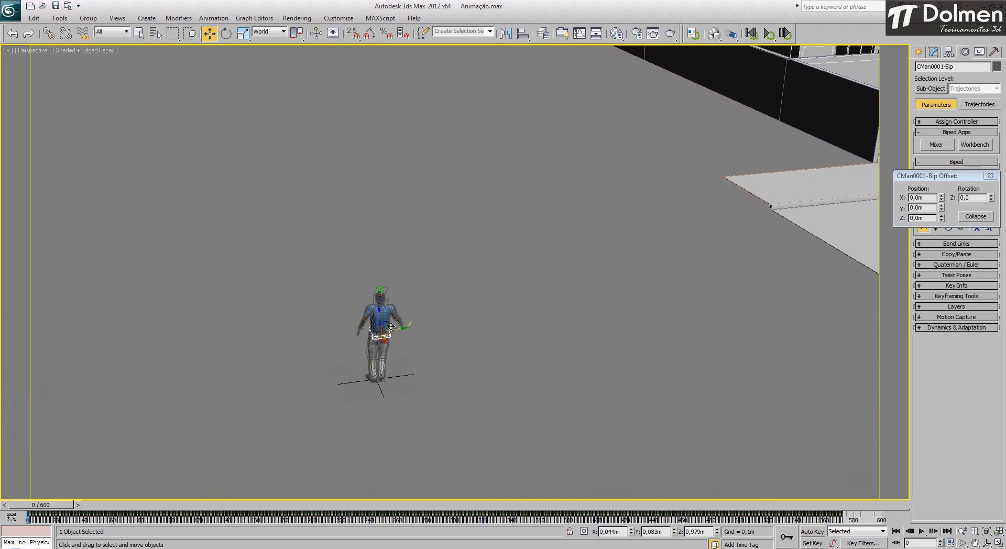
pyautogui.moveTo(964, 176); pyautogui.dragTo(636, 123)
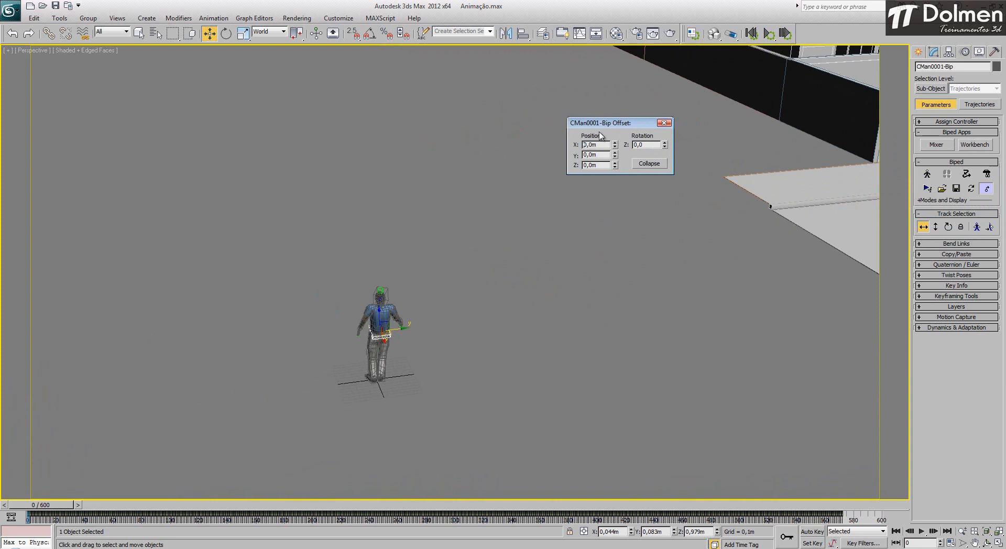
pyautogui.moveTo(475, 252); pyautogui.dragTo(420, 258, button='middle')
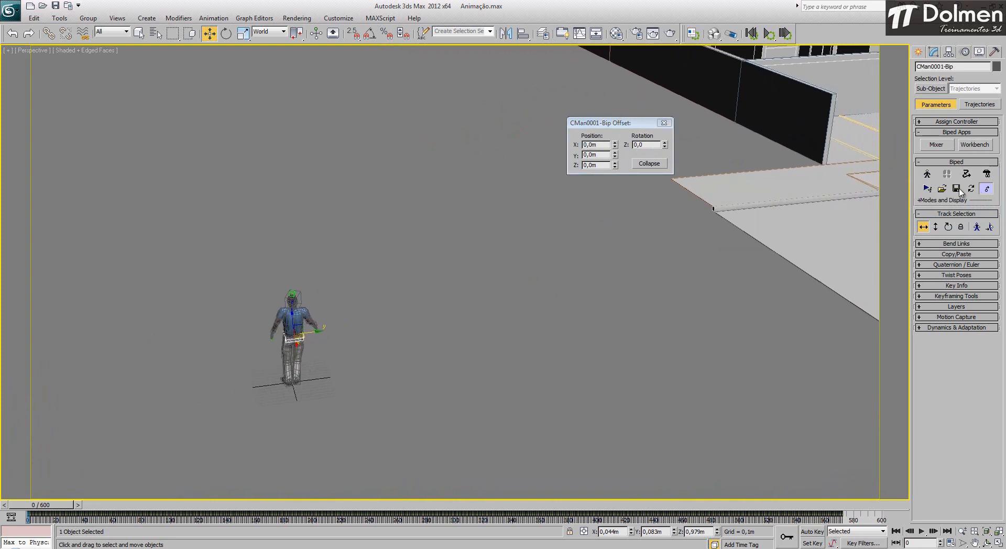
# Step: Move the whole biped about 27,8 m along Y onto the street in front of the housing complex
pyautogui.scroll(-5, 332, 343)
pyautogui.moveTo(429, 287); pyautogui.dragTo(841, 233)
pyautogui.keyDown('alt'); pyautogui.moveTo(841, 233); pyautogui.dragTo(488, 376, button='middle'); pyautogui.keyUp('alt')
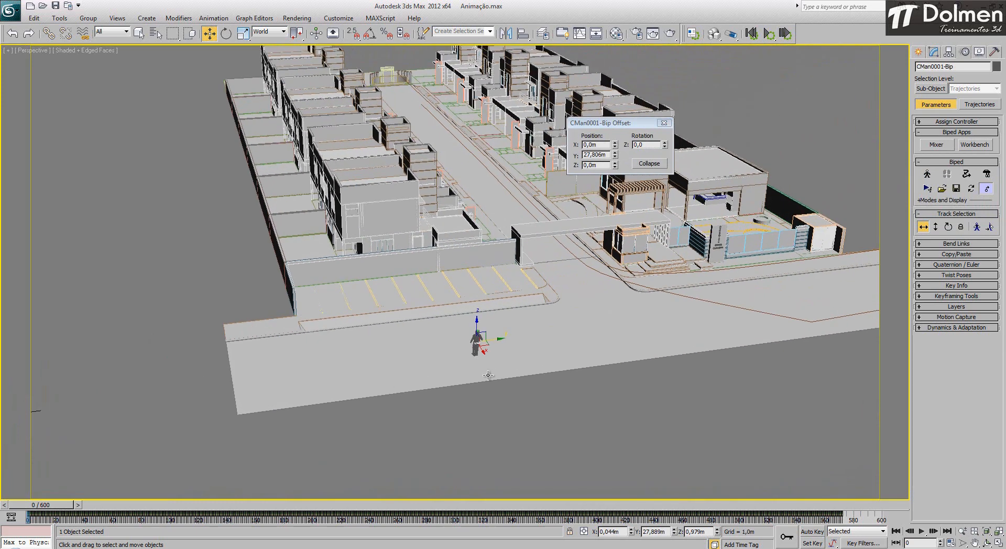
# Step: In the Top view, move the whole biped beside the guardhouse, to an offset of about X -10,8 m and Y 42,9 m
pyautogui.click(1001, 543)
pyautogui.middleClick(254, 151)
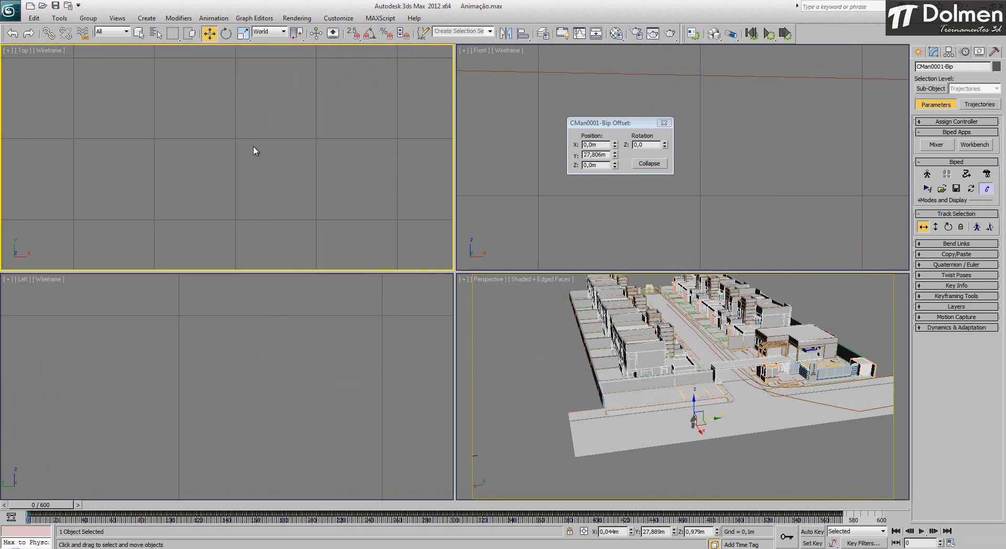
pyautogui.press('z')
pyautogui.scroll(-4, 260, 154)
pyautogui.scroll(-8, 260, 154)
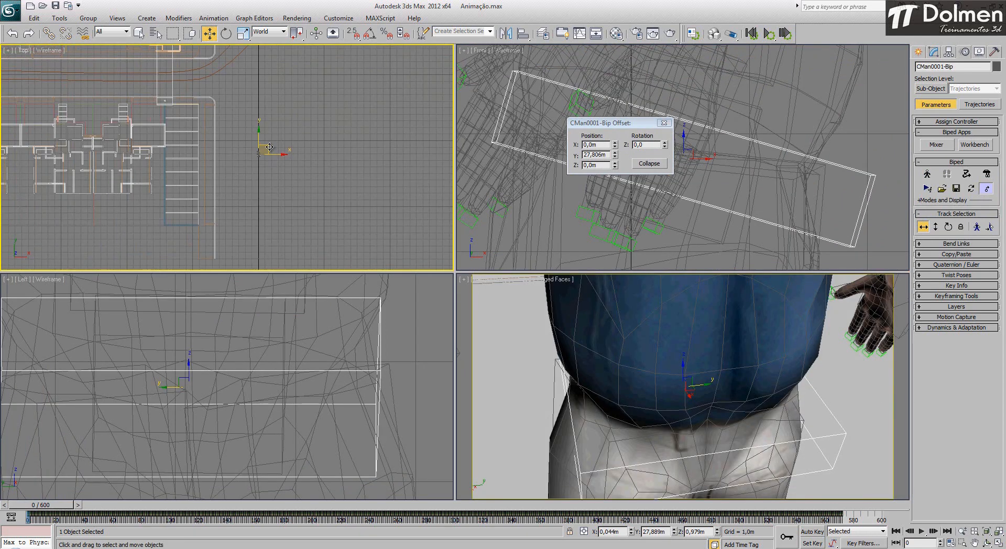
pyautogui.scroll(-3, 270, 149)
pyautogui.moveTo(271, 150); pyautogui.dragTo(278, 211, button='middle')
pyautogui.moveTo(278, 211); pyautogui.dragTo(224, 143)
pyautogui.scroll(4, 213, 153)
pyautogui.scroll(3, 212, 153)
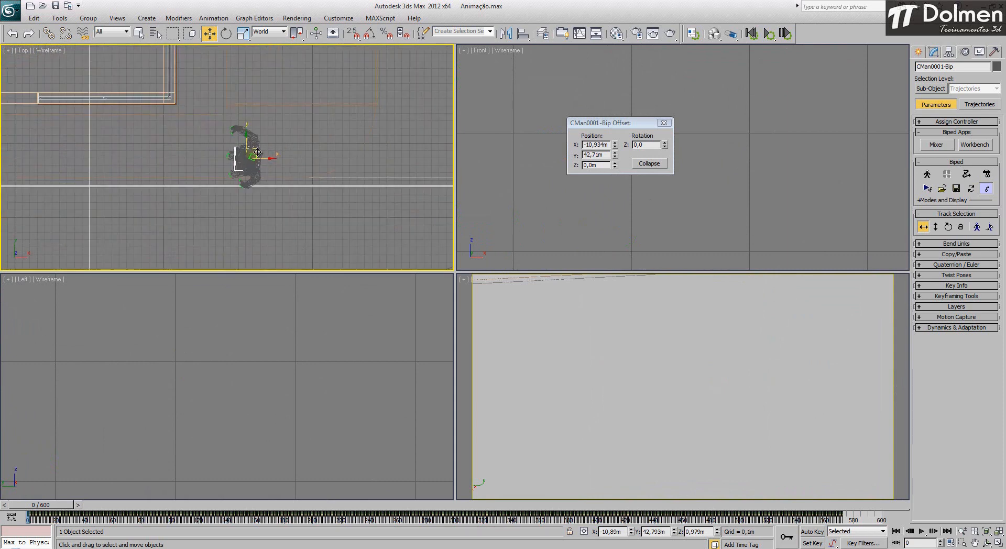
pyautogui.moveTo(256, 149); pyautogui.dragTo(259, 144)
# Step: Rotate the whole biped about 169,3 degrees around Z beside the guardhouse and close the offset dialog
pyautogui.rightClick(725, 341)
pyautogui.press('z')
pyautogui.scroll(-8, 726, 341)
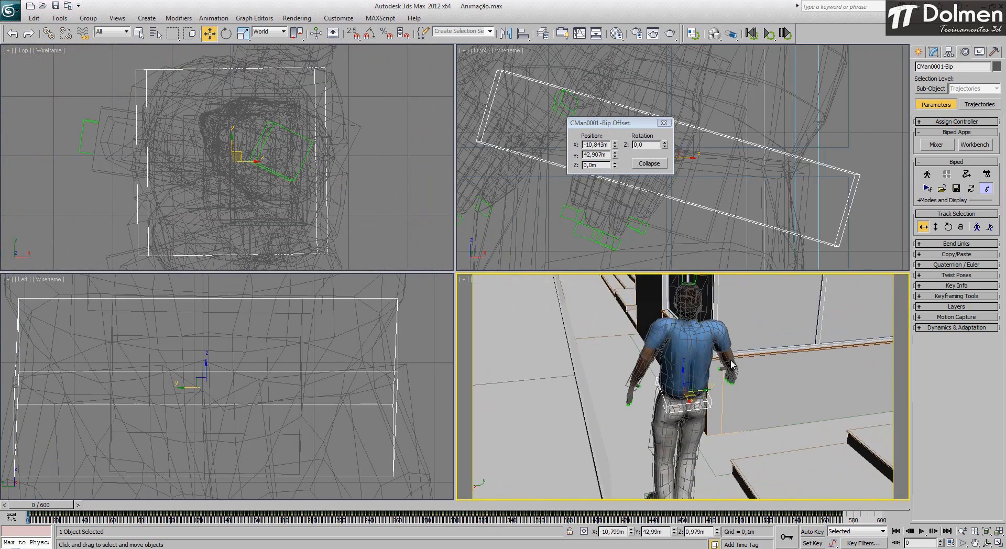
pyautogui.scroll(5, 681, 404)
pyautogui.moveTo(682, 404)
pyautogui.keyDown('alt'); pyautogui.mouseDown(button='middle')
pyautogui.moveTo(809, 406)
pyautogui.moveTo(691, 407)
pyautogui.mouseUp(button='middle'); pyautogui.keyUp('alt')
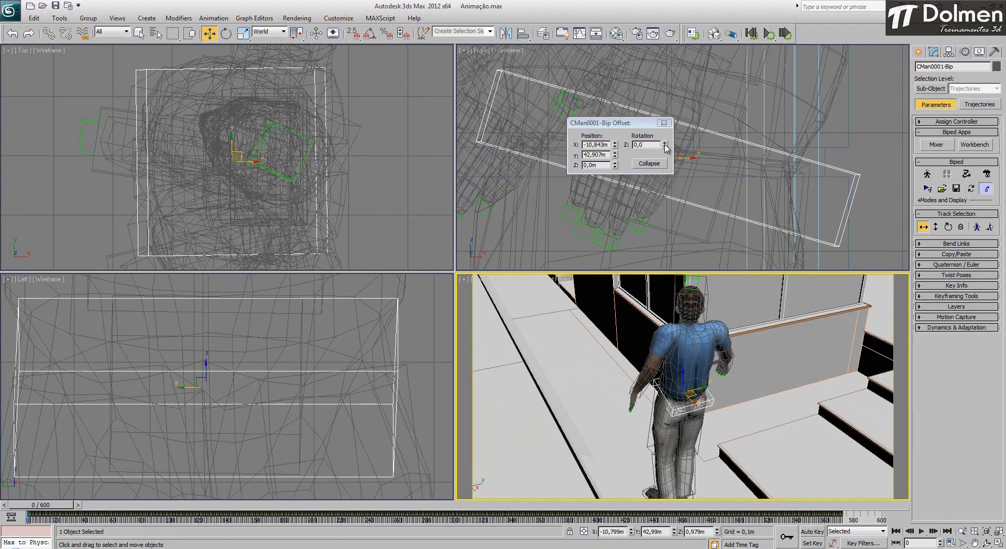
pyautogui.moveTo(664, 145); pyautogui.dragTo(667, 389)
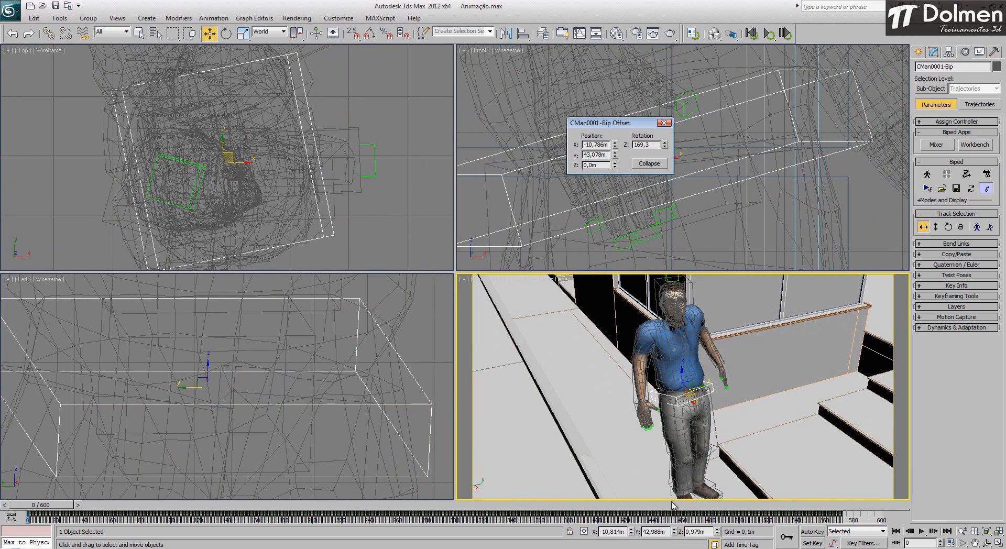
pyautogui.scroll(-8, 655, 385)
pyautogui.keyDown('alt'); pyautogui.moveTo(638, 379); pyautogui.dragTo(681, 382, button='middle'); pyautogui.keyUp('alt')
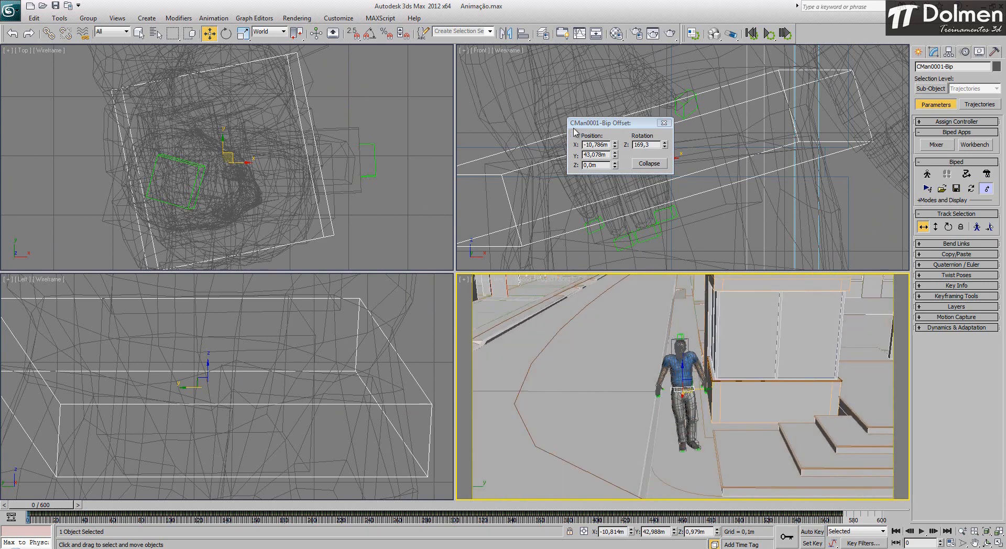
pyautogui.click(664, 123)
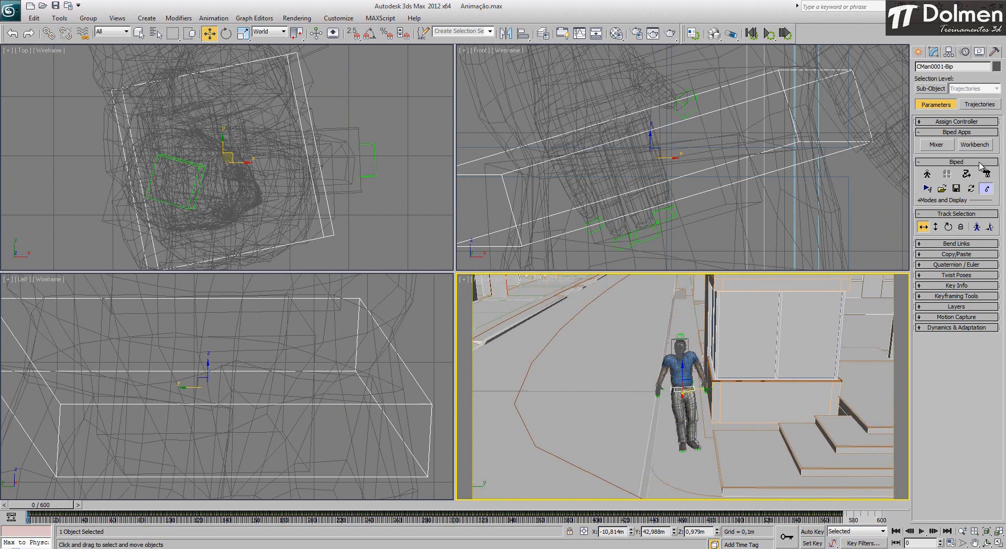
# Step: Check the structure height in the biped's Figure mode, leave that mode and point out Move All mode
pyautogui.click(927, 175)
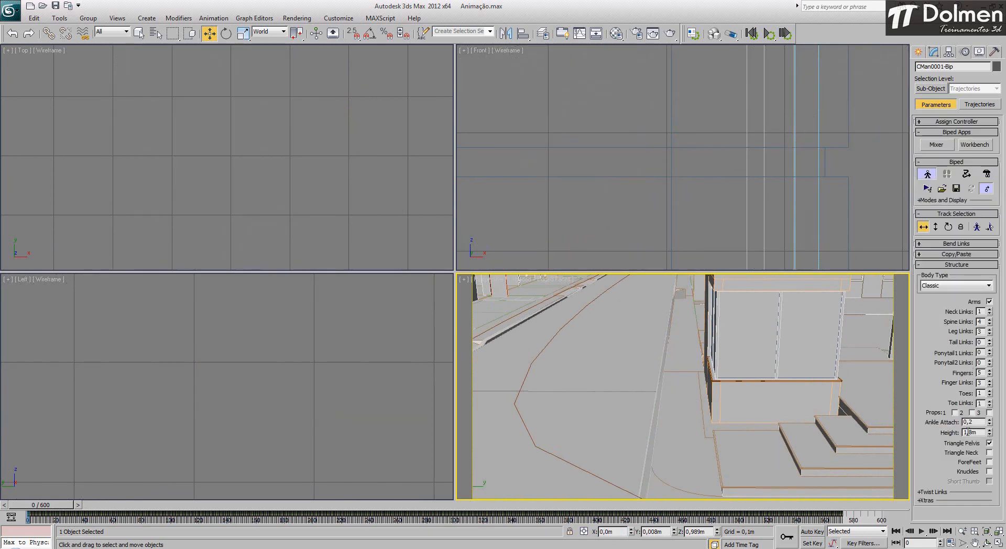
pyautogui.click(927, 175)
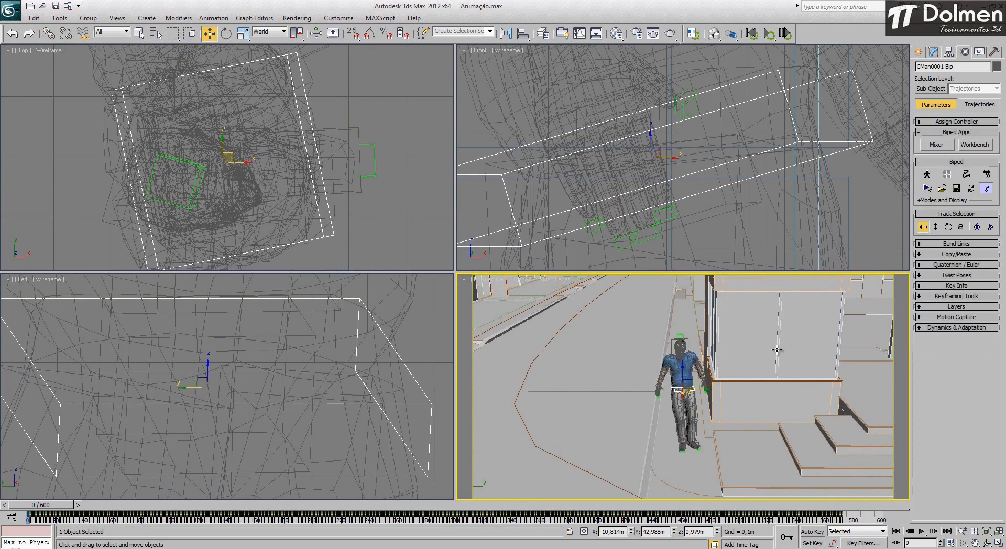
pyautogui.click(987, 191)
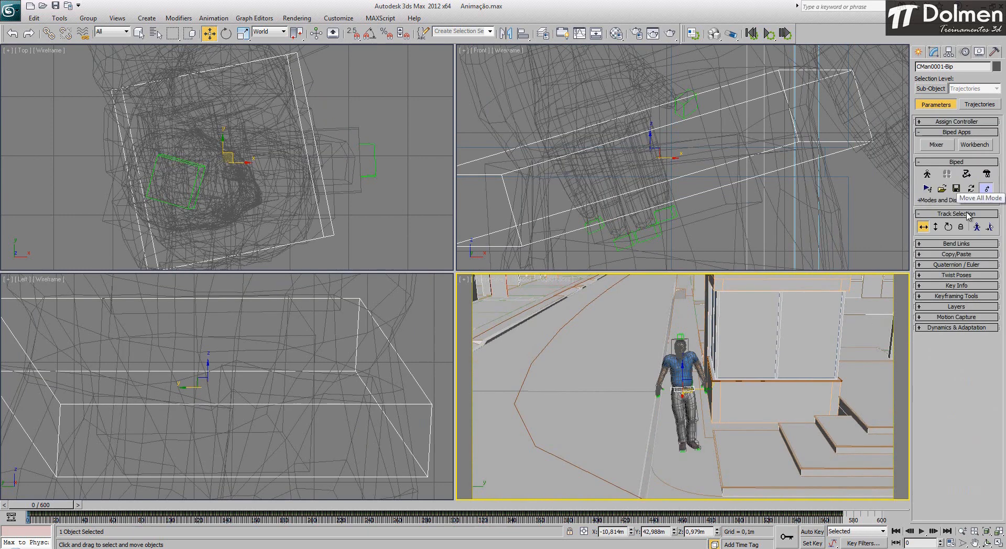
# Step: Play the animation in a maximized Perspective view to check the man's motion, stopping at about frame 284
pyautogui.rightClick(718, 387)
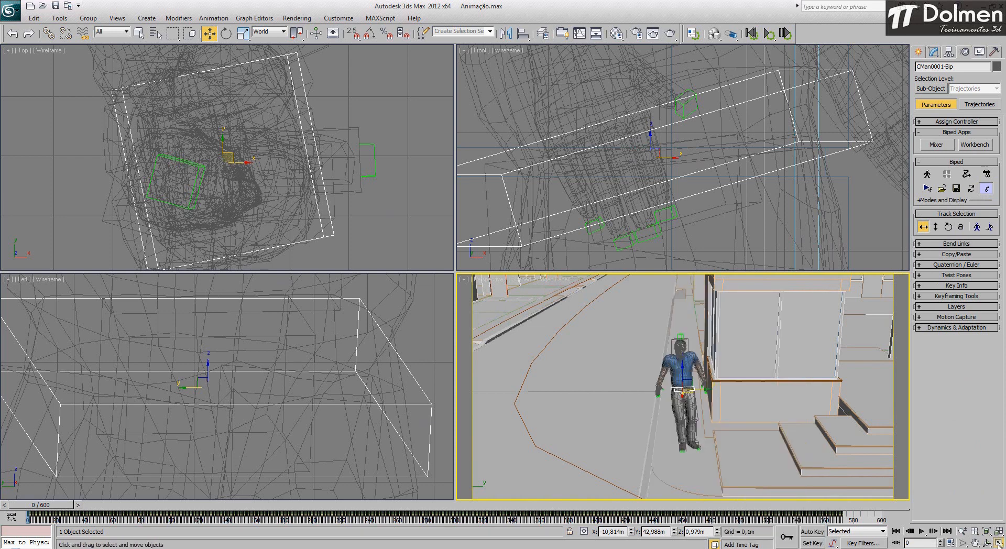
pyautogui.click(999, 543)
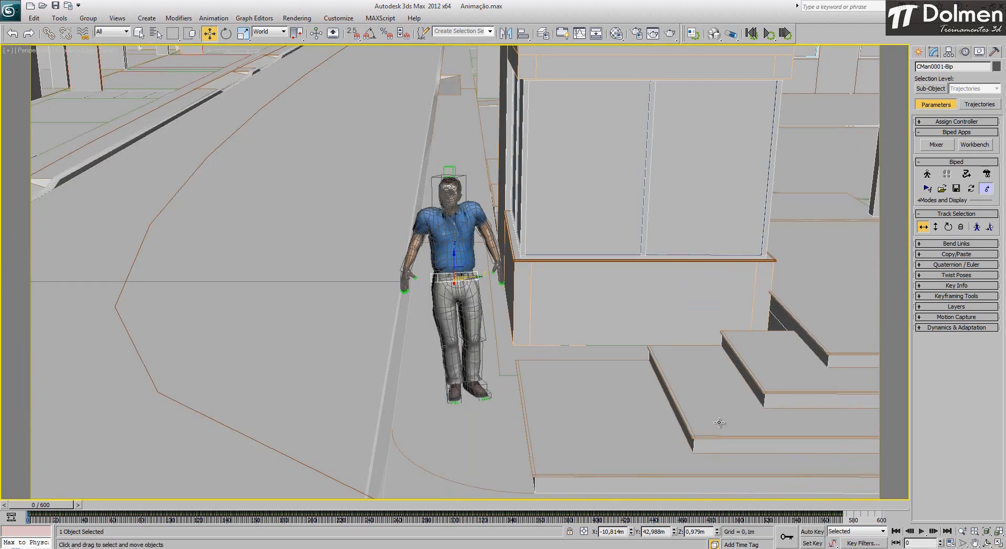
pyautogui.click(922, 532)
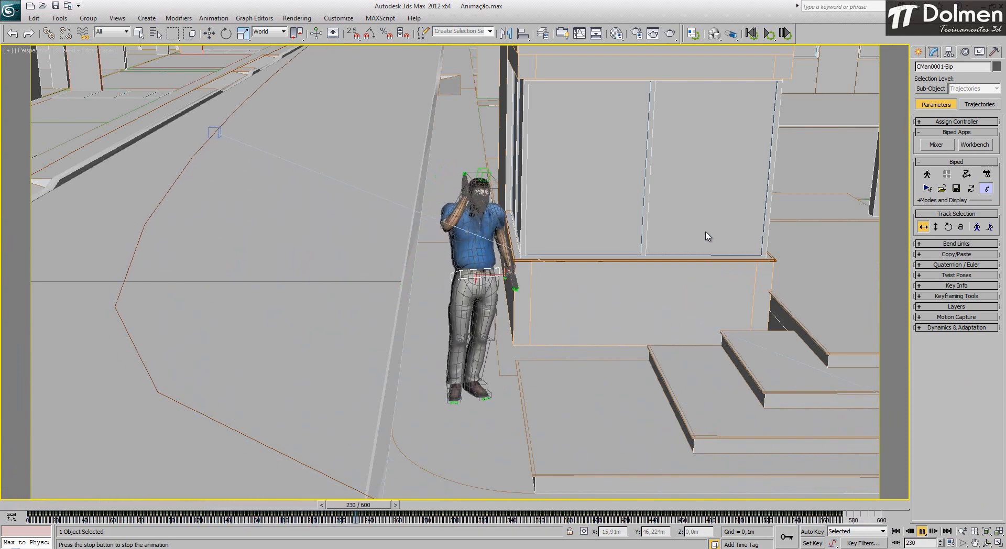
pyautogui.click(419, 508)
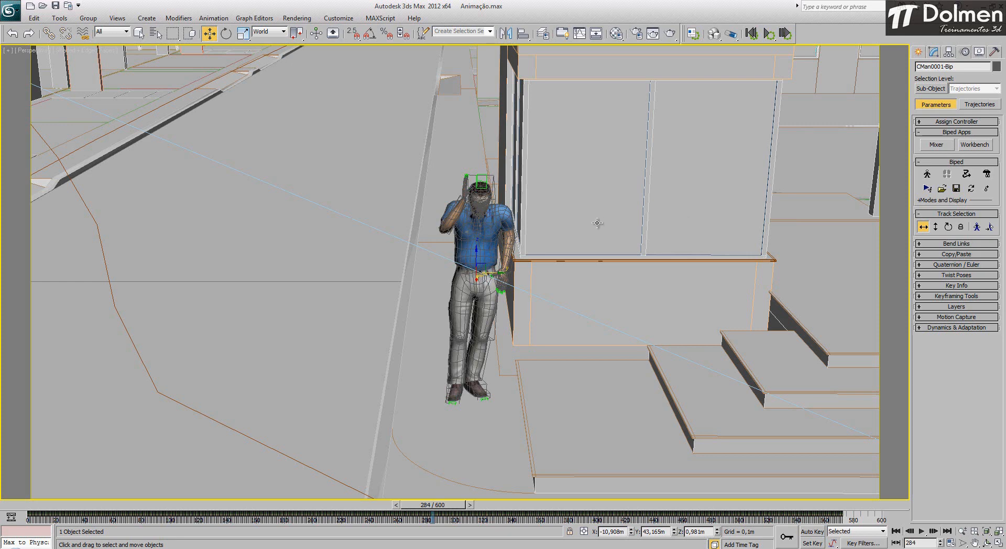
# Step: Play the animation from frame 0 through Camera001 with edged faces hidden, and stop it to review the shot
pyautogui.click(539, 197)
pyautogui.press('c')
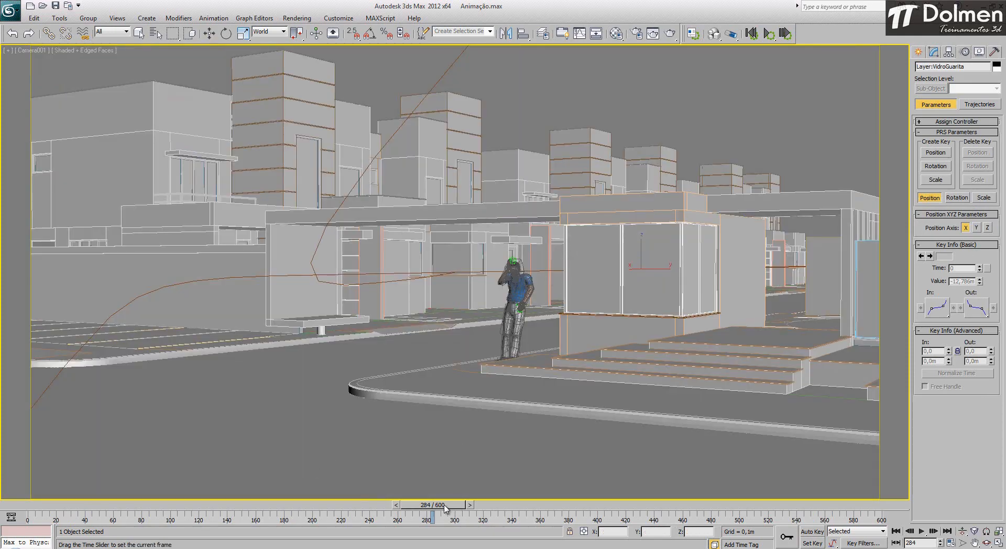
pyautogui.moveTo(460, 507); pyautogui.dragTo(74, 506)
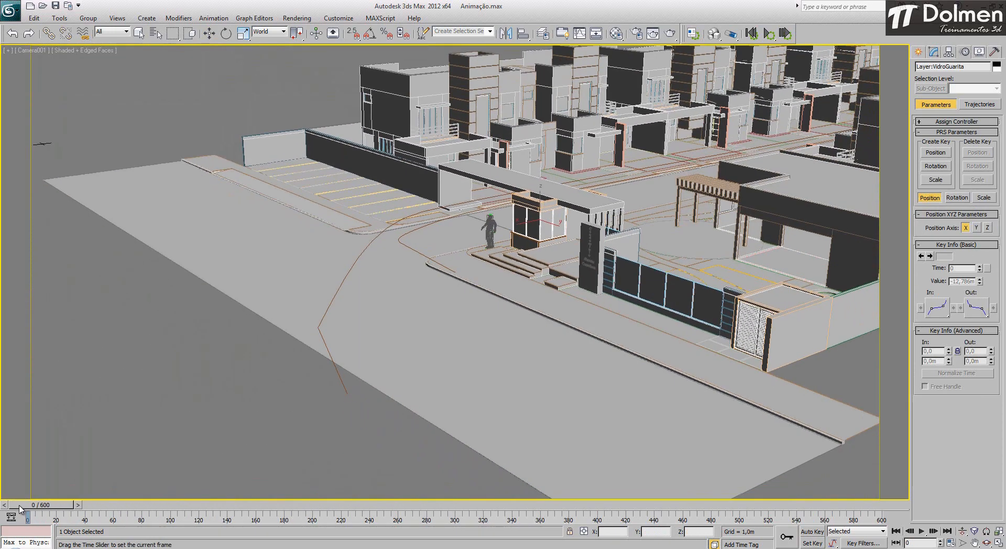
pyautogui.click(921, 532)
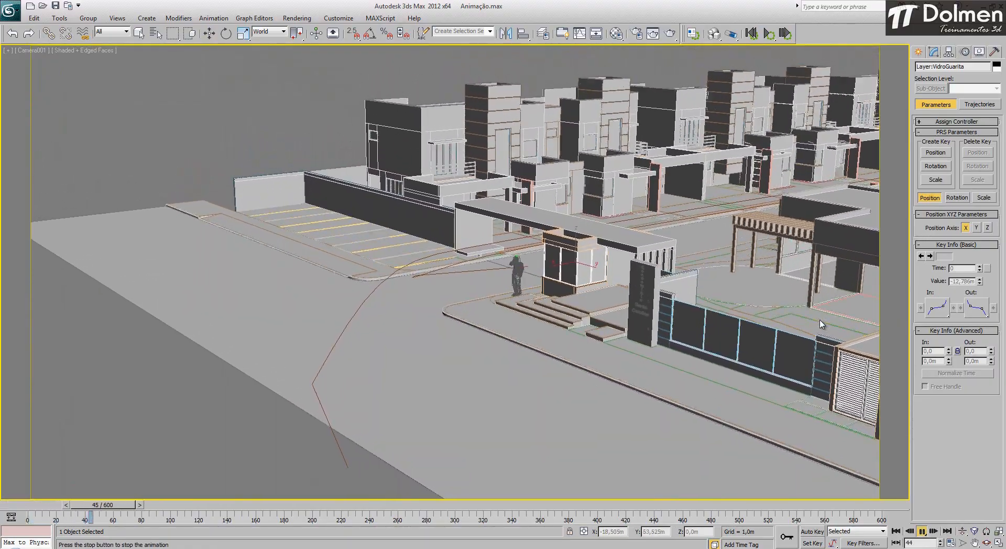
pyautogui.press('F4')
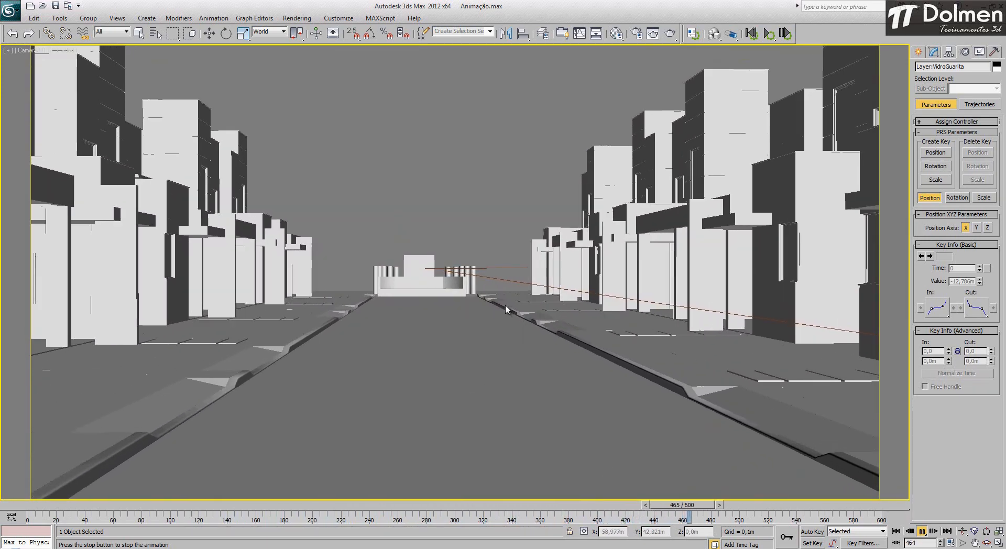
pyautogui.click(922, 533)
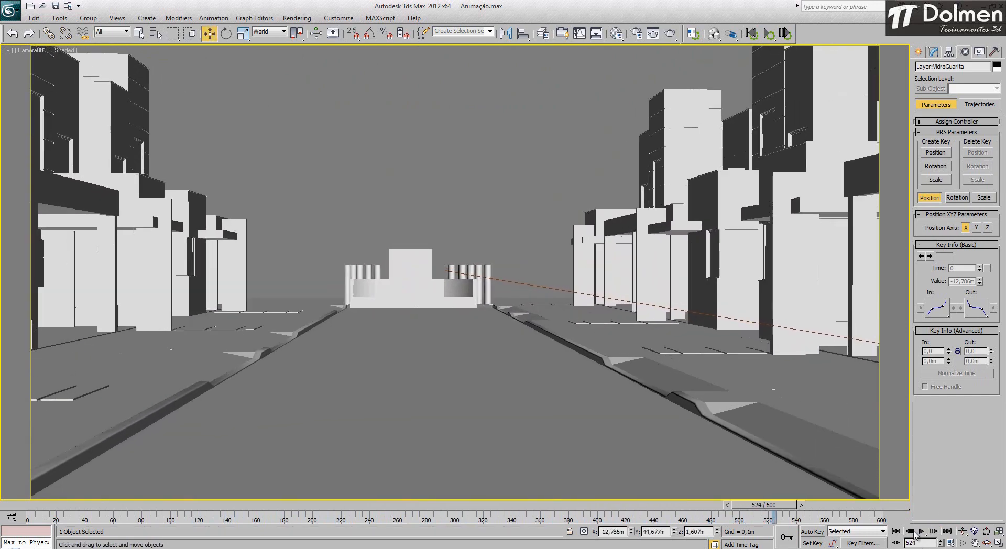
pyautogui.moveTo(754, 505); pyautogui.dragTo(598, 505)
pyautogui.press('w')
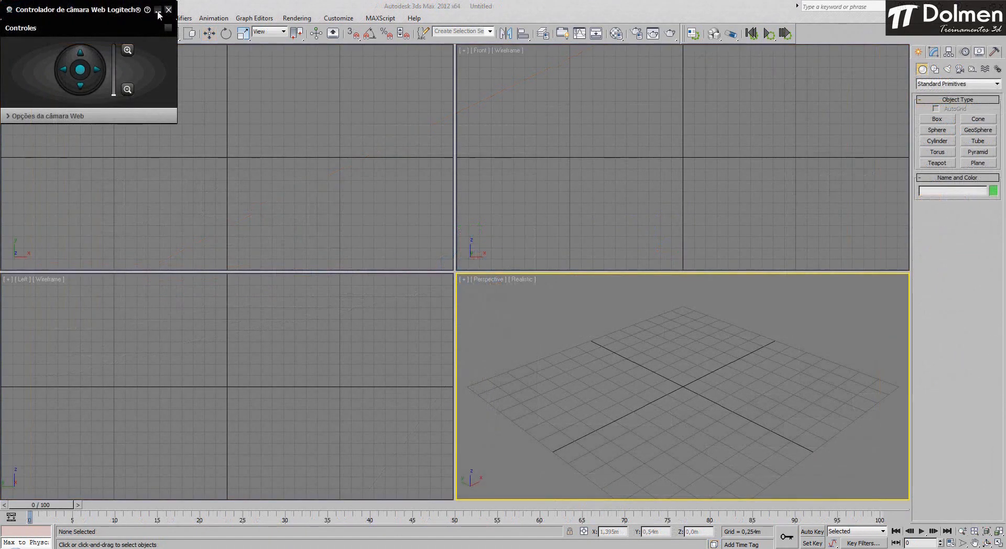
# Step: Minimize the webcam controller and open the recent scene Ant Traffic.max
pyautogui.click(158, 10)
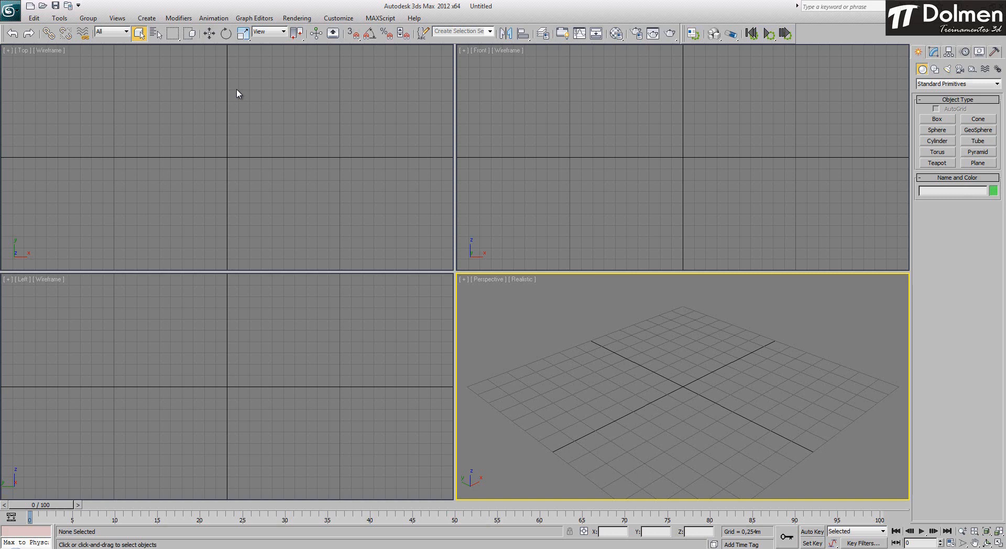
pyautogui.click(15, 16)
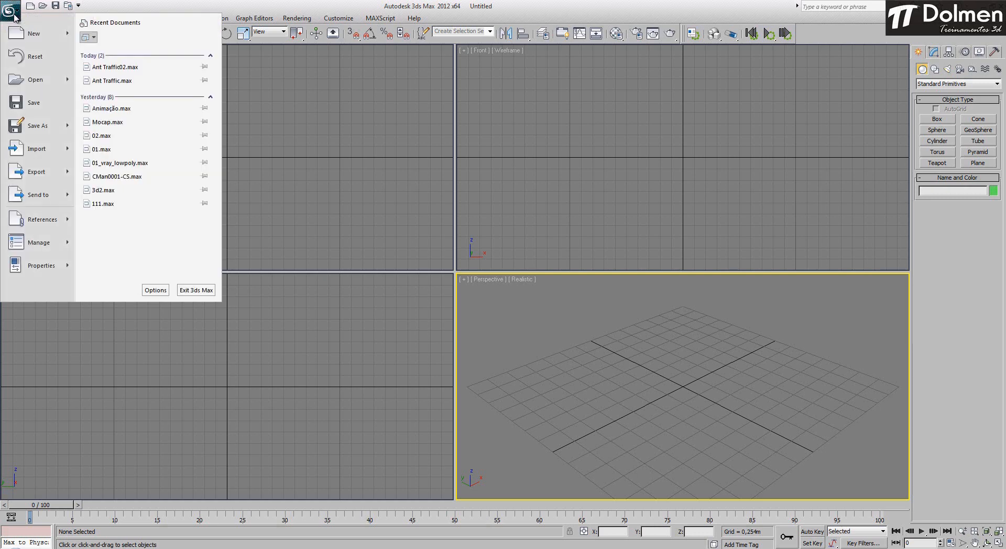
pyautogui.click(128, 82)
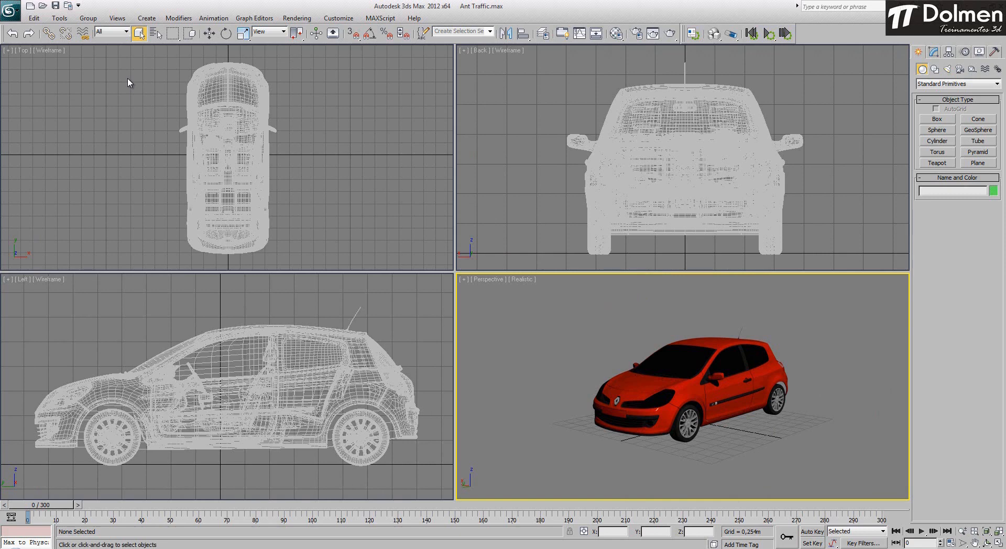
# Step: Select several body parts of the red car, including the hood and doors, to examine how the model is divided
pyautogui.click(646, 386)
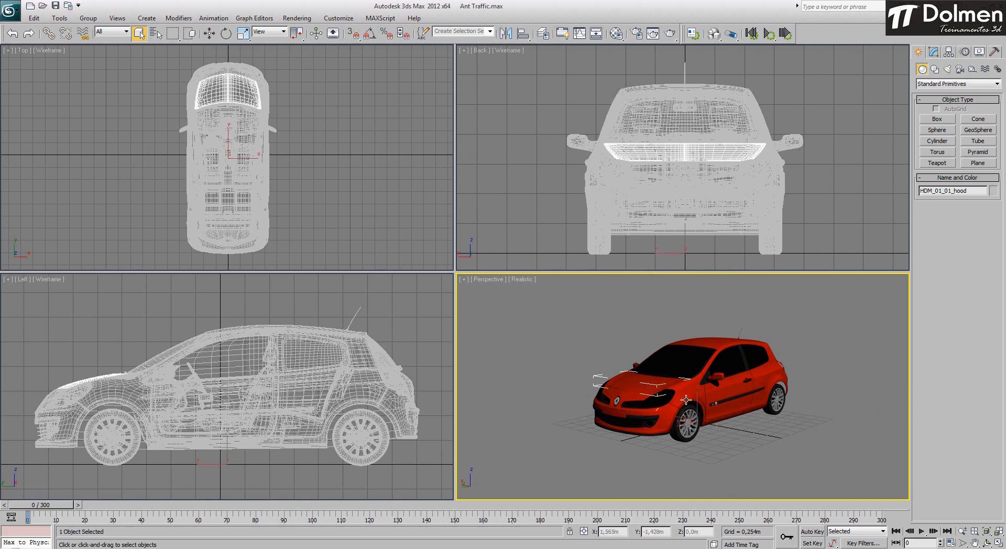
pyautogui.click(700, 369)
pyautogui.click(712, 346)
pyautogui.click(748, 385)
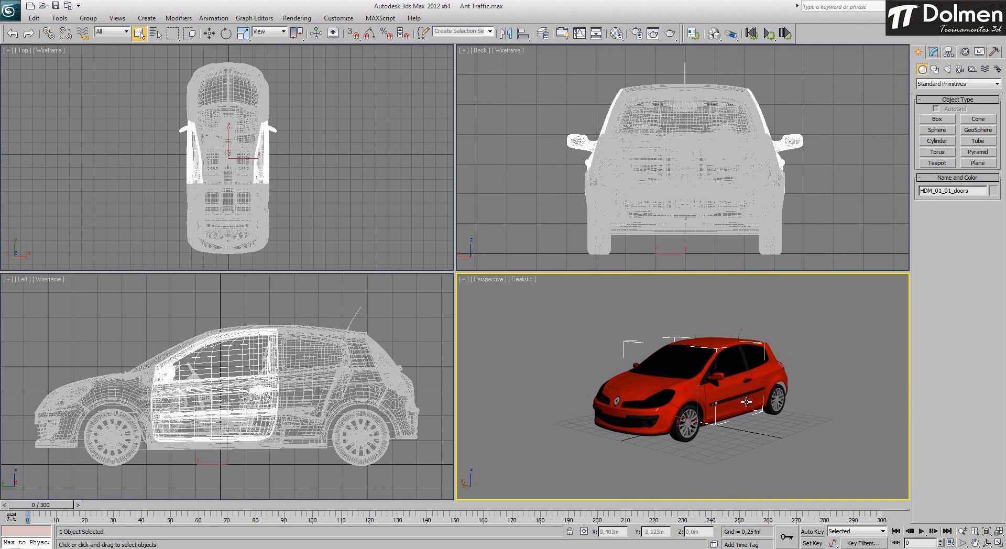
# Step: Select the car's rear body shell to examine its extent, and clear the selection
pyautogui.click(763, 384)
pyautogui.click(763, 384)
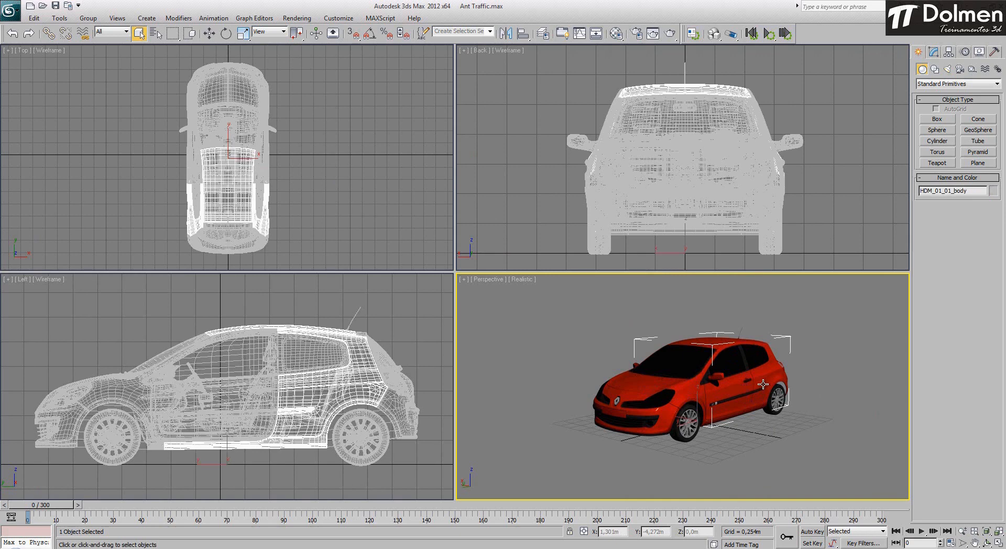
pyautogui.click(842, 316)
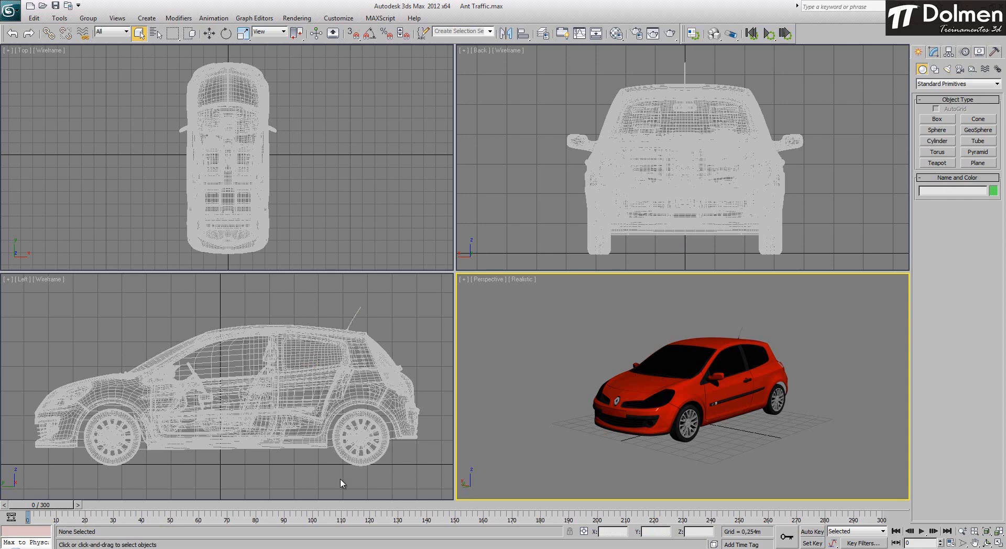
# Step: Select the rear and front wheels together in the maximized Left view and hide them
pyautogui.click(393, 420)
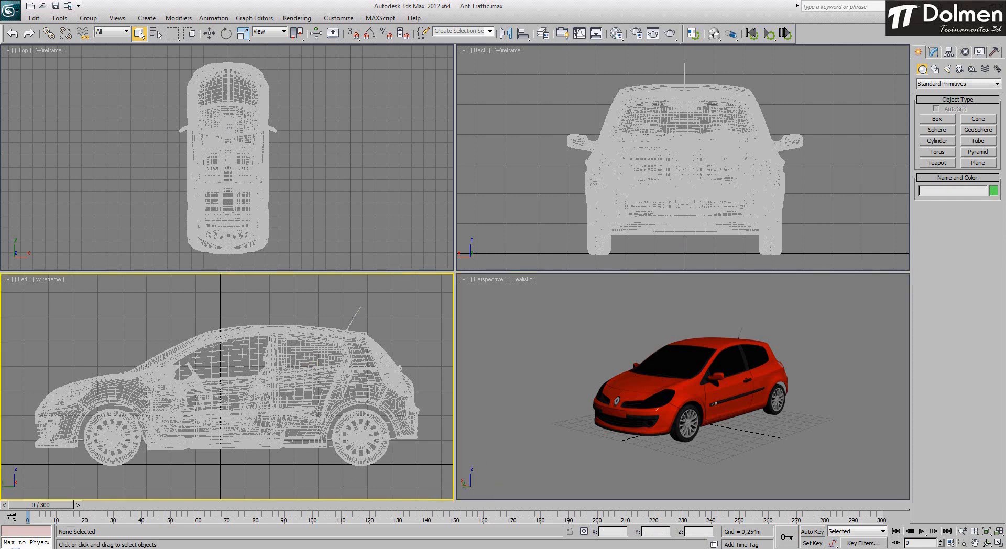
pyautogui.click(997, 544)
pyautogui.moveTo(773, 454); pyautogui.dragTo(717, 409)
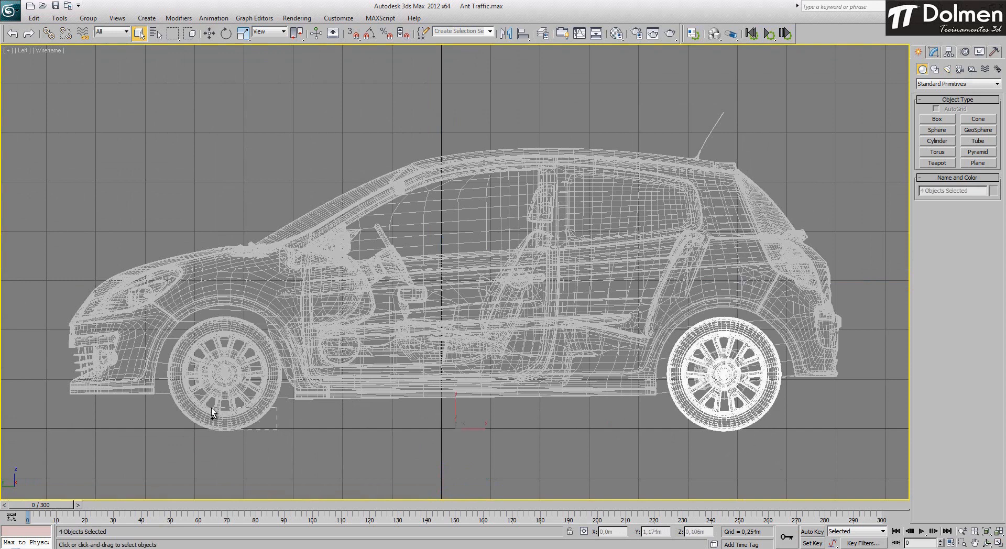
pyautogui.keyDown('ctrl'); pyautogui.moveTo(212, 407); pyautogui.dragTo(224, 414); pyautogui.keyUp('ctrl')
pyautogui.rightClick(224, 413)
pyautogui.click(265, 366)
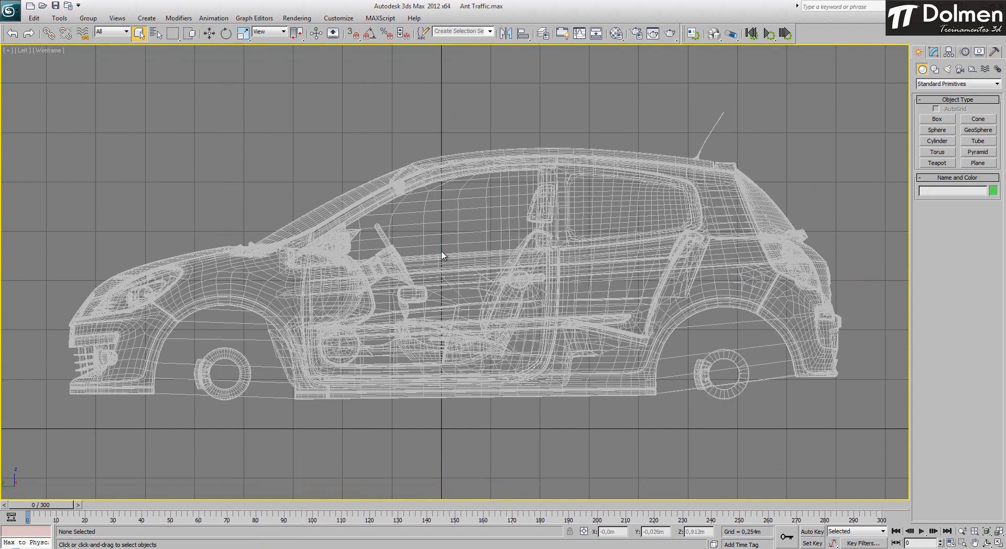
# Step: Select the steering wheel and its column to examine the separate interior parts
pyautogui.click(380, 255)
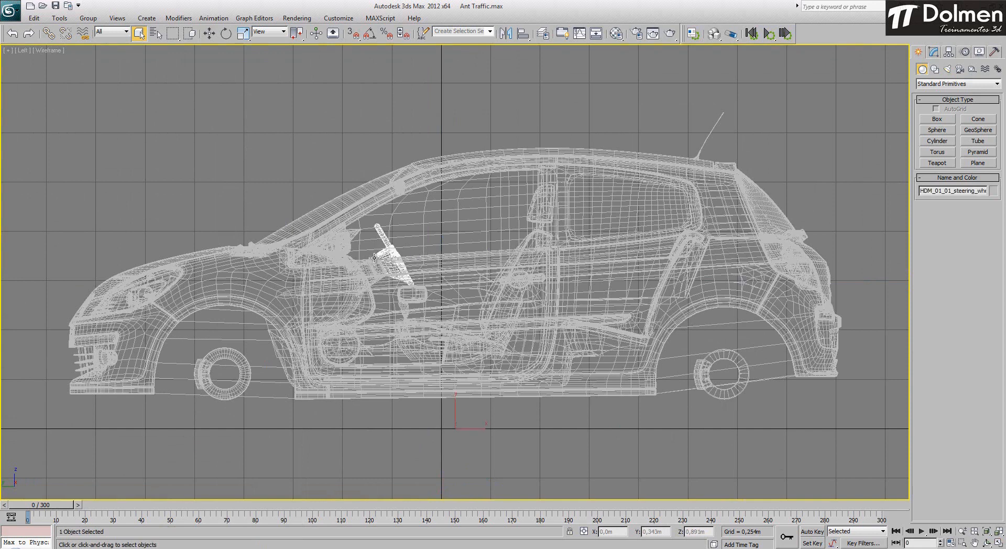
pyautogui.click(373, 255)
pyautogui.click(373, 255)
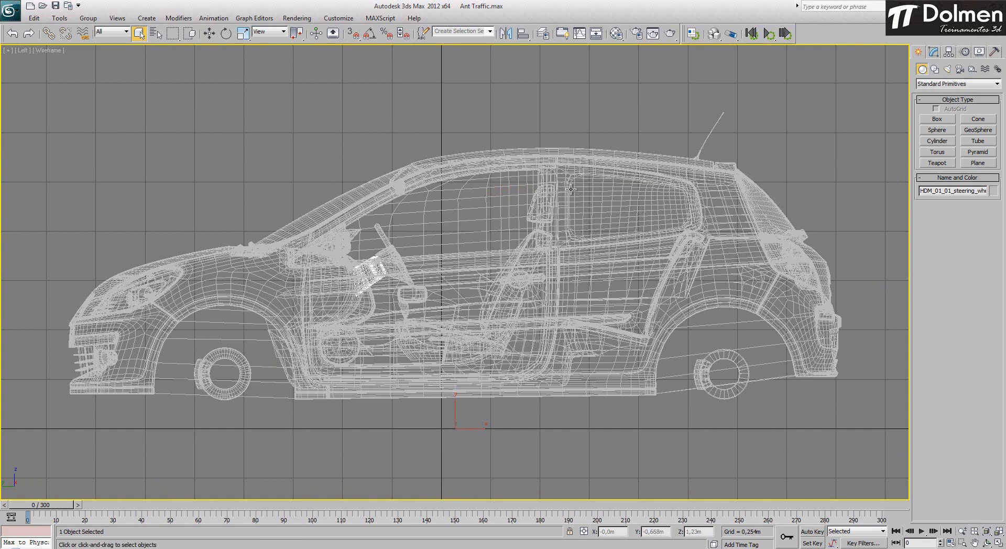
# Step: Attach all the other visible car parts to HDM_01_01_body, using Match Material IDs to Material and Condense Material and IDs
pyautogui.click(577, 257)
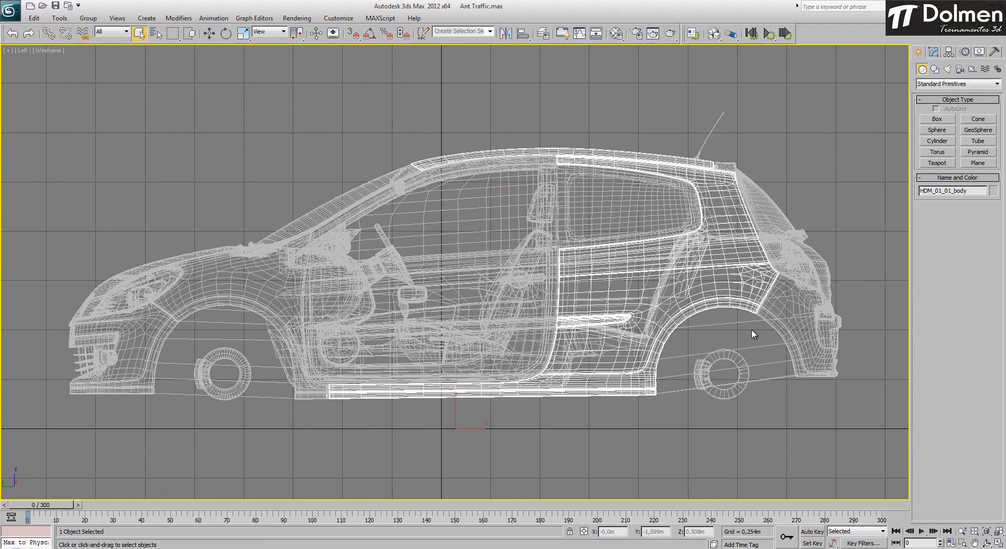
pyautogui.click(940, 52)
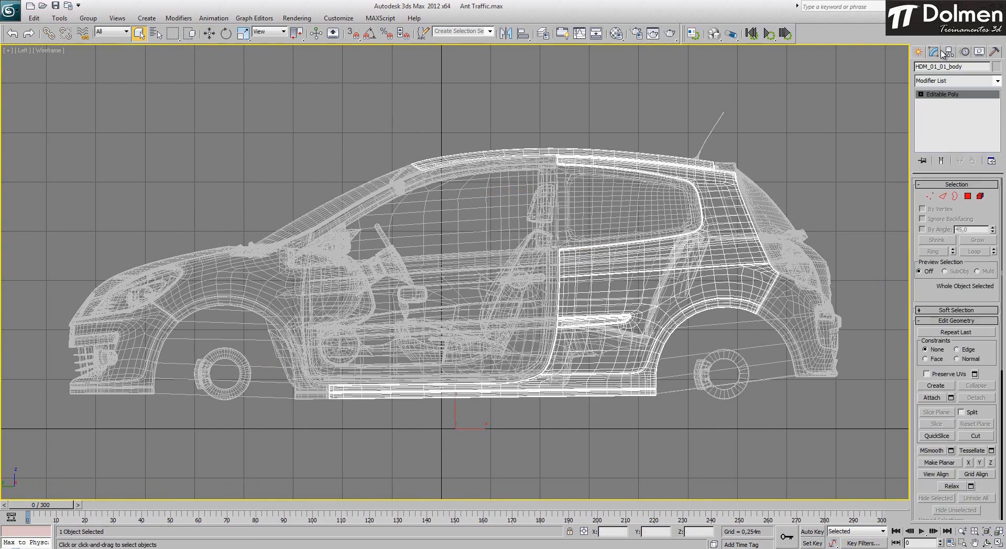
pyautogui.click(951, 398)
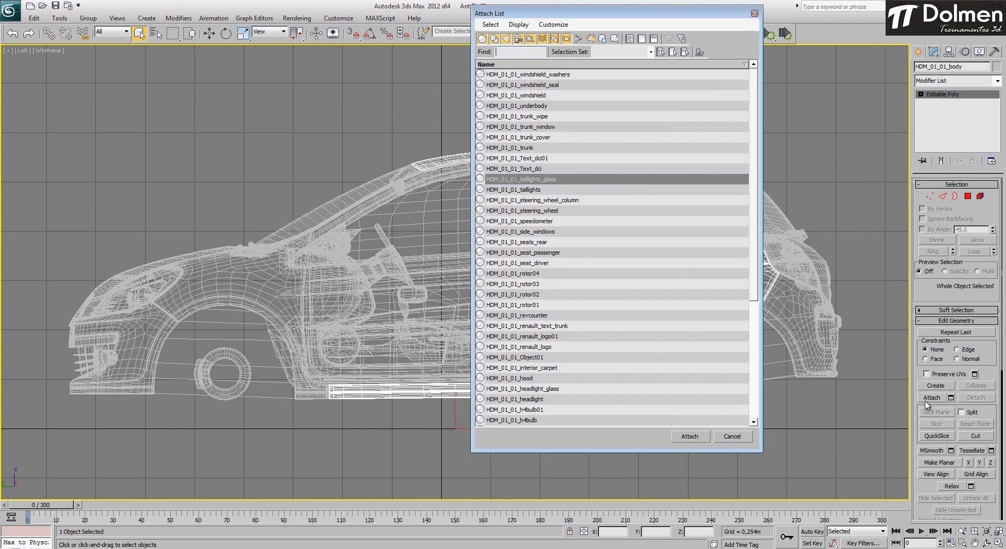
pyautogui.click(645, 287)
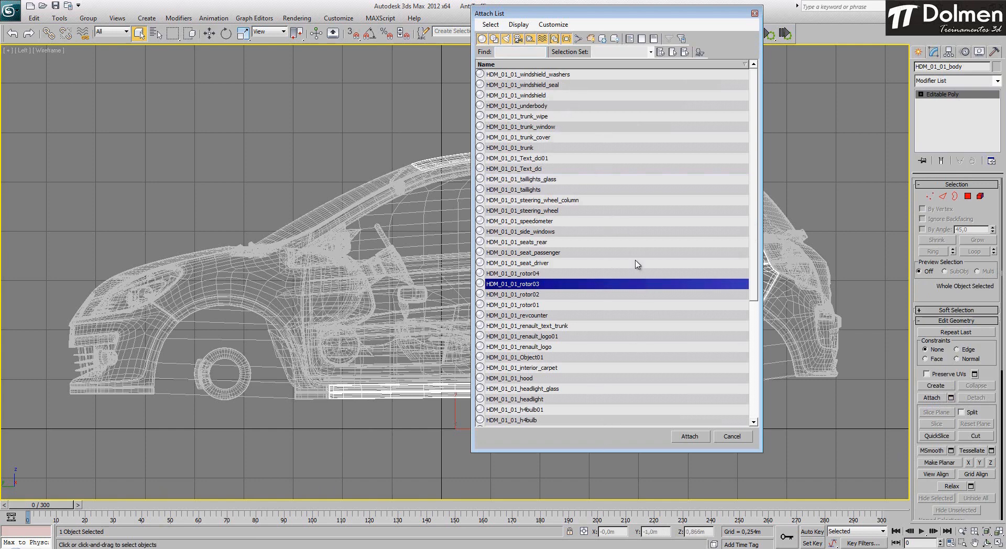
pyautogui.hotkey('ctrl', 'a')
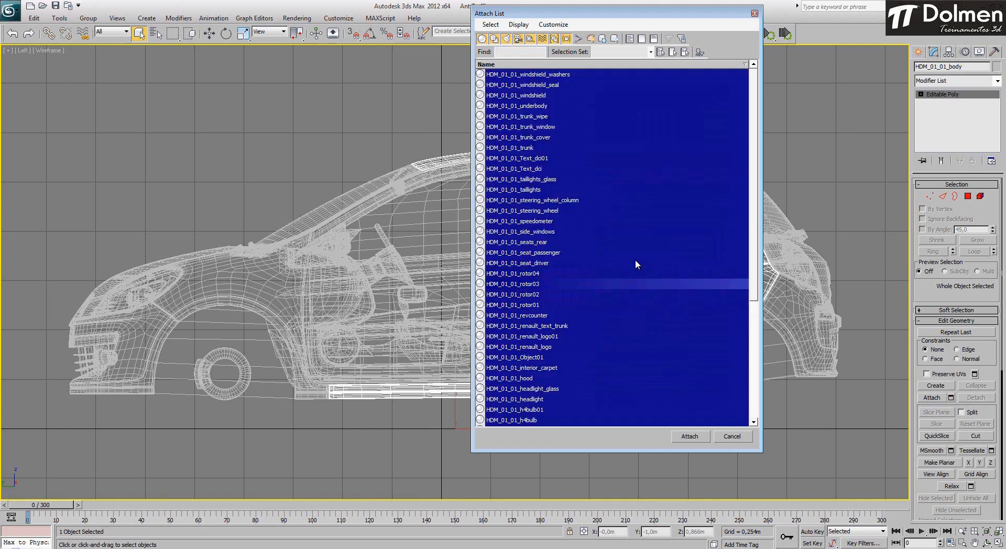
pyautogui.click(699, 439)
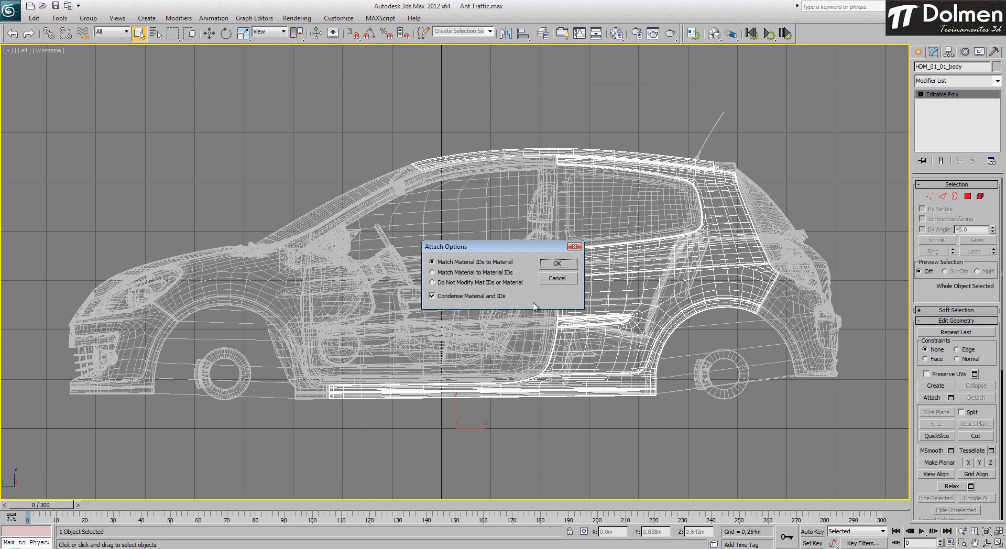
pyautogui.click(566, 265)
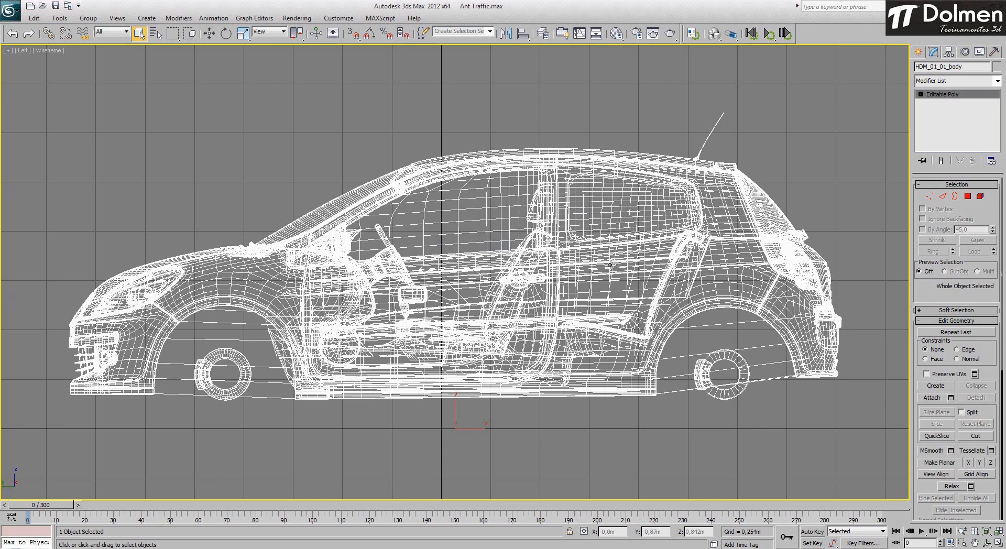
pyautogui.click(817, 137)
pyautogui.click(698, 220)
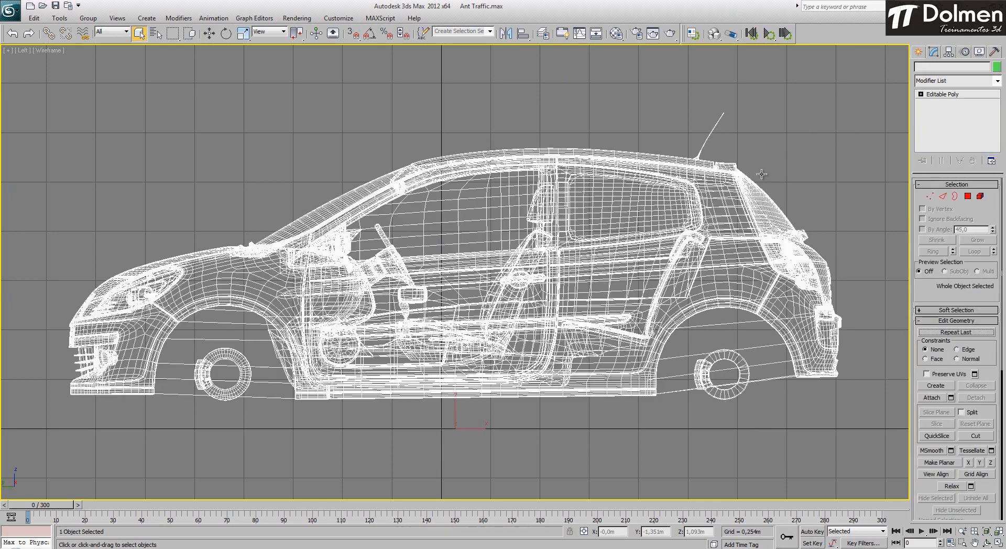
# Step: Unhide all objects and hide the merged car body, leaving only the wheels displayed
pyautogui.rightClick(565, 244)
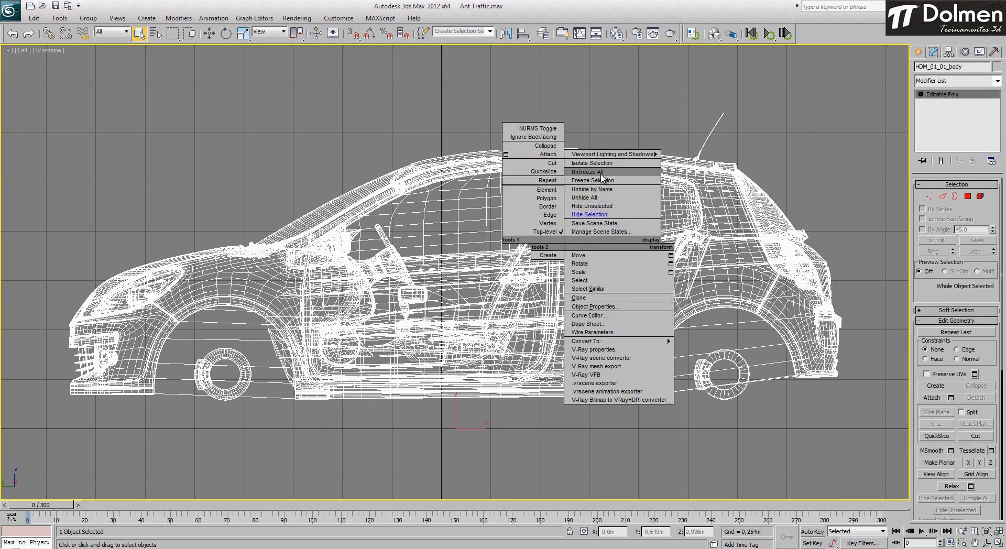
pyautogui.click(601, 198)
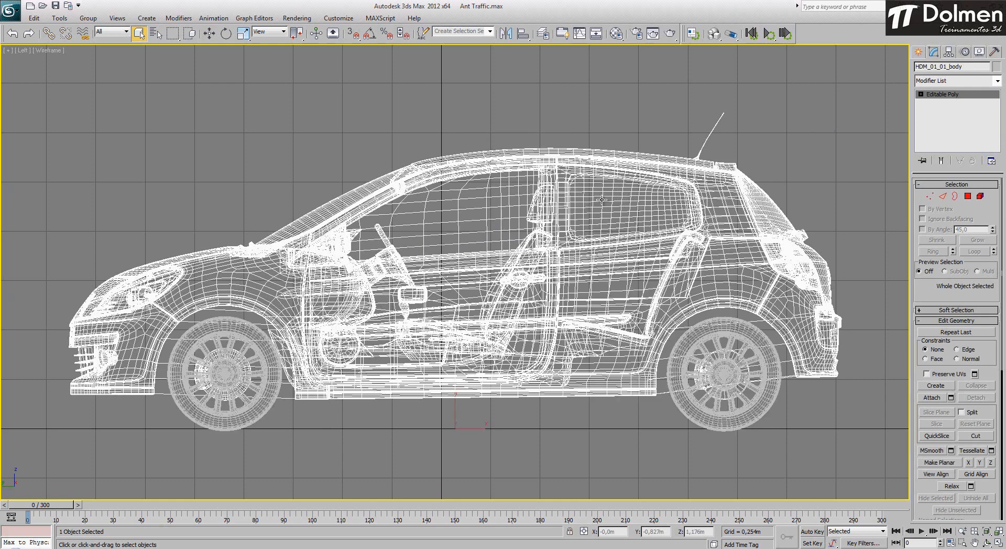
pyautogui.rightClick(489, 269)
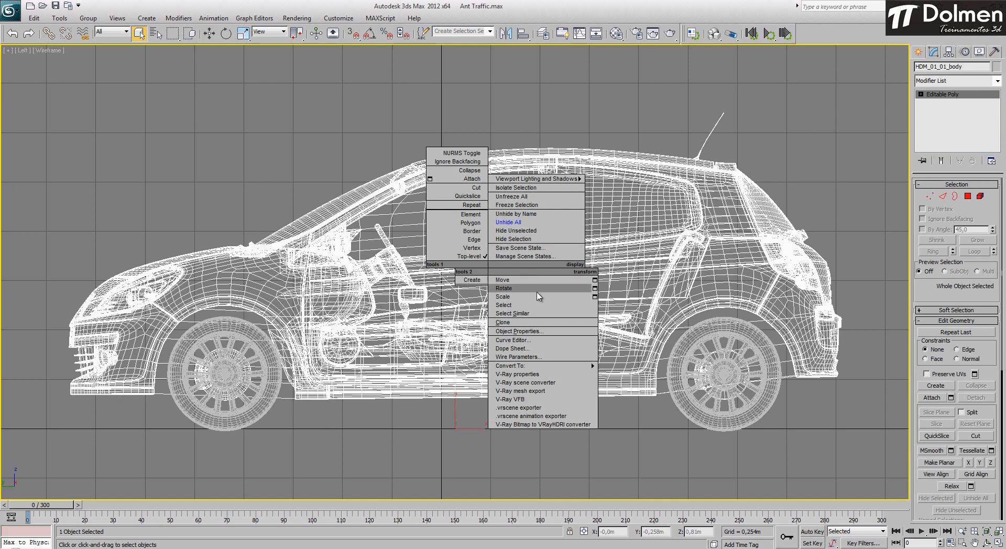
pyautogui.click(537, 240)
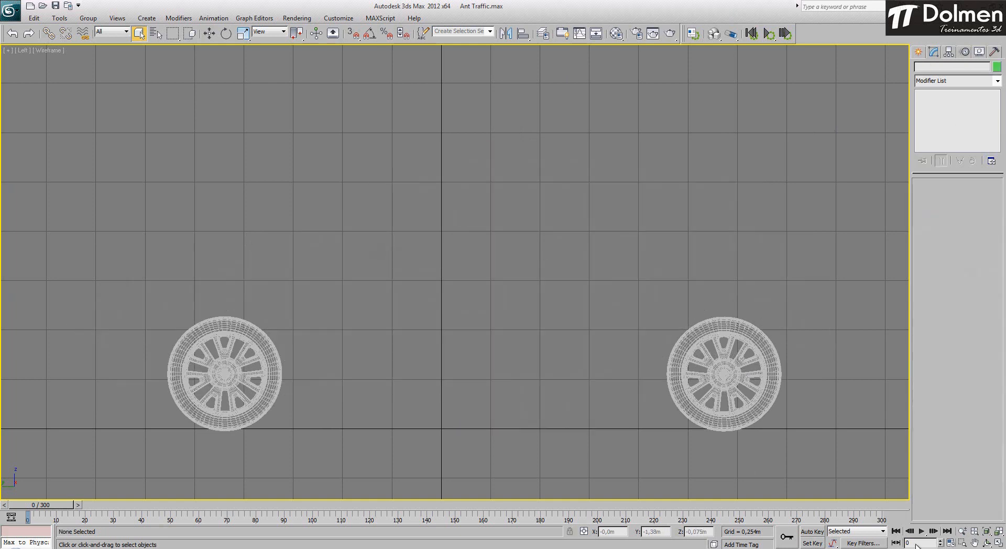
# Step: In a maximized Perspective view, attach the nearest wheel's rim to HDM_01_01_tire_02, using Match Material IDs to Material
pyautogui.click(997, 544)
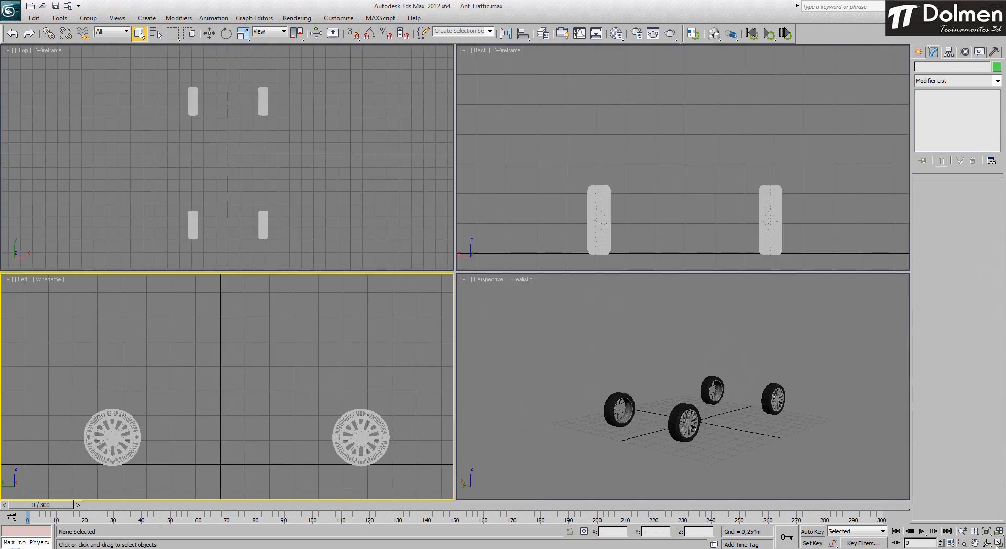
pyautogui.click(755, 404)
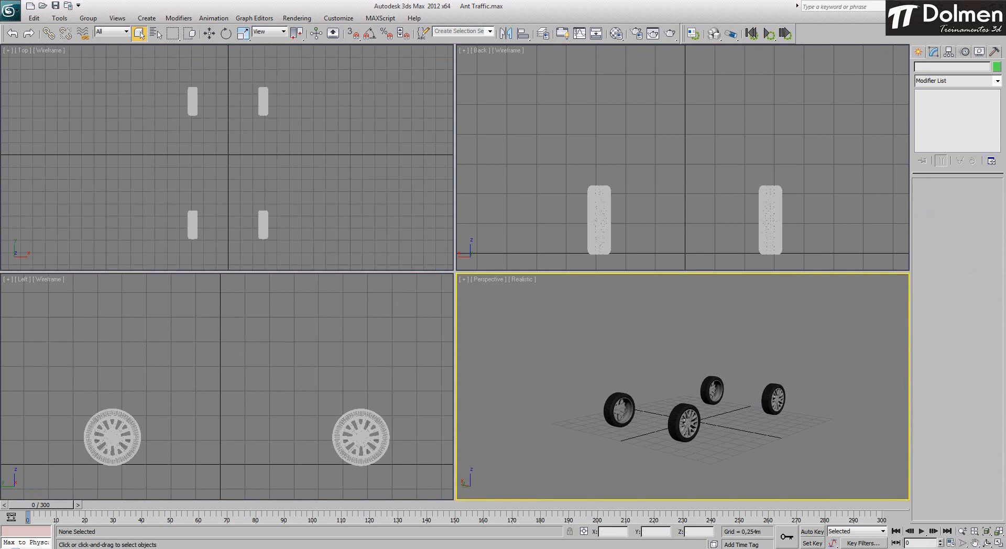
pyautogui.click(998, 543)
pyautogui.scroll(4, 453, 313)
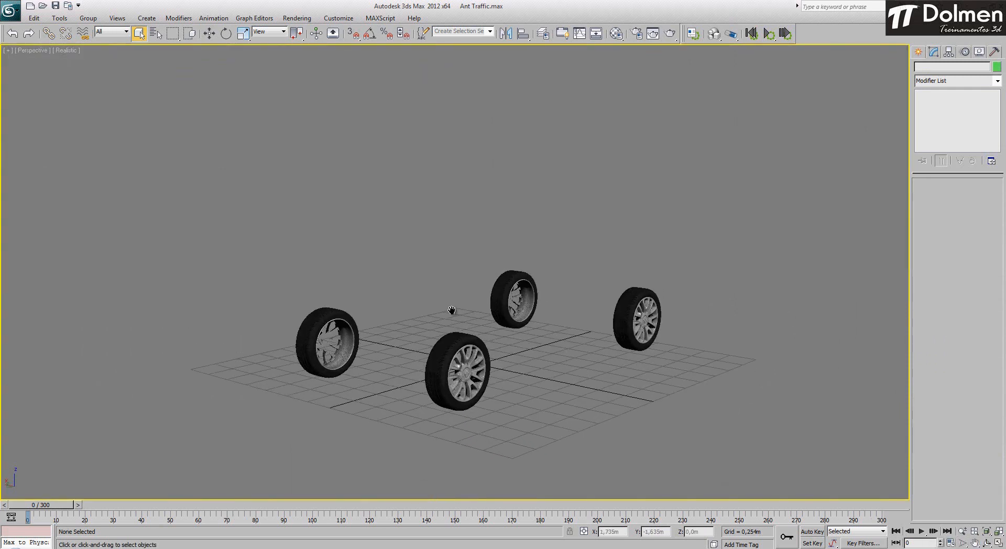
pyautogui.moveTo(466, 337); pyautogui.dragTo(467, 257, button='middle')
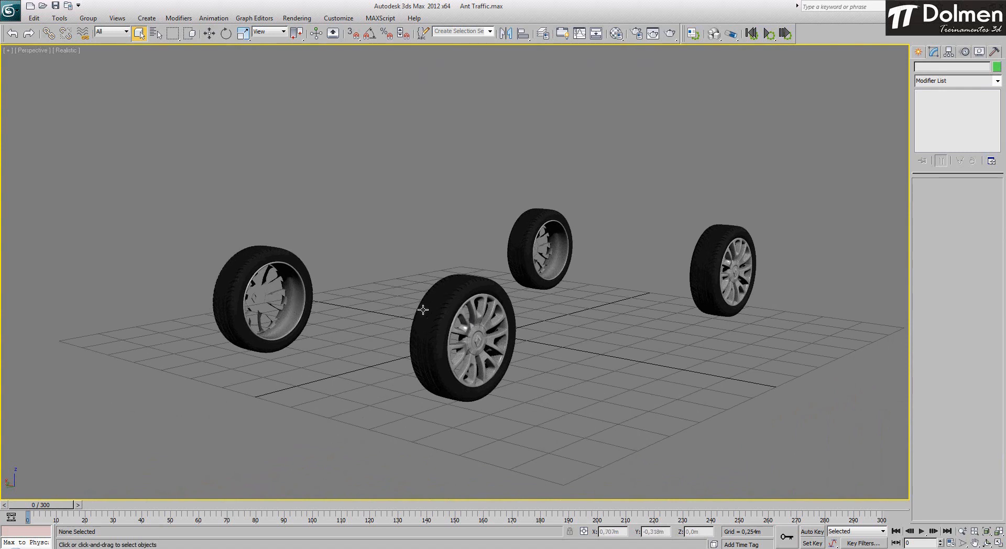
pyautogui.click(483, 342)
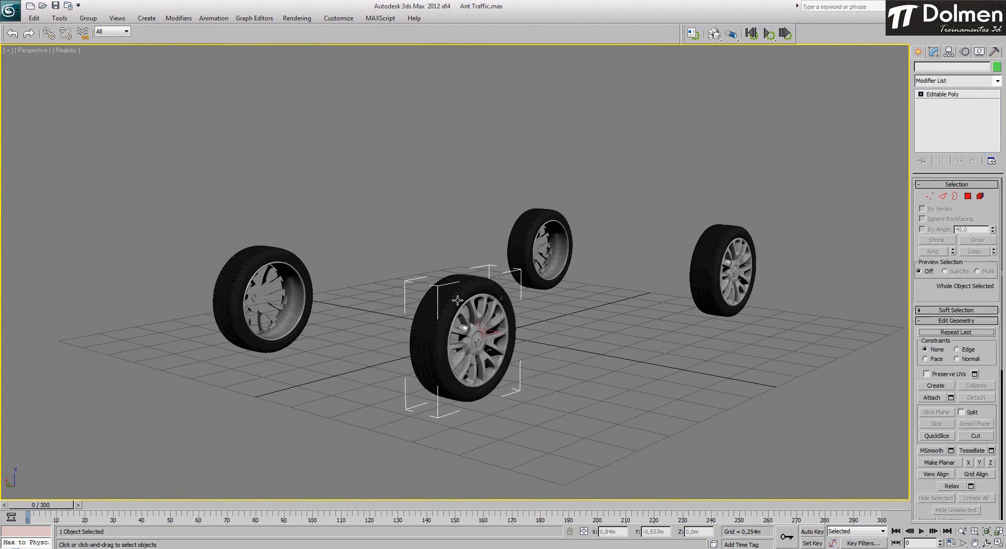
pyautogui.click(931, 399)
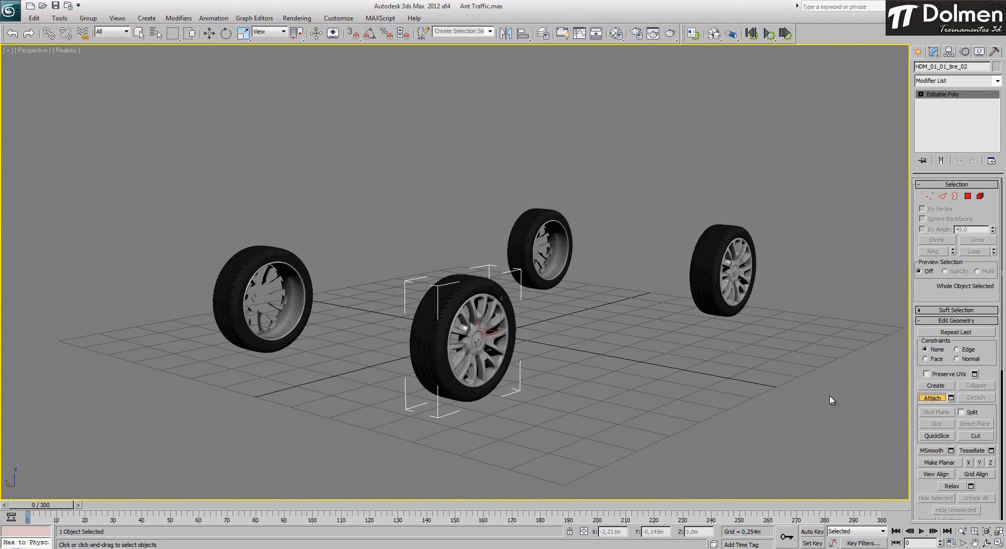
pyautogui.click(487, 338)
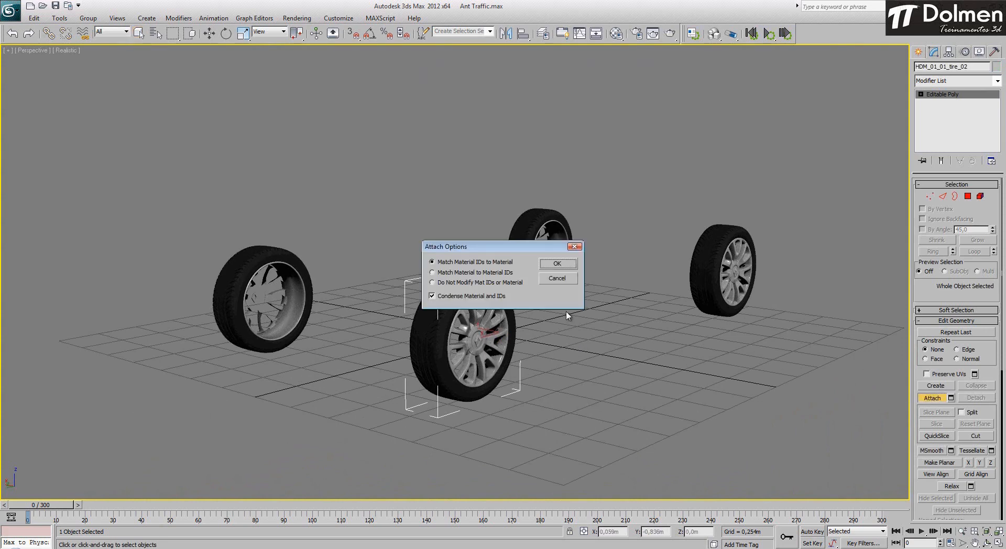
pyautogui.click(557, 263)
pyautogui.press('w')
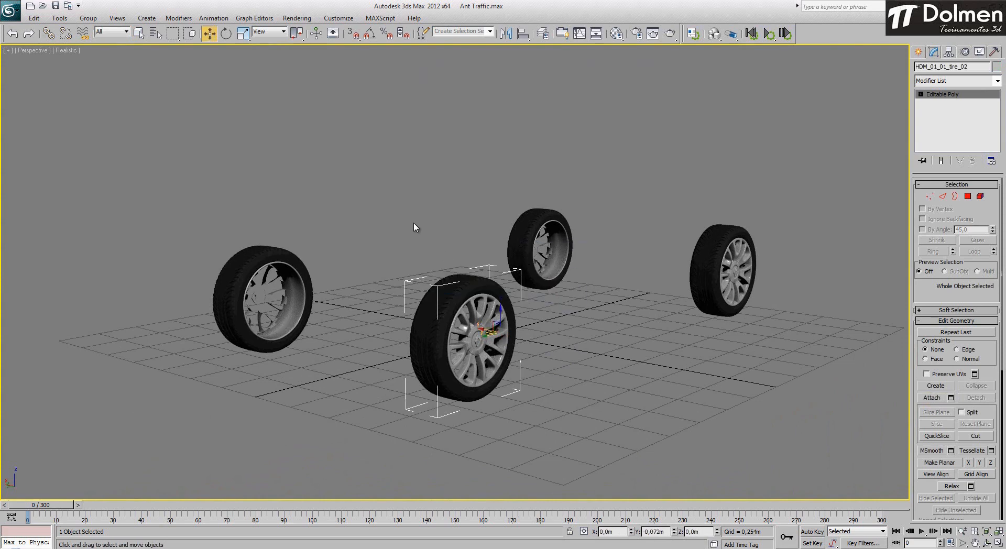
# Step: Attach the matching rim to HDM_01_01_tire_04, using Match Material IDs to Material
pyautogui.click(237, 262)
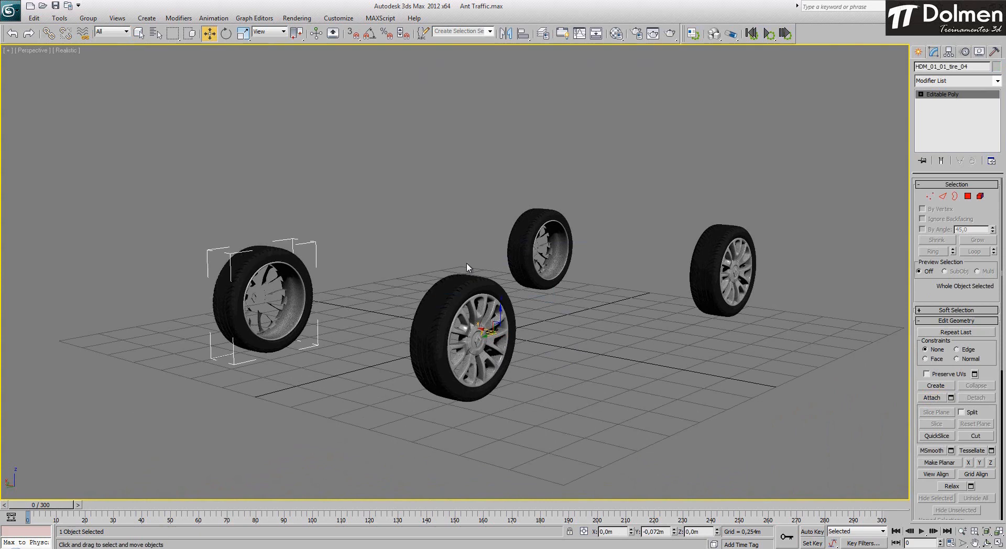
pyautogui.click(933, 398)
pyautogui.click(290, 295)
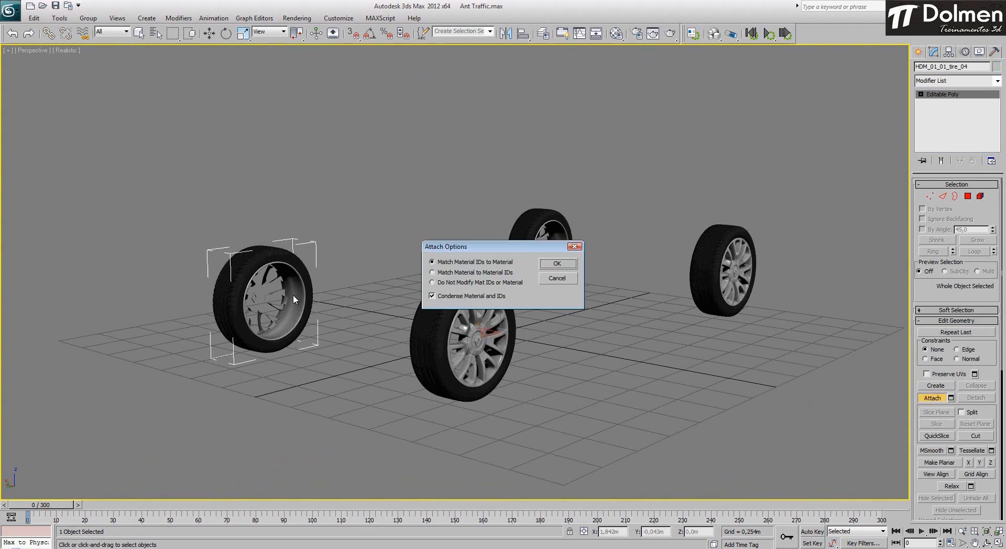
pyautogui.press('Return')
pyautogui.rightClick(440, 233)
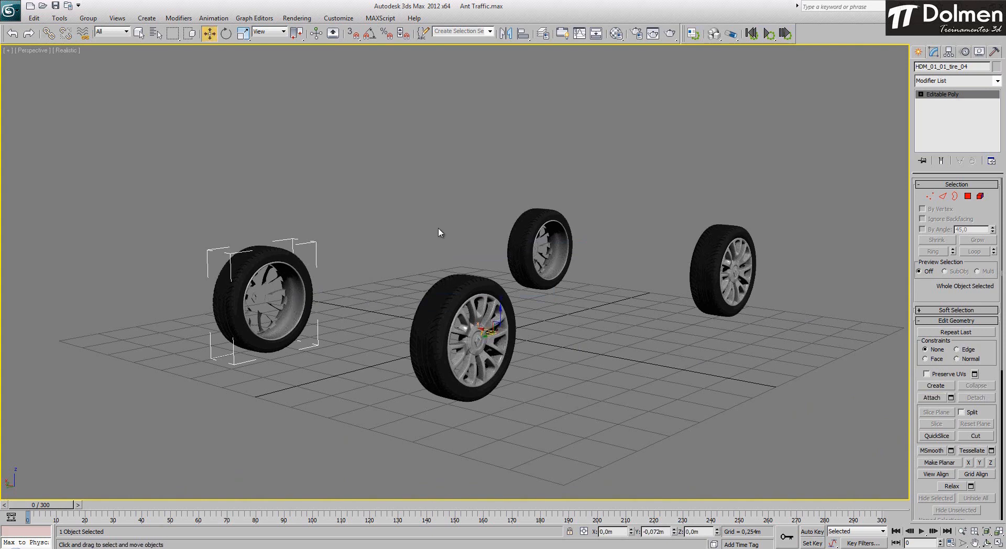
# Step: Attach the matching rim to HDM_01_01_tire_03 and end the Attach command
pyautogui.click(531, 229)
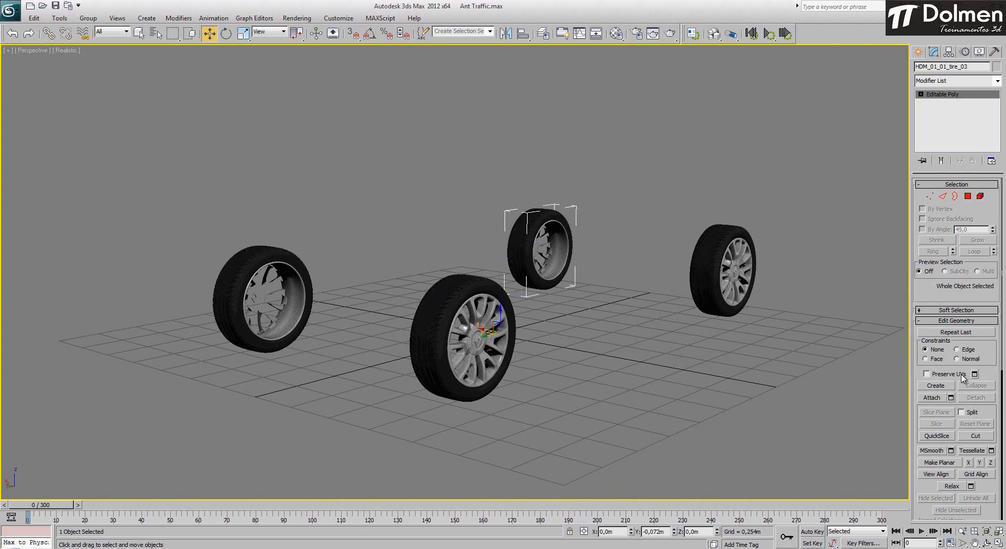
pyautogui.click(926, 397)
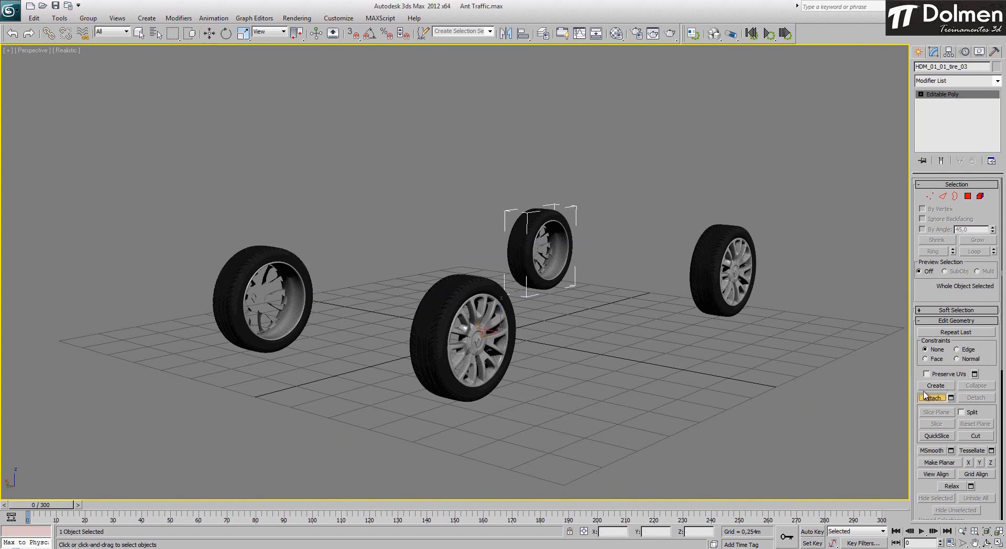
pyautogui.click(563, 258)
pyautogui.click(562, 256)
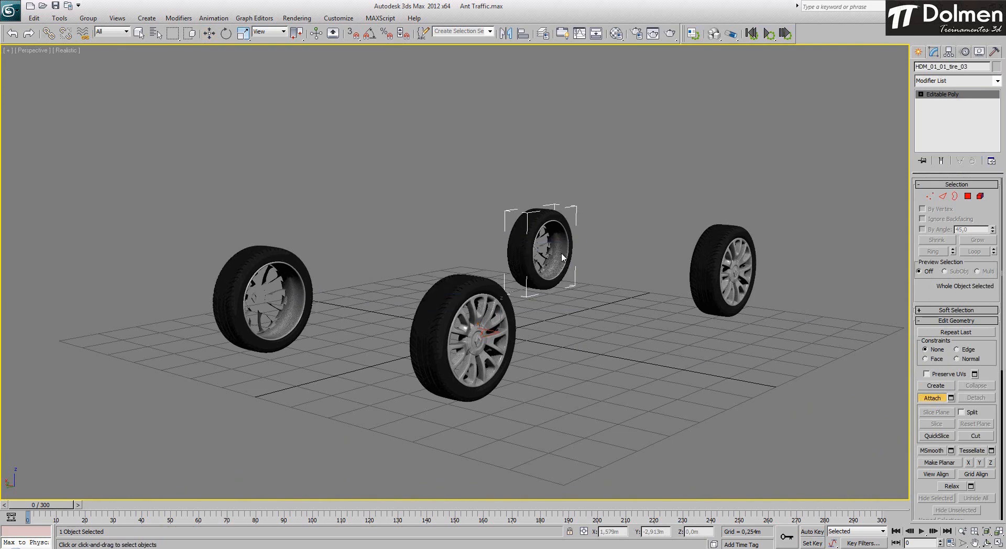
pyautogui.rightClick(624, 211)
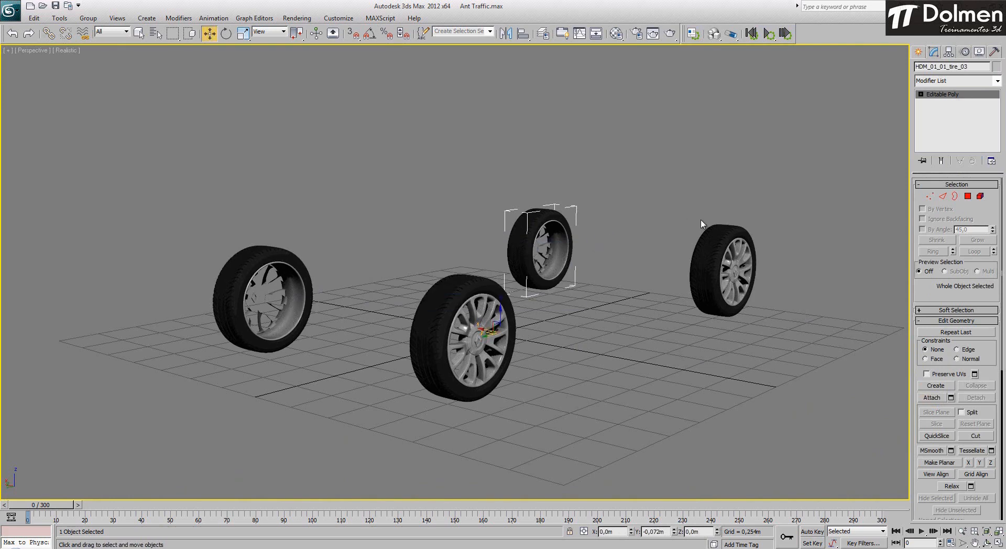
# Step: Attach the matching rim to HDM_01_01_tire_01 and end the Attach command
pyautogui.click(715, 243)
pyautogui.click(932, 398)
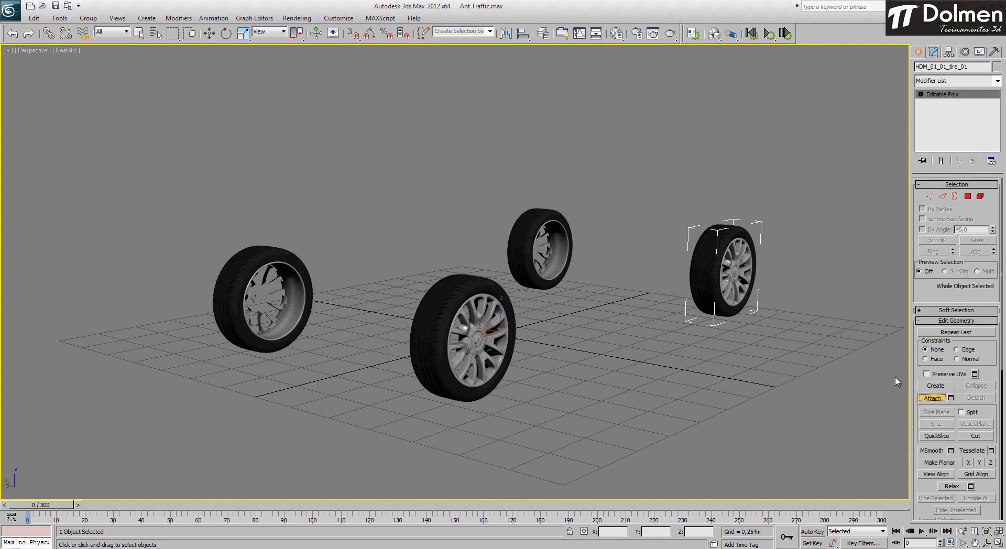
pyautogui.click(733, 273)
pyautogui.press('Return')
pyautogui.rightClick(703, 277)
pyautogui.rightClick(640, 277)
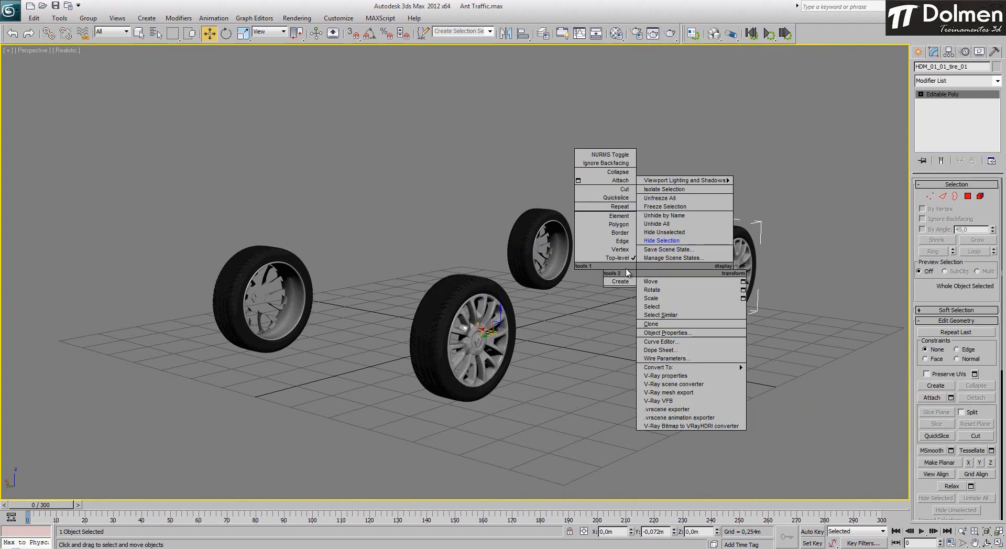
pyautogui.click(530, 330)
# Step: Select each of the four wheels in turn to check that its tire and rim form one object
pyautogui.click(462, 313)
pyautogui.click(298, 301)
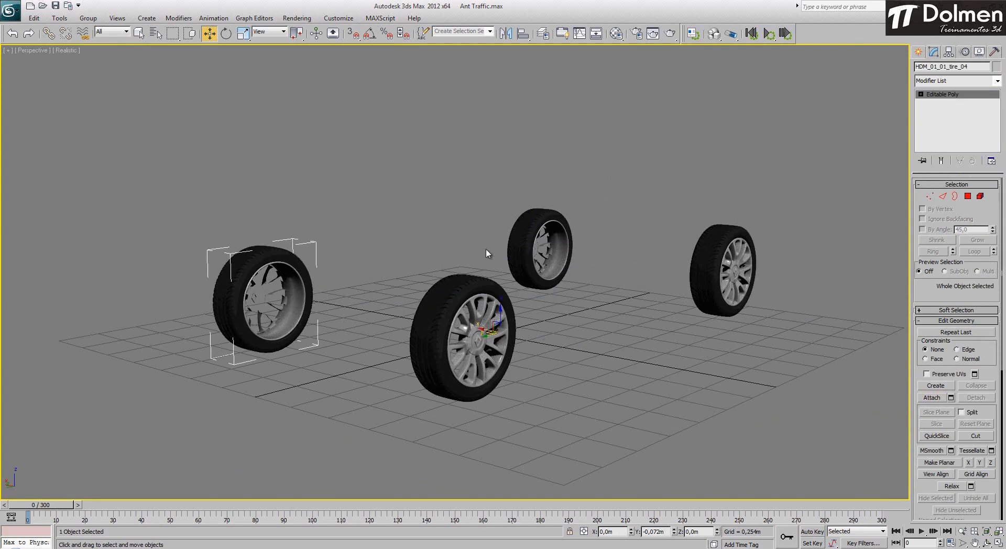
pyautogui.click(520, 247)
pyautogui.click(734, 260)
pyautogui.click(568, 257)
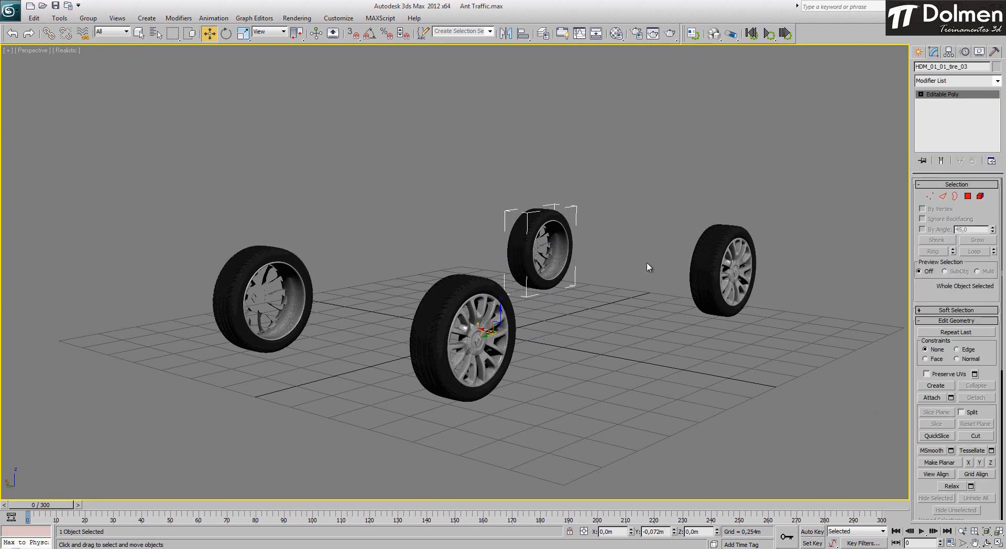
# Step: Clear the selection and unhide all objects to bring back the car body
pyautogui.click(644, 268)
pyautogui.rightClick(612, 242)
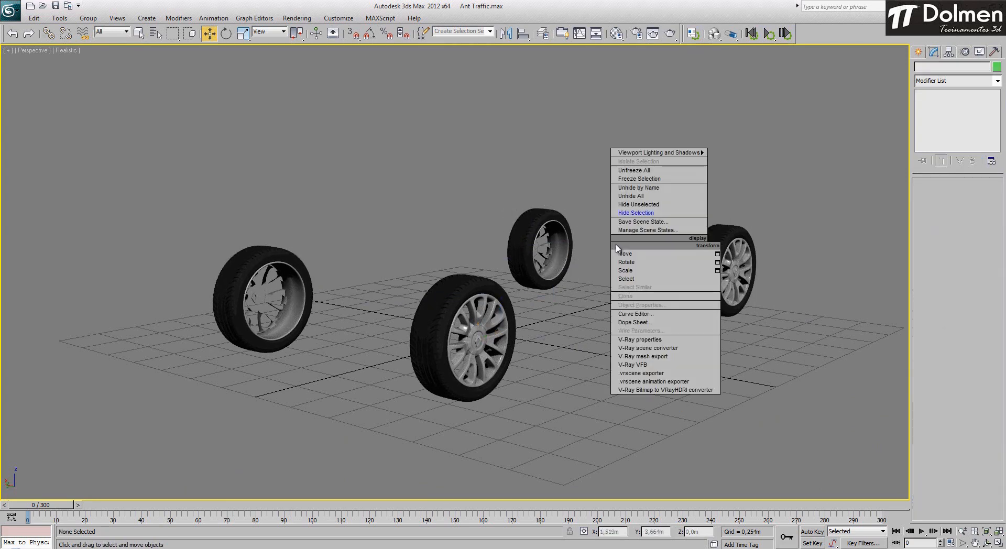
pyautogui.click(656, 197)
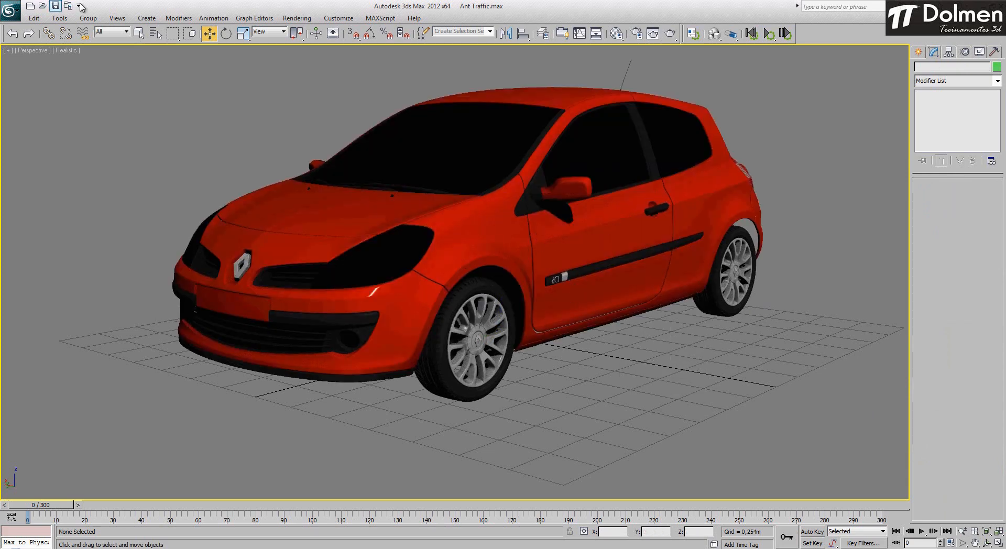
# Step: Review the four tires in the scene's object list, select HDM_01_01_body by name to check it, and clear the selection
pyautogui.click(155, 35)
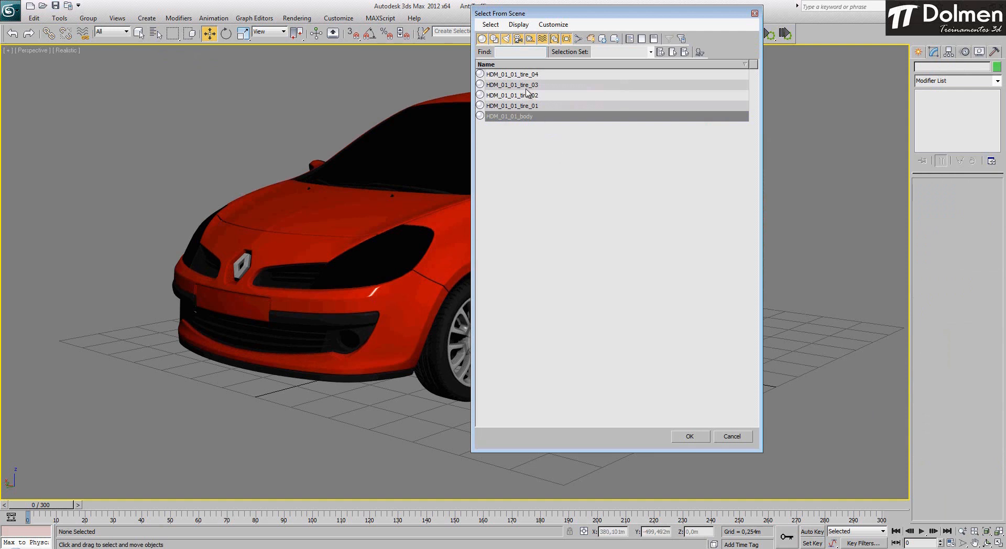
pyautogui.click(539, 77)
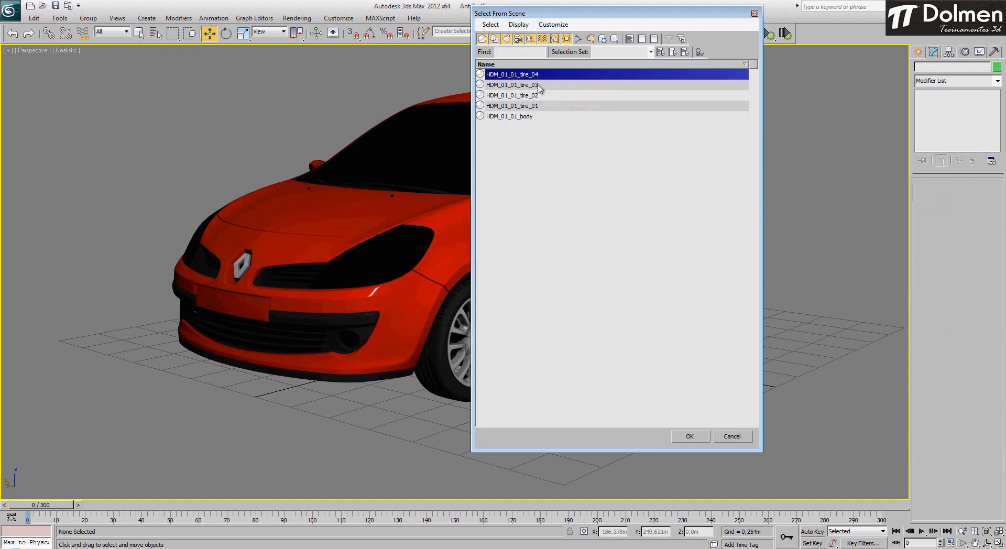
pyautogui.click(538, 86)
pyautogui.click(537, 96)
pyautogui.click(533, 106)
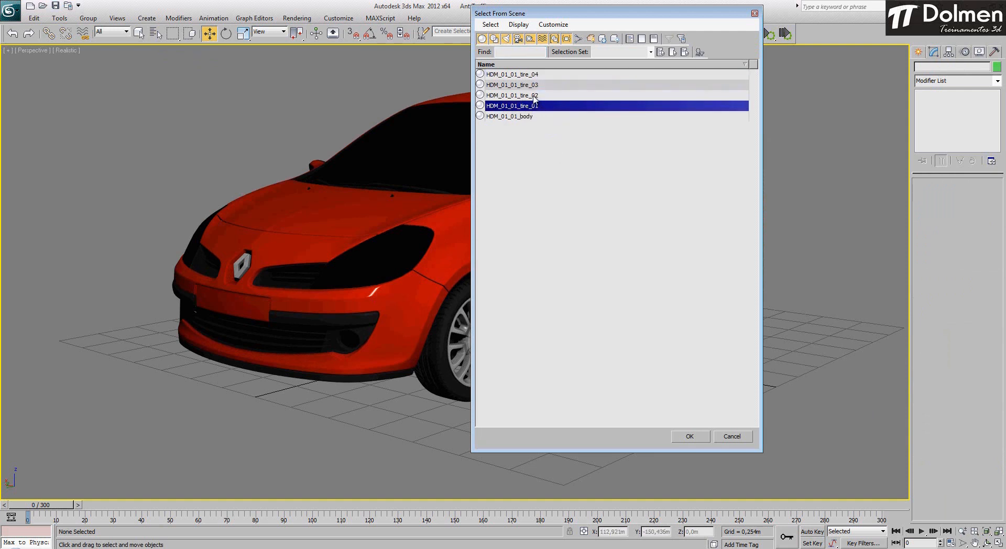
pyautogui.press('Up')
pyautogui.press('Up')
pyautogui.press('Up')
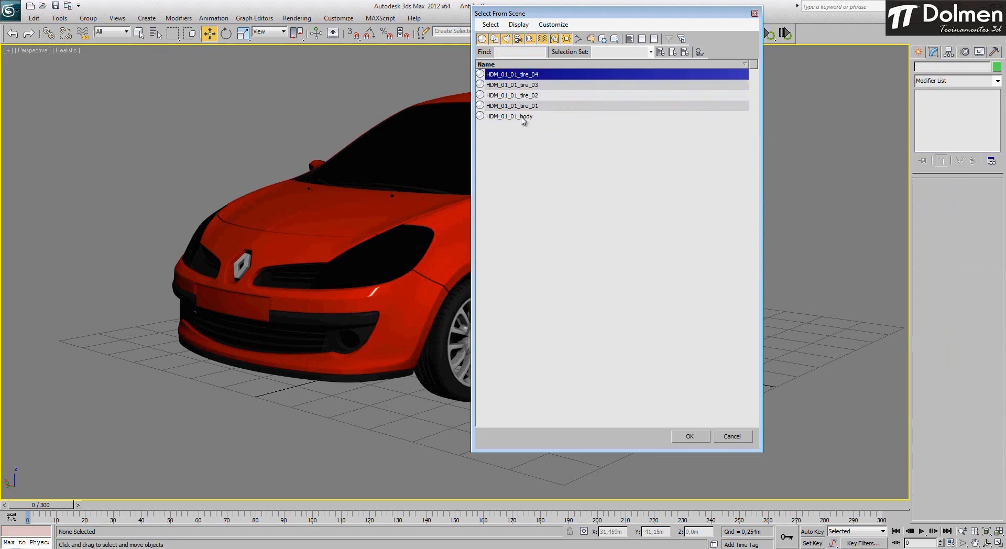
pyautogui.click(524, 117)
pyautogui.click(705, 436)
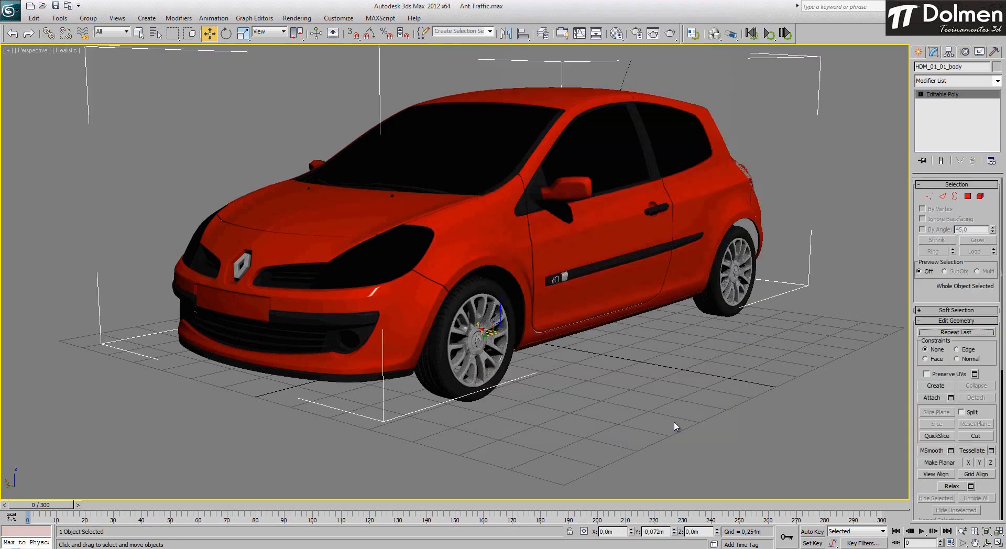
pyautogui.click(601, 375)
# Step: In the Top view of the four-viewport layout, rotate the whole car with Angle Snap on until its front faces positive X
pyautogui.hotkey('alt', 'w')
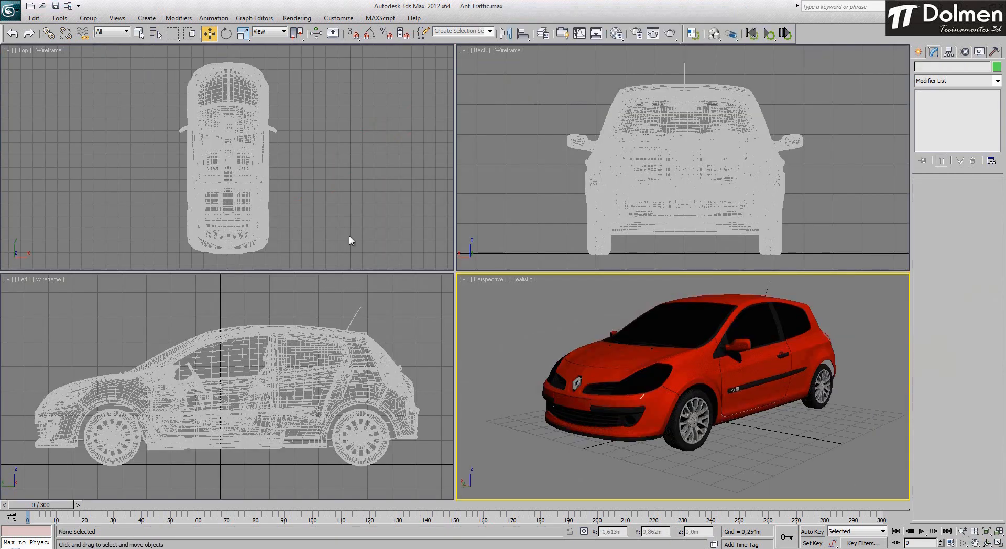
pyautogui.scroll(-5, 254, 184)
pyautogui.scroll(2, 234, 192)
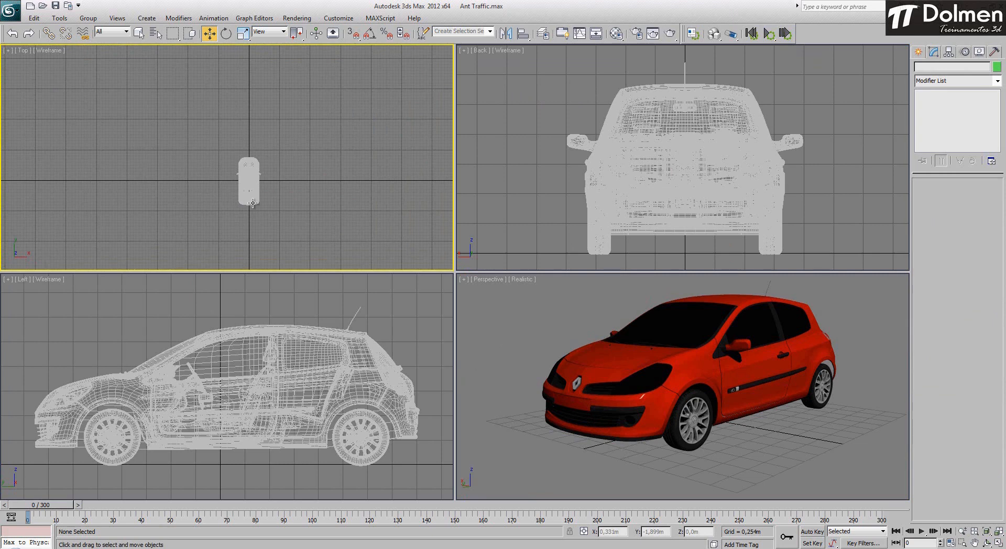
pyautogui.moveTo(214, 133); pyautogui.dragTo(292, 241)
pyautogui.click(226, 34)
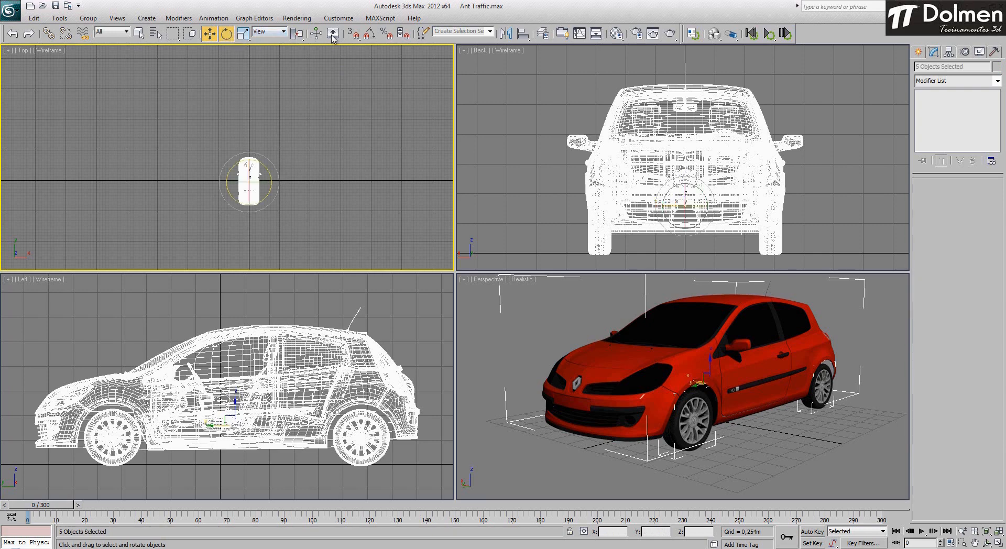
pyautogui.click(369, 33)
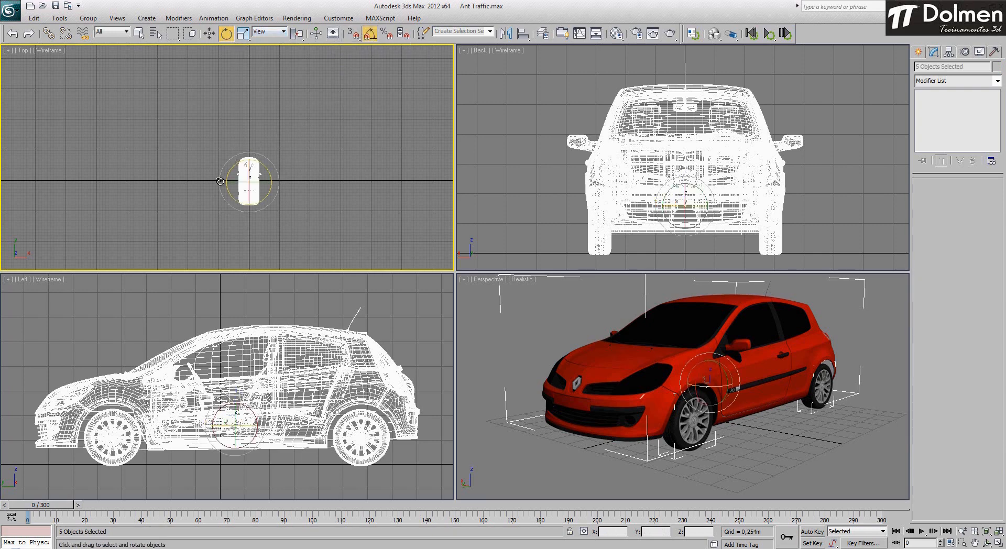
pyautogui.moveTo(220, 182); pyautogui.dragTo(217, 269)
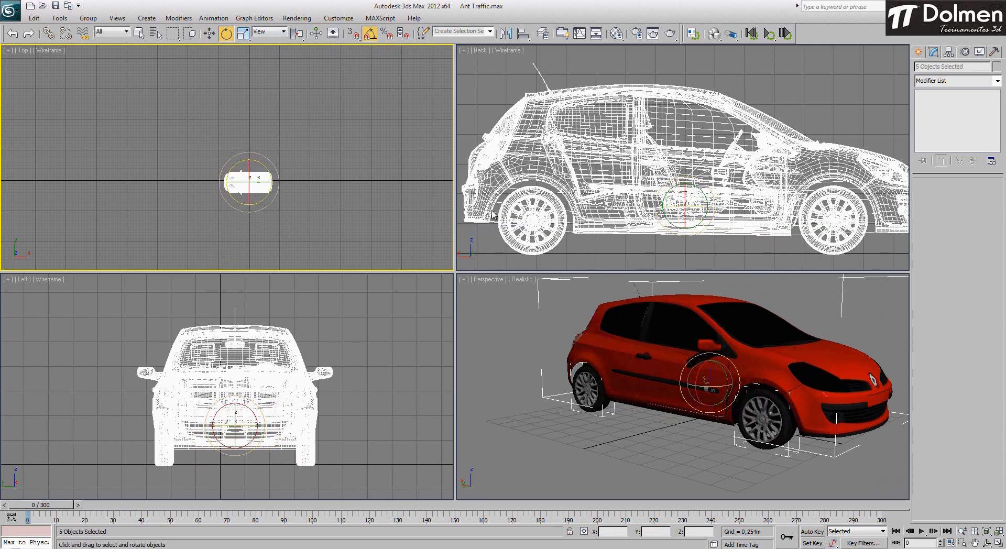
pyautogui.moveTo(236, 208); pyautogui.dragTo(170, 96)
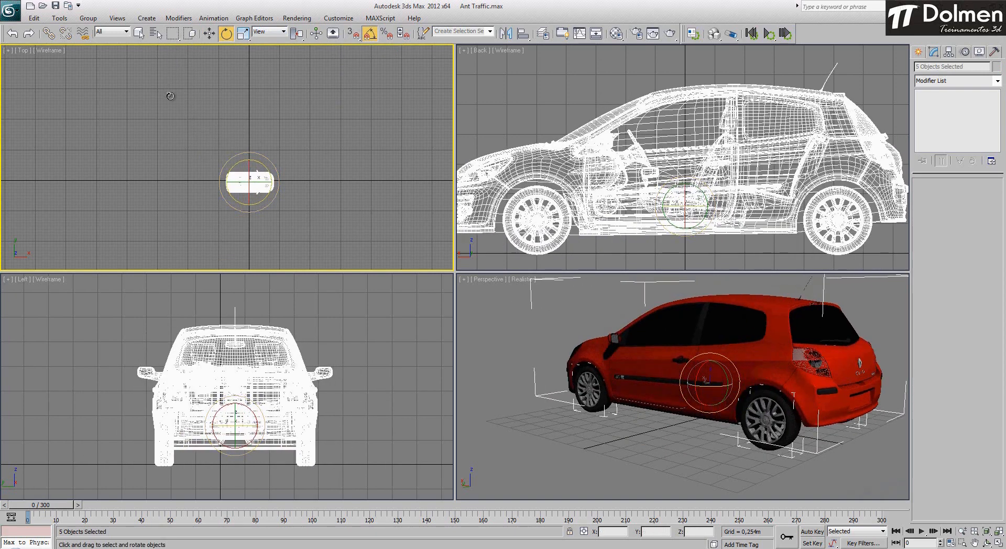
pyautogui.scroll(-2, 389, 221)
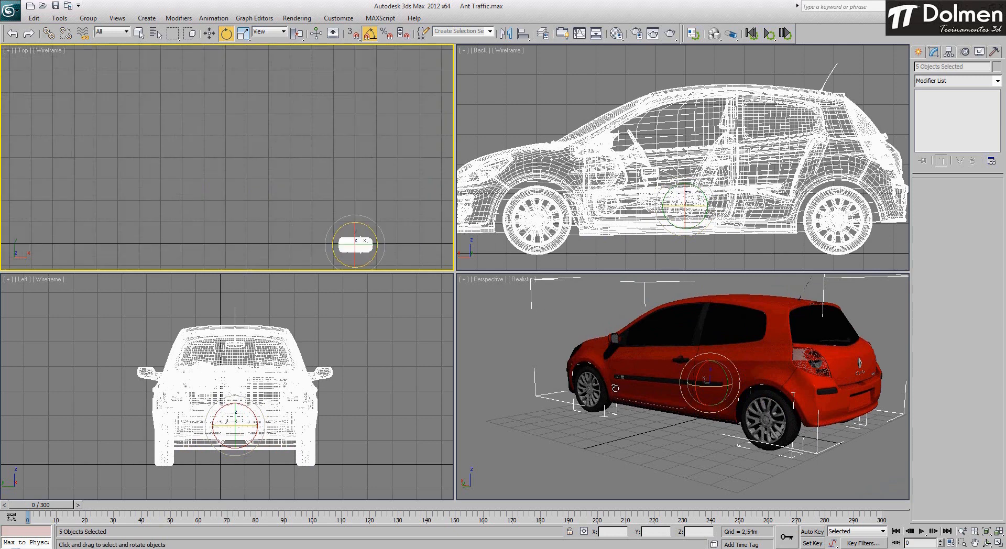
pyautogui.scroll(-8, 616, 388)
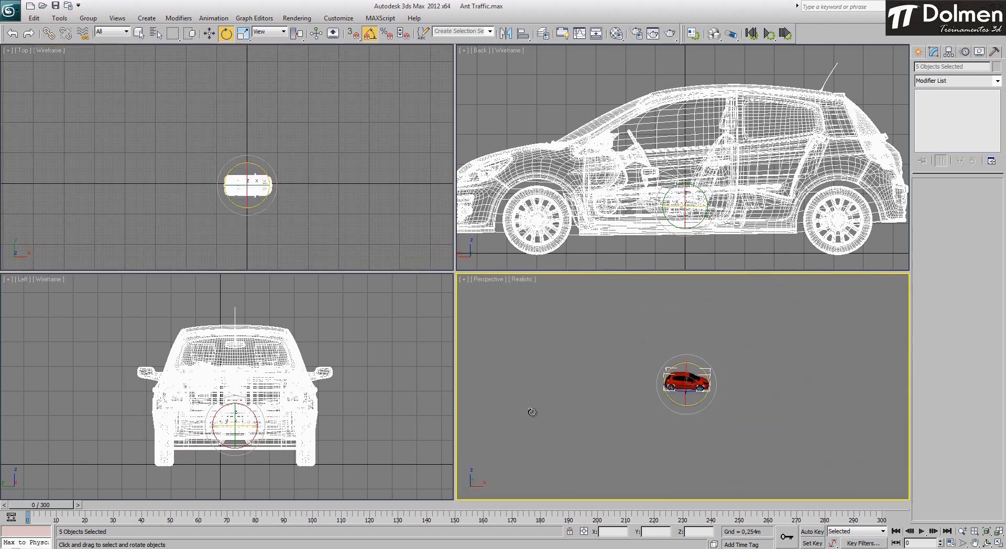
pyautogui.moveTo(709, 401); pyautogui.dragTo(557, 360, button='middle')
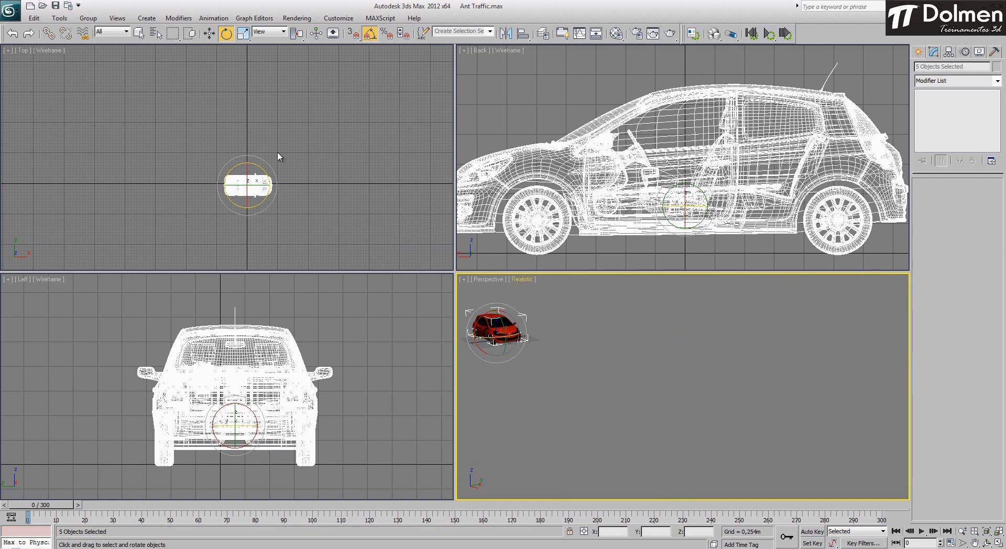
pyautogui.click(292, 137)
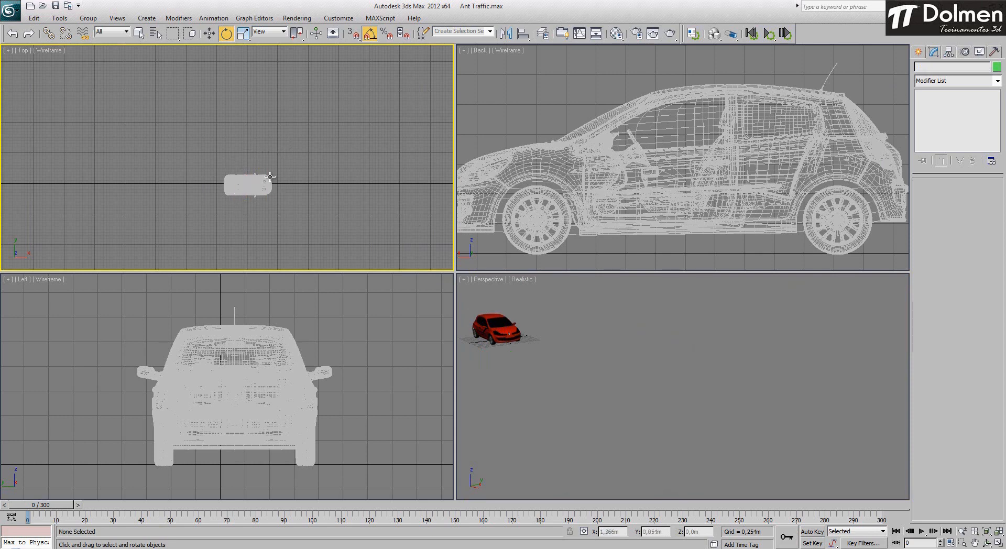
# Step: Run the AntTrafficSimulator script from the Script folder on drive C: and move its window clear of the car
pyautogui.click(381, 18)
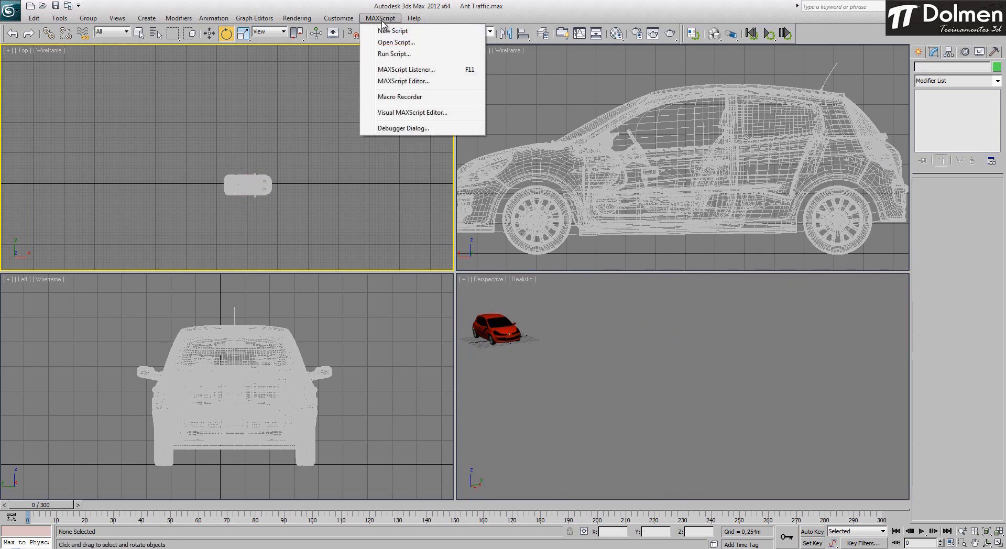
pyautogui.click(404, 54)
pyautogui.click(111, 24)
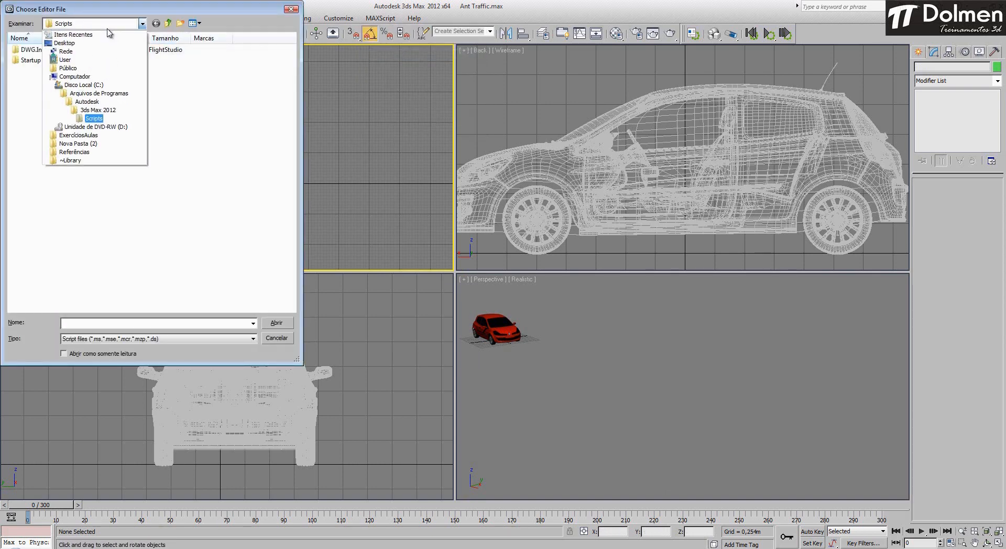
pyautogui.click(83, 85)
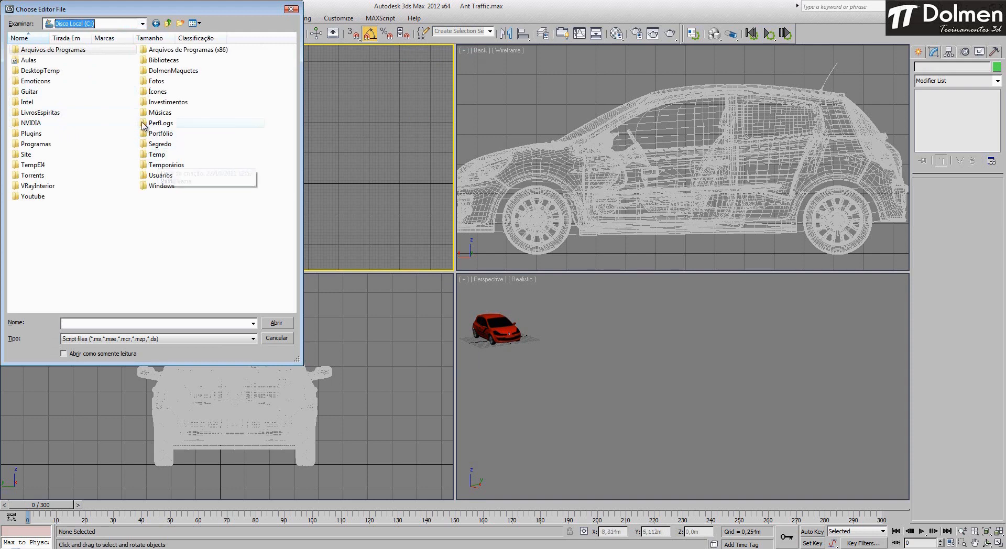
pyautogui.doubleClick(83, 145)
pyautogui.doubleClick(164, 92)
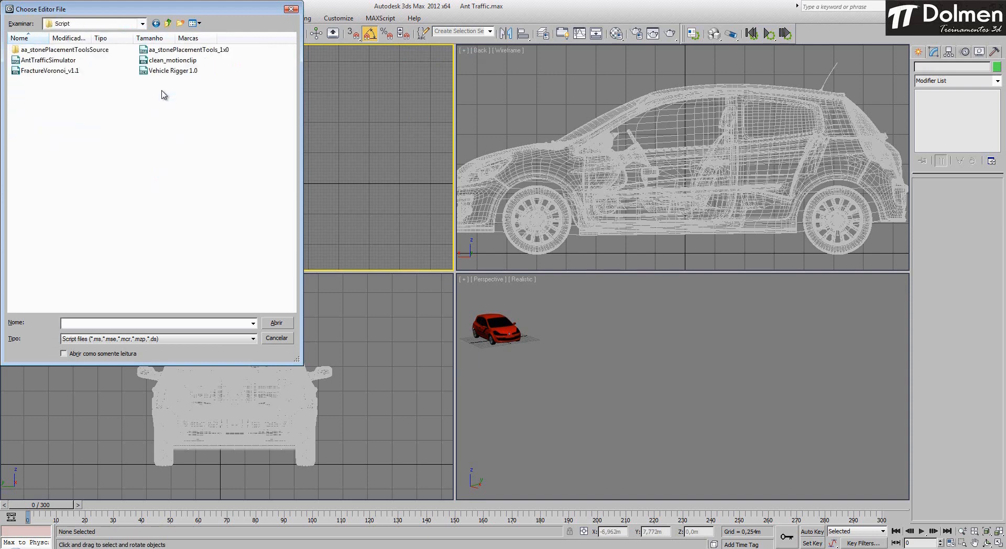
pyautogui.click(52, 61)
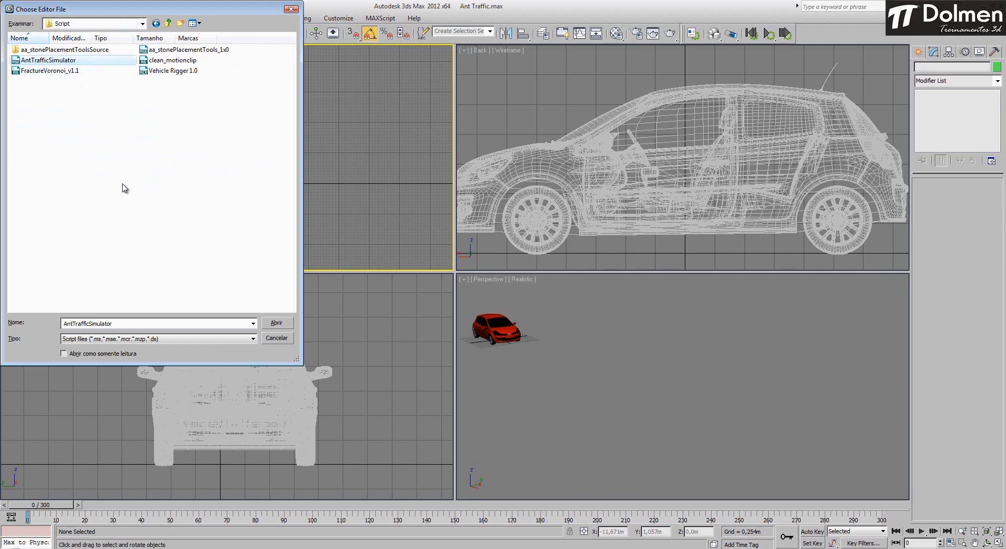
pyautogui.click(273, 324)
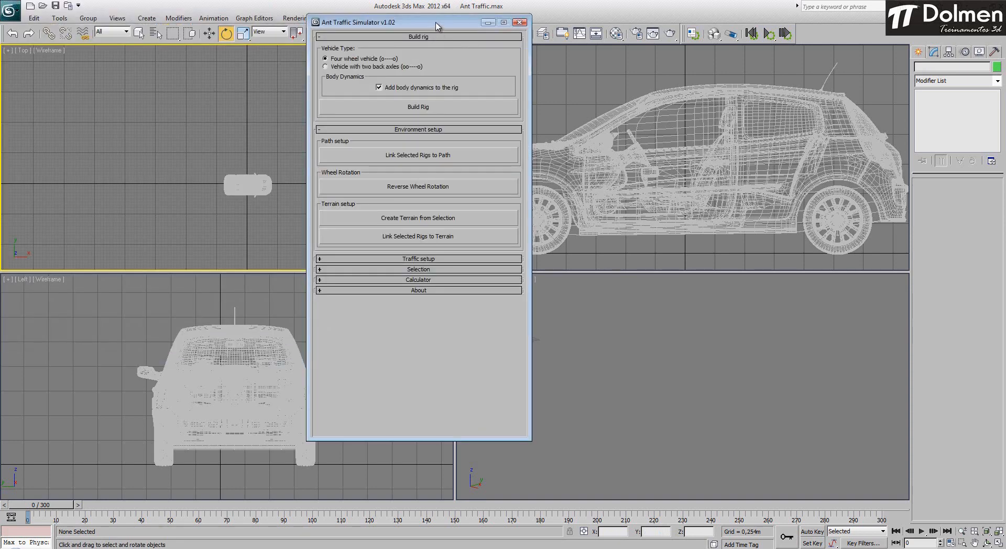
pyautogui.moveTo(437, 26); pyautogui.dragTo(141, 26)
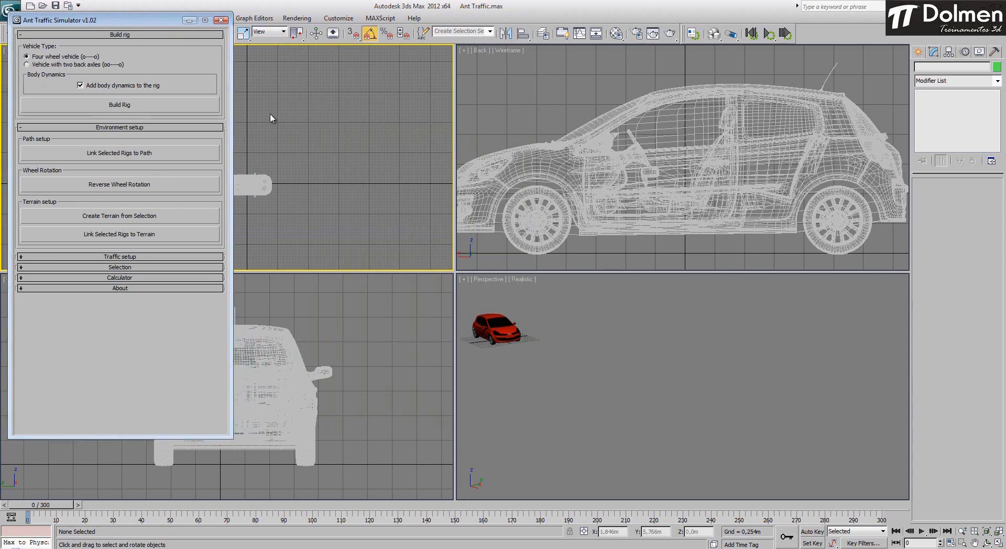
# Step: Select the body and all four wheels in the Top view and build a four wheel vehicle rig with body dynamics
pyautogui.moveTo(272, 119); pyautogui.dragTo(328, 110, button='middle')
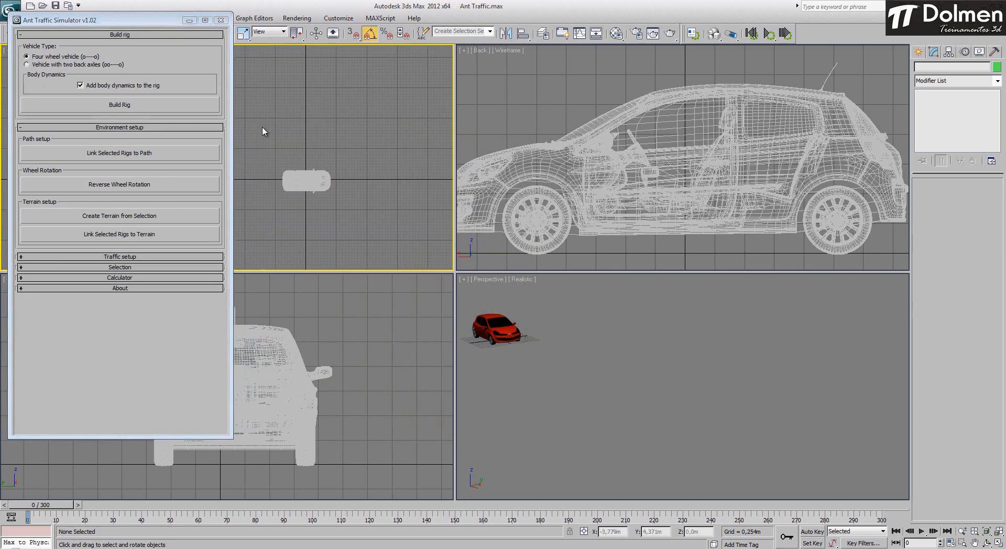
pyautogui.moveTo(262, 127); pyautogui.dragTo(439, 242)
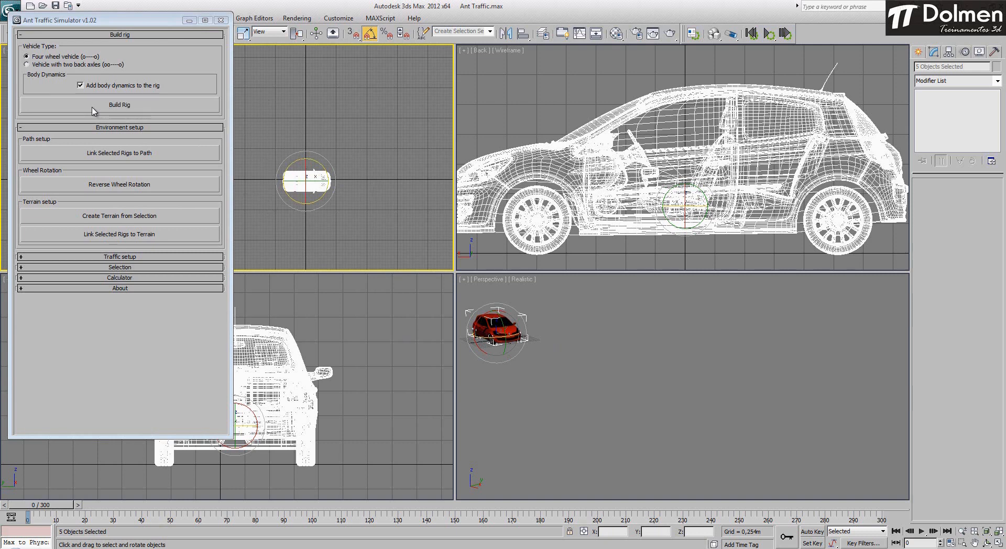
pyautogui.click(154, 106)
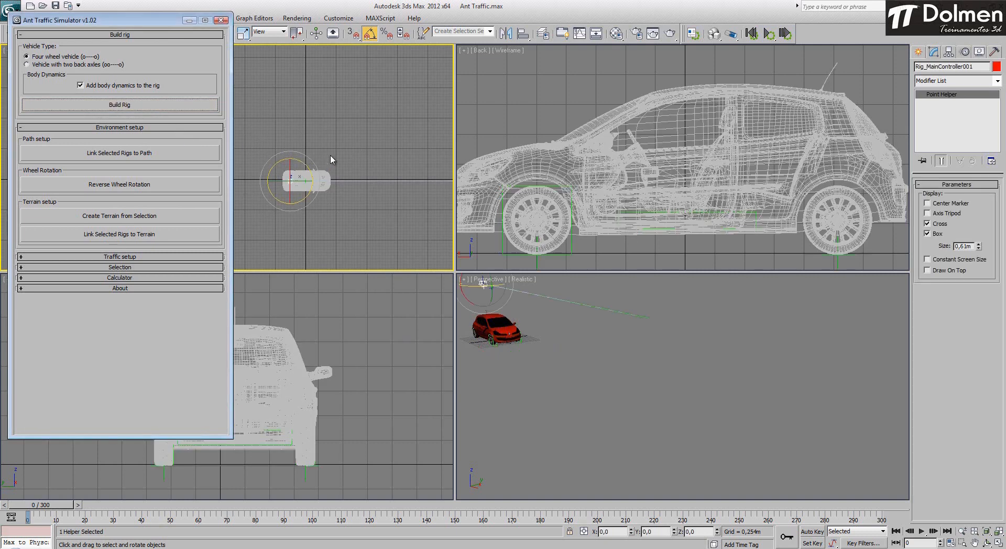
# Step: In a maximized Perspective view, inspect the new rig by selecting the cross-shaped helper beside the main controller and examining the car up close
pyautogui.moveTo(598, 346); pyautogui.dragTo(690, 400, button='middle')
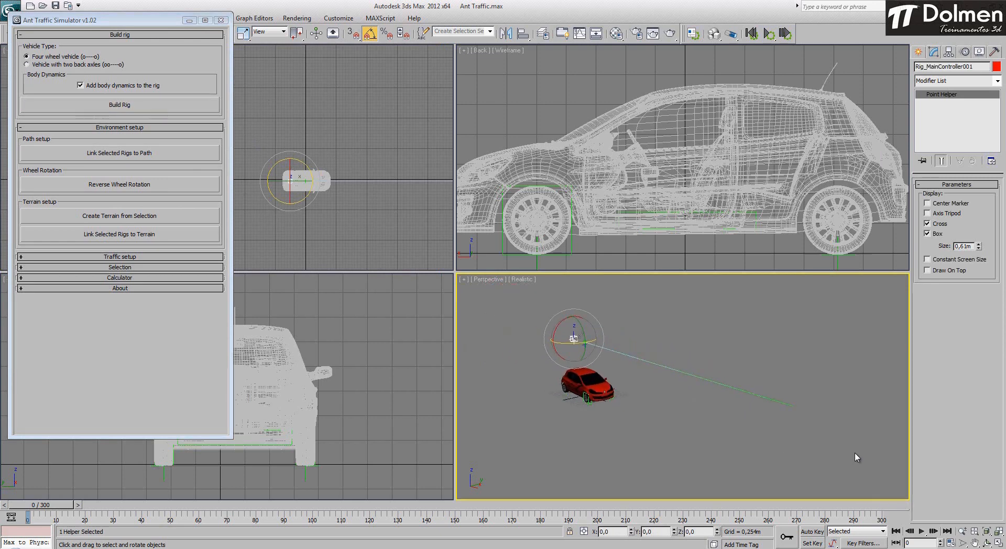
pyautogui.click(999, 543)
pyautogui.moveTo(442, 319); pyautogui.dragTo(624, 324, button='middle')
pyautogui.scroll(2, 496, 236)
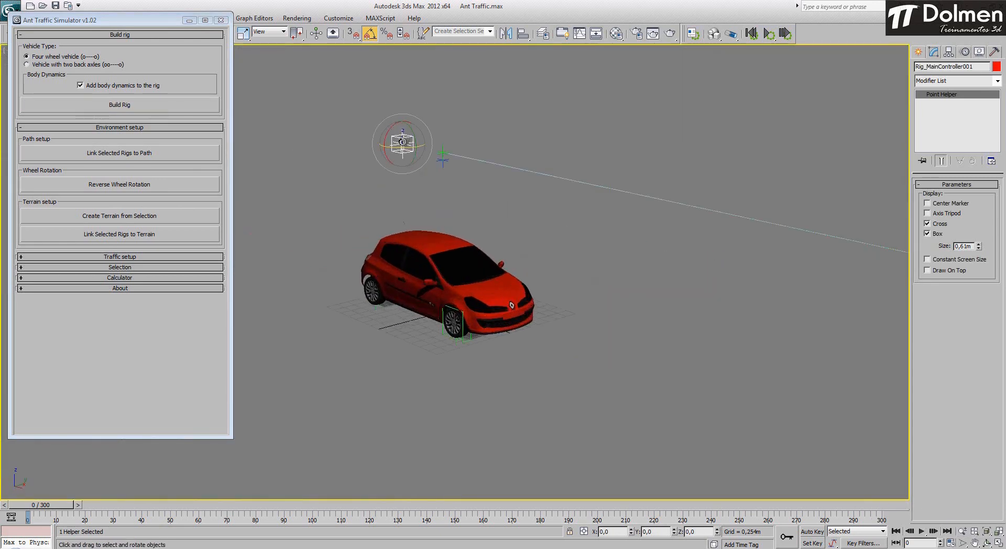
pyautogui.click(442, 157)
pyautogui.moveTo(459, 158); pyautogui.dragTo(460, 159)
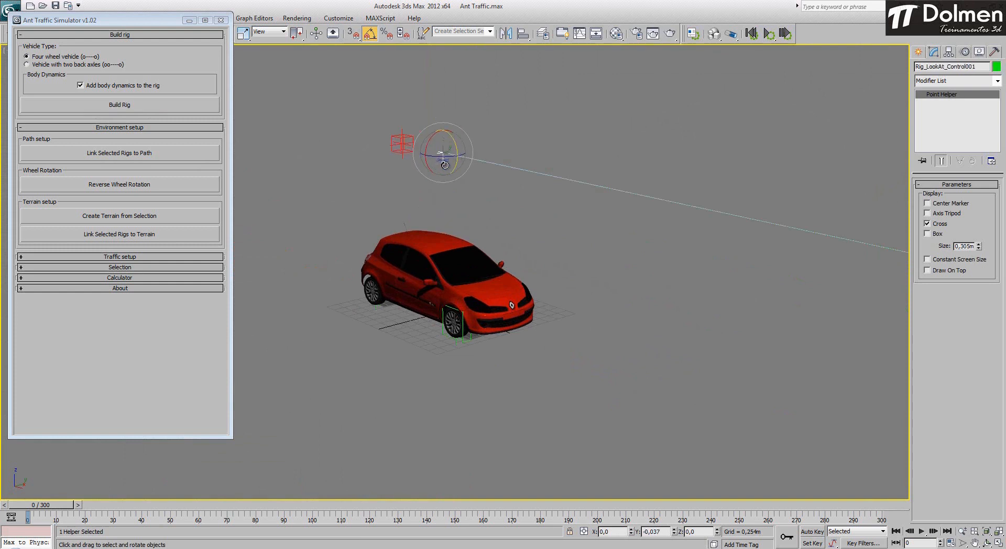
pyautogui.scroll(4, 433, 334)
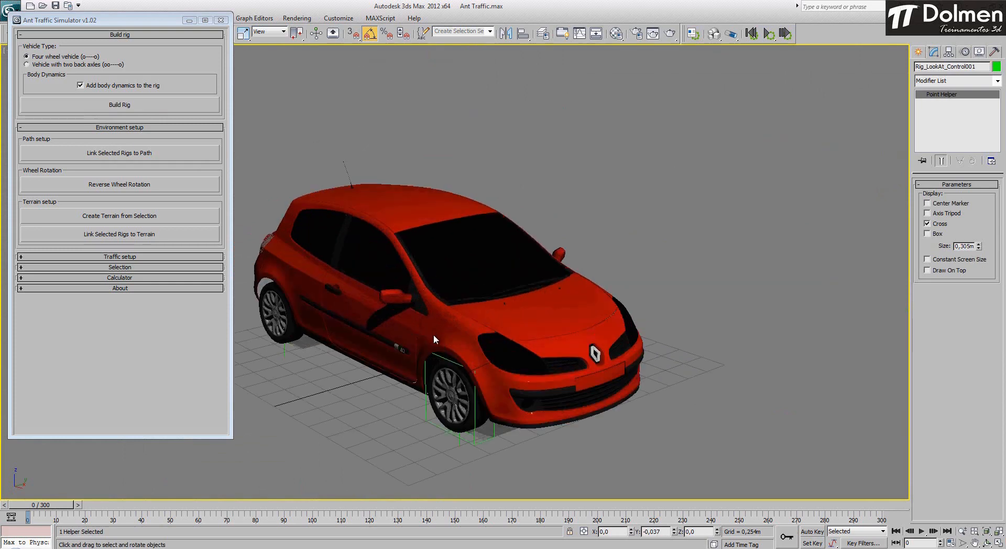
# Step: Inspect the front-wheel rig parts by selecting the dummy around the wheel and the cross-shaped point helper at its base
pyautogui.moveTo(449, 260); pyautogui.dragTo(449, 228, button='middle')
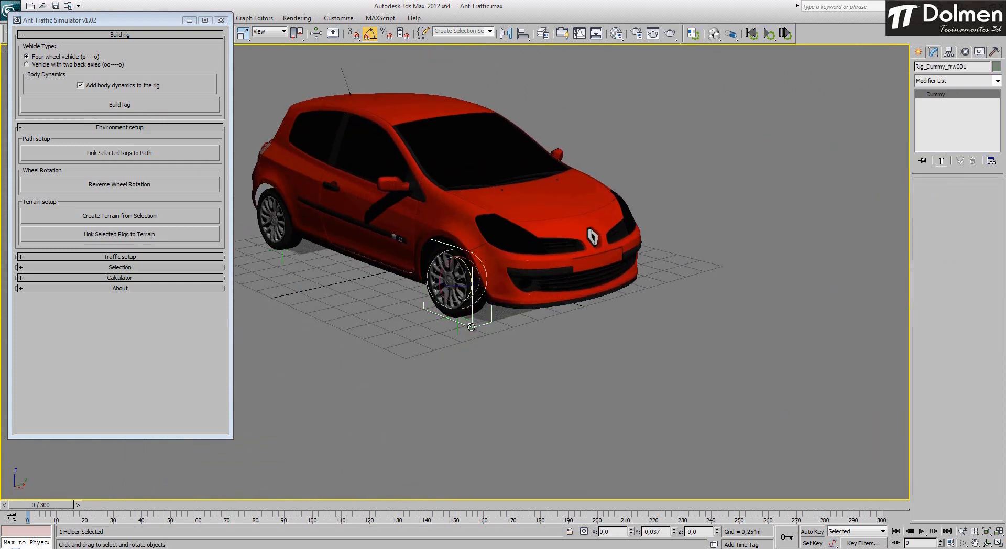
pyautogui.click(465, 286)
pyautogui.click(454, 329)
pyautogui.moveTo(455, 329)
pyautogui.mouseDown()
pyautogui.moveTo(405, 321)
pyautogui.moveTo(447, 329)
pyautogui.moveTo(472, 321)
pyautogui.mouseUp()
pyautogui.hotkey('ctrl', 'z')
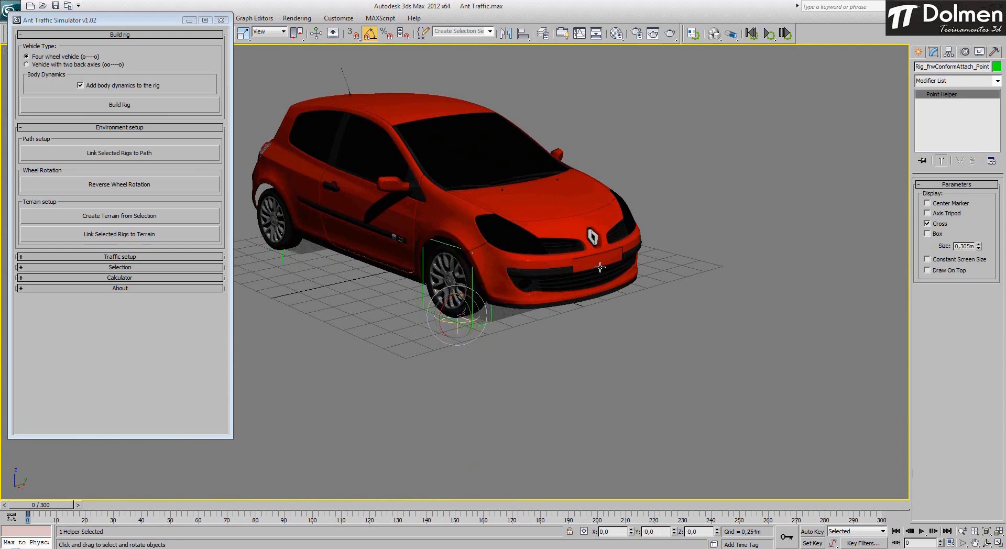
# Step: Draw a three-point open spline on the ground in front of the car, about 30 m straight along X, ending in an angled segment about 10 m long
pyautogui.scroll(-5, 482, 275)
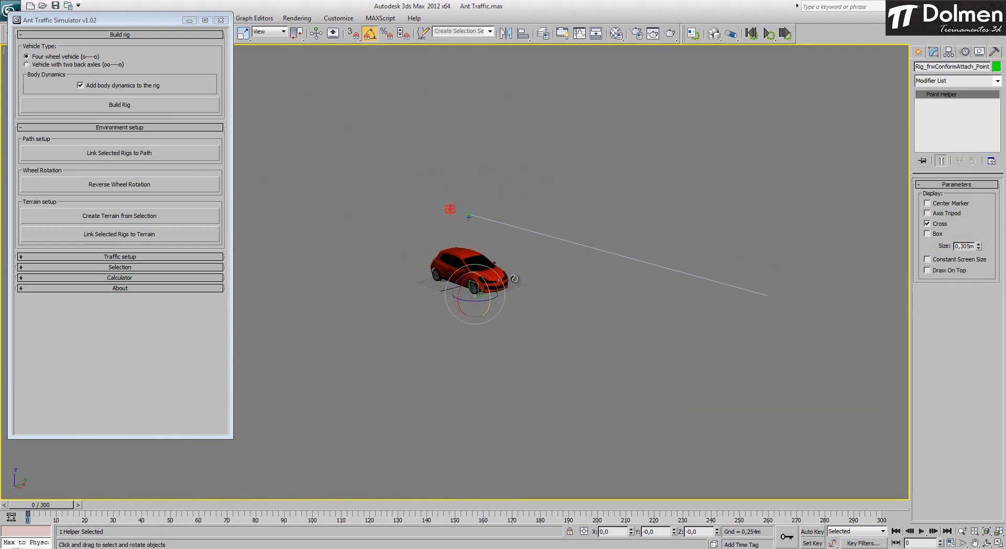
pyautogui.moveTo(501, 273); pyautogui.dragTo(404, 237, button='middle')
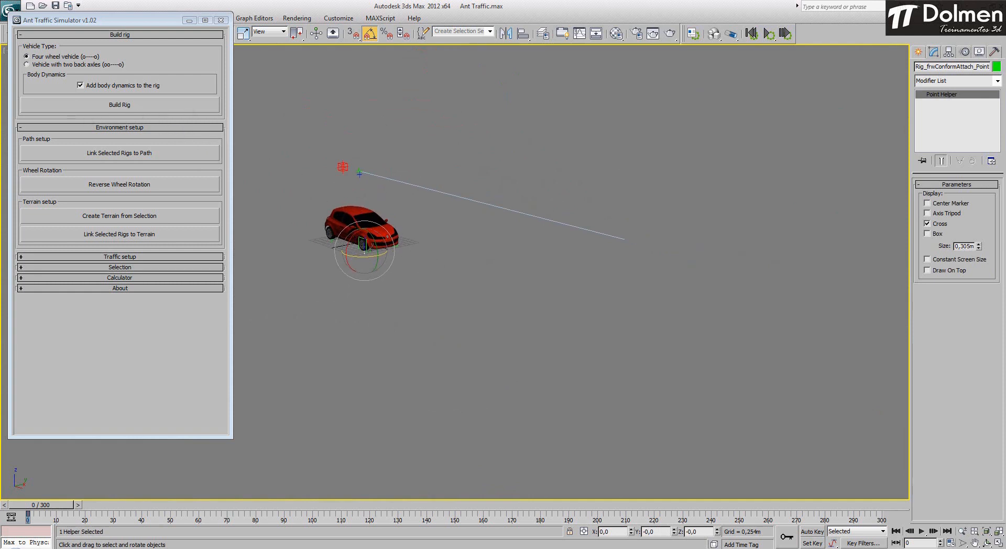
pyautogui.click(919, 52)
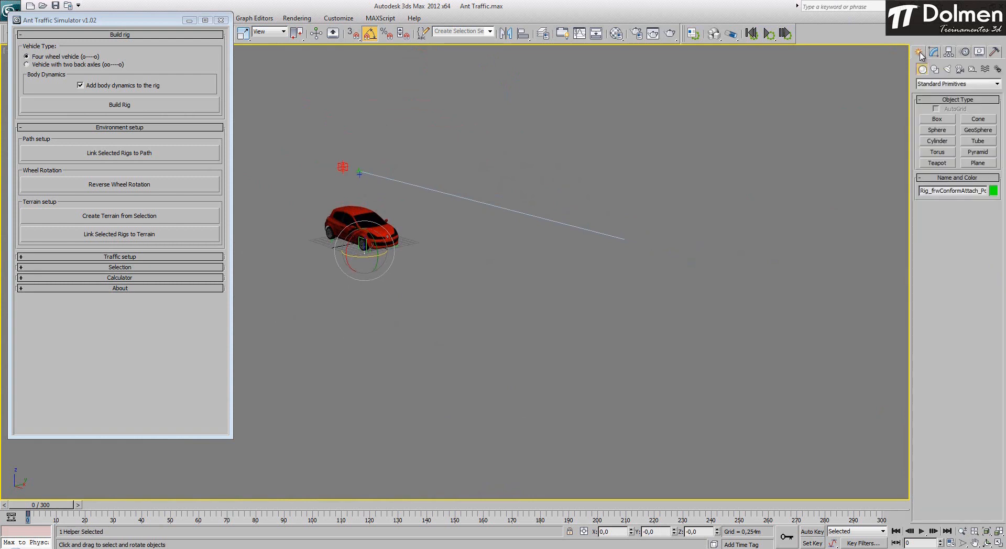
pyautogui.click(936, 70)
pyautogui.click(938, 127)
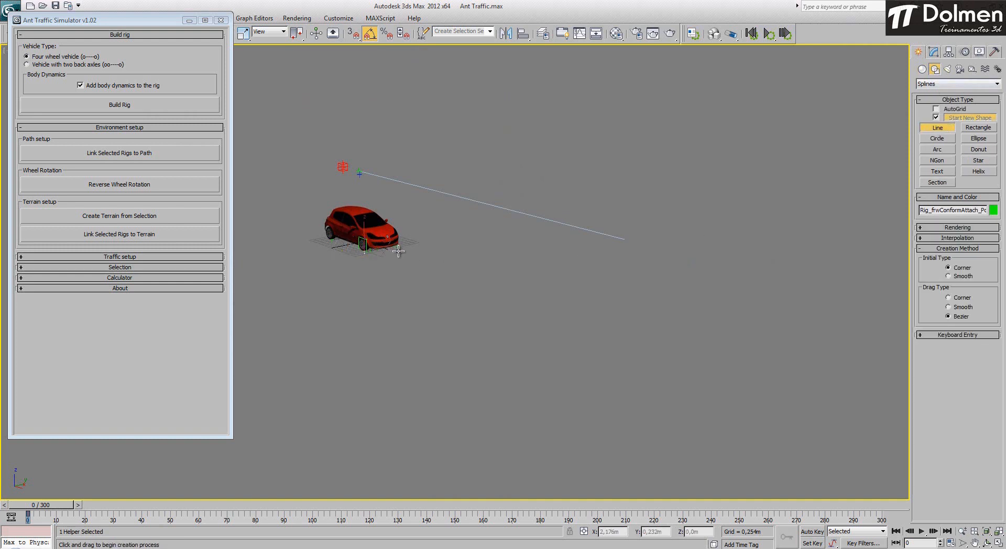
pyautogui.scroll(-2, 408, 262)
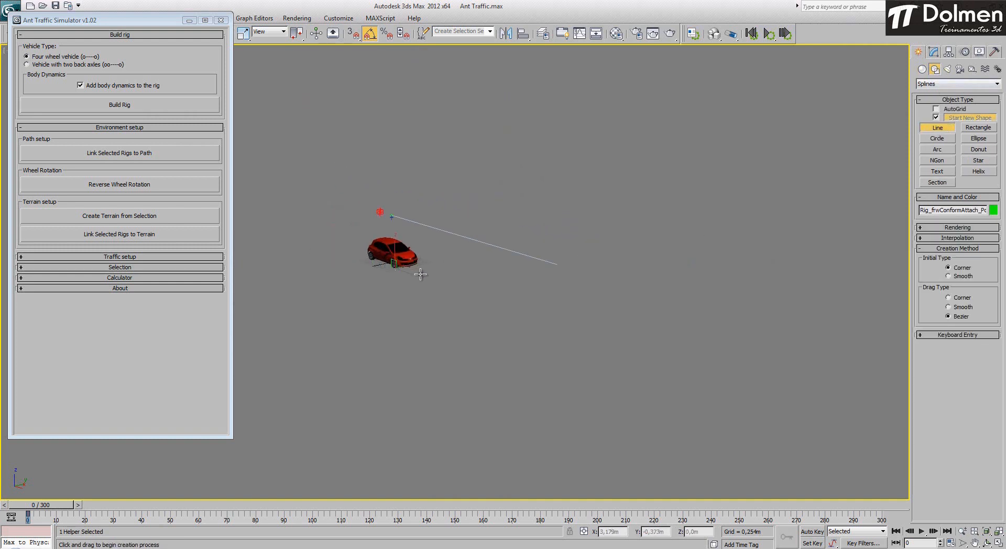
pyautogui.moveTo(422, 274); pyautogui.dragTo(311, 215, button='middle')
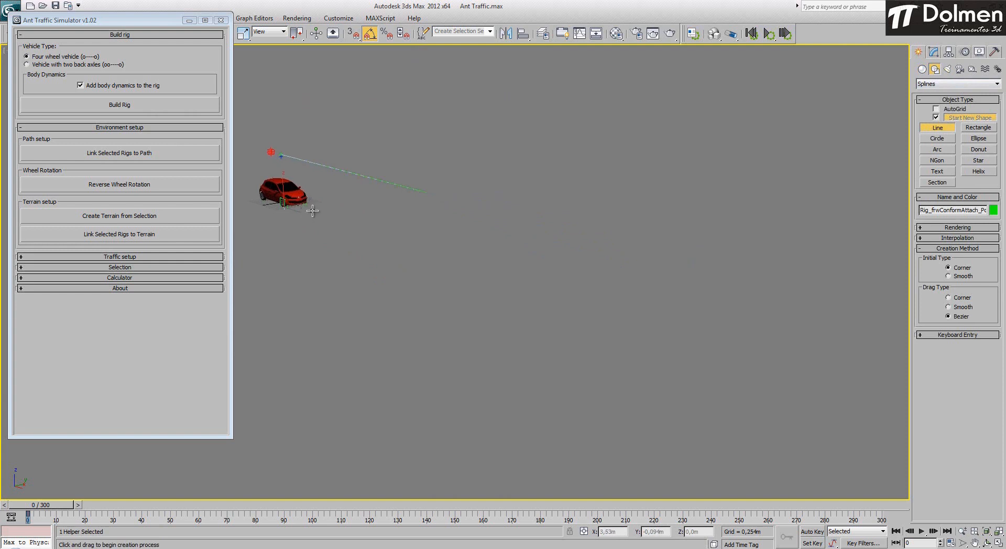
pyautogui.click(312, 212)
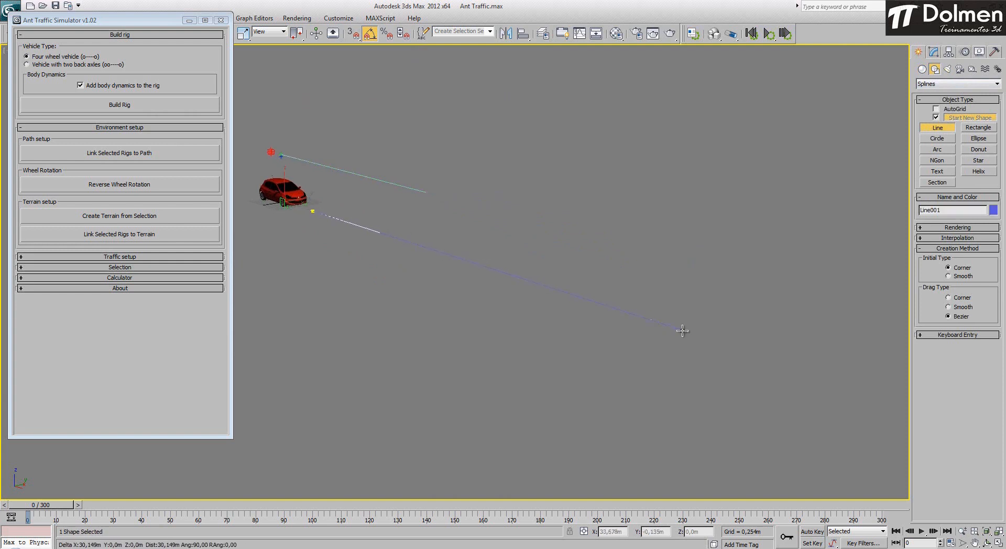
pyautogui.click(728, 338)
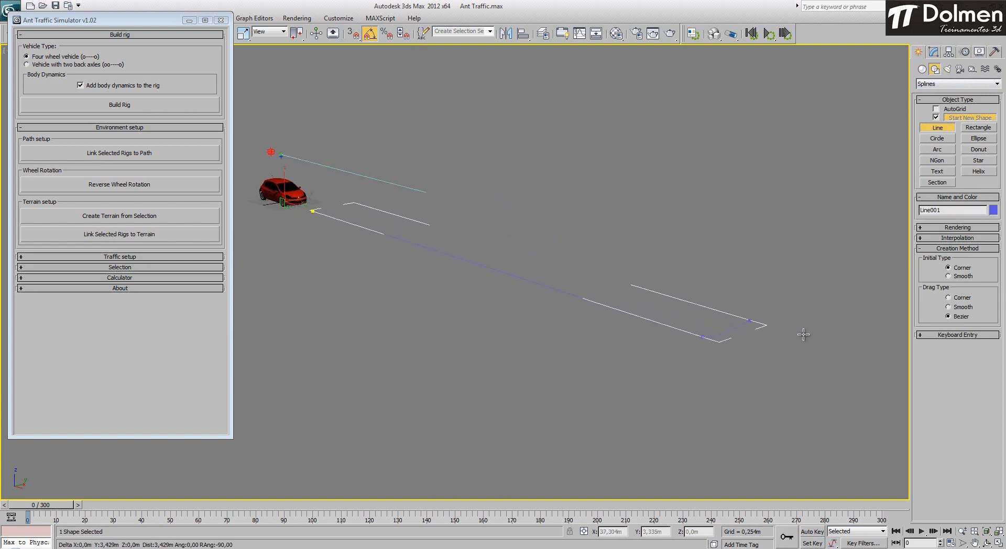
pyautogui.click(898, 317)
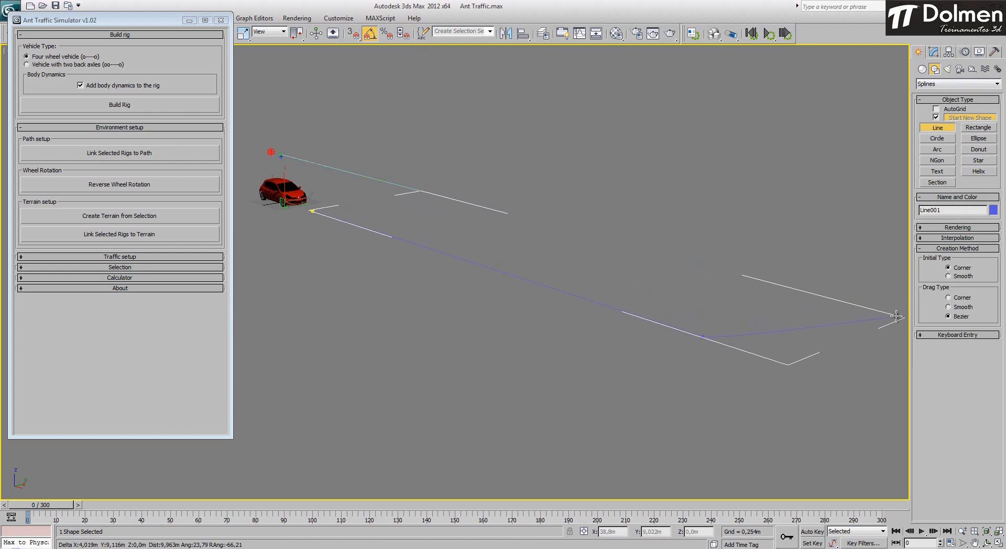
pyautogui.rightClick(614, 244)
pyautogui.press('e')
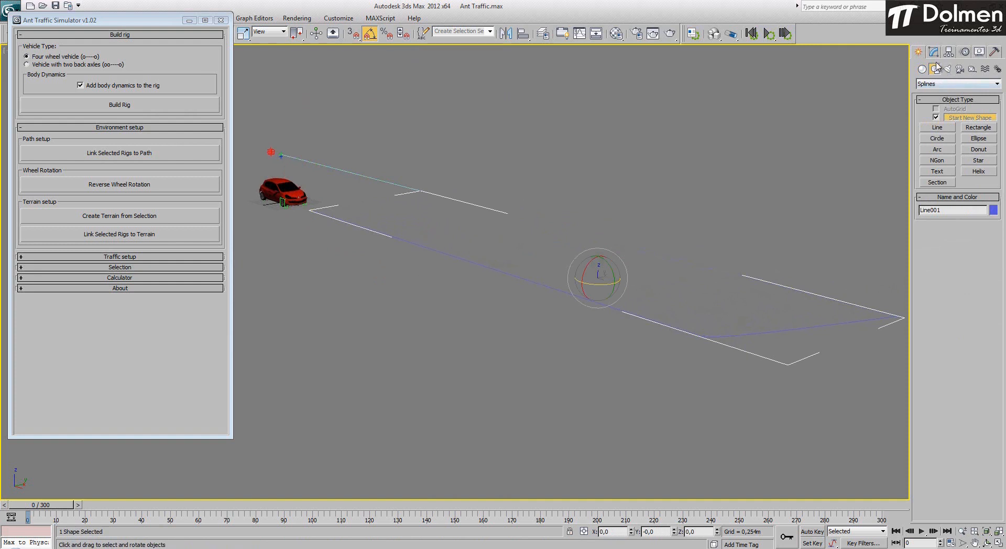
# Step: Examine the new path spline and the rig's red main controller above the car by selecting each and viewing them closely
pyautogui.click(703, 164)
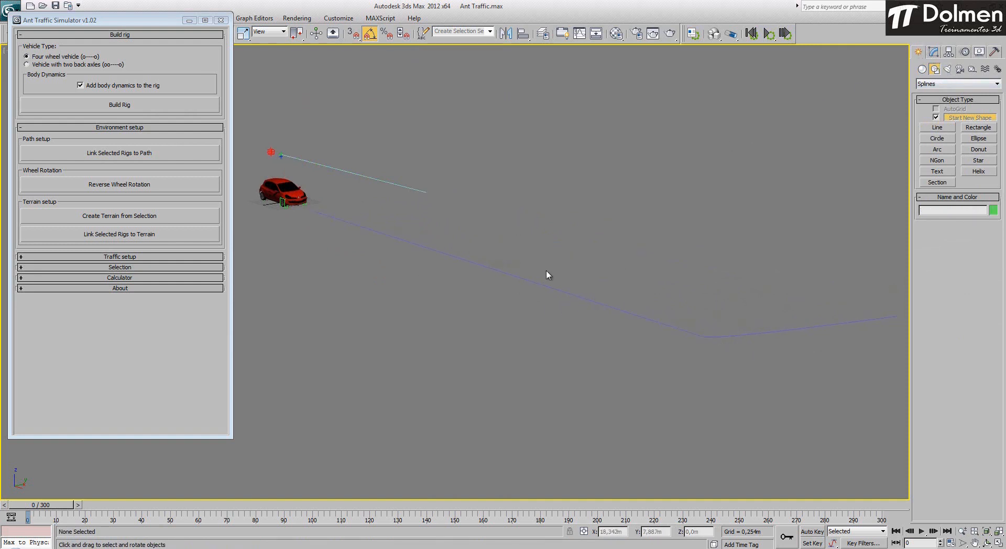
pyautogui.moveTo(525, 251); pyautogui.dragTo(486, 306)
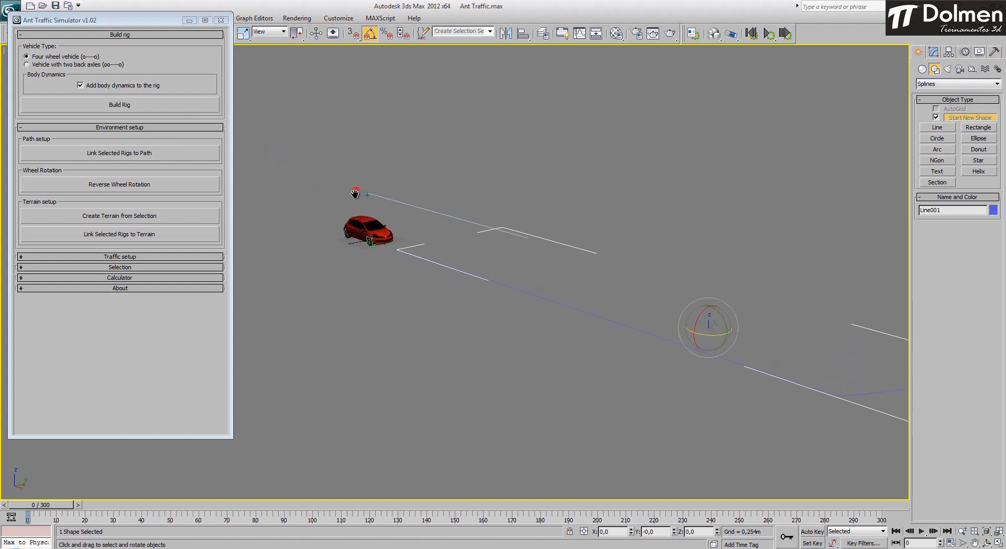
pyautogui.scroll(4, 353, 196)
pyautogui.moveTo(352, 195); pyautogui.dragTo(673, 353, button='middle')
pyautogui.scroll(3, 524, 212)
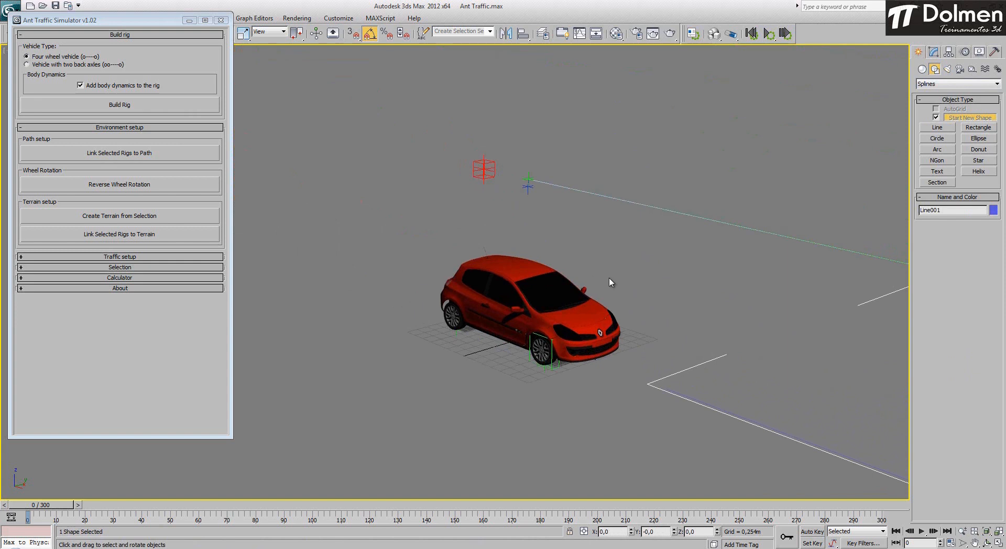
pyautogui.click(484, 171)
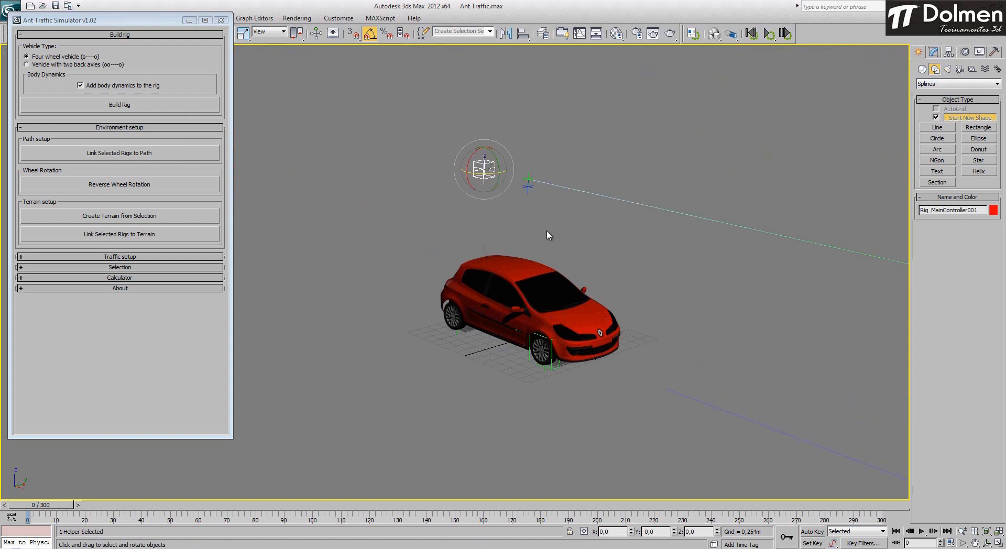
pyautogui.scroll(-3, 556, 244)
pyautogui.moveTo(556, 245); pyautogui.dragTo(425, 211, button='middle')
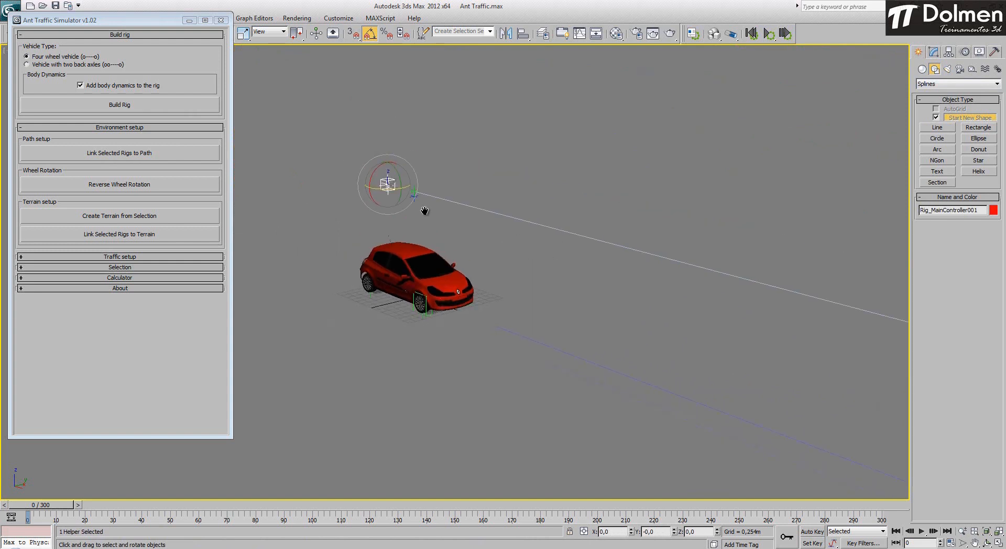
# Step: In the Back view, raise the path spline to the main controller's height, about 3.23 m in Z, and return to a maximized Perspective view
pyautogui.click(517, 336)
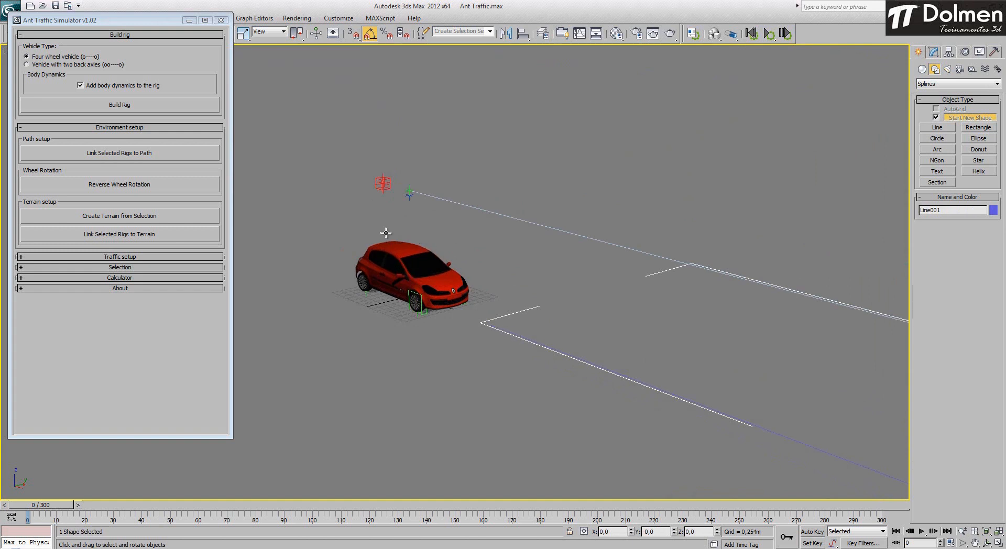
pyautogui.press('w')
pyautogui.click(999, 543)
pyautogui.scroll(3, 630, 215)
pyautogui.moveTo(650, 212); pyautogui.dragTo(676, 208, button='middle')
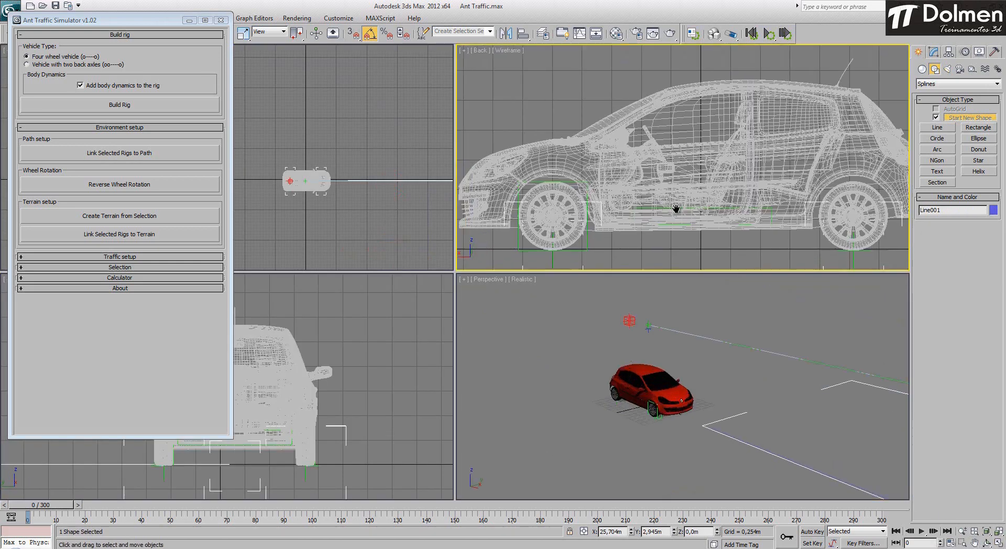
pyautogui.scroll(-6, 709, 208)
pyautogui.scroll(-3, 589, 208)
pyautogui.moveTo(589, 209); pyautogui.dragTo(747, 210, button='middle')
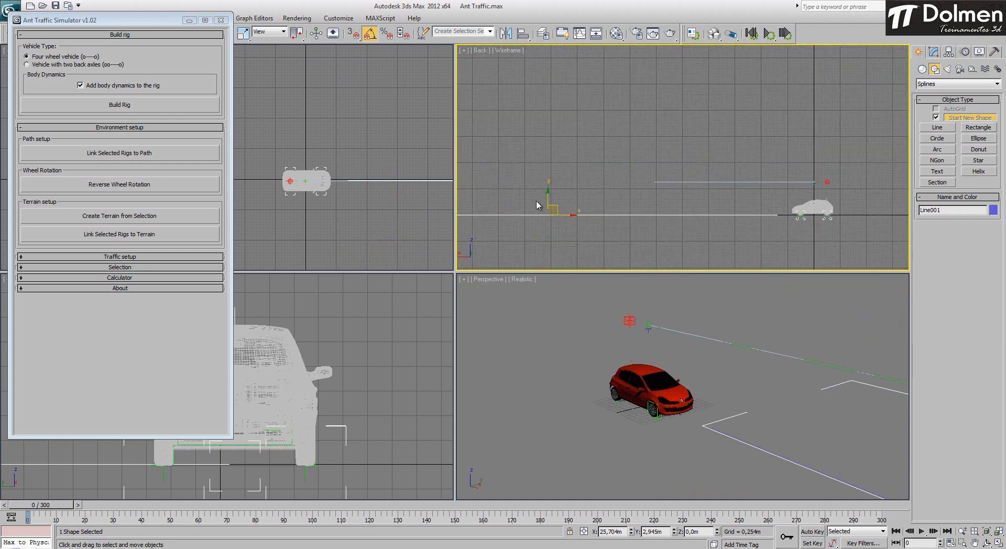
pyautogui.moveTo(552, 194); pyautogui.dragTo(534, 172)
pyautogui.scroll(2, 722, 194)
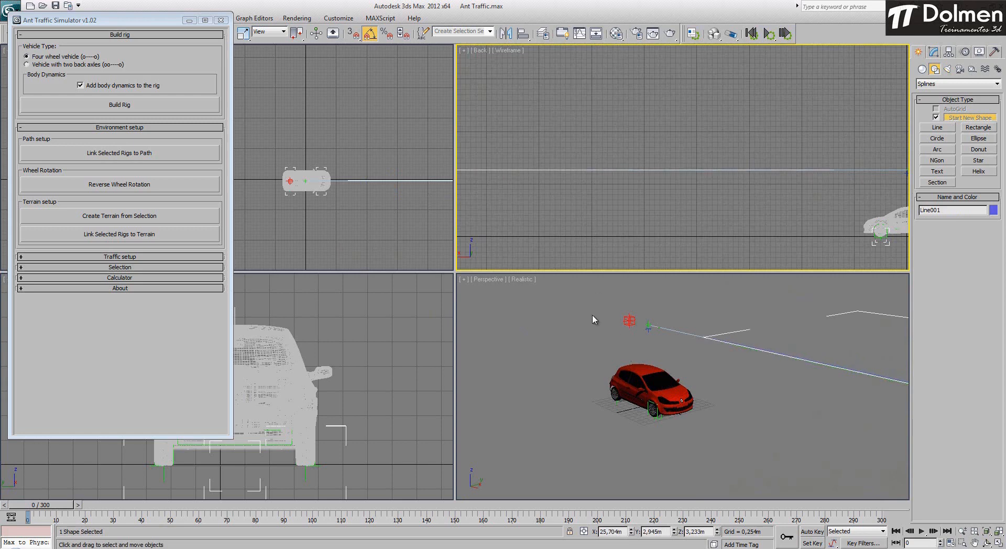
pyautogui.scroll(-5, 575, 326)
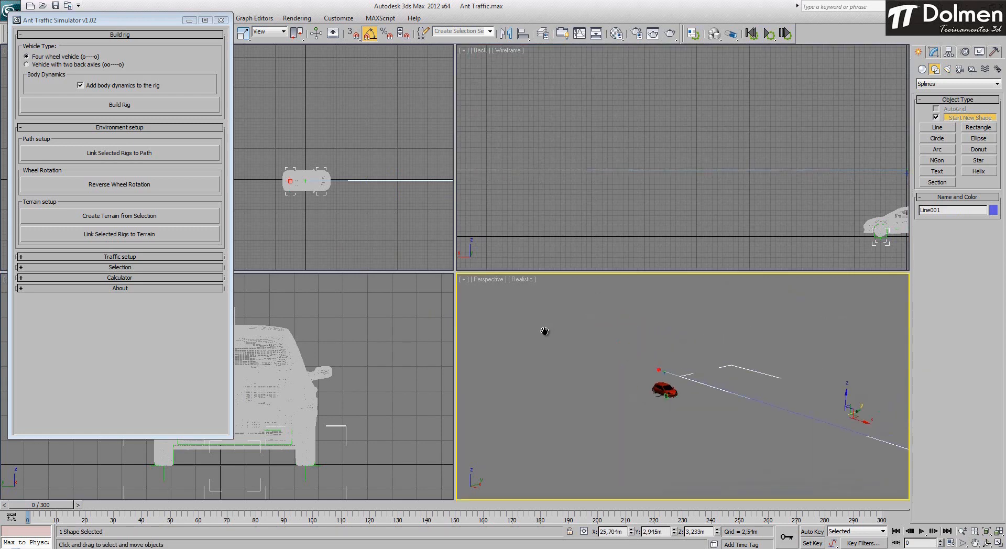
pyautogui.click(998, 544)
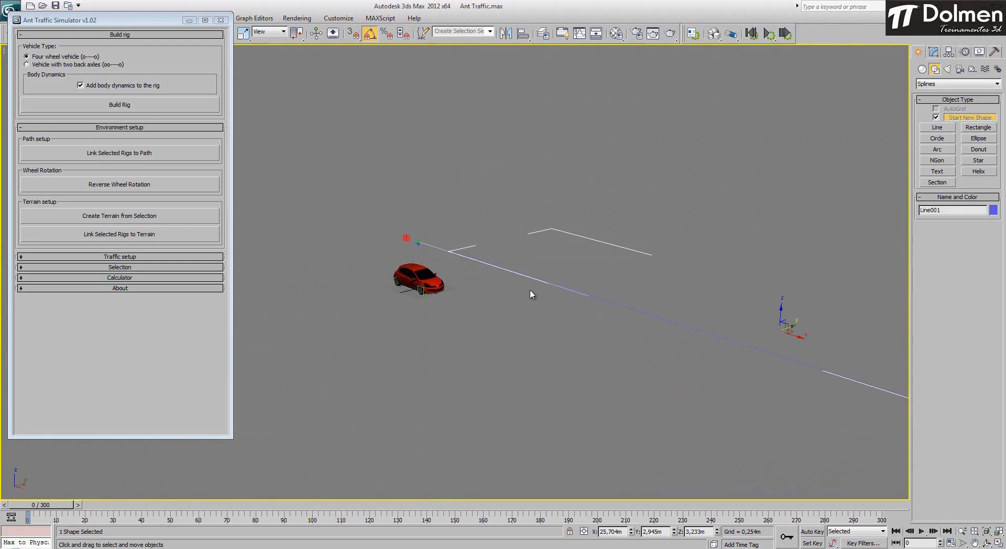
pyautogui.moveTo(533, 294); pyautogui.dragTo(383, 213, button='middle')
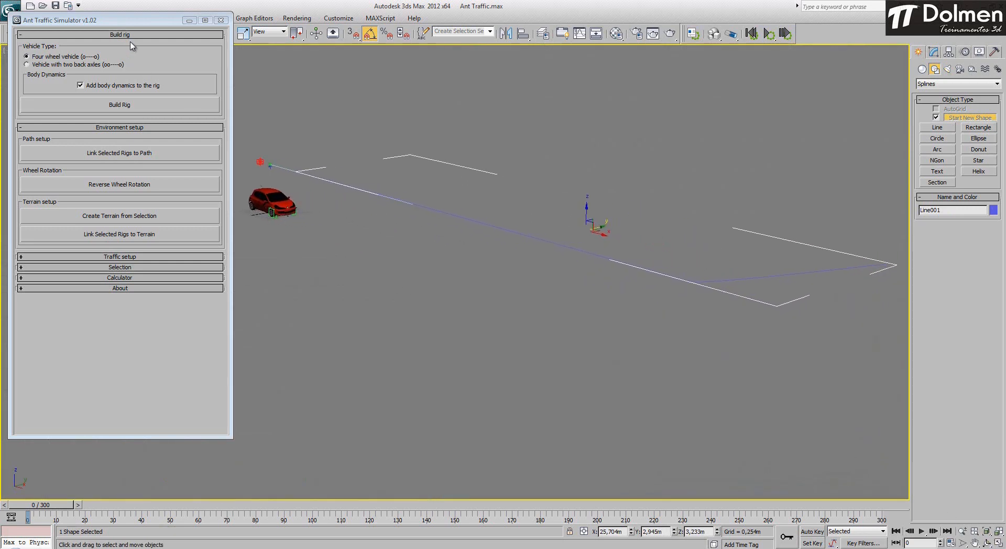
# Step: Select the rig's main controller above the car and link it to the path spline with Ant Traffic Simulator's path setup
pyautogui.moveTo(135, 22); pyautogui.dragTo(112, 22)
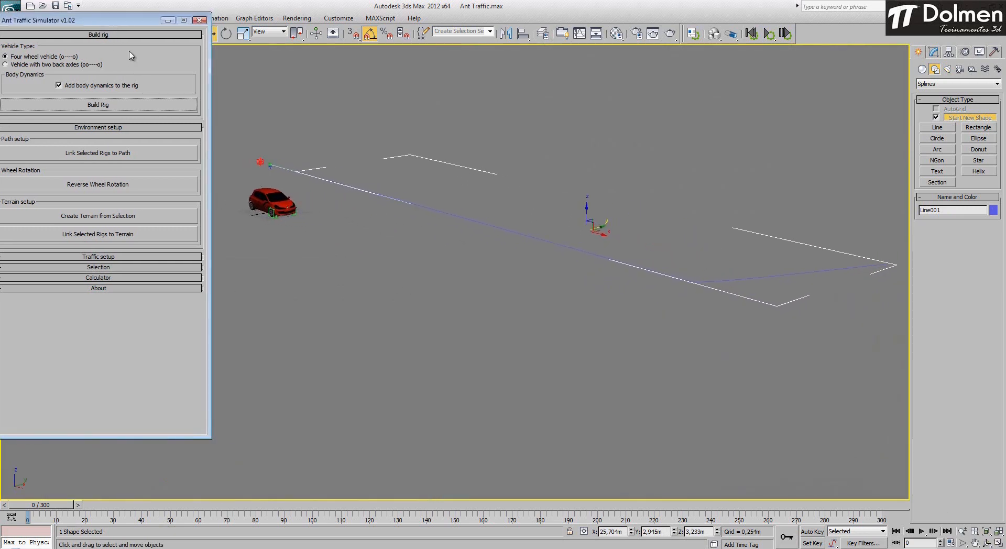
pyautogui.click(259, 163)
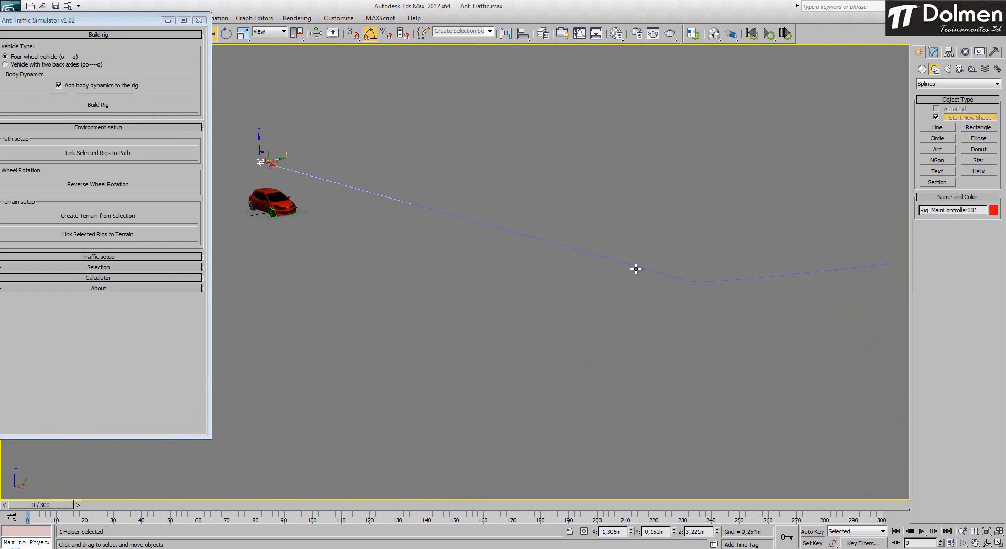
pyautogui.moveTo(84, 21); pyautogui.dragTo(131, 15)
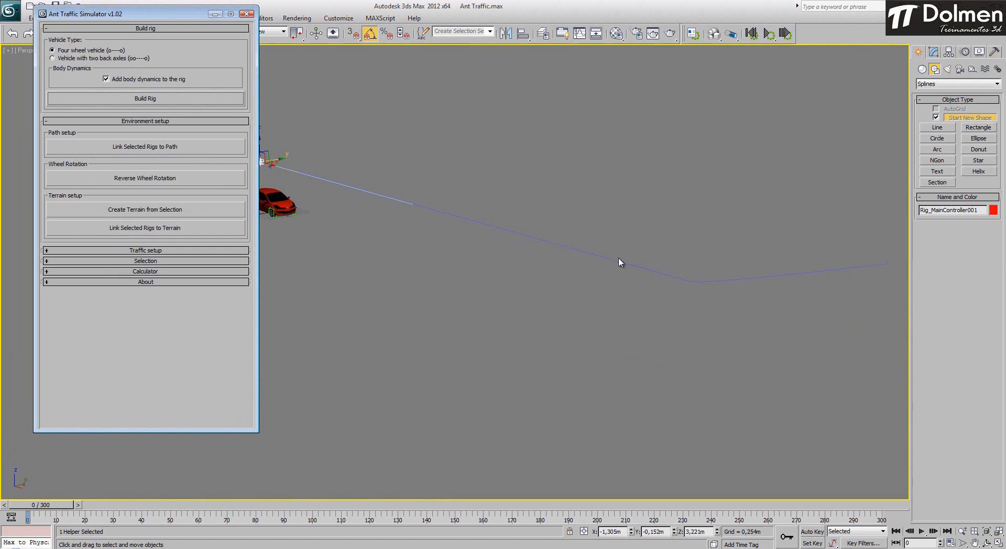
pyautogui.click(168, 149)
pyautogui.click(344, 179)
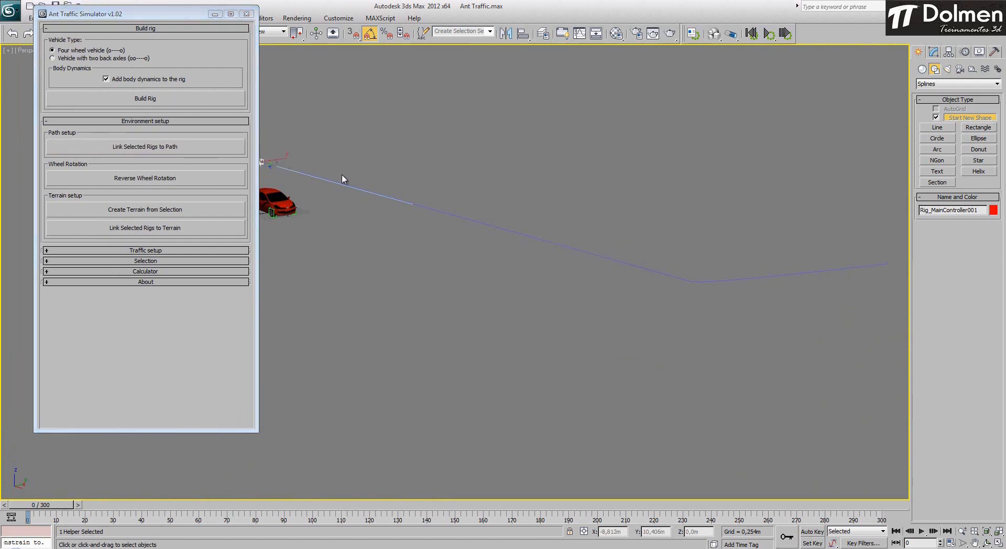
pyautogui.click(445, 215)
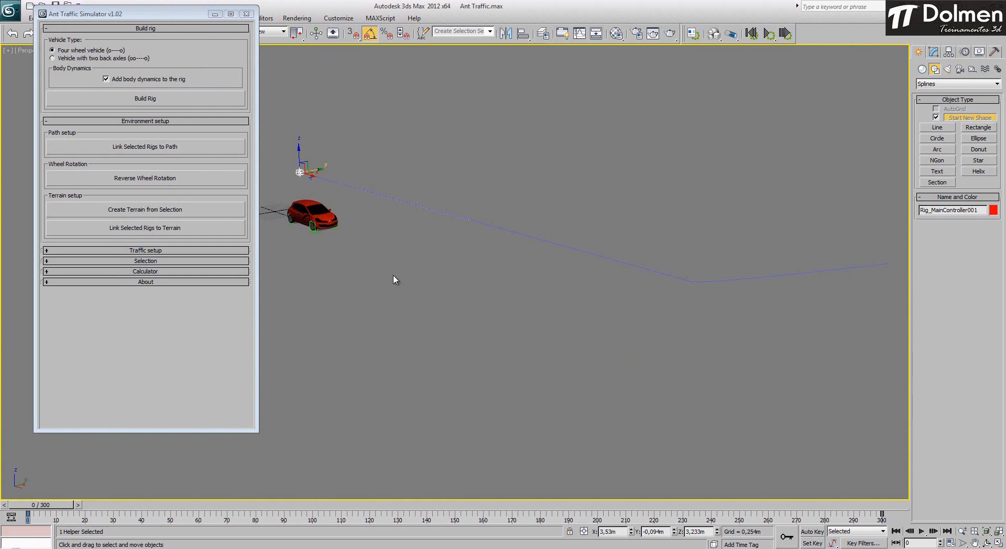
# Step: Scrub the timeline to preview the car following the path, and minimize the Ant Traffic Simulator window
pyautogui.moveTo(173, 17); pyautogui.dragTo(127, 17)
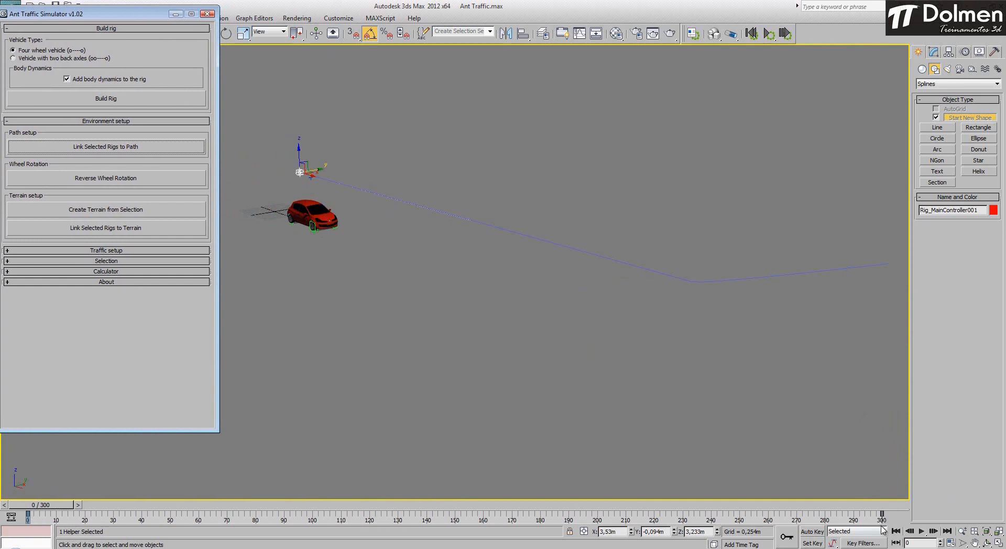
pyautogui.moveTo(46, 506); pyautogui.dragTo(2, 428)
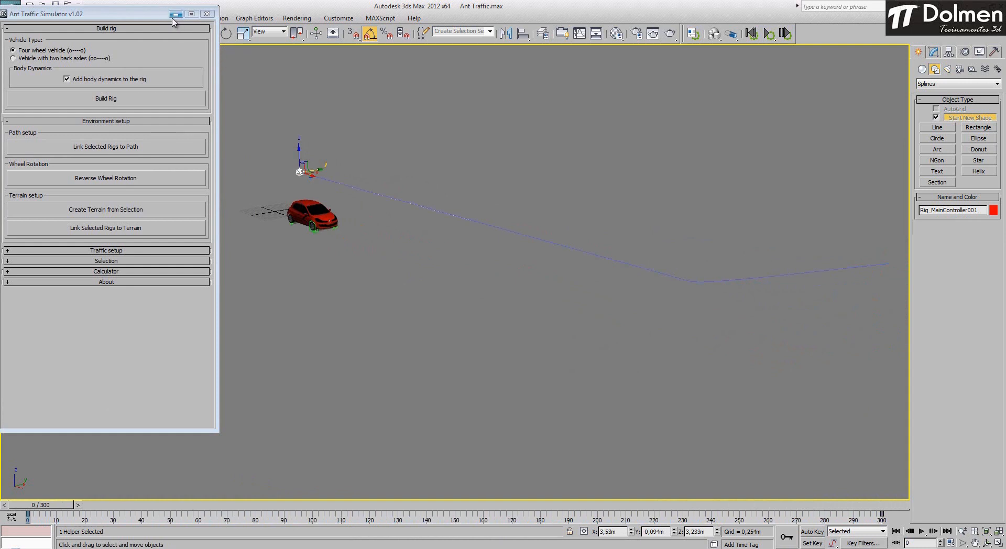
pyautogui.moveTo(148, 18); pyautogui.dragTo(199, 20)
pyautogui.click(226, 16)
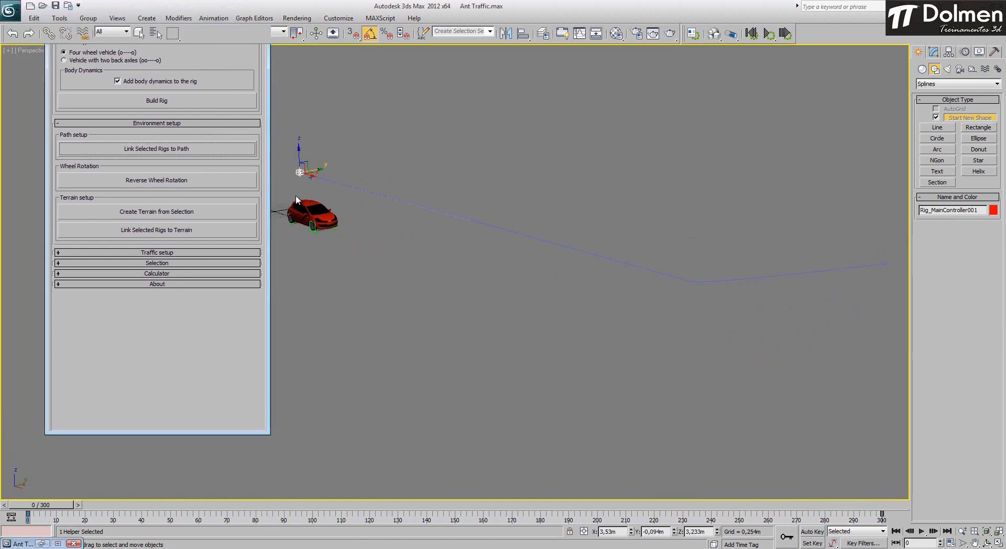
# Step: Select the car body in the Perspective view and hide it, leaving the wheels and rig displayed
pyautogui.click(308, 209)
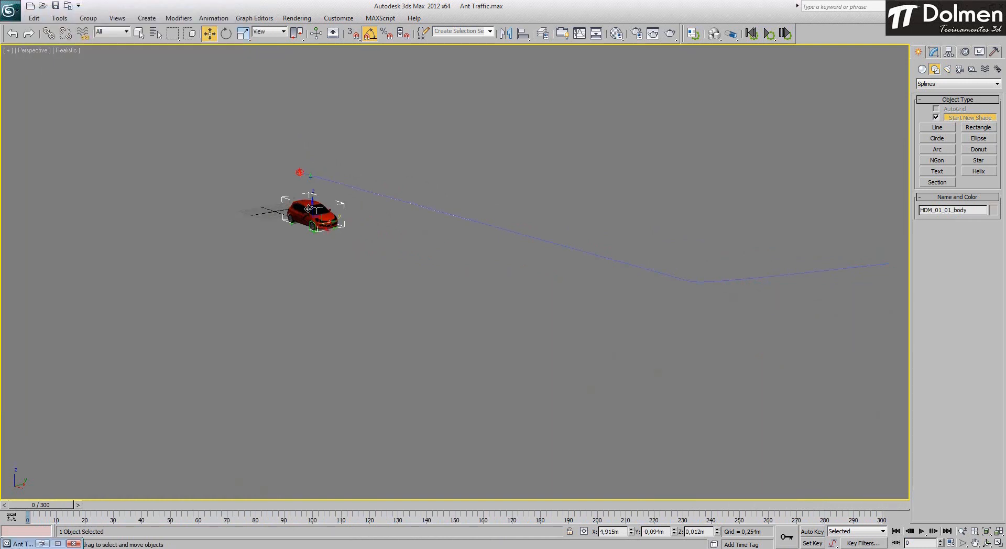
pyautogui.rightClick(307, 206)
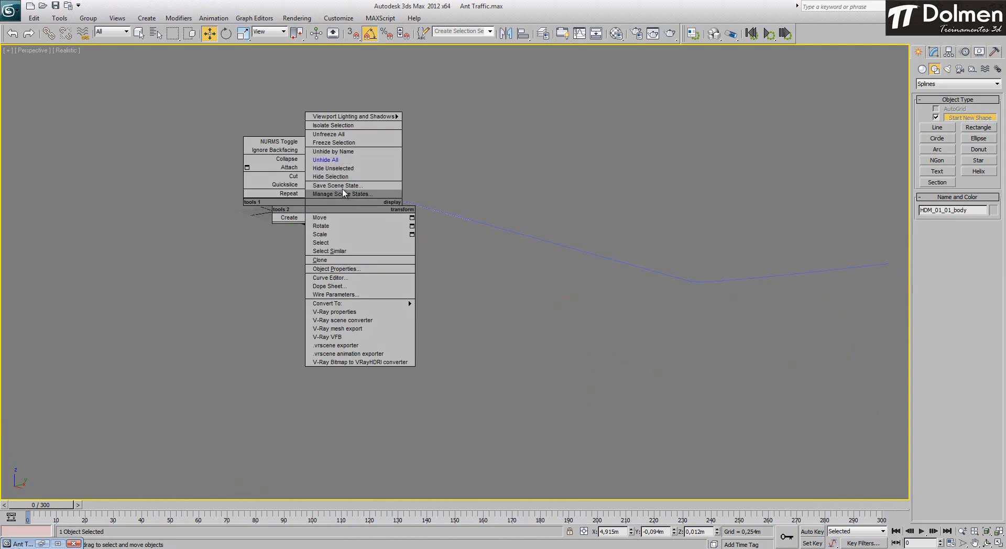
pyautogui.click(334, 177)
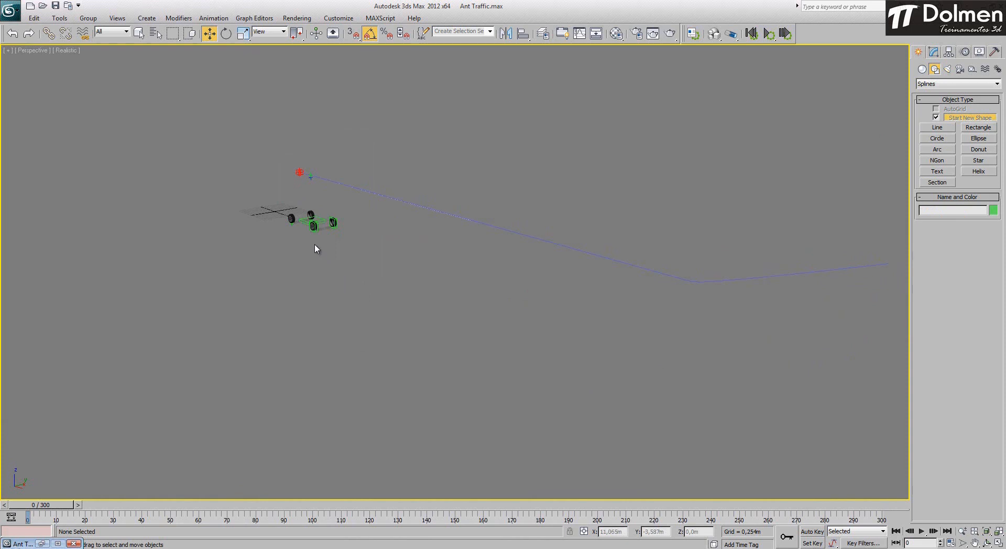
# Step: Inspect the pivot locations of the individual wheels and the front wheel dummy from several angles in the Perspective view
pyautogui.click(290, 219)
pyautogui.press('z')
pyautogui.scroll(-10, 418, 266)
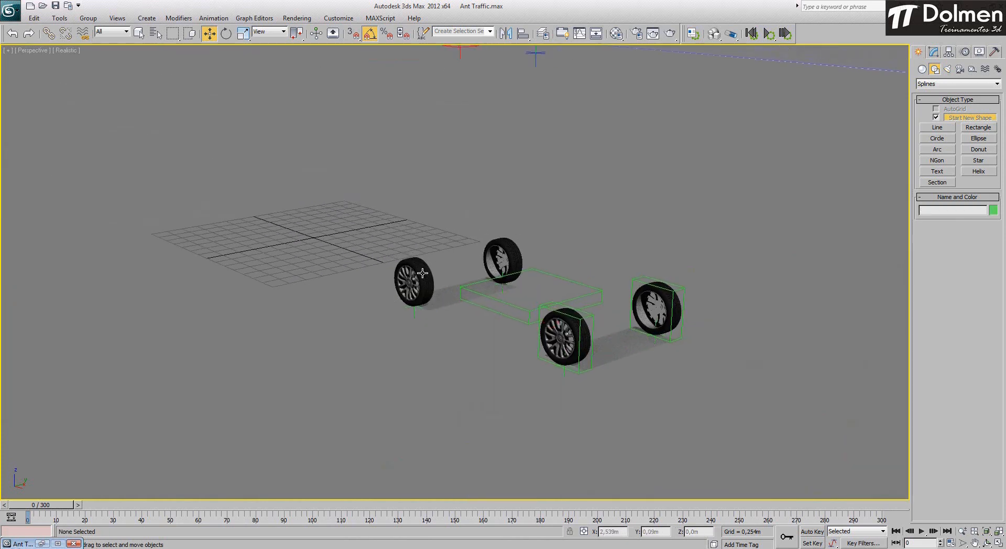
pyautogui.moveTo(521, 320); pyautogui.dragTo(484, 307, button='middle')
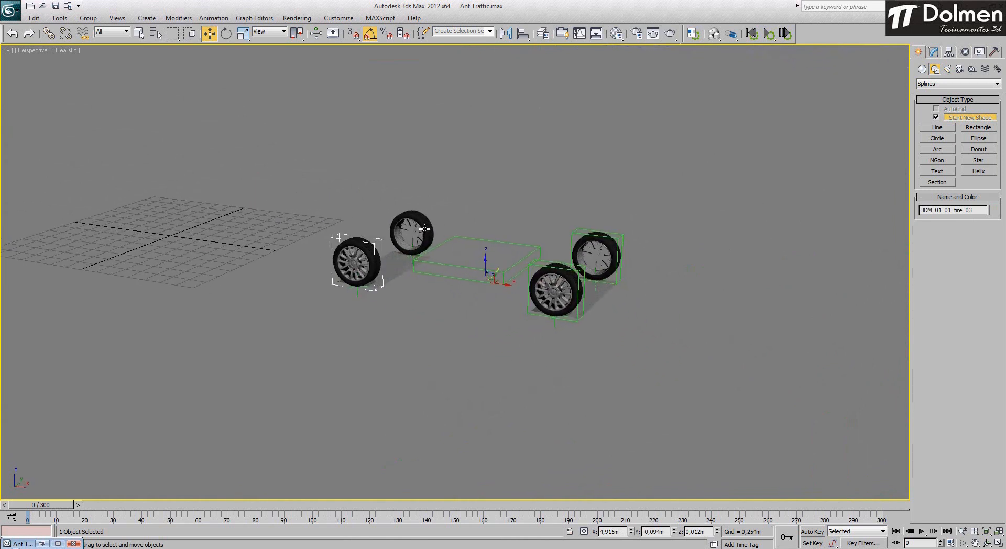
pyautogui.click(407, 220)
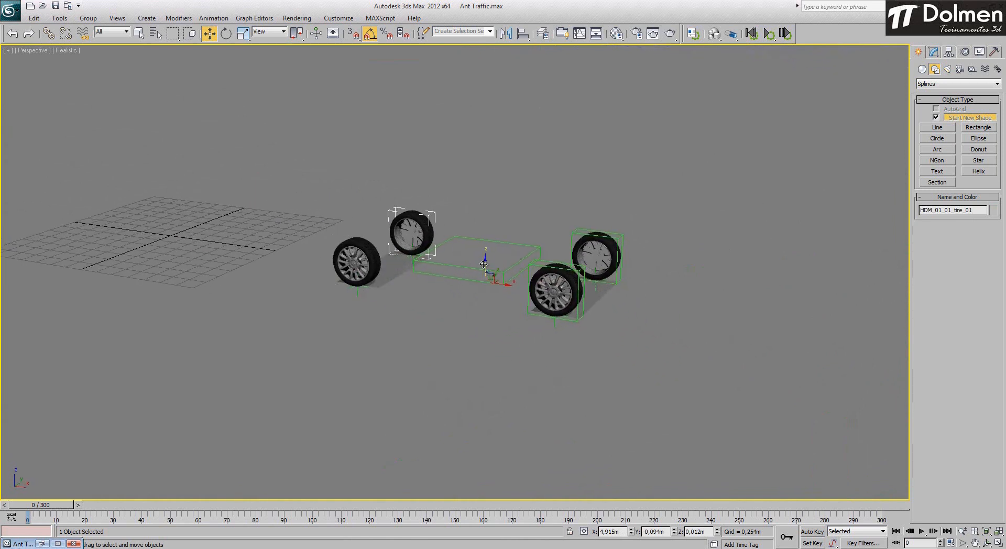
pyautogui.click(570, 246)
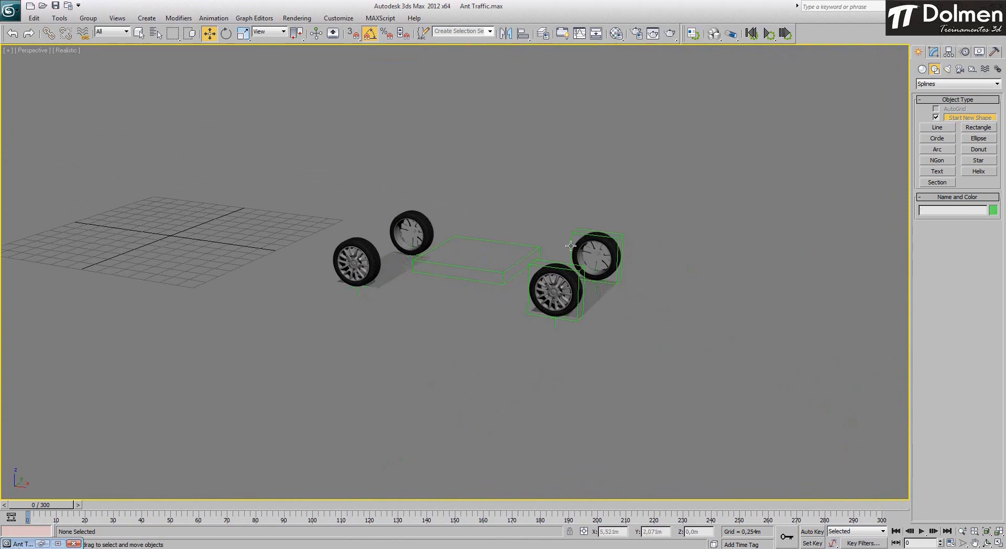
pyautogui.click(616, 245)
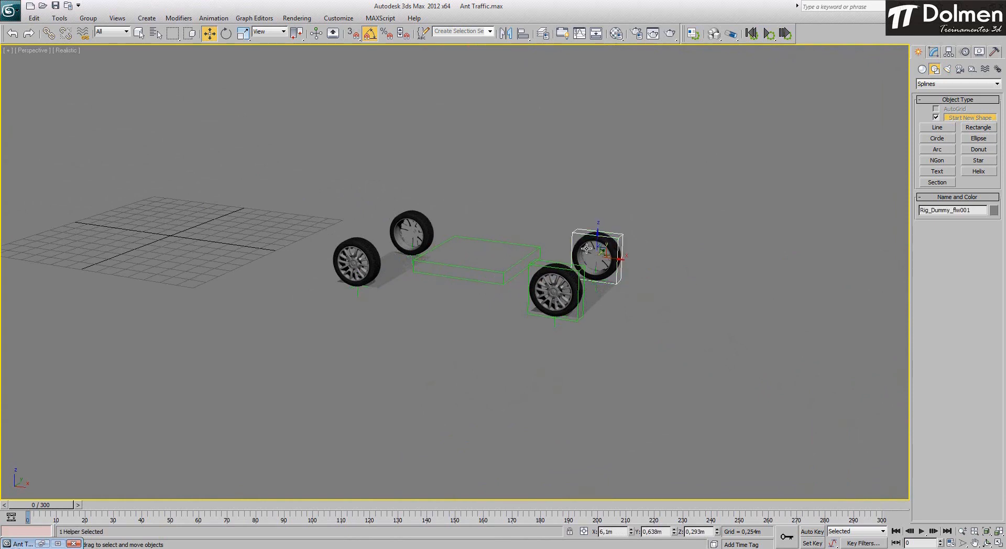
pyautogui.keyDown('alt'); pyautogui.moveTo(586, 249); pyautogui.dragTo(482, 278, button='middle'); pyautogui.keyUp('alt')
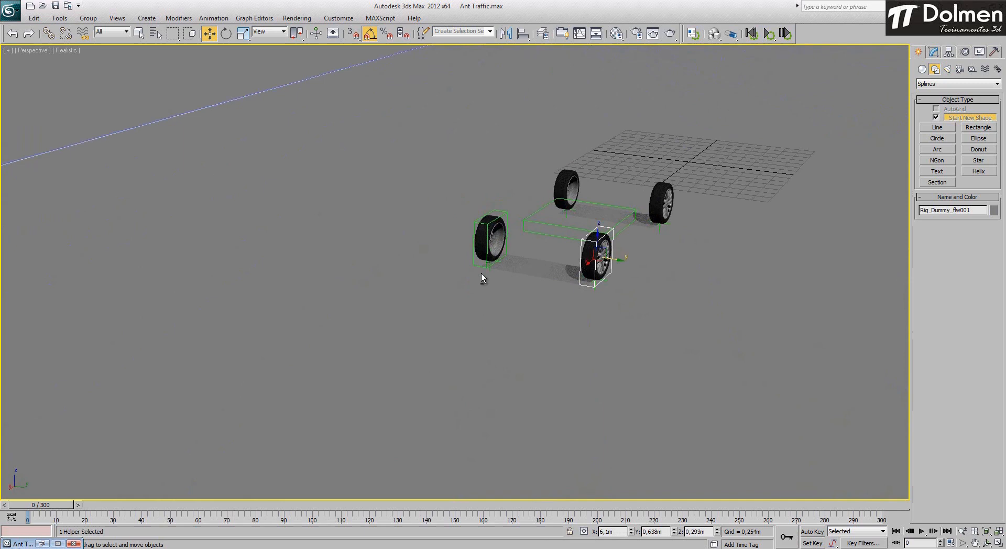
pyautogui.click(493, 234)
pyautogui.keyDown('alt'); pyautogui.moveTo(567, 246); pyautogui.dragTo(592, 275, button='middle'); pyautogui.keyUp('alt')
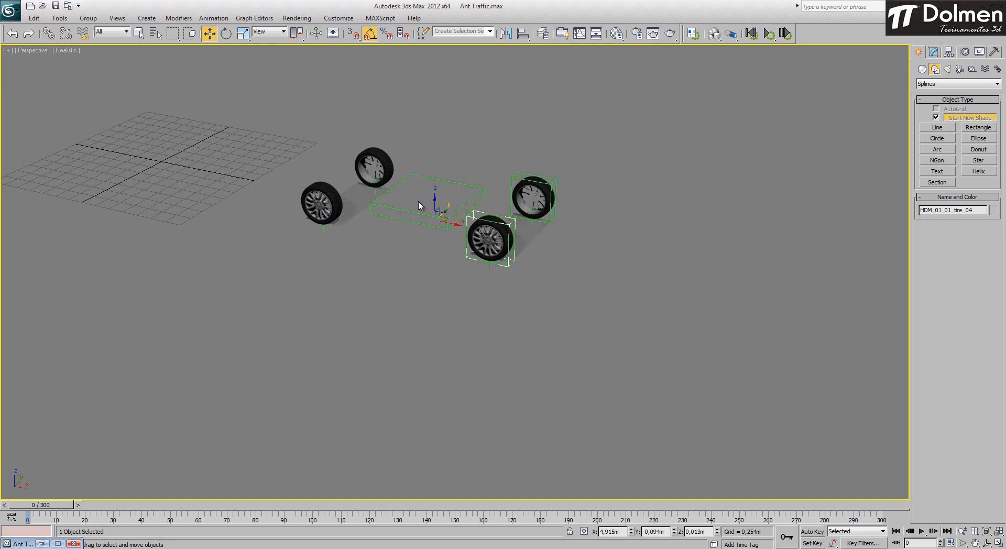
# Step: Center the pivots of both rear wheels, HDM_01_01_tire_03 and HDM_01_01_tire_01, to their objects using Affect Pivot Only
pyautogui.scroll(4, 361, 226)
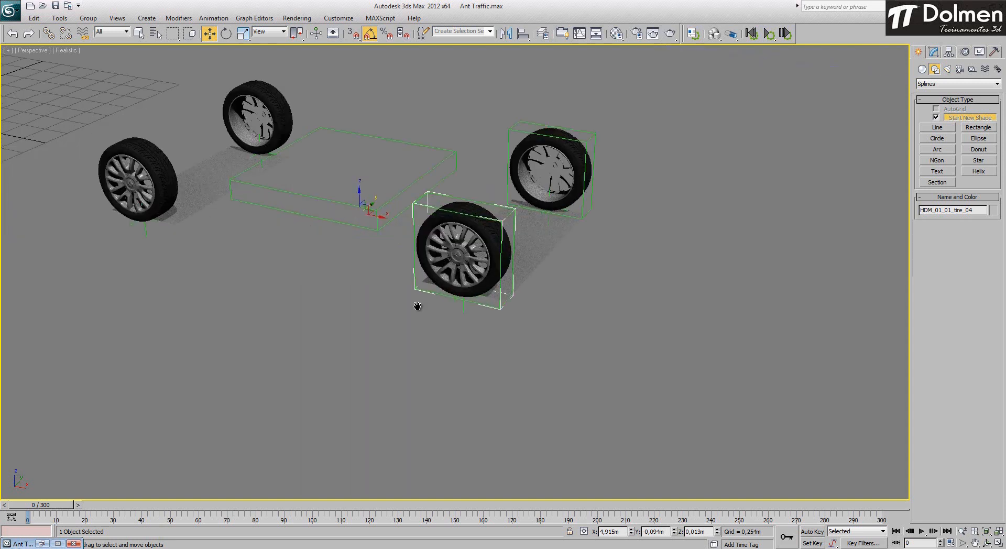
pyautogui.moveTo(417, 307); pyautogui.dragTo(424, 321, button='middle')
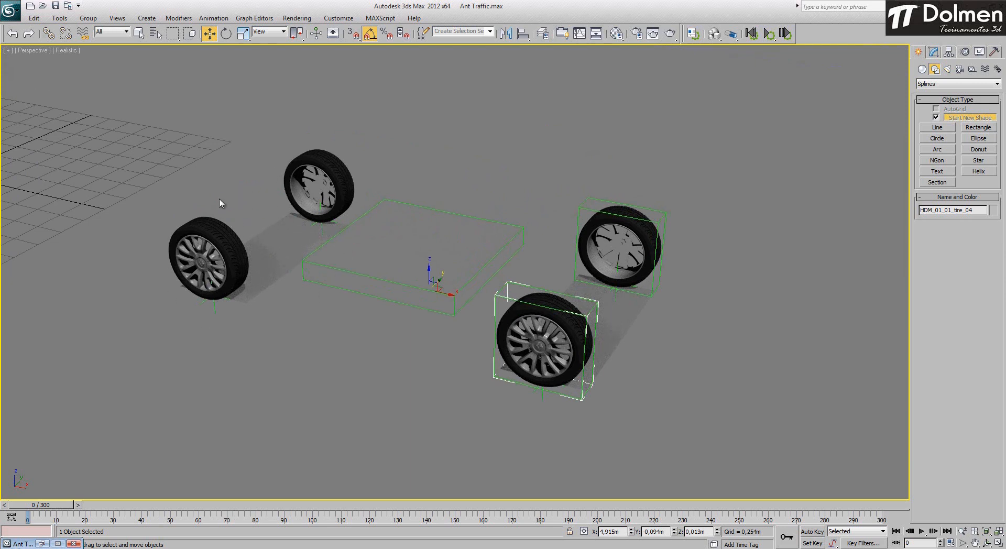
pyautogui.click(198, 222)
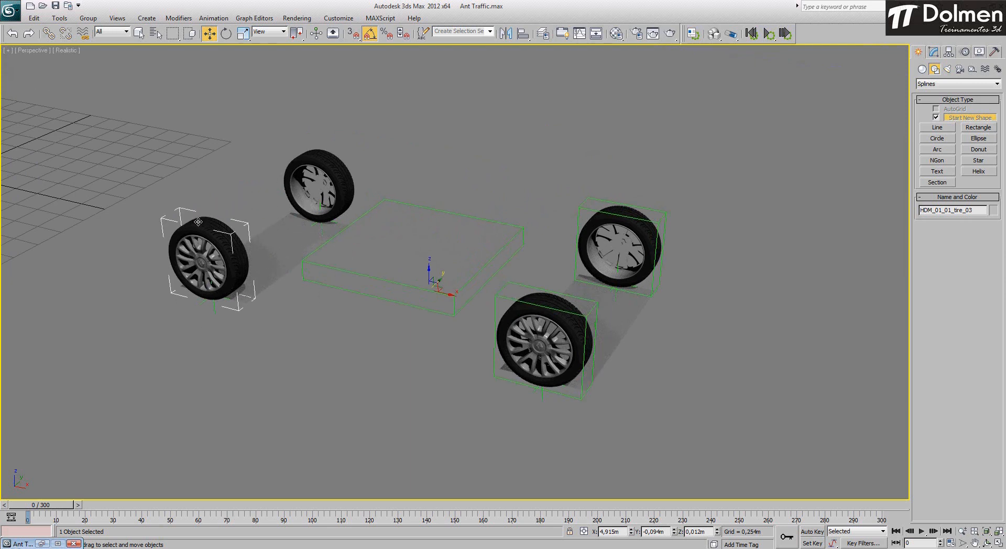
pyautogui.click(949, 52)
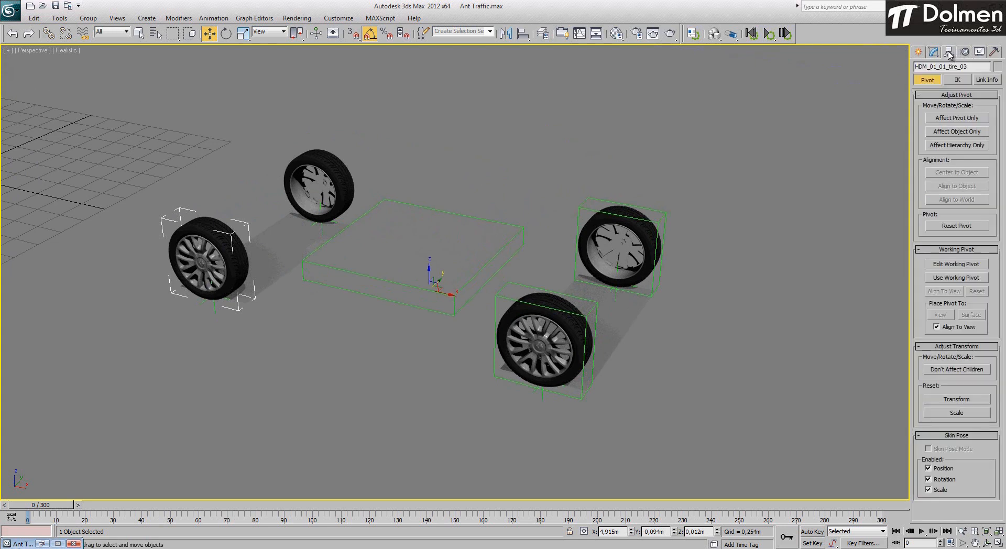
pyautogui.click(953, 119)
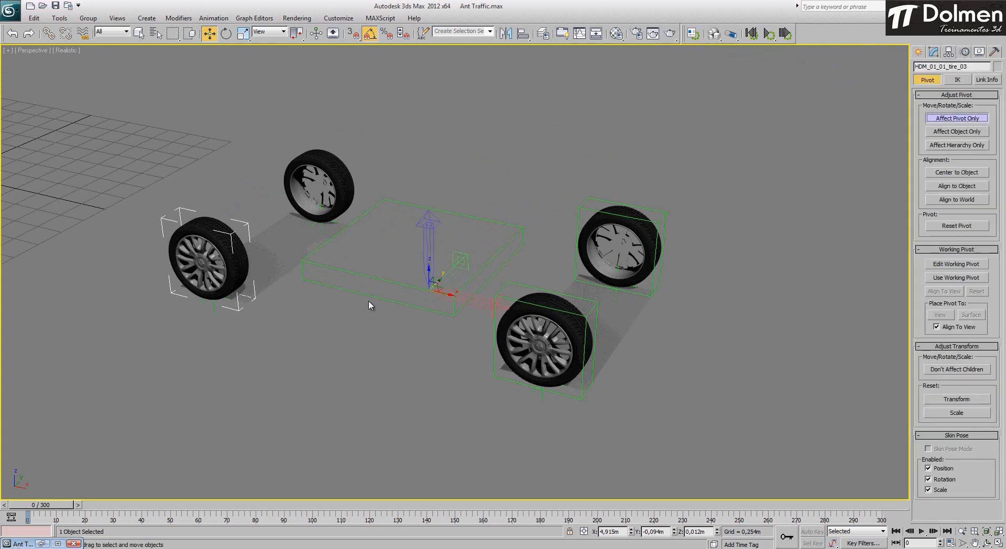
pyautogui.click(969, 177)
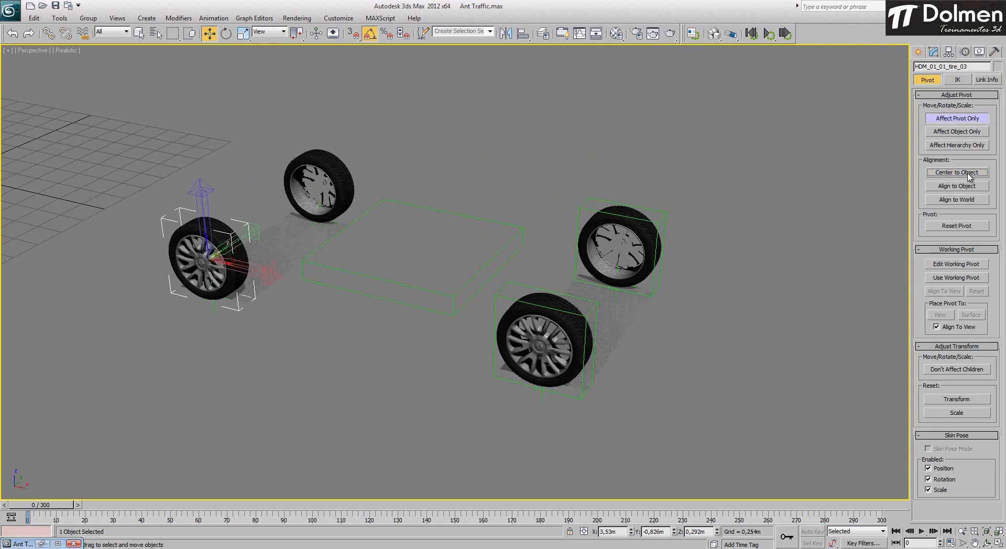
pyautogui.click(326, 170)
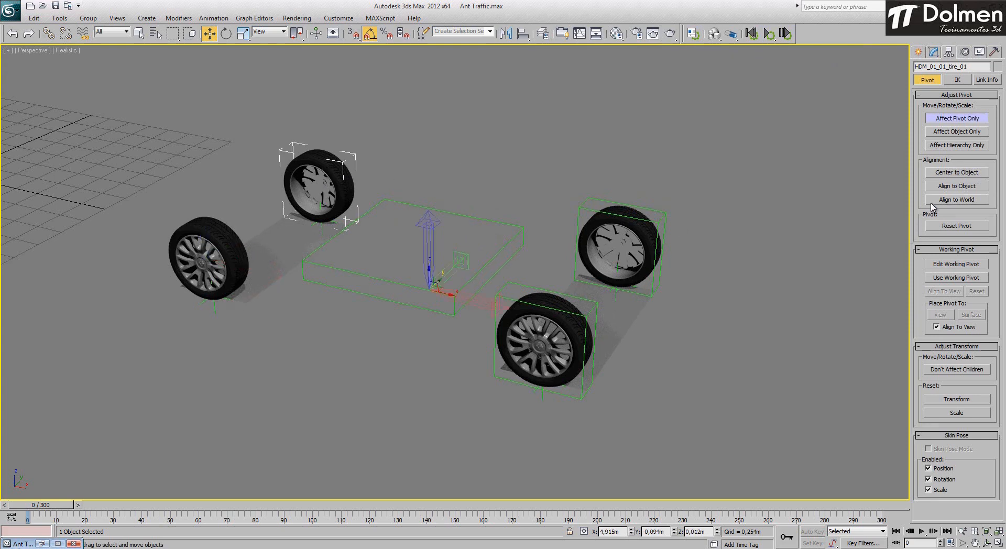
pyautogui.click(943, 178)
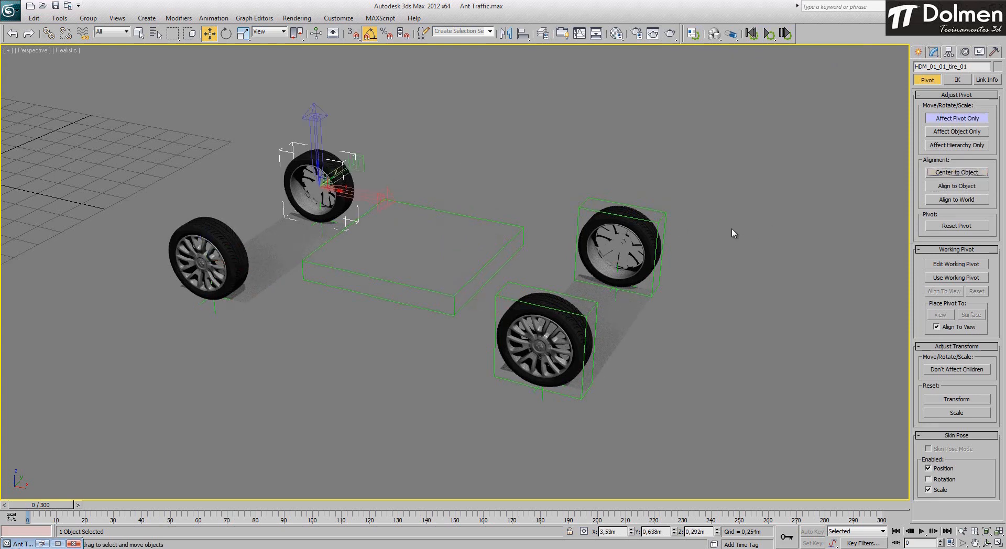
# Step: Center the pivots of both front wheels, HDM_01_01_tire_02 and HDM_01_01_tire_04, to their objects
pyautogui.click(663, 213)
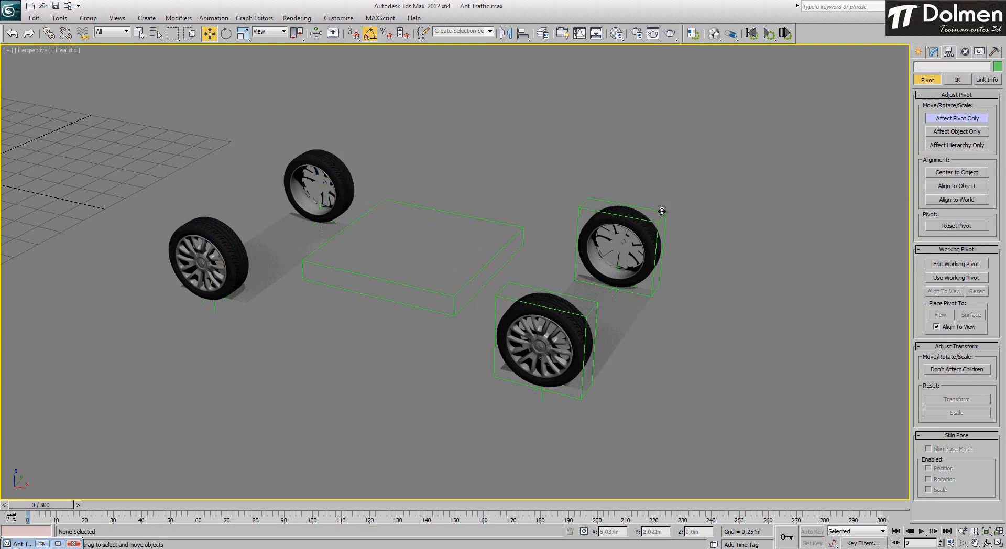
pyautogui.click(625, 201)
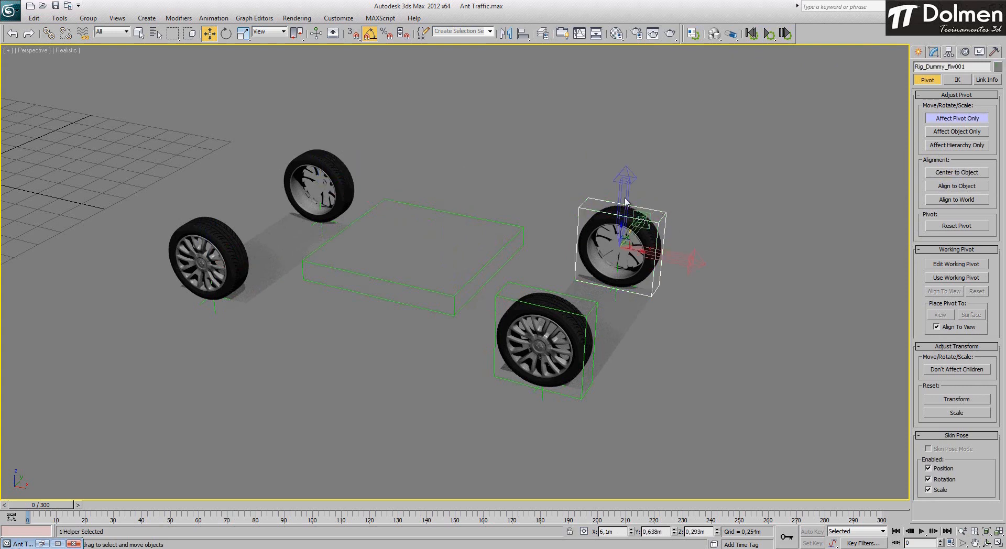
pyautogui.click(596, 217)
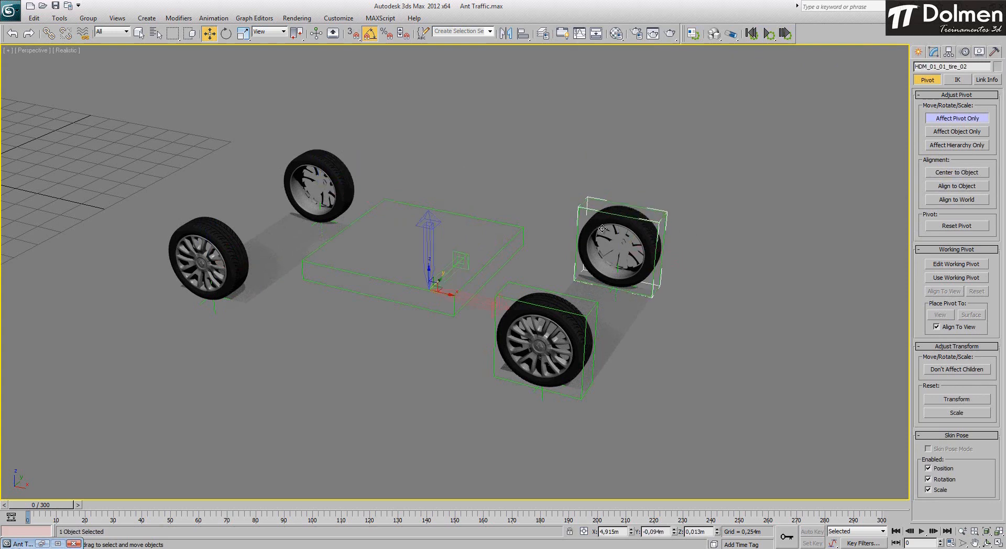
pyautogui.click(765, 246)
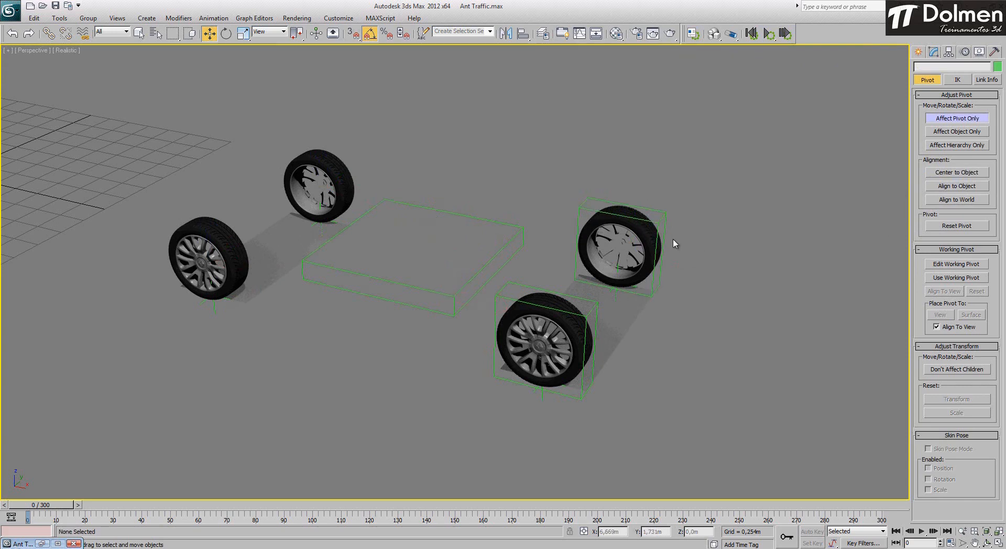
pyautogui.click(640, 234)
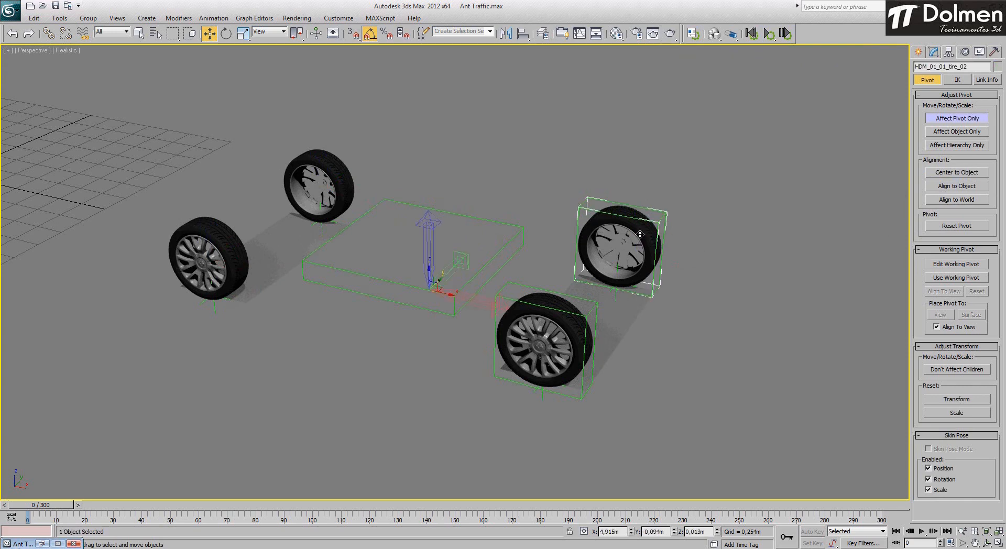
pyautogui.keyDown('alt'); pyautogui.moveTo(587, 299); pyautogui.dragTo(670, 249, button='middle'); pyautogui.keyUp('alt')
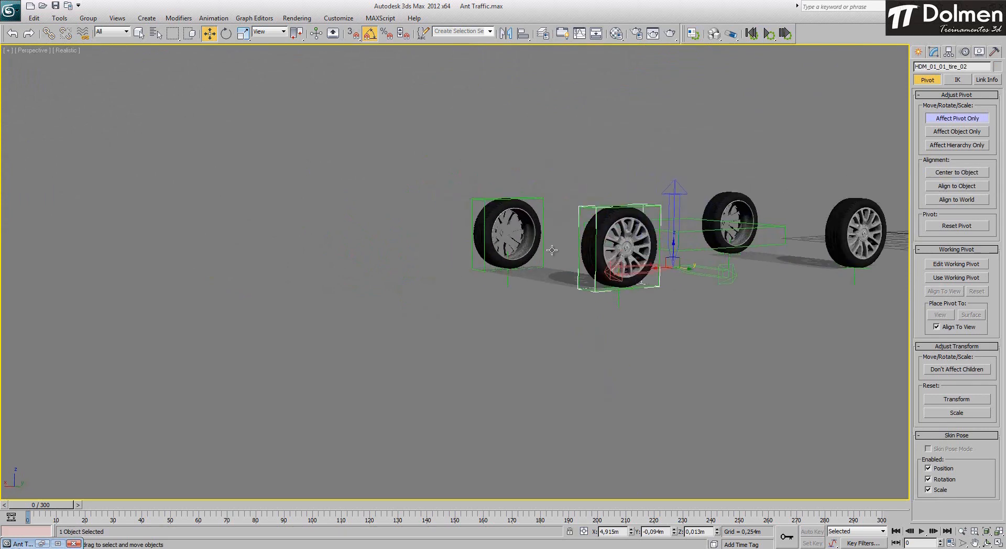
pyautogui.click(931, 174)
pyautogui.click(500, 214)
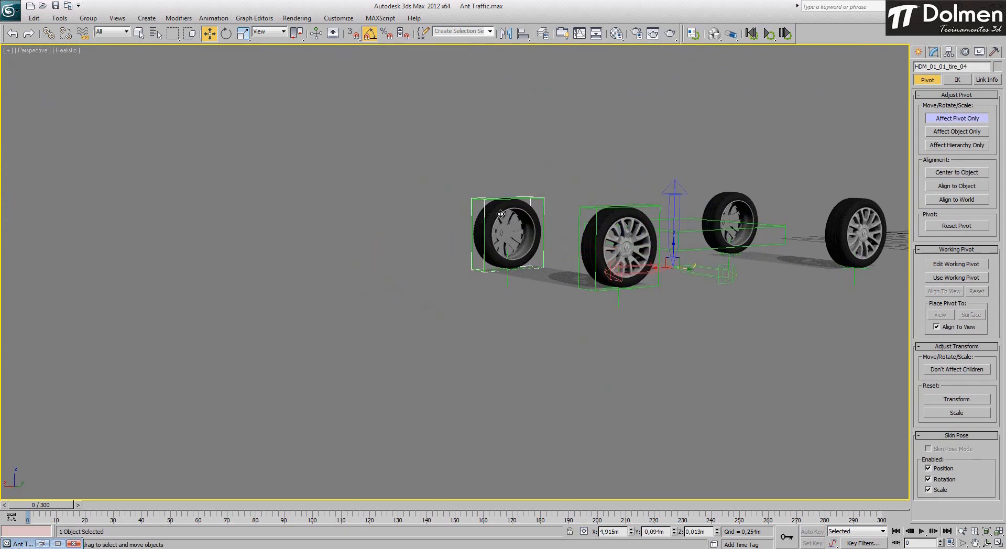
pyautogui.keyDown('alt'); pyautogui.moveTo(500, 214); pyautogui.dragTo(913, 164, button='middle'); pyautogui.keyUp('alt')
pyautogui.click(957, 173)
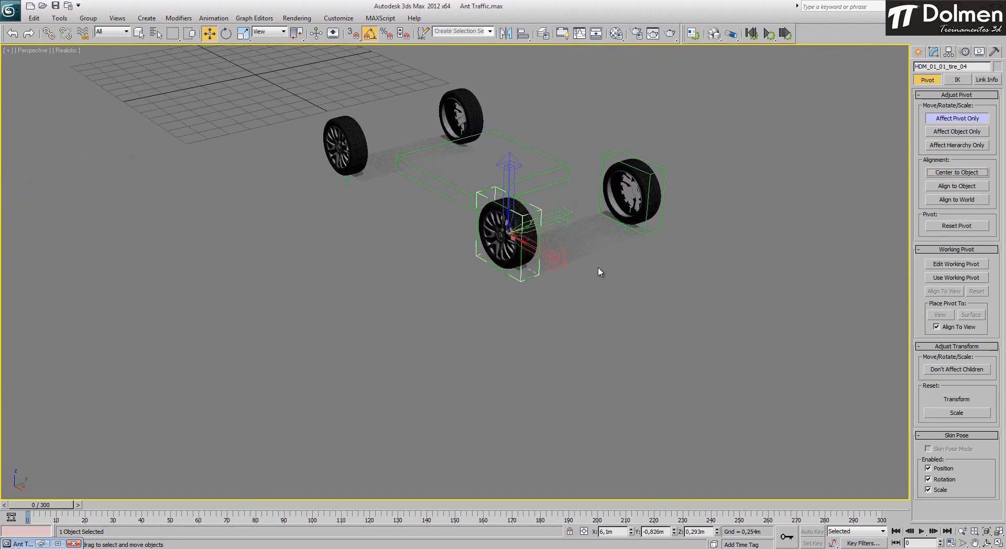
# Step: Unhide all objects to bring back the red car body
pyautogui.rightClick(607, 189)
pyautogui.press('Escape')
pyautogui.rightClick(607, 143)
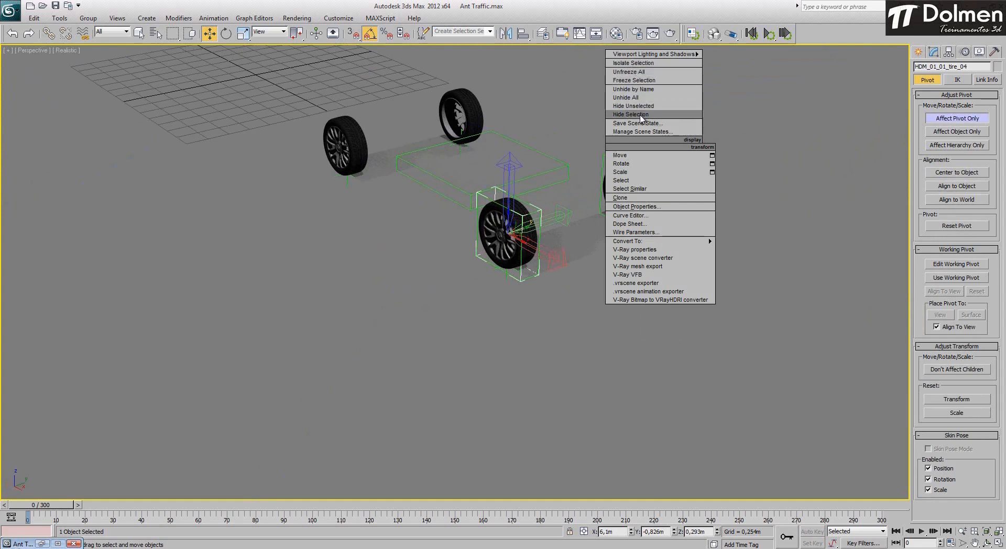
pyautogui.click(631, 97)
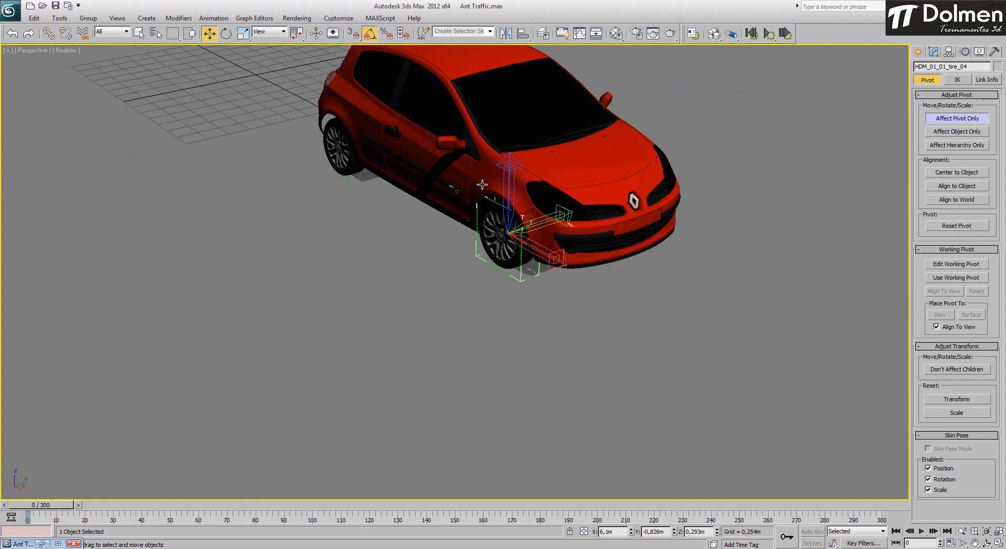
# Step: Scrub the timeline to frame 10 to check the wheels, and leave pivot adjustment mode
pyautogui.scroll(-2, 444, 218)
pyautogui.moveTo(50, 504)
pyautogui.mouseDown()
pyautogui.moveTo(84, 508)
pyautogui.moveTo(62, 507)
pyautogui.mouseUp()
pyautogui.press('w')
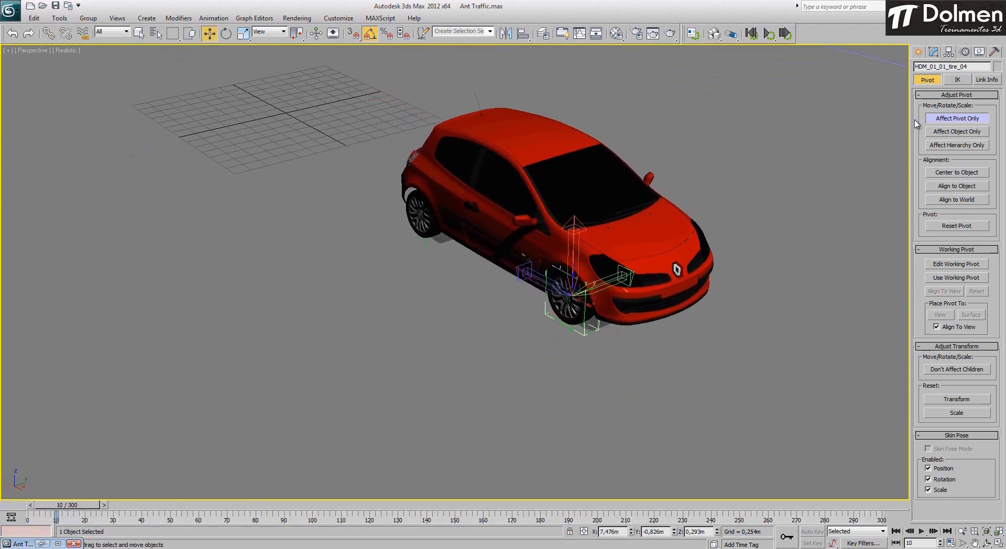
pyautogui.click(918, 51)
pyautogui.moveTo(617, 242); pyautogui.dragTo(482, 199, button='middle')
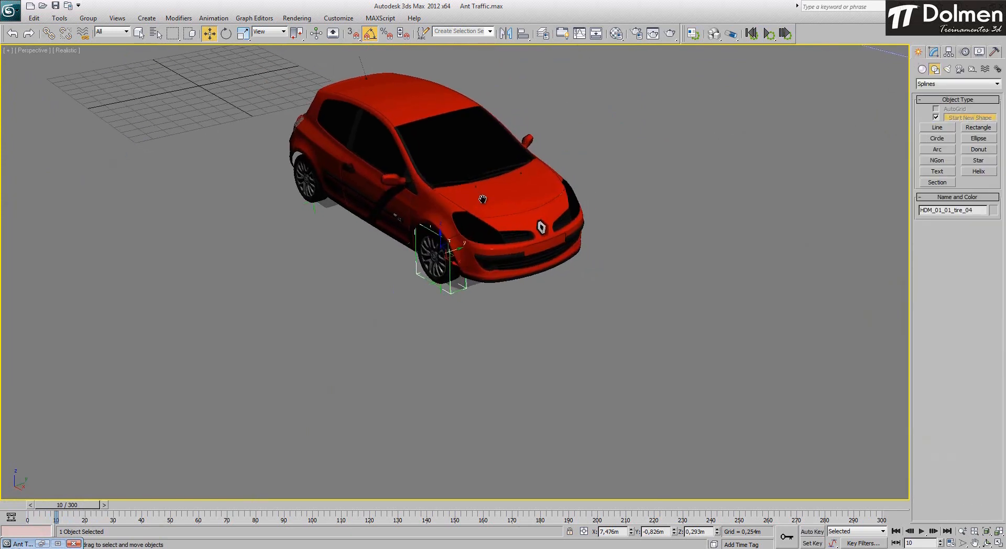
# Step: Scrub through the first frames while viewing the car and its path, and return the timeline to frame 0
pyautogui.moveTo(63, 506)
pyautogui.mouseDown()
pyautogui.moveTo(192, 529)
pyautogui.moveTo(68, 514)
pyautogui.mouseUp()
pyautogui.scroll(-4, 439, 290)
pyautogui.scroll(-2, 462, 290)
pyautogui.moveTo(569, 324); pyautogui.dragTo(312, 241, button='middle')
pyautogui.scroll(-2, 310, 241)
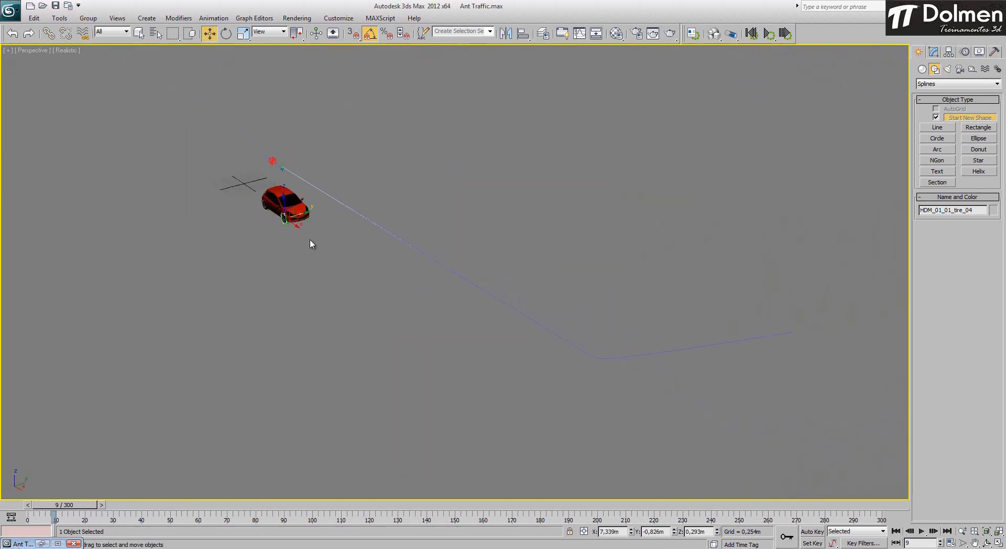
pyautogui.scroll(2, 422, 296)
pyautogui.keyDown('alt'); pyautogui.moveTo(404, 294); pyautogui.dragTo(352, 272, button='middle'); pyautogui.keyUp('alt')
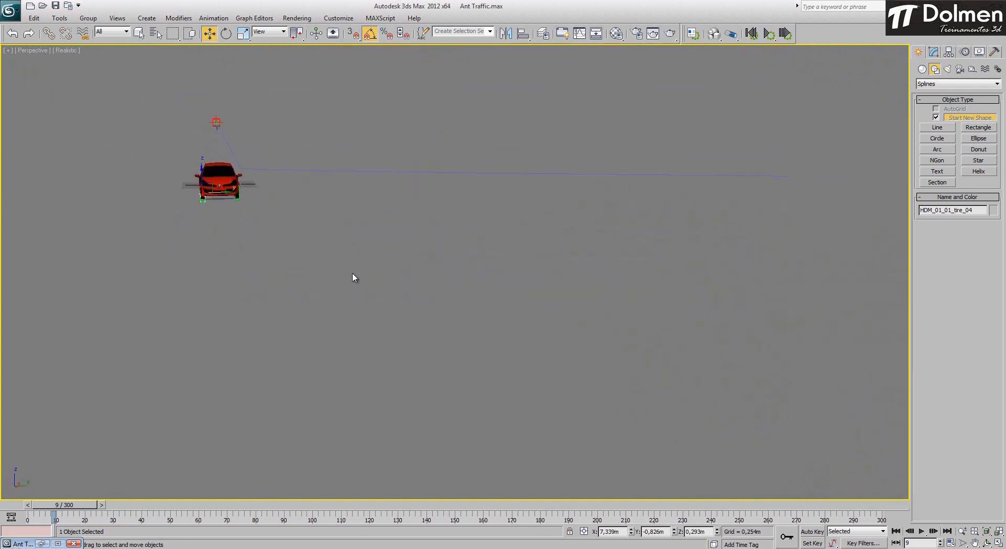
pyautogui.moveTo(84, 507); pyautogui.dragTo(33, 508)
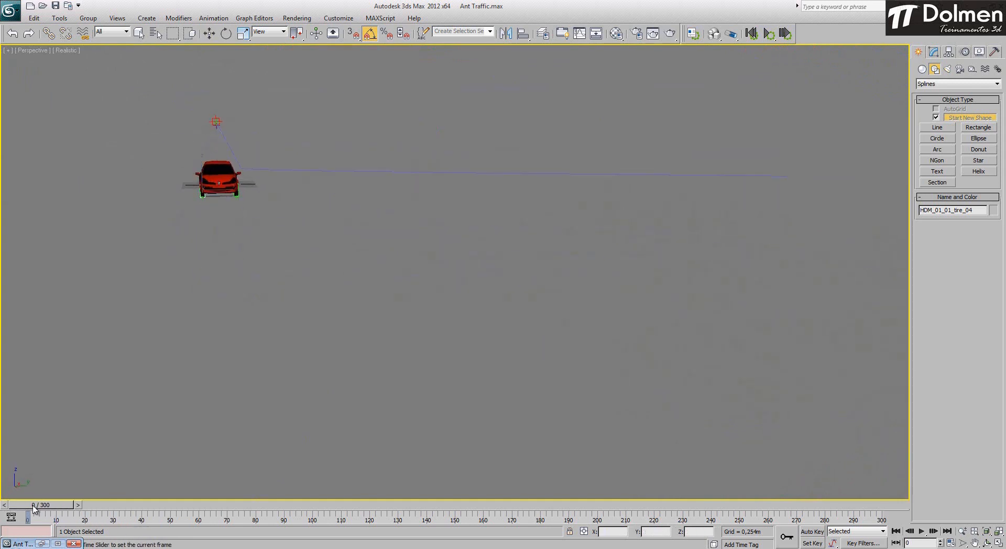
# Step: Play the animation to review the car following the whole path, and stop playback
pyautogui.click(923, 532)
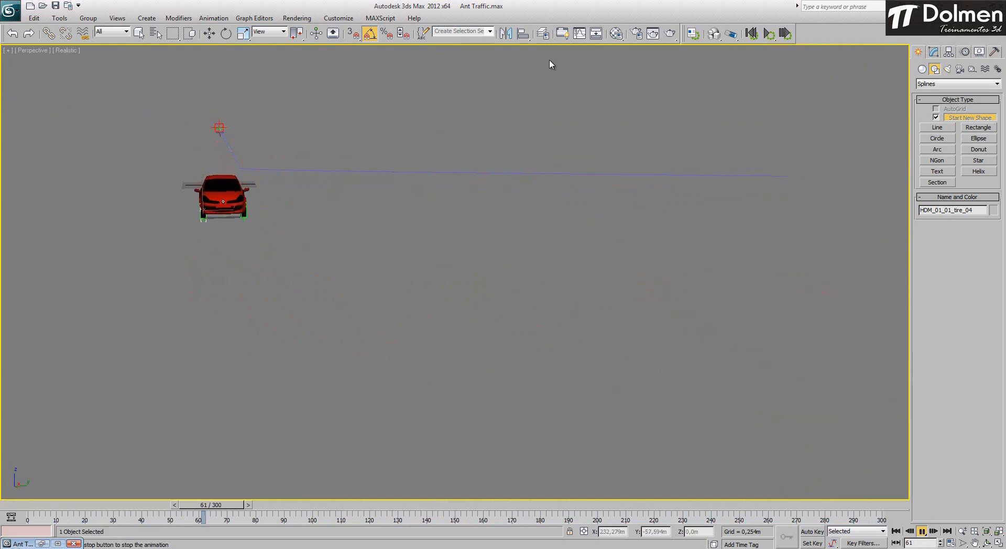
pyautogui.keyDown('alt'); pyautogui.moveTo(294, 258); pyautogui.dragTo(337, 272, button='middle'); pyautogui.keyUp('alt')
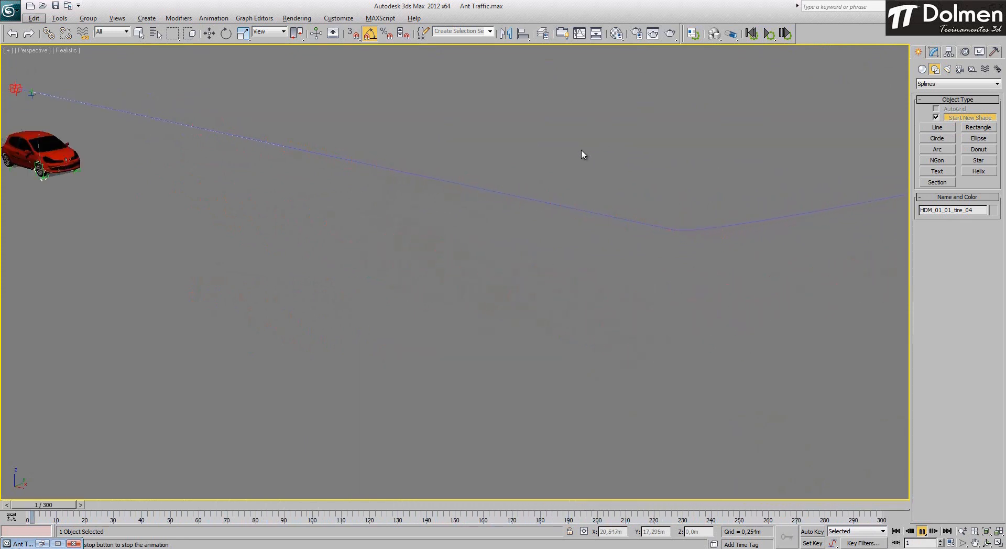
pyautogui.moveTo(581, 153); pyautogui.dragTo(581, 161, button='middle')
pyautogui.scroll(-4, 580, 160)
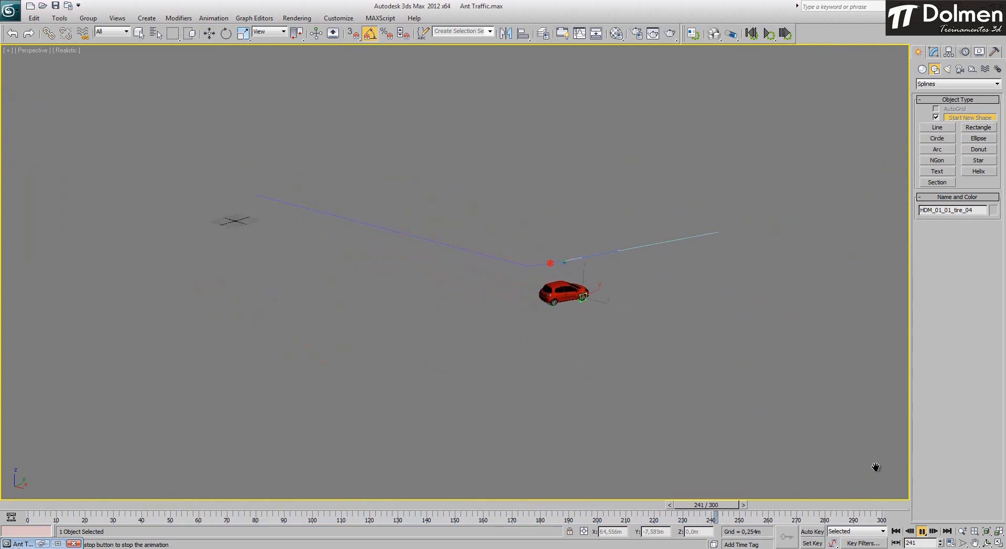
pyautogui.press('/')
pyautogui.press('w')
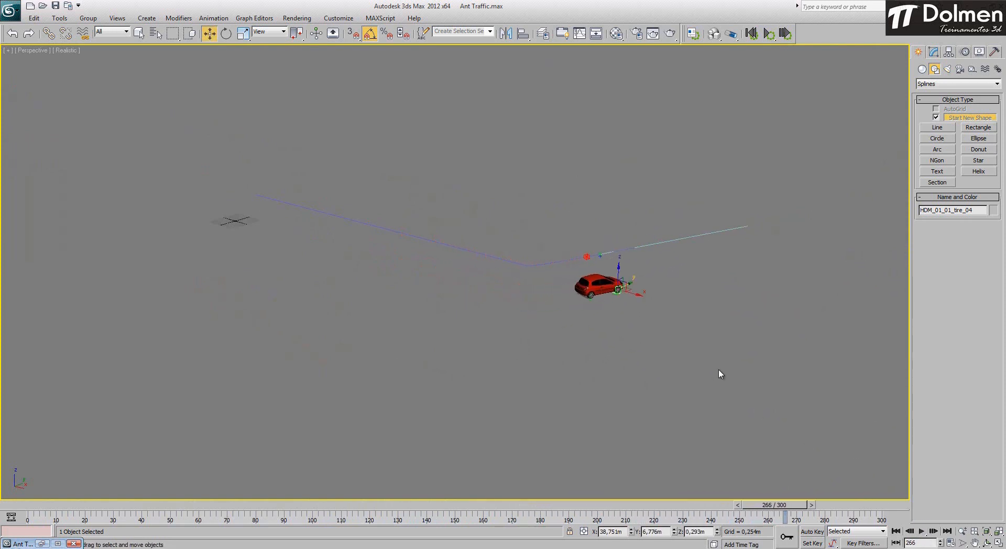
# Step: Select the rig's main controller, examine its modifier and motion settings, and display its trajectory while nudging it
pyautogui.click(588, 258)
pyautogui.click(935, 53)
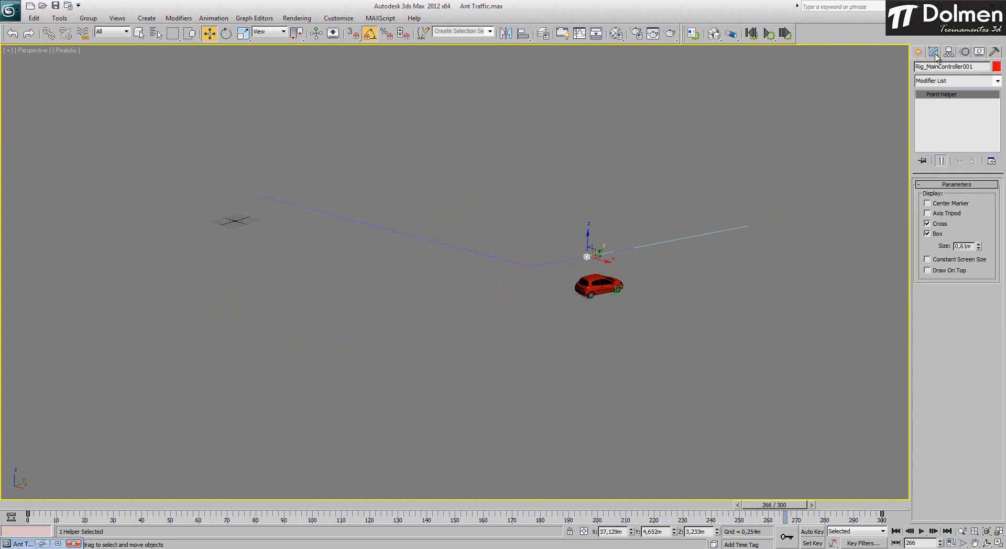
pyautogui.click(964, 52)
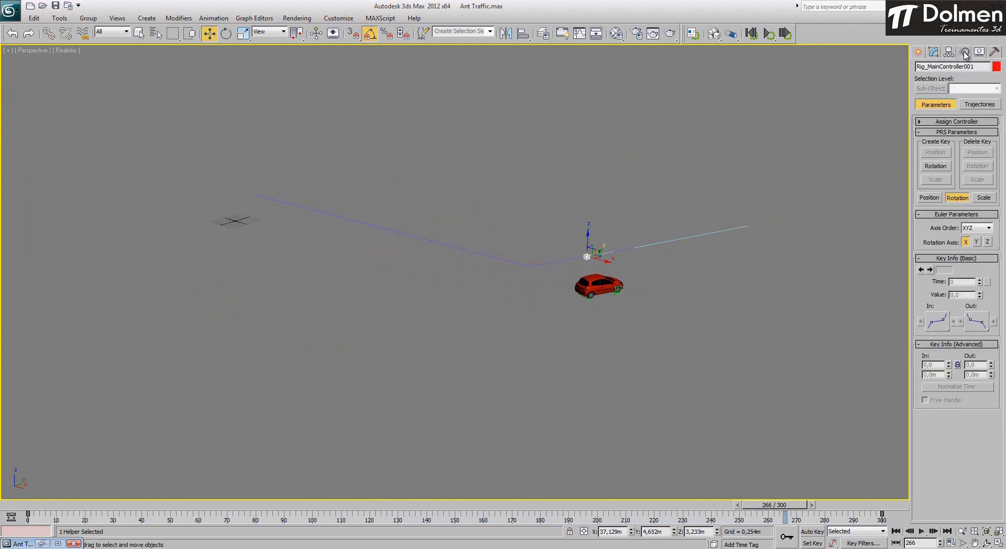
pyautogui.click(970, 105)
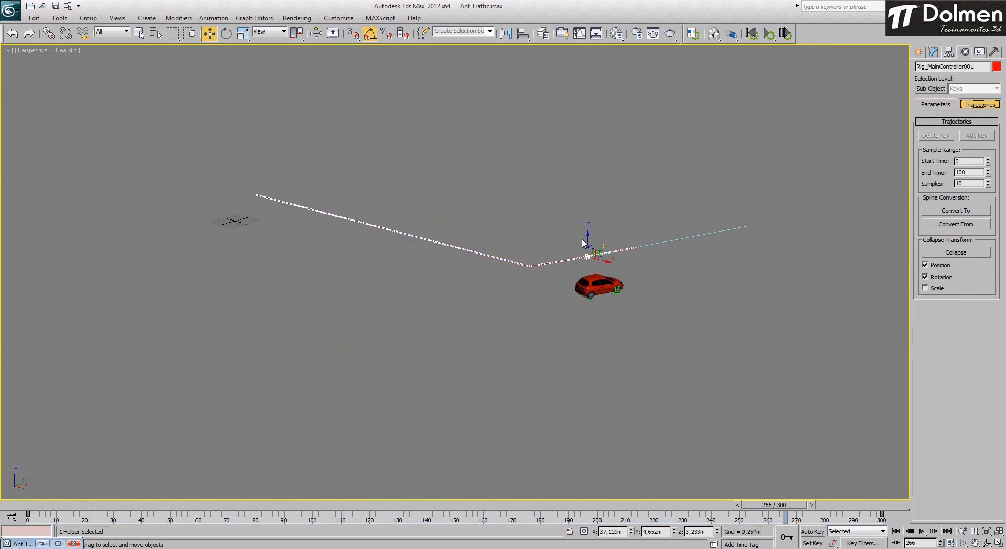
pyautogui.moveTo(589, 234); pyautogui.dragTo(592, 233)
pyautogui.click(976, 105)
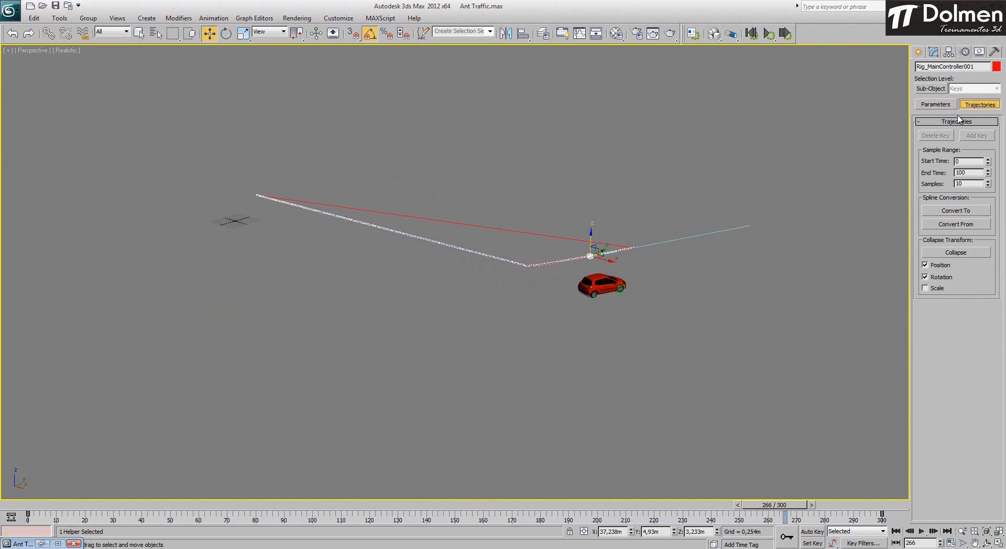
pyautogui.click(919, 52)
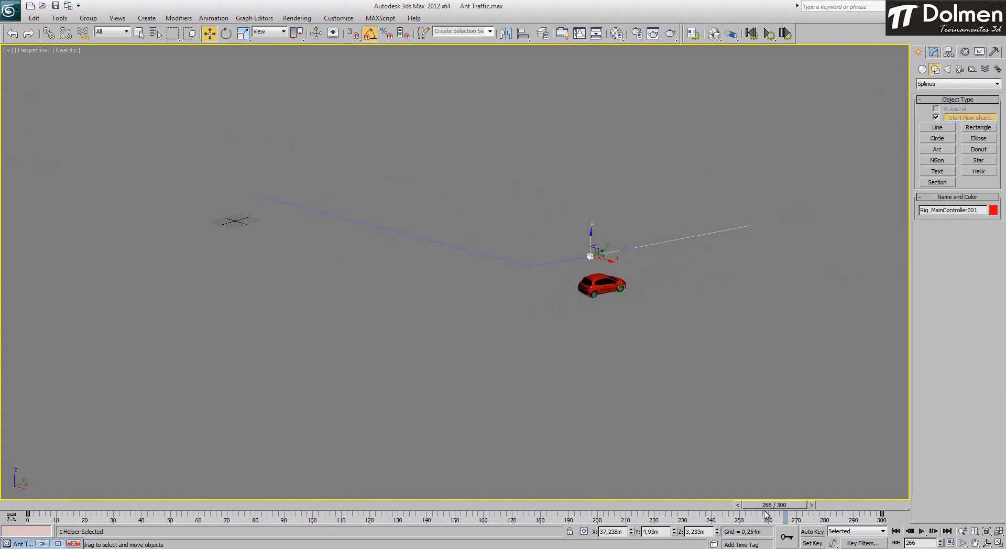
# Step: Return the timeline to frame 0 and apply Link Selected Rigs to Path to the main controller in Ant Traffic Simulator
pyautogui.moveTo(774, 507); pyautogui.dragTo(36, 495)
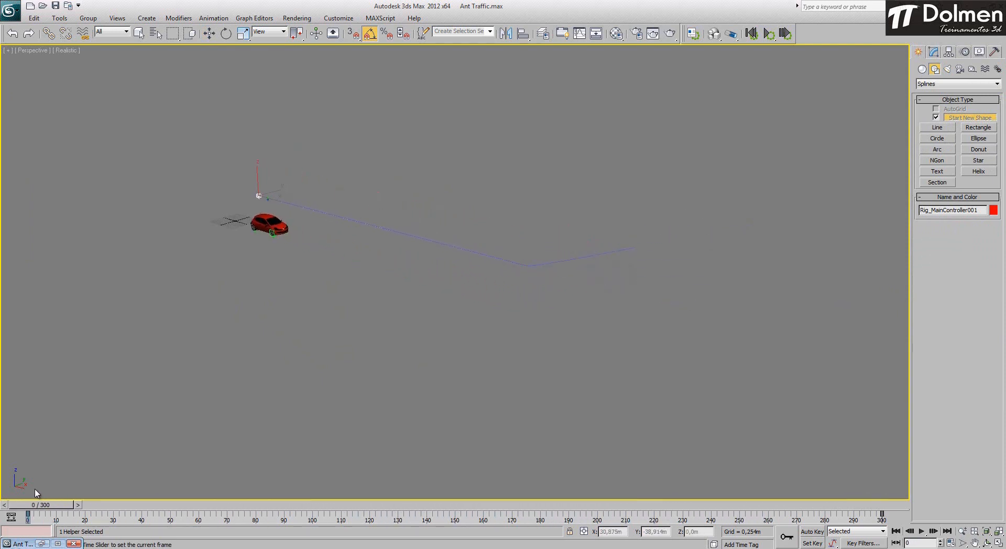
pyautogui.press('w')
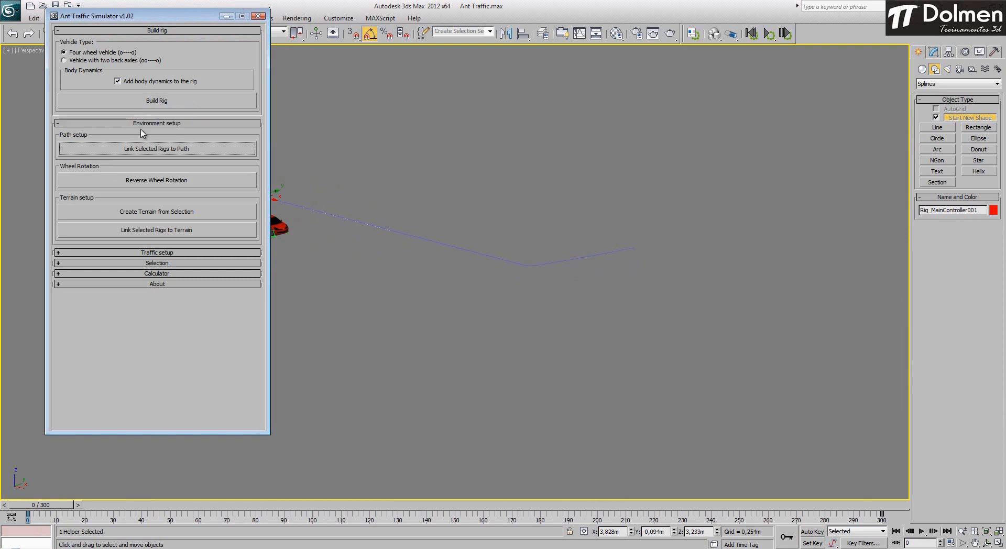
pyautogui.click(132, 150)
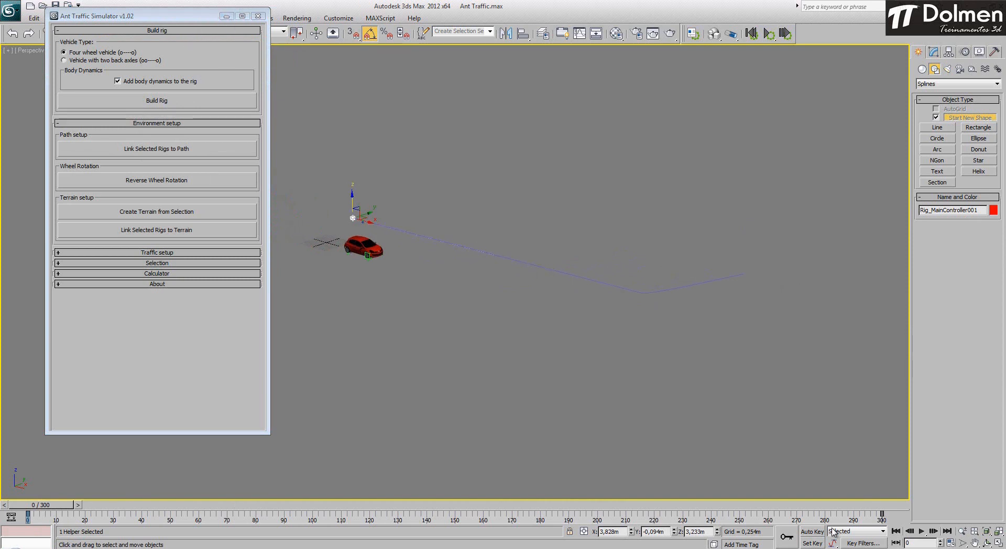
# Step: Play and scrub the animation to review the car's motion, inspect the car body's modifiers, and return to frame 0
pyautogui.click(921, 531)
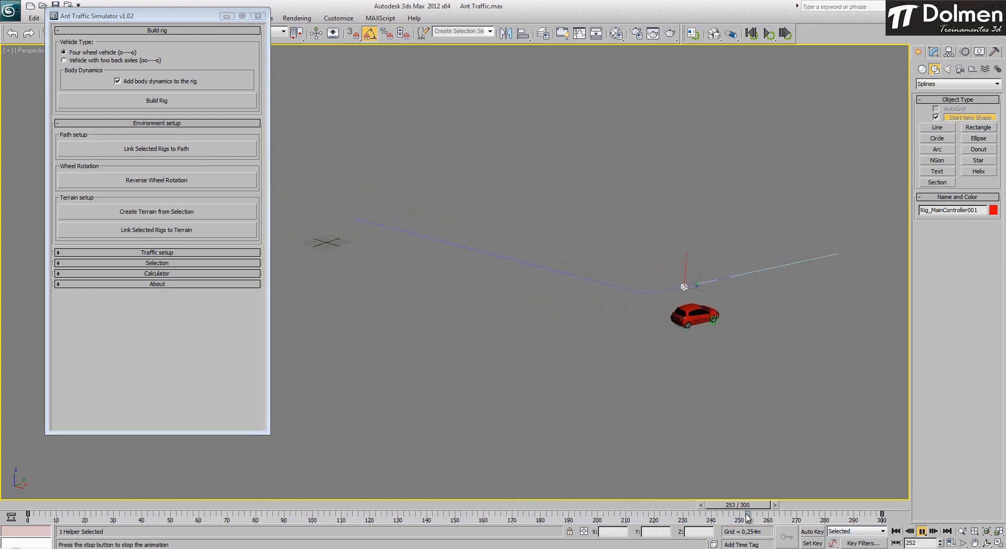
pyautogui.click(748, 508)
pyautogui.moveTo(751, 514); pyautogui.dragTo(492, 514)
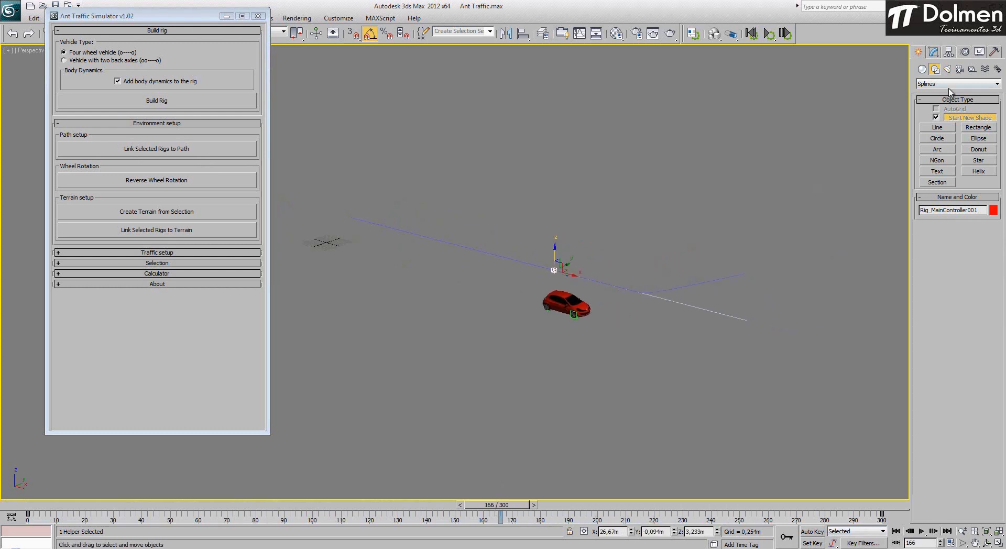
pyautogui.click(933, 53)
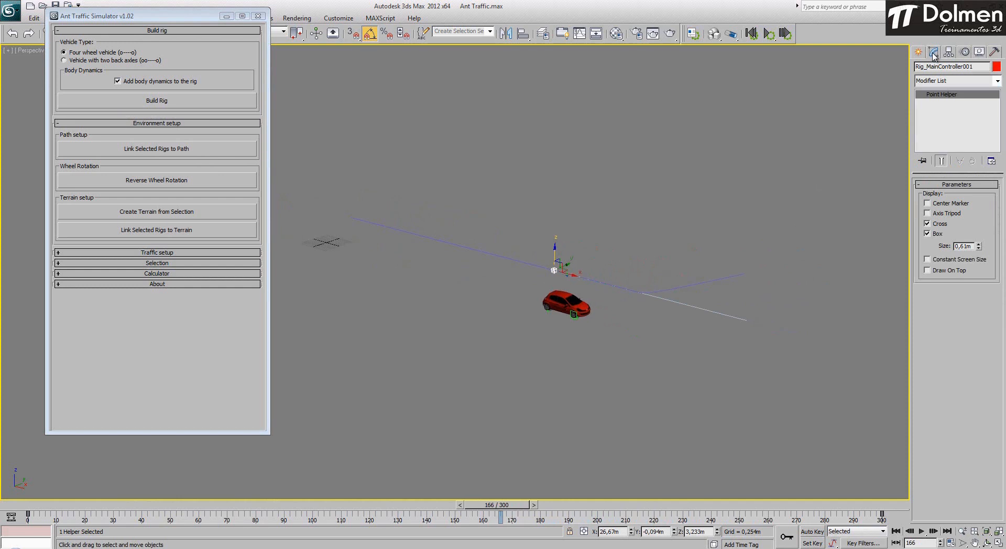
pyautogui.click(565, 297)
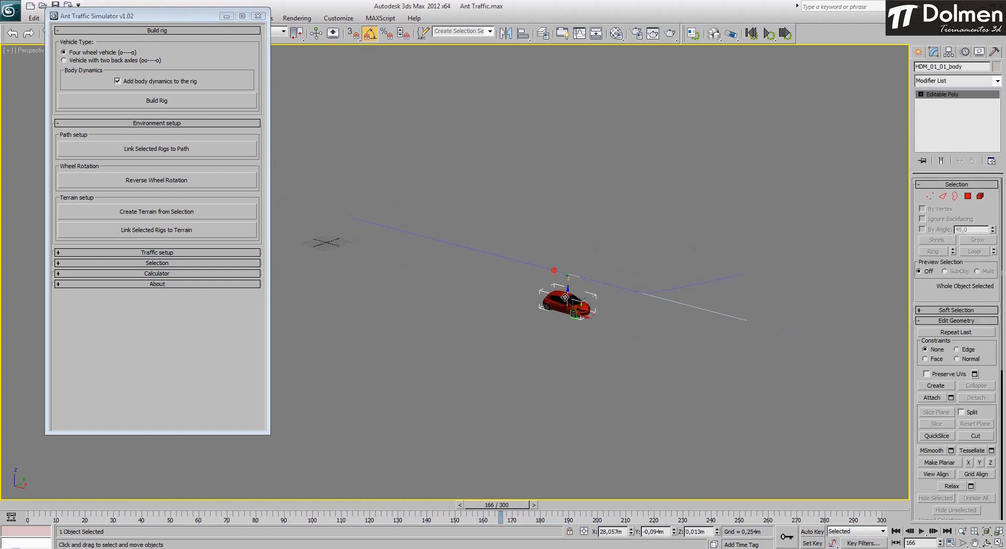
pyautogui.moveTo(499, 511); pyautogui.dragTo(18, 506)
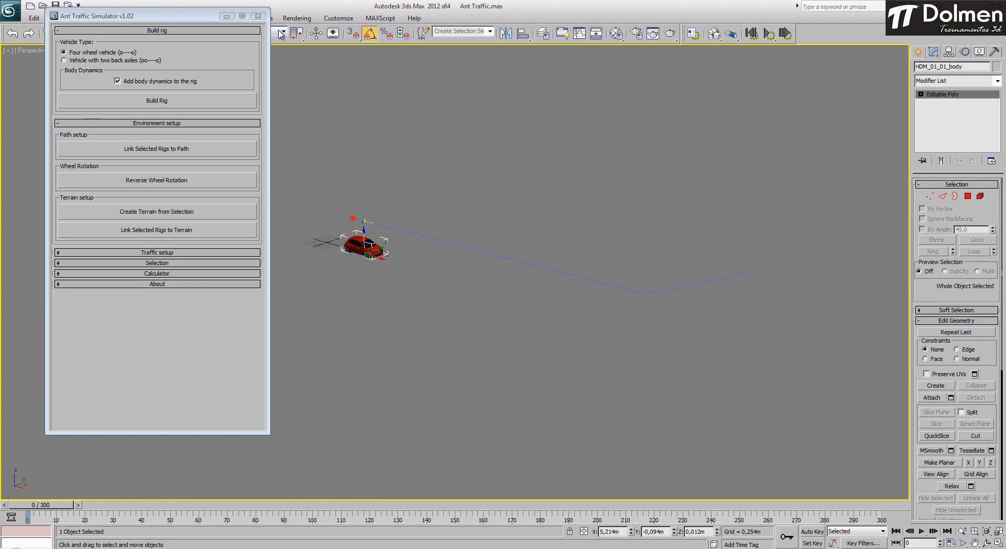
# Step: Close Ant Traffic Simulator and open the scene Ant Traffic02.max
pyautogui.click(260, 16)
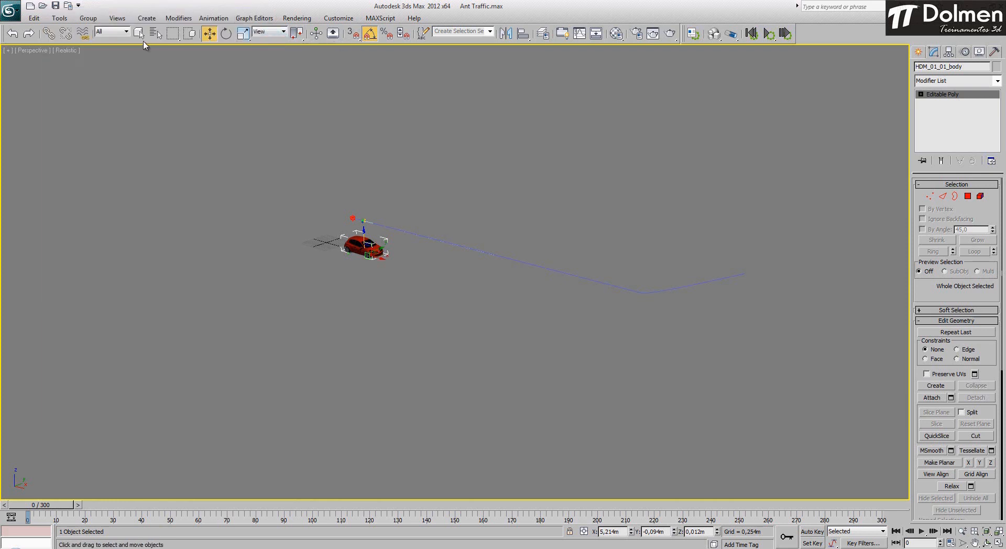
pyautogui.click(15, 15)
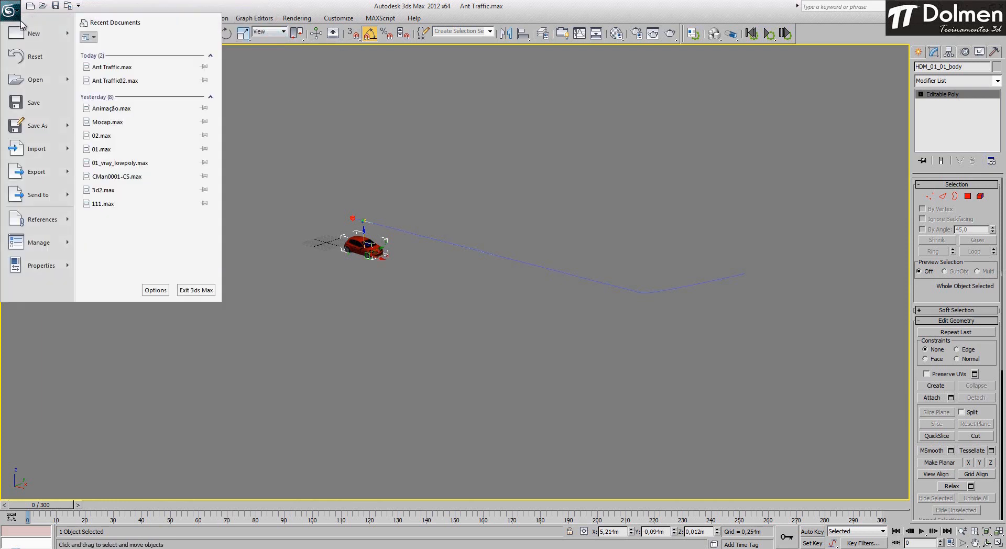
pyautogui.click(116, 80)
pyautogui.click(513, 315)
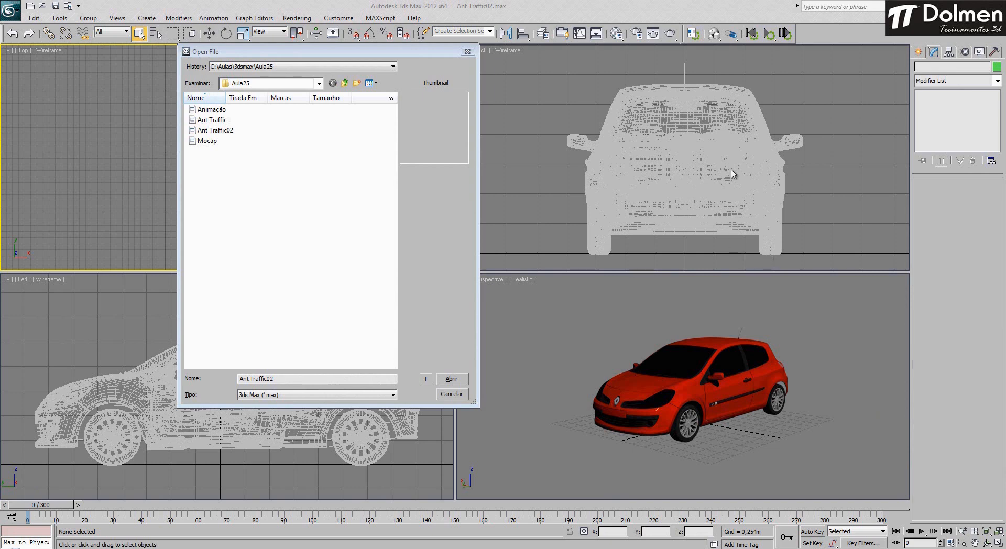
pyautogui.doubleClick(225, 131)
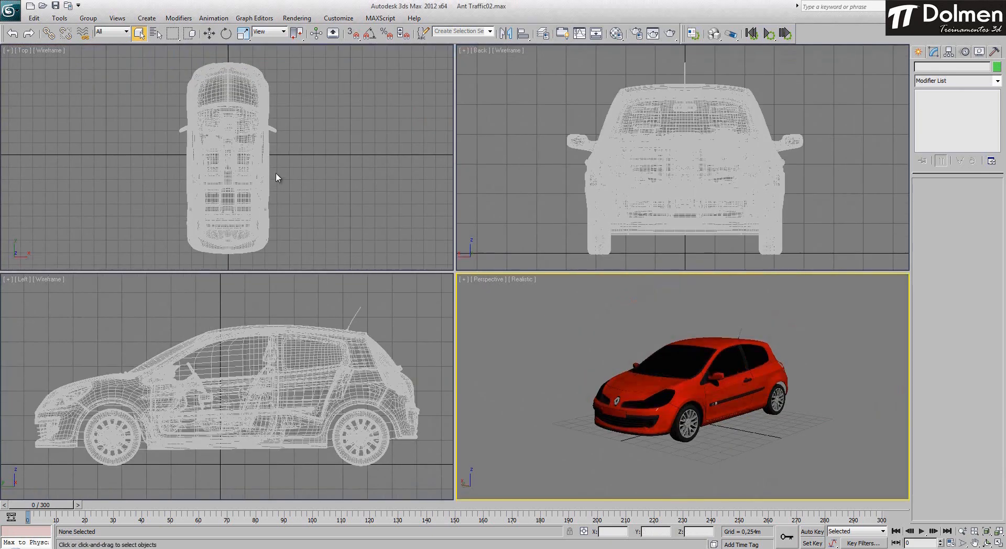
# Step: Select the rear and front wheels in the Left view to check that they are separate objects
pyautogui.click(276, 176)
pyautogui.click(370, 457)
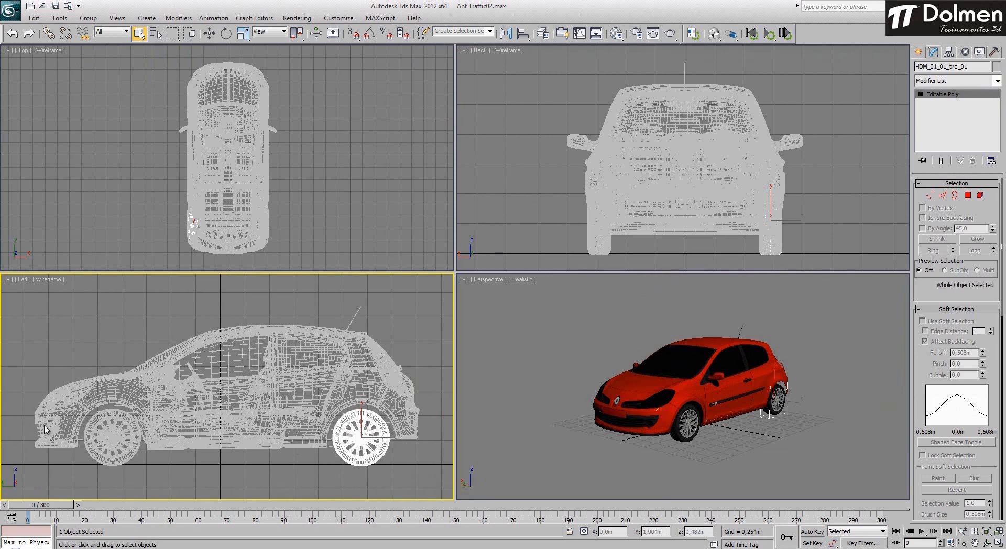
pyautogui.click(92, 455)
# Step: Select the whole car and rotate it 90 degrees clockwise in the Top view with angle snap on
pyautogui.scroll(-5, 304, 132)
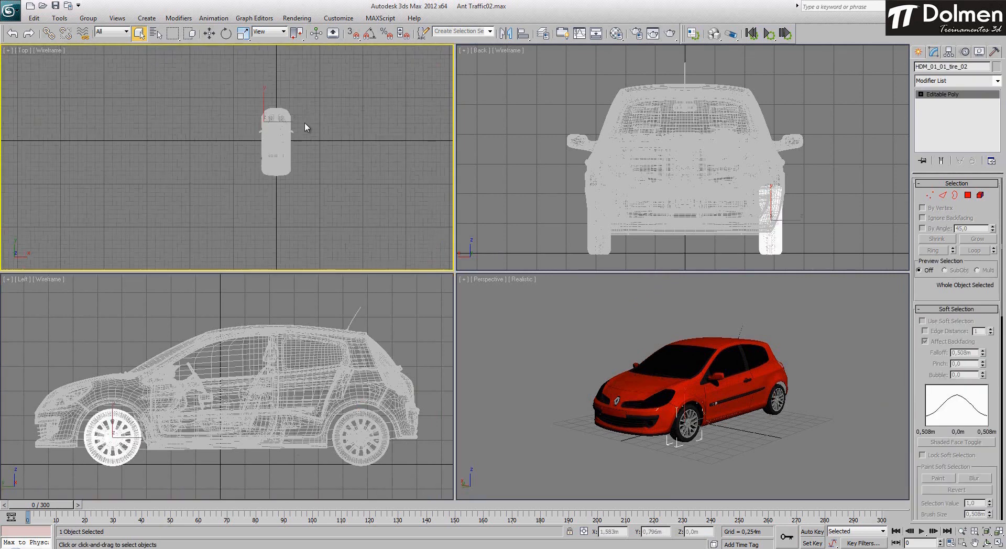
pyautogui.hotkey('ctrl', 'a')
pyautogui.press('e')
pyautogui.press('a')
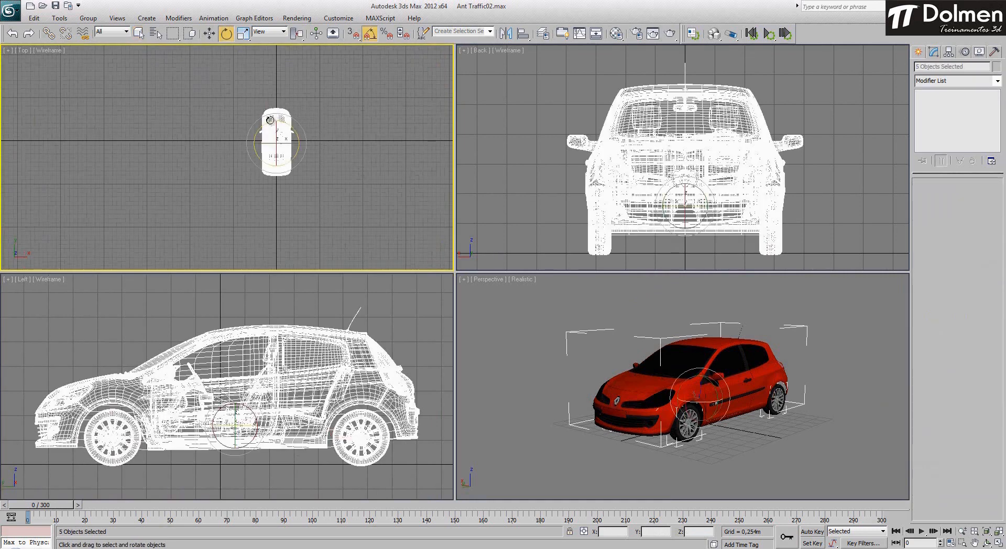
pyautogui.moveTo(249, 148); pyautogui.dragTo(244, 100)
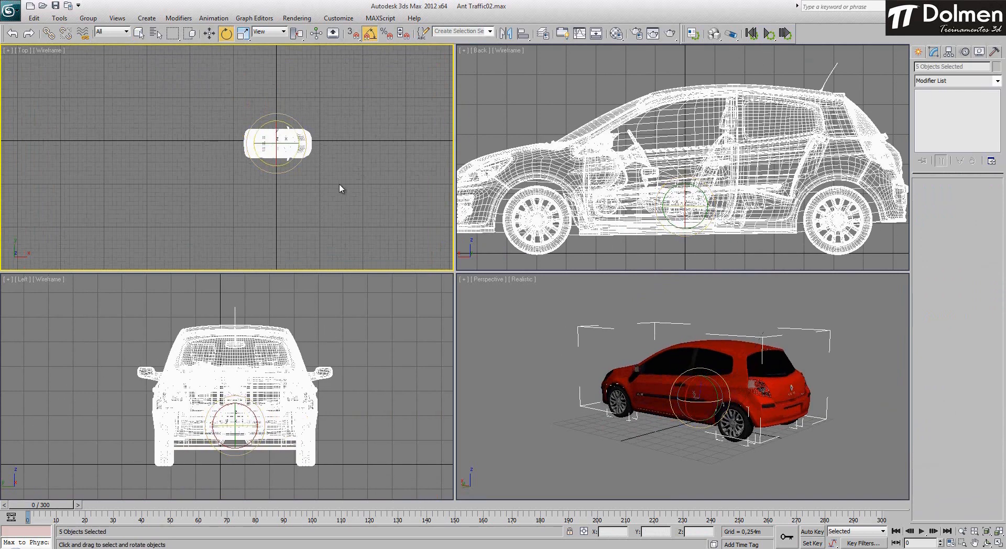
# Step: Create a plane about 26.5 m long and 98.4 m wide in the Top view, with the car near its lower-left corner
pyautogui.scroll(-3, 309, 138)
pyautogui.moveTo(295, 140); pyautogui.dragTo(163, 181, button='middle')
pyautogui.click(917, 54)
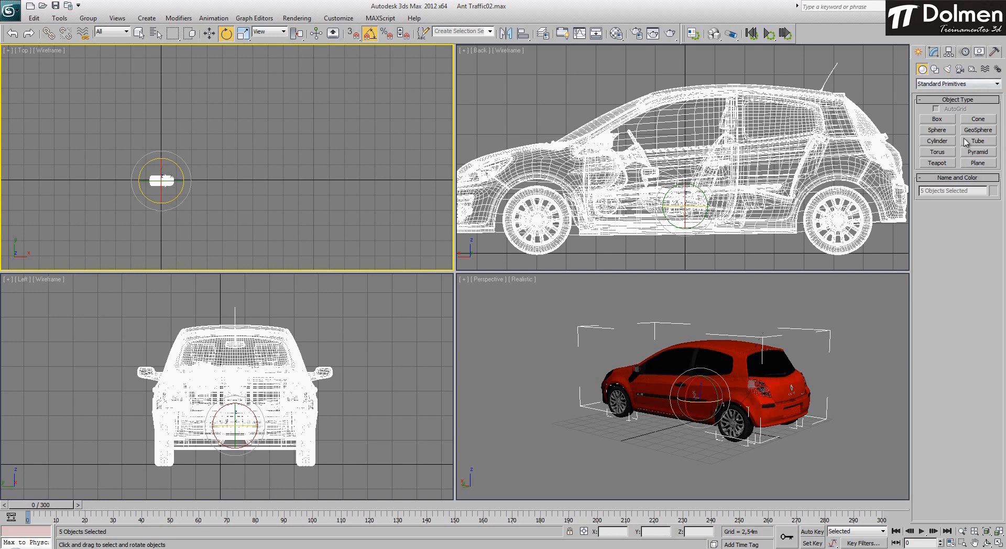
pyautogui.click(978, 163)
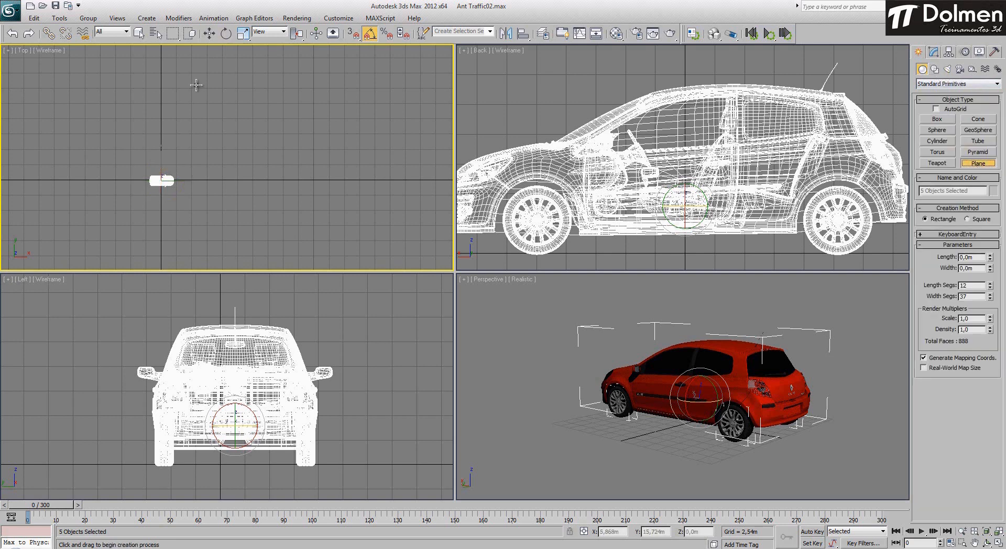
pyautogui.moveTo(181, 143); pyautogui.dragTo(195, 125, button='middle')
pyautogui.moveTo(148, 153); pyautogui.dragTo(80, 158, button='middle')
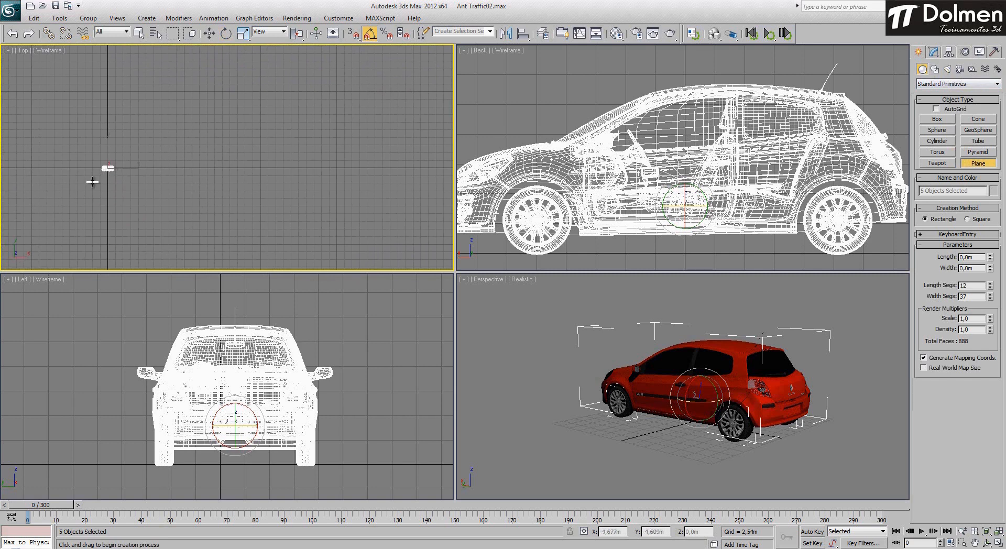
pyautogui.moveTo(95, 178); pyautogui.dragTo(392, 98)
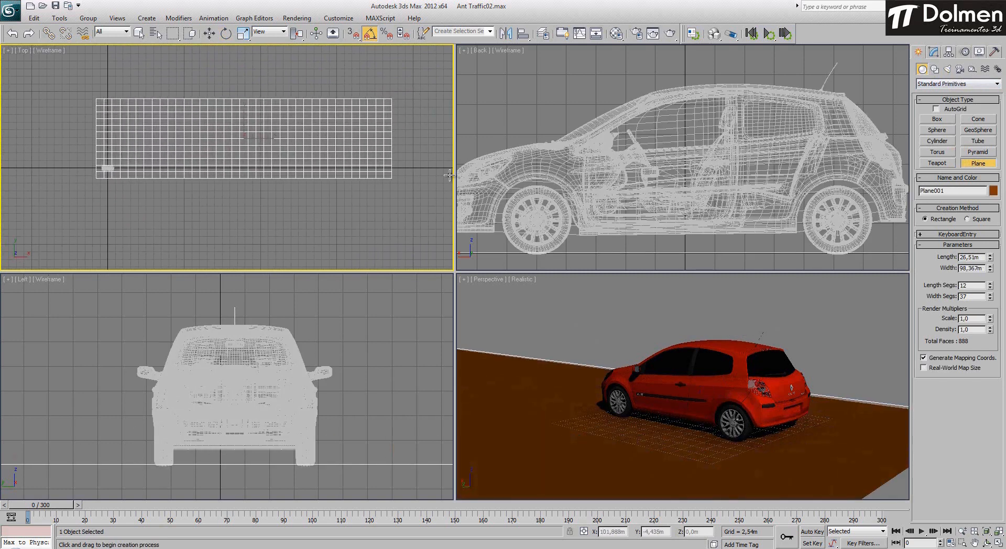
# Step: Set the plane to 24 length and 74 width segments and convert it to Editable Poly
pyautogui.moveTo(990, 284); pyautogui.dragTo(991, 277)
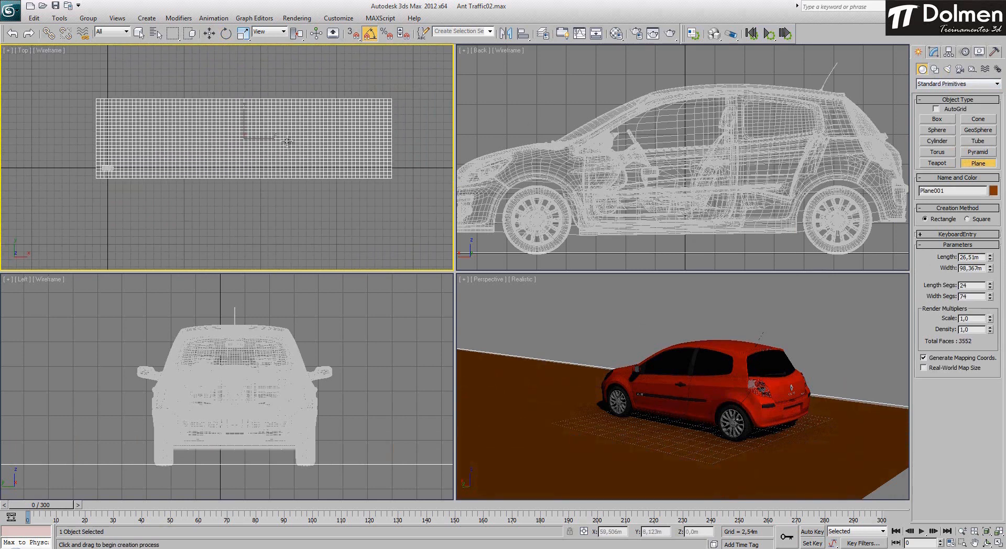
pyautogui.press('e')
pyautogui.rightClick(302, 140)
pyautogui.moveTo(405, 234)
pyautogui.click(440, 242)
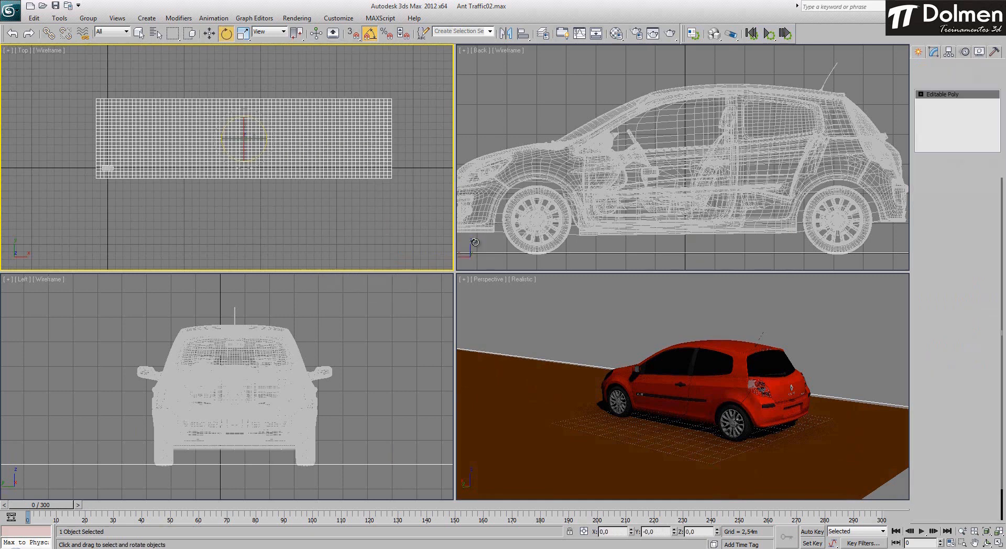
# Step: Show edged faces and soft-select a polygon on the plane near its lower long edge, with a falloff of 9.84 m
pyautogui.moveTo(569, 339); pyautogui.dragTo(755, 381, button='middle')
pyautogui.scroll(-6, 754, 380)
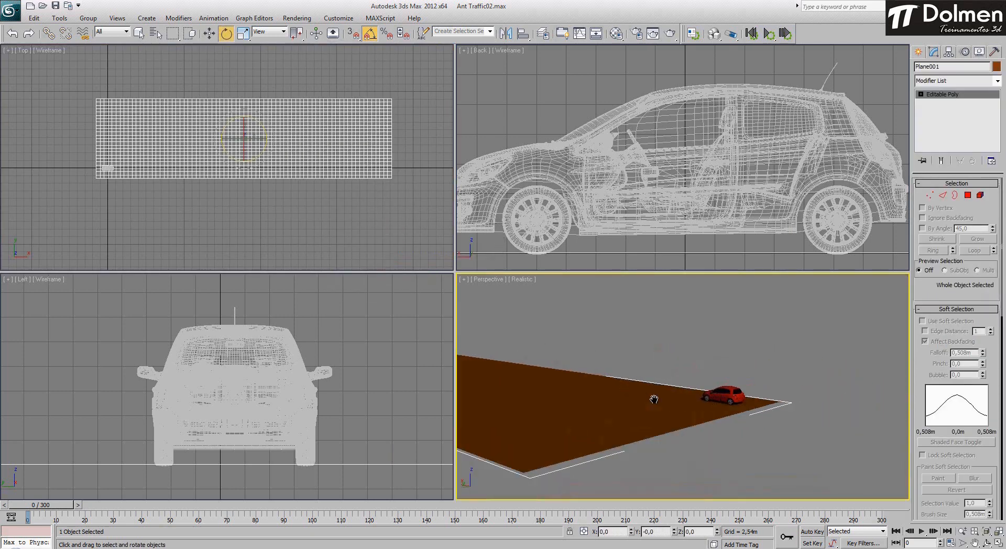
pyautogui.scroll(2, 778, 426)
pyautogui.scroll(-1, 770, 429)
pyautogui.click(968, 195)
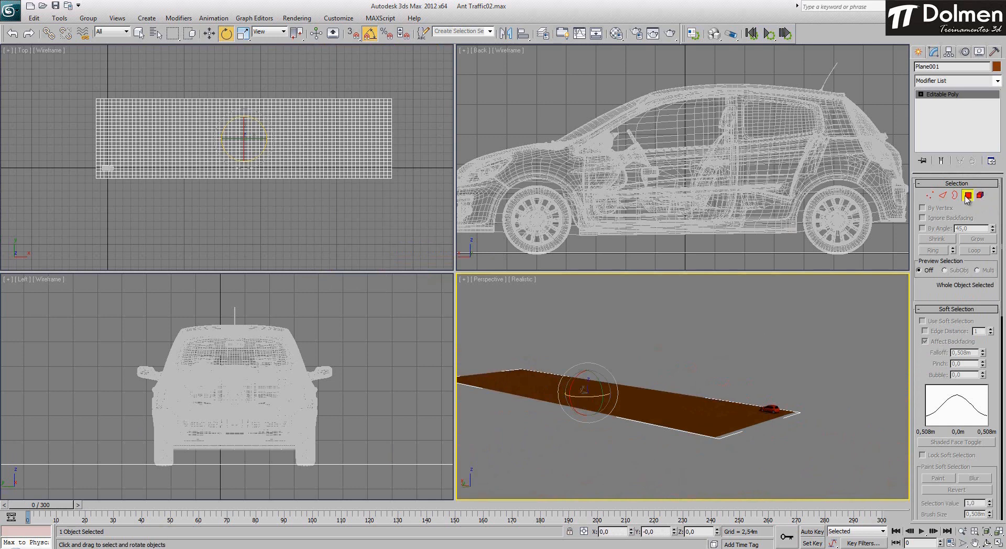
pyautogui.click(922, 321)
pyautogui.click(626, 400)
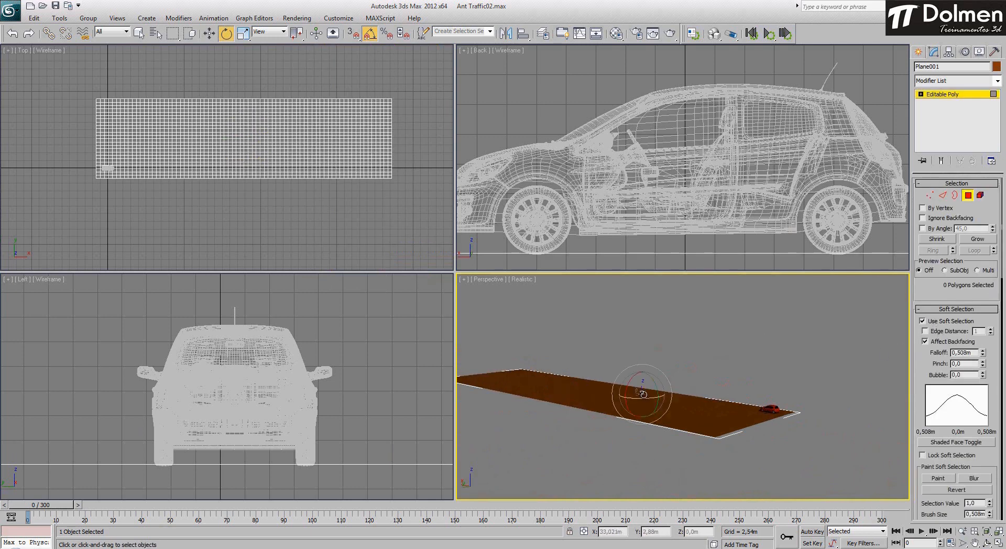
pyautogui.press('F4')
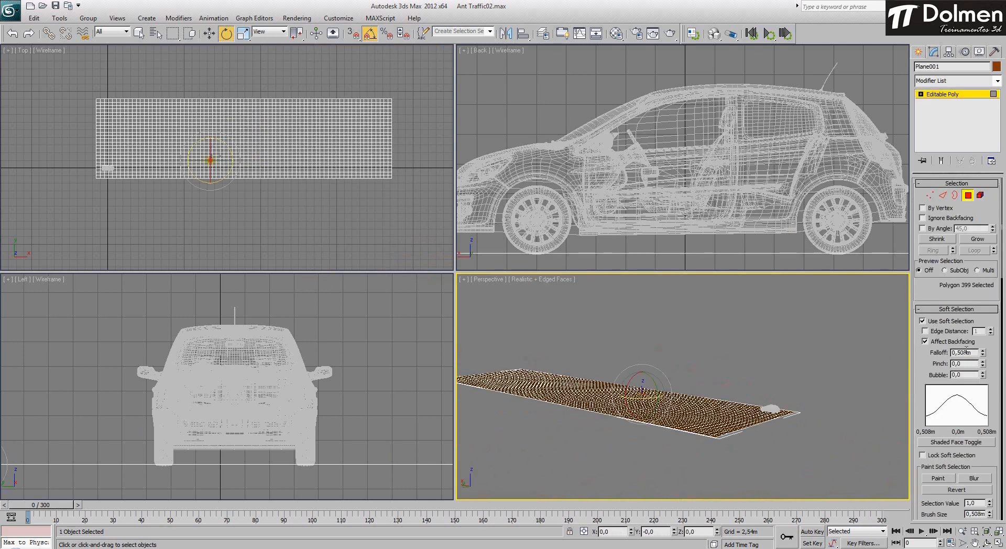
pyautogui.moveTo(983, 350); pyautogui.dragTo(880, 487)
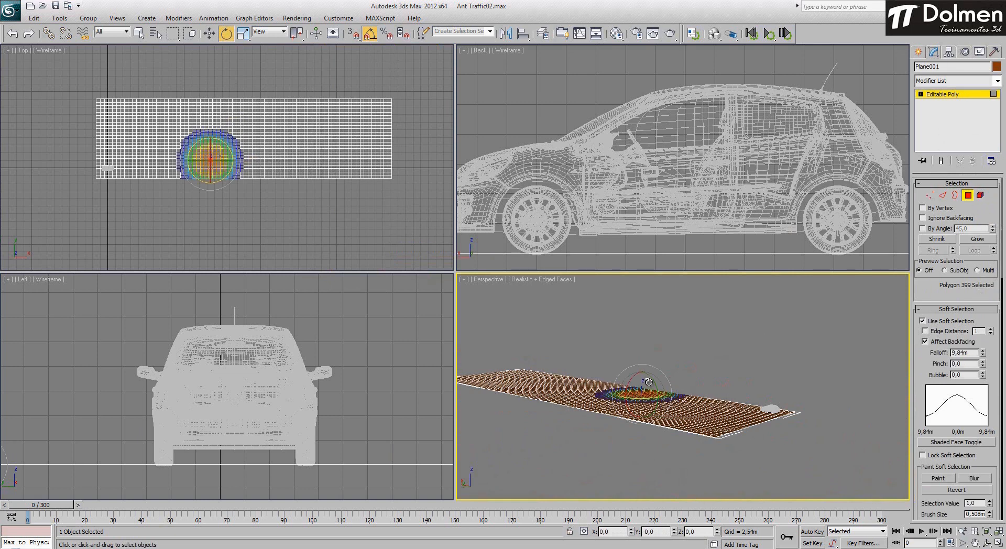
# Step: Raise two hills along the plane's lower long edge, lifting the one farther from the car about 2.6 m
pyautogui.press('w')
pyautogui.moveTo(642, 378); pyautogui.dragTo(645, 355)
pyautogui.click(560, 383)
pyautogui.moveTo(559, 382); pyautogui.dragTo(559, 350)
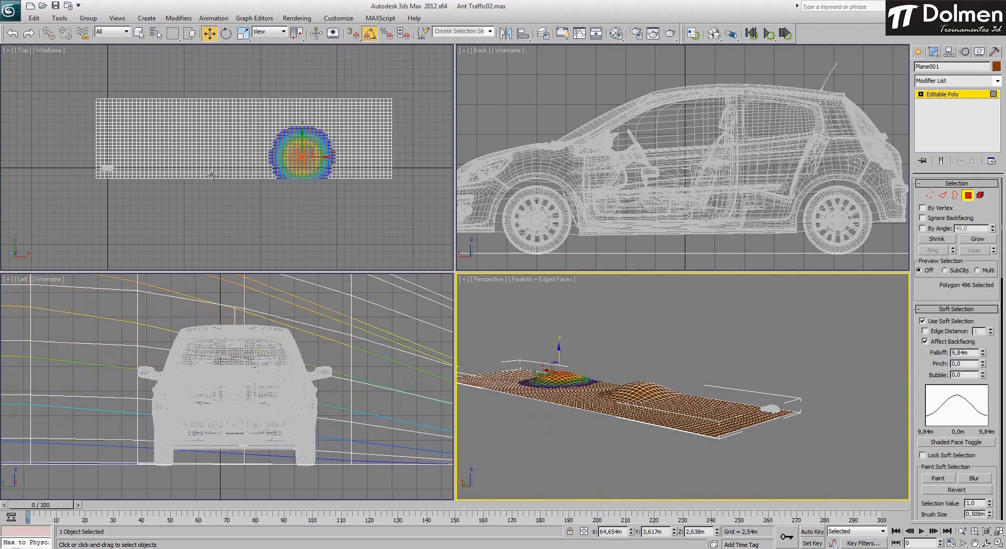
# Step: Sink a soft-selected area along the plane's upper long edge to form a dip in the terrain
pyautogui.click(223, 121)
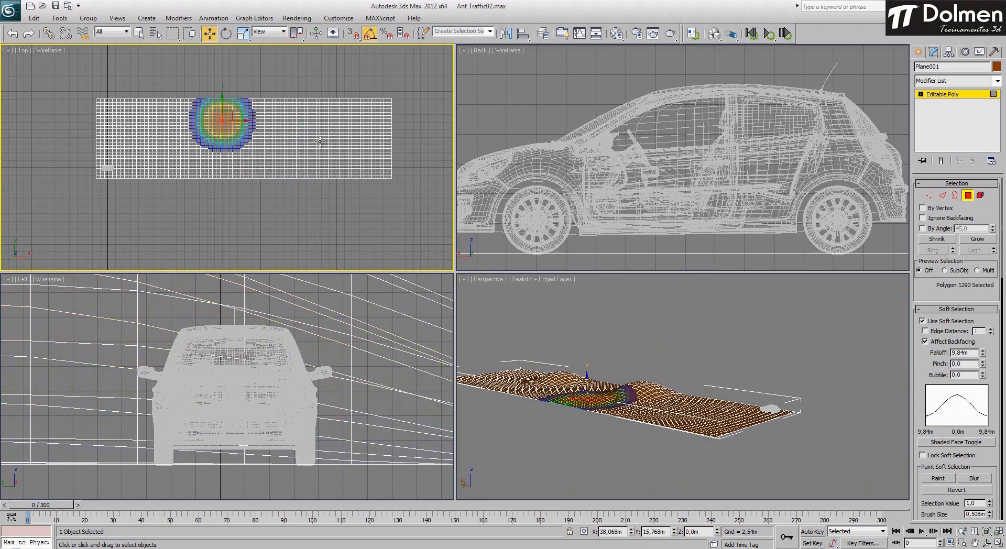
pyautogui.click(277, 114)
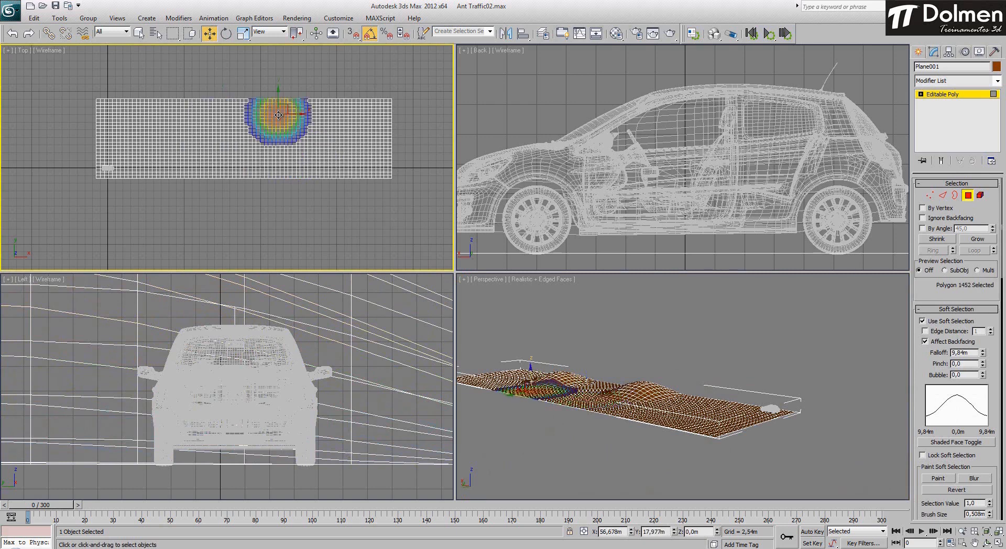
pyautogui.moveTo(532, 373); pyautogui.dragTo(538, 376)
pyautogui.keyDown('alt'); pyautogui.moveTo(538, 376); pyautogui.dragTo(566, 403, button='middle'); pyautogui.keyUp('alt')
pyautogui.click(575, 410)
pyautogui.moveTo(575, 410); pyautogui.dragTo(575, 421)
pyautogui.keyDown('alt'); pyautogui.moveTo(575, 420); pyautogui.dragTo(684, 400, button='middle'); pyautogui.keyUp('alt')
# Step: Raise a hill about 2.45 m at the far end of the plane's upper long edge and hide the edged faces
pyautogui.click(743, 389)
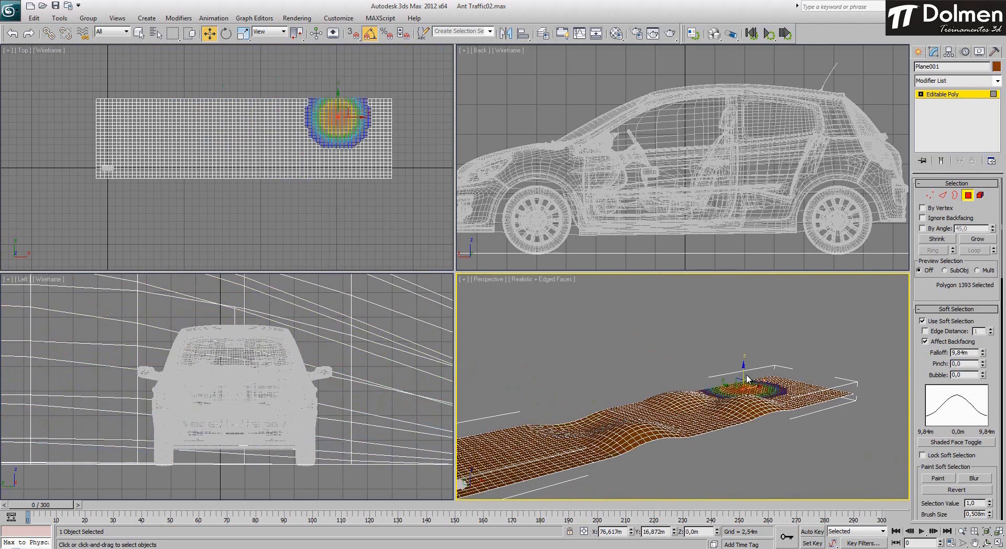
pyautogui.moveTo(744, 374); pyautogui.dragTo(744, 365)
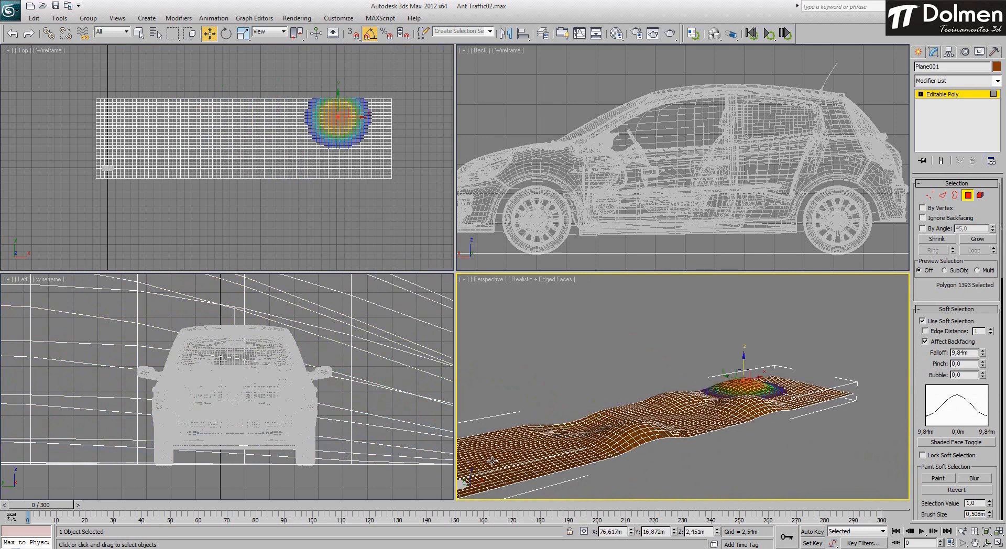
pyautogui.moveTo(494, 461); pyautogui.dragTo(531, 450, button='middle')
pyautogui.press('F4')
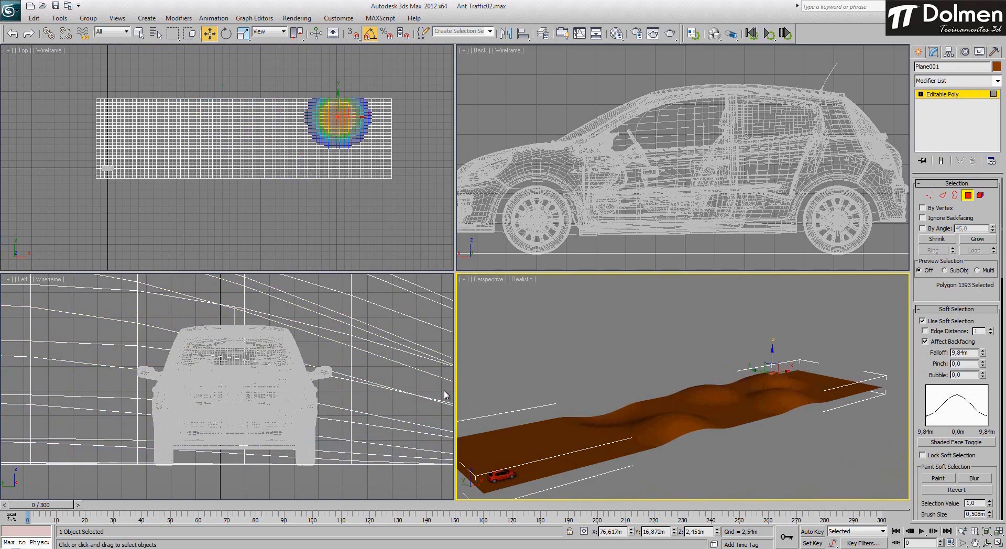
# Step: Draw a line in the Top view from the car's front straight along the lower edge, around the far end and winding back through the upper half
pyautogui.moveTo(269, 94); pyautogui.dragTo(264, 102, button='middle')
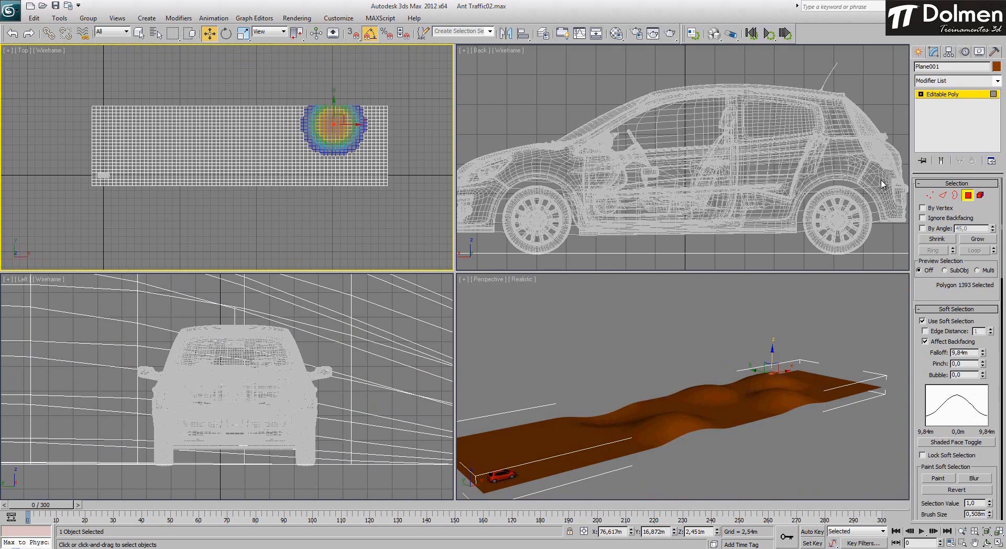
pyautogui.click(969, 196)
pyautogui.click(918, 52)
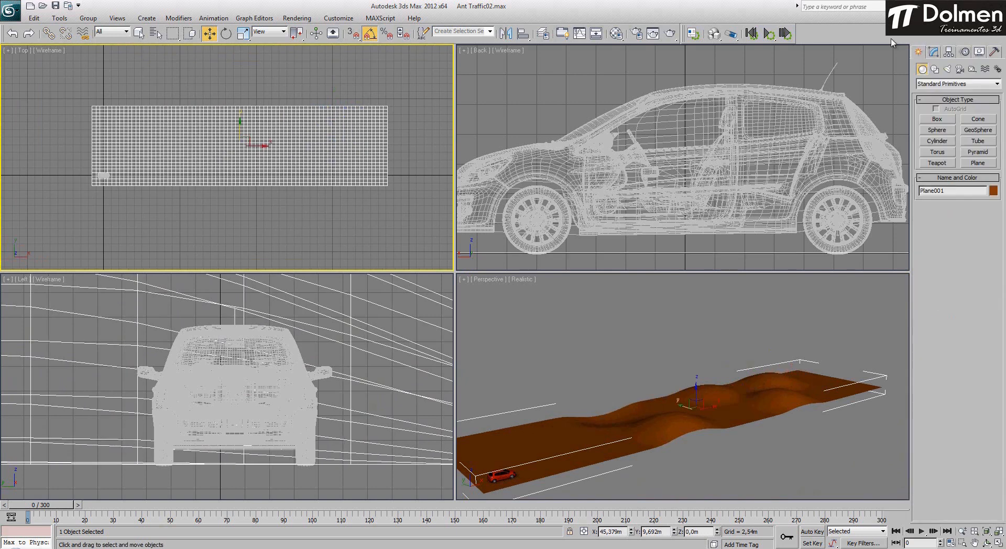
pyautogui.click(934, 69)
pyautogui.click(938, 127)
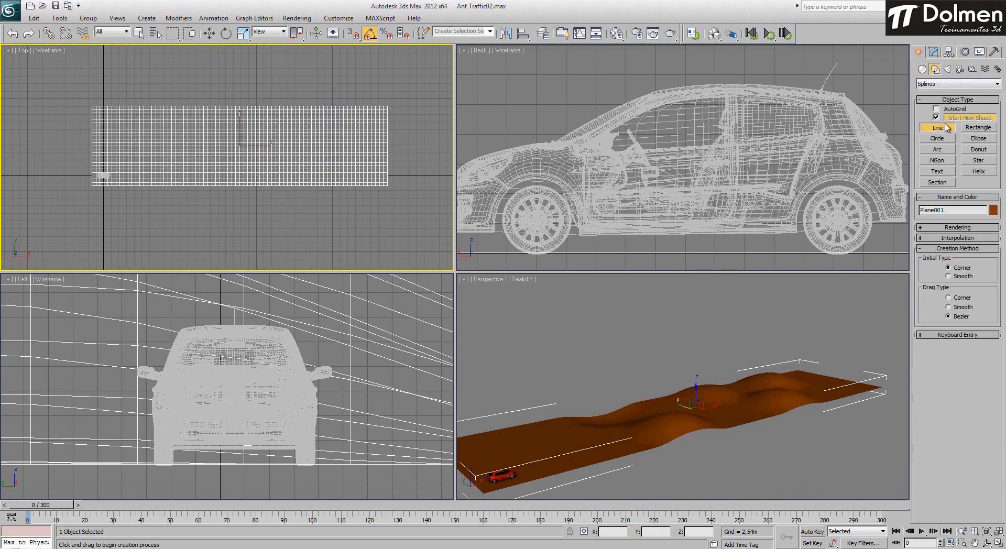
pyautogui.click(119, 175)
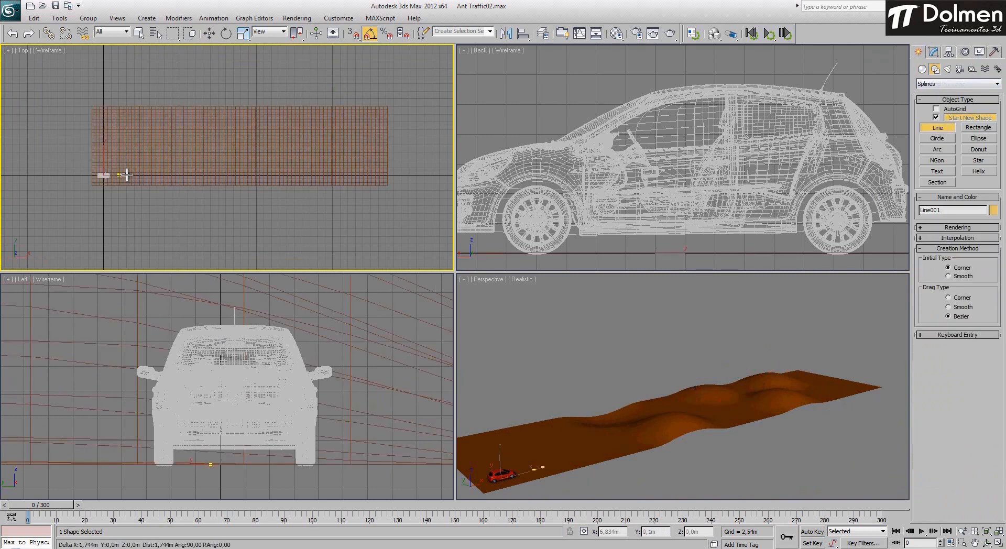
pyautogui.click(226, 174)
pyautogui.click(289, 175)
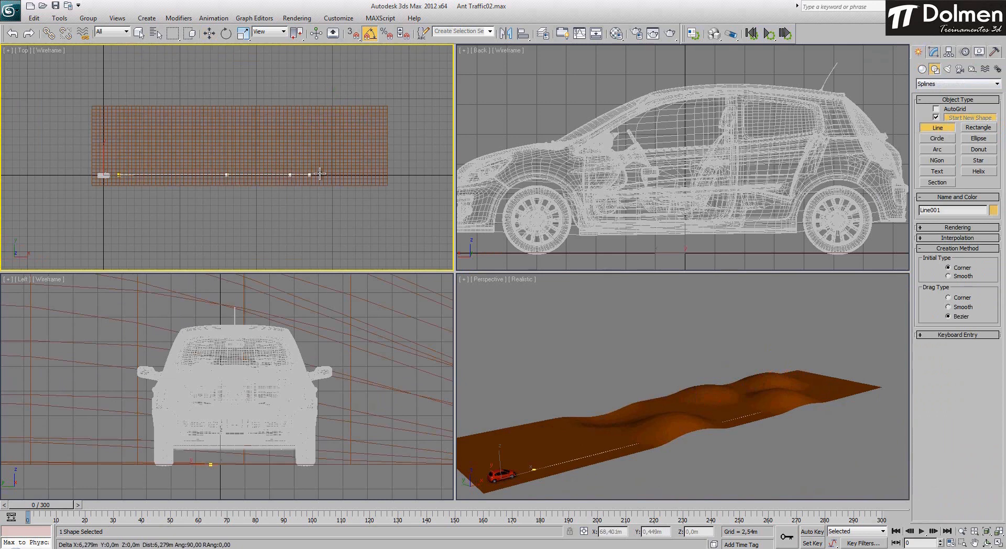
pyautogui.click(325, 174)
pyautogui.click(350, 172)
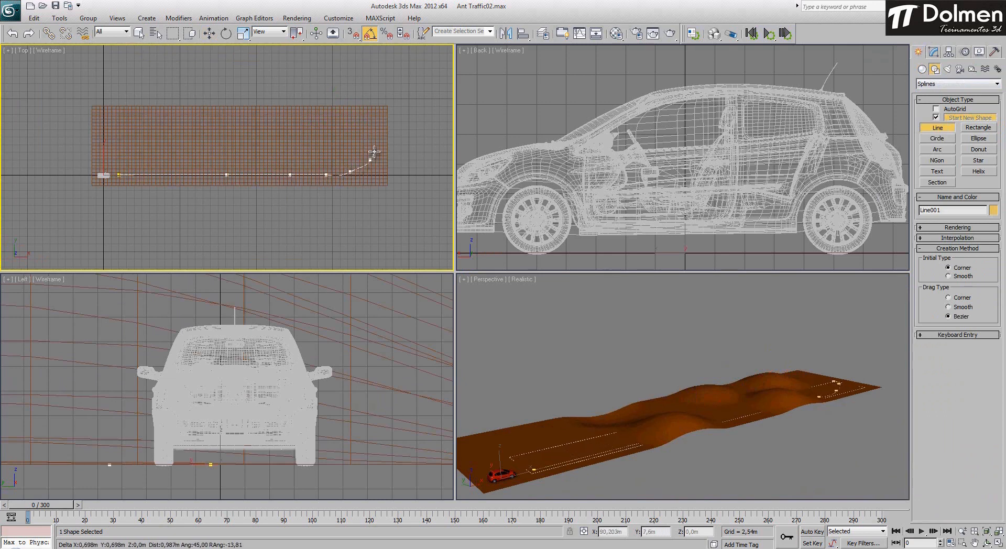
pyautogui.click(378, 134)
pyautogui.click(376, 126)
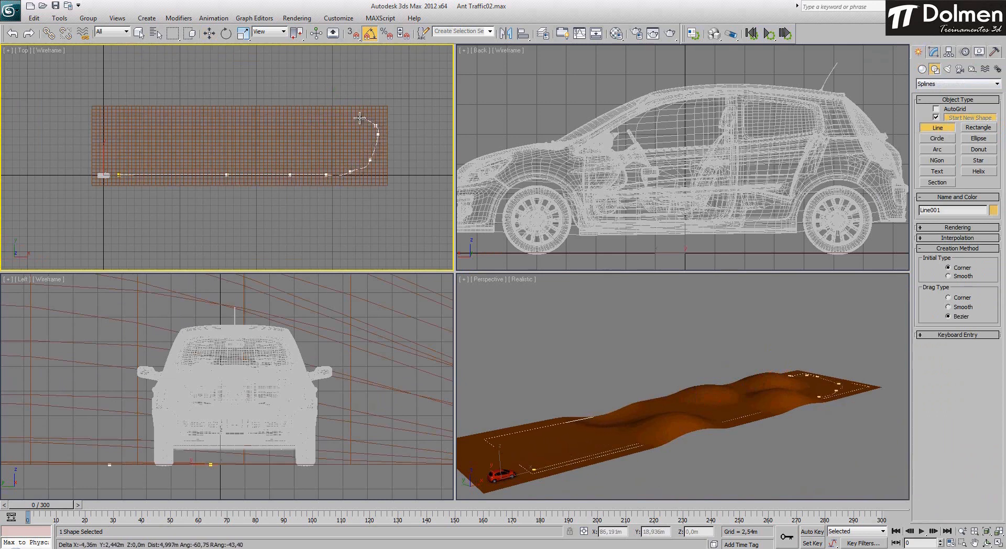
pyautogui.click(354, 117)
pyautogui.click(339, 118)
pyautogui.click(313, 122)
pyautogui.click(293, 130)
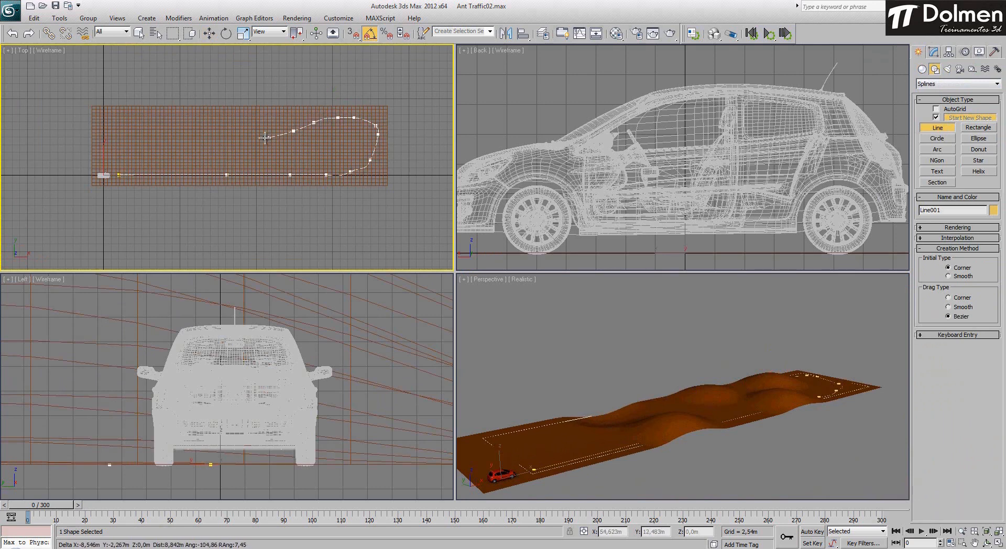
pyautogui.click(267, 137)
pyautogui.click(244, 139)
pyautogui.click(222, 135)
pyautogui.click(200, 130)
pyautogui.click(177, 128)
pyautogui.click(156, 131)
pyautogui.click(135, 142)
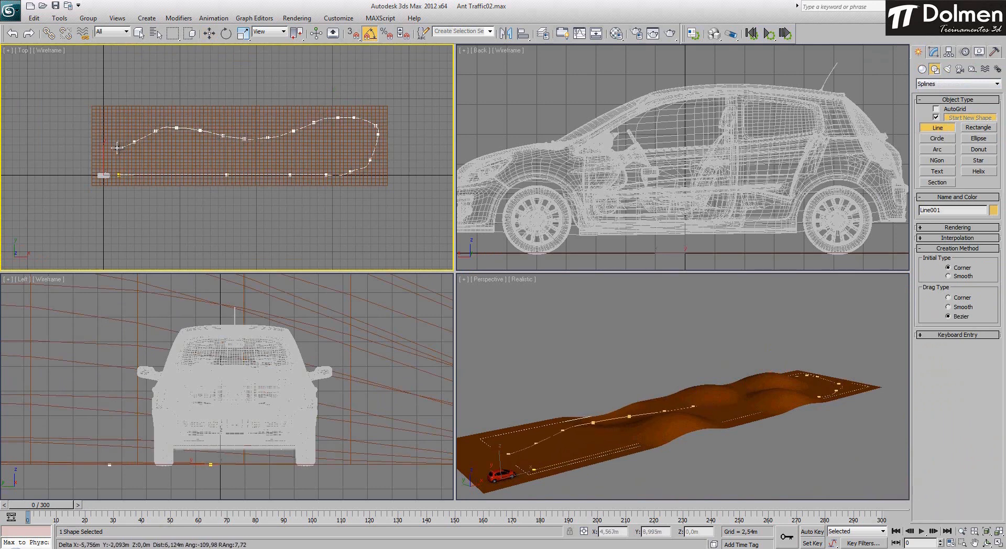
pyautogui.click(116, 148)
pyautogui.rightClick(255, 152)
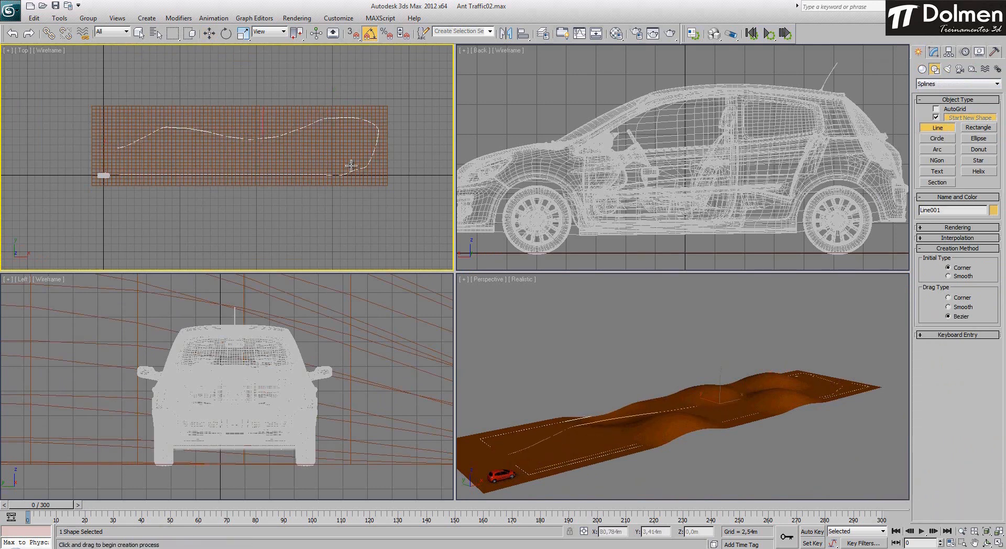
# Step: Smooth the line's turn at the plane's far end by adjusting its vertices and Bezier handles
pyautogui.press('w')
pyautogui.press('1')
pyautogui.scroll(3, 359, 169)
pyautogui.moveTo(313, 159); pyautogui.dragTo(355, 186)
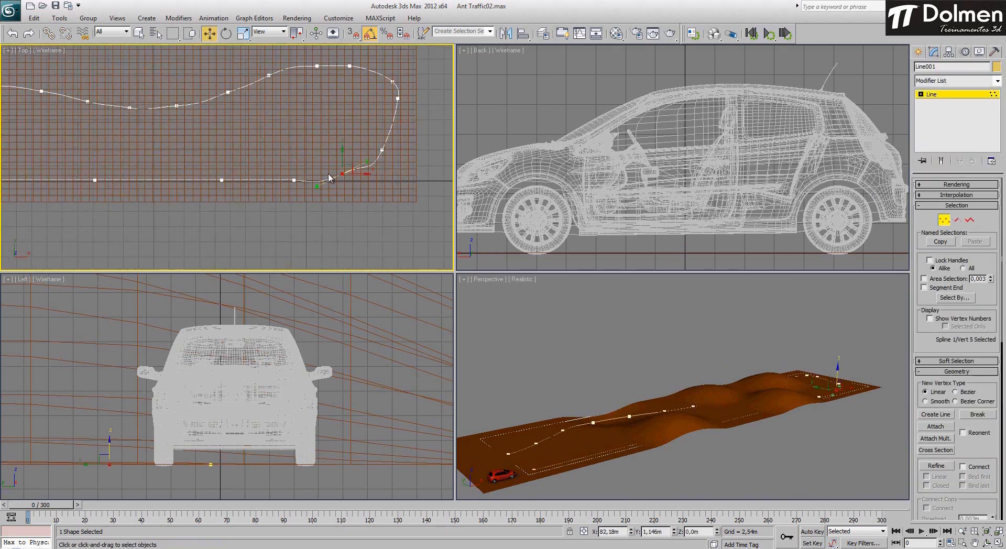
pyautogui.moveTo(317, 186); pyautogui.dragTo(365, 167)
pyautogui.click(382, 150)
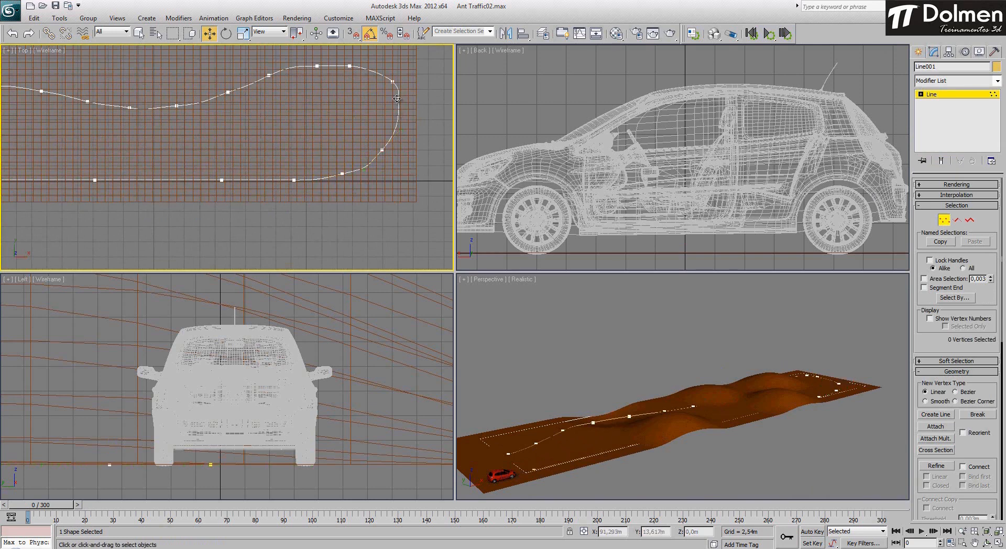
pyautogui.click(397, 98)
pyautogui.moveTo(405, 92); pyautogui.dragTo(408, 99)
pyautogui.moveTo(159, 104); pyautogui.dragTo(240, 151, button='middle')
pyautogui.scroll(-3, 240, 150)
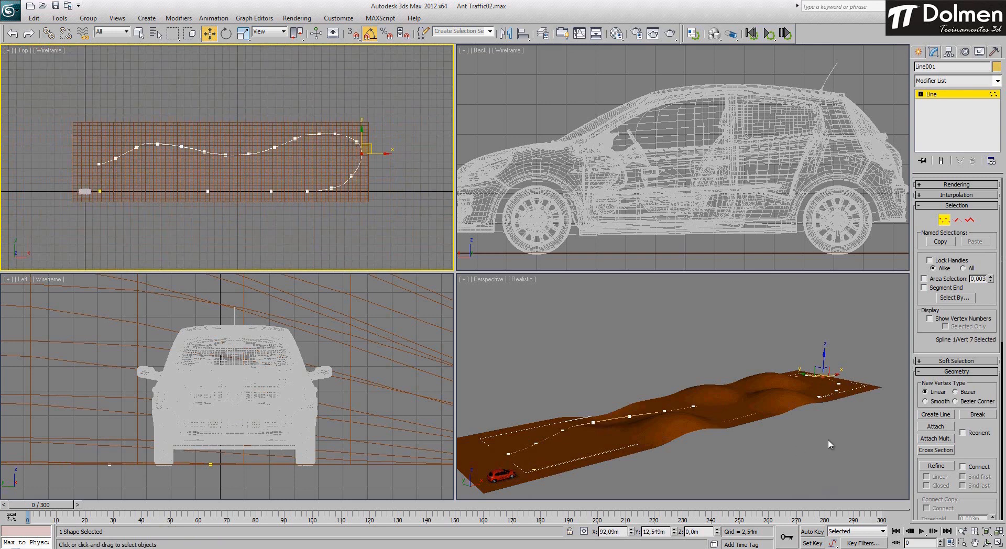
pyautogui.click(943, 221)
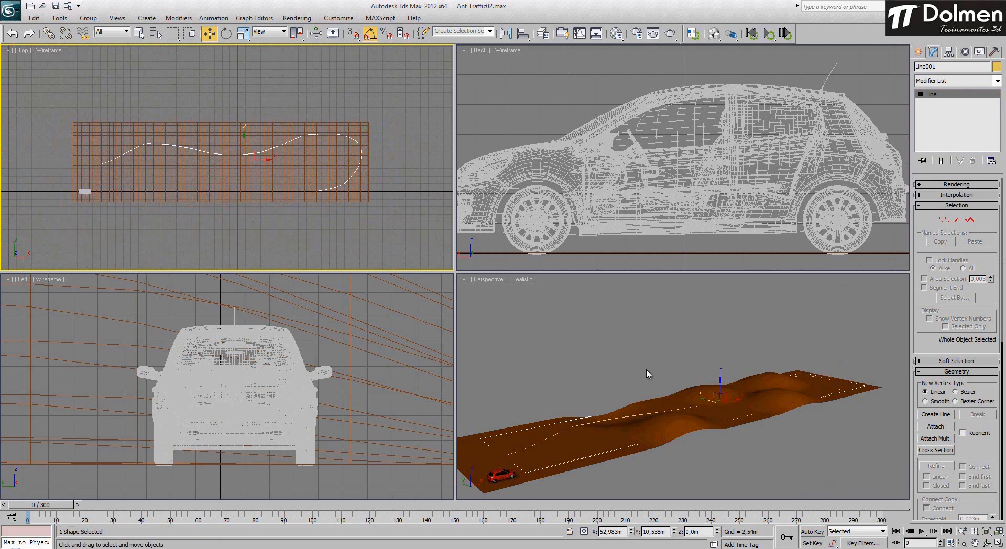
# Step: Select the car's body and four wheels in the Back view, leaving out the terrain plane
pyautogui.click(522, 440)
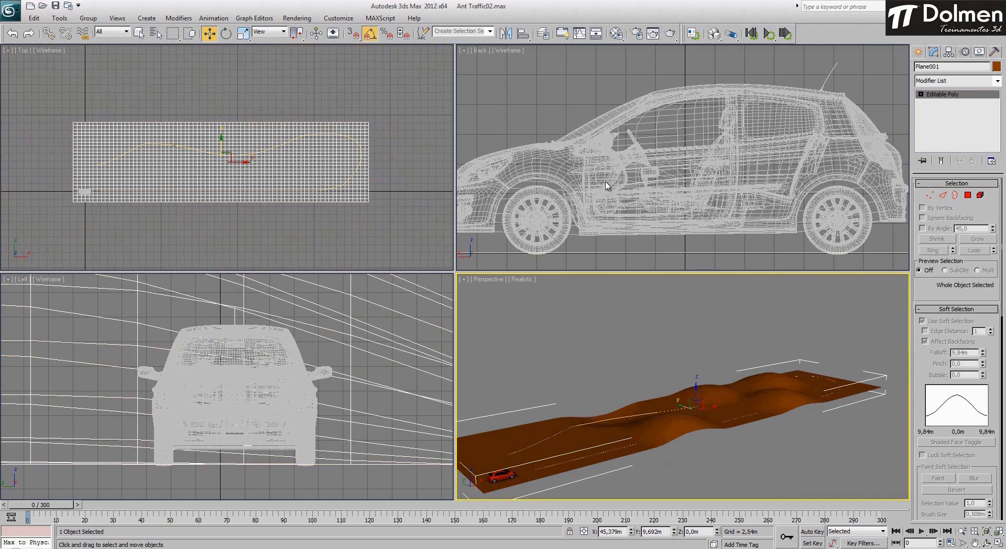
pyautogui.rightClick(662, 189)
pyautogui.scroll(-7, 667, 207)
pyautogui.moveTo(622, 168); pyautogui.dragTo(710, 247)
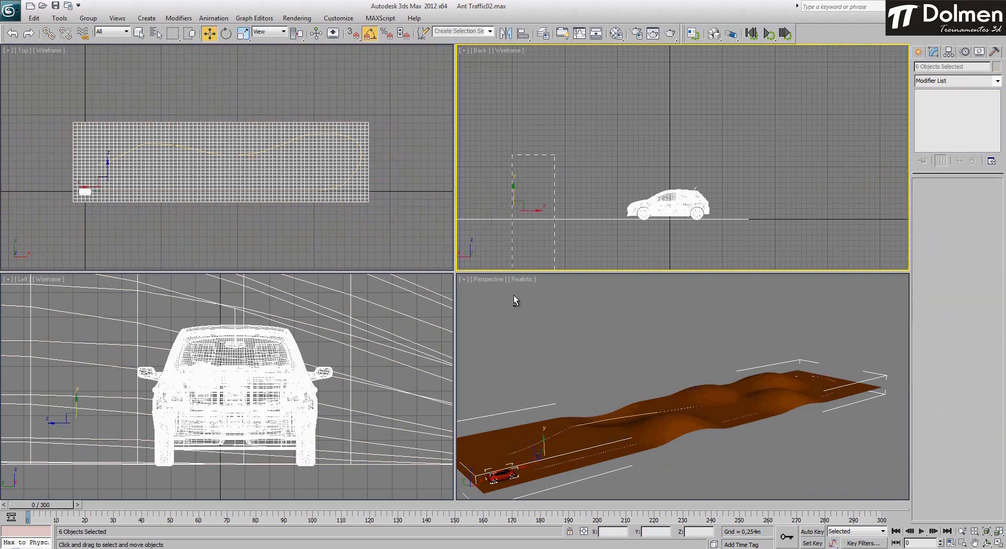
pyautogui.keyDown('alt'); pyautogui.moveTo(513, 294); pyautogui.dragTo(514, 294); pyautogui.keyUp('alt')
pyautogui.scroll(6, 649, 224)
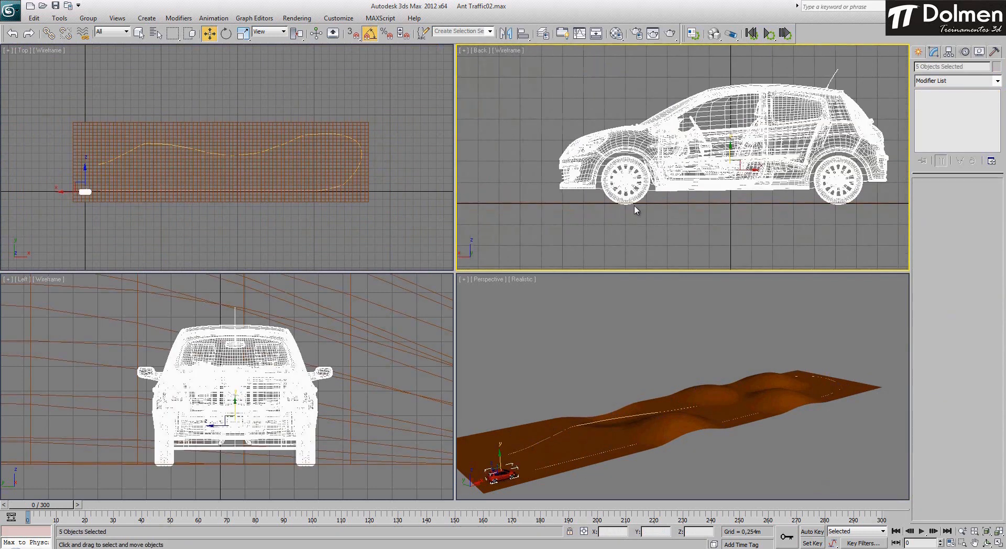
pyautogui.scroll(4, 626, 197)
pyautogui.scroll(-6, 626, 196)
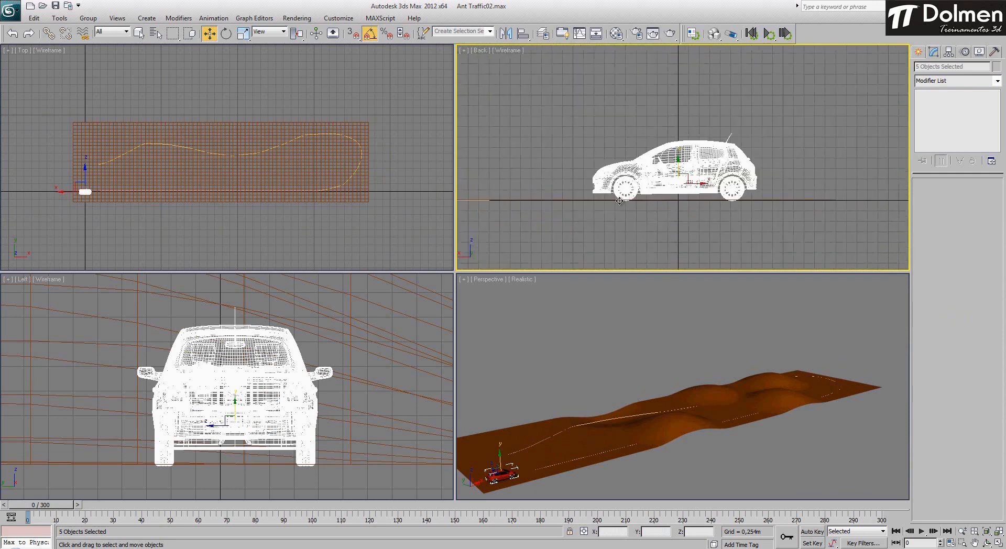
# Step: Run the AntTrafficSimulator script, build a four wheel vehicle rig with body dynamics for the car, and minimize the simulator window
pyautogui.click(380, 19)
pyautogui.click(422, 57)
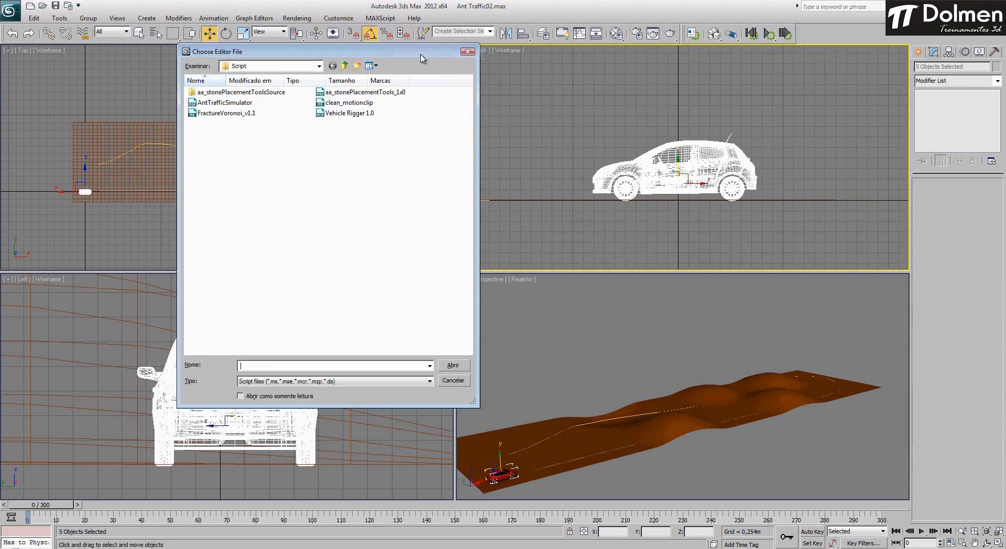
pyautogui.click(241, 103)
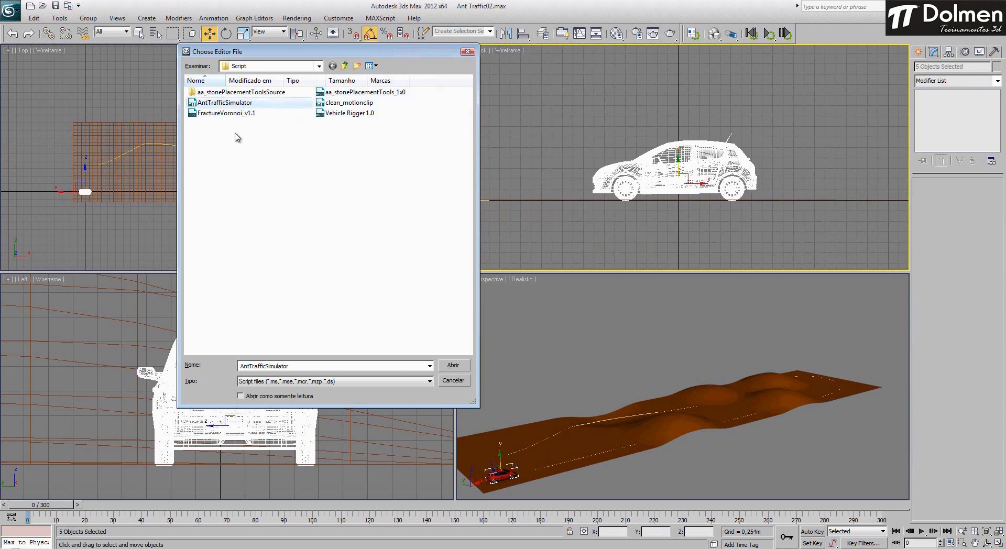
pyautogui.click(457, 364)
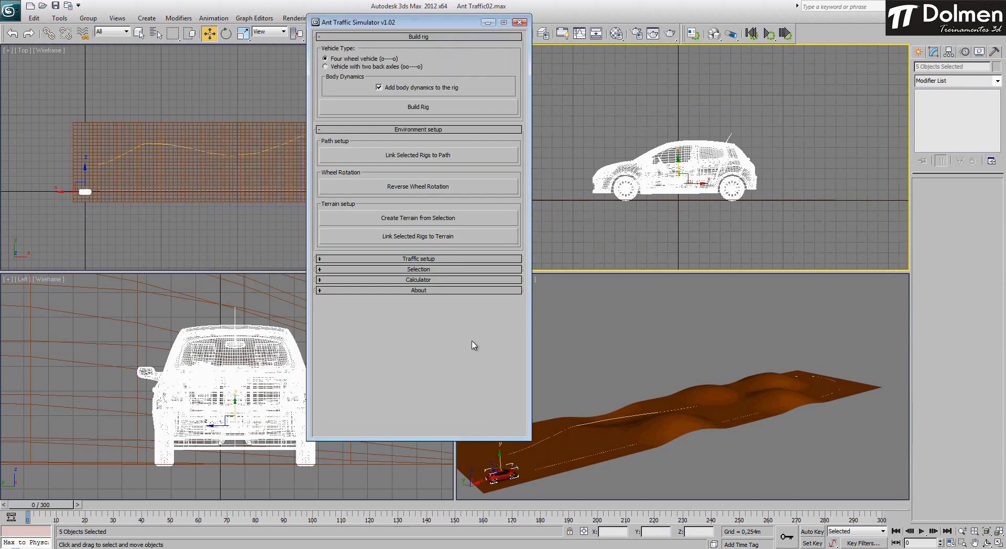
pyautogui.moveTo(410, 25); pyautogui.dragTo(389, 37)
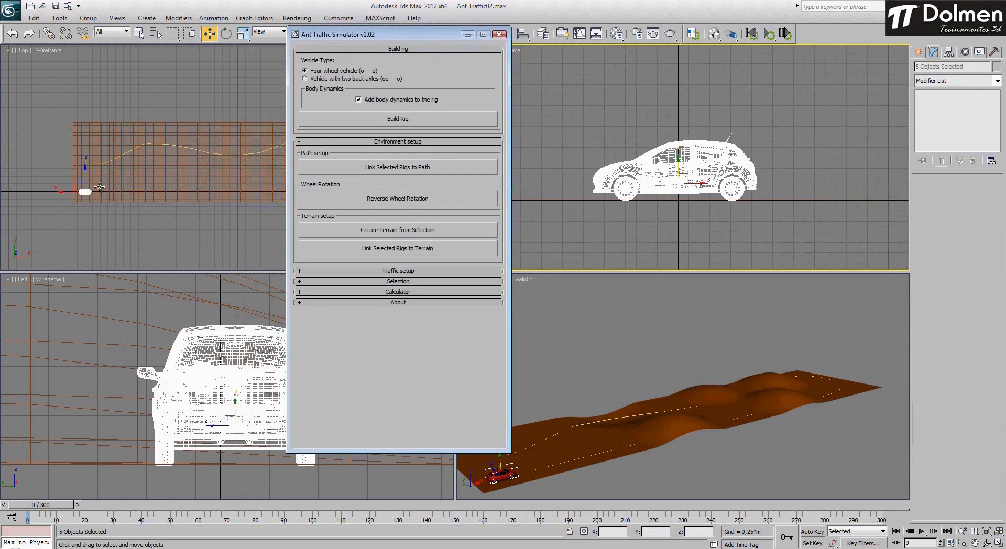
pyautogui.click(402, 121)
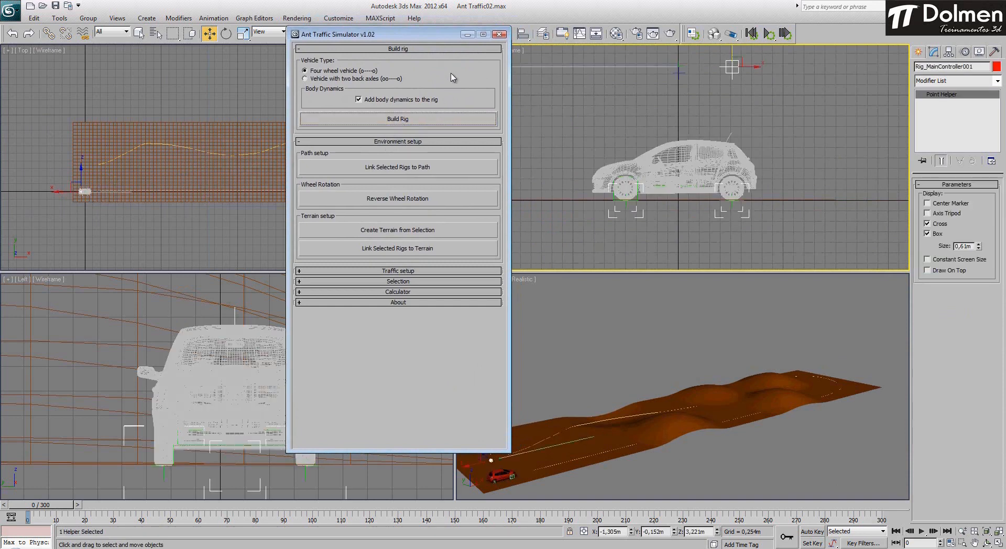
pyautogui.click(468, 34)
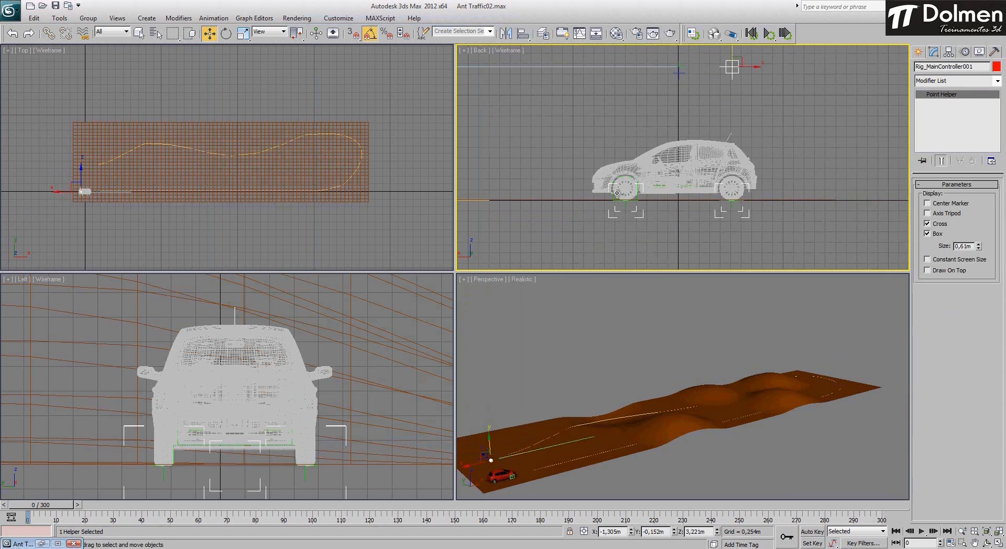
# Step: Raise the path line about 3.24 m above the terrain in the Back view, level with the rig's main controller
pyautogui.scroll(-2, 868, 194)
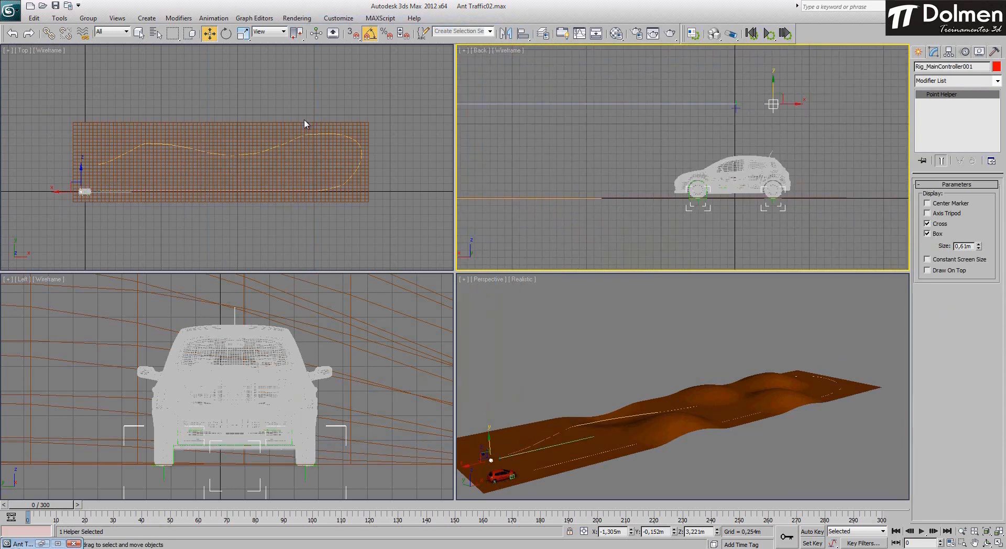
pyautogui.click(285, 145)
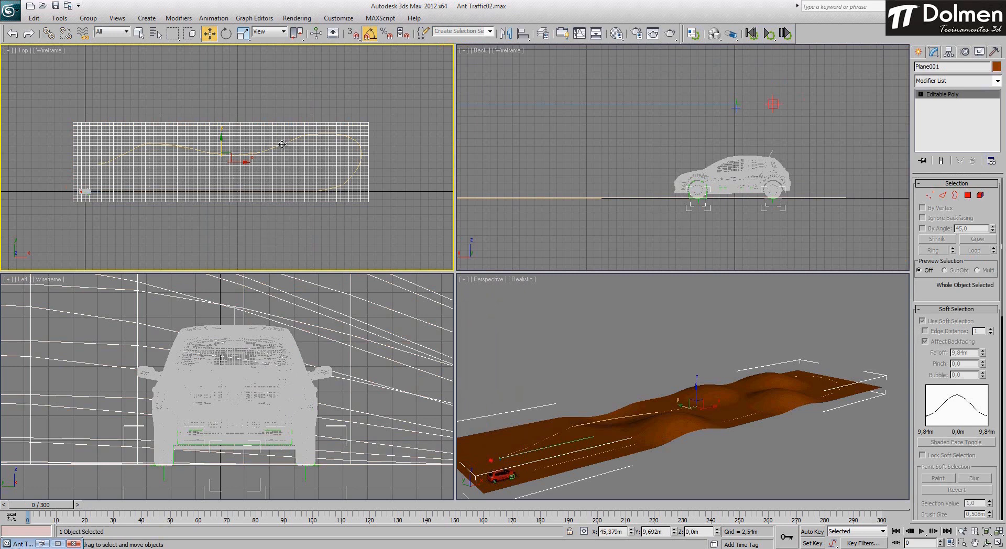
pyautogui.keyDown('ctrl'); pyautogui.click(296, 149); pyautogui.keyUp('ctrl')
pyautogui.keyDown('alt'); pyautogui.moveTo(252, 124); pyautogui.dragTo(252, 129); pyautogui.keyUp('alt')
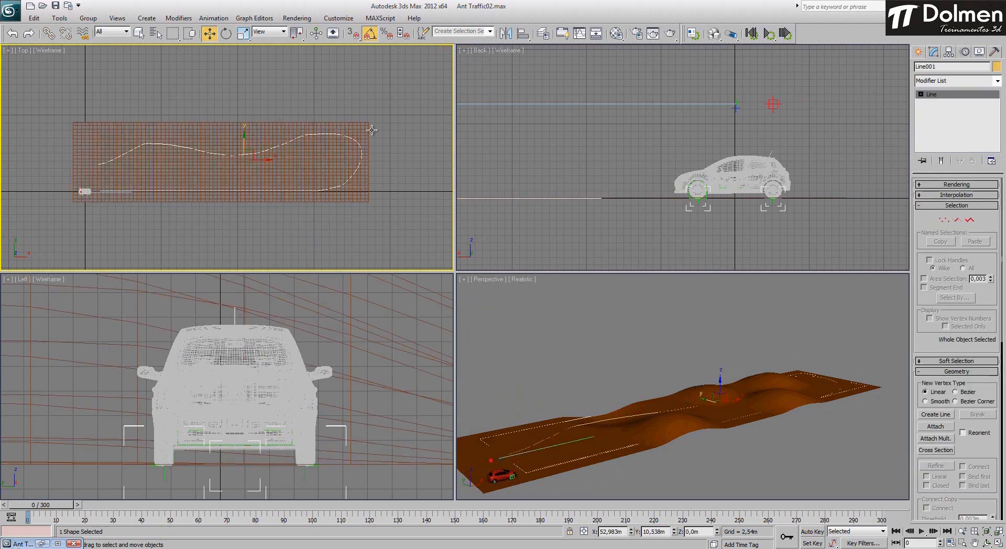
pyautogui.moveTo(642, 157); pyautogui.dragTo(758, 180, button='middle')
pyautogui.scroll(-3, 758, 180)
pyautogui.moveTo(564, 179); pyautogui.dragTo(736, 197, button='middle')
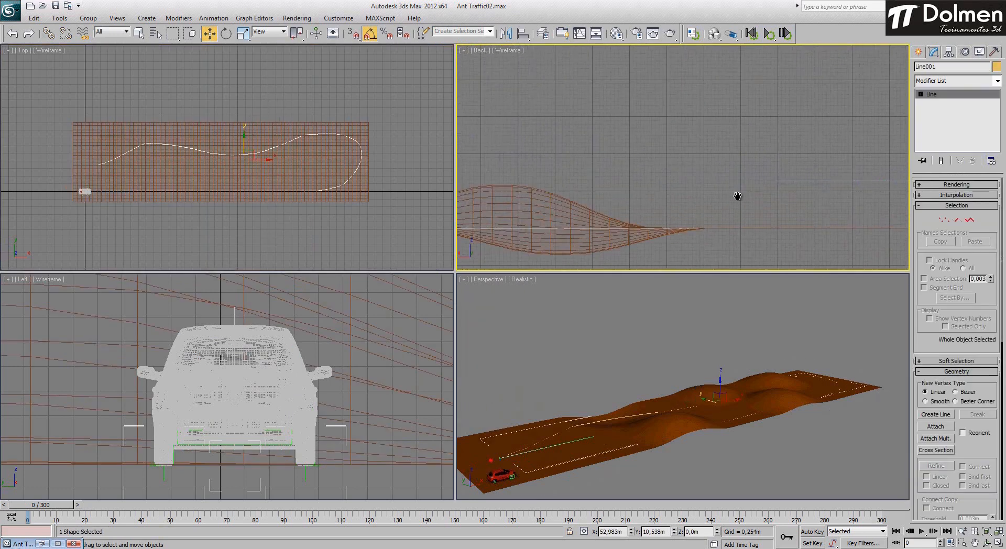
pyautogui.scroll(-3, 734, 197)
pyautogui.moveTo(482, 190); pyautogui.dragTo(494, 169)
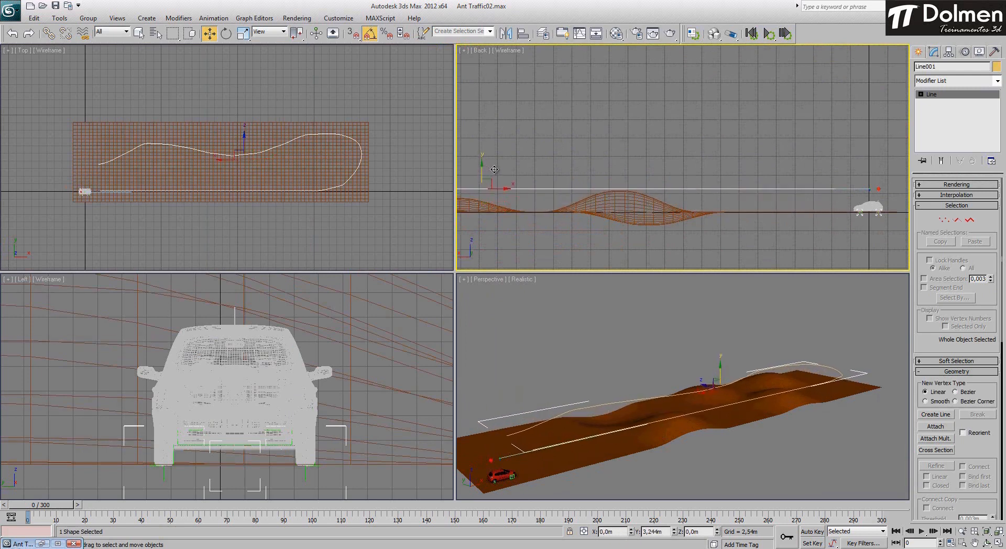
pyautogui.moveTo(740, 213); pyautogui.dragTo(596, 187, button='middle')
pyautogui.middleClick(655, 348)
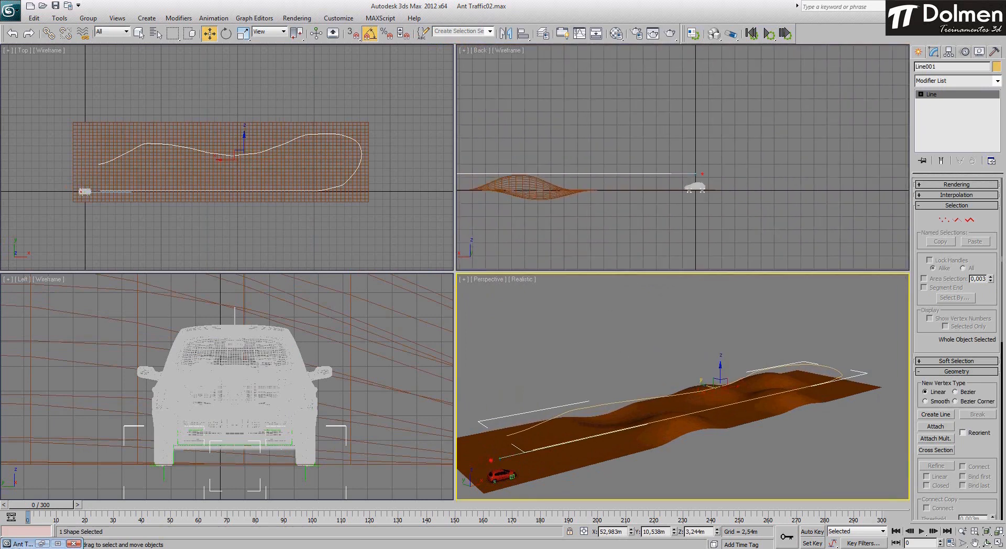
# Step: Link the car rig's main controller to the path line with the simulator's Link Selected Rigs to Path, picking the line above the terrain
pyautogui.click(998, 544)
pyautogui.keyDown('alt'); pyautogui.moveTo(497, 287); pyautogui.dragTo(337, 242, button='middle'); pyautogui.keyUp('alt')
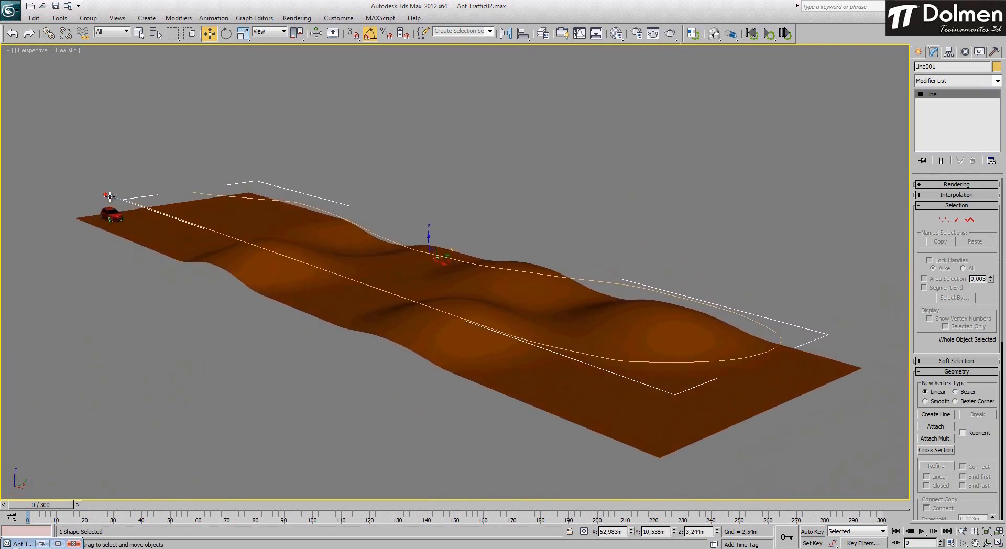
pyautogui.click(106, 195)
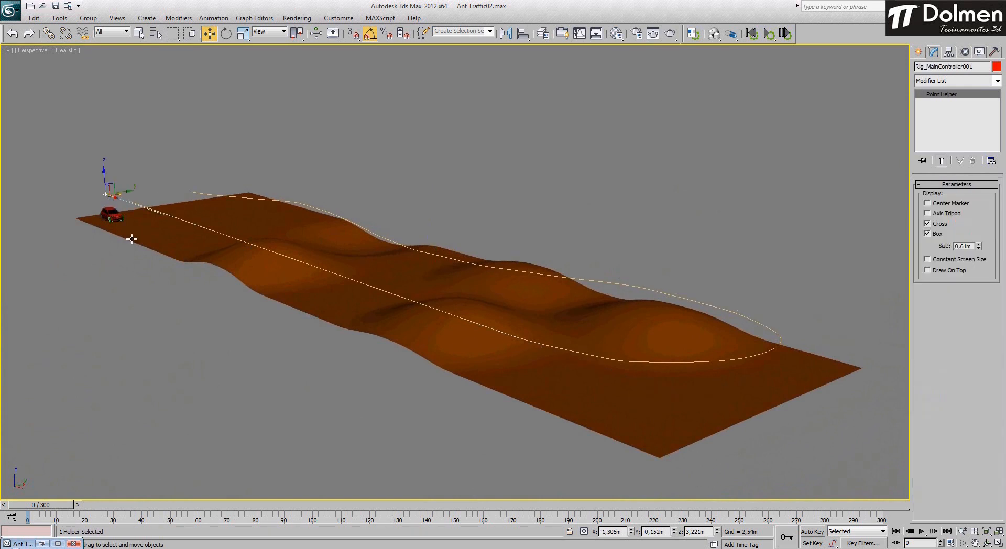
pyautogui.click(42, 544)
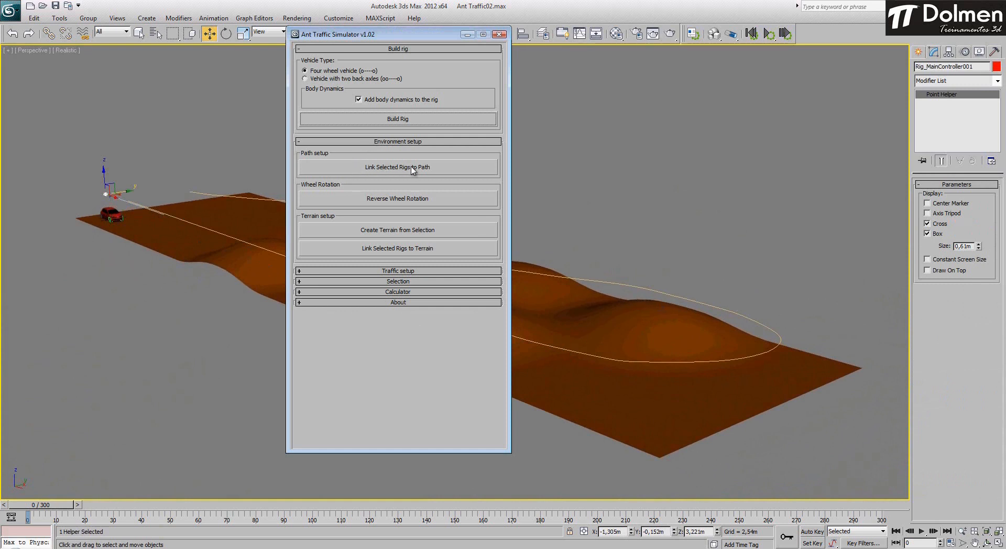
pyautogui.click(439, 171)
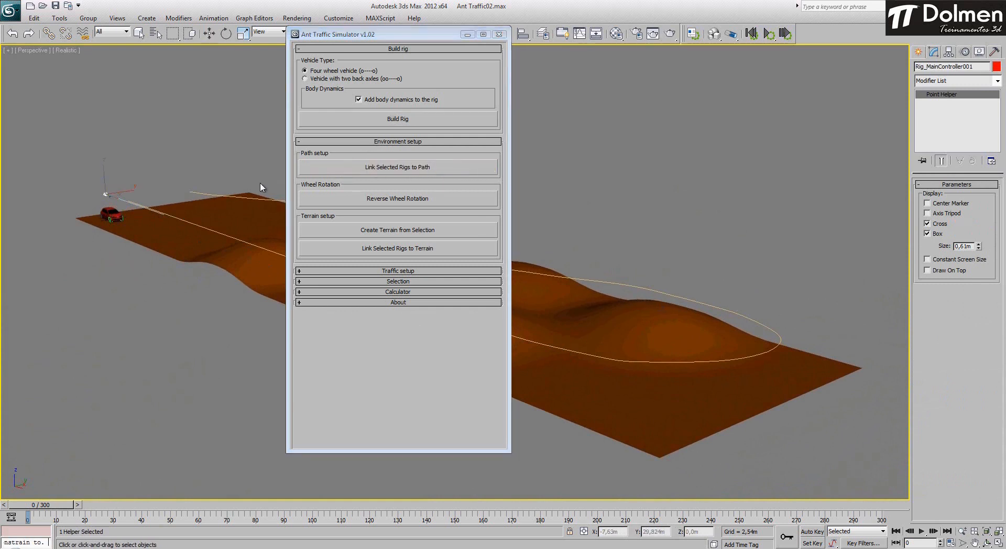
pyautogui.click(196, 192)
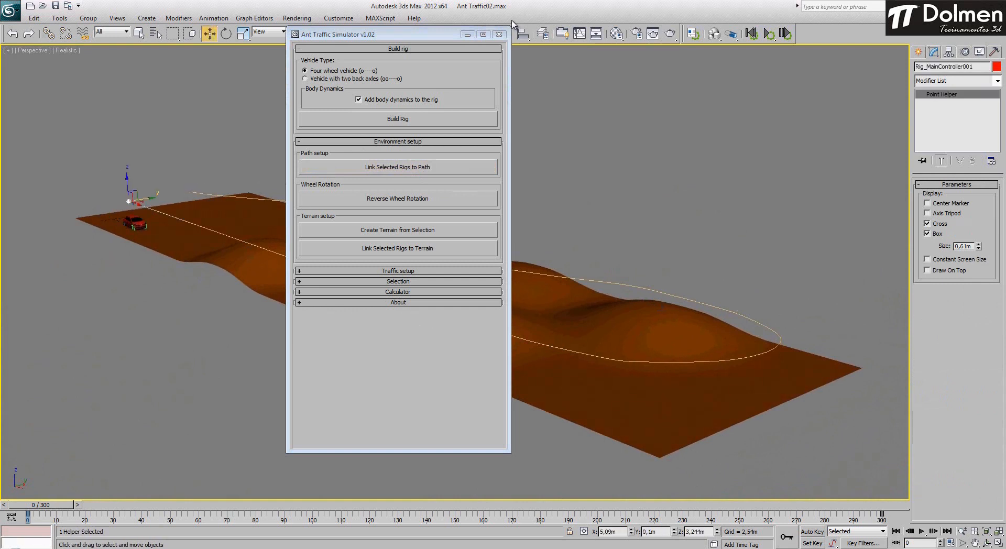
pyautogui.click(468, 36)
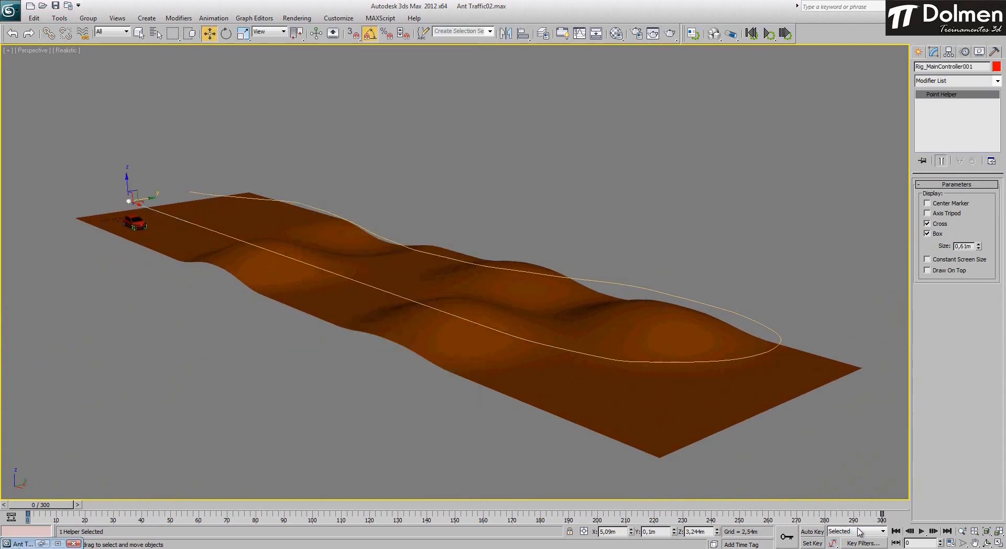
# Step: Play the animation to check the car's motion along the path, and return to frame 0
pyautogui.click(922, 532)
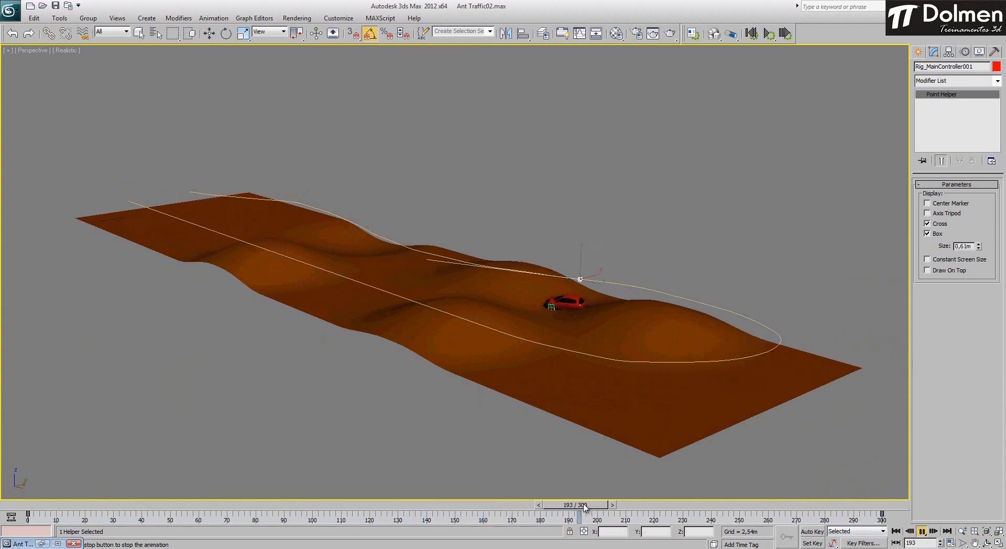
pyautogui.click(585, 506)
pyautogui.moveTo(585, 507); pyautogui.dragTo(29, 516)
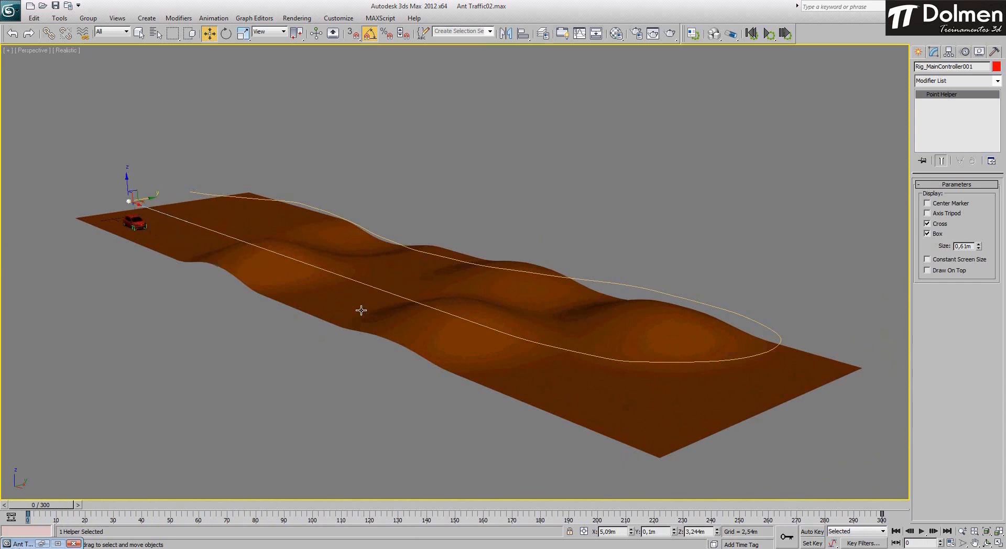
# Step: Create a rig terrain from the hilly plane with the simulator's Create Terrain from Selection and acknowledge the space warp message
pyautogui.click(379, 317)
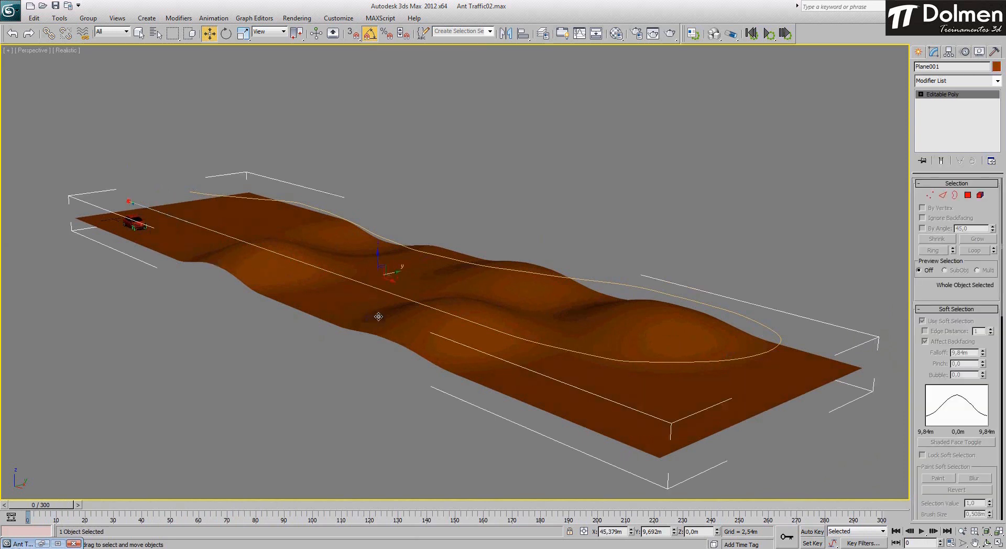
pyautogui.click(42, 544)
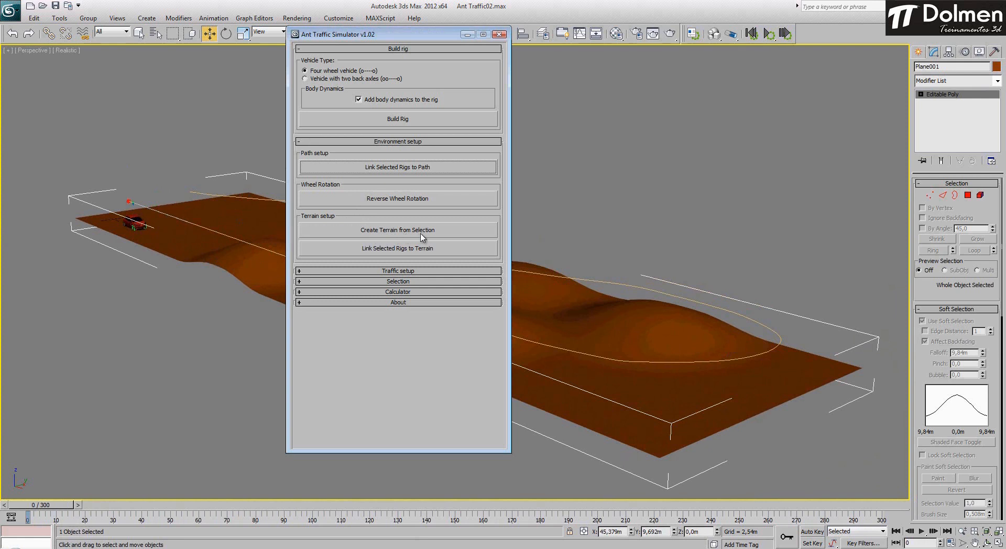
pyautogui.moveTo(443, 30); pyautogui.dragTo(205, 60)
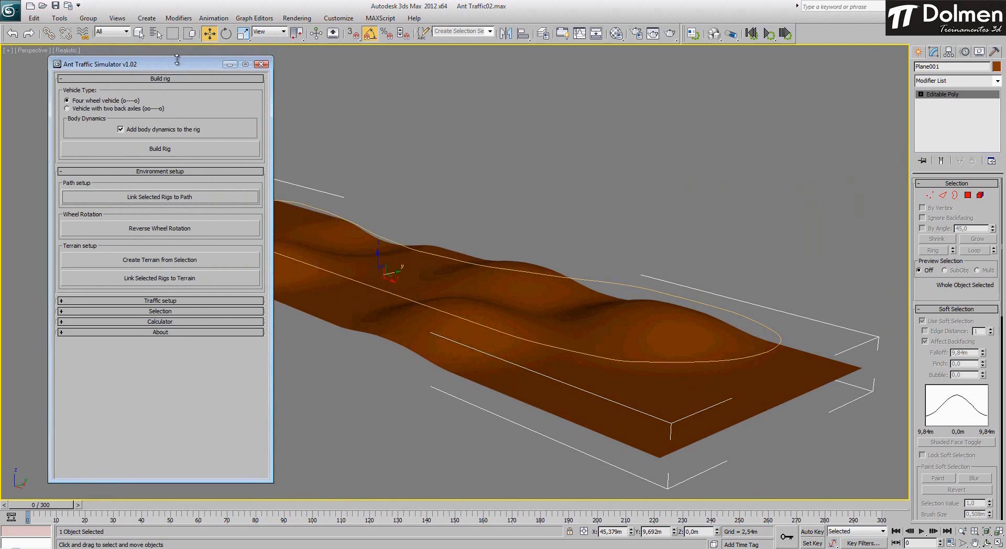
pyautogui.click(156, 262)
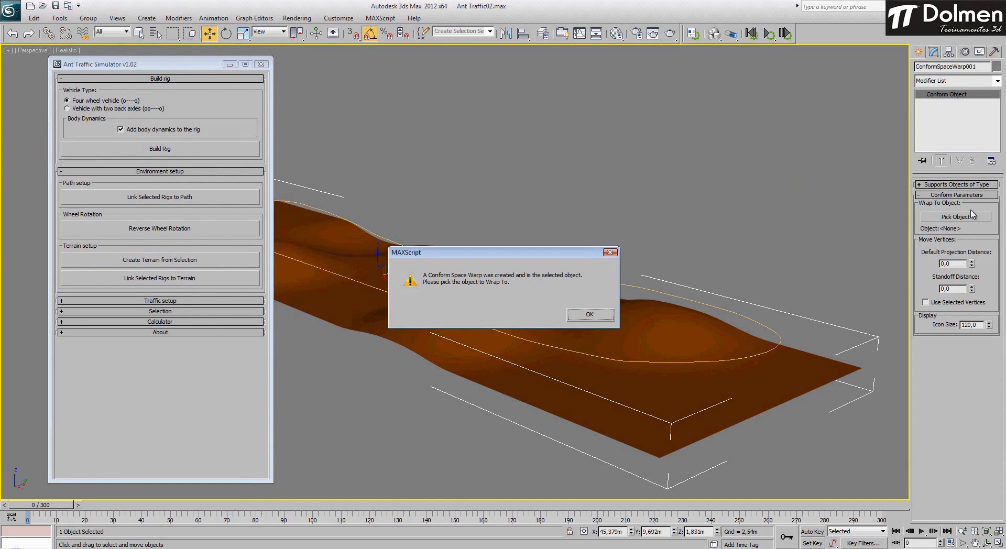
pyautogui.click(591, 315)
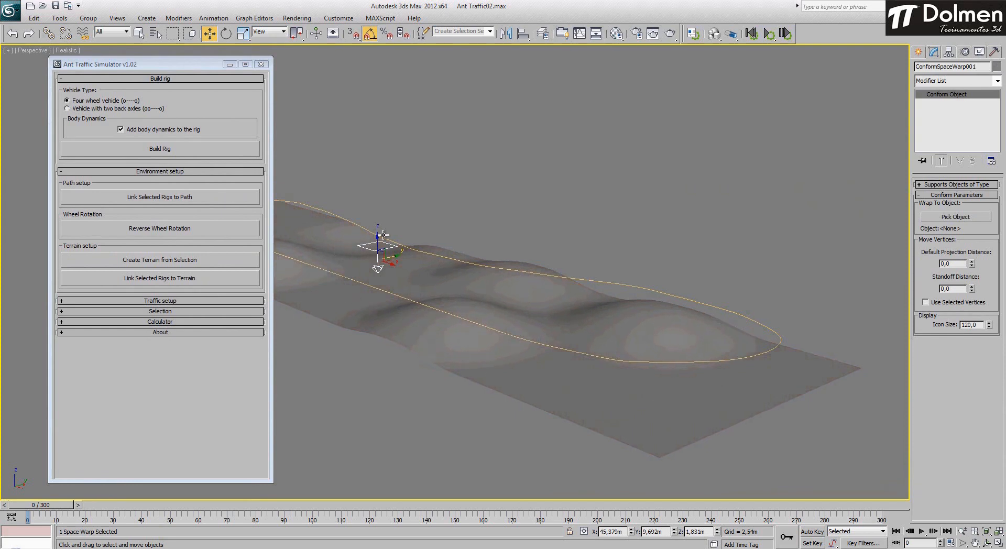
# Step: Hide the original terrain plane Plane001, keeping the duplicate Rig_Terrain001 in view
pyautogui.click(640, 383)
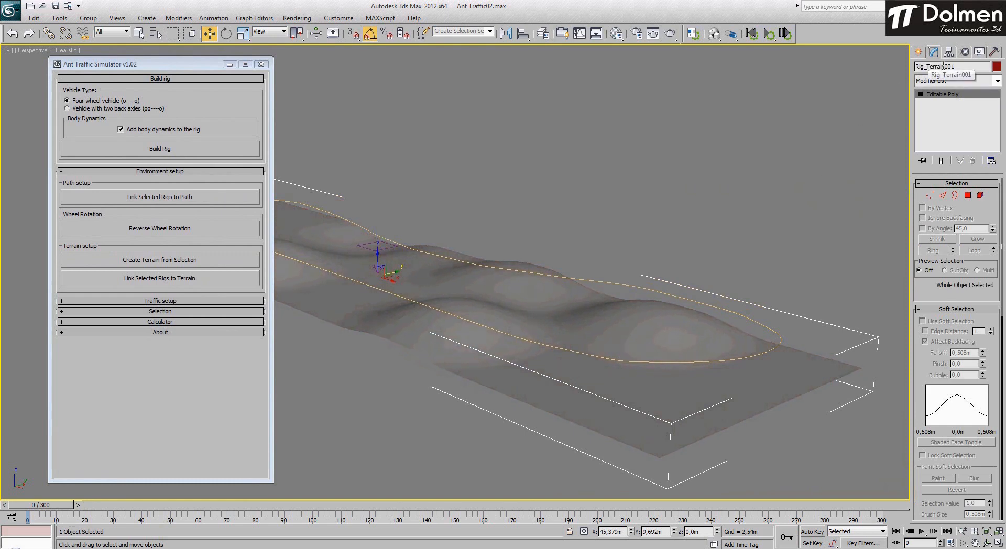
pyautogui.click(643, 391)
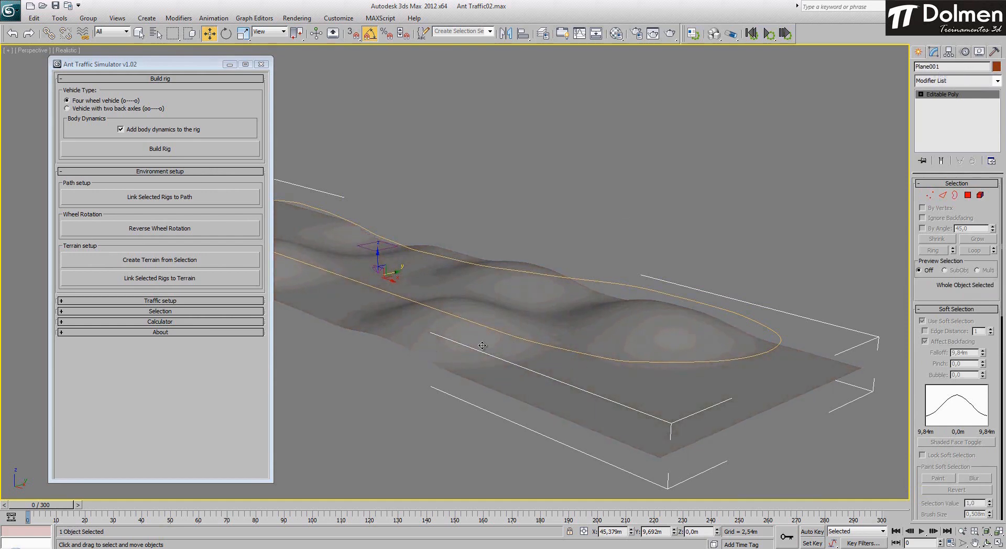
pyautogui.rightClick(547, 317)
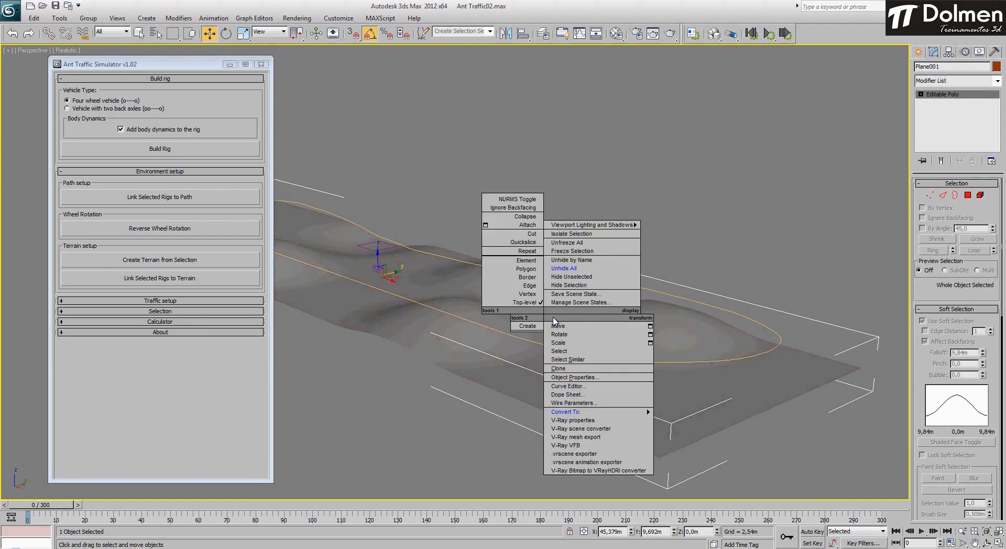
pyautogui.click(576, 285)
# Step: Assign Rig_Terrain001 as the Wrap To object of the Conform space warp
pyautogui.moveTo(451, 267); pyautogui.dragTo(574, 272, button='middle')
pyautogui.scroll(-5, 482, 266)
pyautogui.scroll(5, 409, 263)
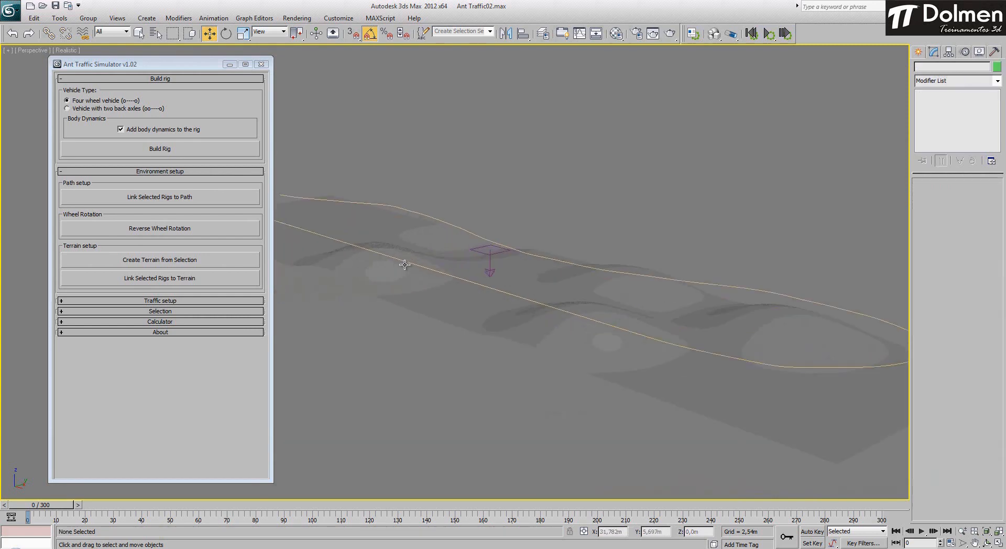
pyautogui.moveTo(517, 247); pyautogui.dragTo(592, 227, button='middle')
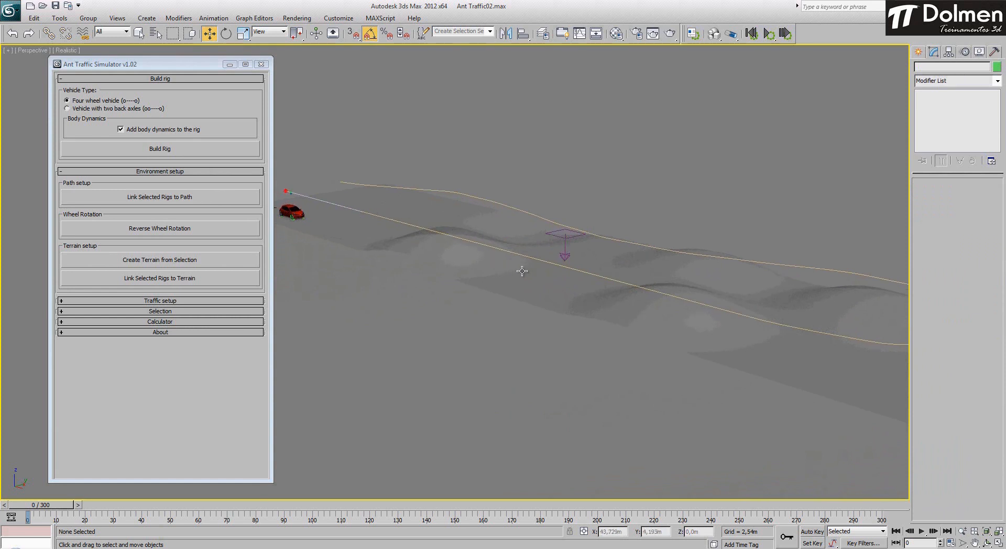
pyautogui.click(677, 308)
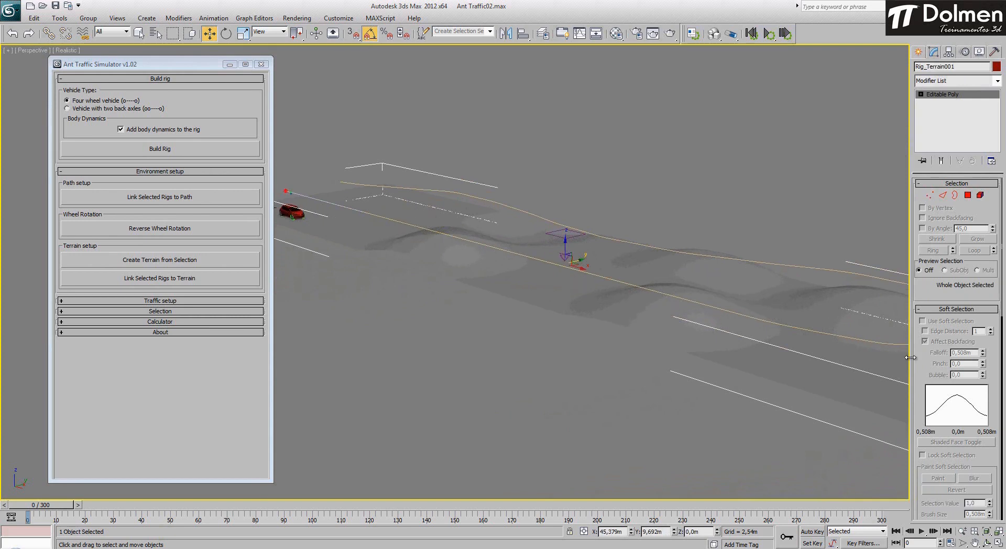
pyautogui.click(558, 231)
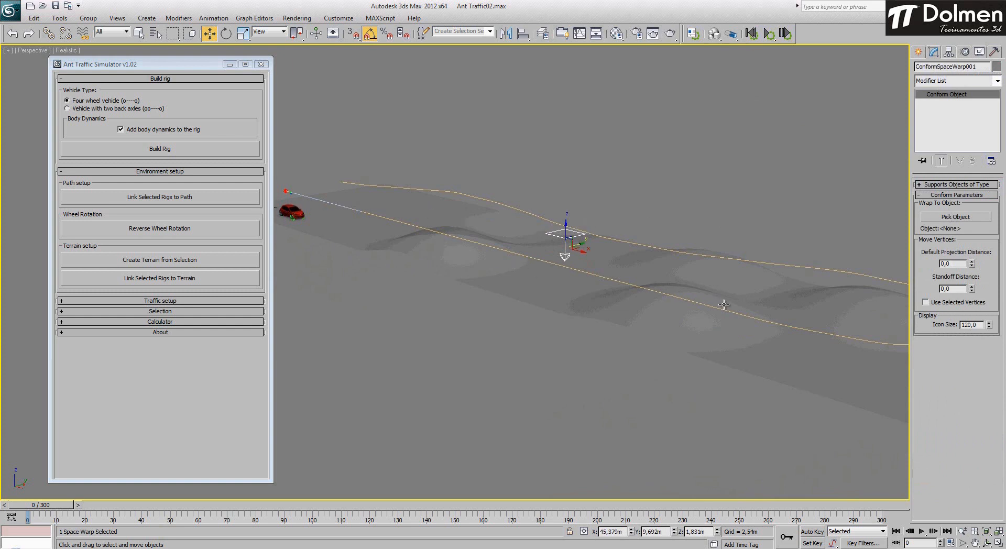
pyautogui.click(967, 222)
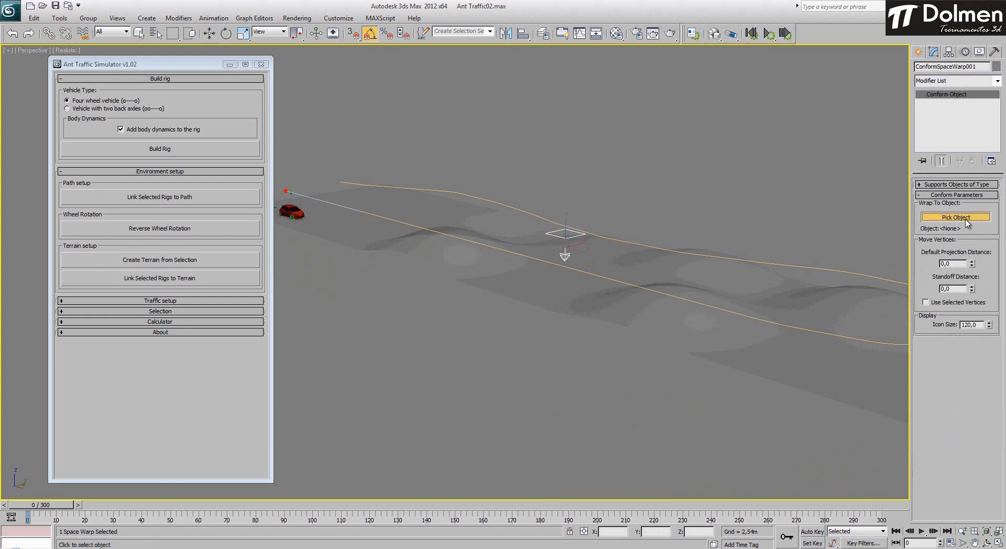
pyautogui.click(542, 295)
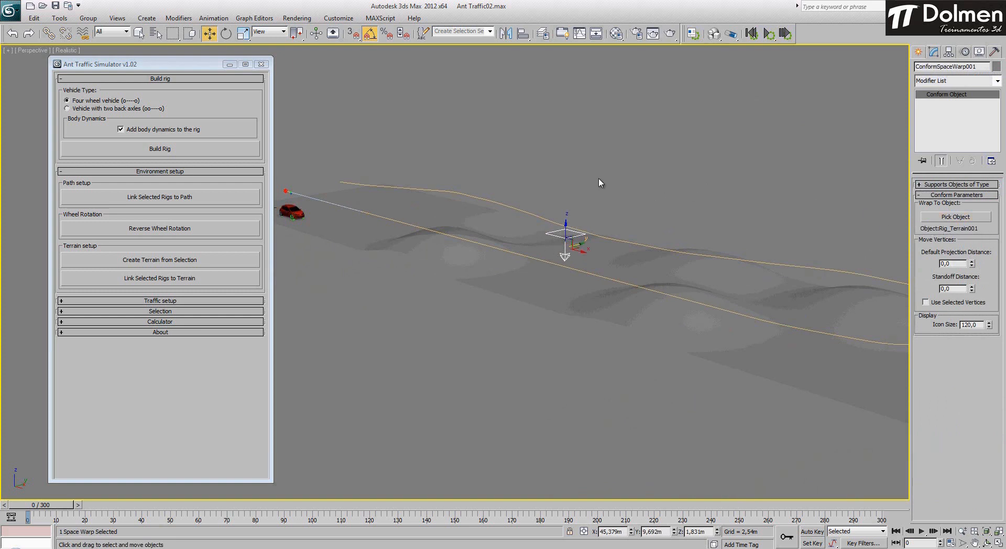
pyautogui.rightClick(577, 159)
# Step: Link the car rig's main controller to the terrain with Link Selected Rigs to Terrain, picking the Conform space warp to bind to
pyautogui.moveTo(415, 180); pyautogui.dragTo(499, 179, button='middle')
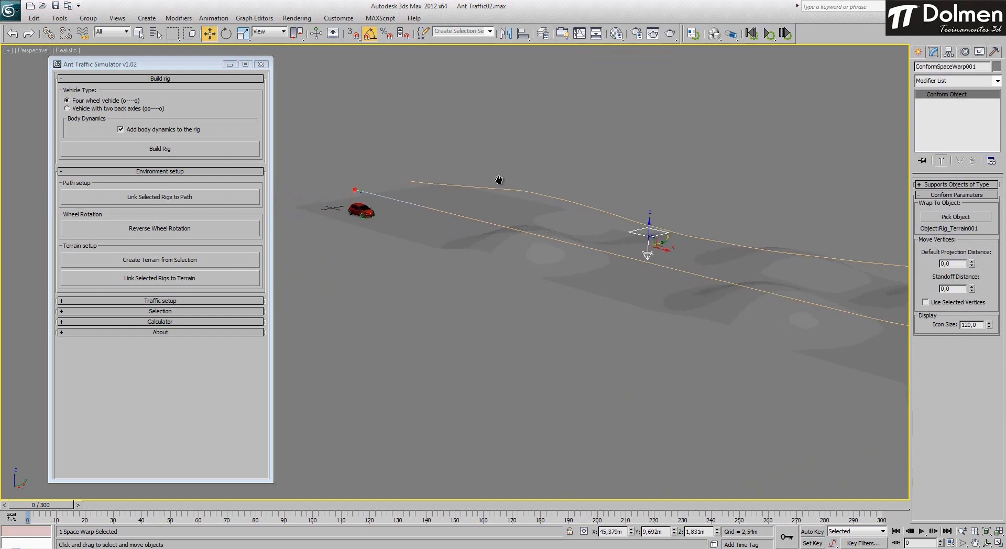
pyautogui.click(354, 190)
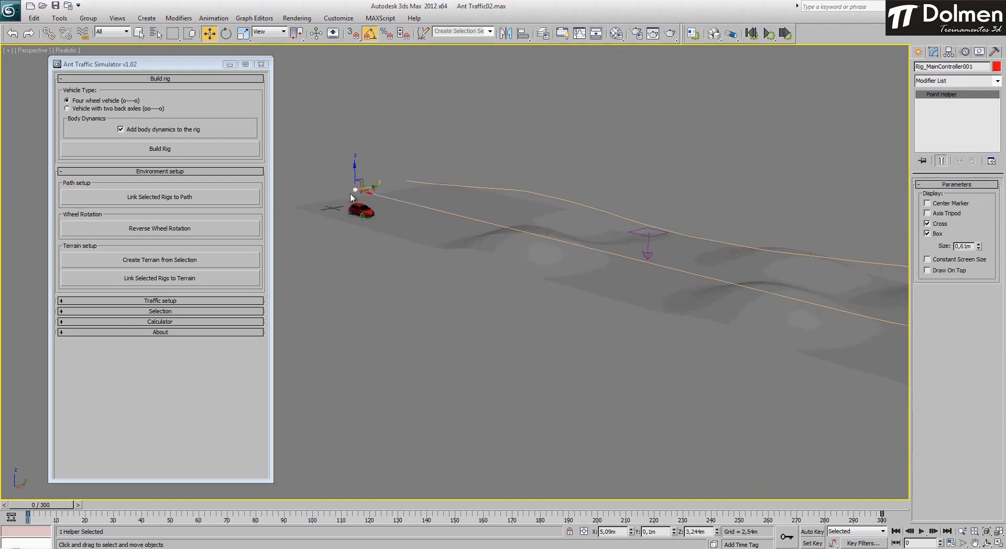
pyautogui.moveTo(54, 505)
pyautogui.mouseDown()
pyautogui.moveTo(198, 522)
pyautogui.moveTo(131, 519)
pyautogui.moveTo(346, 519)
pyautogui.moveTo(51, 516)
pyautogui.mouseUp()
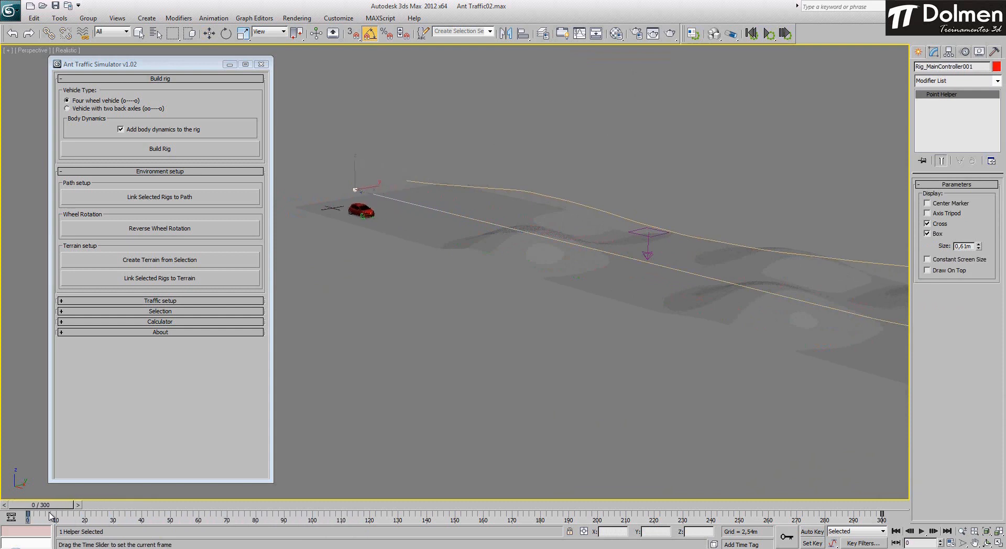
pyautogui.press('w')
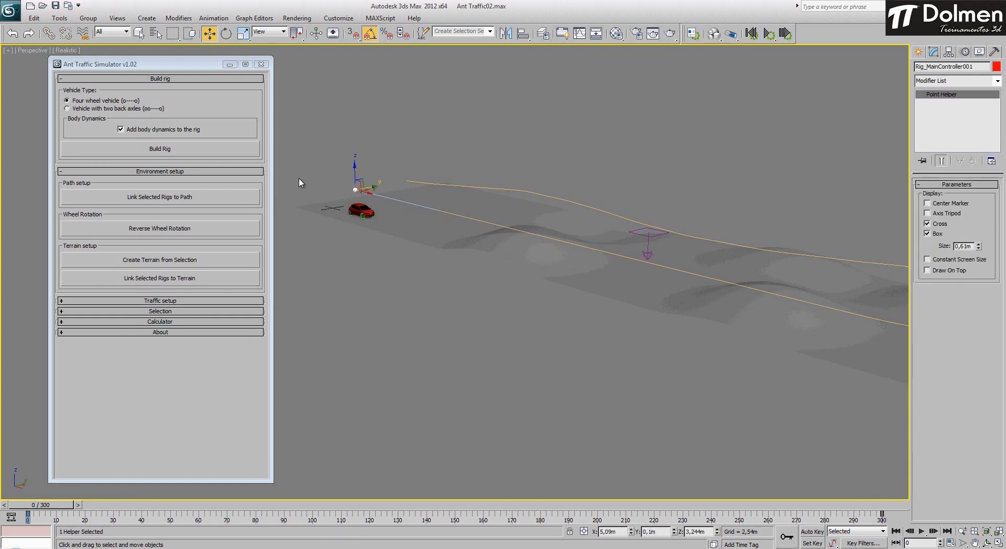
pyautogui.click(157, 283)
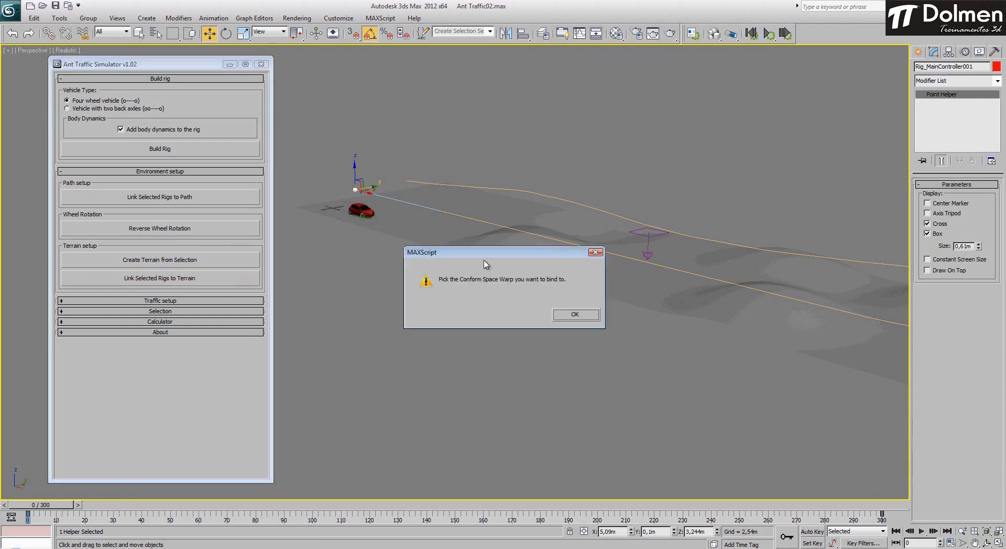
pyautogui.moveTo(488, 252); pyautogui.dragTo(408, 287)
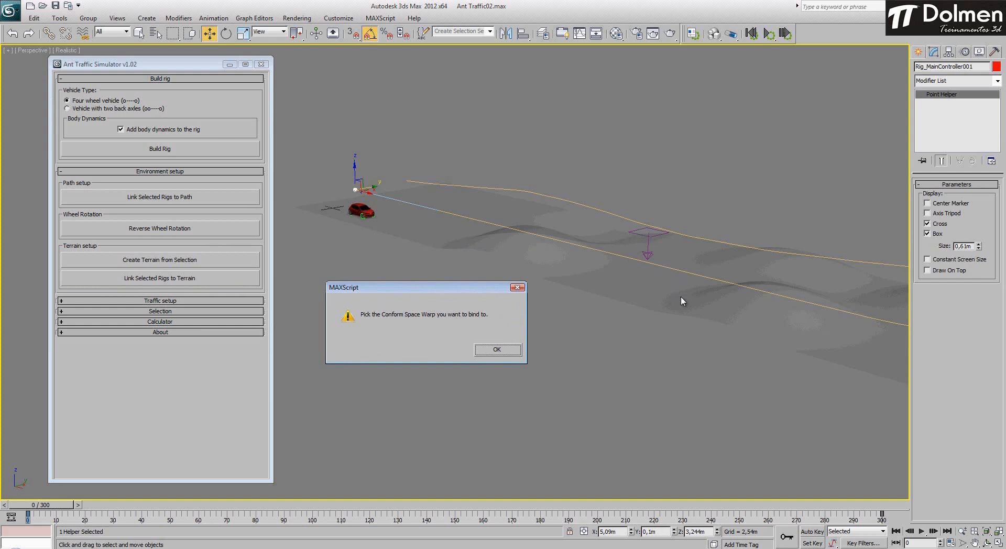
pyautogui.click(494, 351)
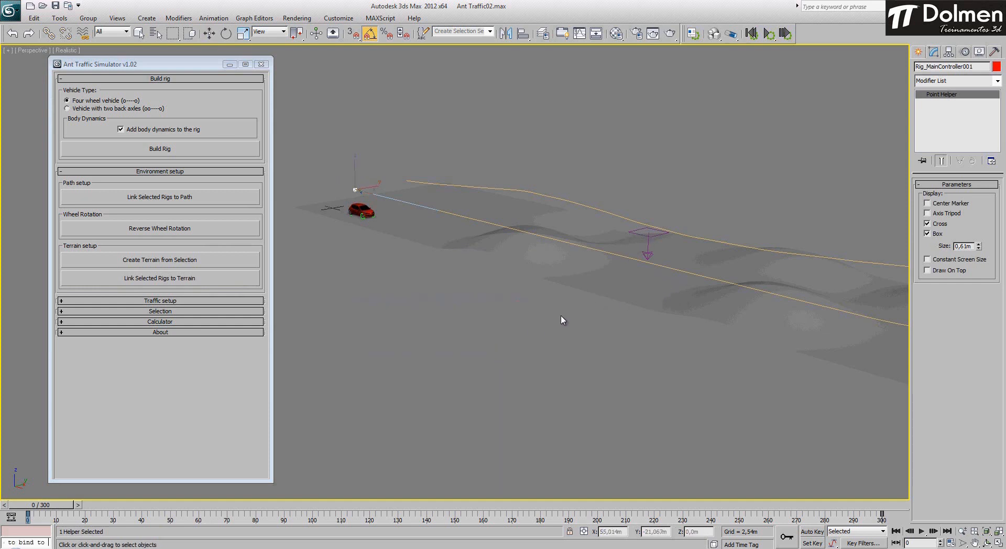
pyautogui.click(638, 229)
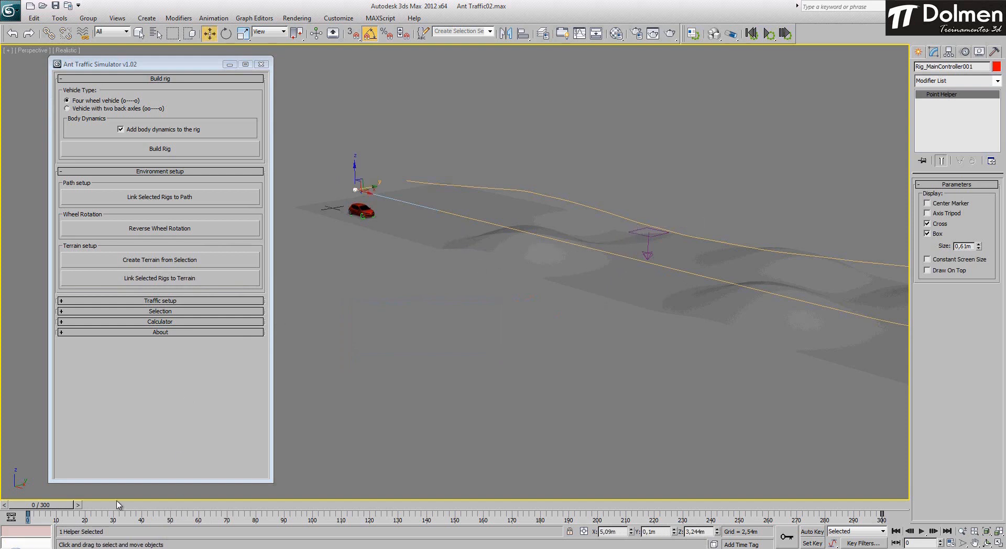
# Step: Scrub the timeline through to frame 300 to check how the car follows the path over the terrain
pyautogui.moveTo(58, 506); pyautogui.dragTo(367, 540)
pyautogui.press('w')
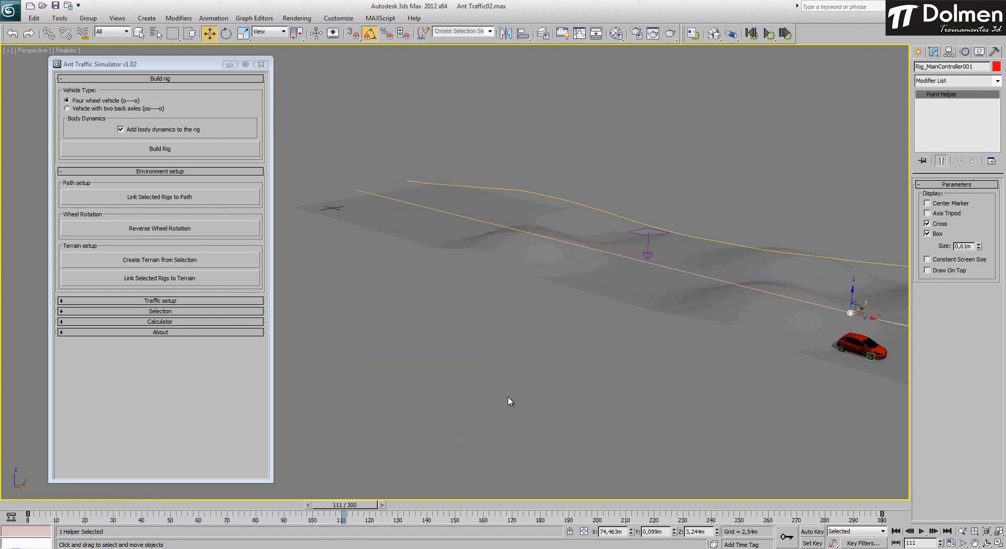
pyautogui.moveTo(564, 330); pyautogui.dragTo(442, 310, button='middle')
pyautogui.scroll(-3, 421, 309)
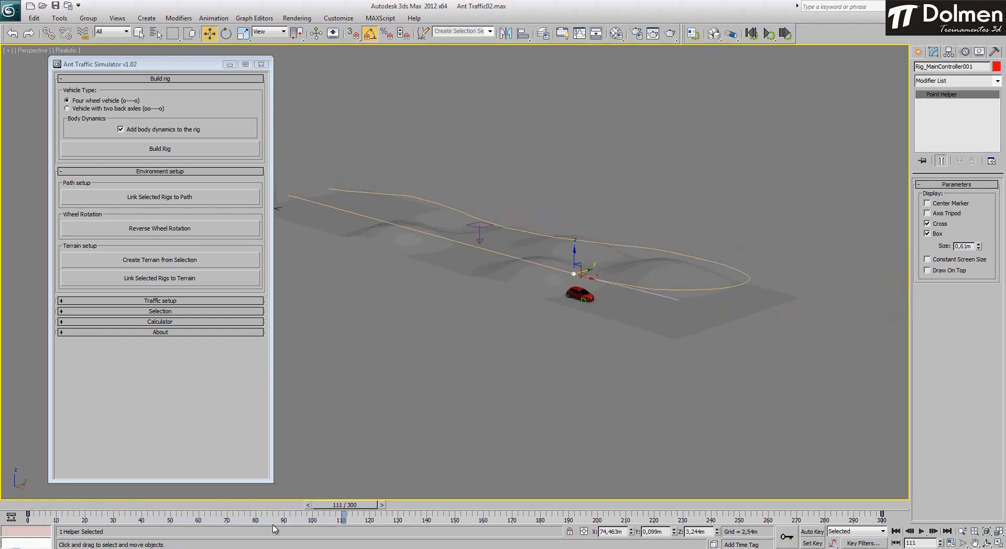
pyautogui.moveTo(364, 513); pyautogui.dragTo(868, 505)
pyautogui.press('w')
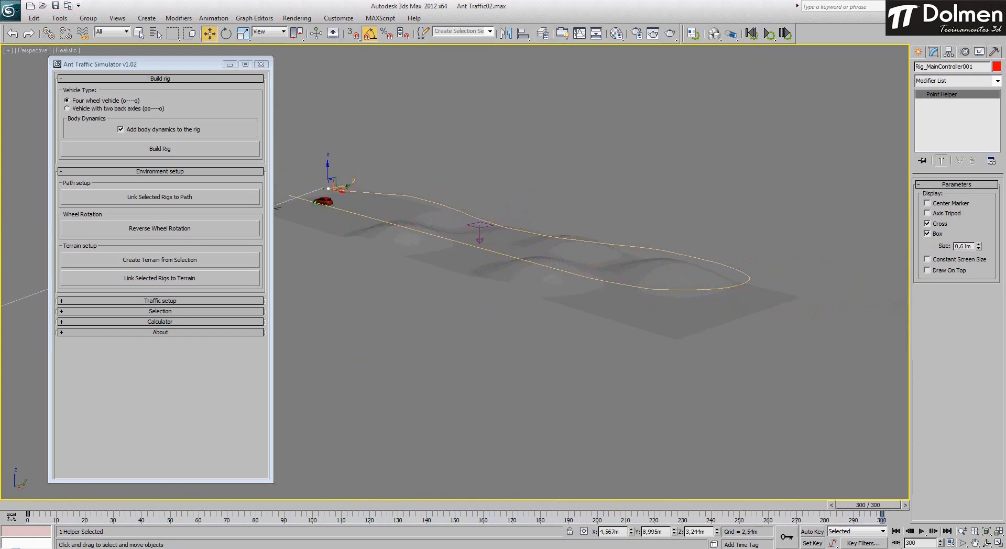
# Step: Close the Ant Traffic Simulator window and unhide the original terrain plane Plane001 by name
pyautogui.click(261, 64)
pyautogui.click(979, 51)
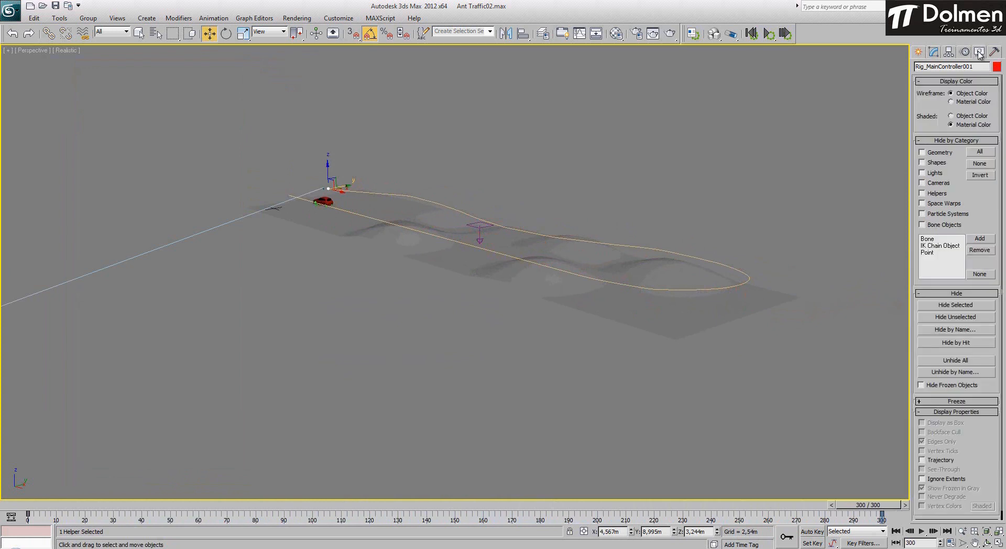
pyautogui.click(967, 371)
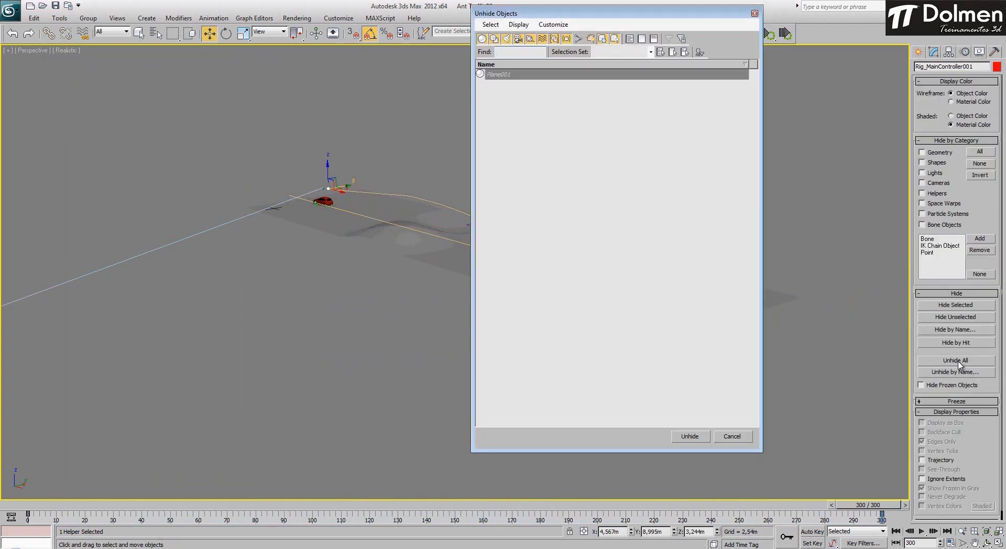
pyautogui.click(502, 74)
pyautogui.doubleClick(501, 75)
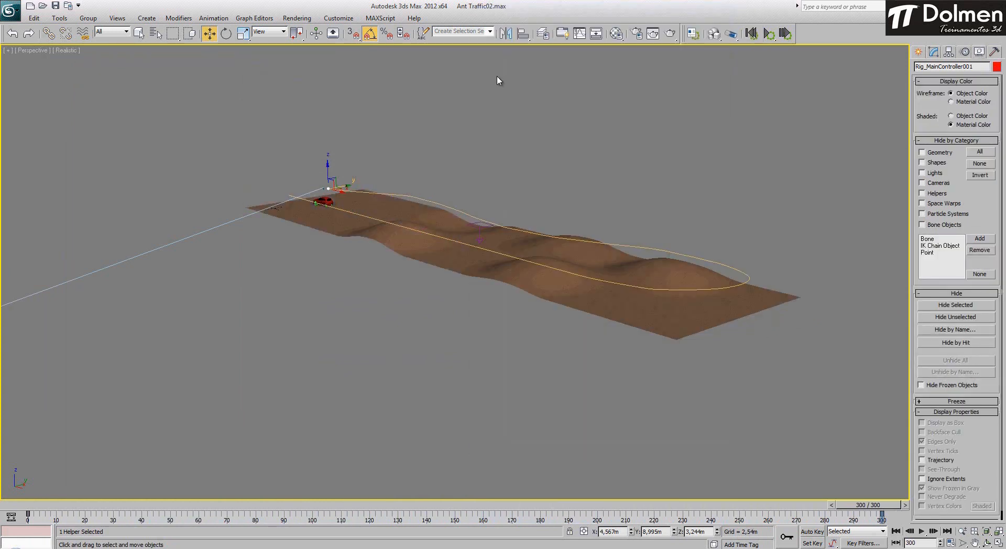
# Step: Return the timeline to frame 0 and hide the duplicate terrain Rig_Terrain001, leaving Plane001 in view
pyautogui.scroll(8, 384, 218)
pyautogui.keyDown('alt'); pyautogui.moveTo(525, 302); pyautogui.dragTo(501, 299, button='middle'); pyautogui.keyUp('alt')
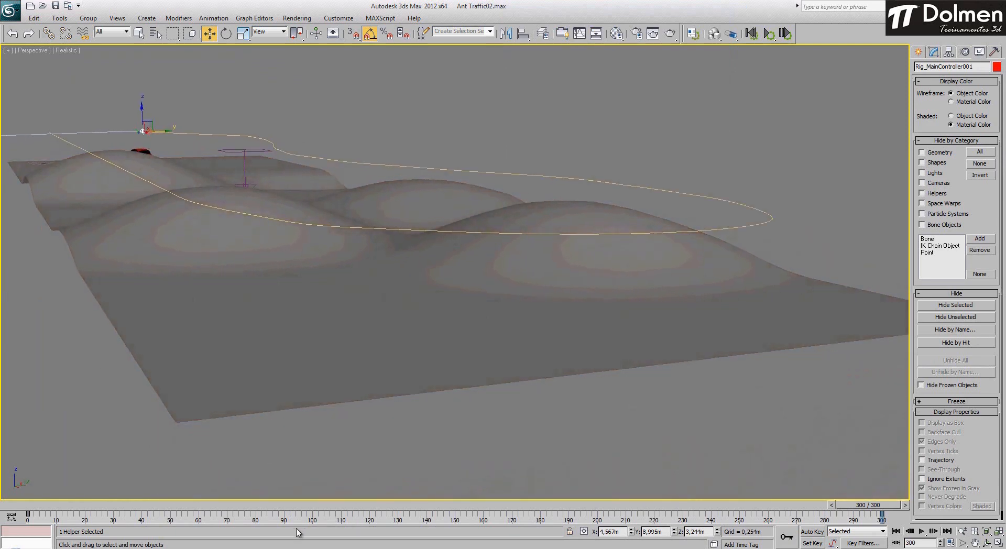
pyautogui.moveTo(864, 506); pyautogui.dragTo(36, 506)
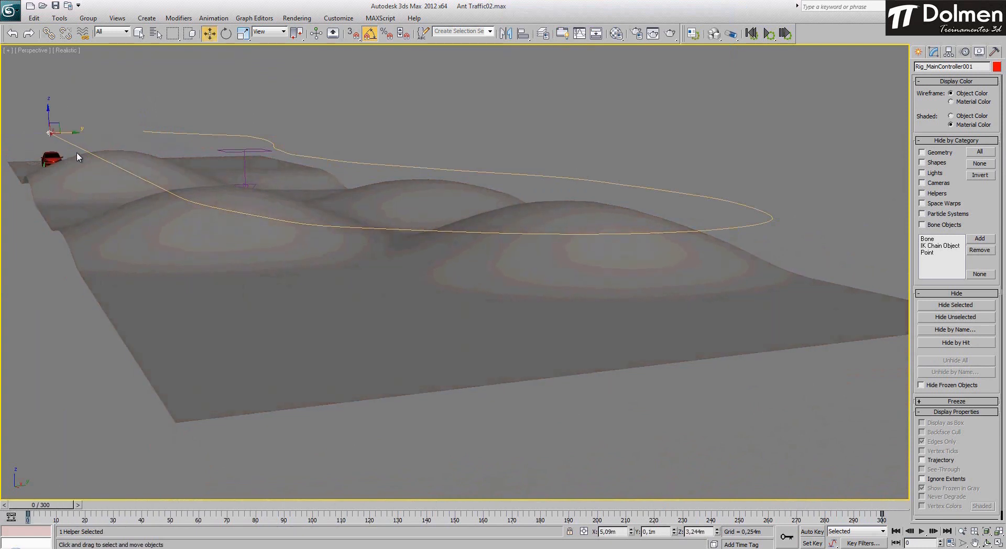
pyautogui.click(284, 350)
pyautogui.rightClick(284, 350)
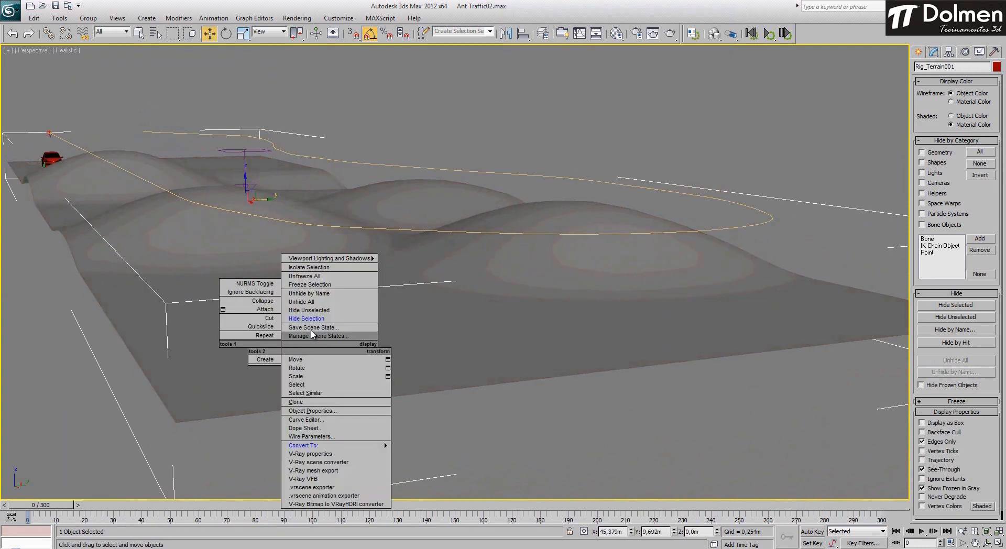
pyautogui.click(324, 328)
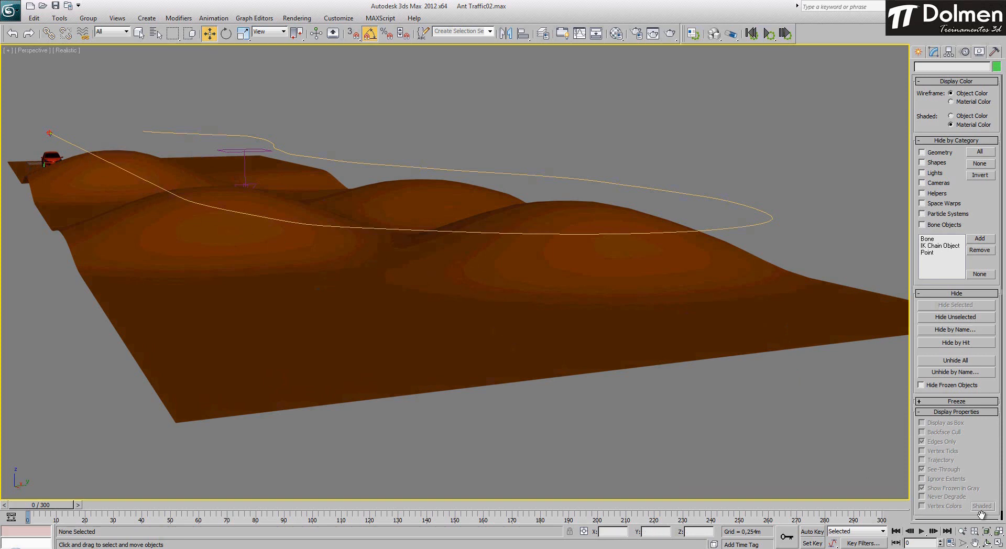
# Step: Play the animation in the Perspective view to check the car driving over the hills, stop it, and restore the four-viewport layout
pyautogui.click(987, 543)
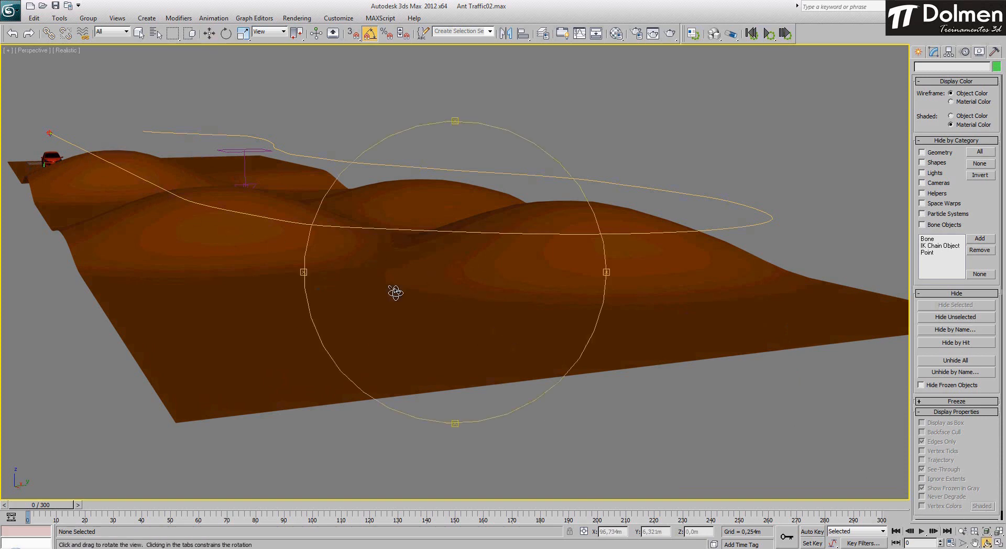
pyautogui.moveTo(396, 292)
pyautogui.mouseDown()
pyautogui.moveTo(382, 294)
pyautogui.moveTo(388, 305)
pyautogui.moveTo(393, 283)
pyautogui.moveTo(391, 301)
pyautogui.mouseUp()
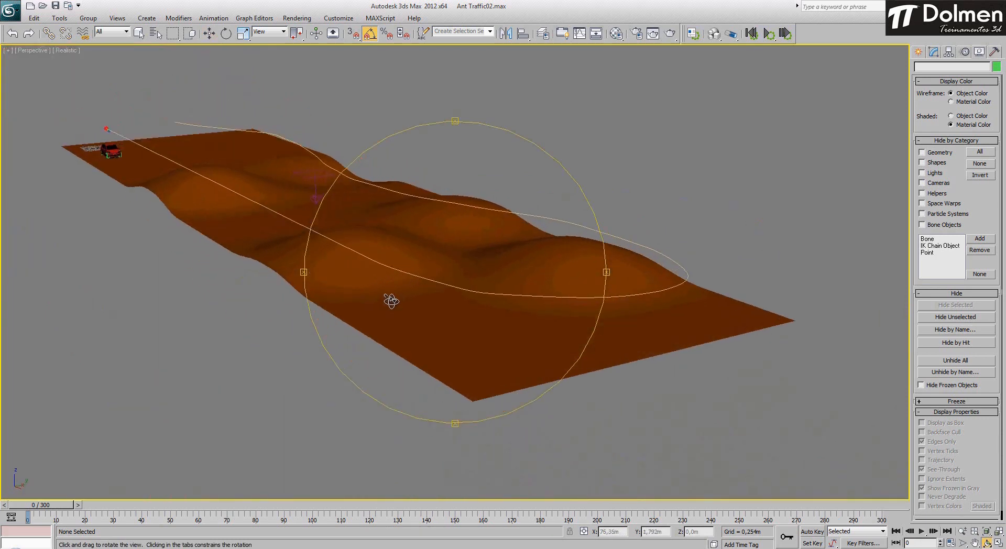
pyautogui.scroll(4, 390, 300)
pyautogui.moveTo(389, 301); pyautogui.dragTo(457, 306, button='middle')
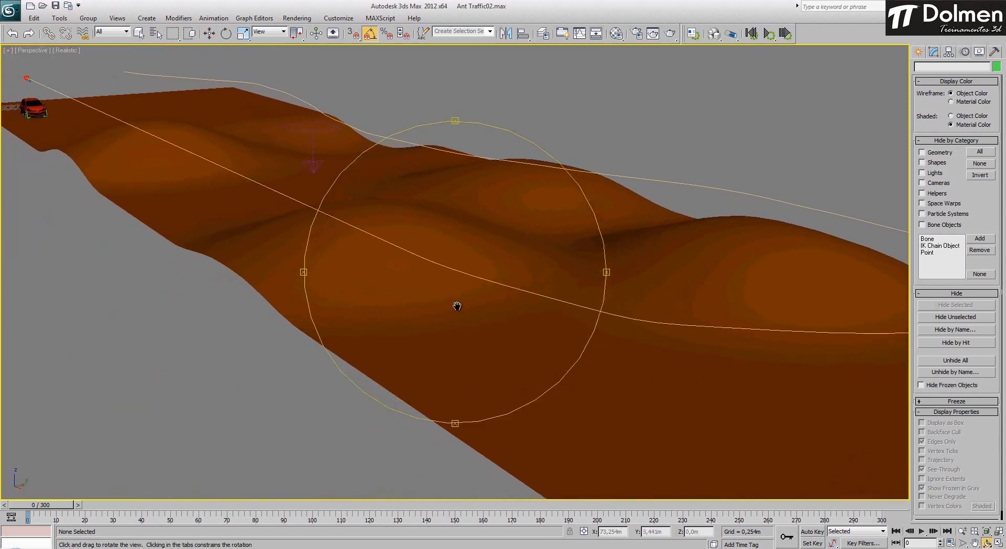
pyautogui.moveTo(786, 368); pyautogui.dragTo(785, 369, button='middle')
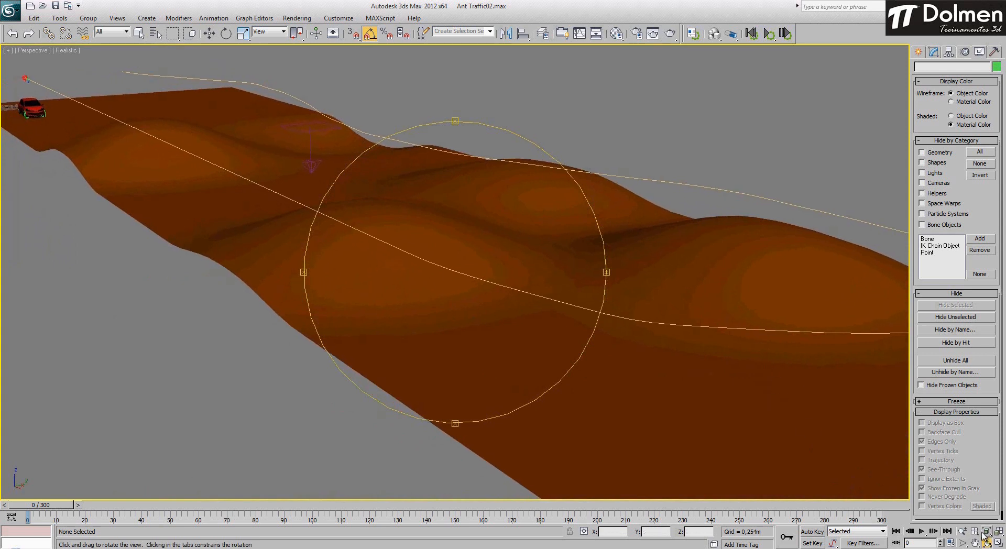
pyautogui.click(963, 543)
pyautogui.scroll(-4, 666, 388)
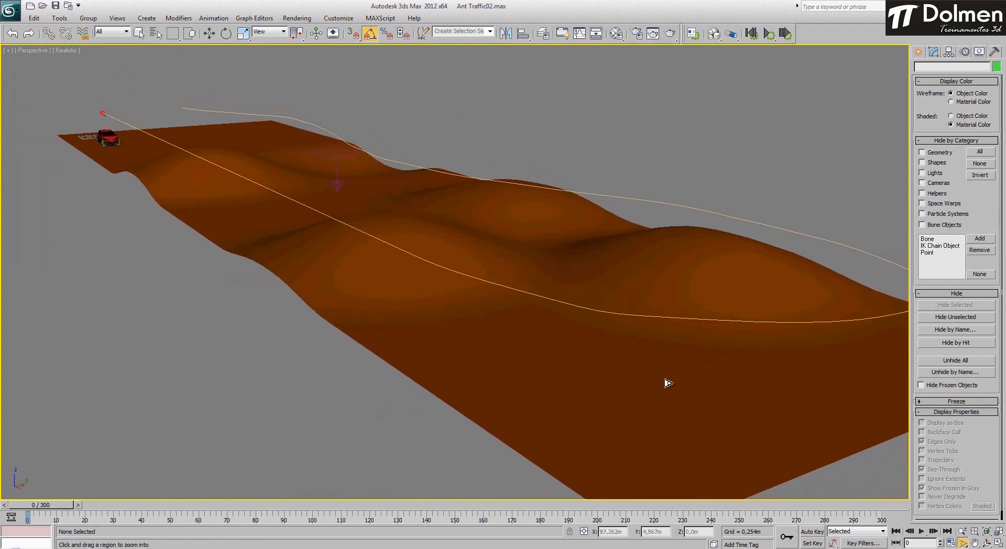
pyautogui.moveTo(669, 383); pyautogui.dragTo(629, 384, button='middle')
pyautogui.rightClick(630, 383)
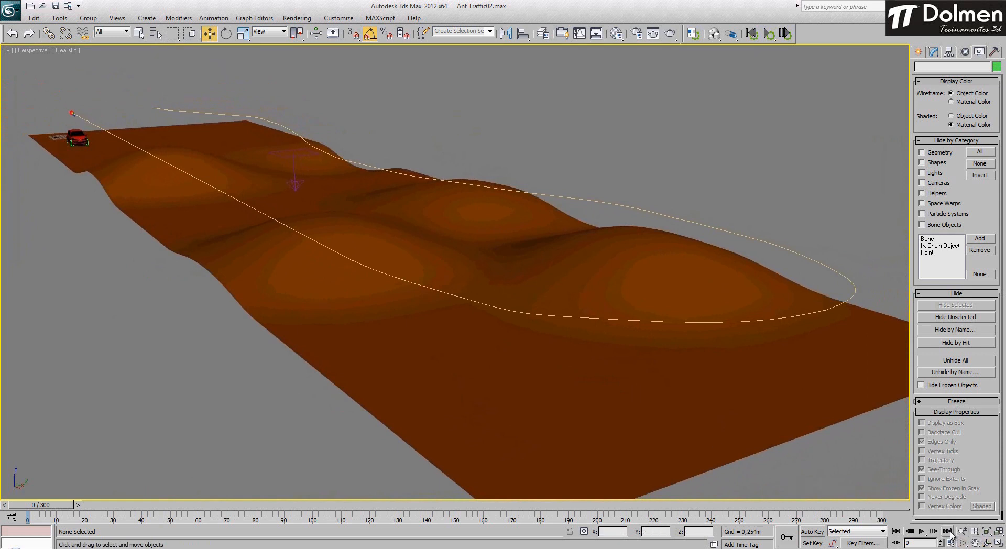
pyautogui.click(922, 531)
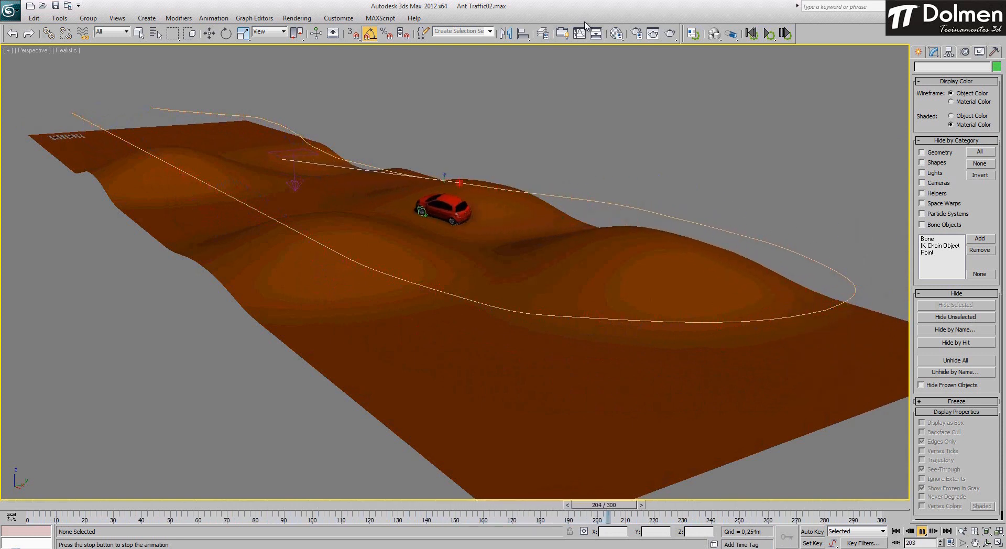
pyautogui.click(923, 531)
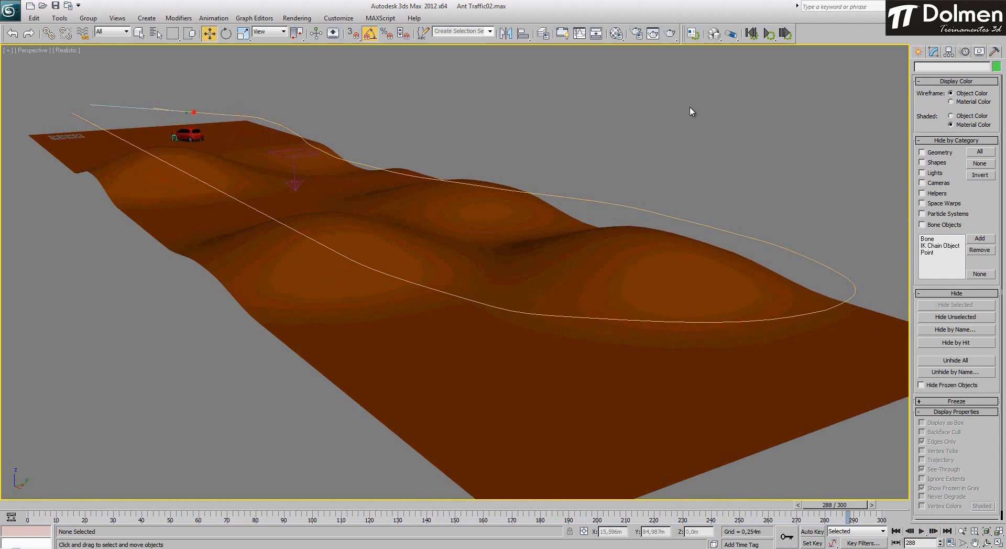
pyautogui.click(999, 542)
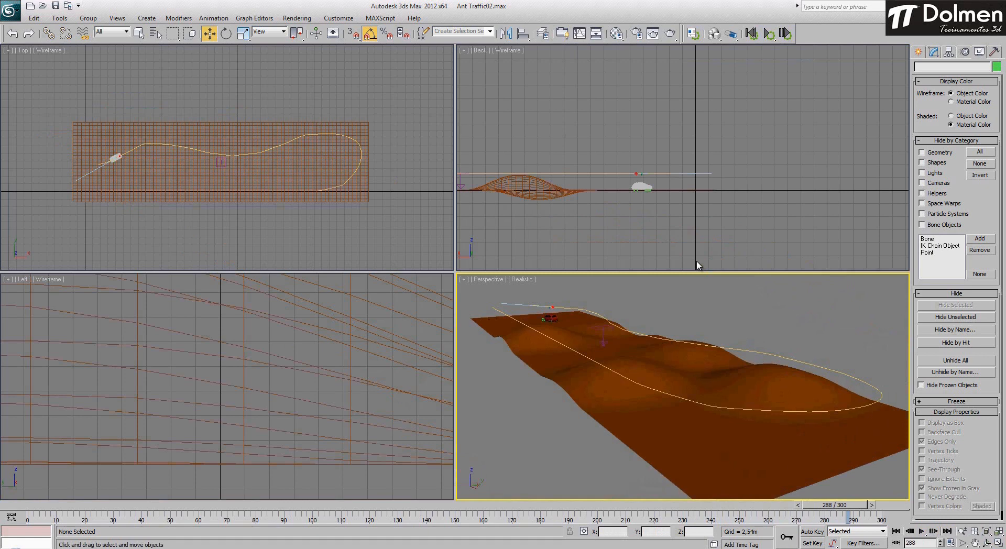